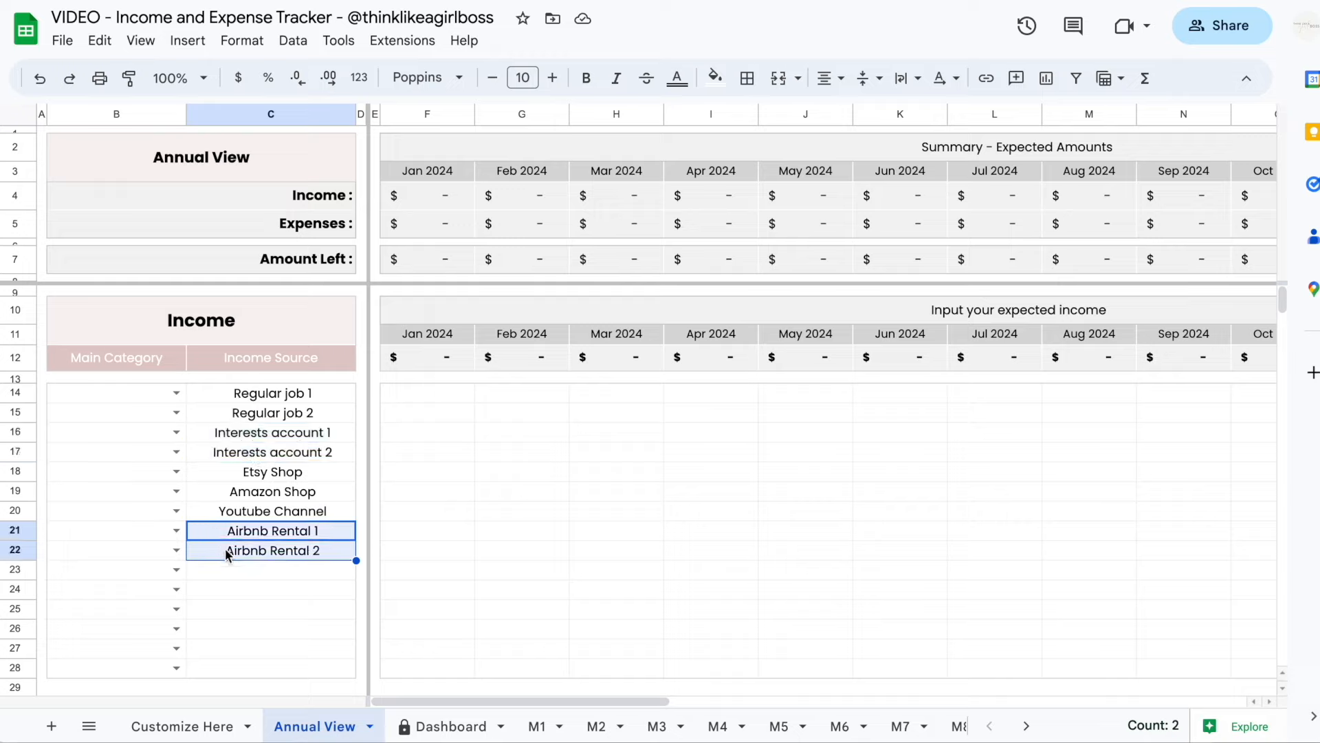
Check which main categories are offered for the Regular job 1 income source.
left_click(176, 392)
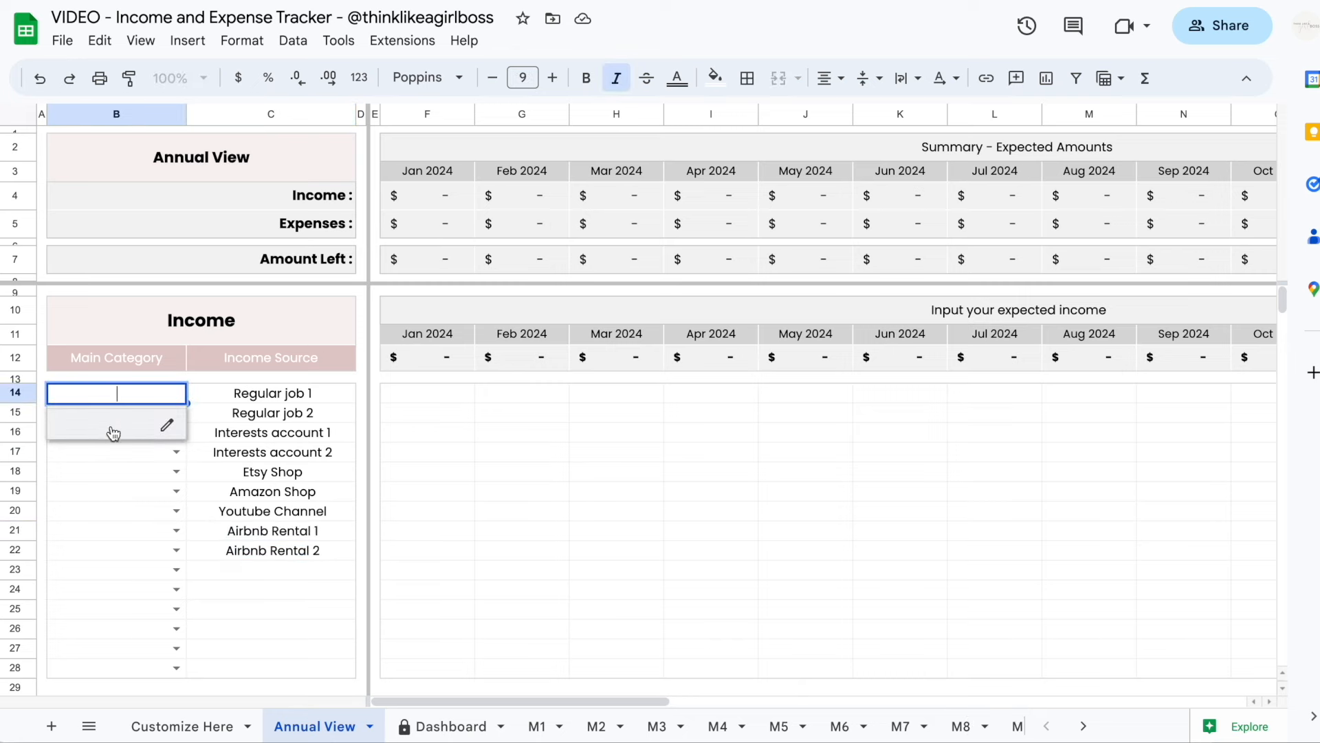
left_click(121, 493)
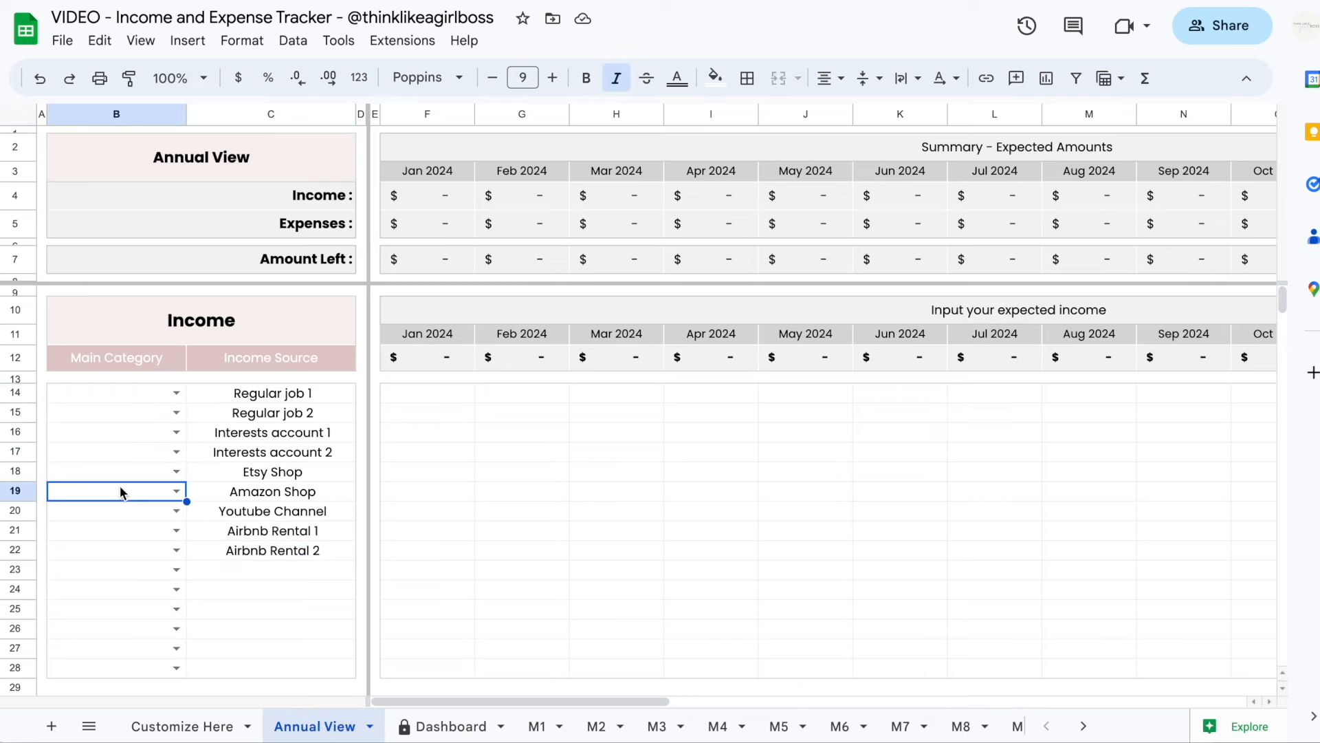
List Main Income, Side hustle, Interests and Rentals as the income main categories on the Customize Here sheet.
left_click(191, 727)
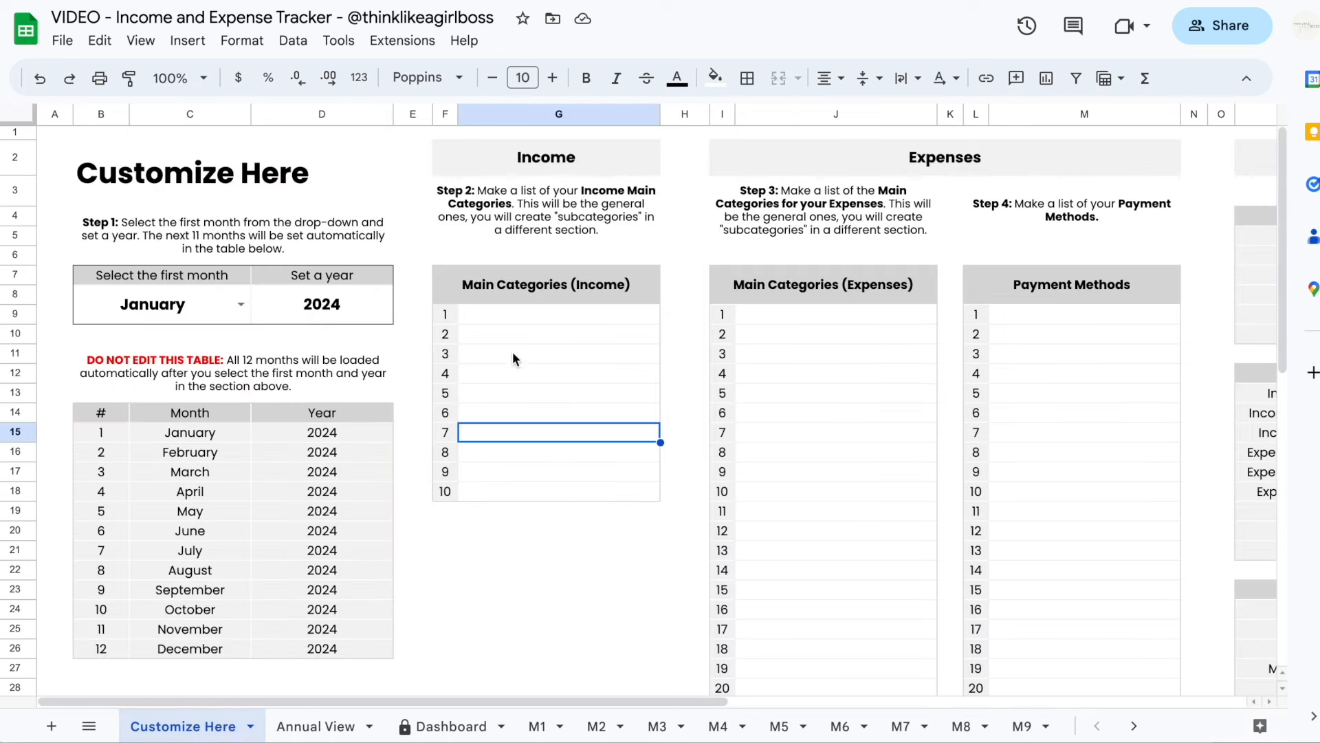
left_click(513, 315)
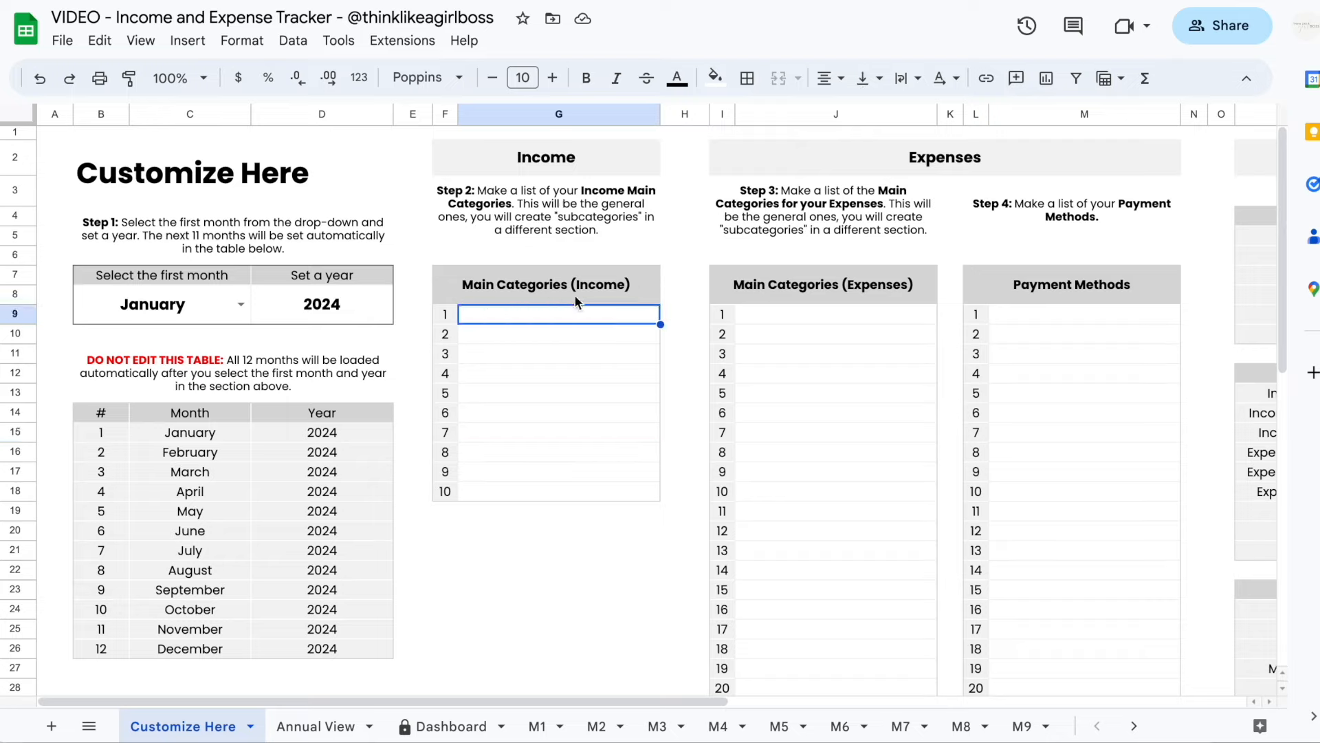
left_click_drag(501, 311, 498, 493)
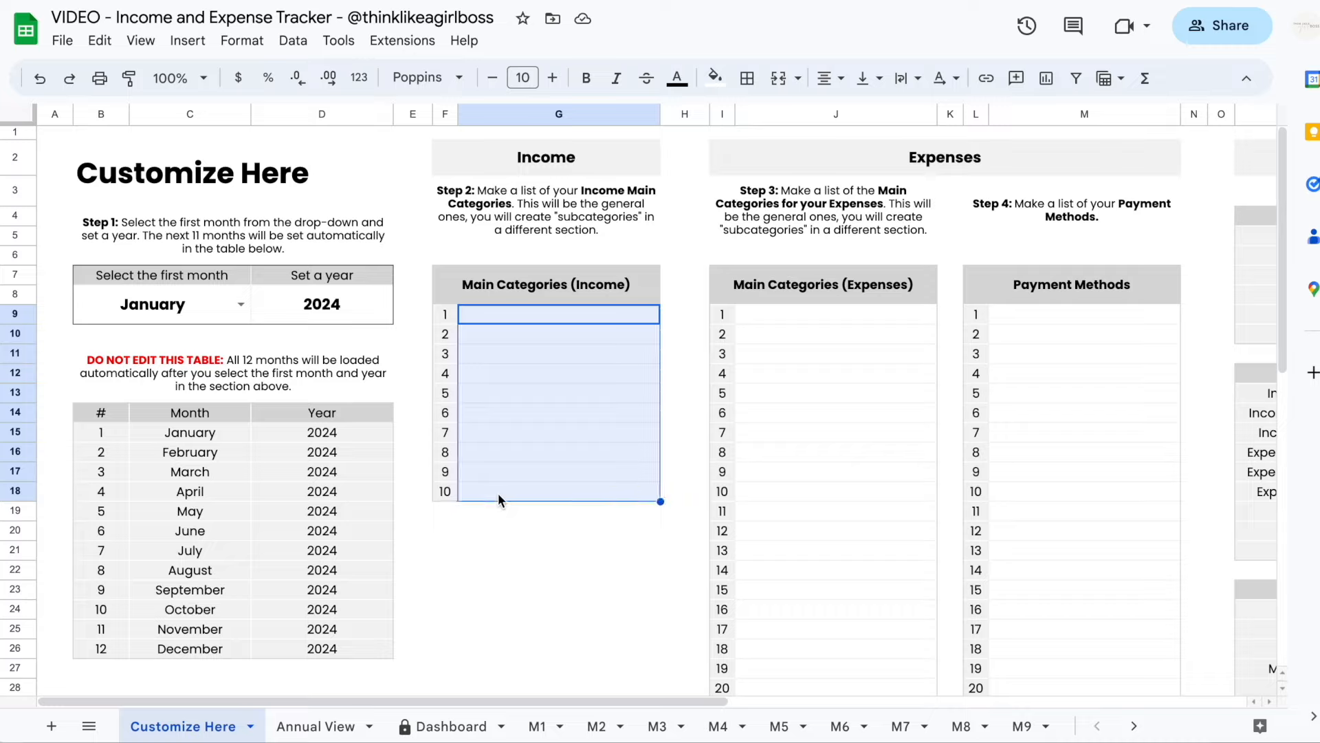
key("Return")
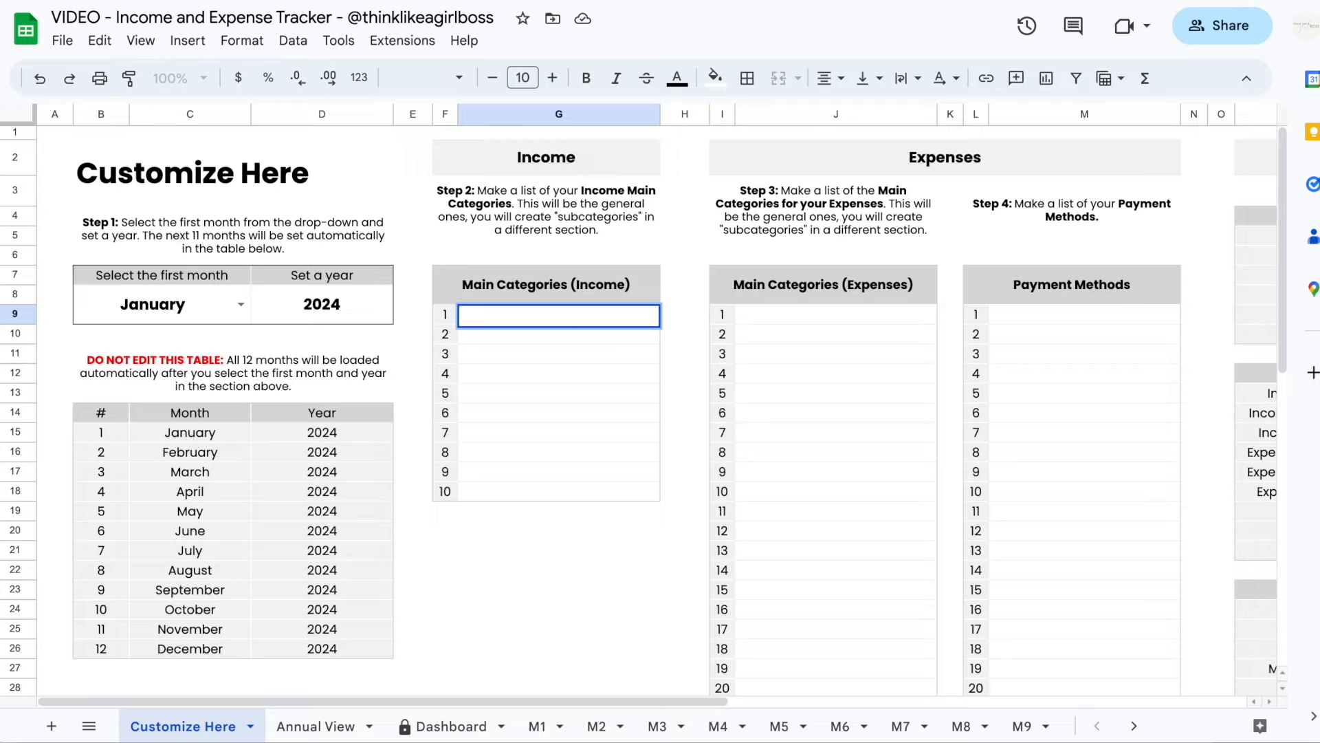
type("Main Income")
key("Return")
type("Side hustle")
key("Return")
type("Interests")
key("Return")
type("Rentals")
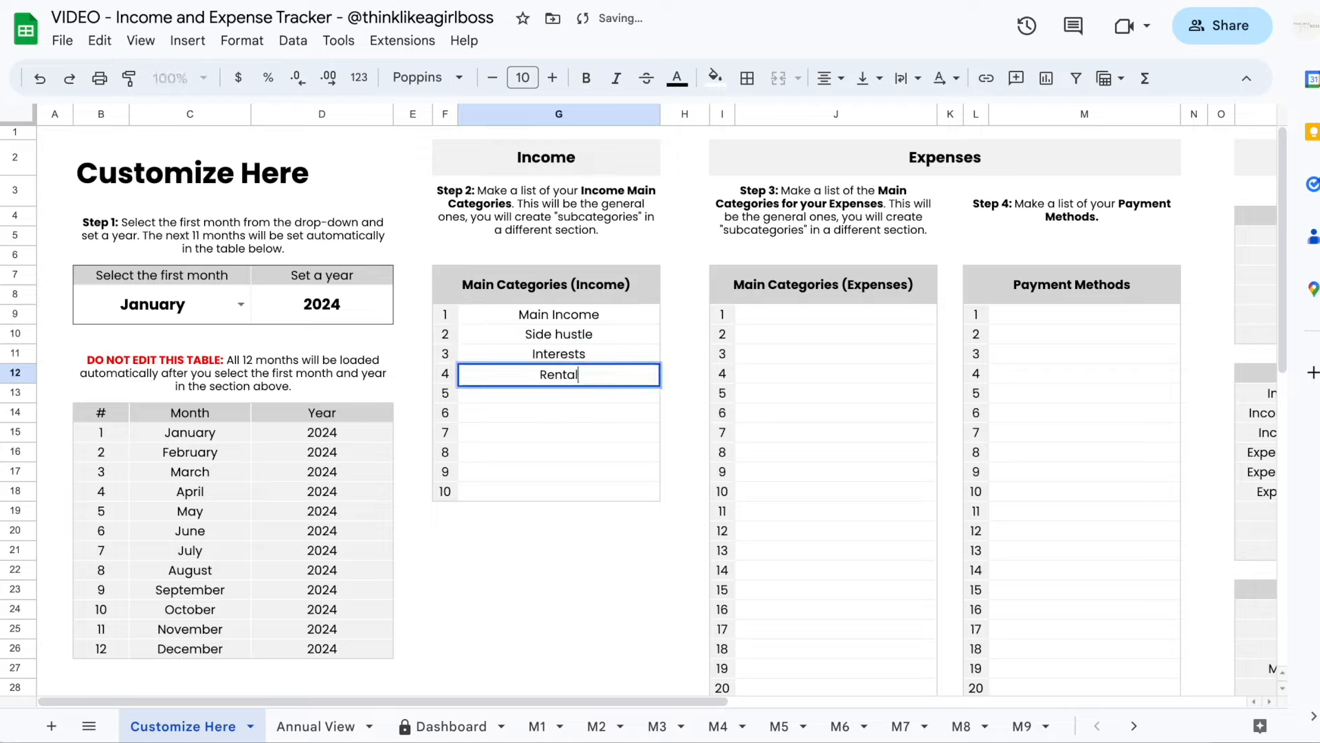
key("Return")
Check the main category choices offered for the first income sources on the Annual View sheet.
left_click(312, 728)
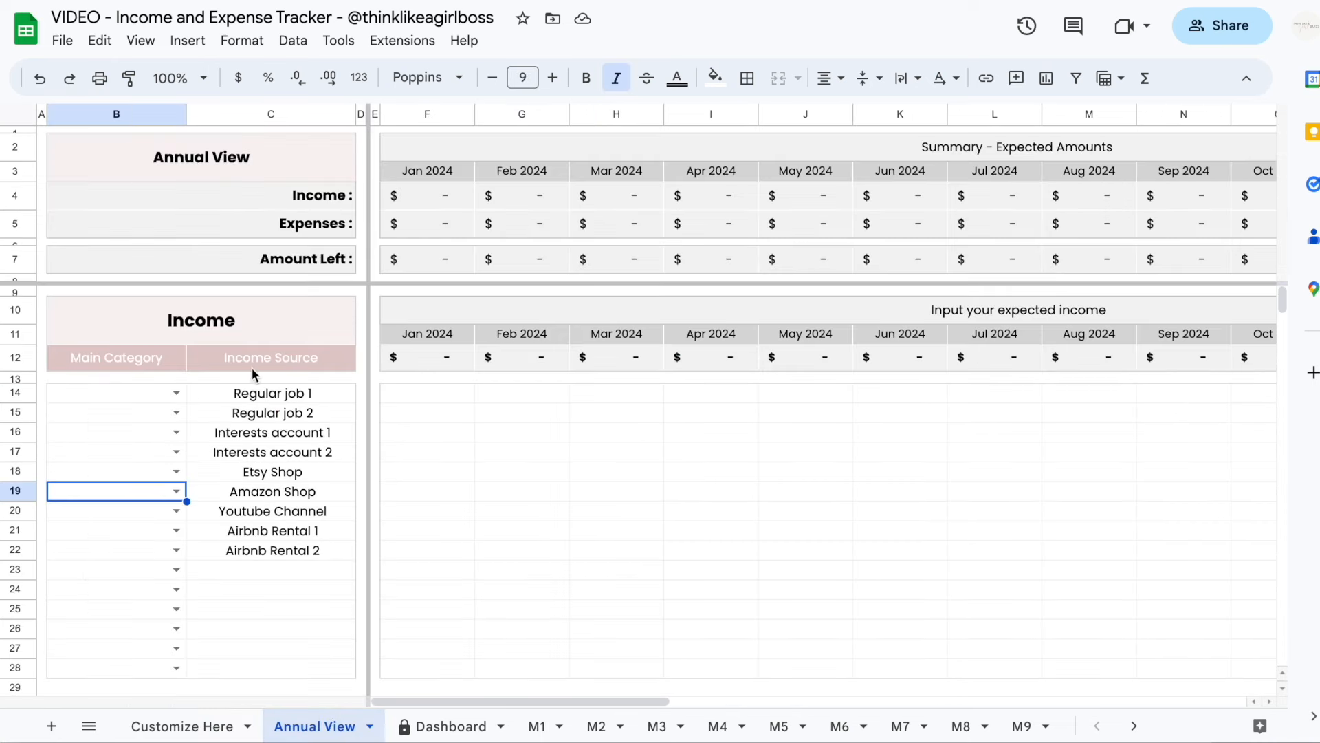
left_click(177, 391)
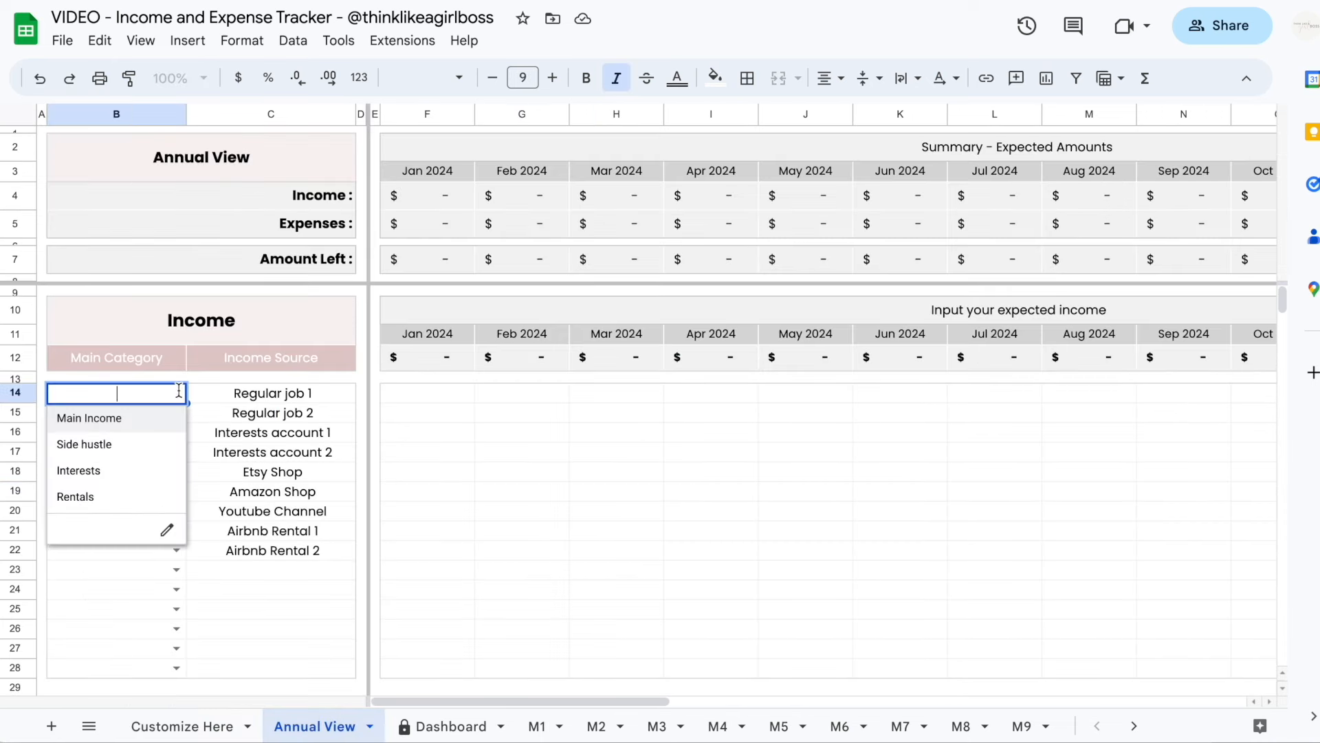
left_click(215, 432)
left_click(177, 412)
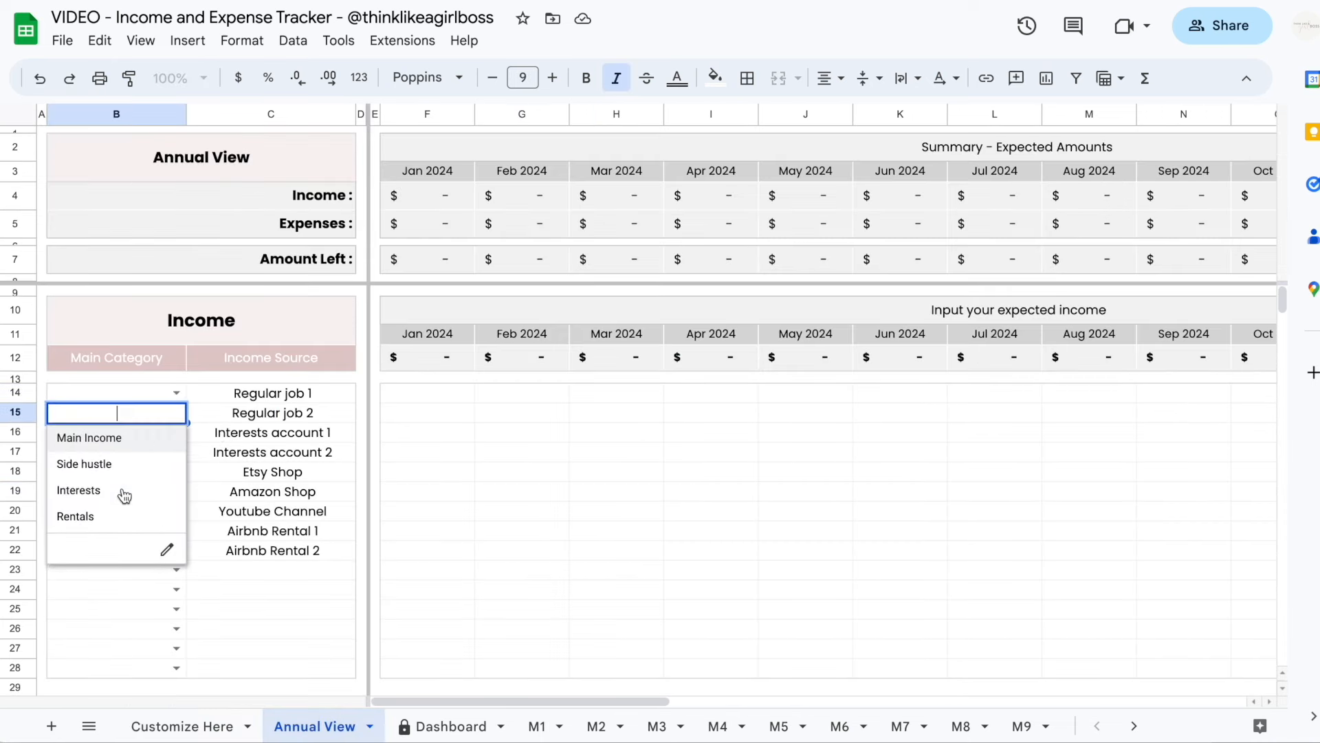
left_click(210, 435)
left_click(177, 432)
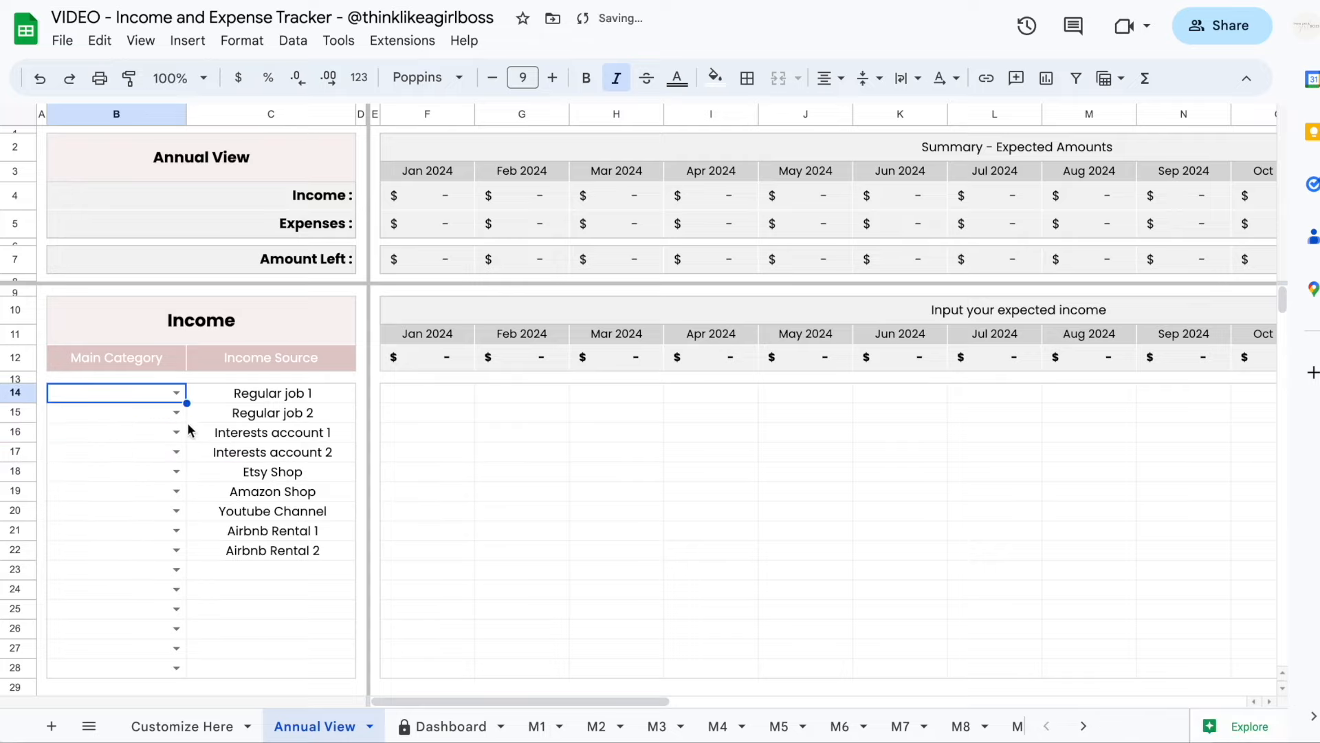
Assign the Main Income category to Regular job 1 and 2, and Interests to Interests account 1 and 2.
left_click(178, 392)
left_click(121, 418)
left_click(177, 413)
left_click(121, 438)
left_click(176, 432)
left_click(113, 509)
left_click(177, 452)
left_click(113, 530)
Assign Side hustle to Etsy Shop, Amazon Shop and Youtube Channel, and Rentals to Airbnb Rental 1 and 2.
left_click(112, 550)
left_click(177, 511)
left_click(110, 564)
left_click(176, 531)
left_click(100, 633)
left_click(176, 550)
left_click(103, 654)
left_click(253, 605)
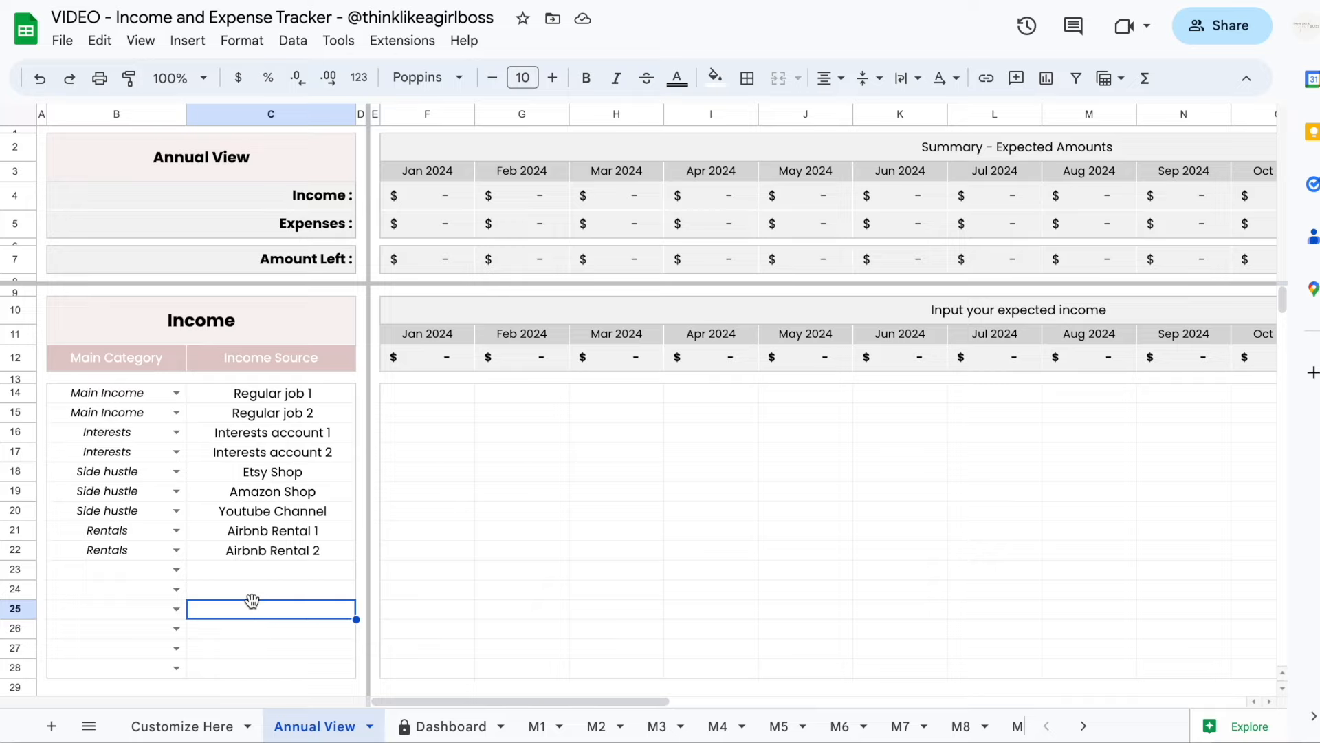
left_click_drag(220, 396, 220, 401)
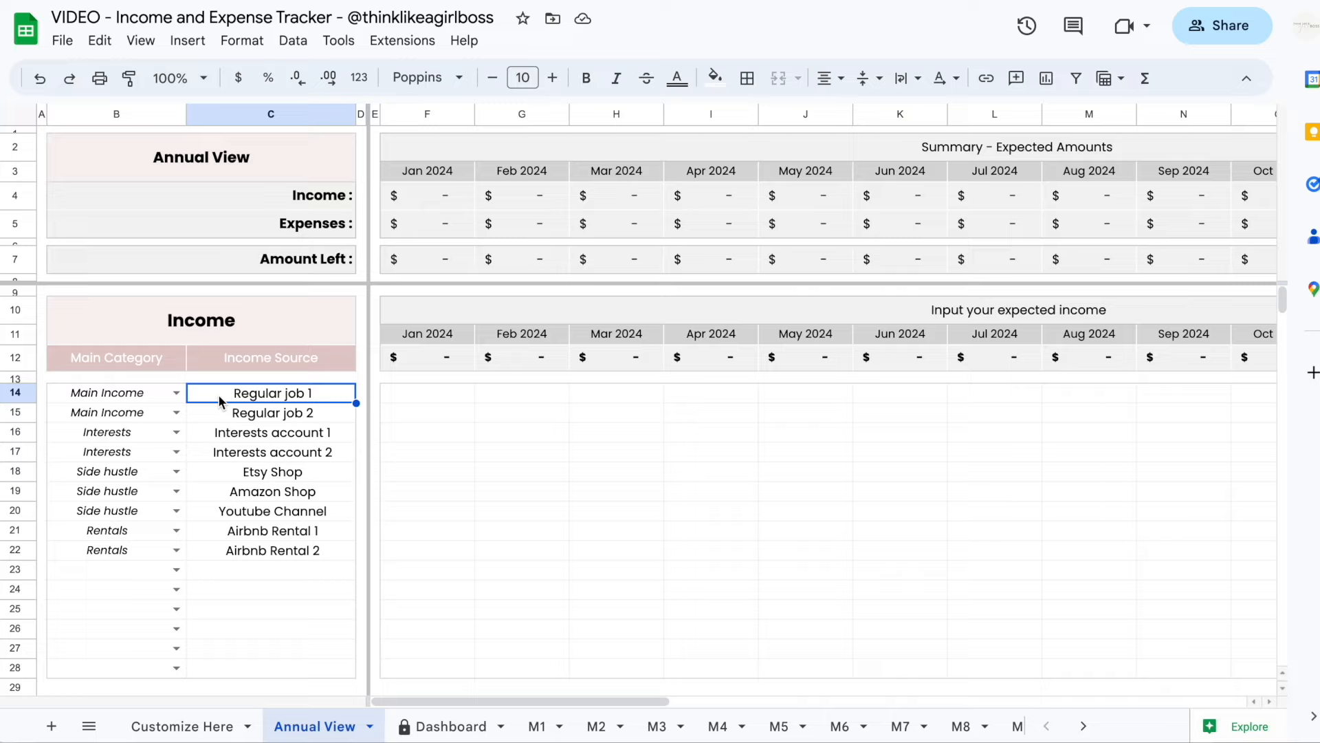
left_click_drag(136, 392, 112, 553)
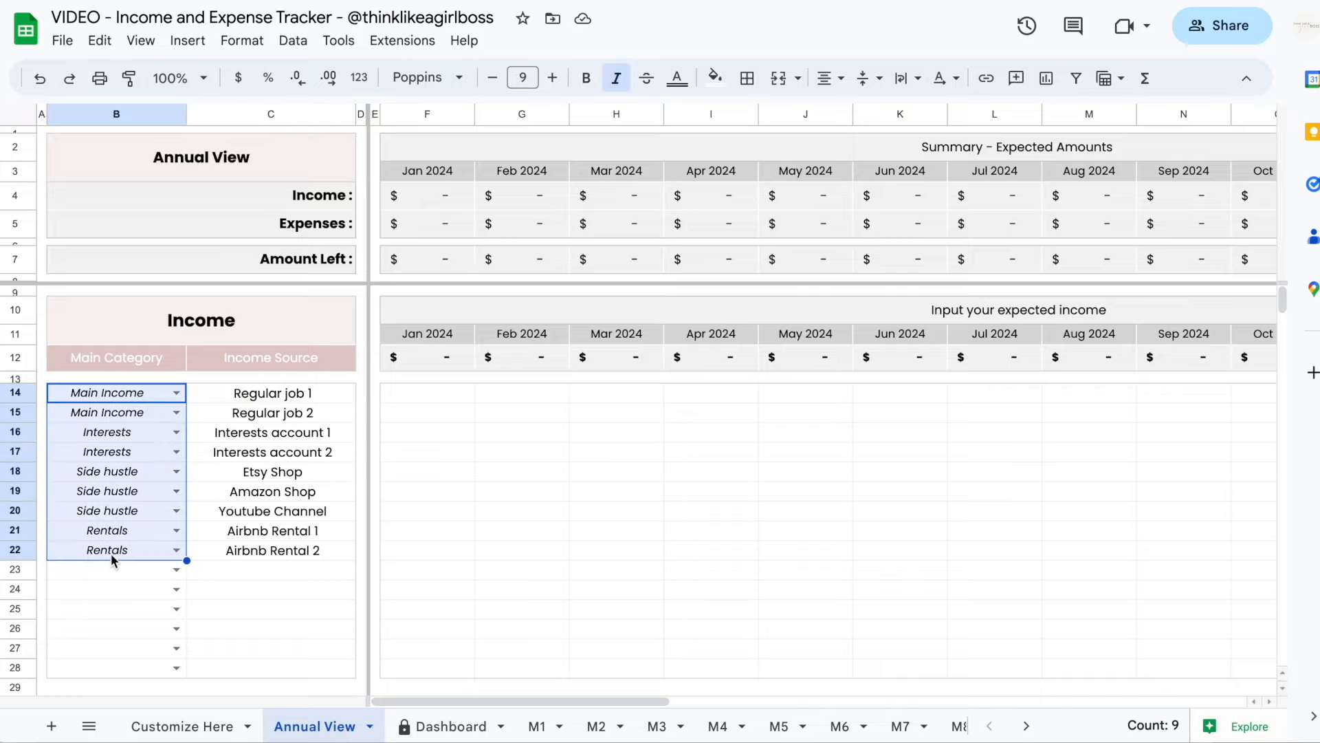
left_click(235, 588)
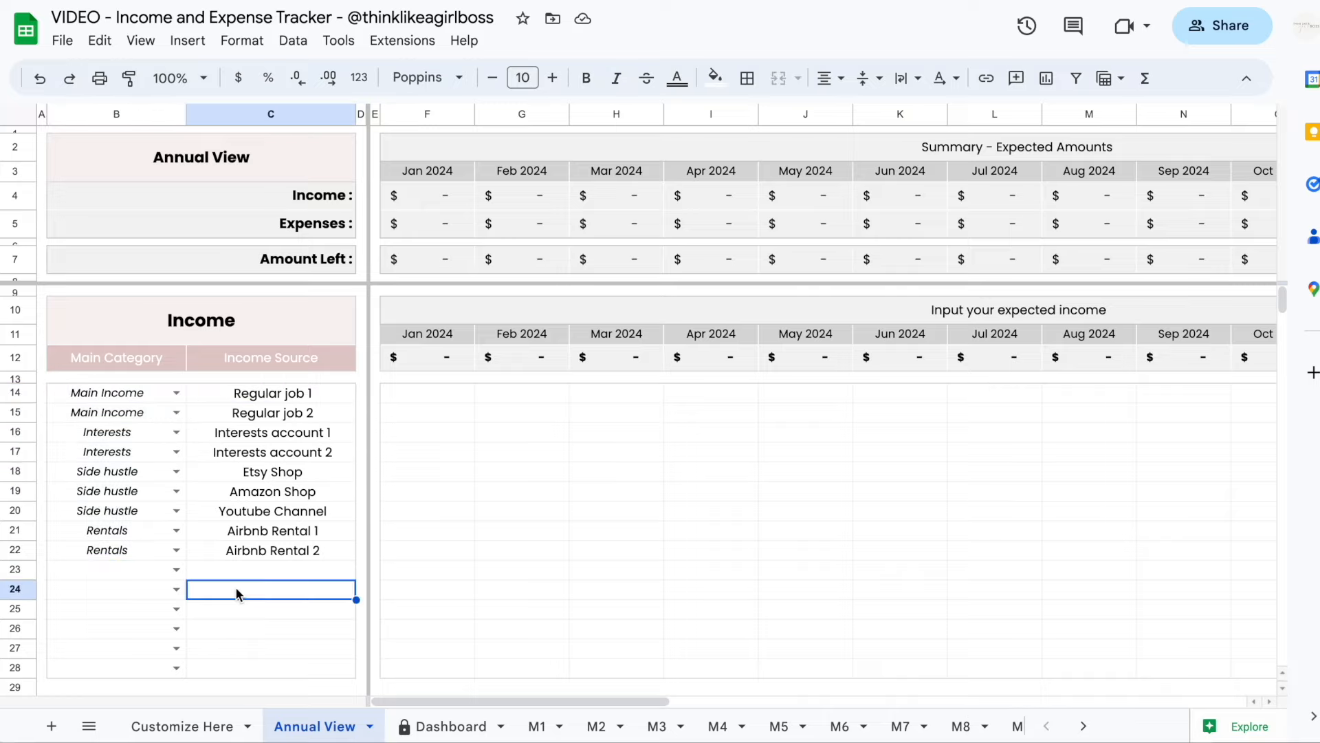
Enter Rent and Rent Renewal as the first two subcategories in the Expenses table.
scroll(235, 587, "down", 5)
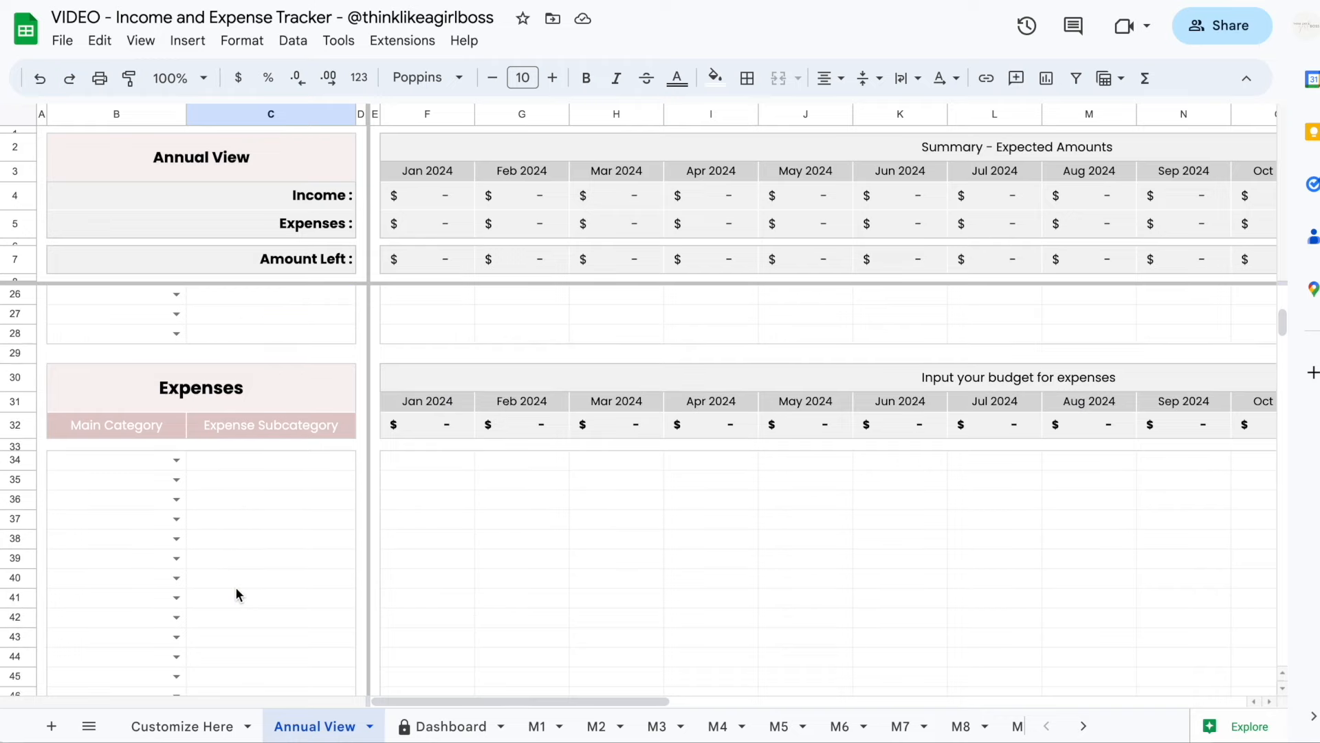
left_click(282, 507)
key("Up")
key("Up")
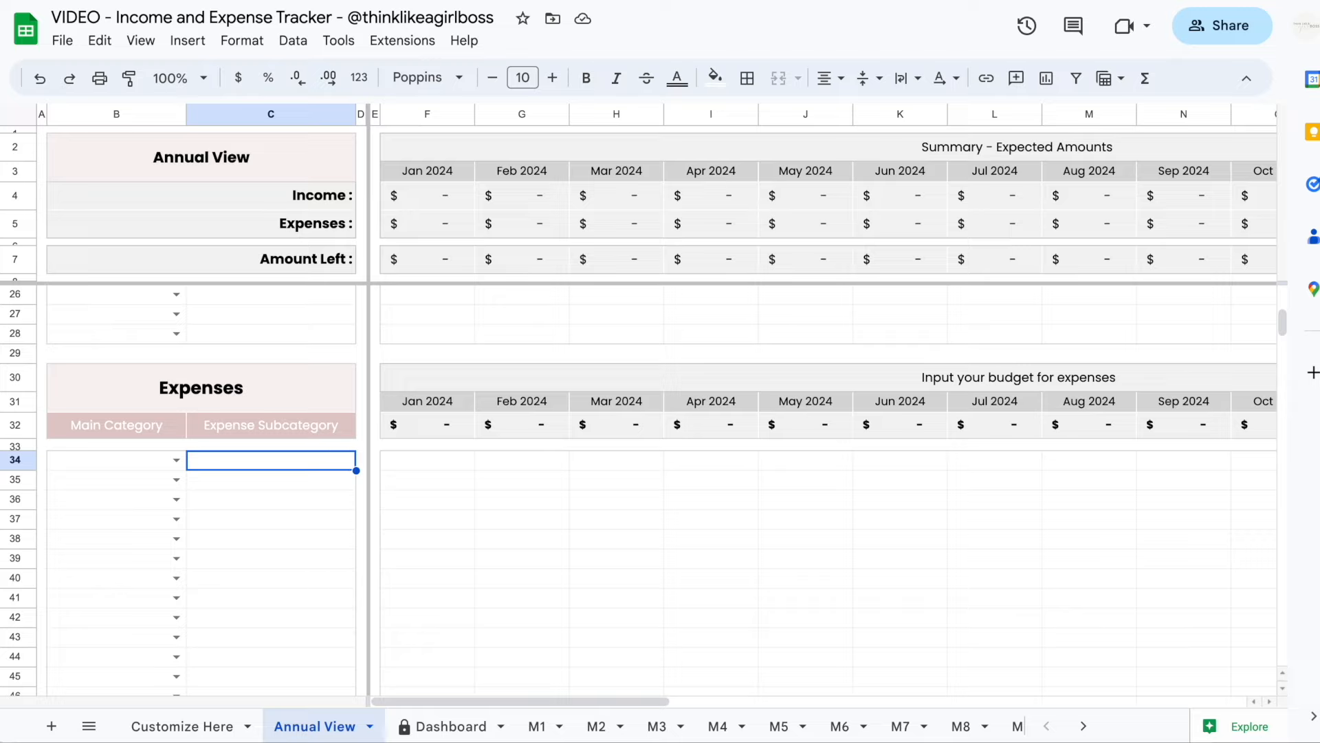
type("Rent")
key("Return")
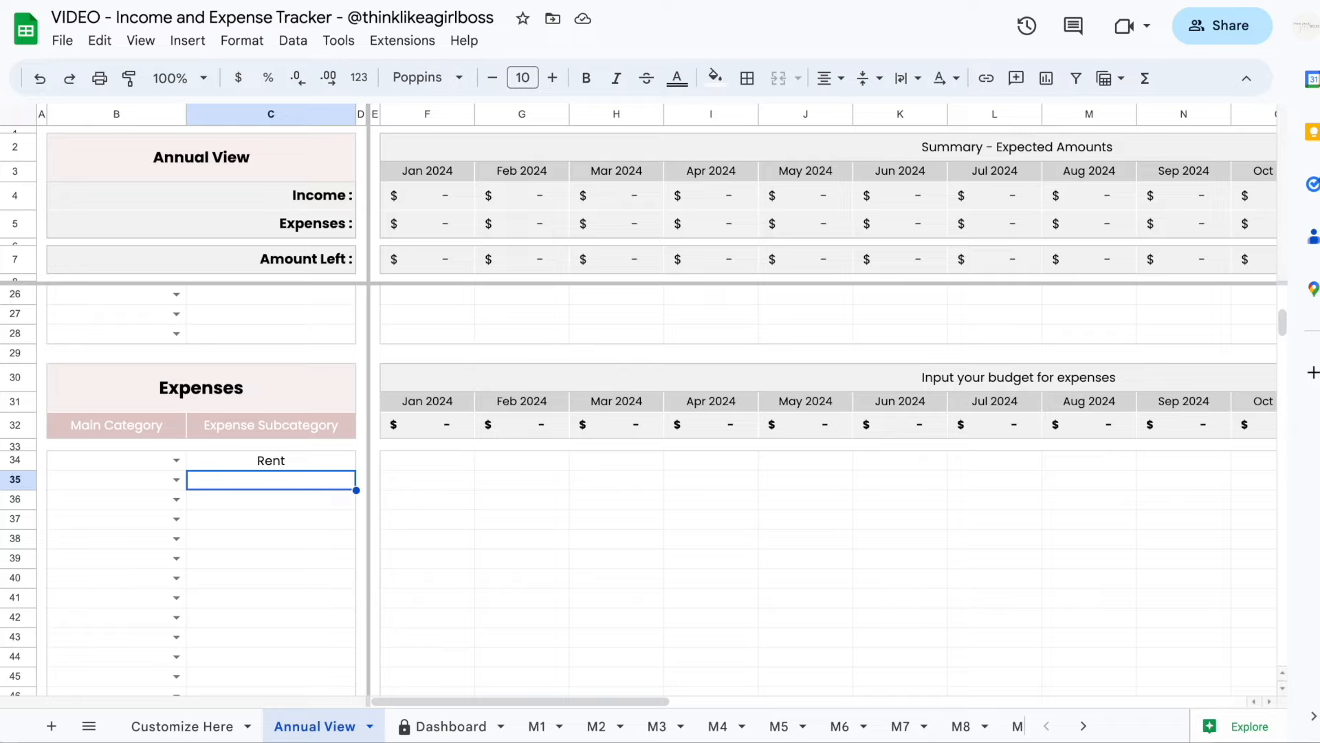
type("Rent Renewal")
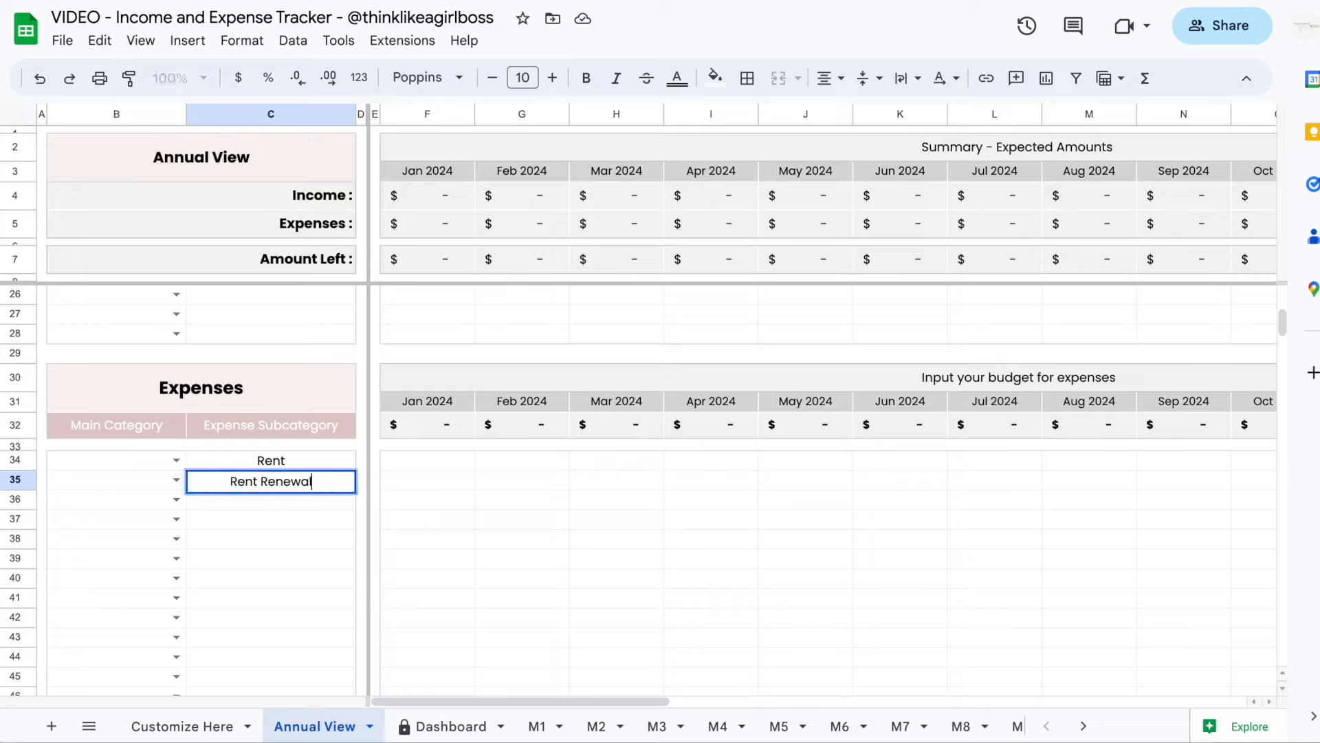
key("Return")
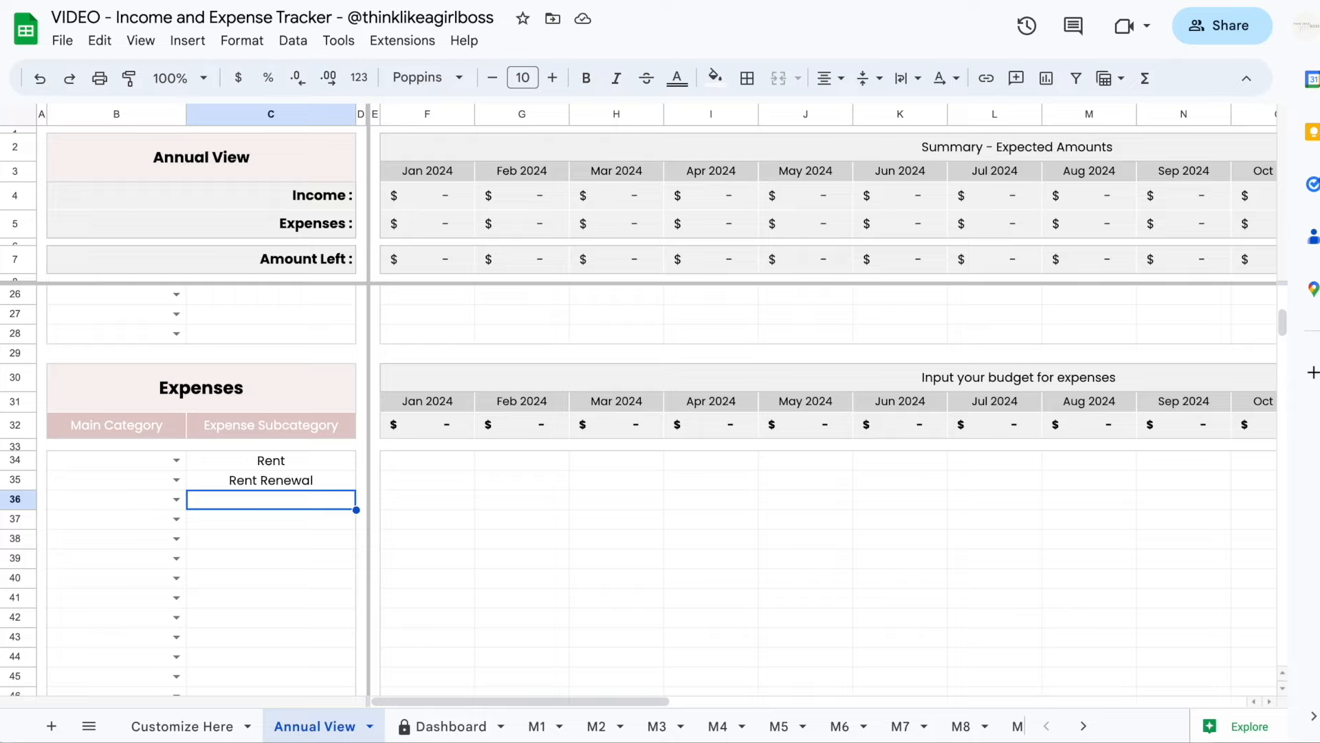
Add the expense subcategories Walmart, Costco, Whole Foods, Gas, Water, Electricity, Internet, Netflix, Spotify, HBO Max and Disney+, one per row.
type("Walmart Costco Whole Foods Gas Water Electricity Internet Netflix Spotify HBO Max ")
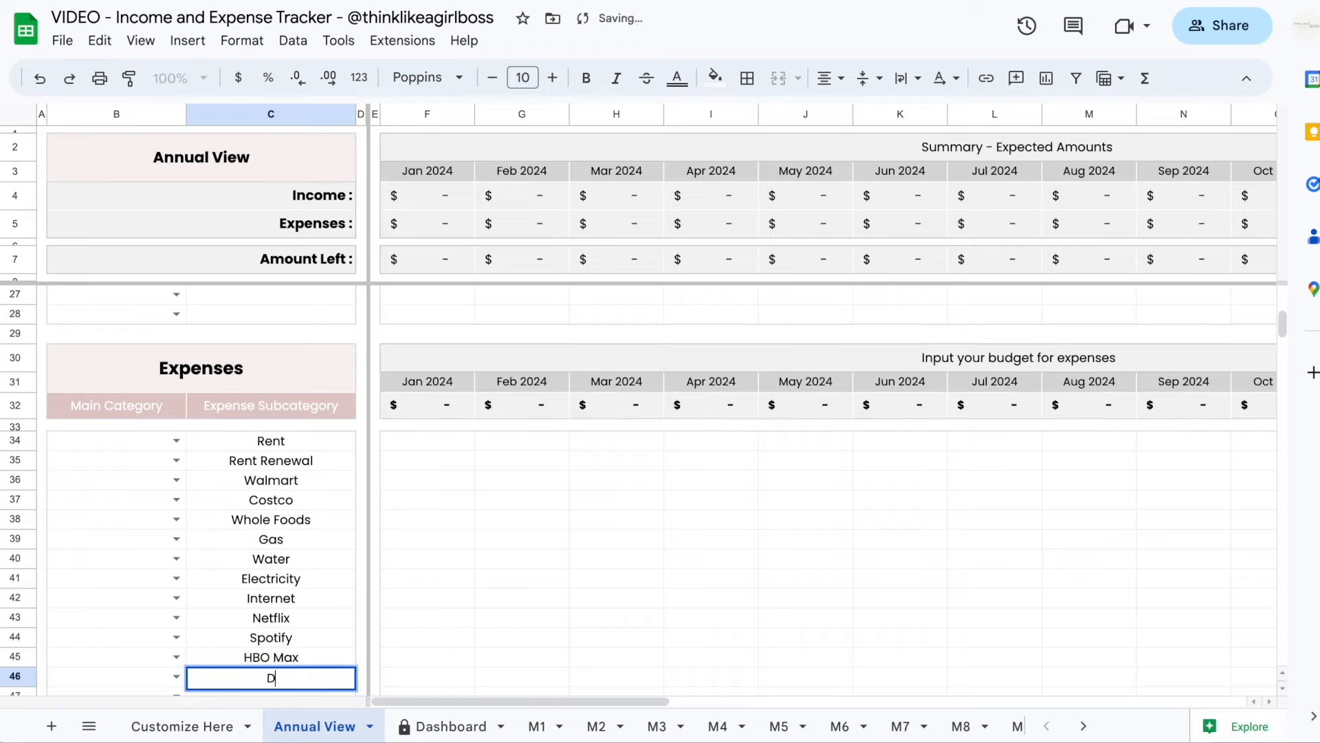
type("Disney+")
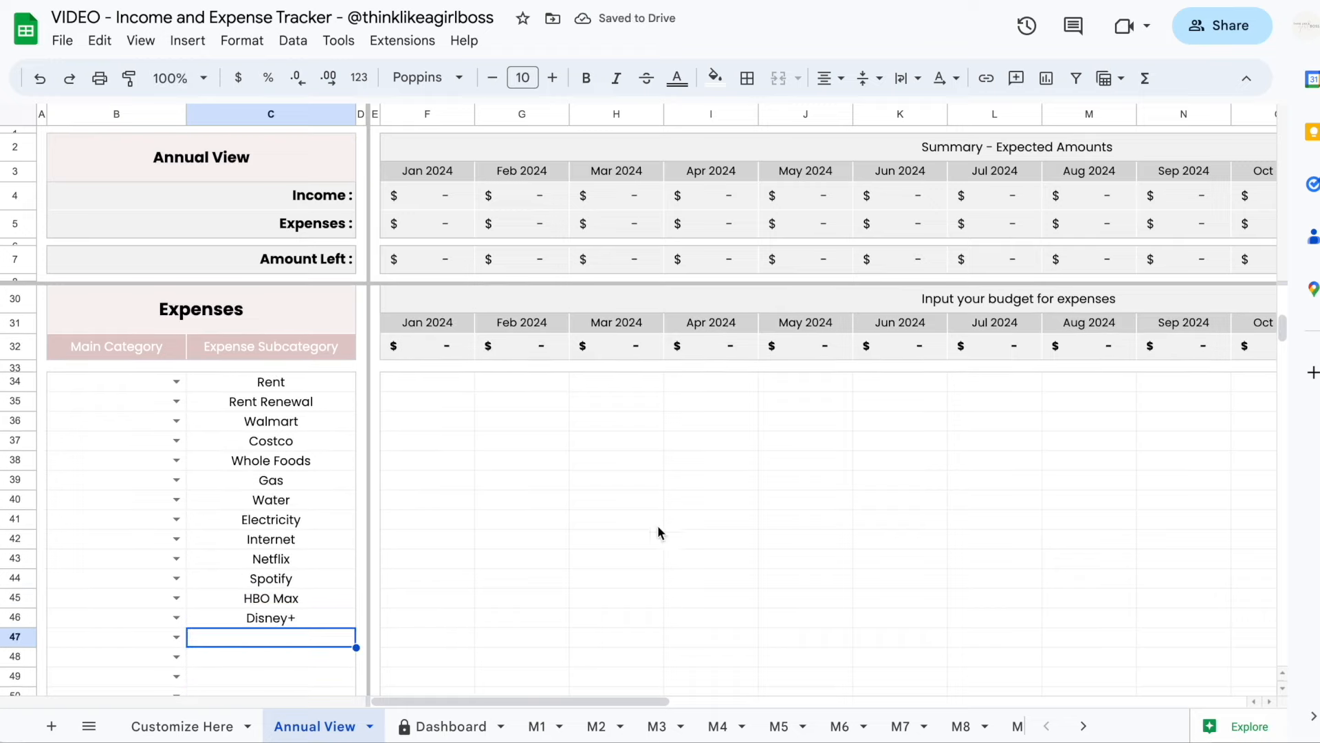
Review the categorized income sources and check which main categories are offered for the Rent expense.
scroll(319, 387, "up", 5)
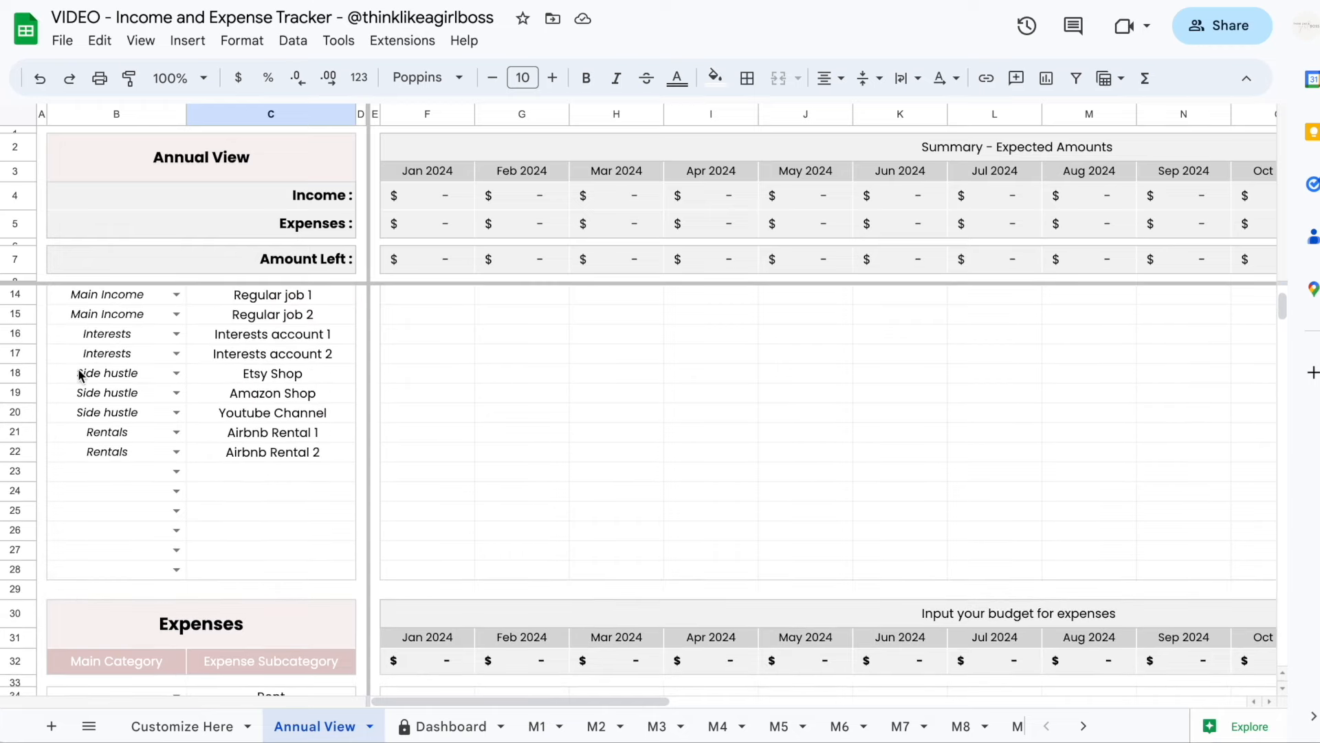
scroll(138, 398, "down", 5)
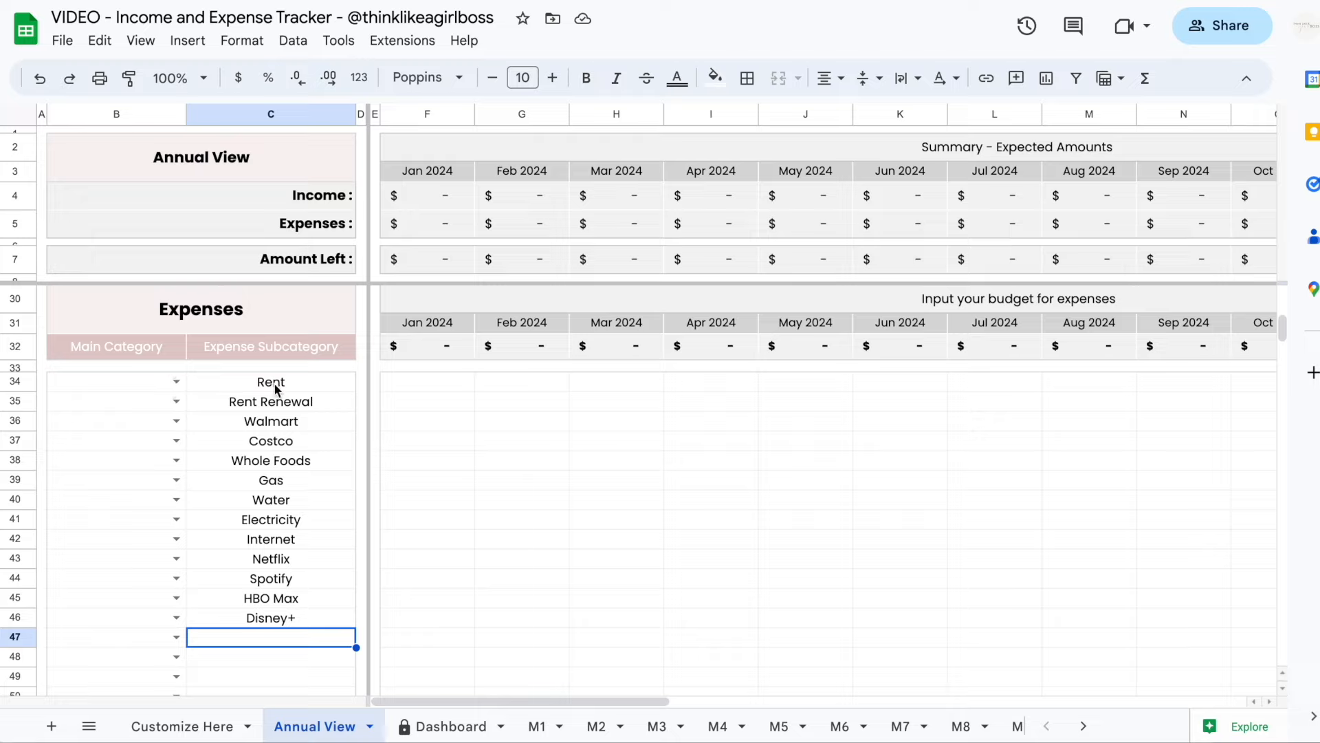
left_click(176, 382)
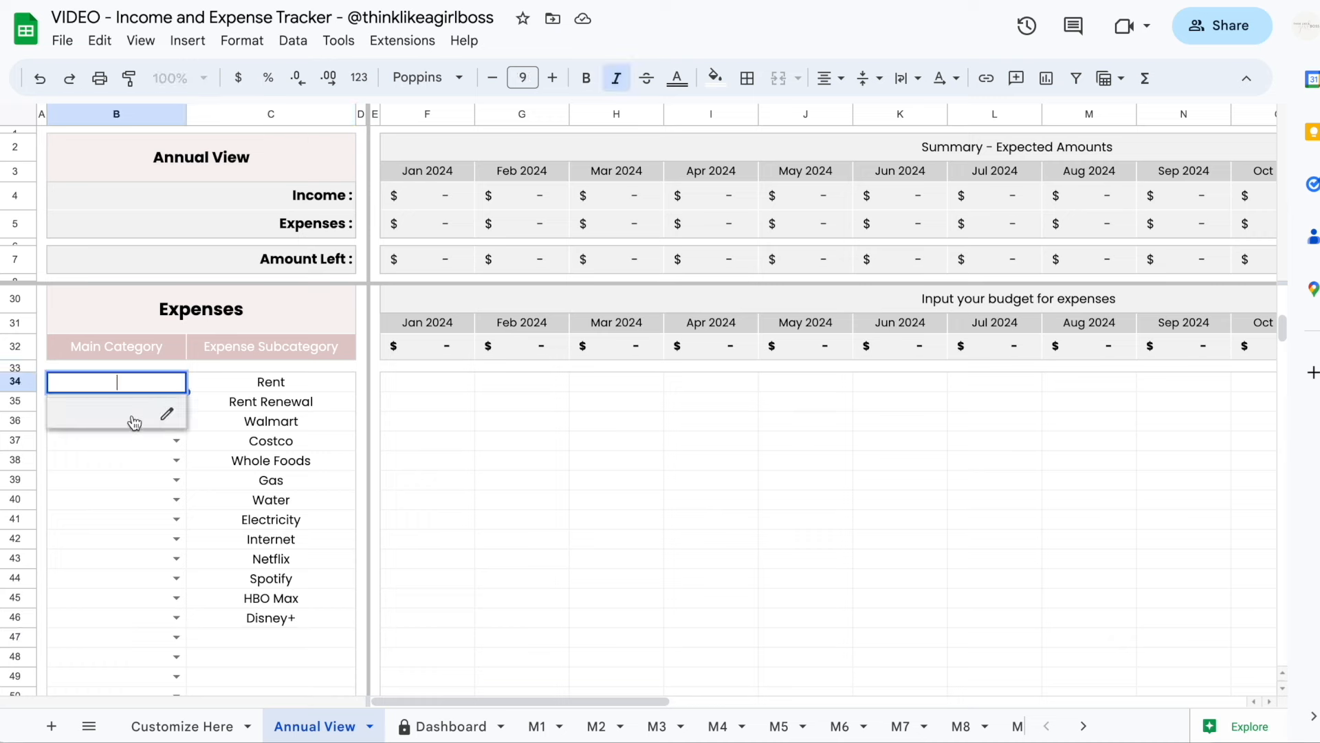
List Housing, Groceries, Utilities and Subscriptions as the expense main categories on the Customize Here sheet.
left_click(182, 726)
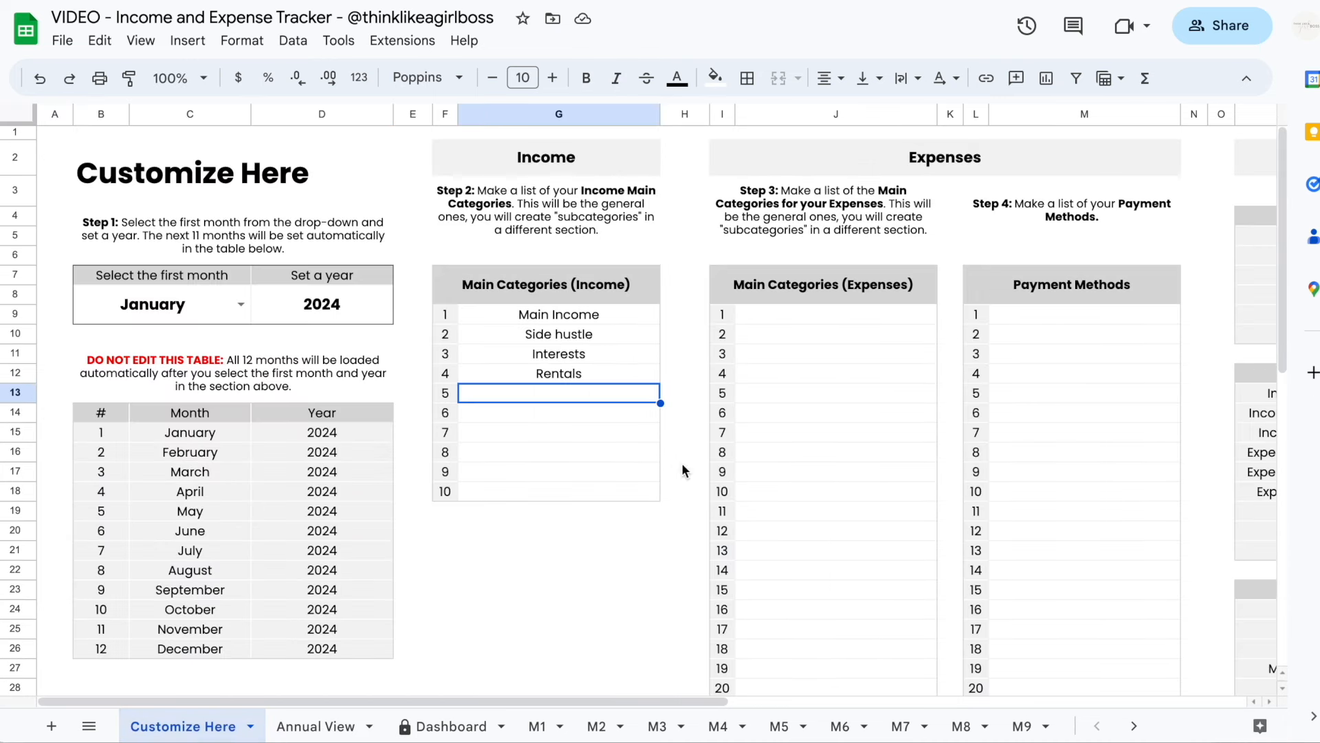
scroll(823, 432, "right", 2)
scroll(571, 325, "right", 5)
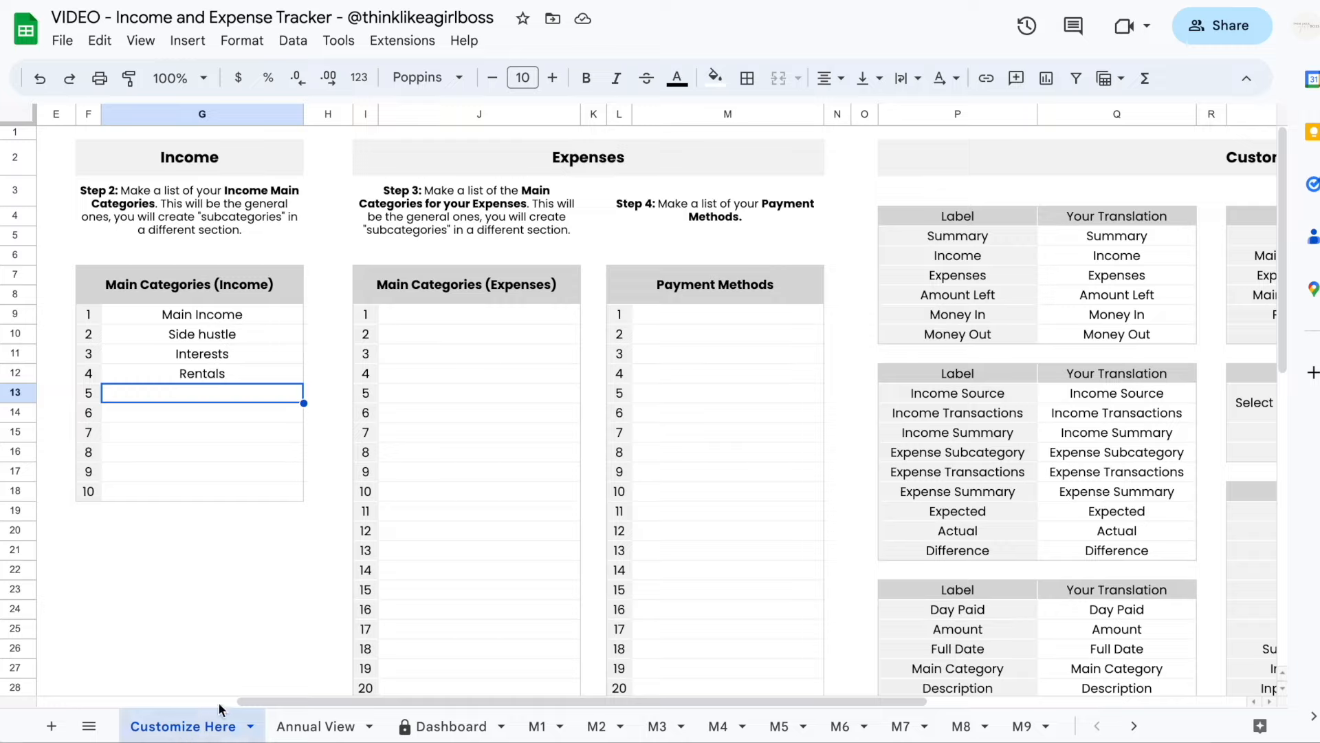
left_click(452, 311)
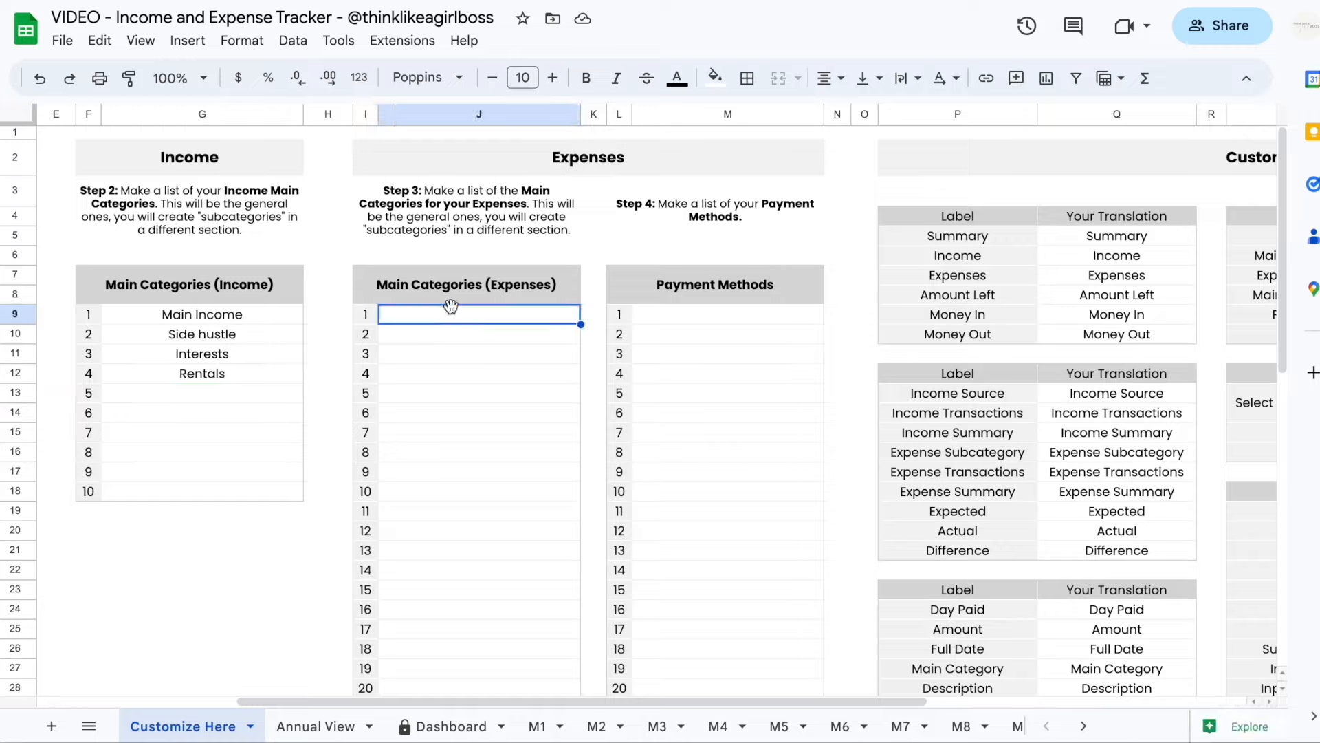
type("Housing")
key("Return")
type("Groceries")
key("Return")
type("Utilities")
key("Return")
type("Subscriptions")
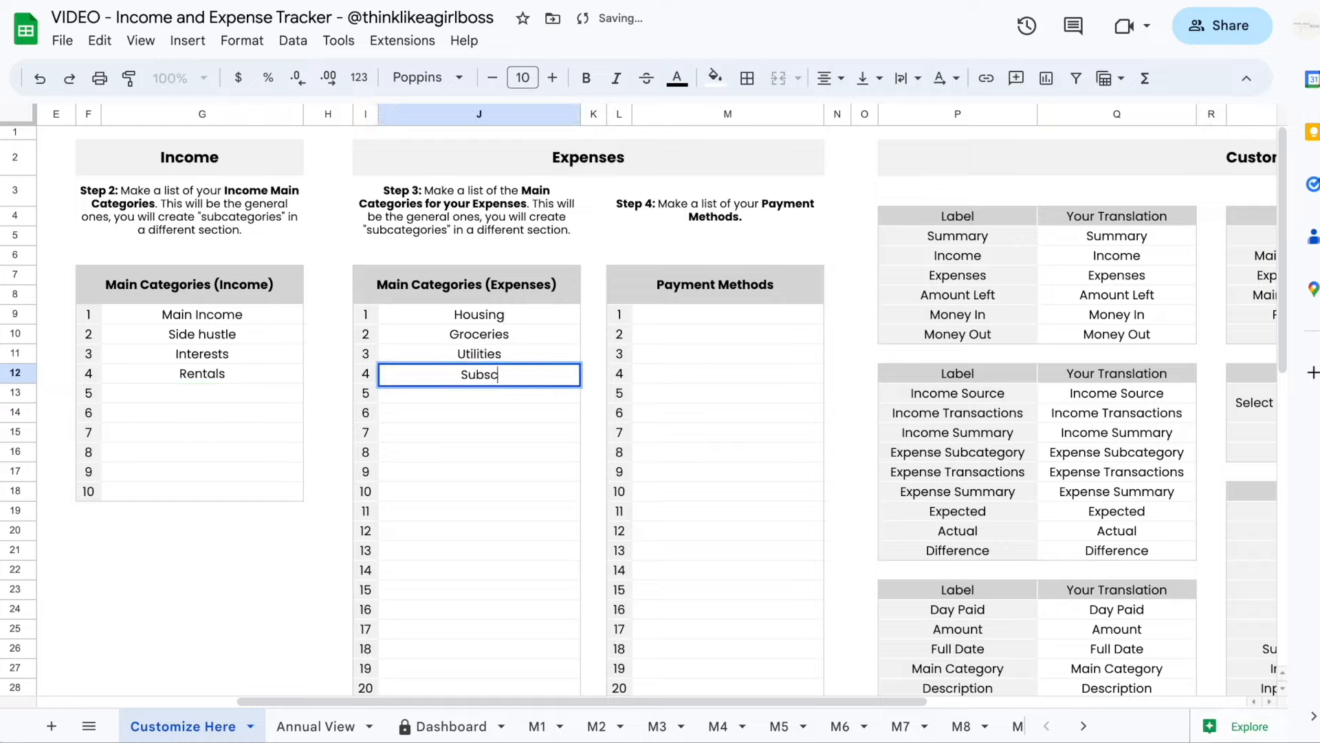
key("Return")
Check the main category choices offered for the Rent, Walmart and Gas expenses on the Annual View sheet.
left_click(315, 725)
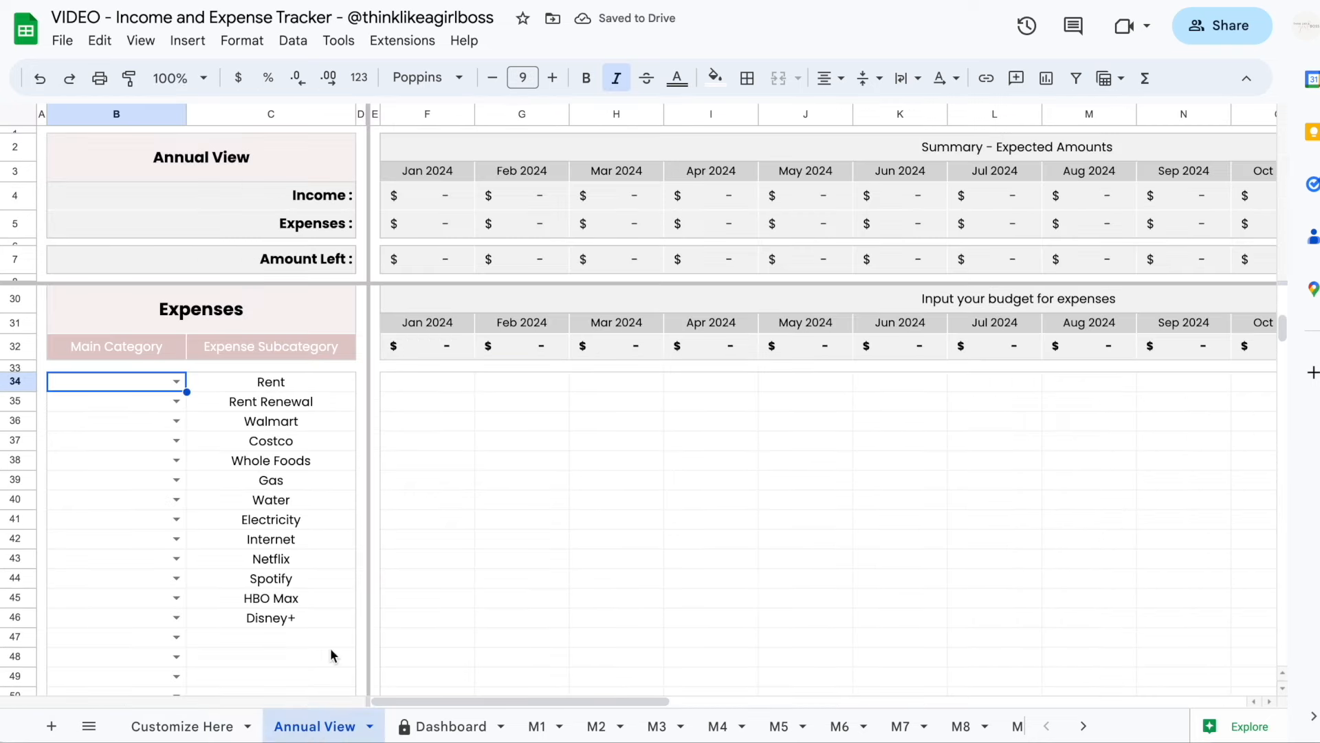
left_click(177, 382)
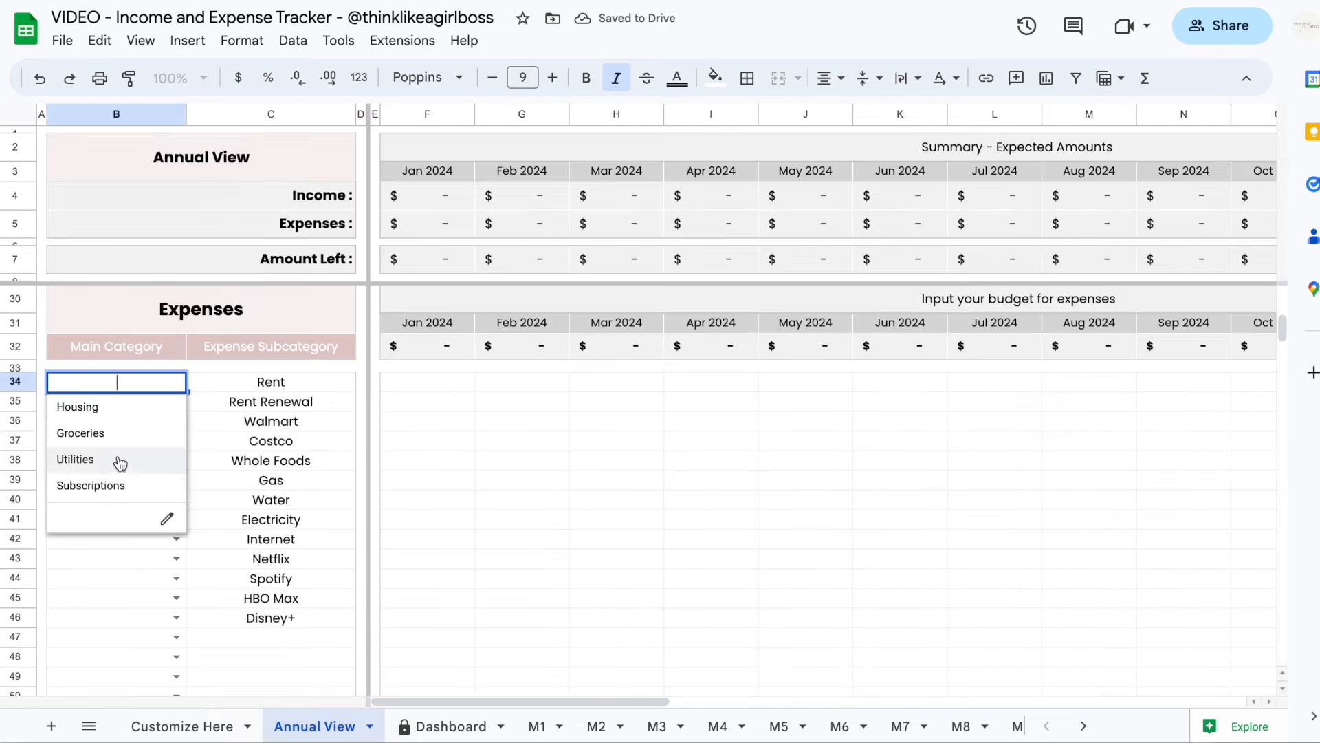
left_click(223, 410)
left_click(177, 422)
left_click(234, 441)
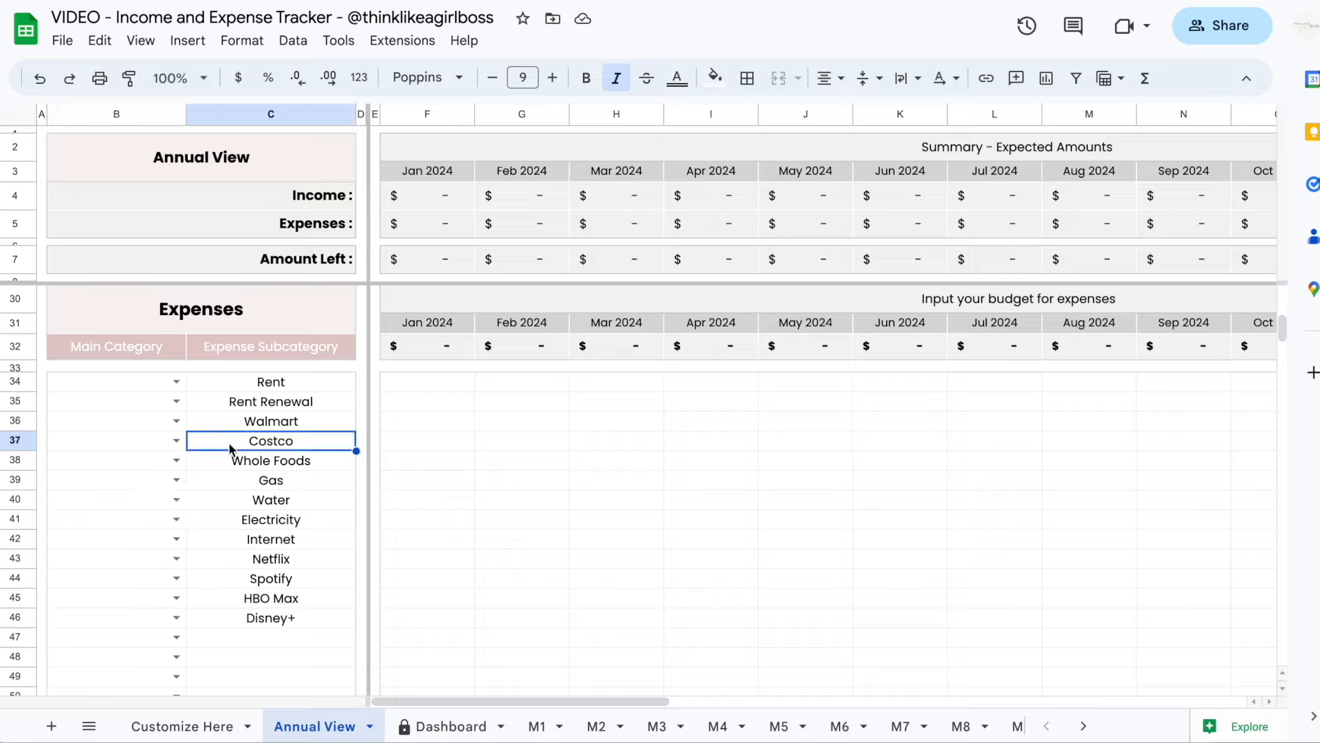
left_click(173, 480)
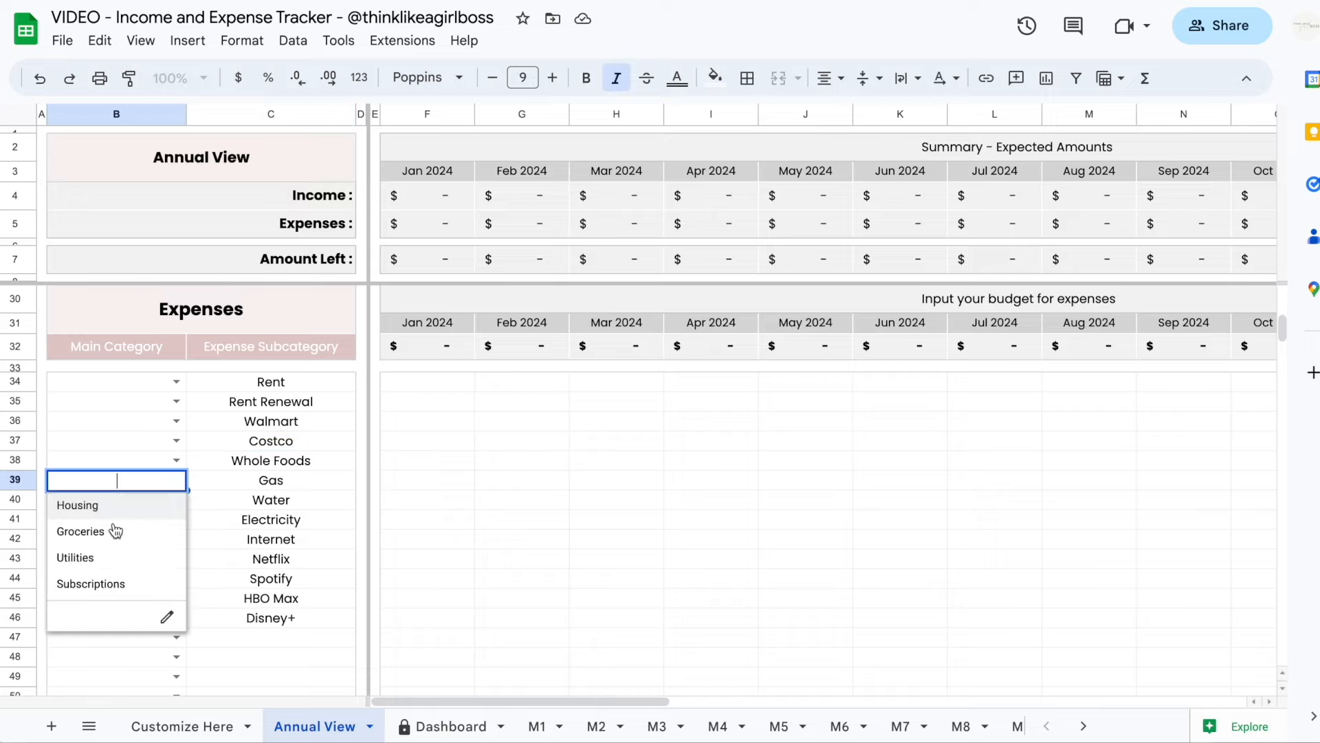
left_click(246, 469)
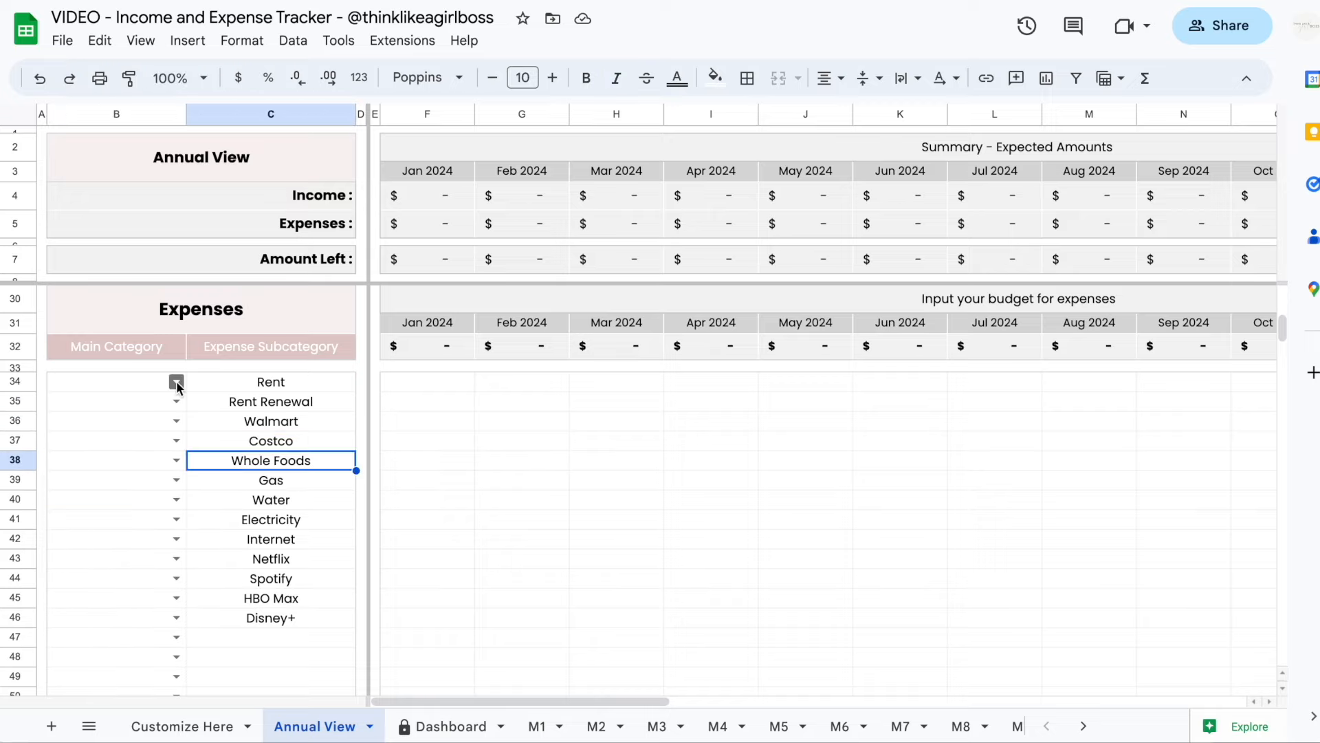
Assign the Housing category to Rent and Rent Renewal, and Groceries to Walmart, Costco and Whole Foods.
left_click(177, 382)
left_click(93, 407)
left_click(176, 402)
left_click(93, 427)
left_click(176, 422)
left_click(94, 473)
left_click(176, 441)
left_click(95, 492)
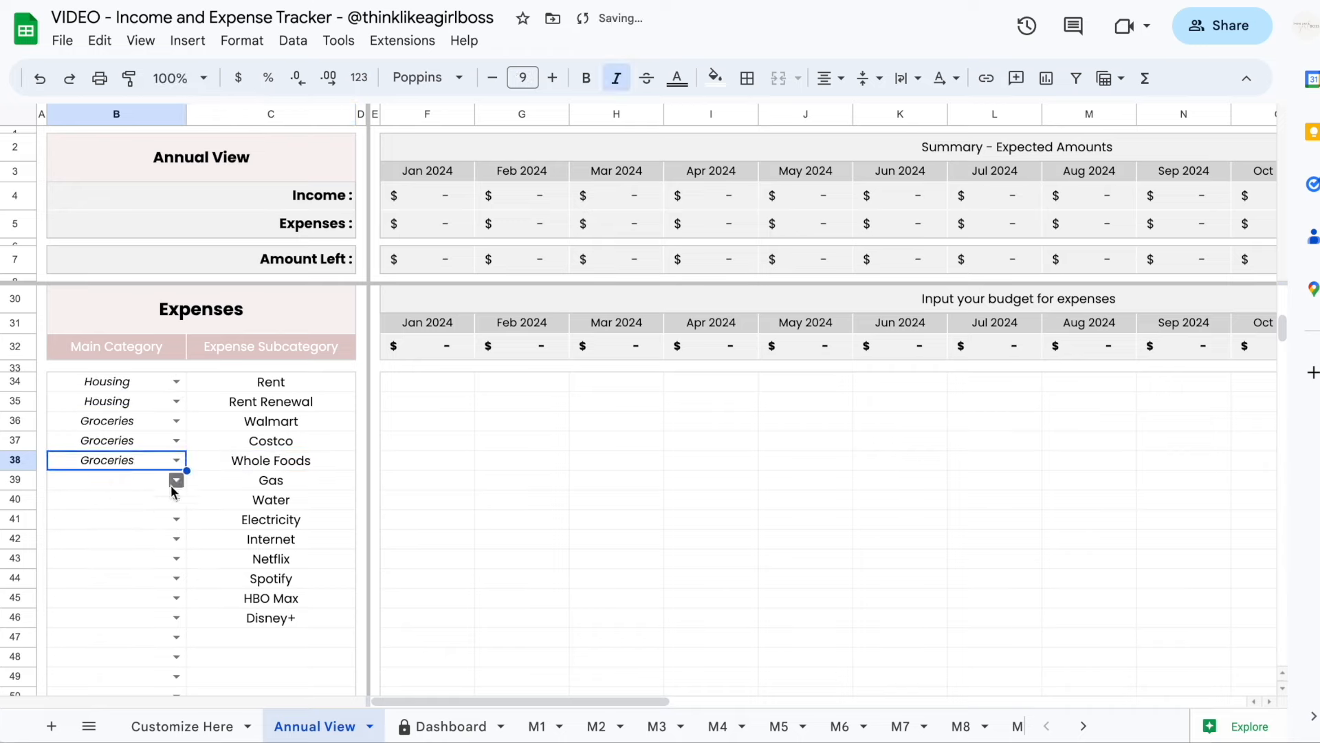
Assign the Utilities category to Gas, Water, Electricity and Internet, and Subscriptions to Netflix, Spotify, HBO Max and Disney+.
left_click(96, 601)
left_click(176, 540)
left_click(95, 618)
left_click(176, 559)
left_click(95, 662)
left_click(177, 579)
left_click(95, 682)
left_click(177, 598)
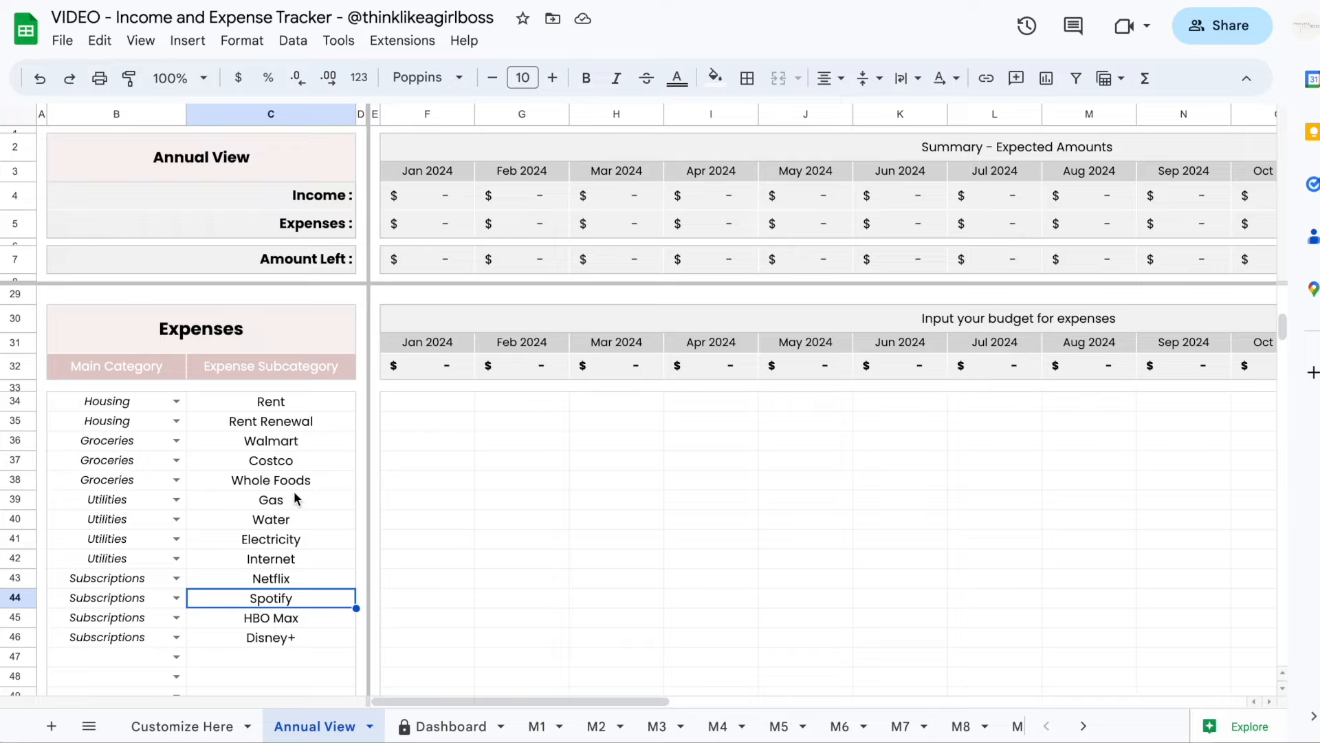
Enter the January 2024 expected income, Regular job 1 through Airbnb Rental 2: 1000, 1000, 250, 300, 400, 500, 100, 500, 500.
scroll(550, 454, "up", 7)
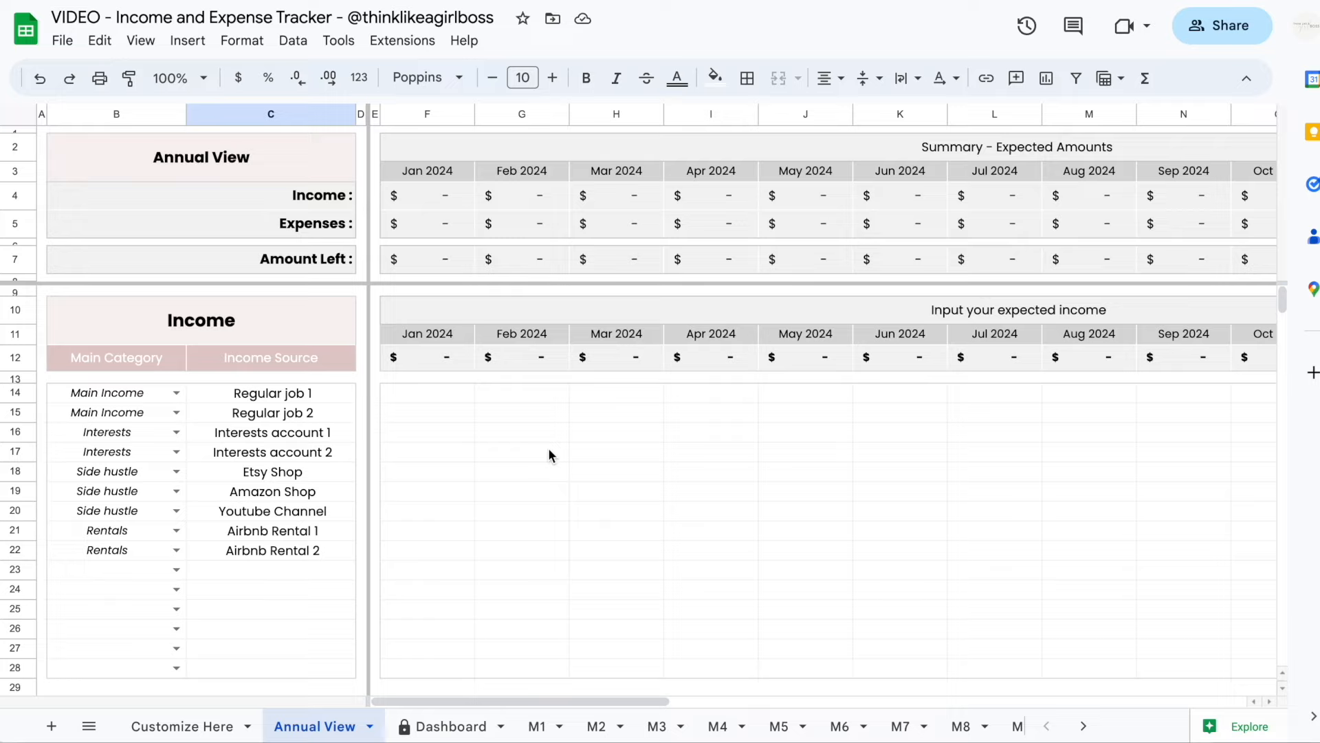
left_click(410, 398)
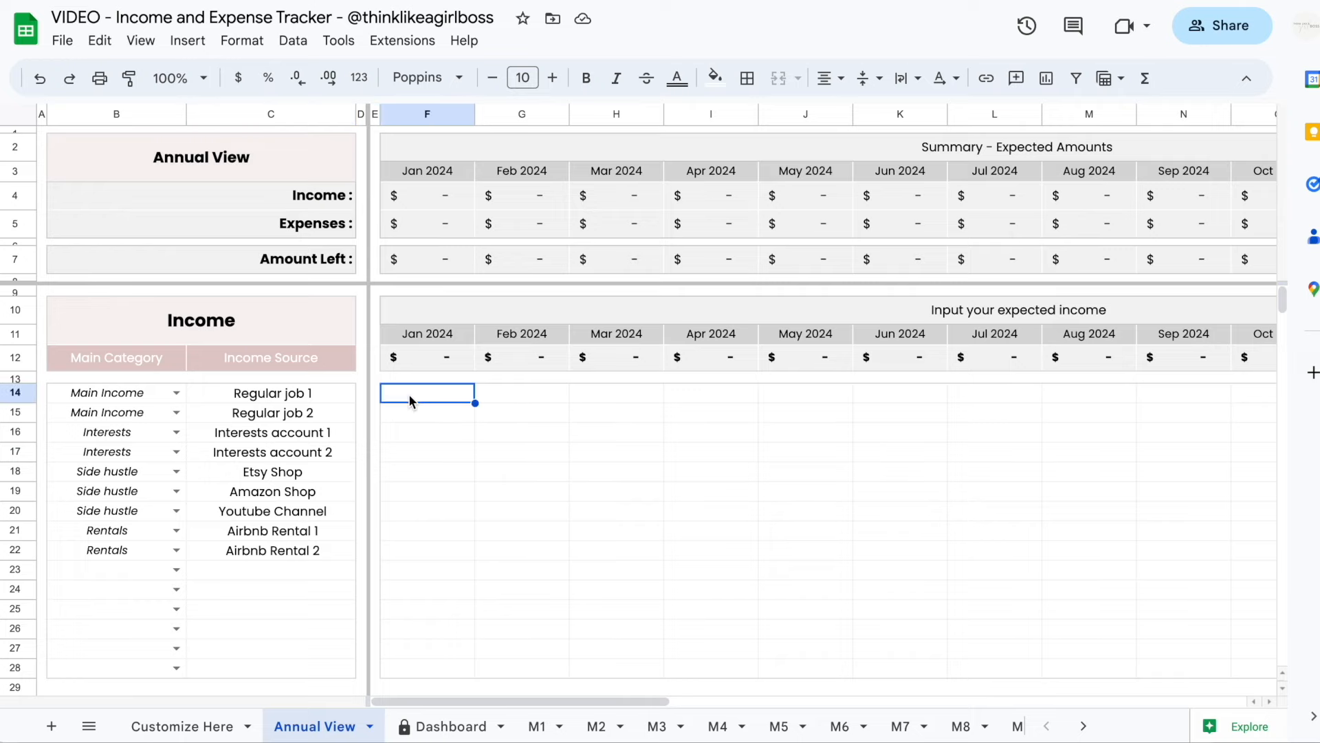
scroll(408, 394, "down", 7)
left_click(413, 438)
scroll(413, 438, "up", 7)
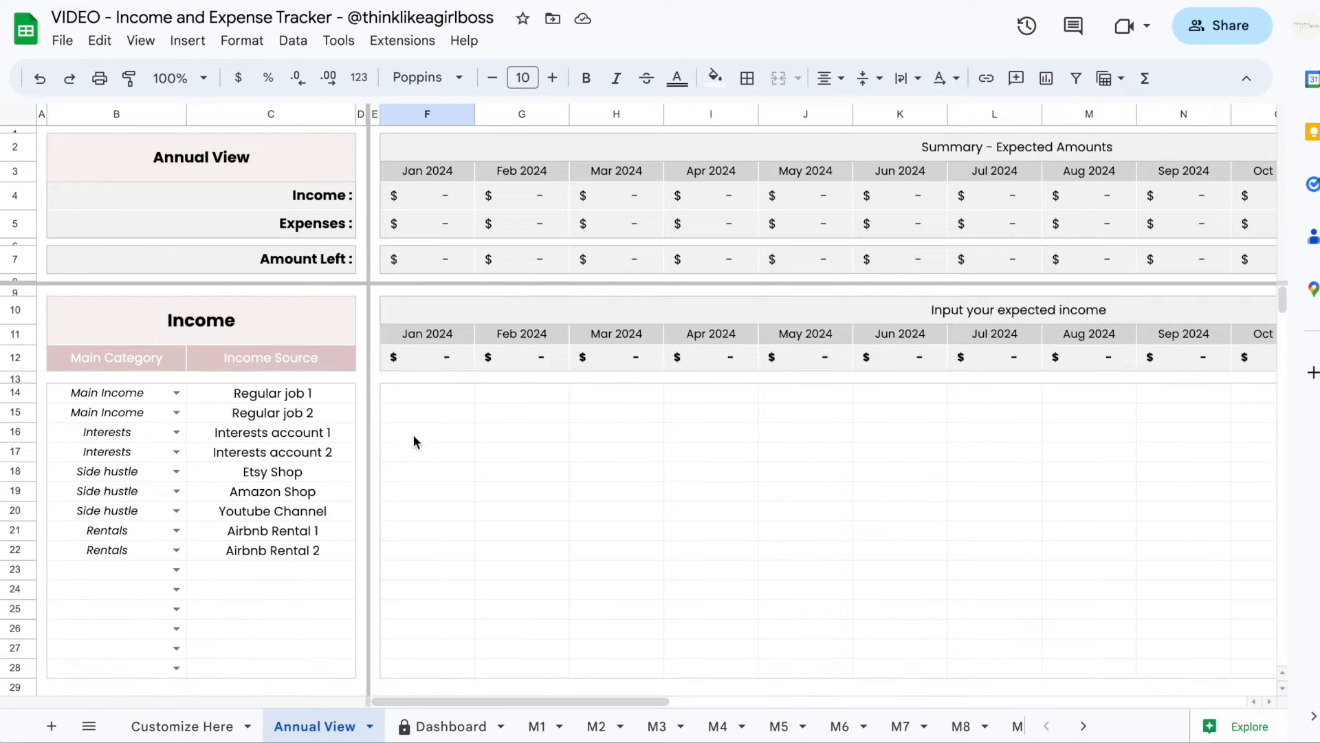
left_click(420, 394)
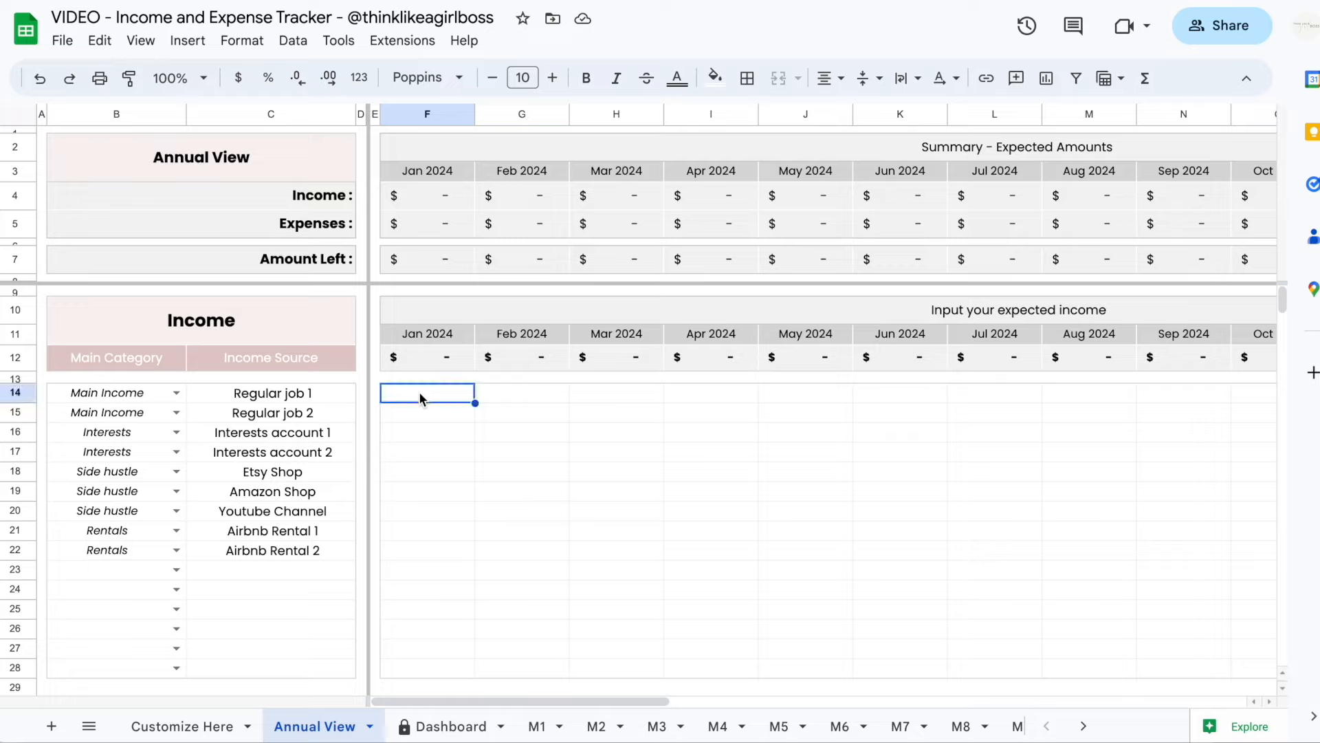
type("1000 1000 250 300 400 500 ")
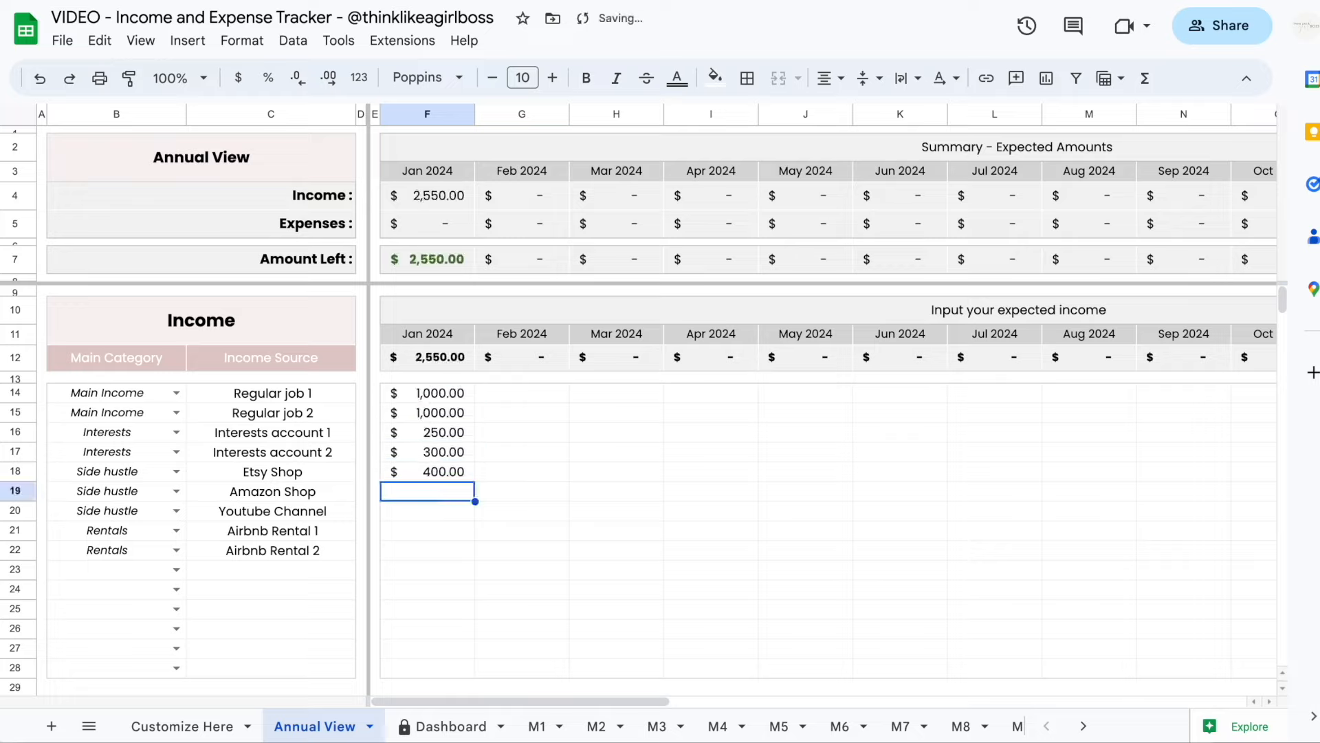
type("100 500 500")
left_click(805, 471)
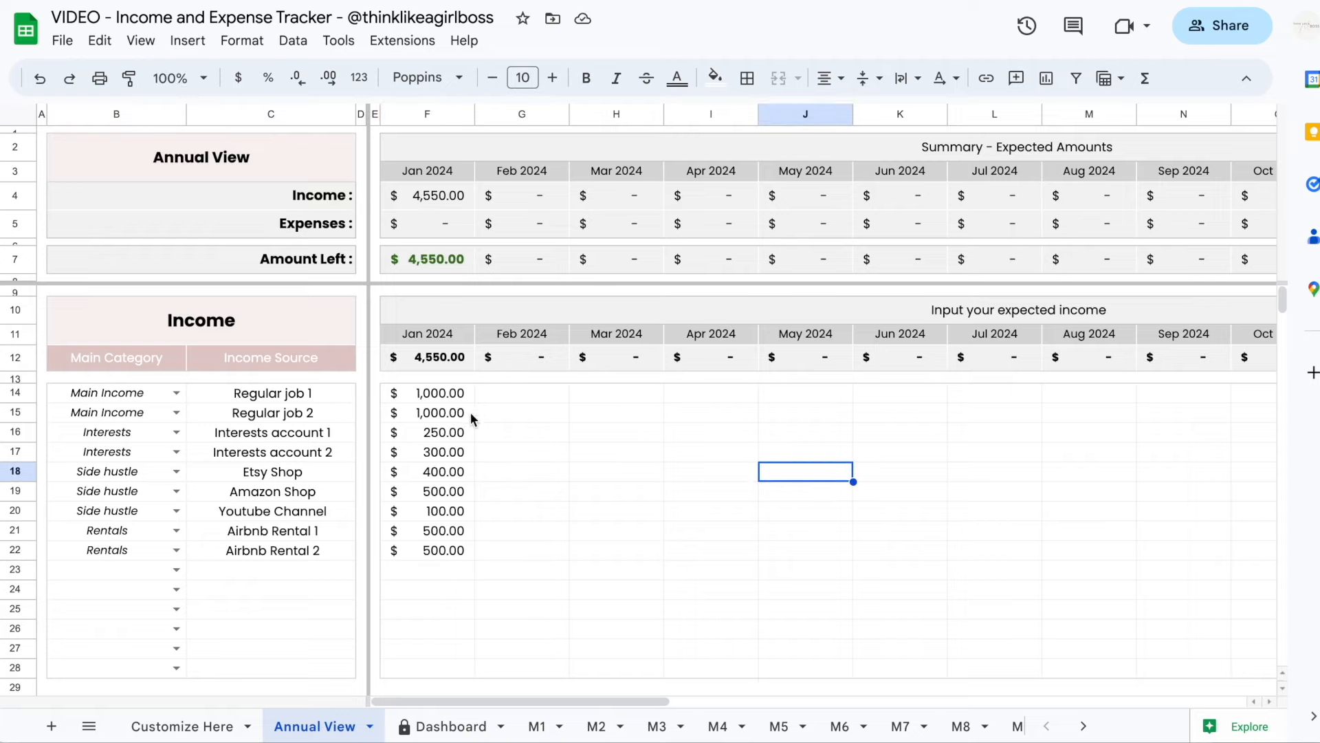
Copy the January 2024 expected income amounts to every month from February to December 2024.
left_click_drag(436, 392, 438, 572)
key("super+c")
left_click_drag(506, 391, 1040, 389)
scroll(839, 422, "right", 4)
scroll(839, 422, "right", 1)
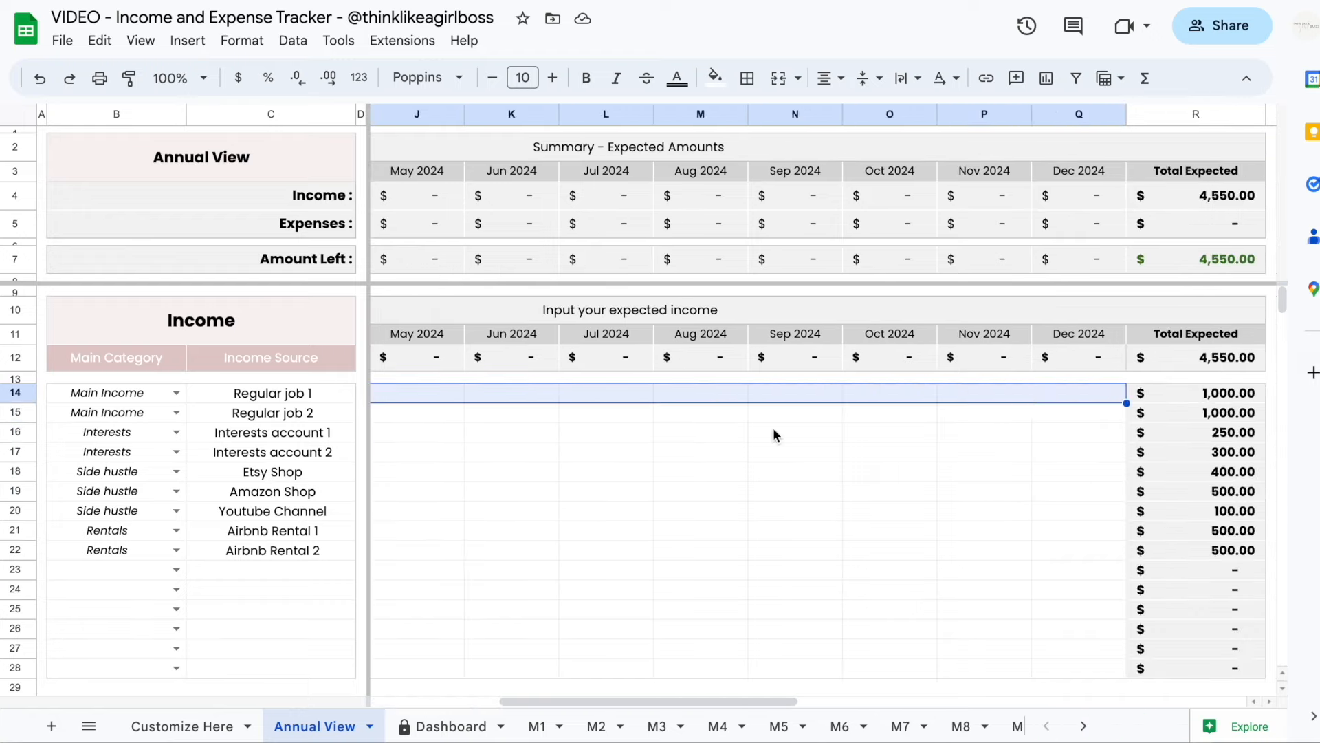
scroll(774, 435, "left", 5)
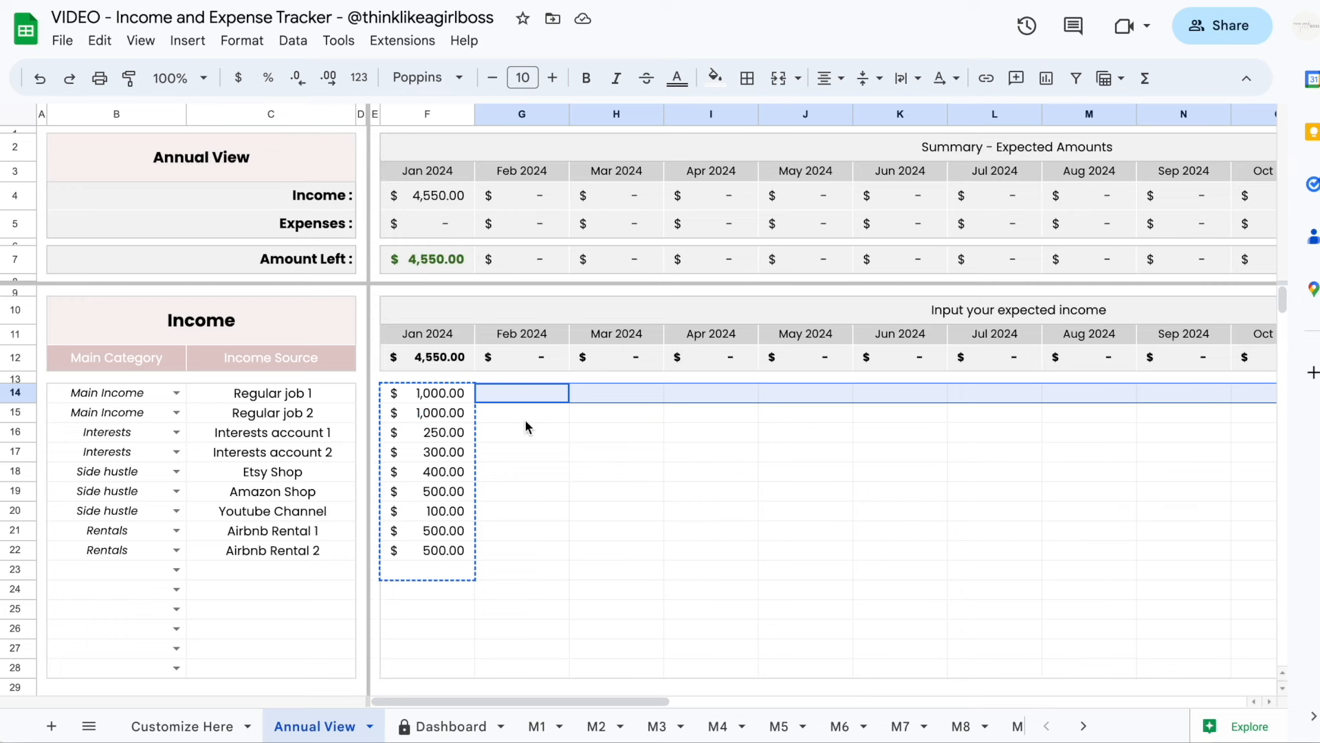
key("super+v")
left_click(537, 530)
left_click(535, 472)
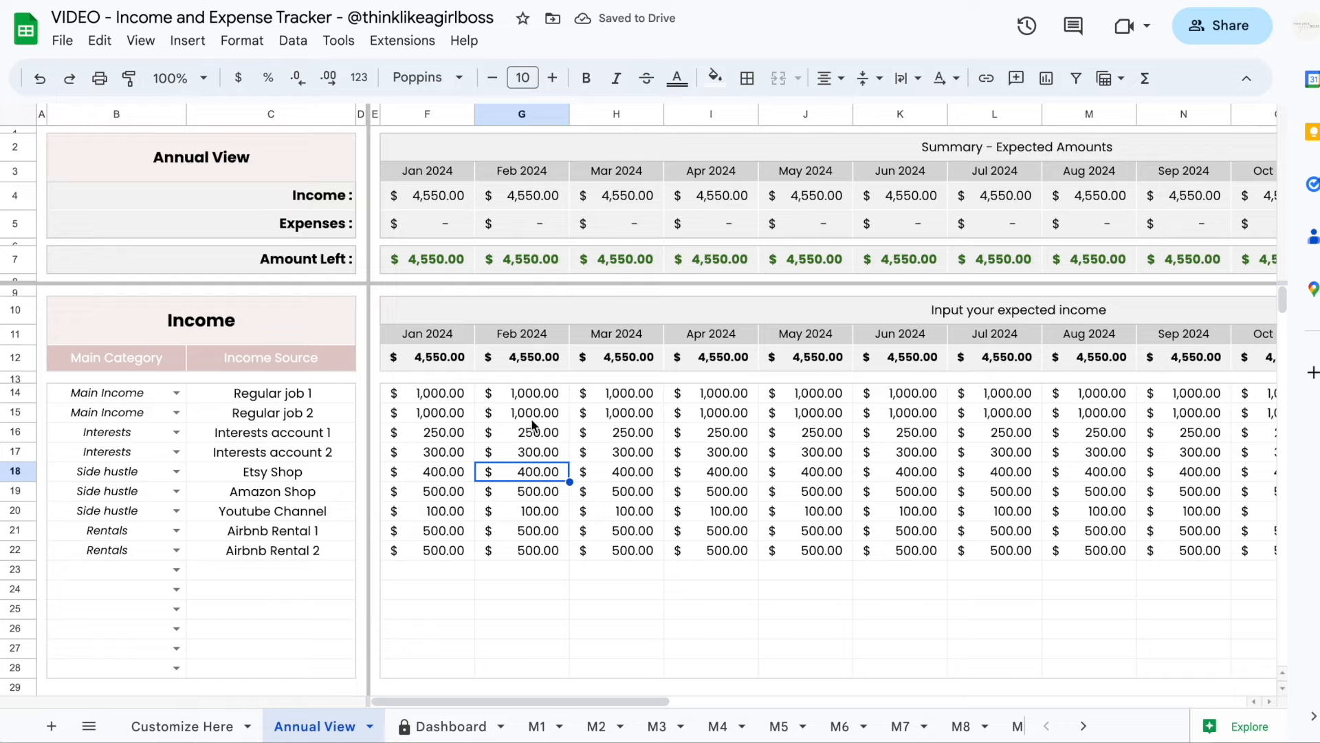
Clear the expected income of Interests account 1 in May and September, Etsy Shop in April and Amazon Shop in June.
left_click(808, 431)
key("Delete")
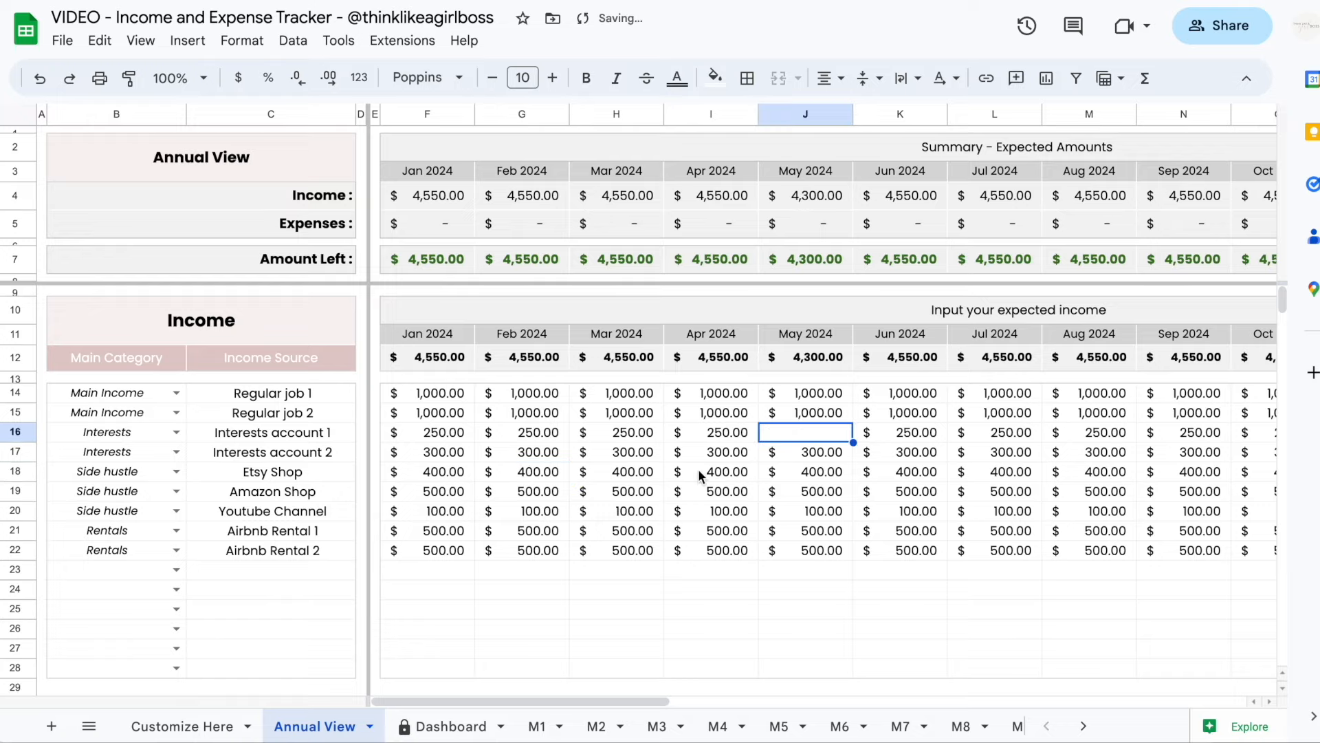
left_click(699, 469)
key("Delete")
left_click(938, 494)
key("Delete")
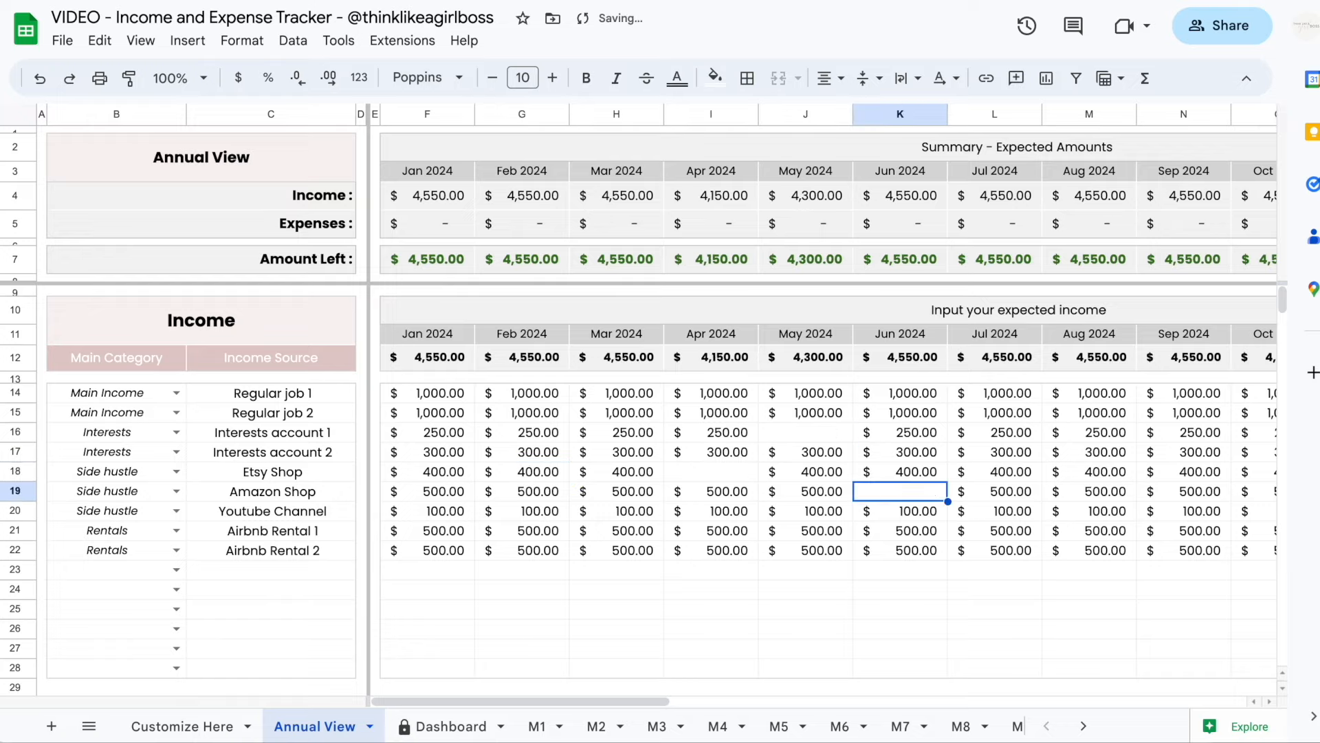
scroll(938, 496, "right", 1)
left_click(1079, 432)
key("Delete")
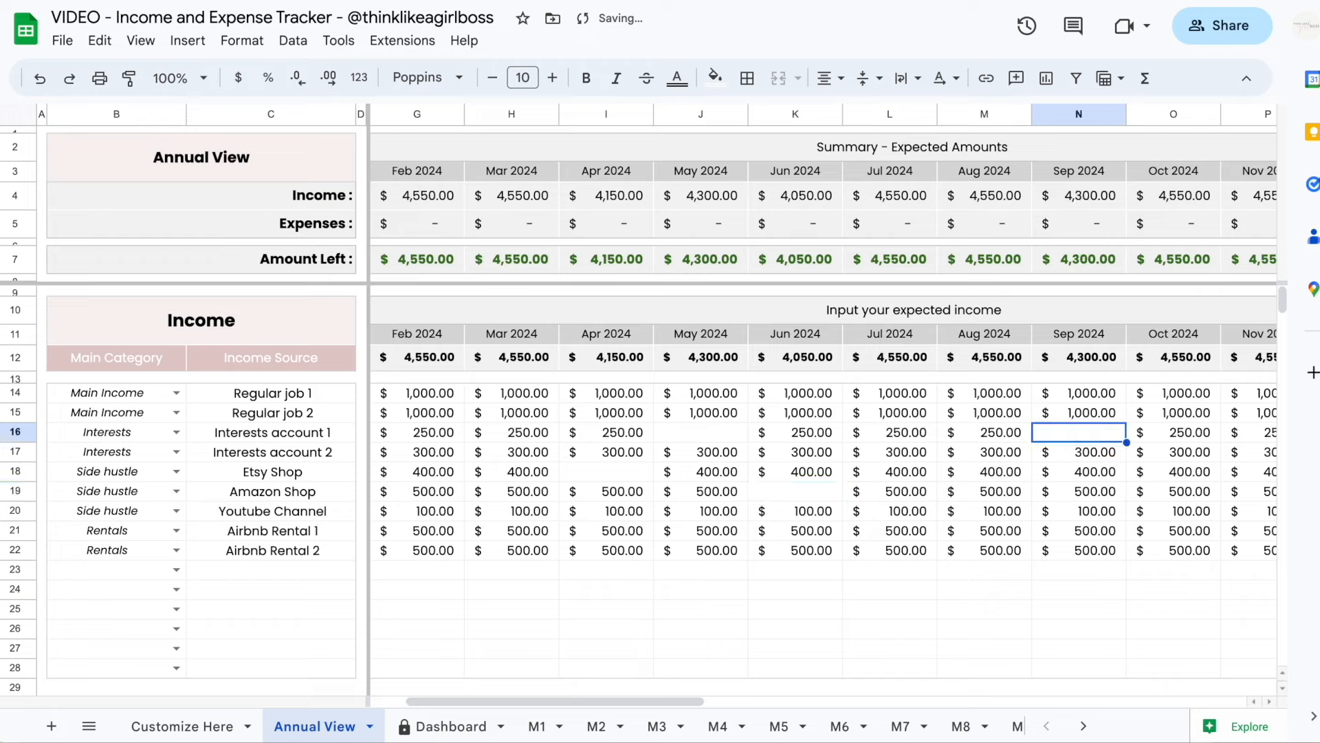
Set the December 2024 expected income of Regular job 2 to 1500.
scroll(1090, 441, "right", 2)
left_click(1161, 414)
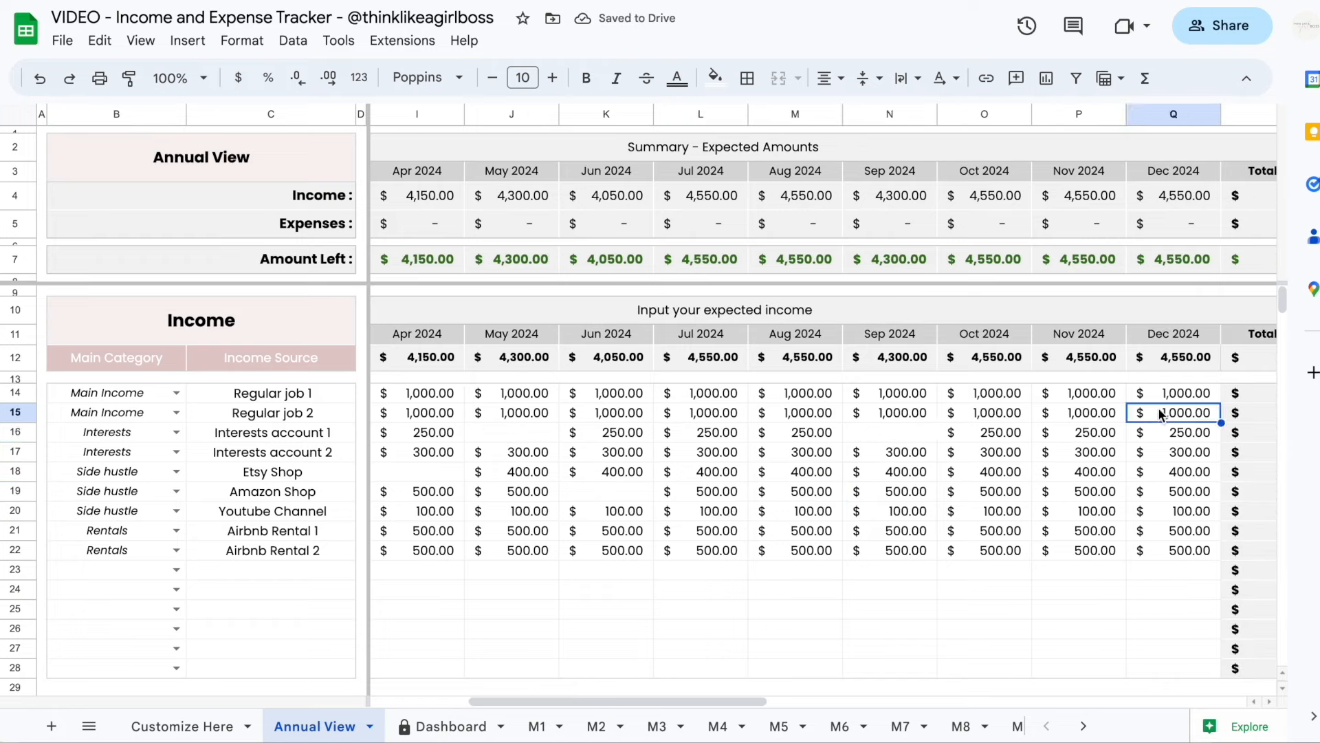
type("1500")
key("Return")
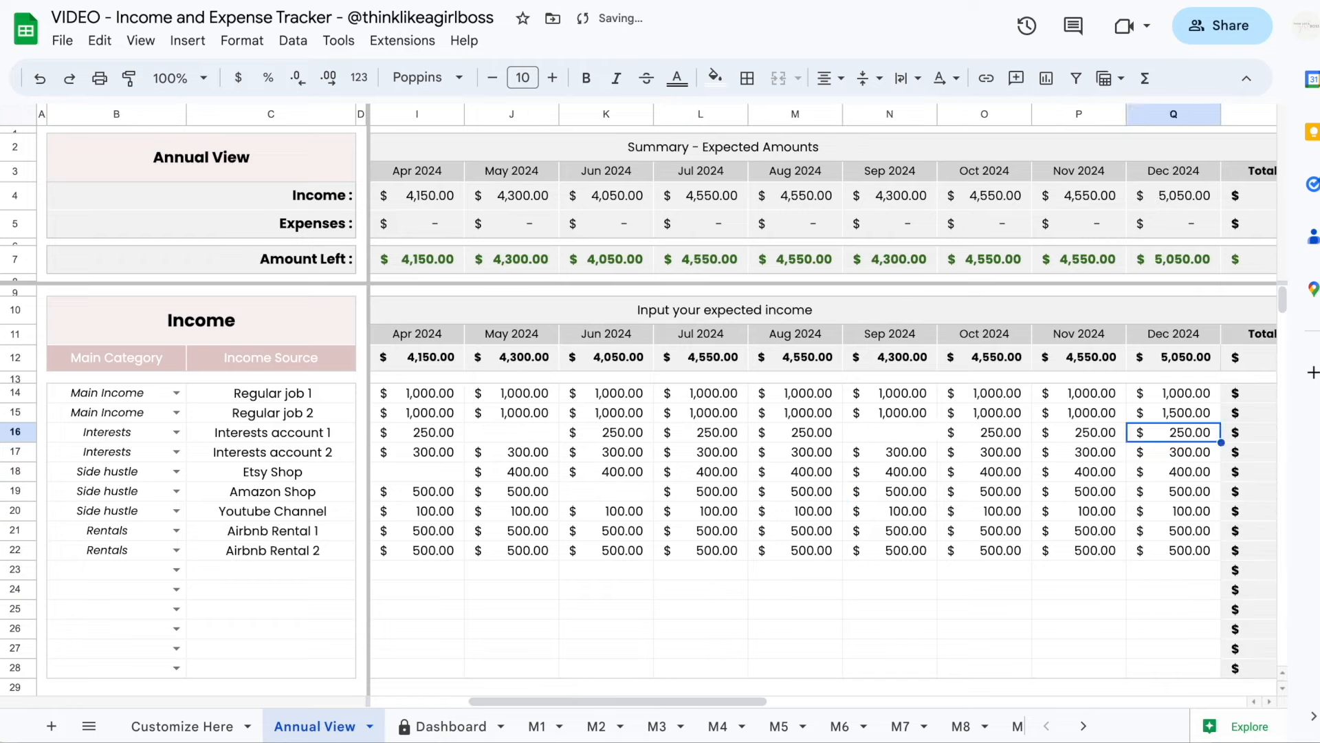
Review the monthly and total expected amounts in the summary and the income table across all months of 2024.
scroll(777, 417, "left", 4)
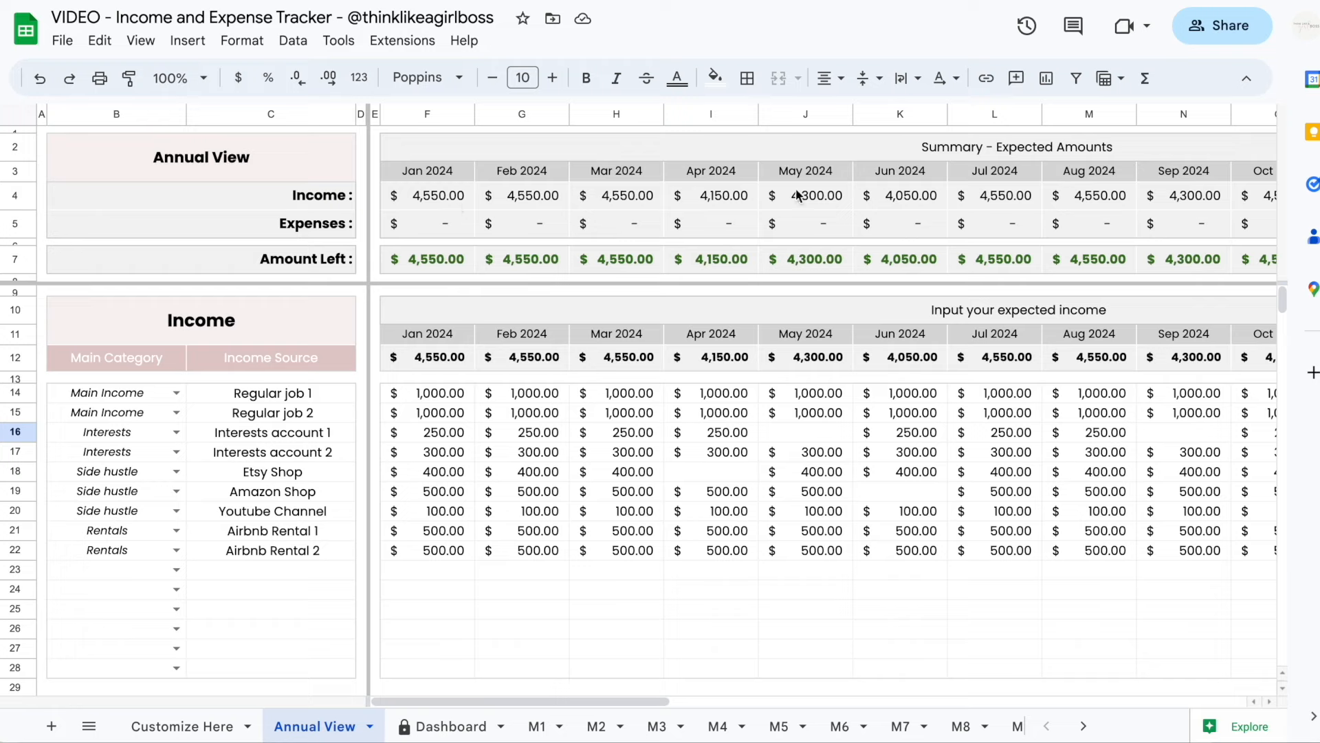
scroll(1046, 187, "right", 3)
scroll(1046, 187, "right", 1)
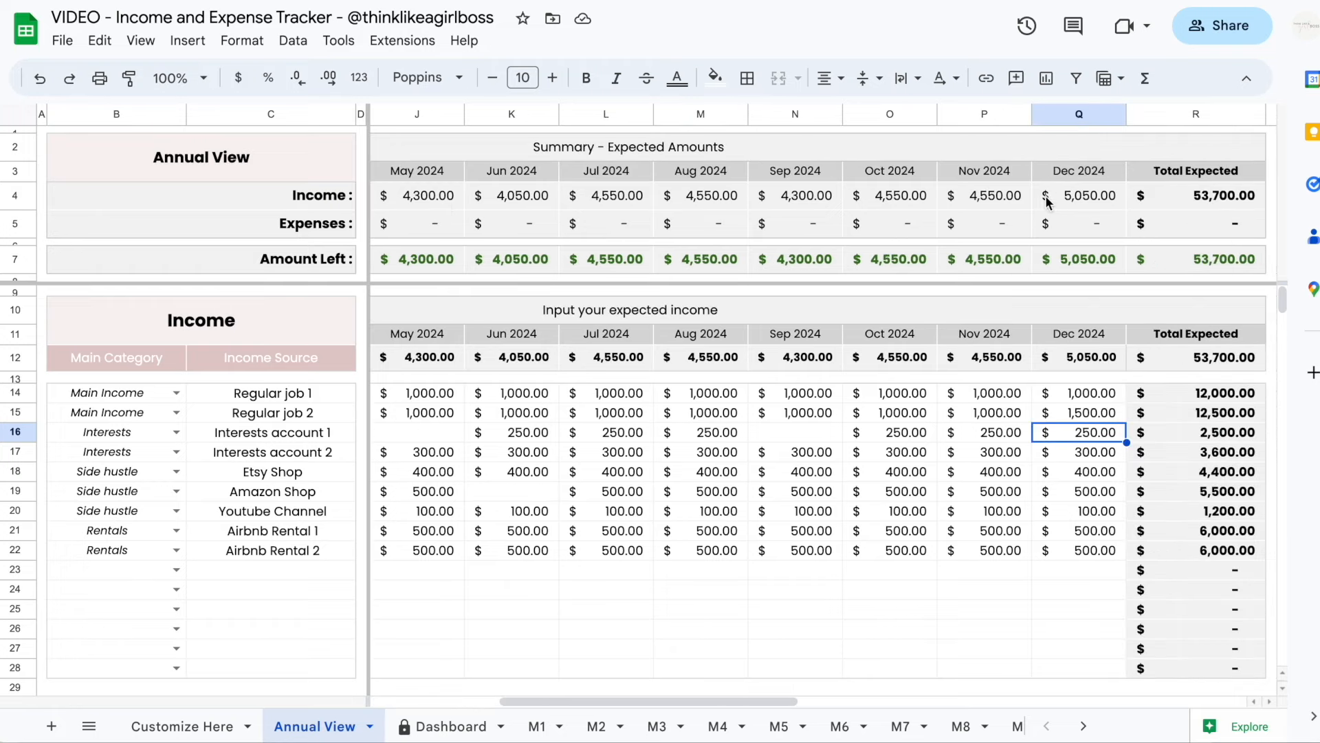
scroll(943, 185, "left", 5)
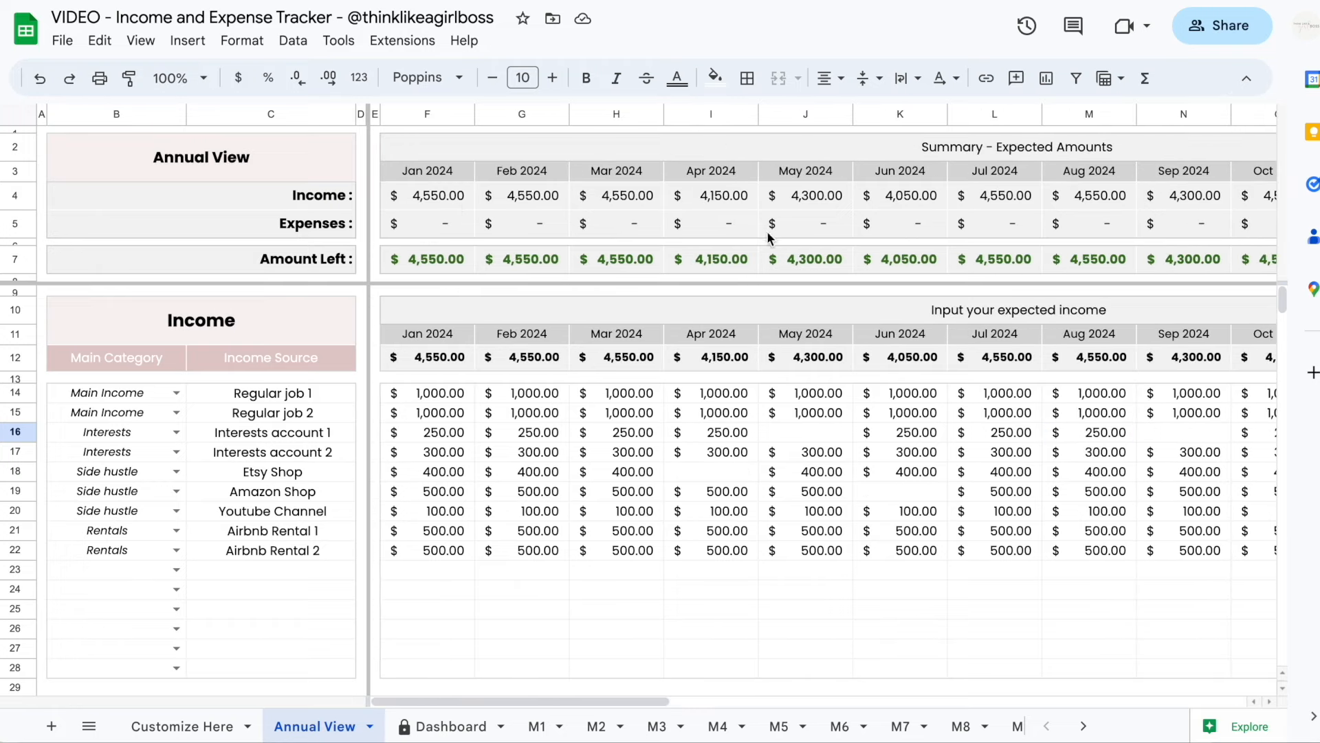
scroll(901, 225, "right", 4)
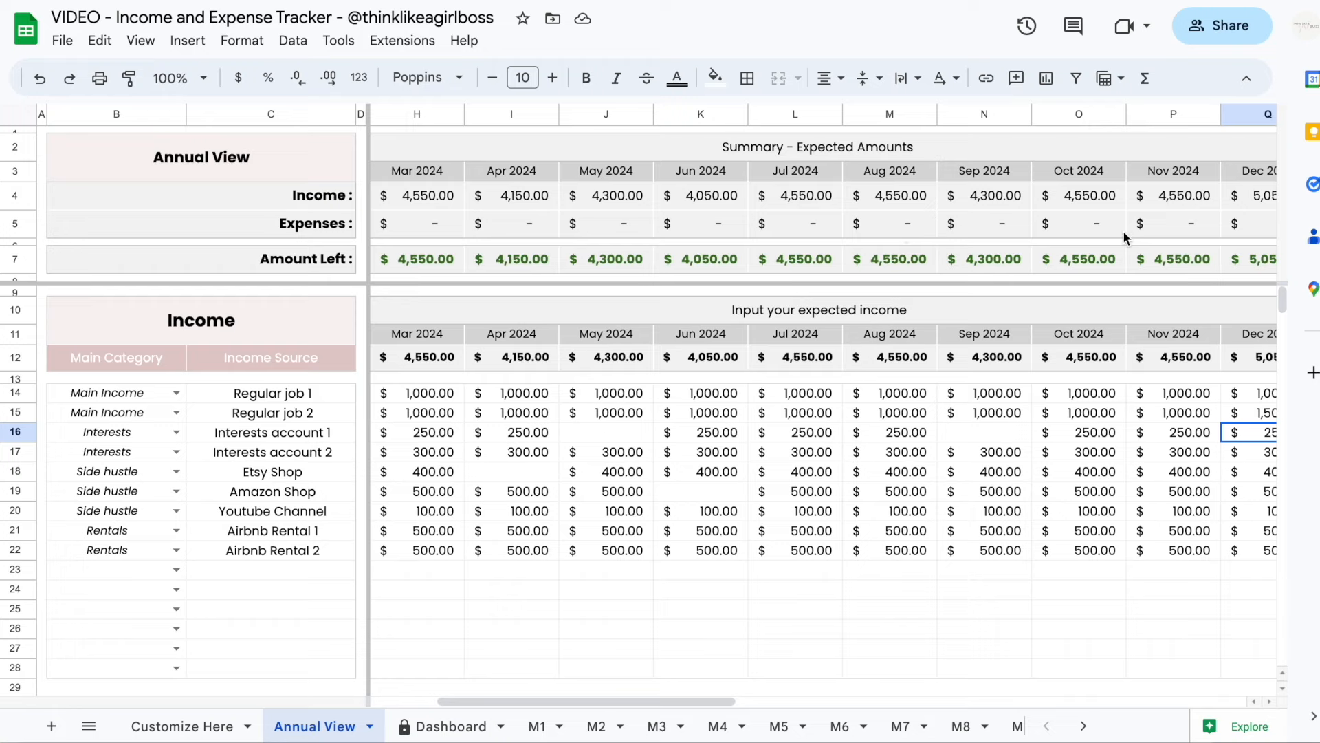
scroll(1124, 237, "left", 4)
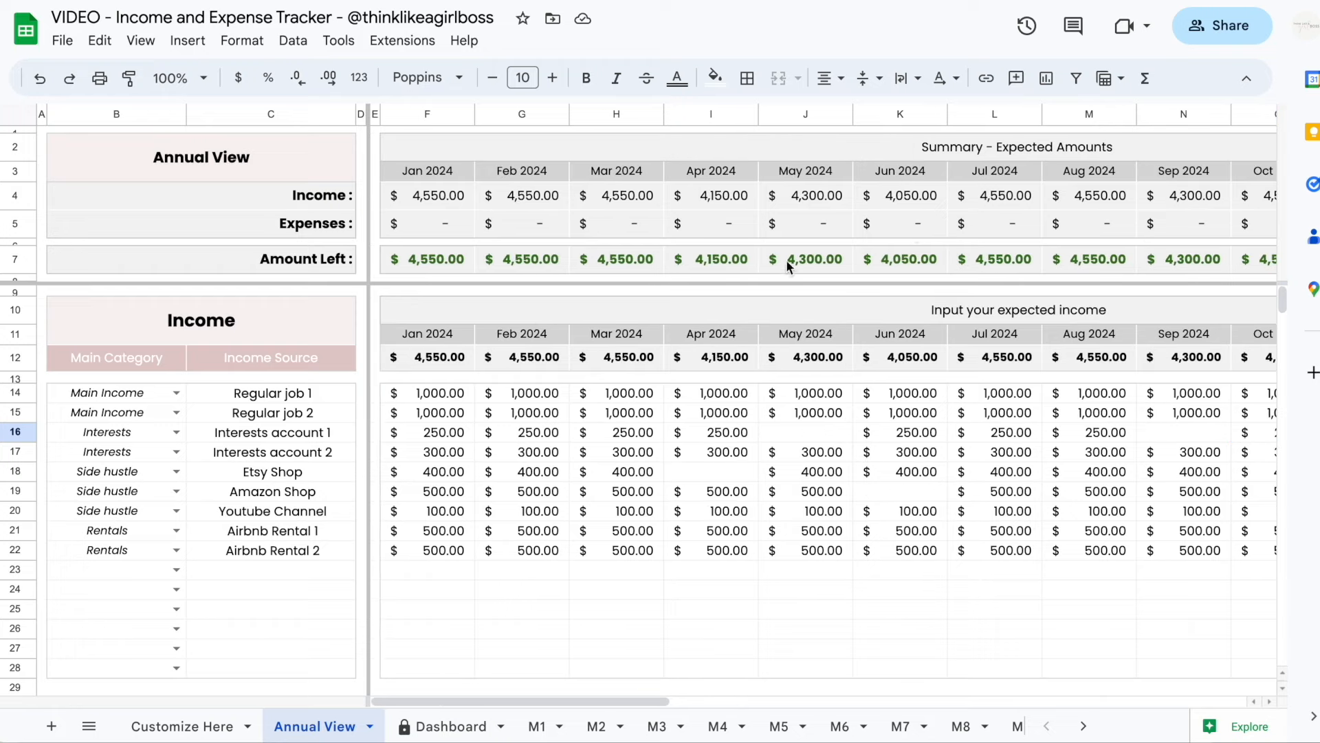
scroll(957, 263, "right", 6)
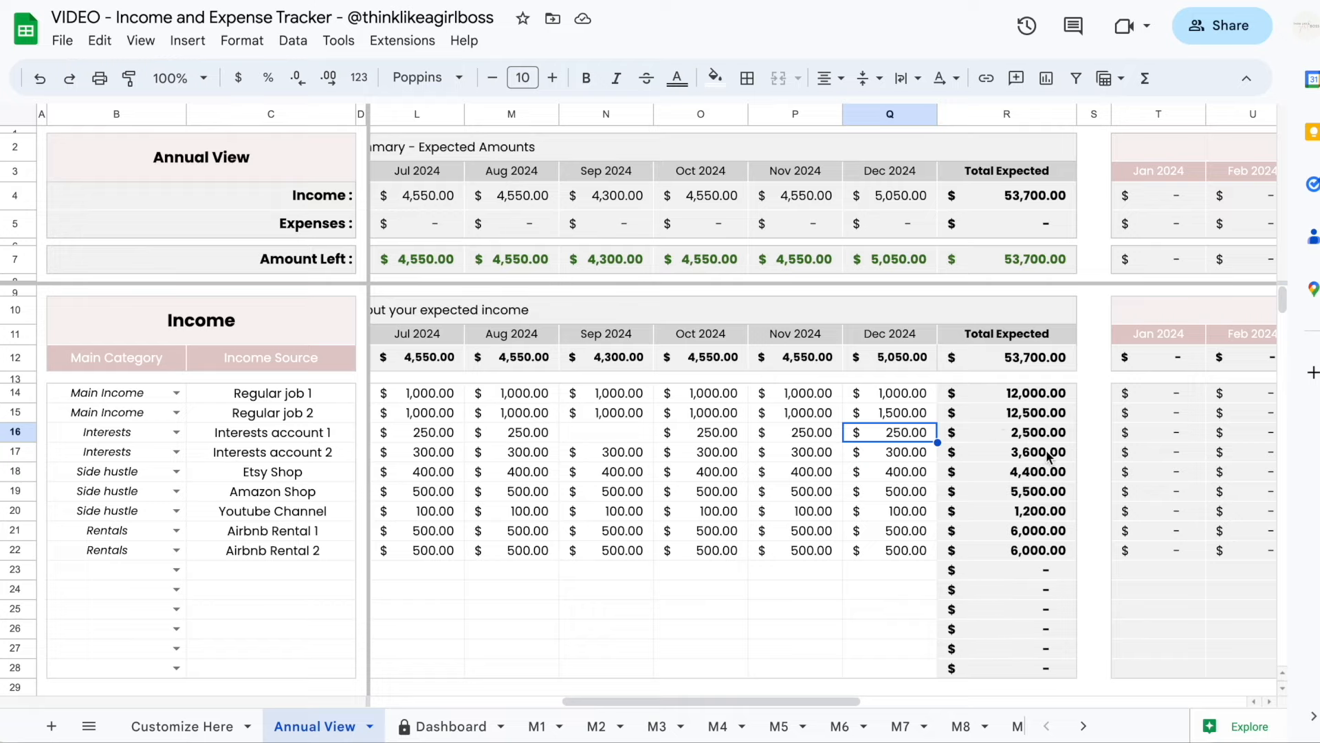
scroll(1048, 455, "left", 6)
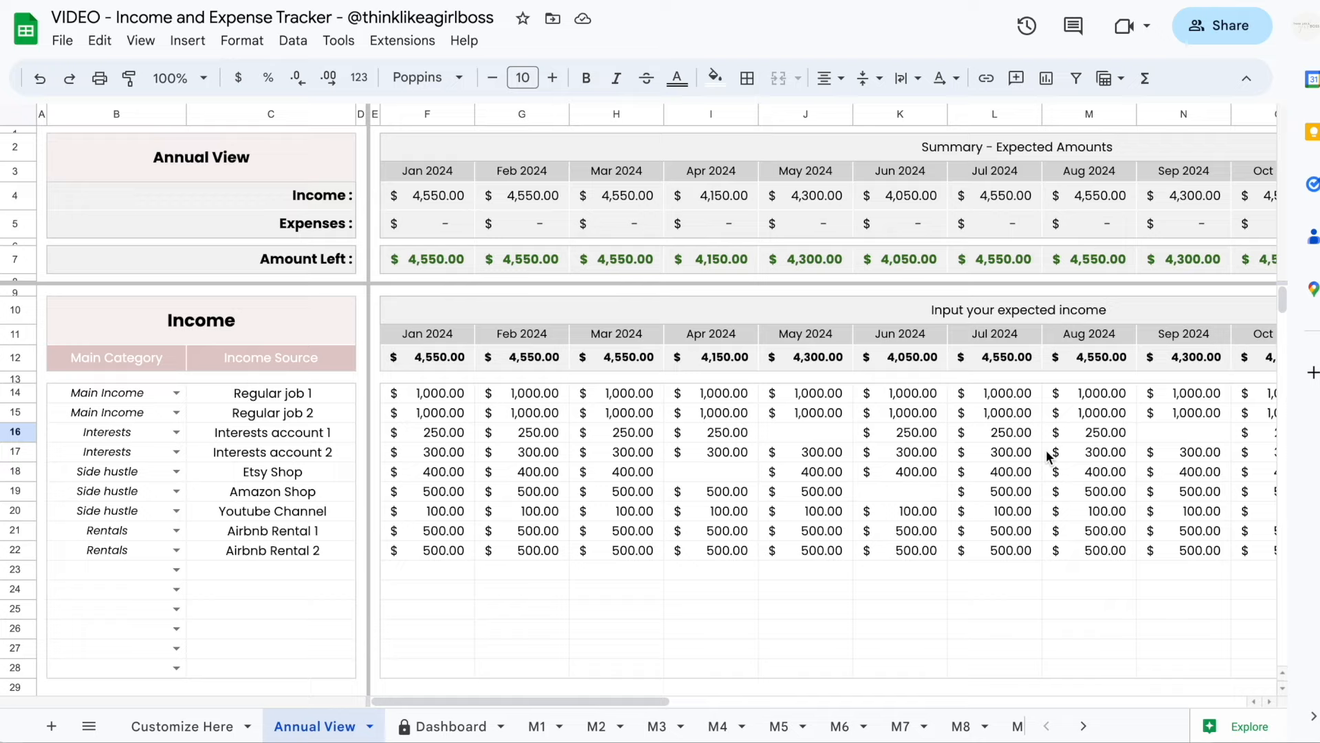
left_click(142, 429)
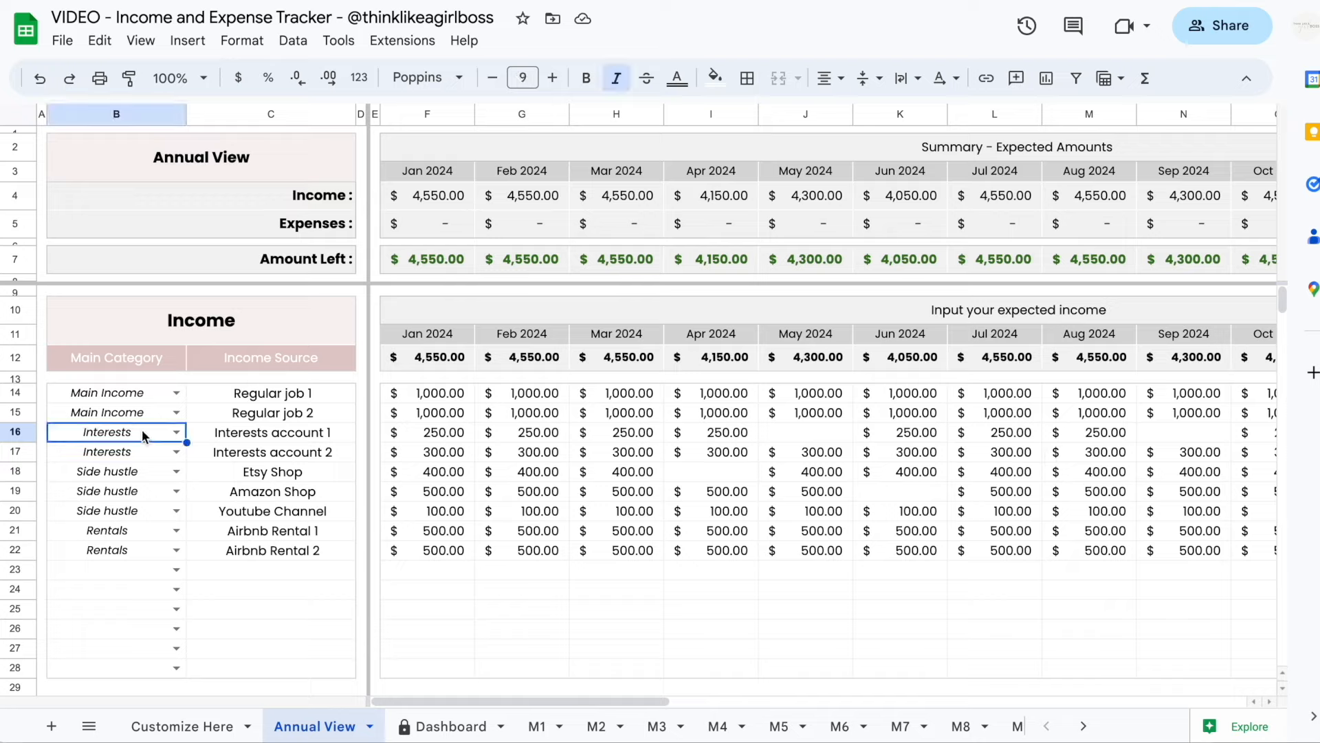
left_click(254, 438)
left_click_drag(440, 390, 1083, 550)
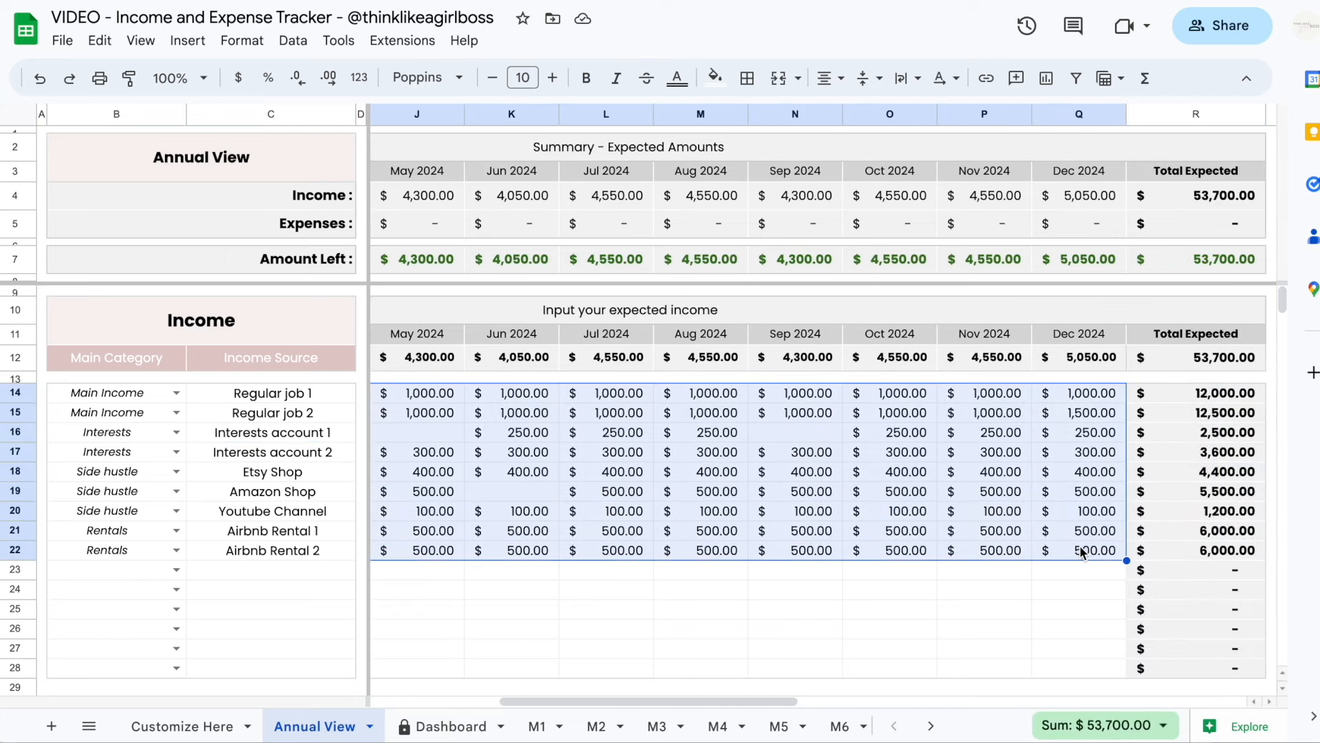
left_click(878, 474)
Enter the January 2024 expense budget, Rent through Disney+: 1200, 200, 200, 200, 200, 50, 10, 10, 20, 7, 8, 7, 10.
scroll(879, 473, "left", 4)
scroll(873, 475, "down", 5)
scroll(871, 475, "down", 2)
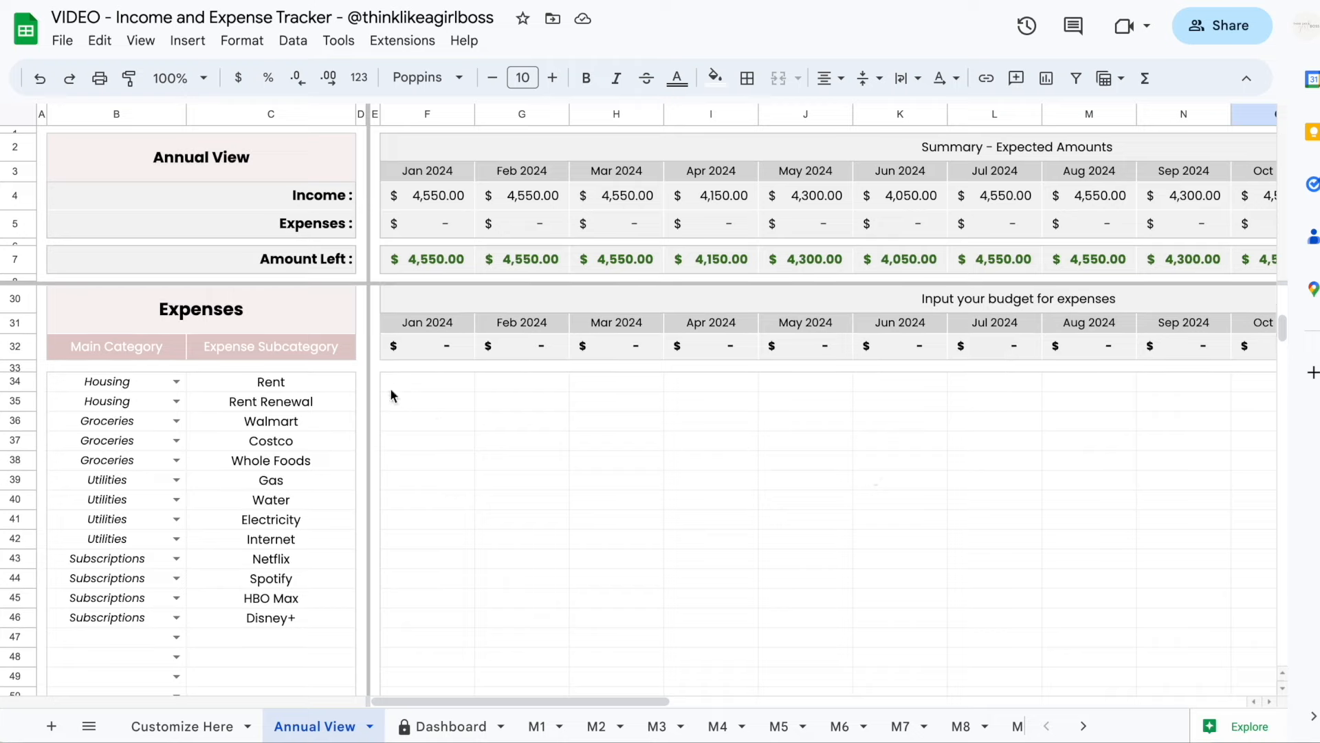
left_click(389, 394)
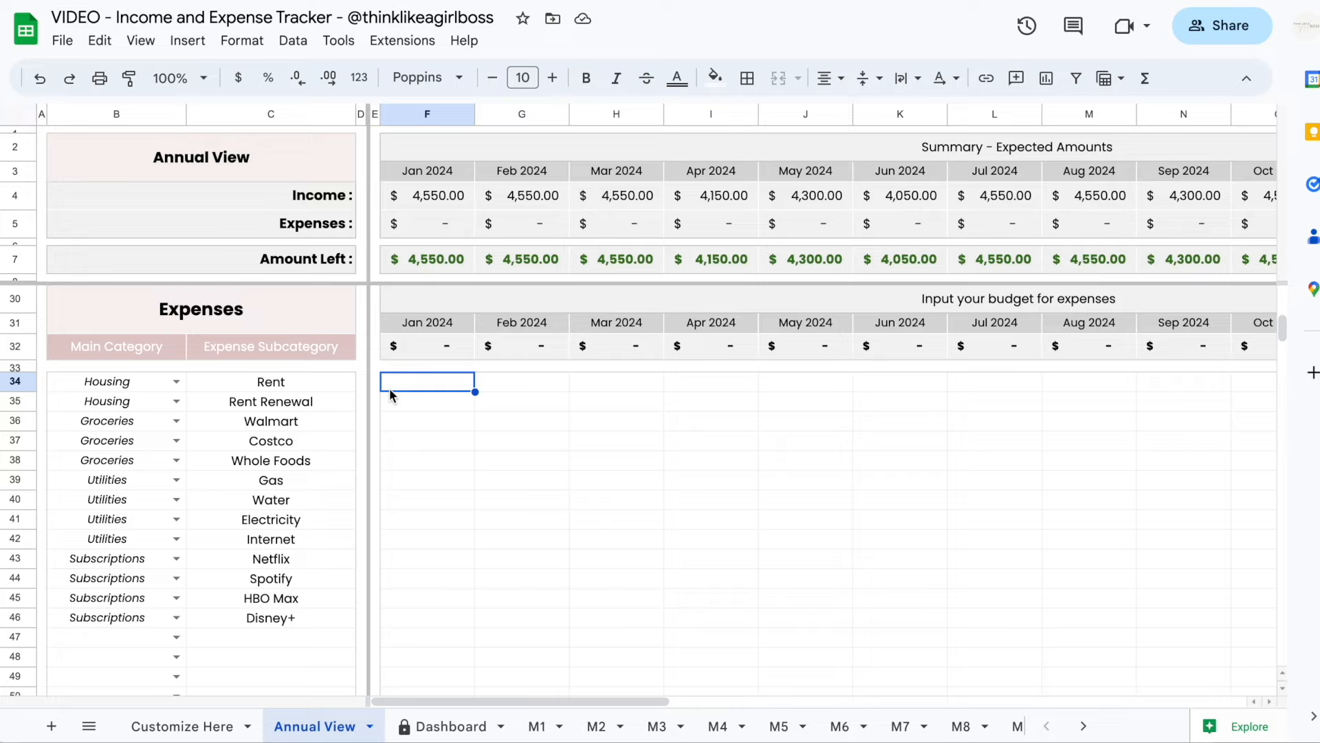
type("1200")
key("Return")
type("200")
key("Return")
type("200 200 200")
key("Return")
type("50 10 10 20 7 8 7 10")
key("Return")
left_click(805, 578)
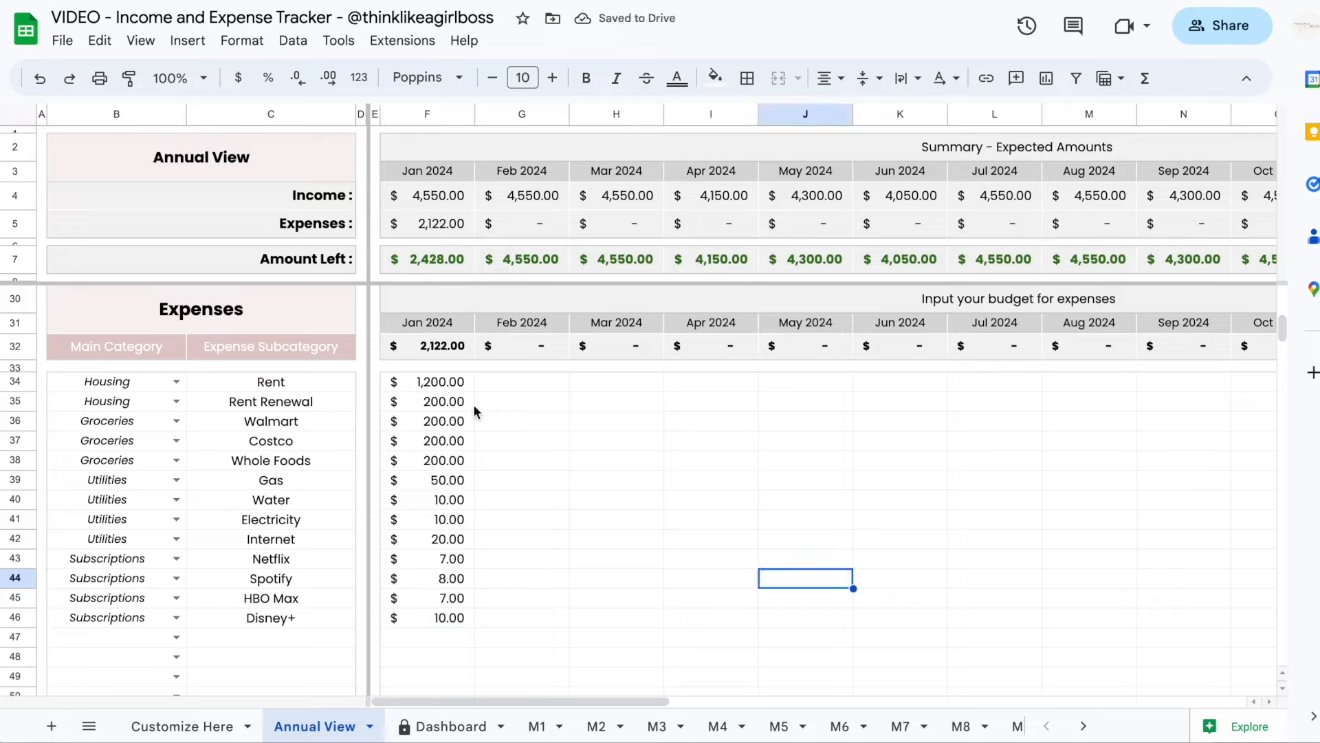
Copy the January 2024 budget amounts of all expenses to every month from February to December 2024.
left_click_drag(445, 383, 446, 619)
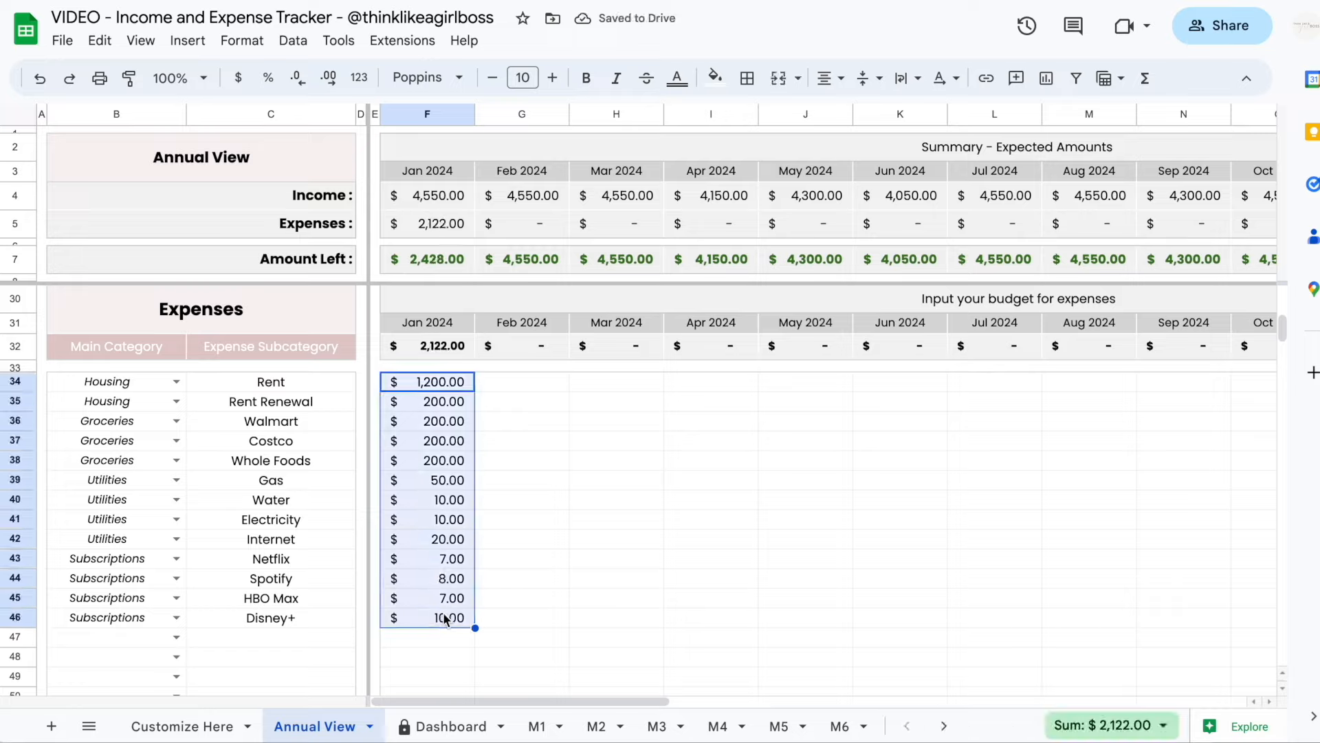
key("ctrl+c")
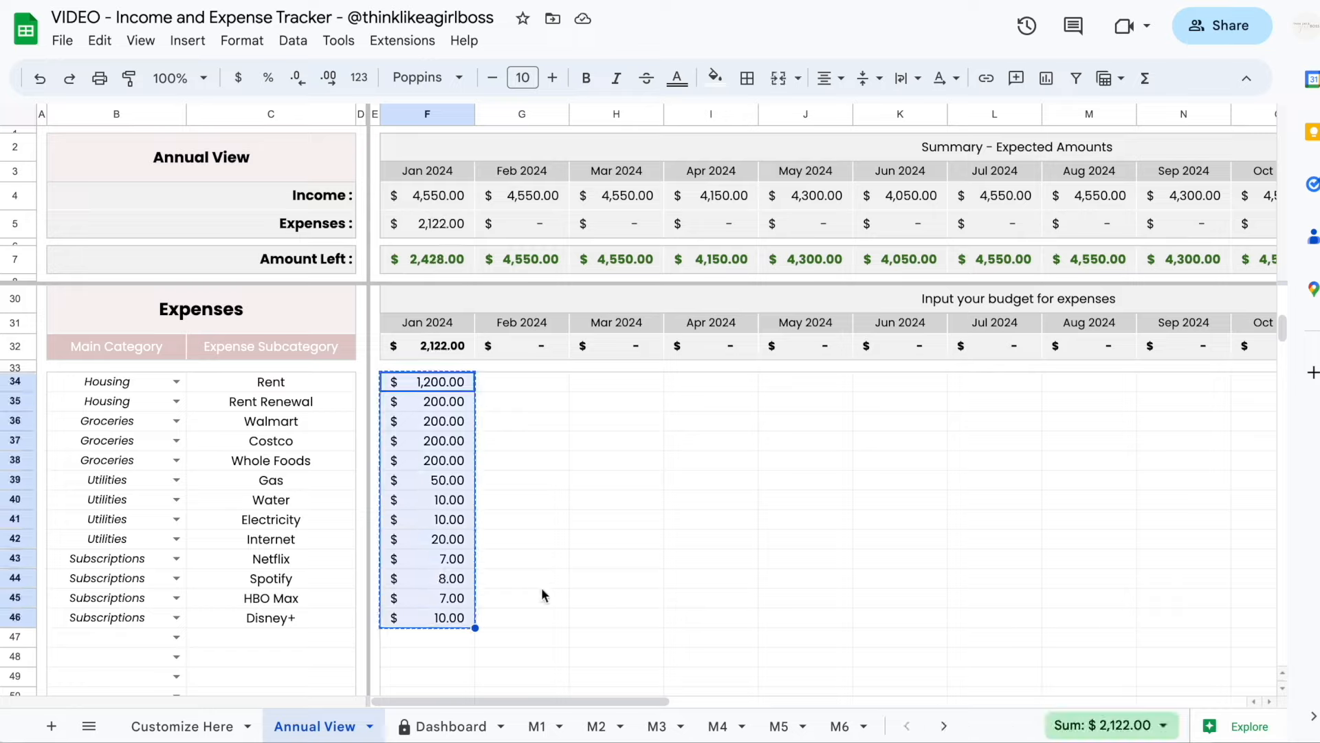
left_click(518, 386)
scroll(517, 386, "right", 5)
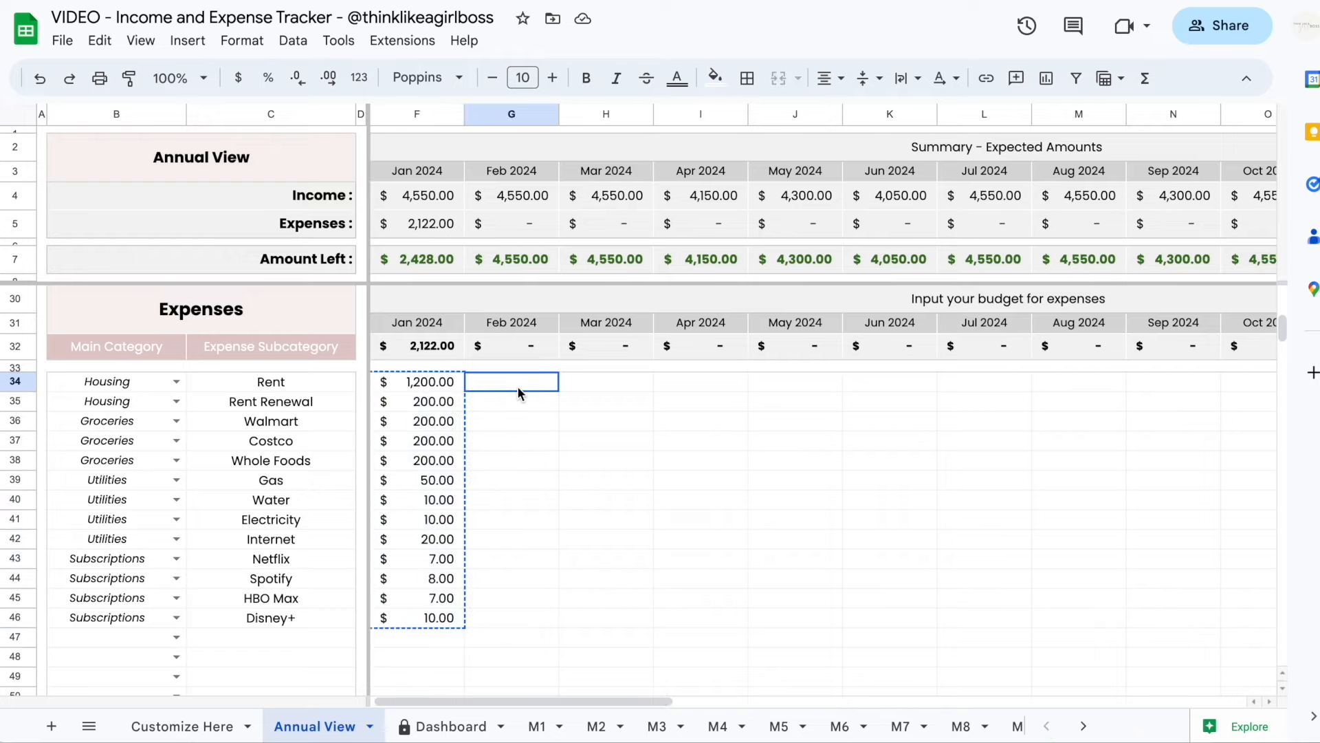
left_click(674, 381, "shift")
left_click_drag(674, 381, 983, 377)
scroll(751, 458, "left", 5)
scroll(902, 418, "right", 5)
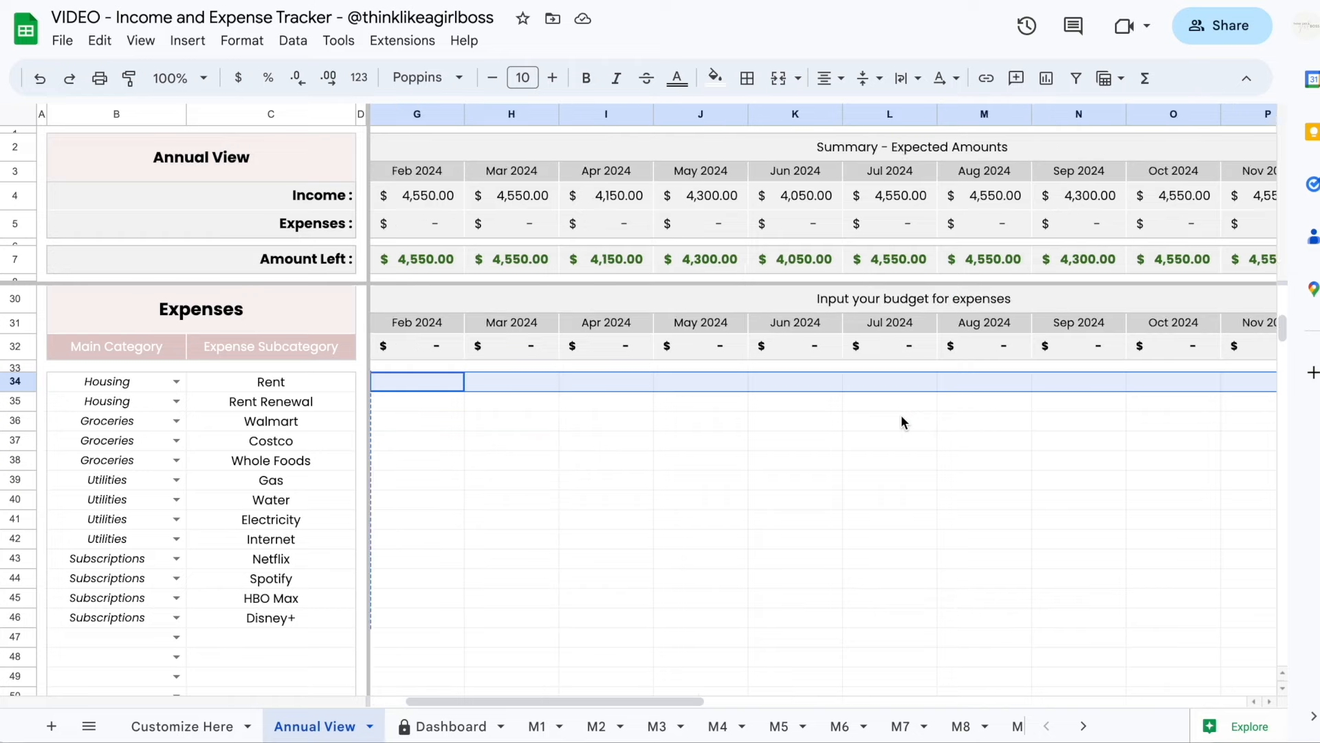
scroll(902, 418, "left", 5)
scroll(901, 418, "down", 1)
key("ctrl+v")
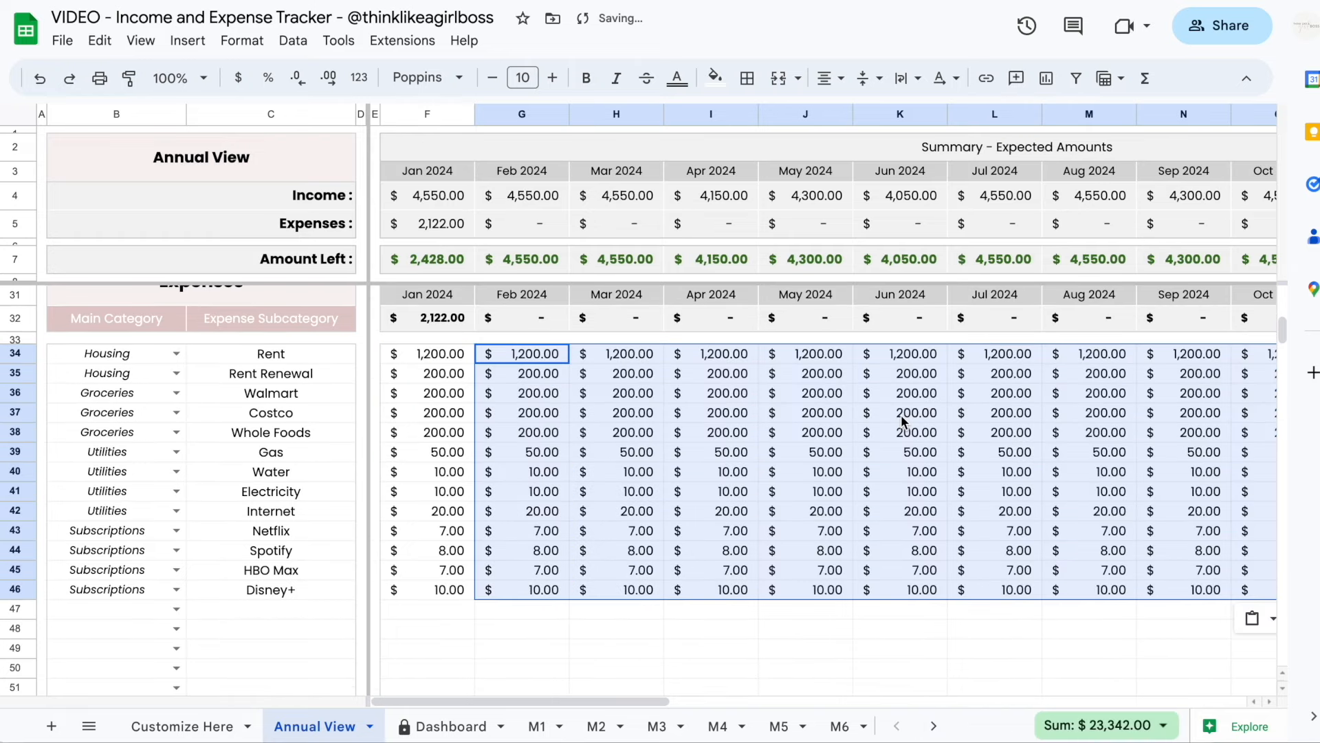
left_click(722, 454)
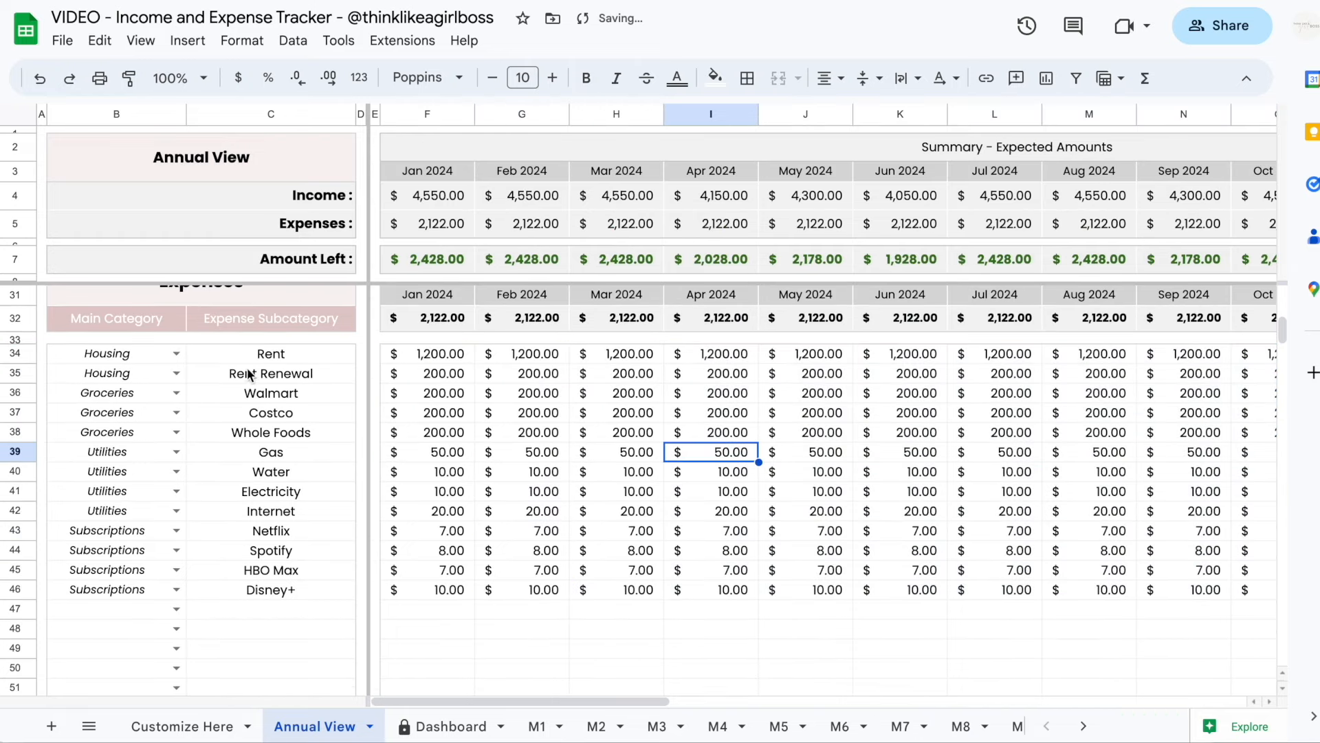
Clear the Rent Renewal budget amounts from February to December 2024.
left_click(534, 383)
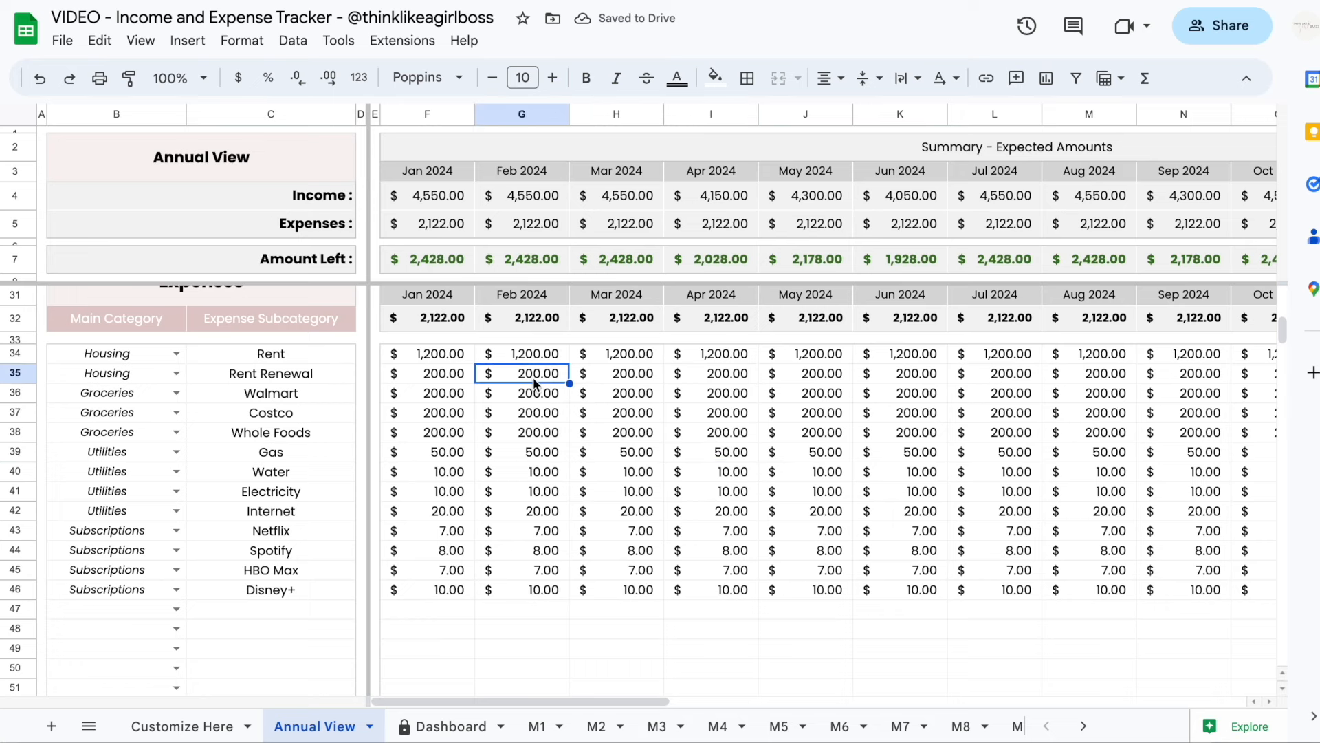
scroll(532, 382, "right", 5)
scroll(533, 382, "up", 1)
left_click(982, 405, "shift")
scroll(982, 411, "left", 5)
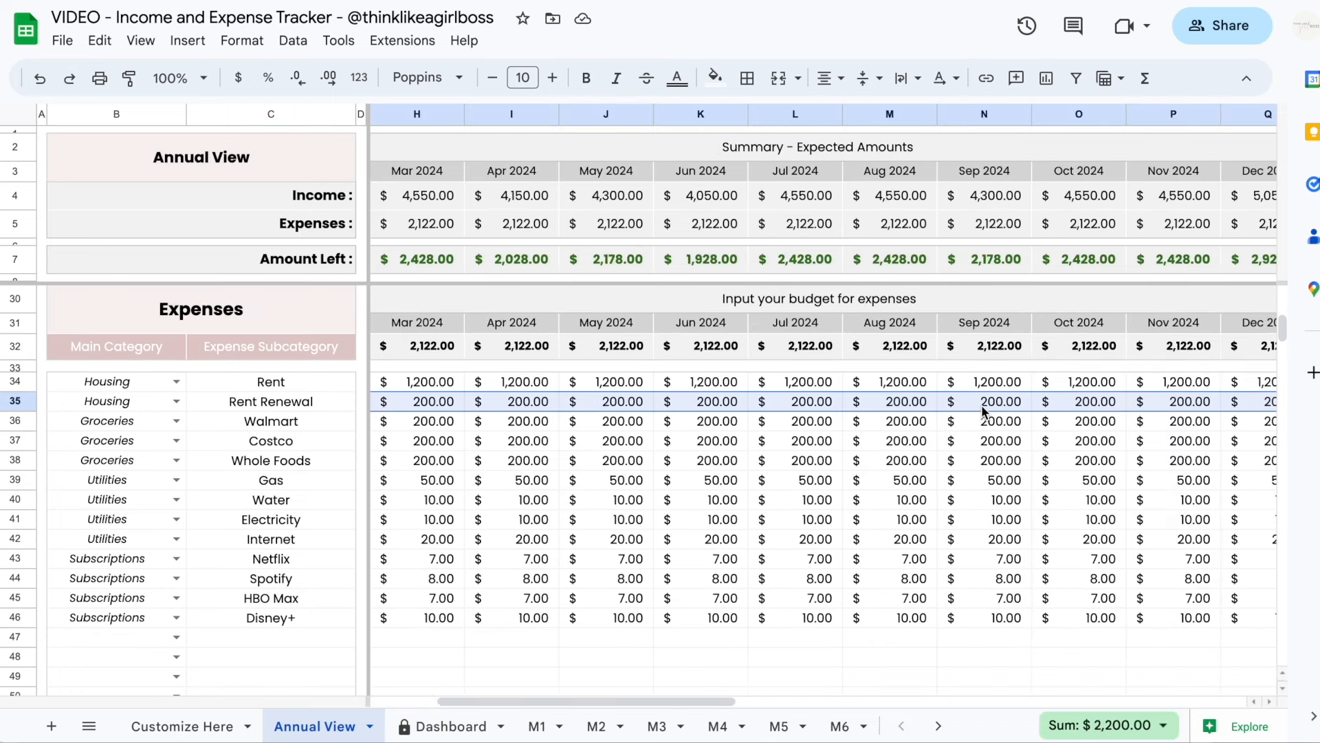
key("Delete")
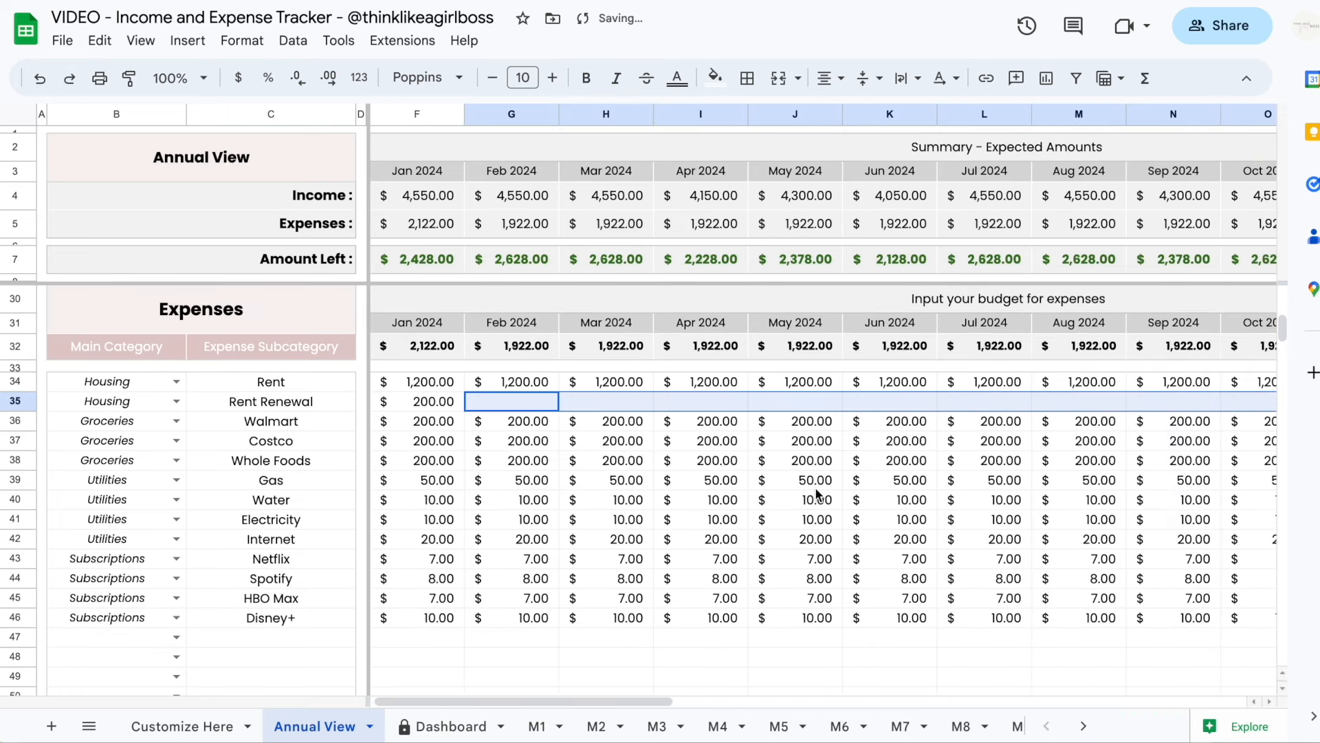
Set the August 2024 Gas budget to 55 and clear the November 2024 Water budget.
left_click(816, 486)
scroll(817, 491, "right", 3)
left_click(830, 487)
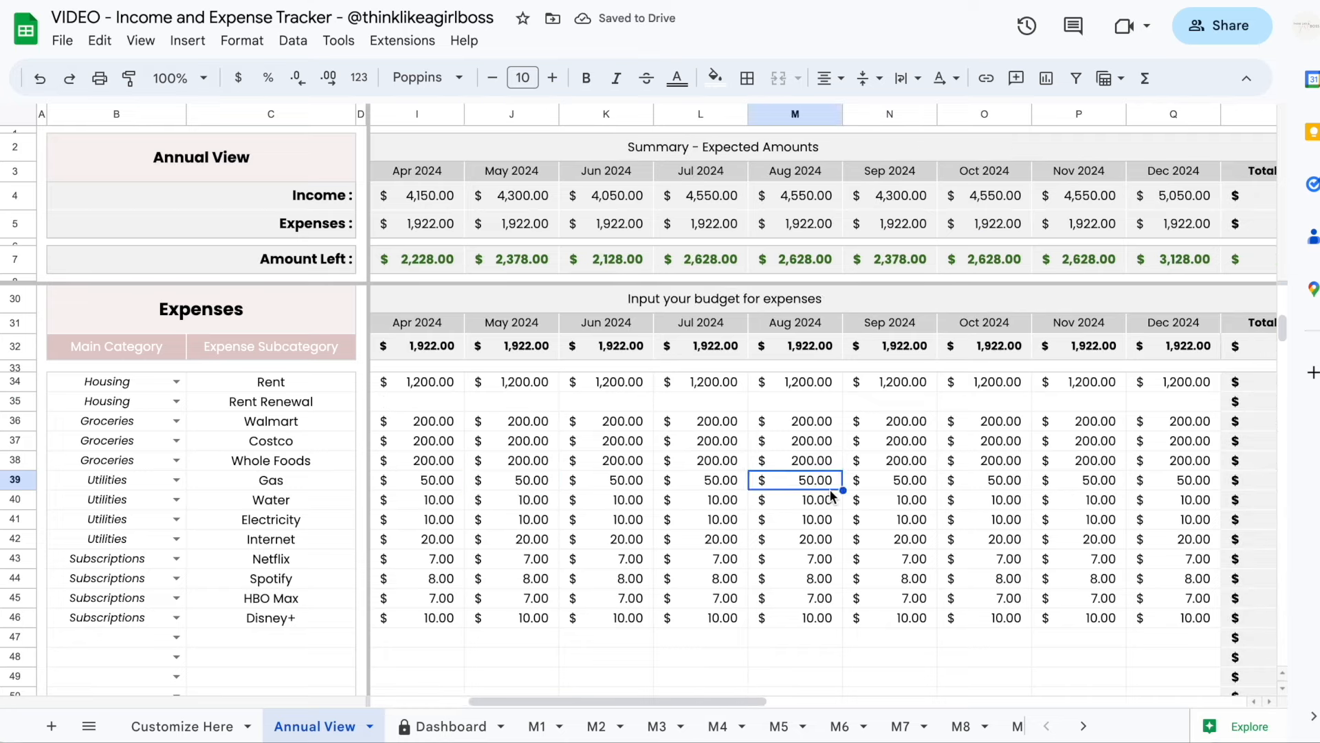
type("55")
key("Return")
key("Right")
key("Right")
key("Right")
key("Delete")
Set the September 2024 Internet budget to 25 and the June 2024 Spotify budget to 9.
key("Down")
key("Down")
key("Left")
key("Left")
type("25")
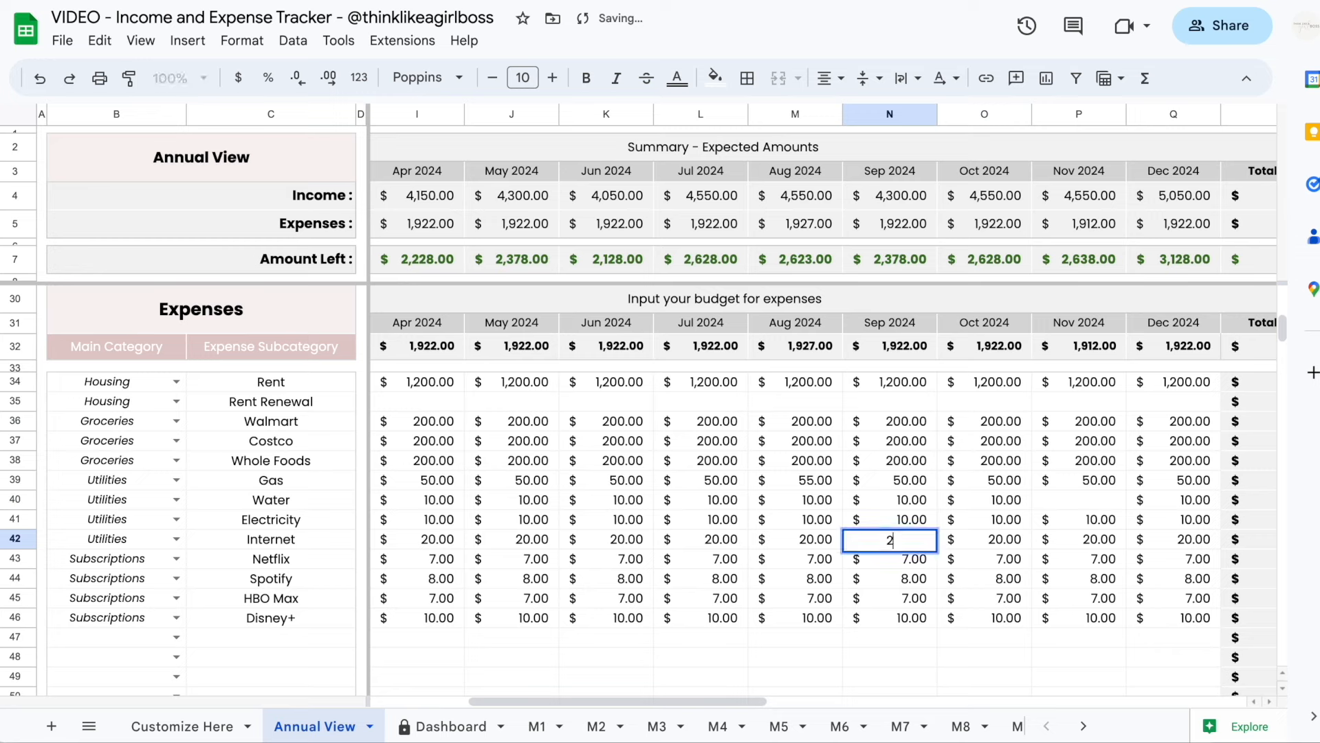
key("Return")
left_click(589, 582)
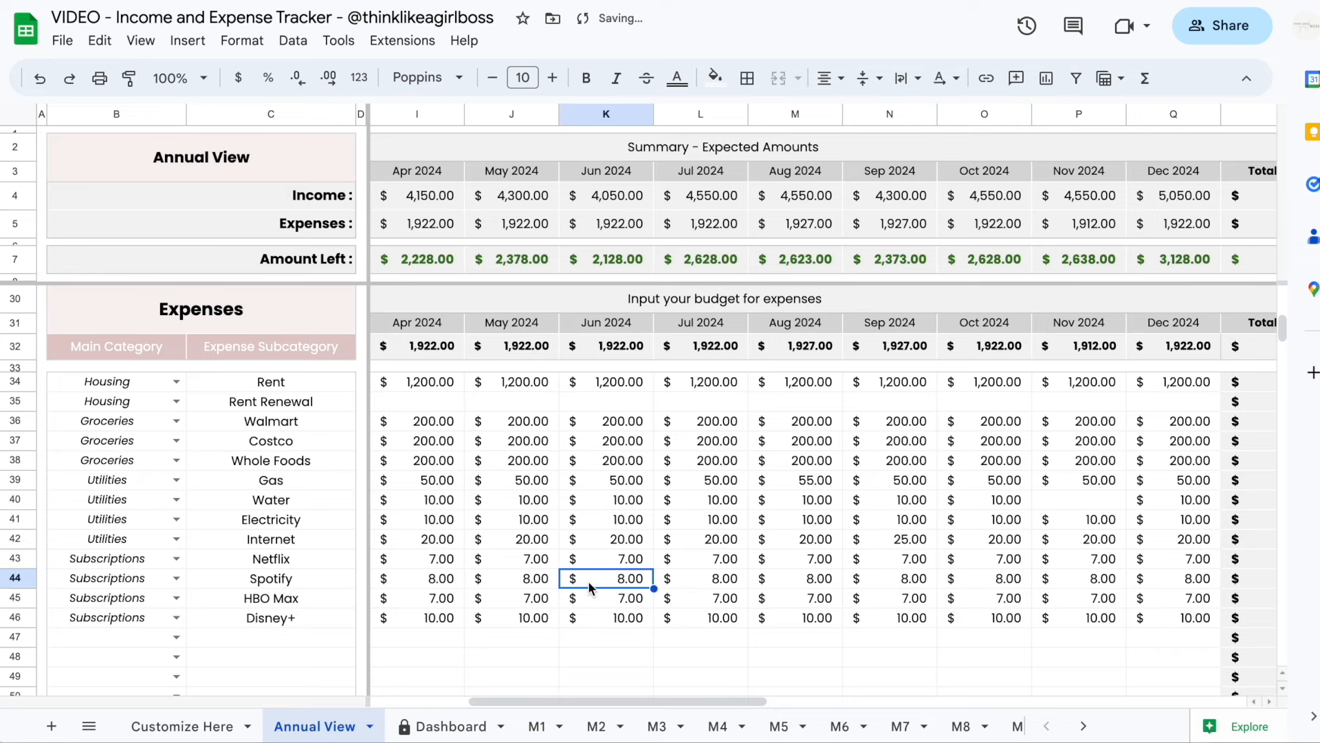
type("9")
key("Return")
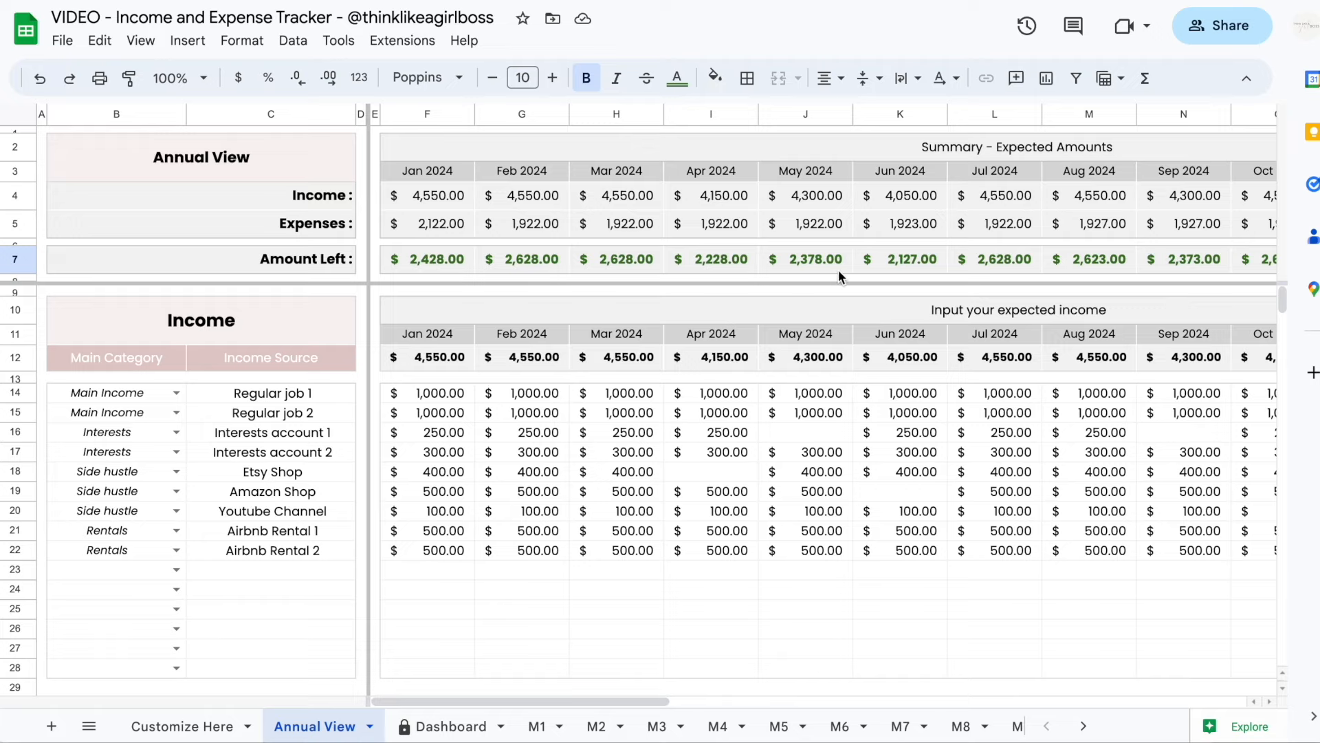
Review the total expected income, expenses and amount left, and examine the summary of actual amounts by month.
scroll(839, 274, "right", 10)
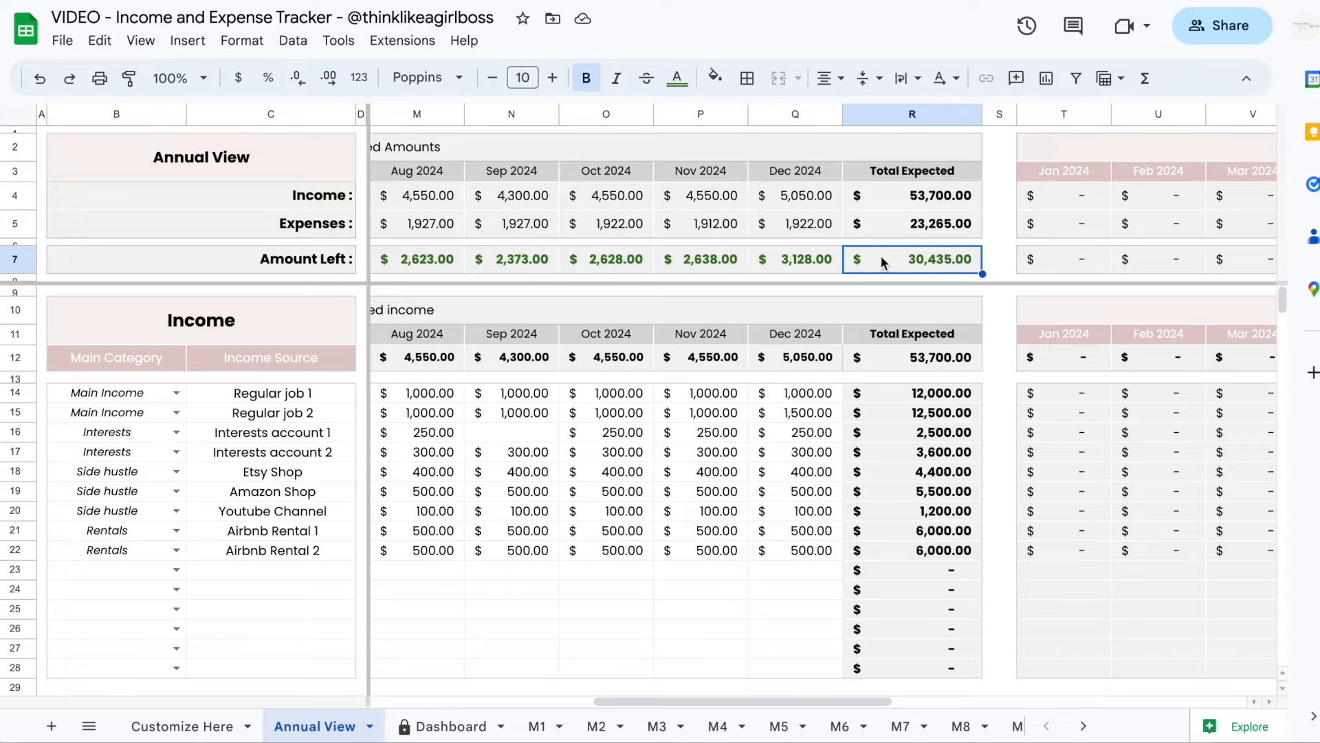
left_click(879, 196)
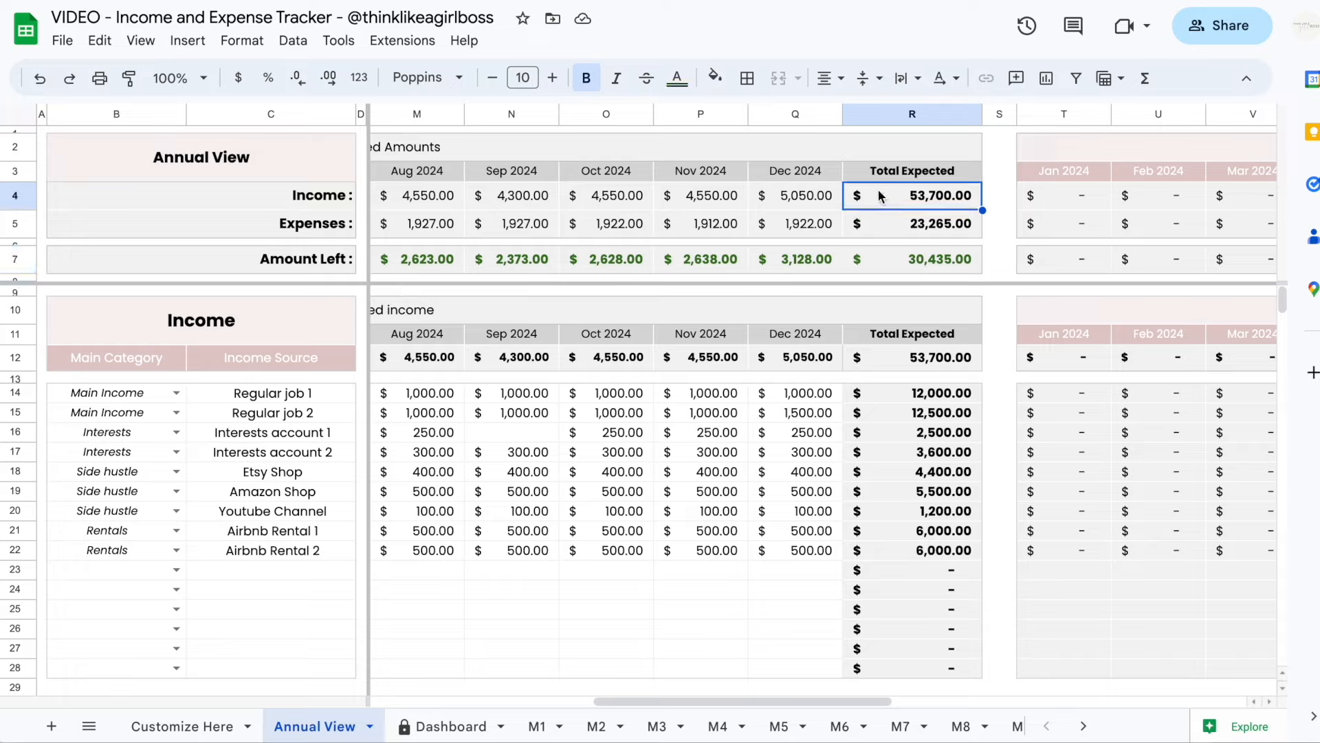
left_click(881, 235)
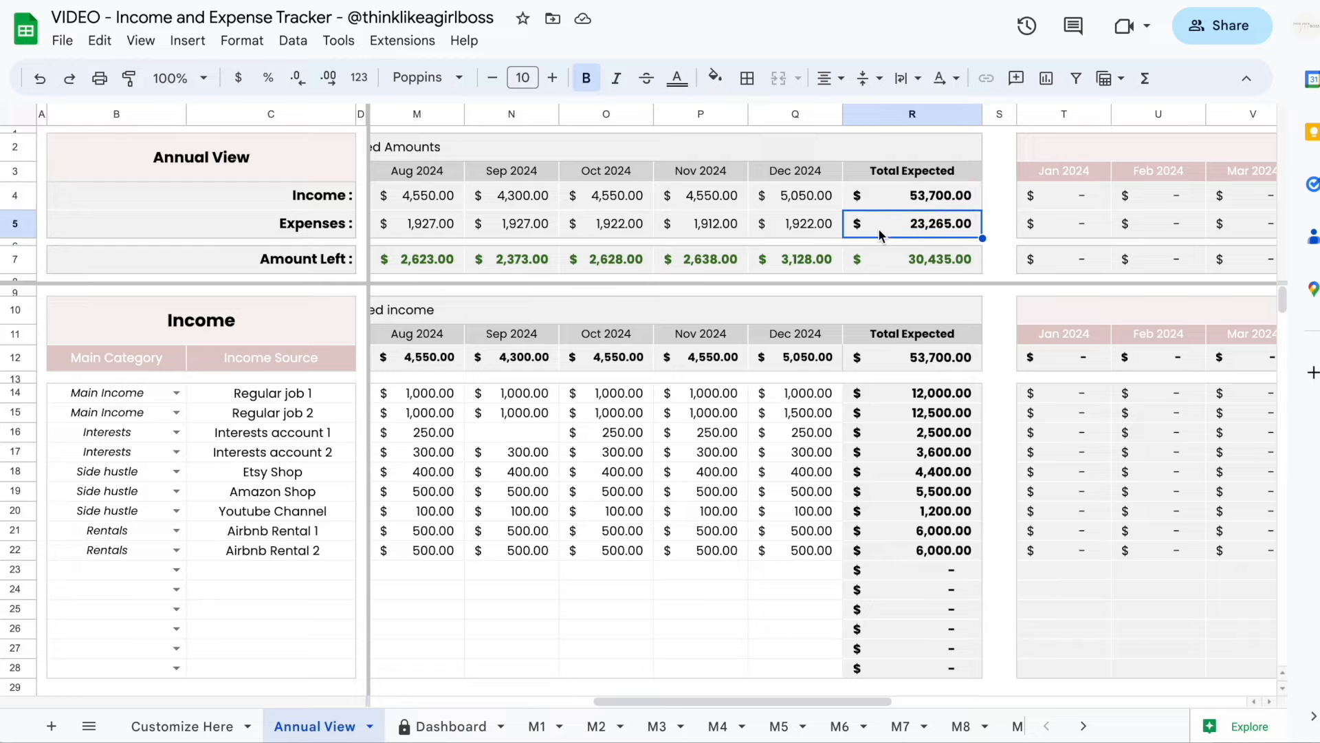
left_click(874, 260)
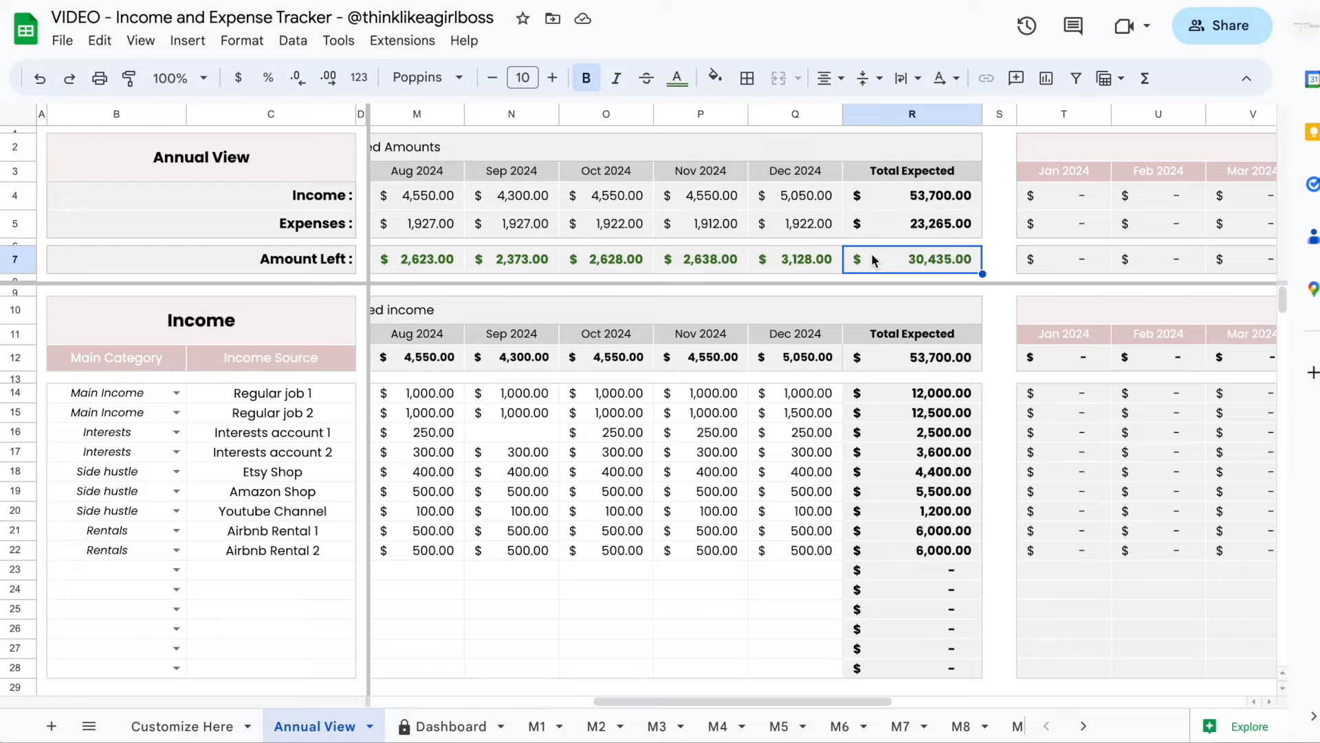
scroll(872, 259, "right", 10)
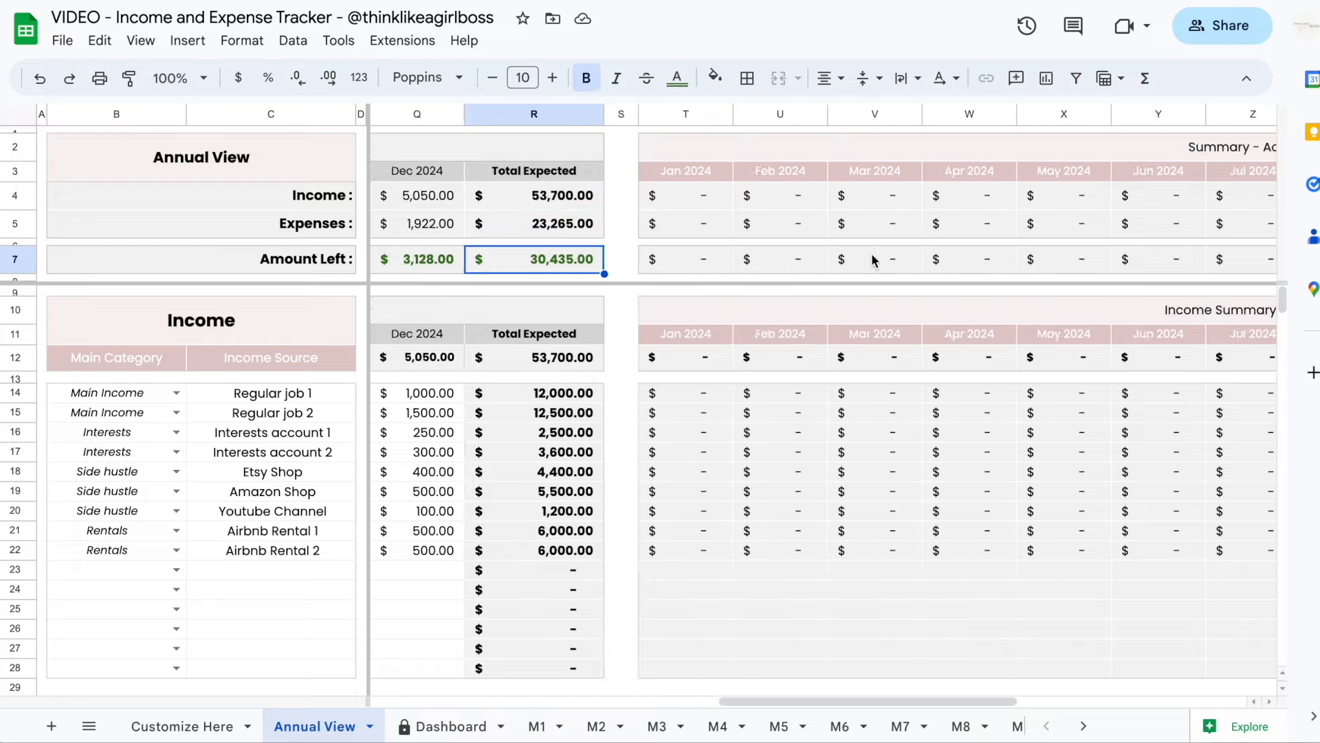
scroll(872, 259, "right", 3)
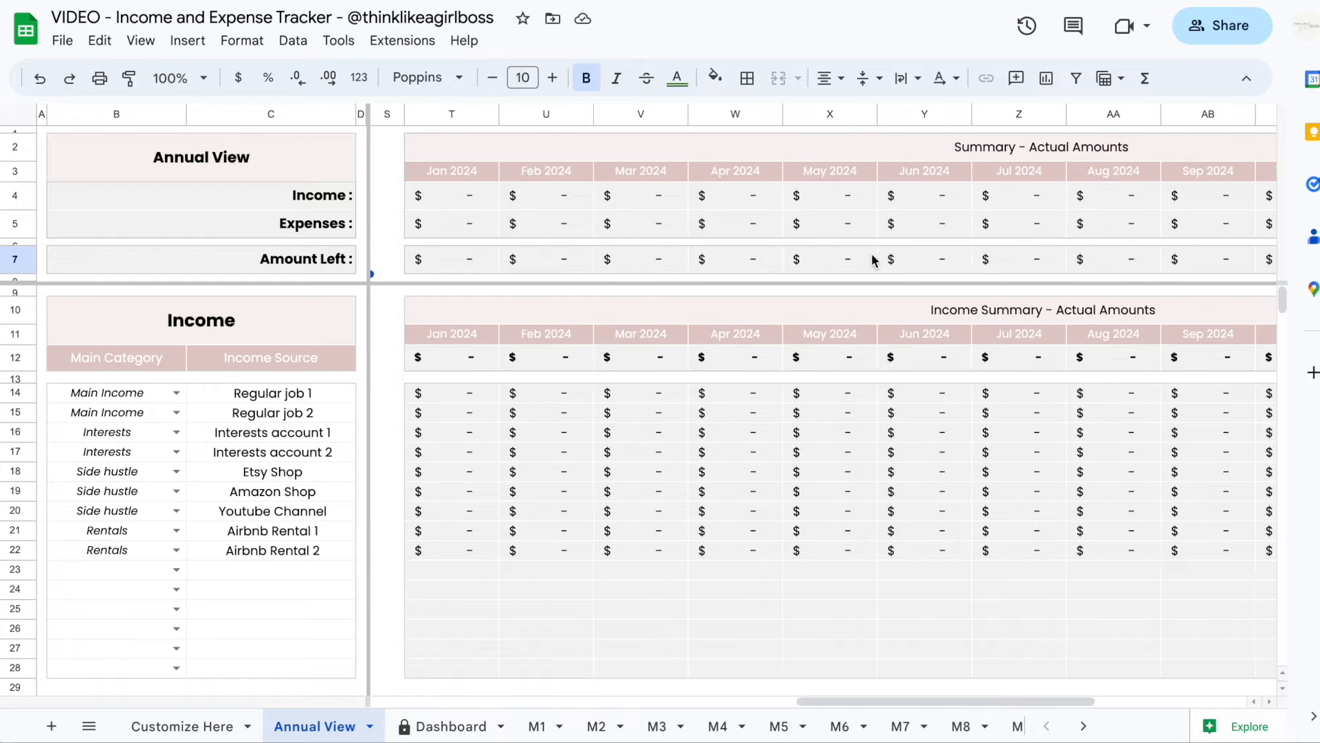
scroll(872, 259, "left", 5)
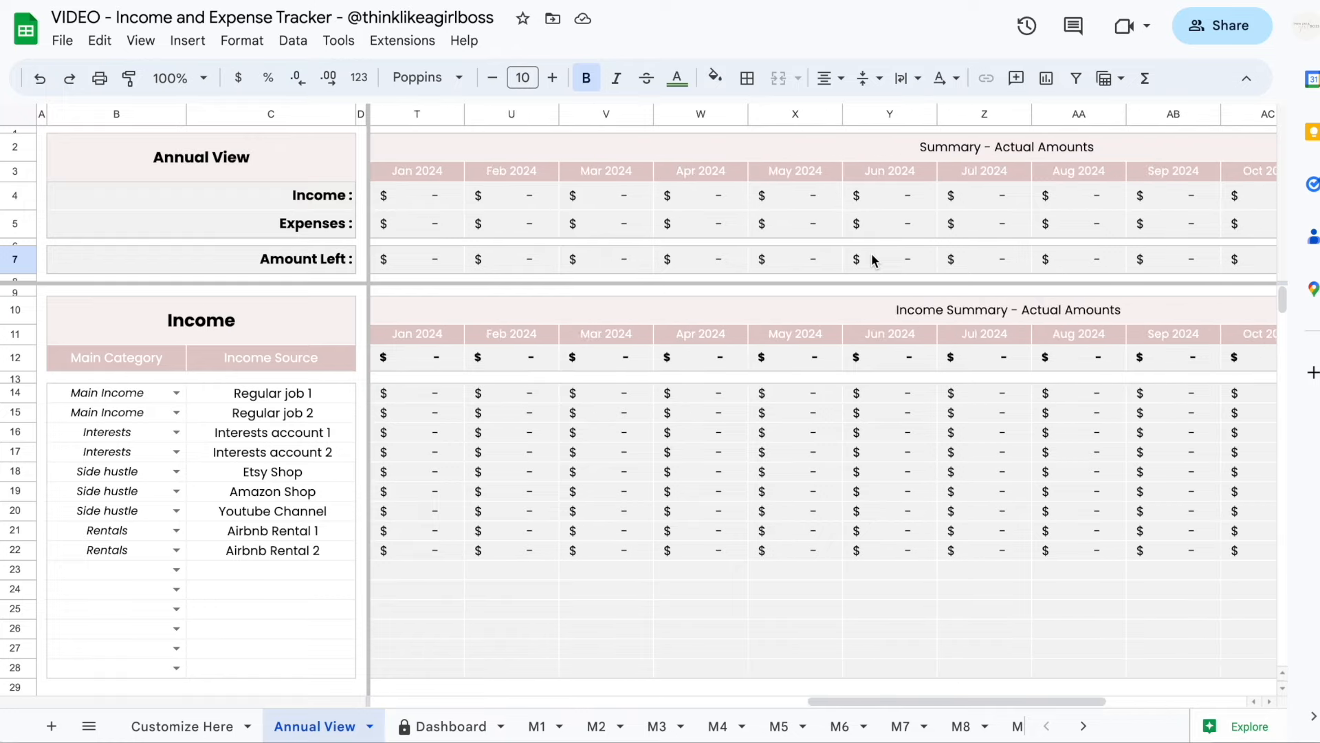
scroll(872, 259, "left", 1)
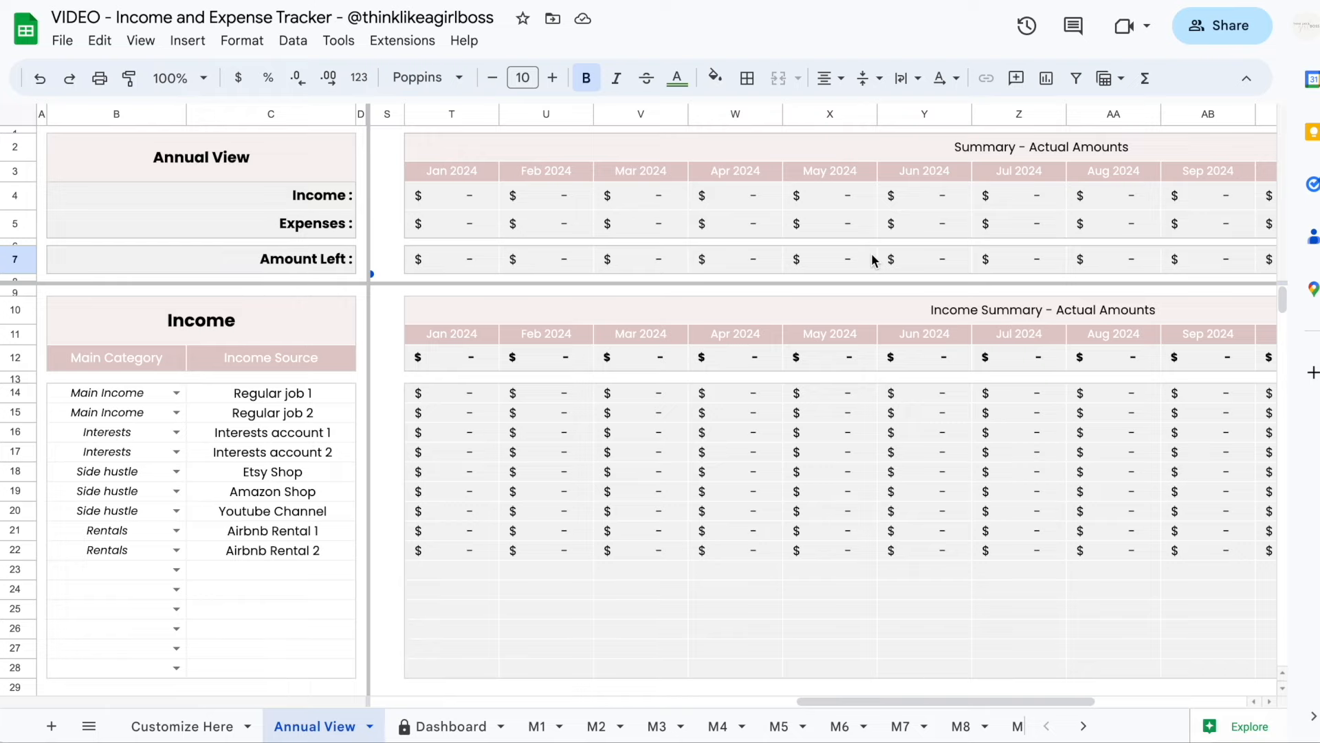
Open the M1 monthly sheet and look through the other monthly sheets available in the workbook.
left_click(538, 727)
left_click(593, 725)
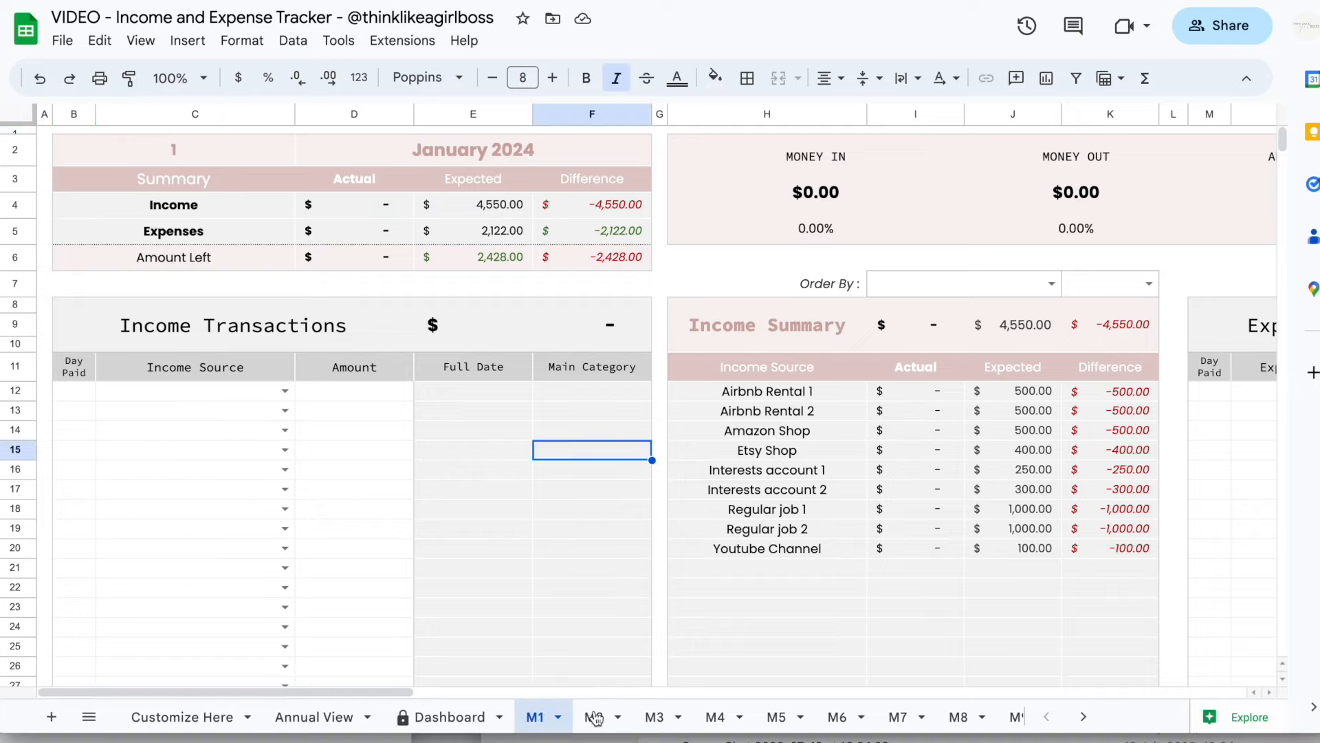
scroll(943, 718, "right", 5)
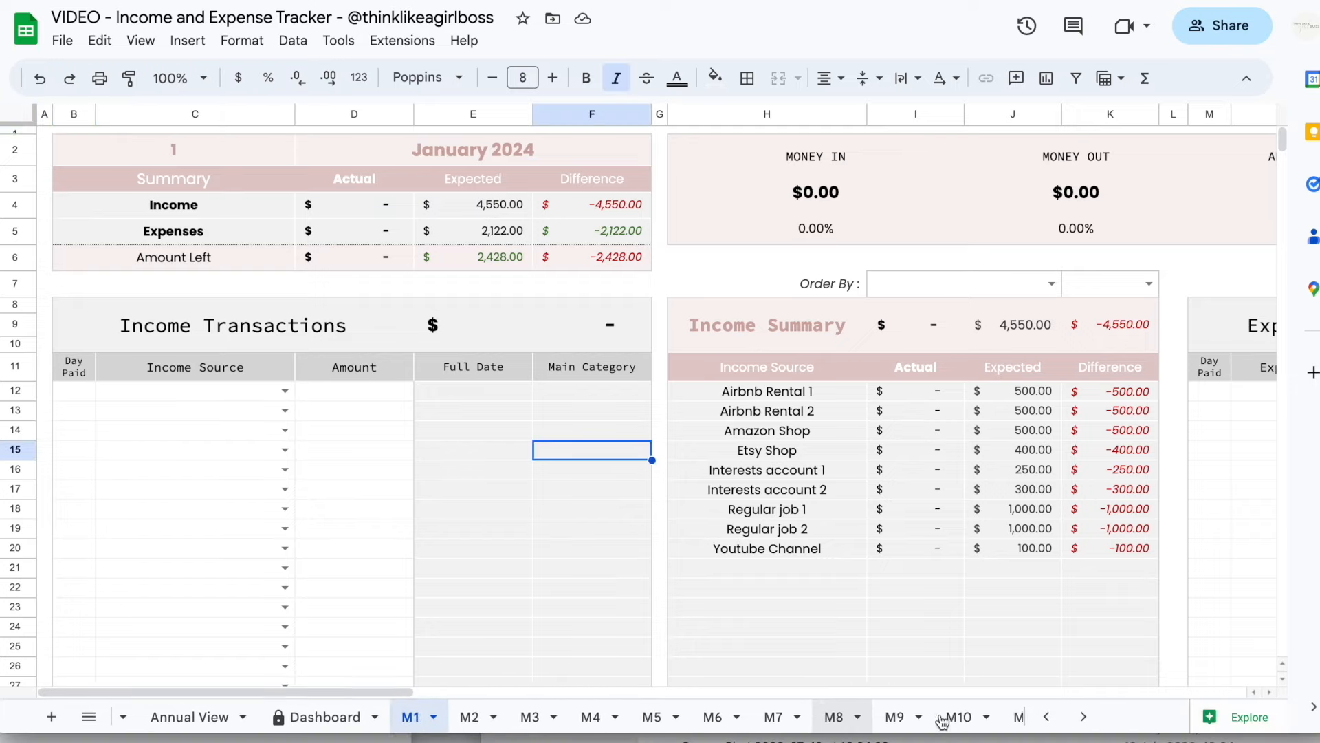
scroll(942, 719, "left", 5)
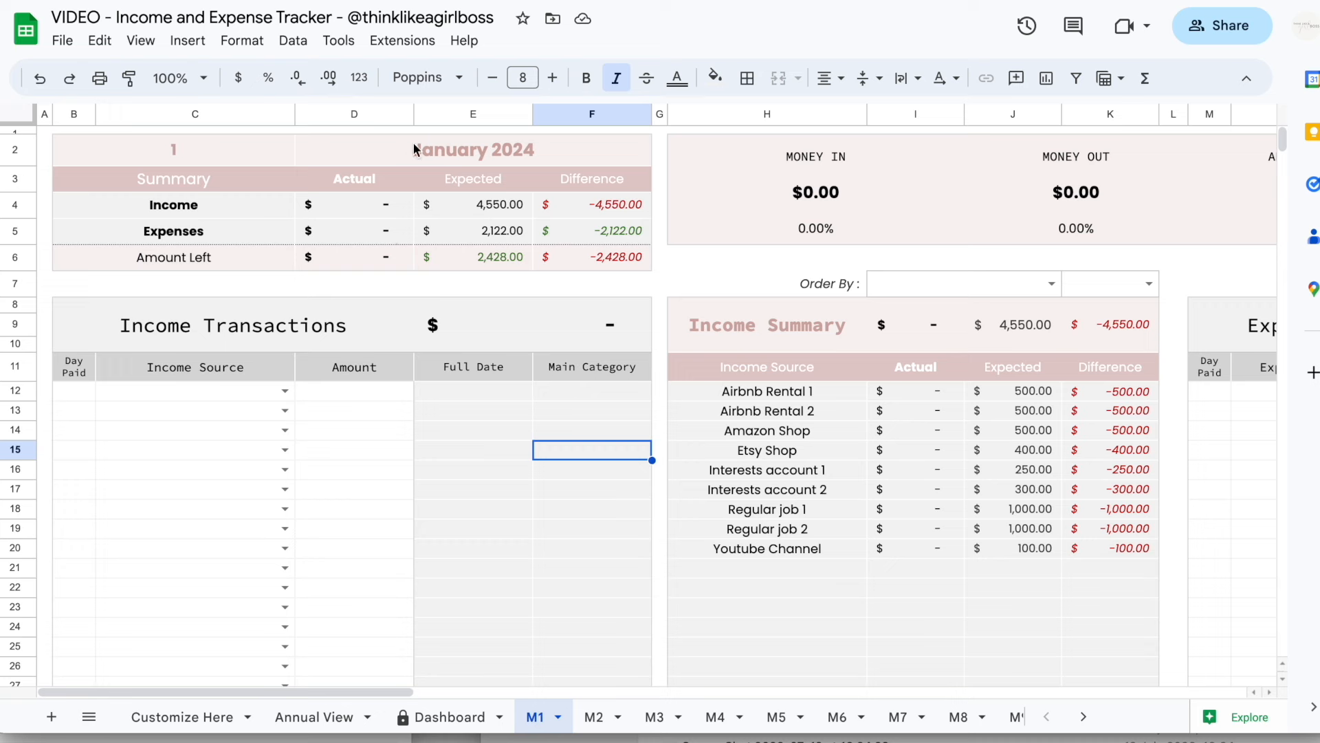
Change the tracker's first month to May and check the date heading on the M1 sheet.
left_click(190, 716)
left_click(240, 305)
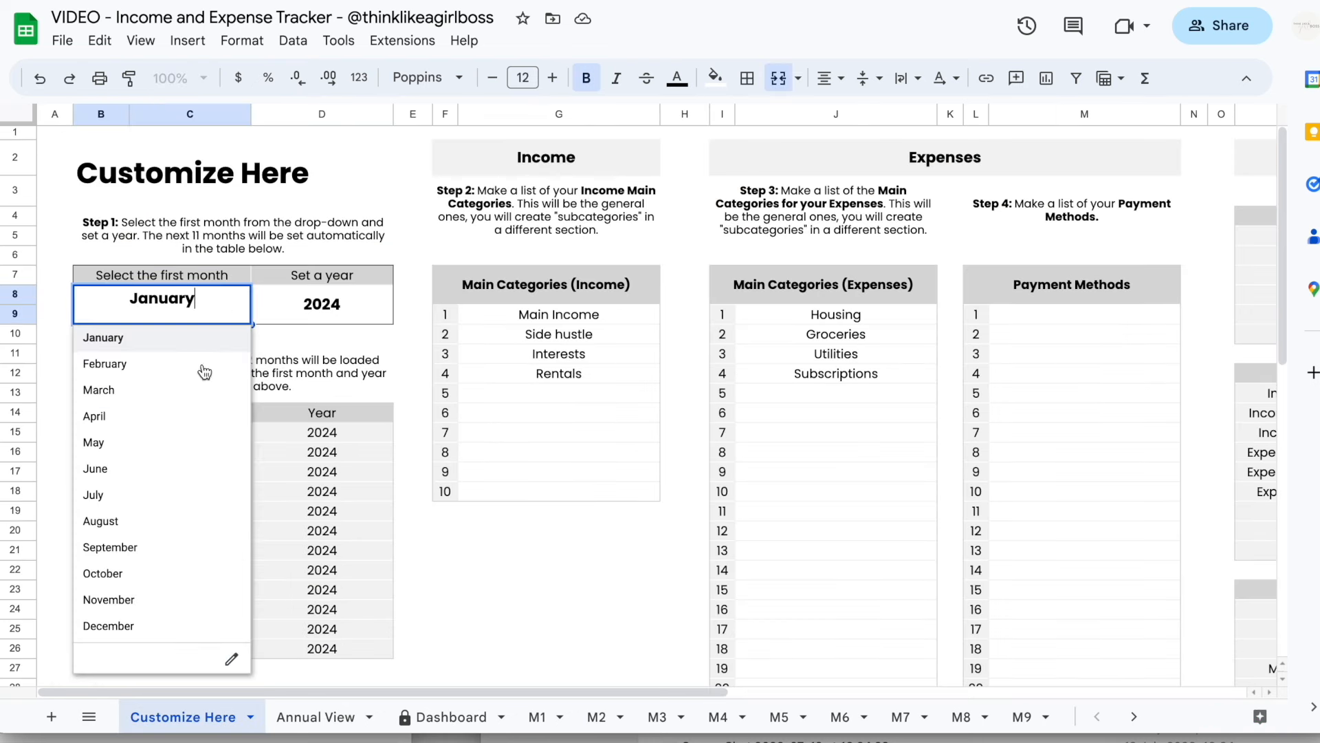
left_click(153, 446)
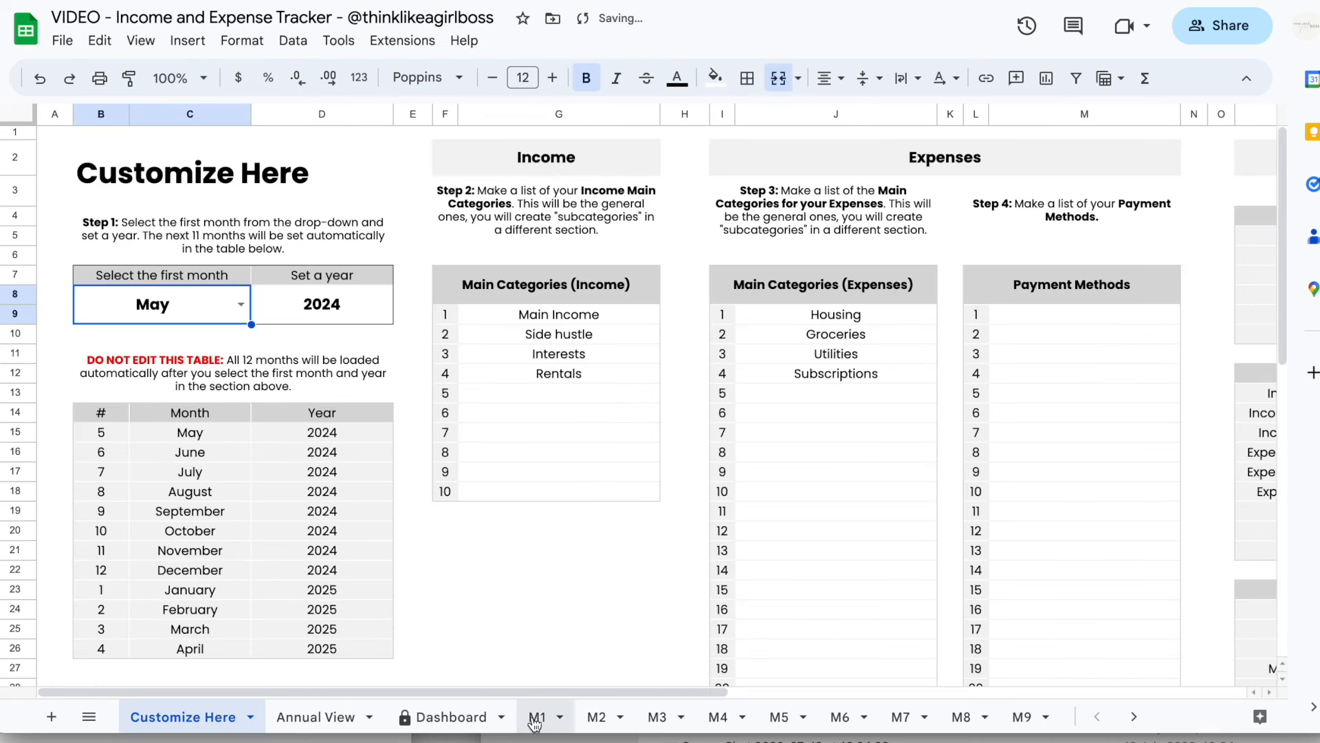
left_click(536, 717)
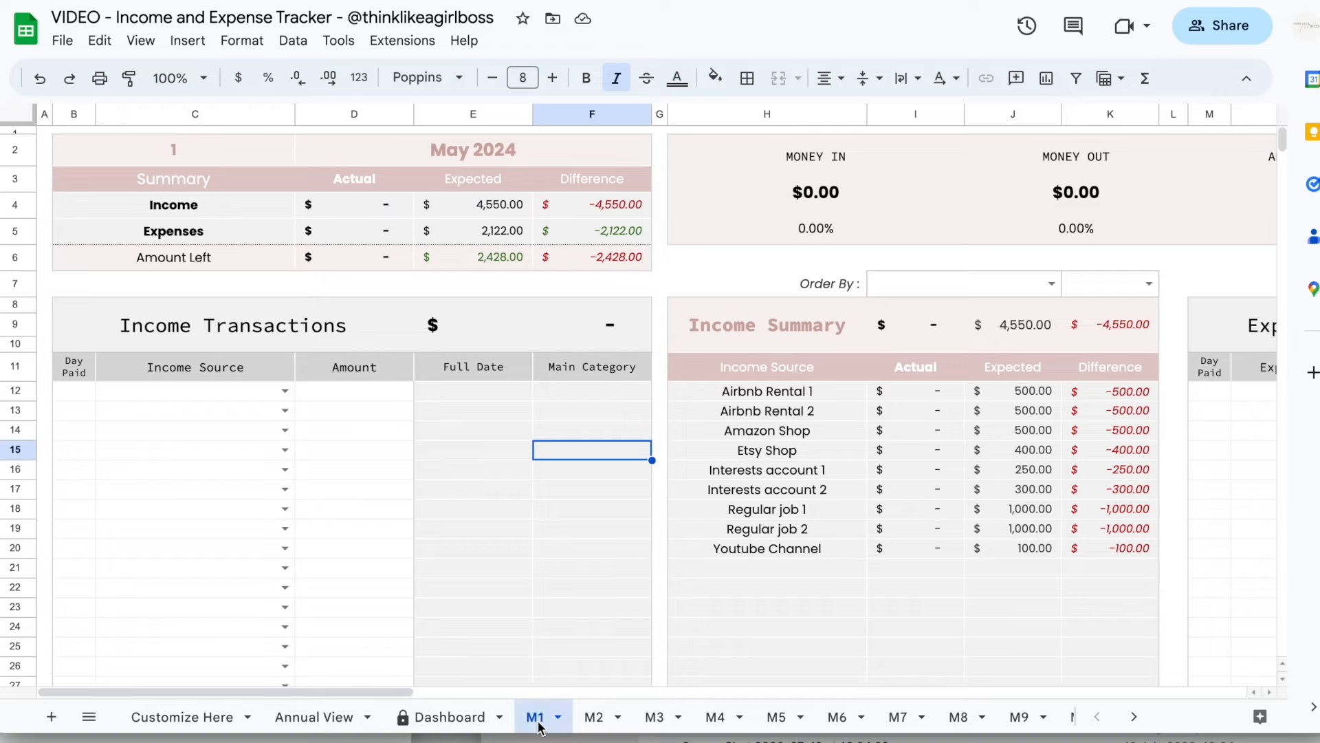
Try renaming the M1 sheet as MAY 2024, and undo the rename.
double_click(538, 718)
type("MAY 2024")
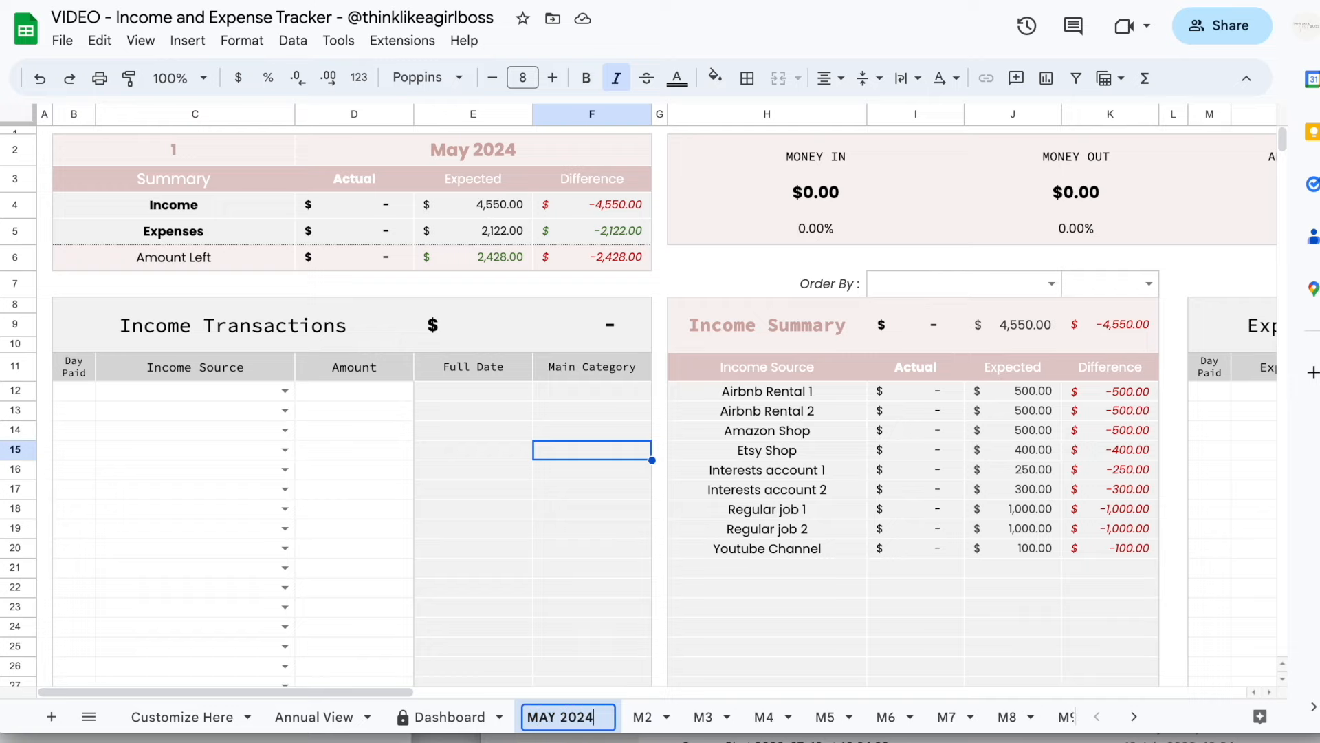
key("Return")
key("ctrl+z")
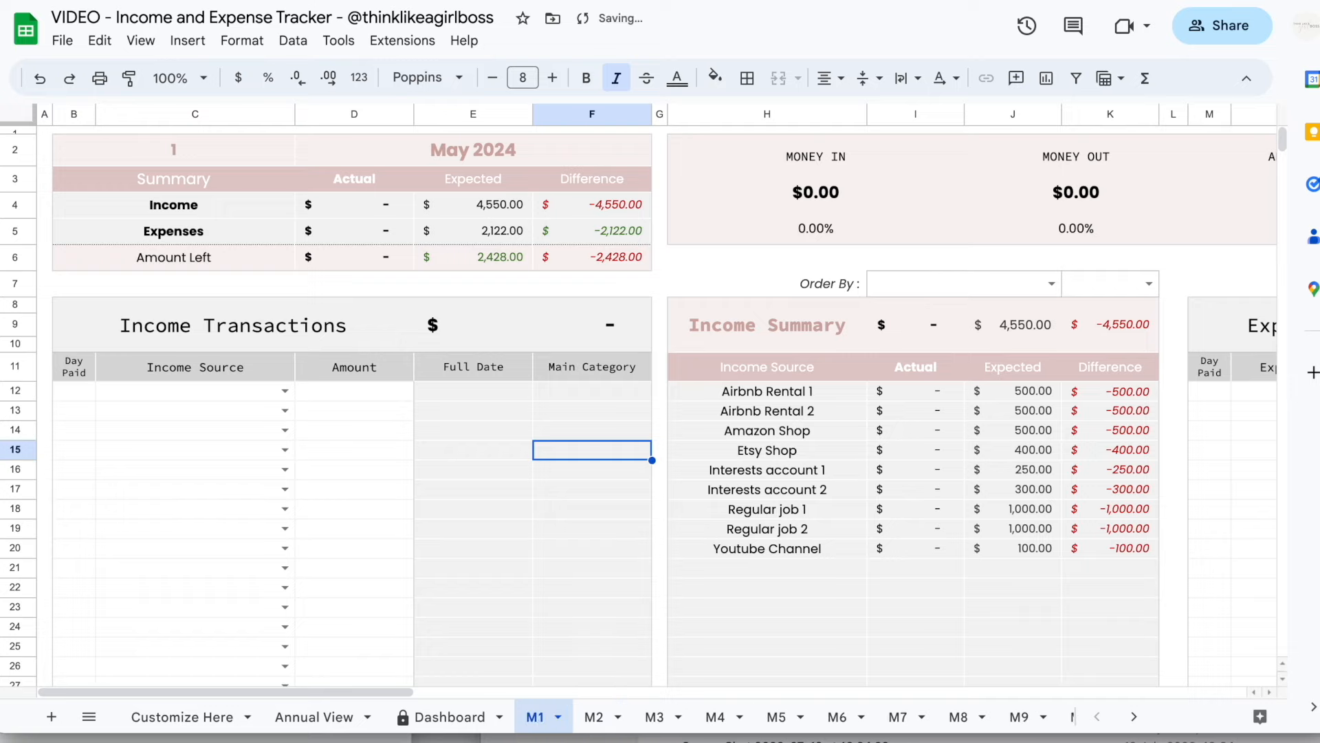
Set the first month back to January on the Customize Here sheet.
left_click(192, 716)
left_click(240, 304)
left_click(154, 340)
Rename the M1 sheet as JAN 2024.
left_click(533, 723)
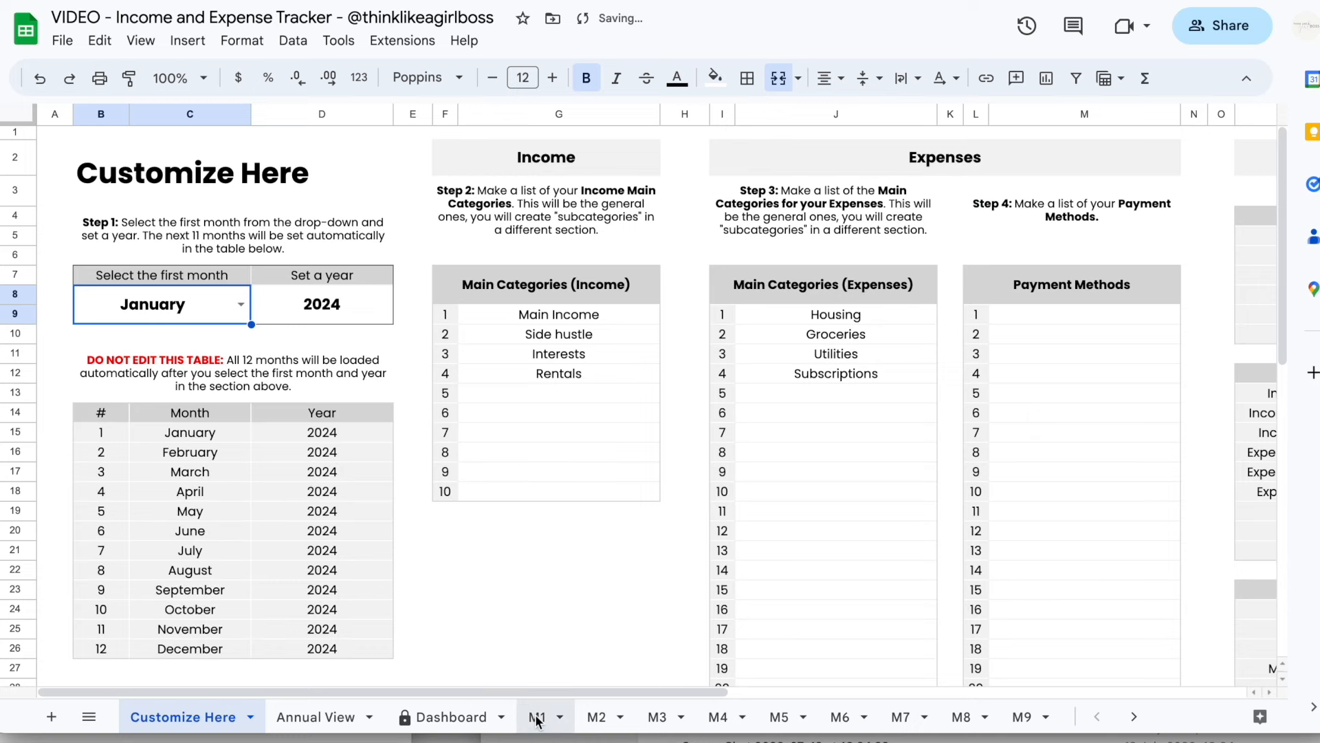
double_click(533, 719)
type("JAN 2024")
key("Return")
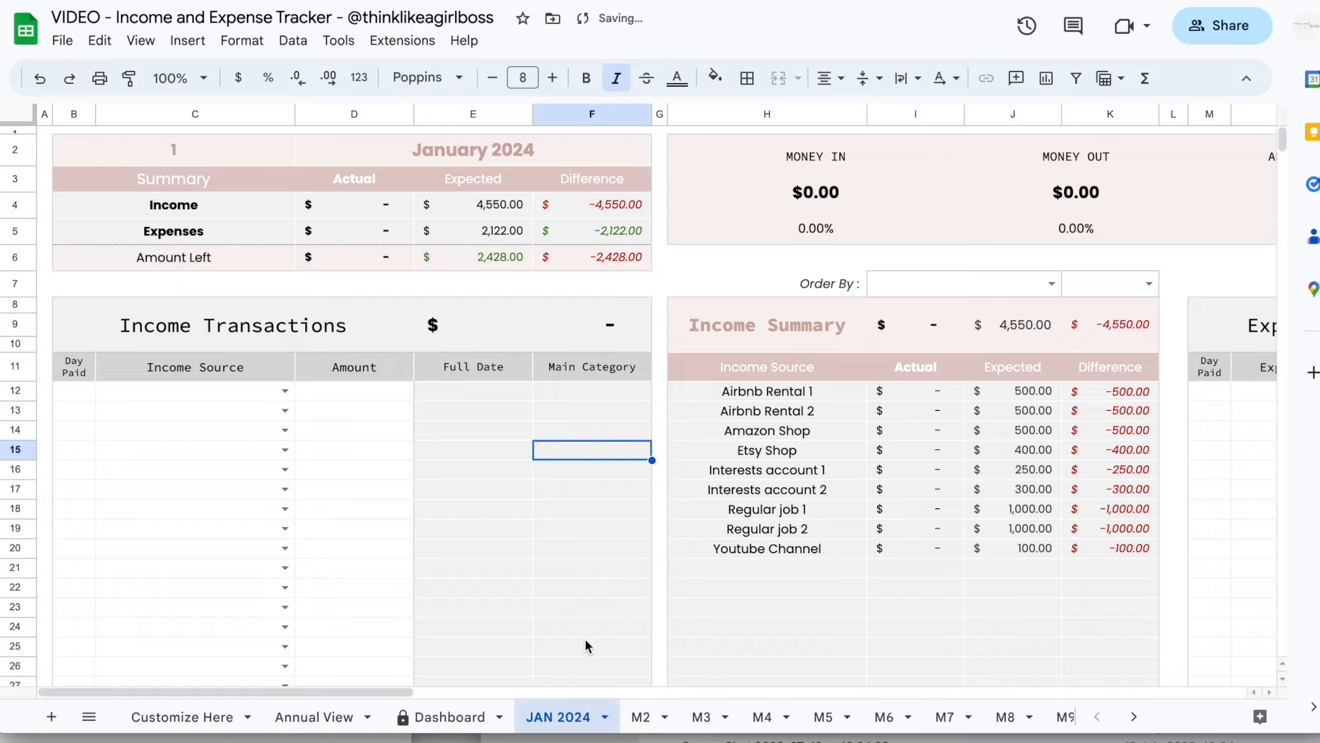
Examine the income source options and the input areas for income and expense transactions on the January 2024 sheet.
left_click(285, 568)
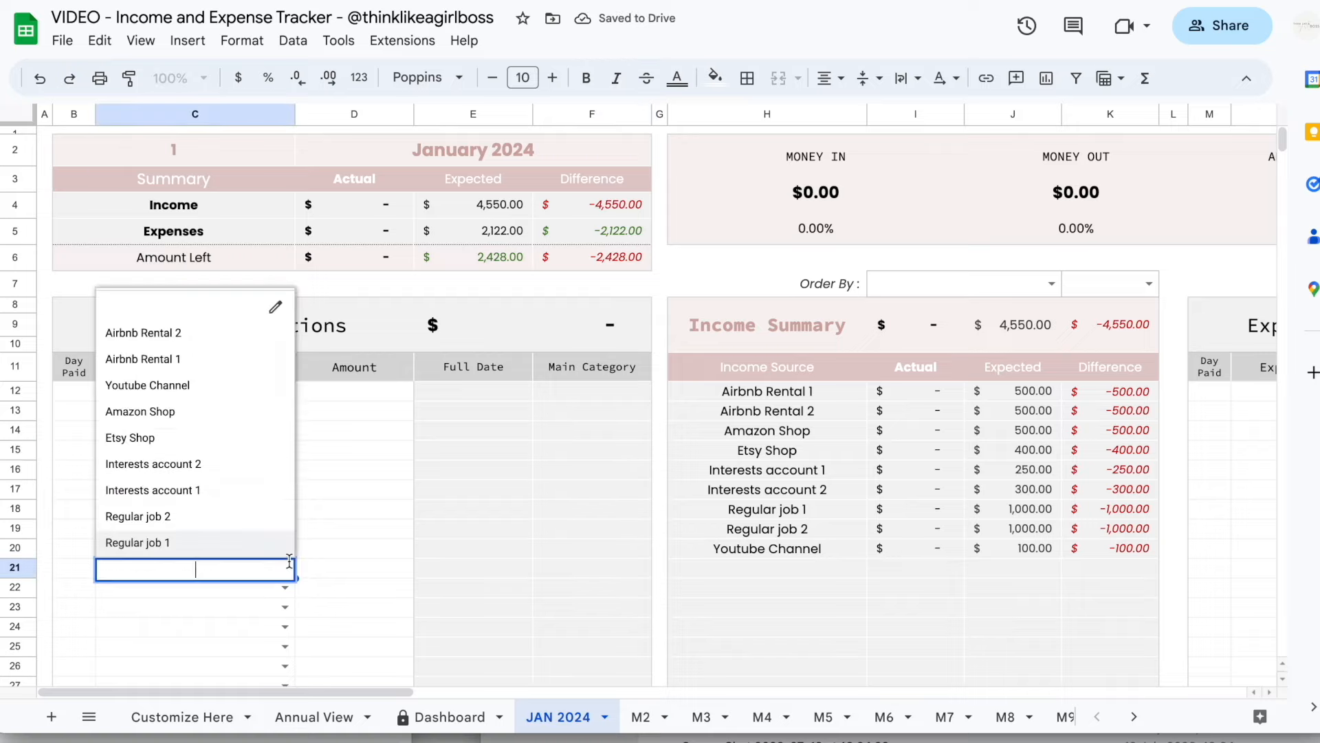
left_click(336, 547)
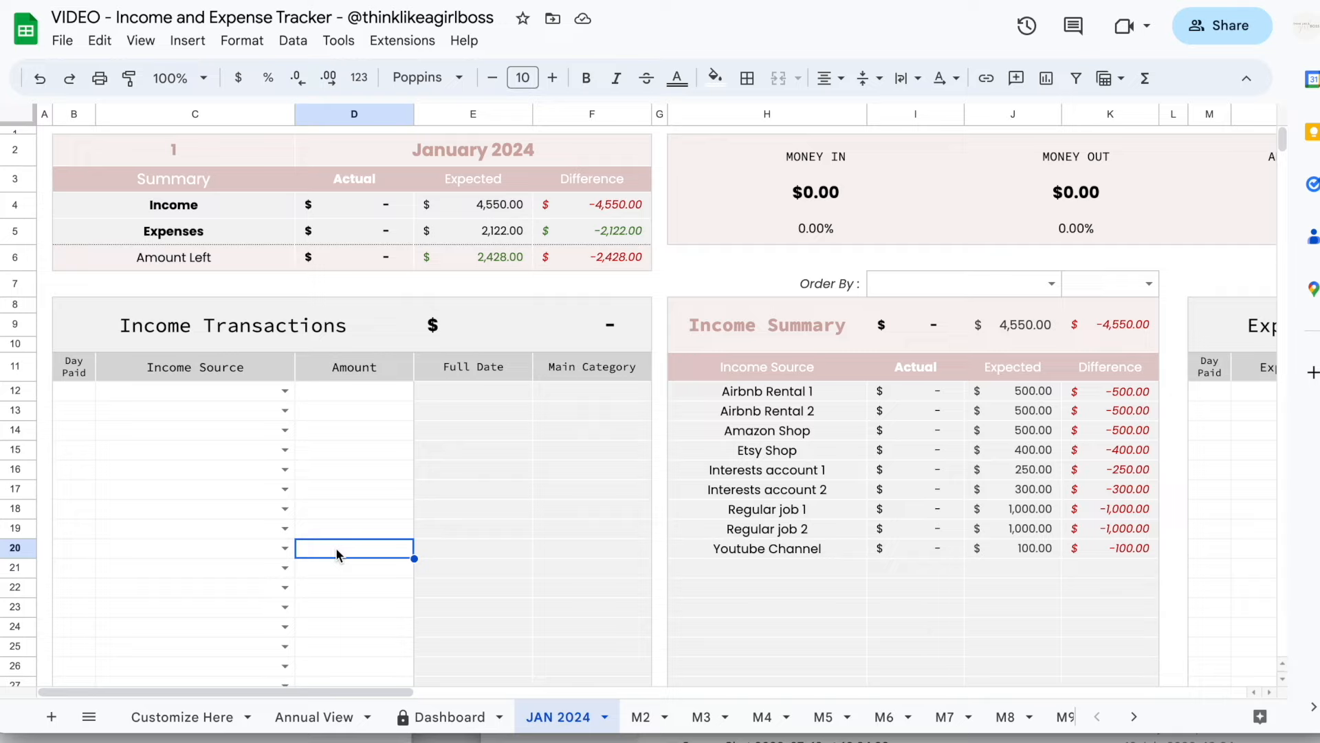
mouse_move(84, 392)
left_mouse_down()
mouse_move(323, 463)
mouse_move(329, 578)
left_mouse_up()
scroll(614, 485, "right", 10)
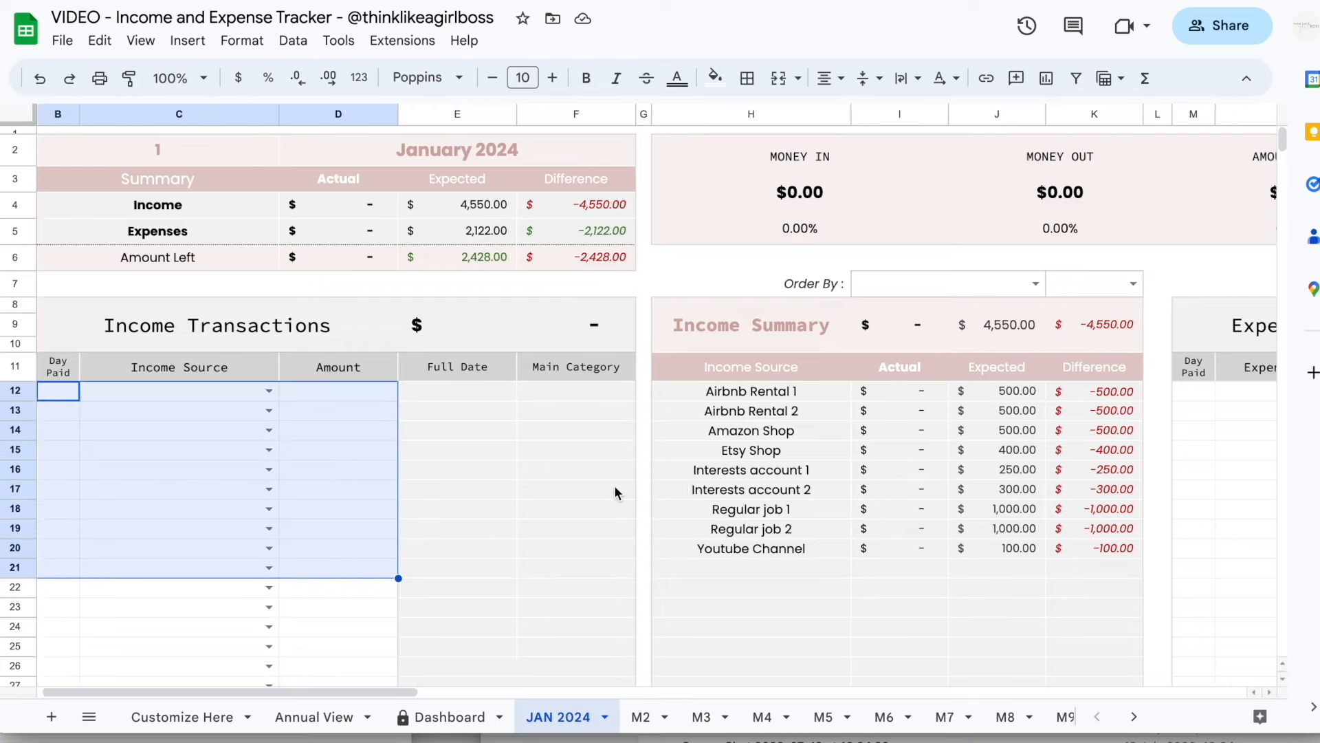
left_click_drag(187, 394, 872, 585)
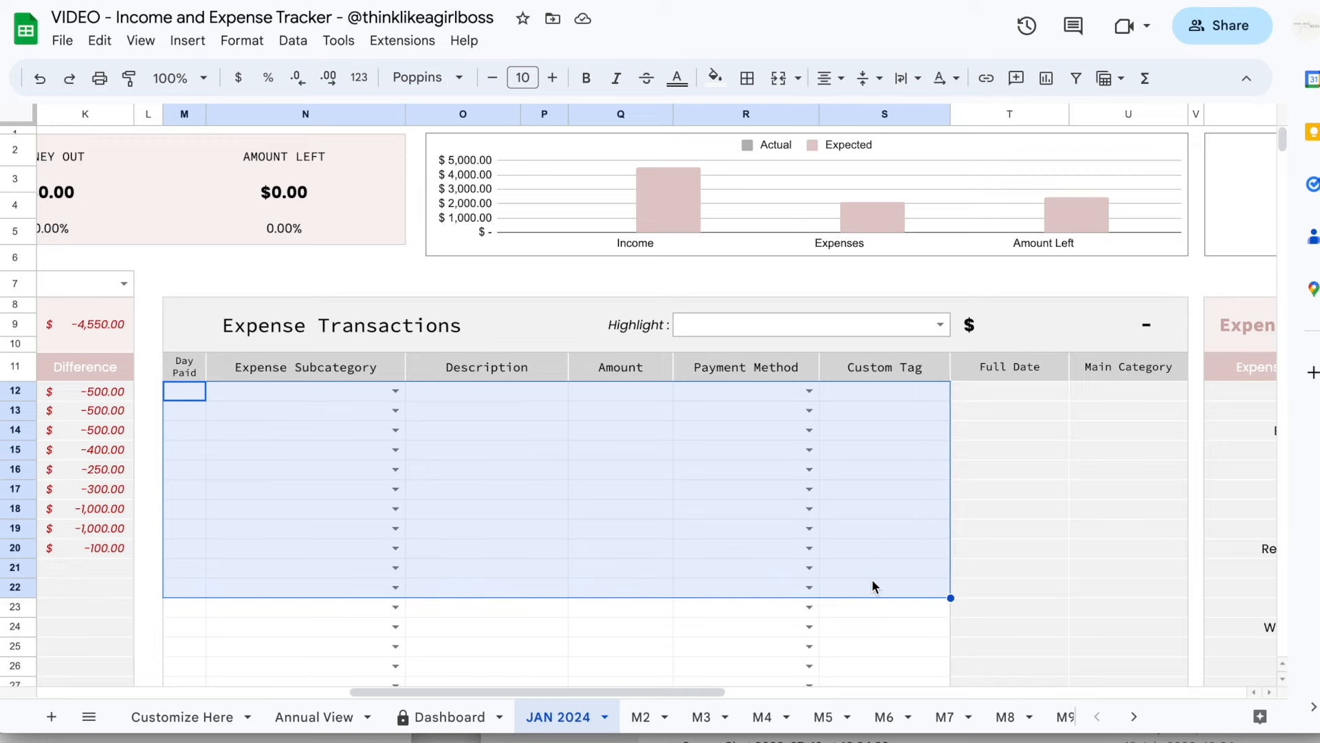
left_click(510, 513)
View the ordering options available for the Income Summary table.
scroll(510, 513, "left", 15)
scroll(930, 392, "right", 3)
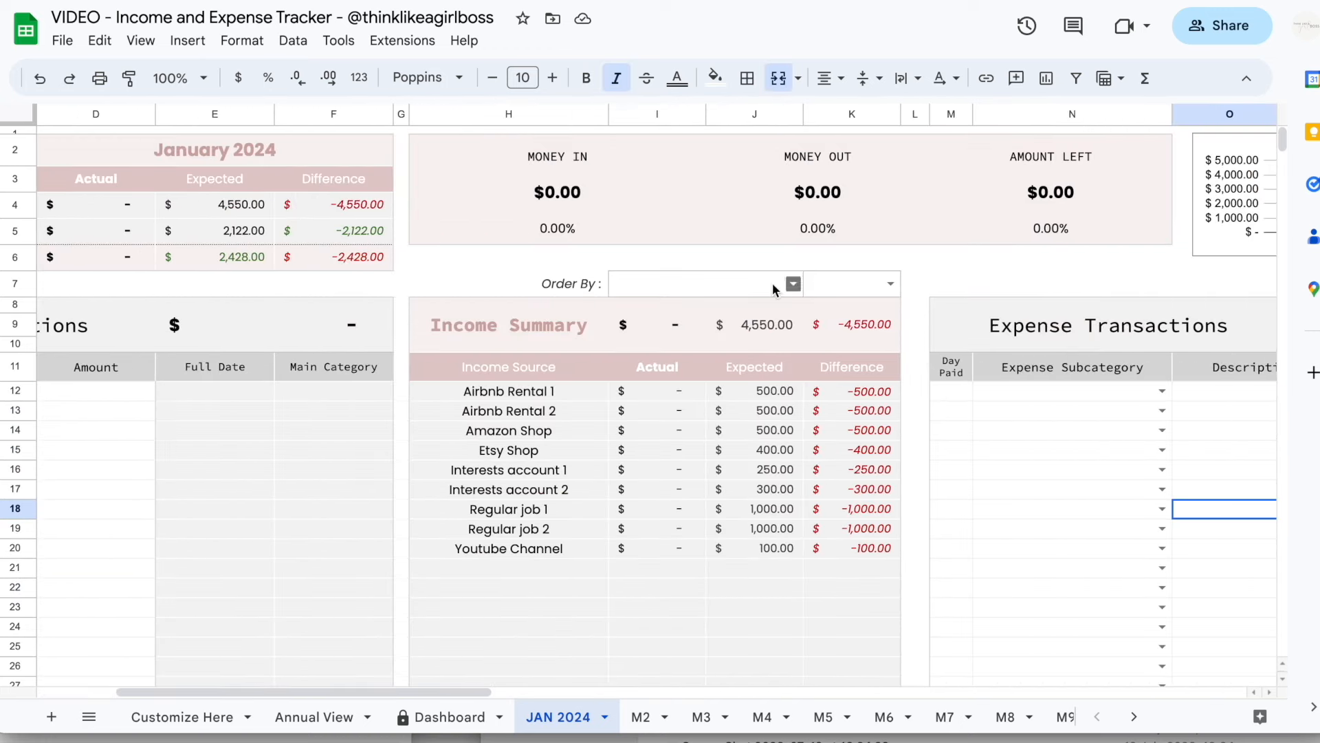
left_click(789, 285)
left_click(851, 287)
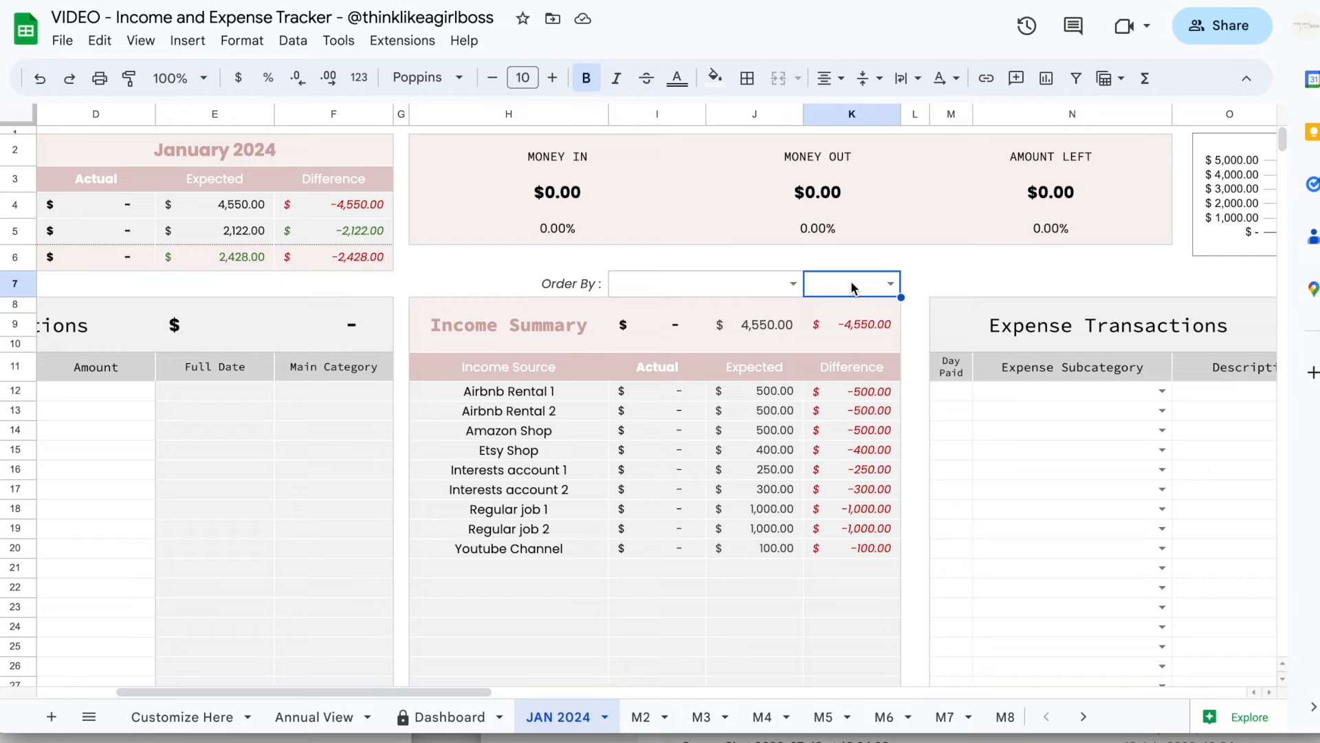
left_click(792, 283)
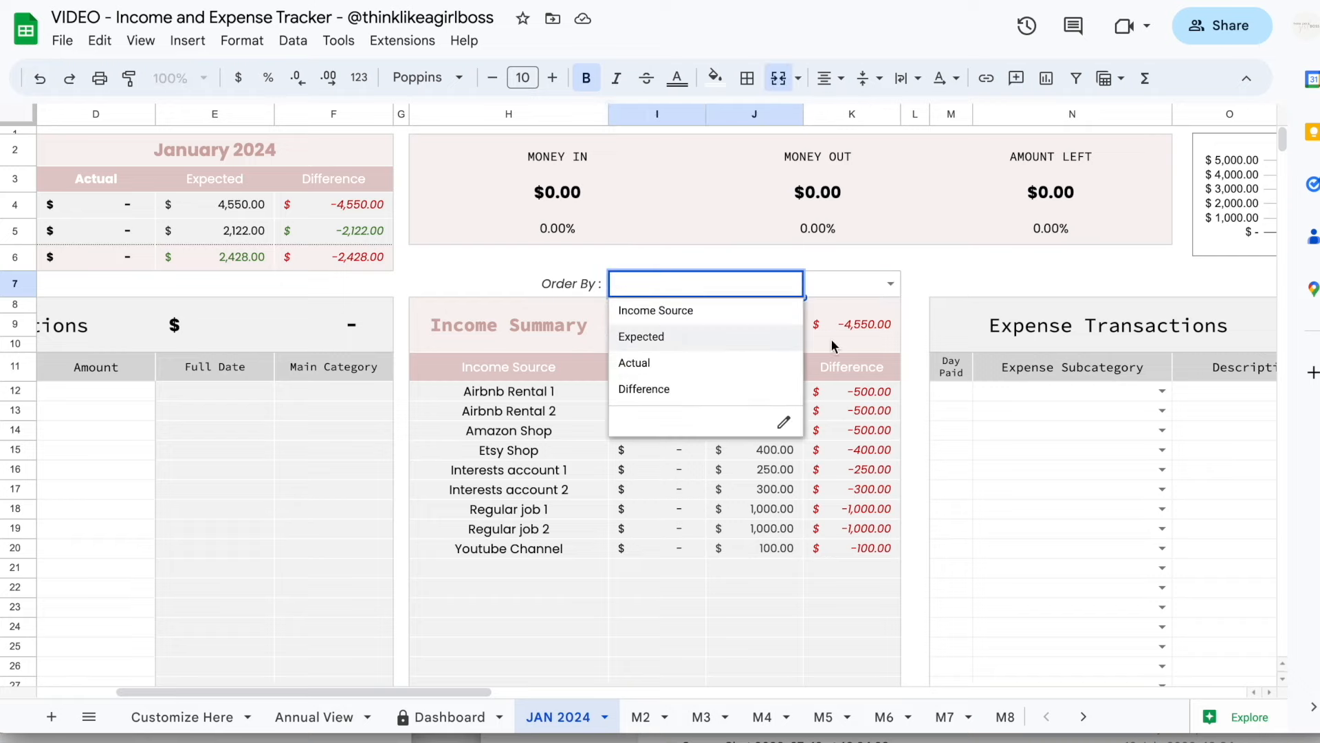
left_click(879, 342)
View the highlight options for Expense Transactions and locate the ordering fields of the Expense Summary.
scroll(877, 337, "right", 10)
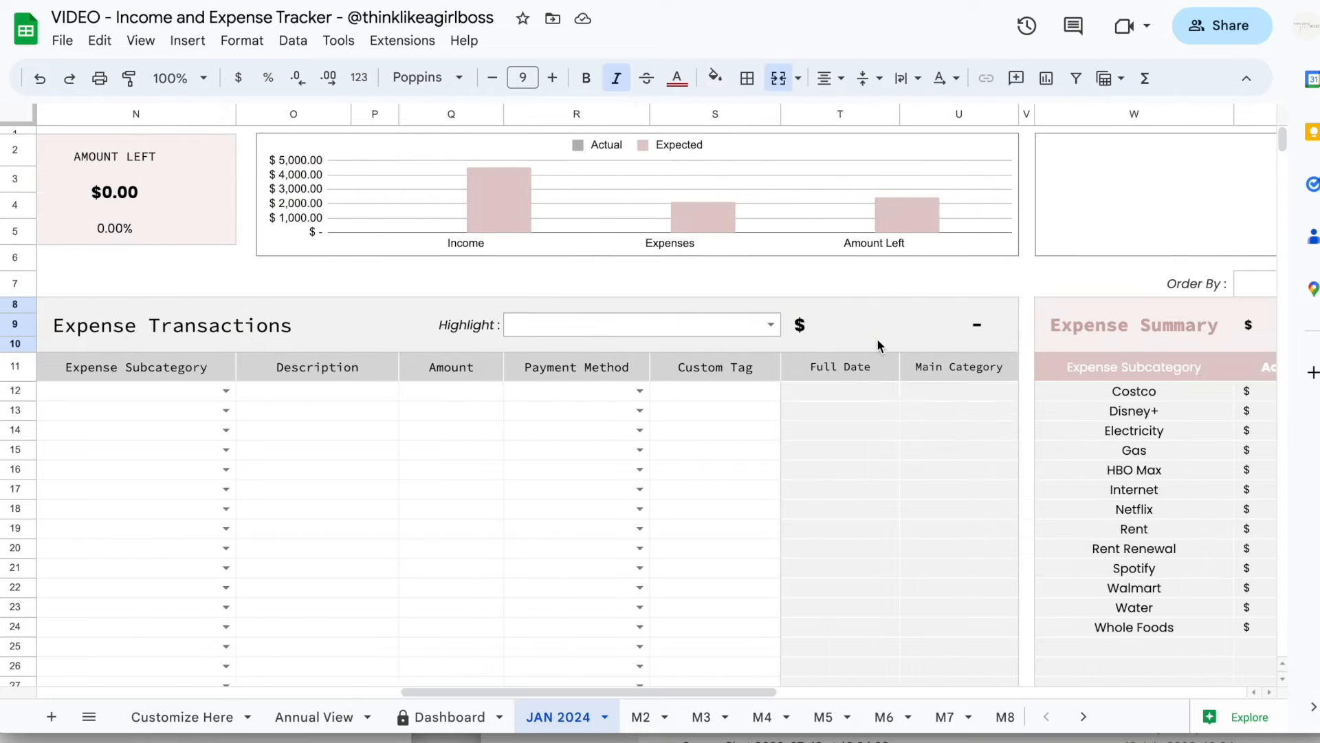
scroll(877, 344, "right", 3)
left_click(456, 324)
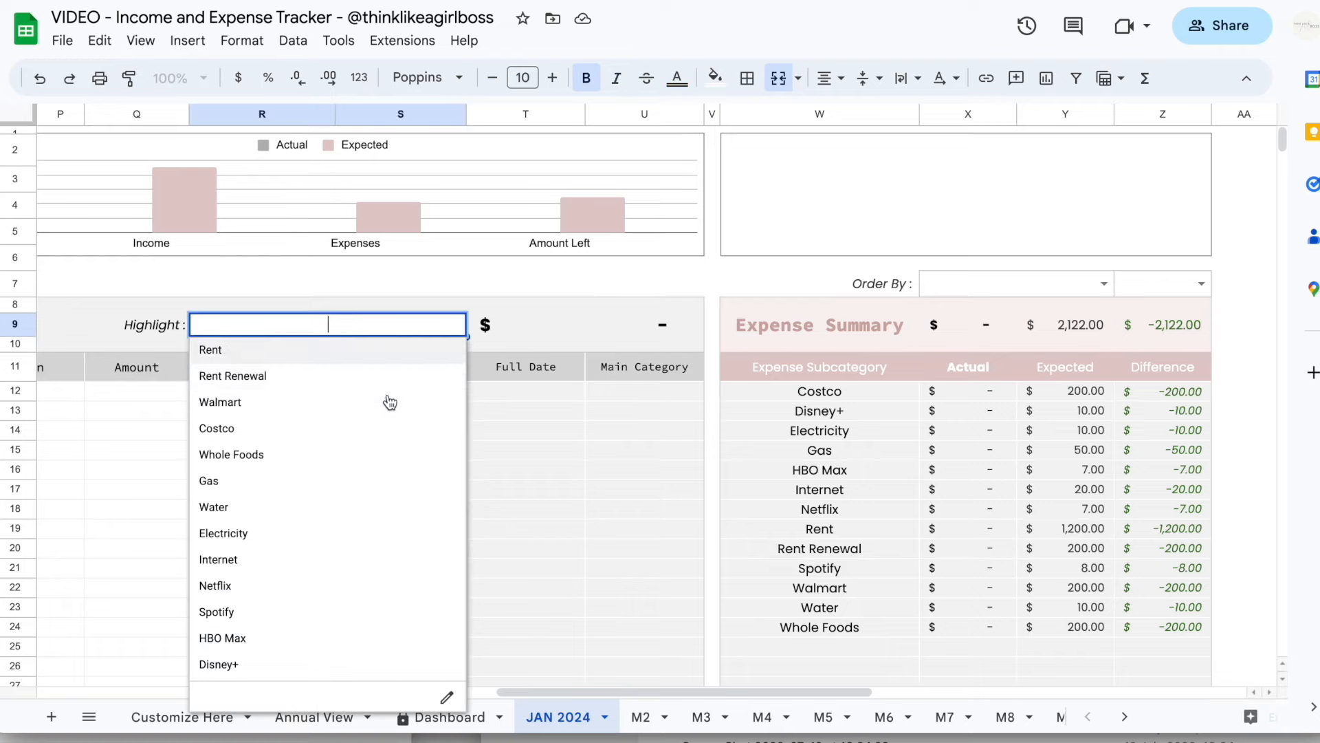
left_click(610, 368)
scroll(611, 368, "right", 3)
scroll(611, 369, "right", 4)
left_click_drag(483, 288, 595, 290)
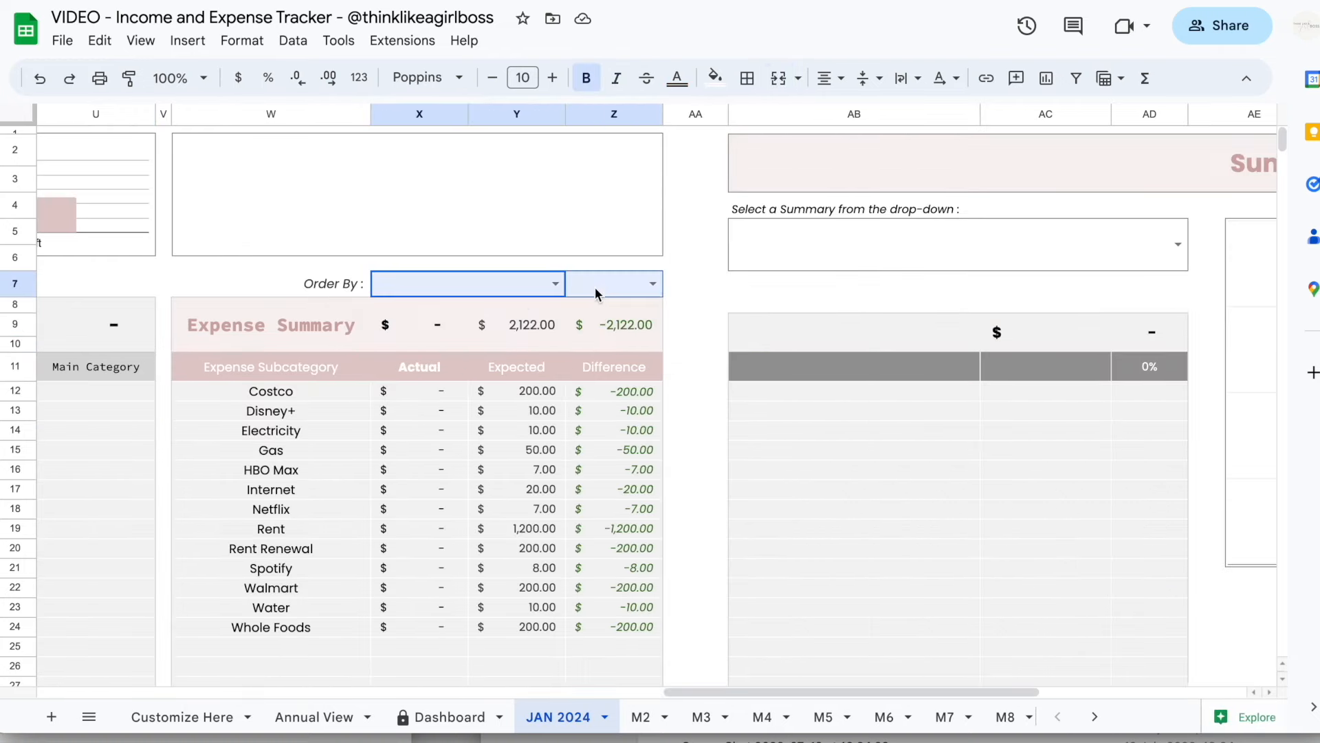
View the available options in the Summaries section and review the Income and Expense Transactions input areas.
scroll(618, 423, "right", 5)
left_click(844, 245)
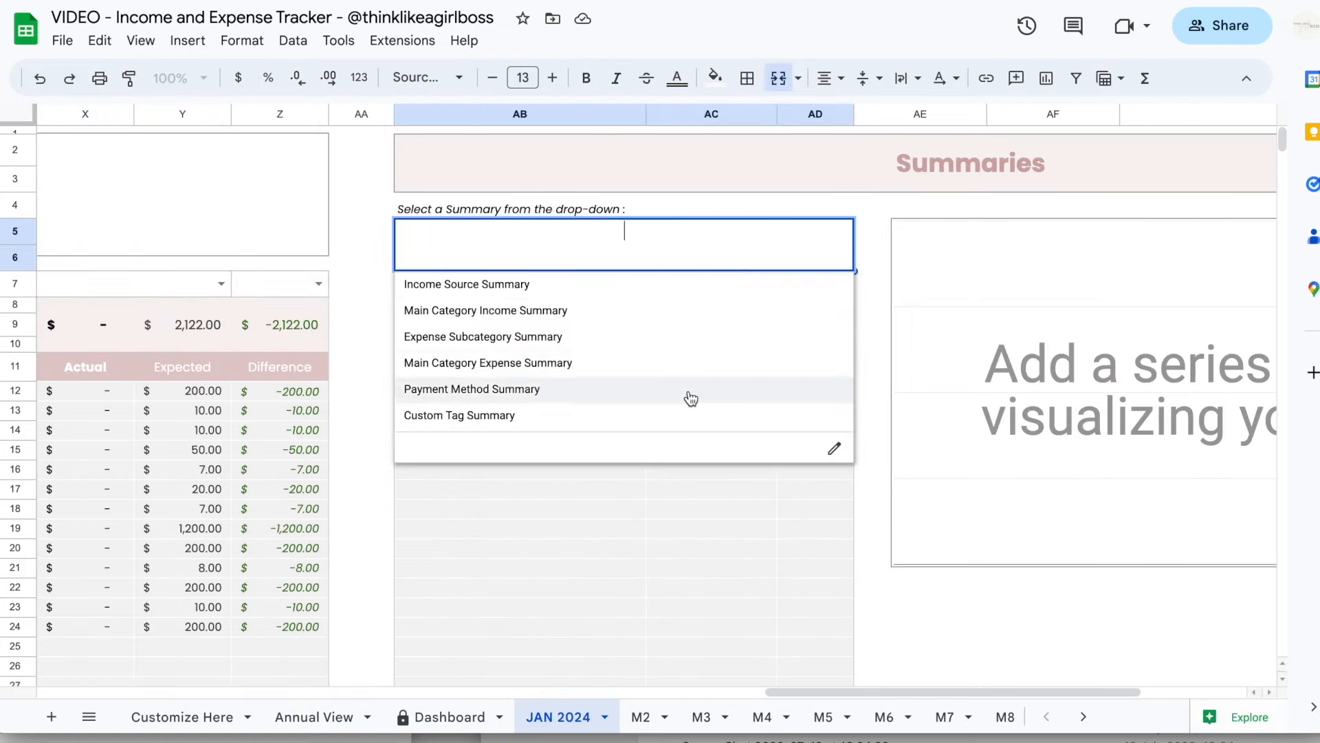
left_click(874, 264)
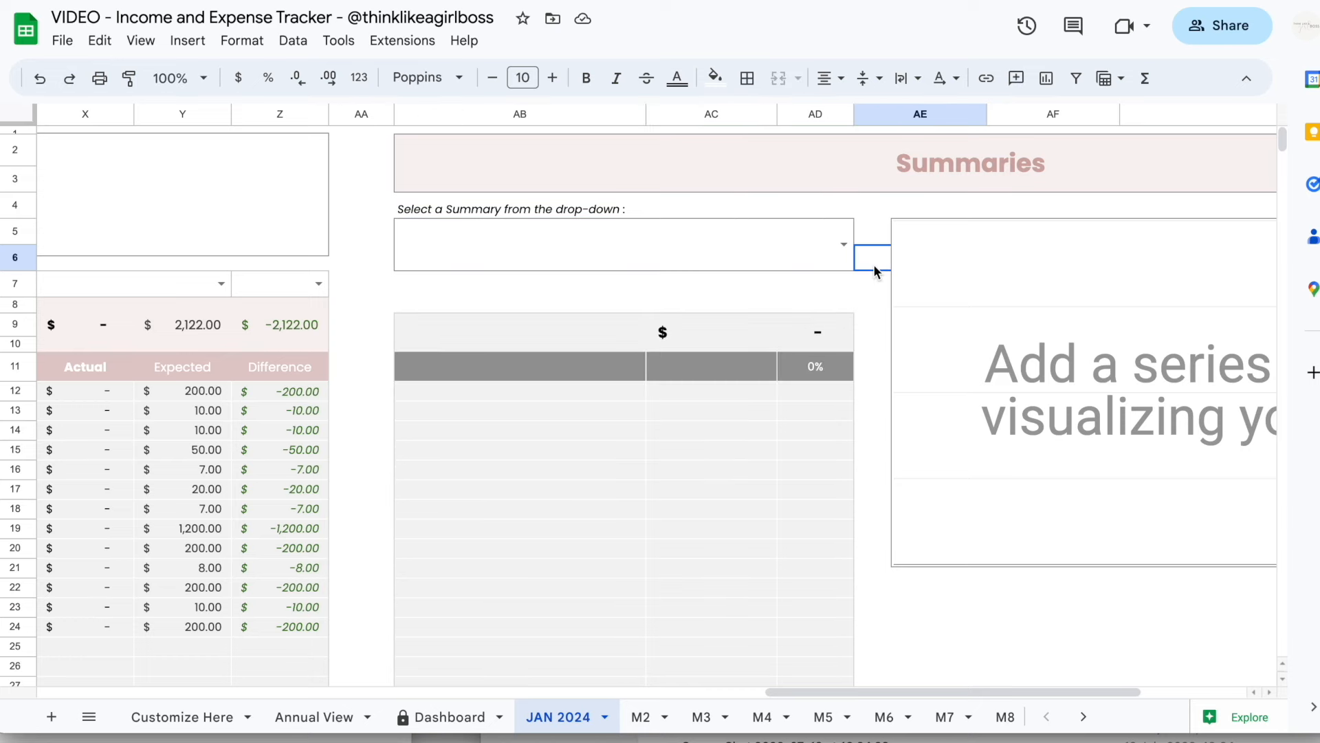
scroll(776, 363, "left", 10)
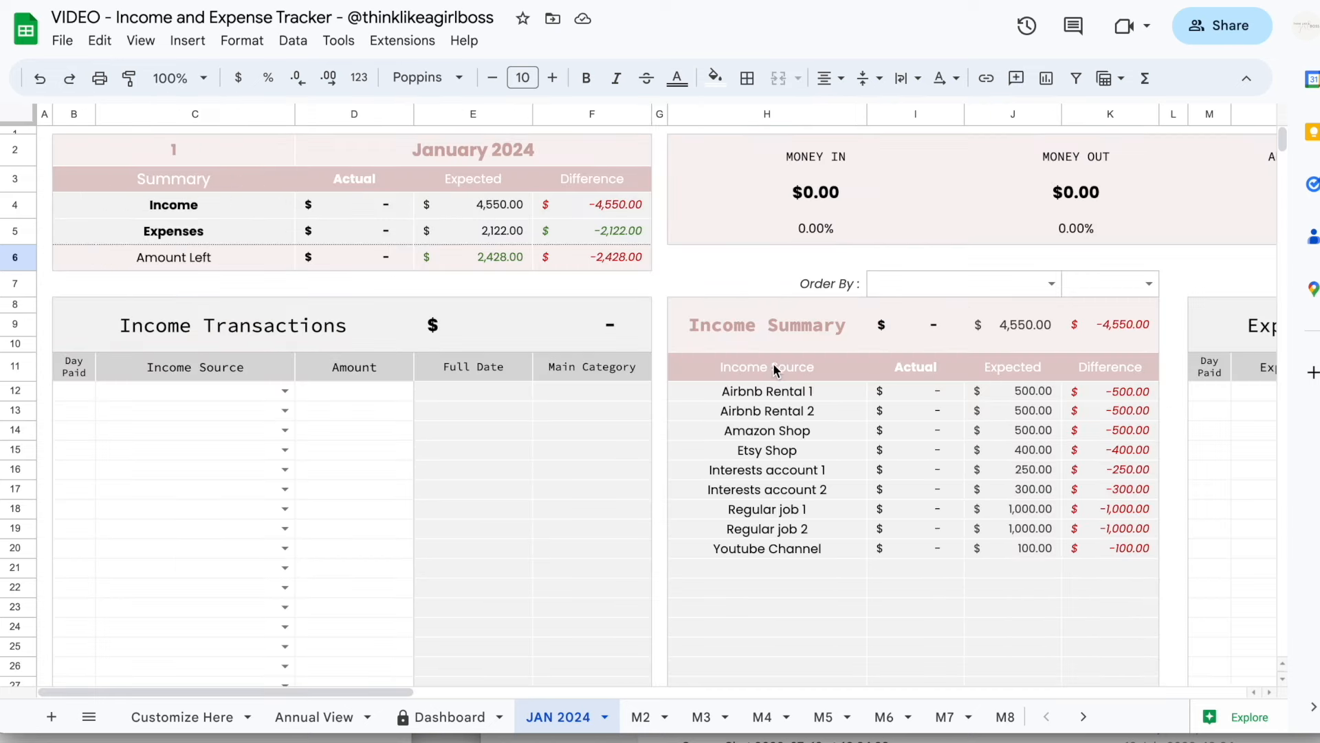
left_click_drag(84, 456, 923, 472)
scroll(306, 468, "right", 6)
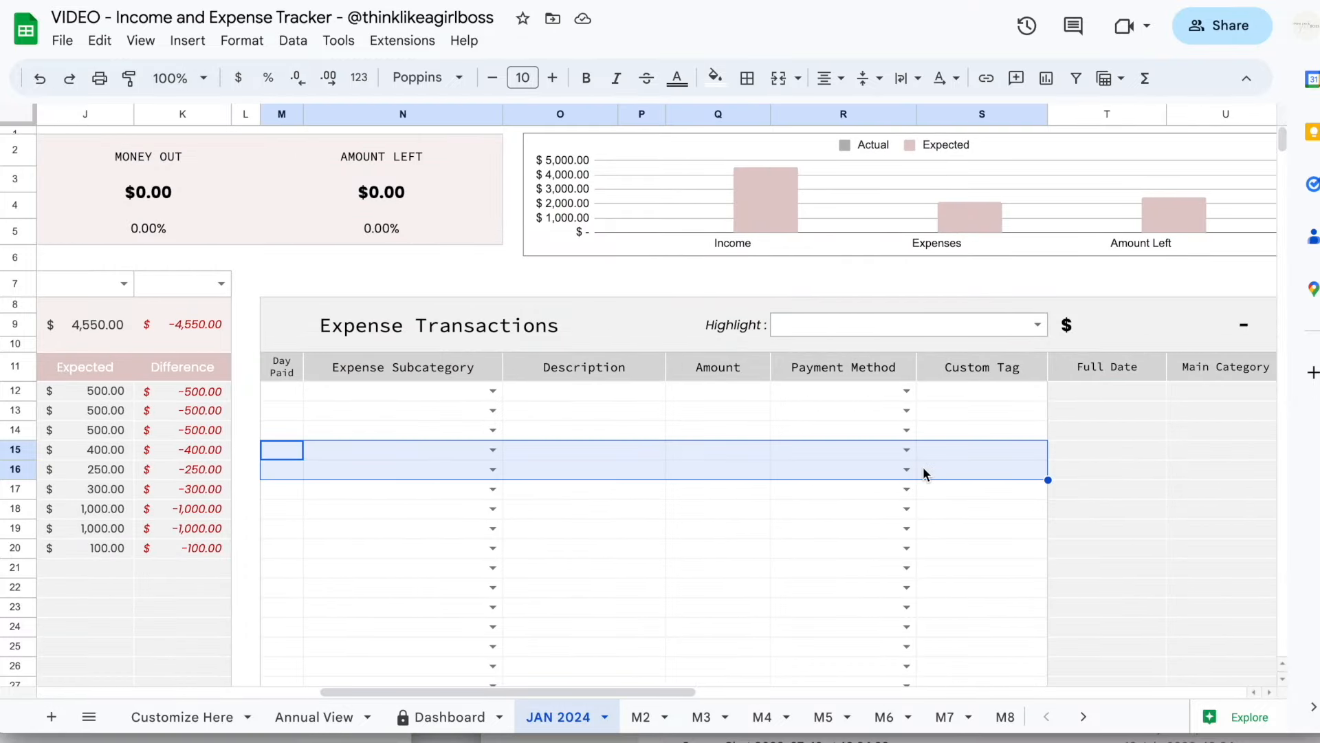
left_click(747, 509)
scroll(745, 509, "left", 6)
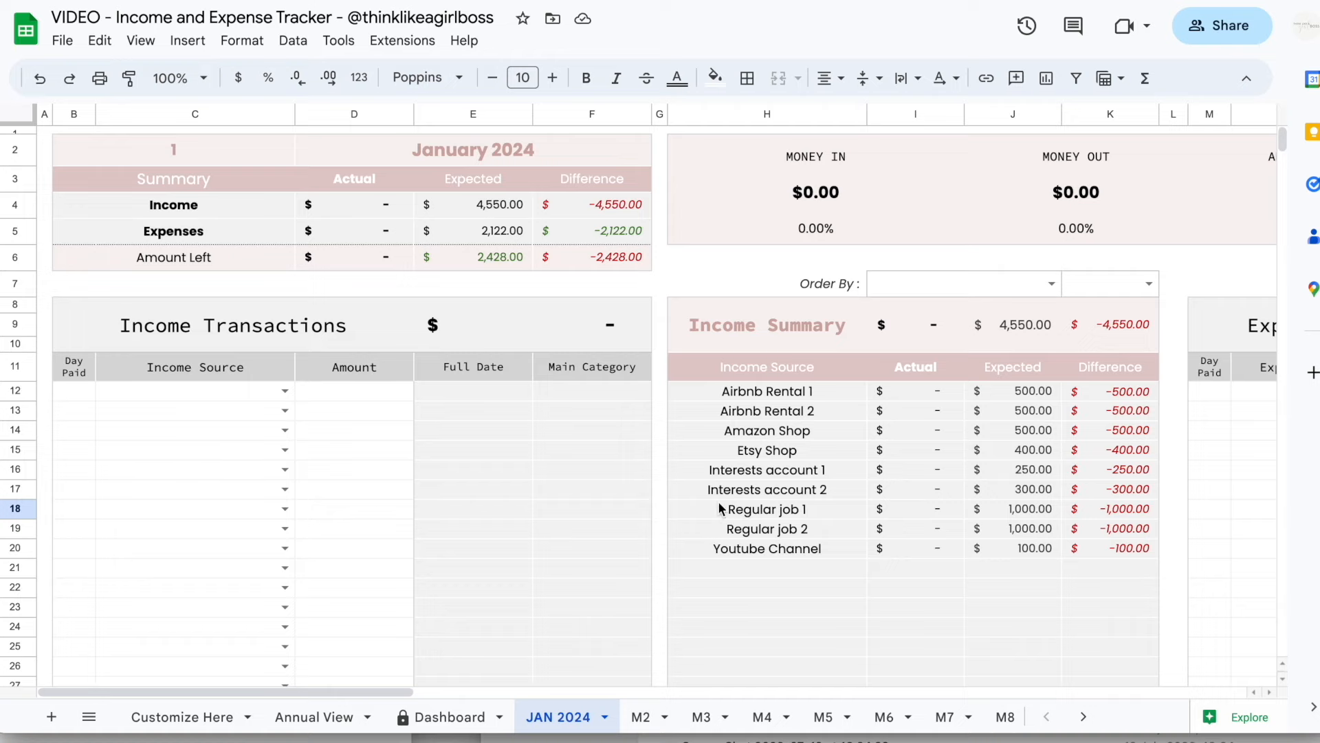
Compare the expected amounts in the January summary, Income Summary and Expense Summary with their source in the Annual View sheet.
left_click(324, 717)
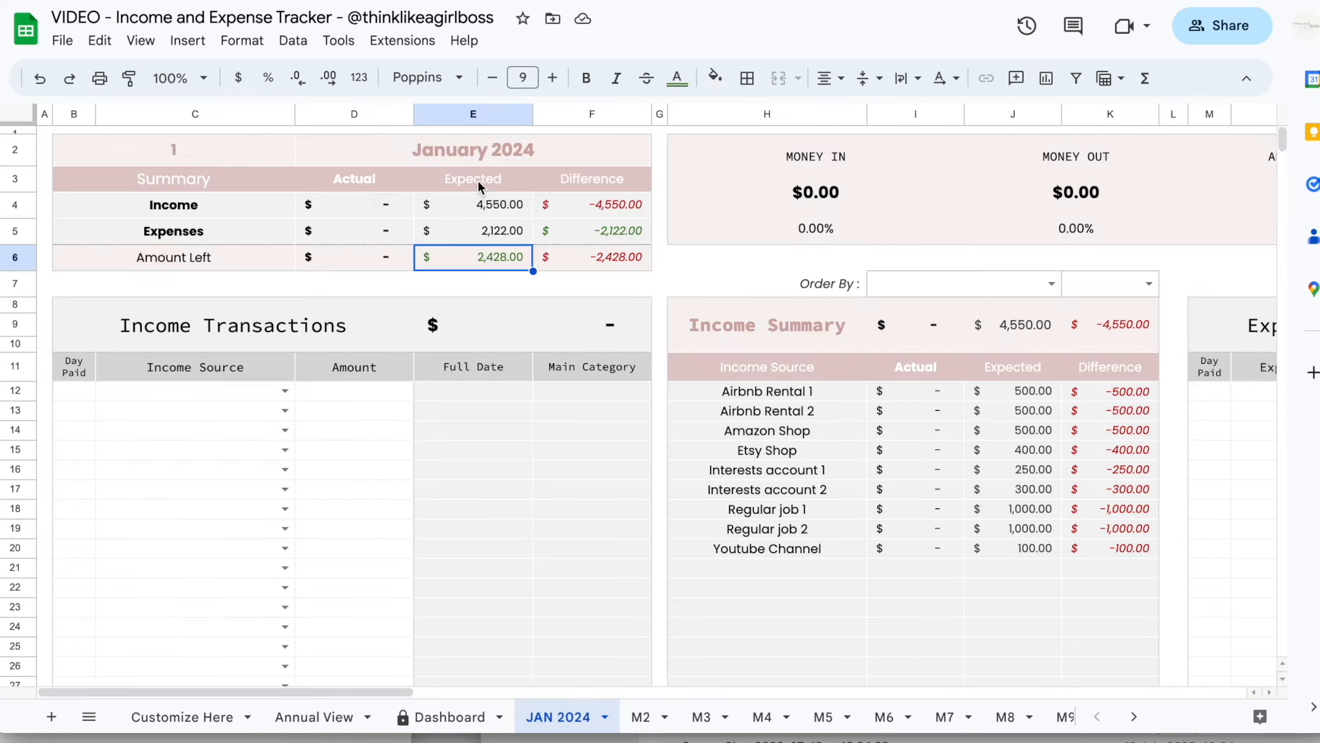
left_click_drag(480, 185, 478, 257)
left_click_drag(1032, 368, 1030, 548)
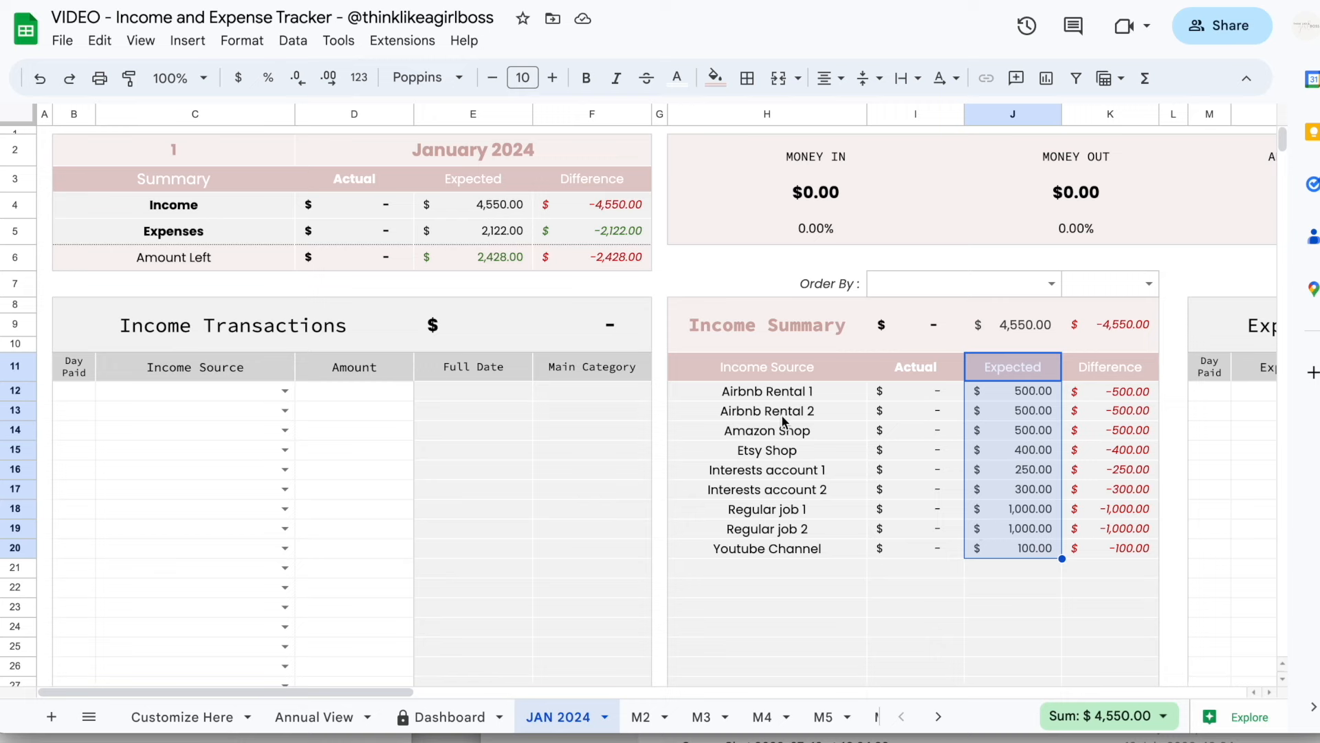
scroll(800, 488, "right", 5)
scroll(800, 488, "right", 5)
left_click_drag(886, 373, 896, 639)
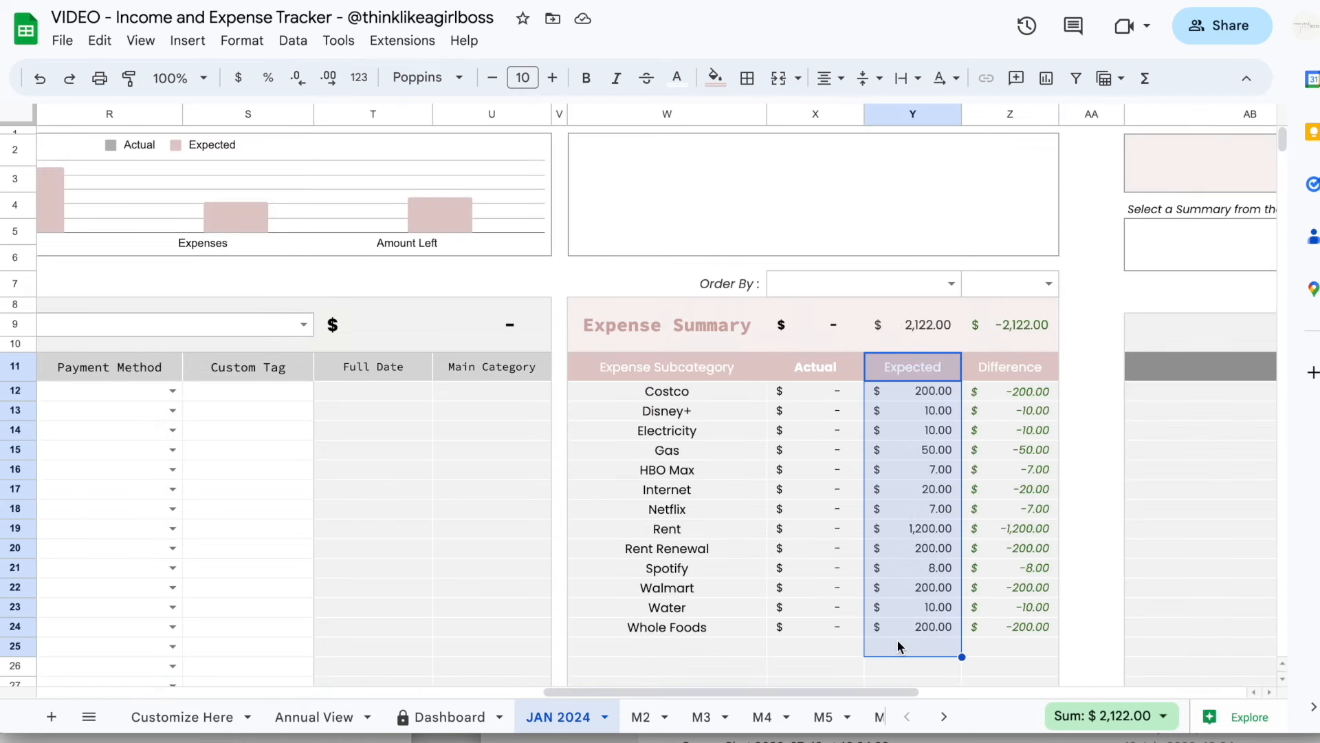
left_click(670, 451)
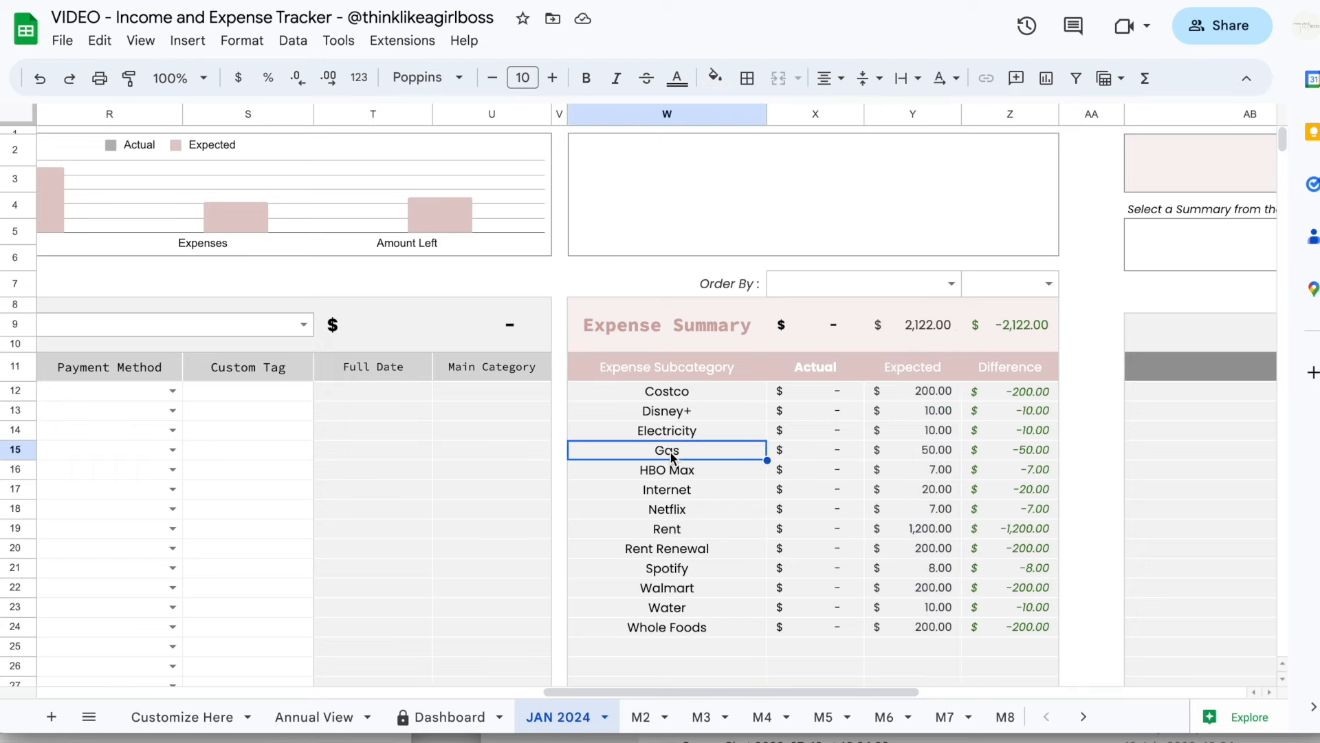
scroll(670, 451, "left", 10)
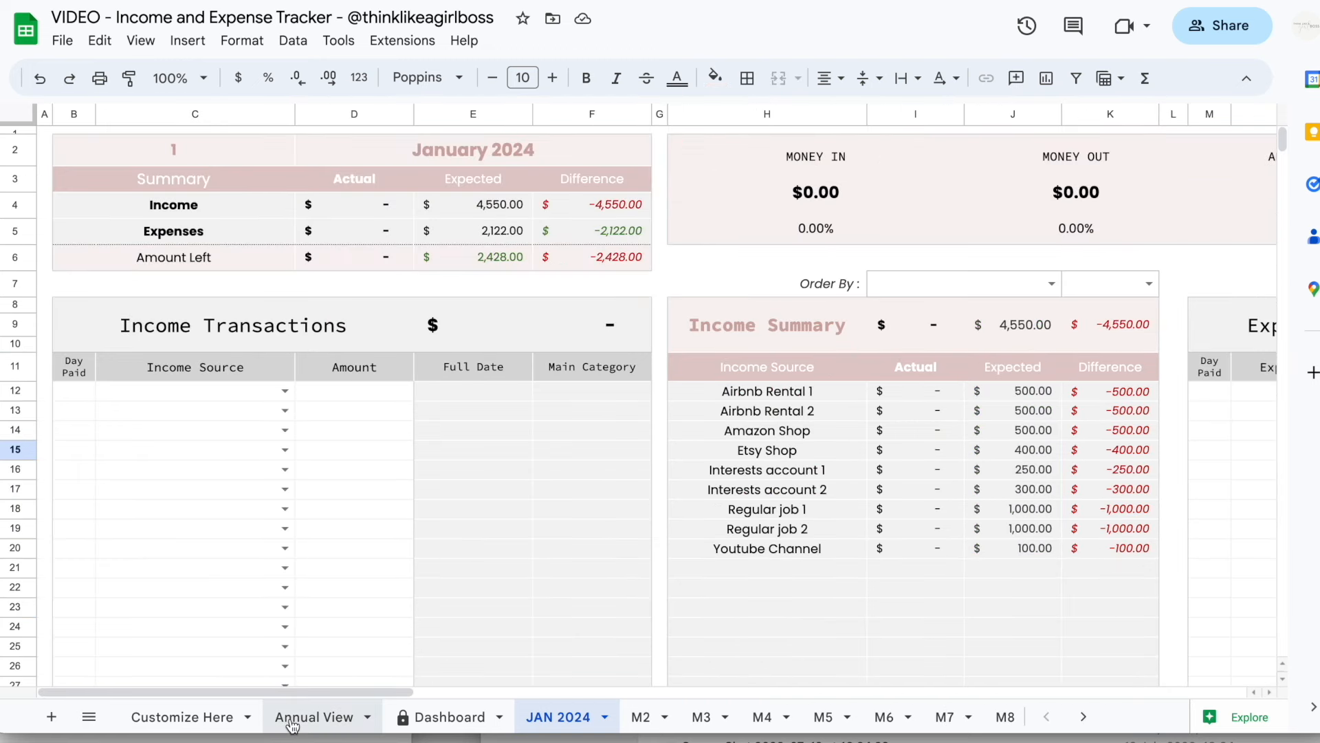
left_click(295, 717)
left_click(558, 717)
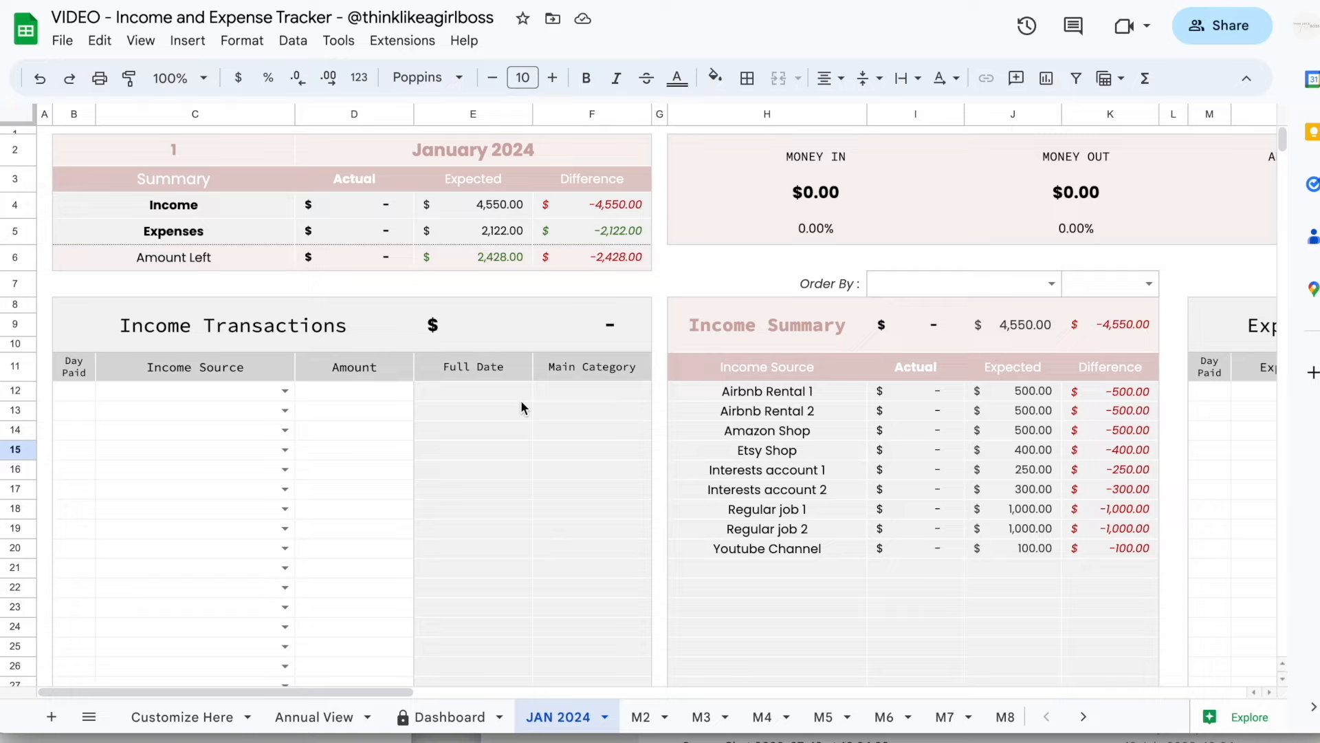
Set the income source of the first two January income transactions to Regular job 1.
left_click(285, 393)
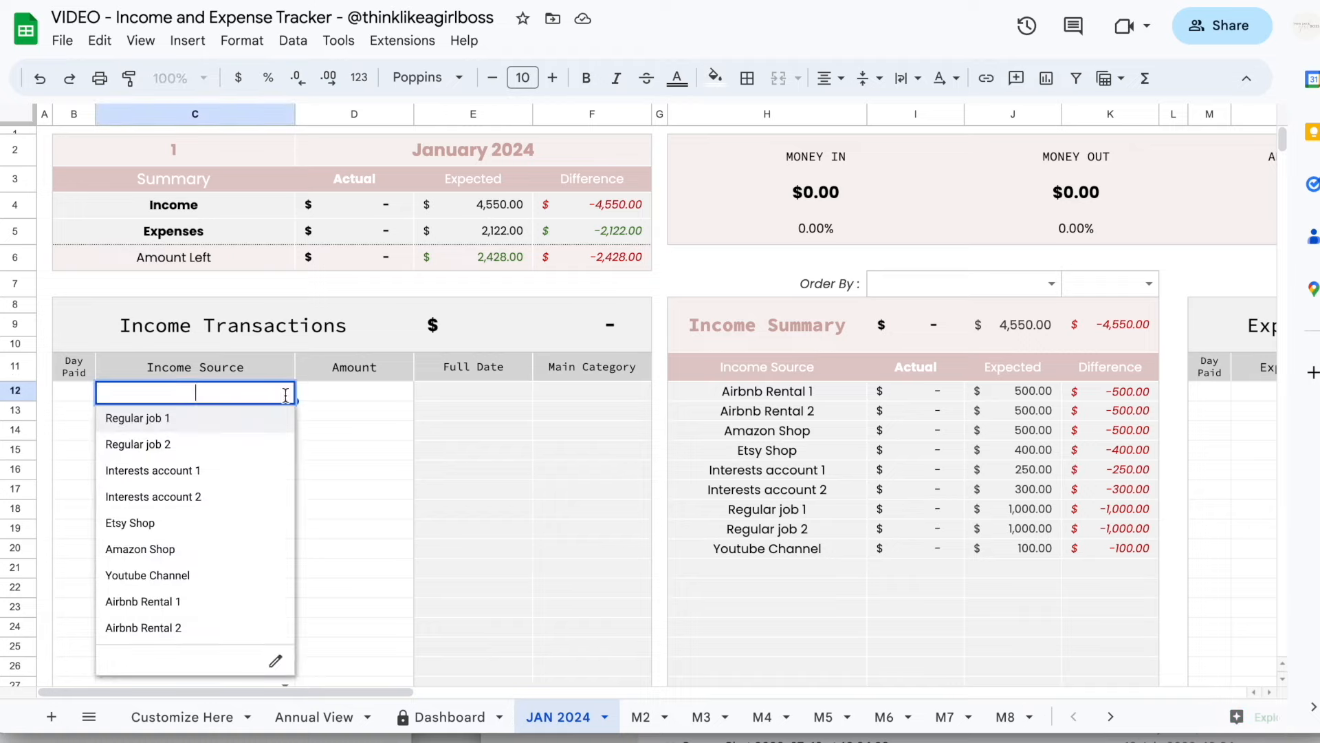
left_click(240, 421)
left_click(285, 411)
left_click(206, 435)
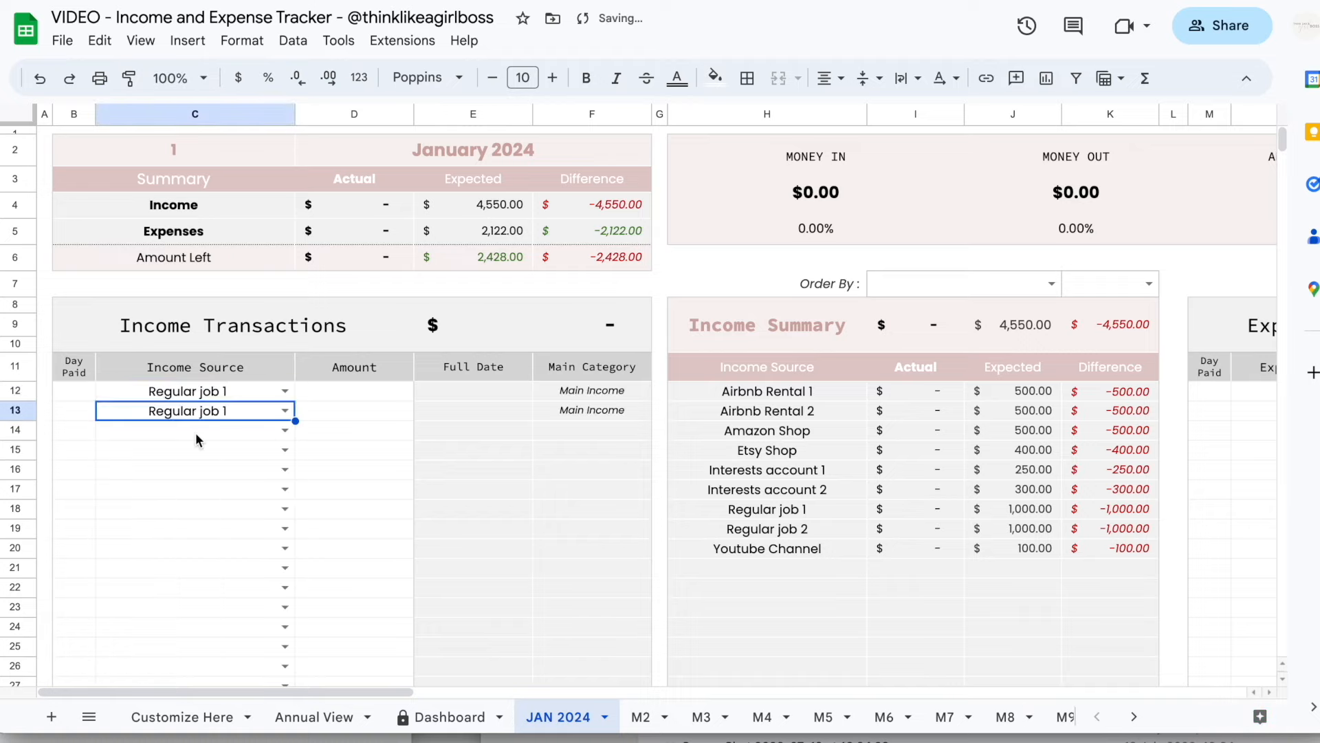
Set the income sources of the third and fourth income transactions to Interests account 1 and Interests account 2.
left_click(285, 430)
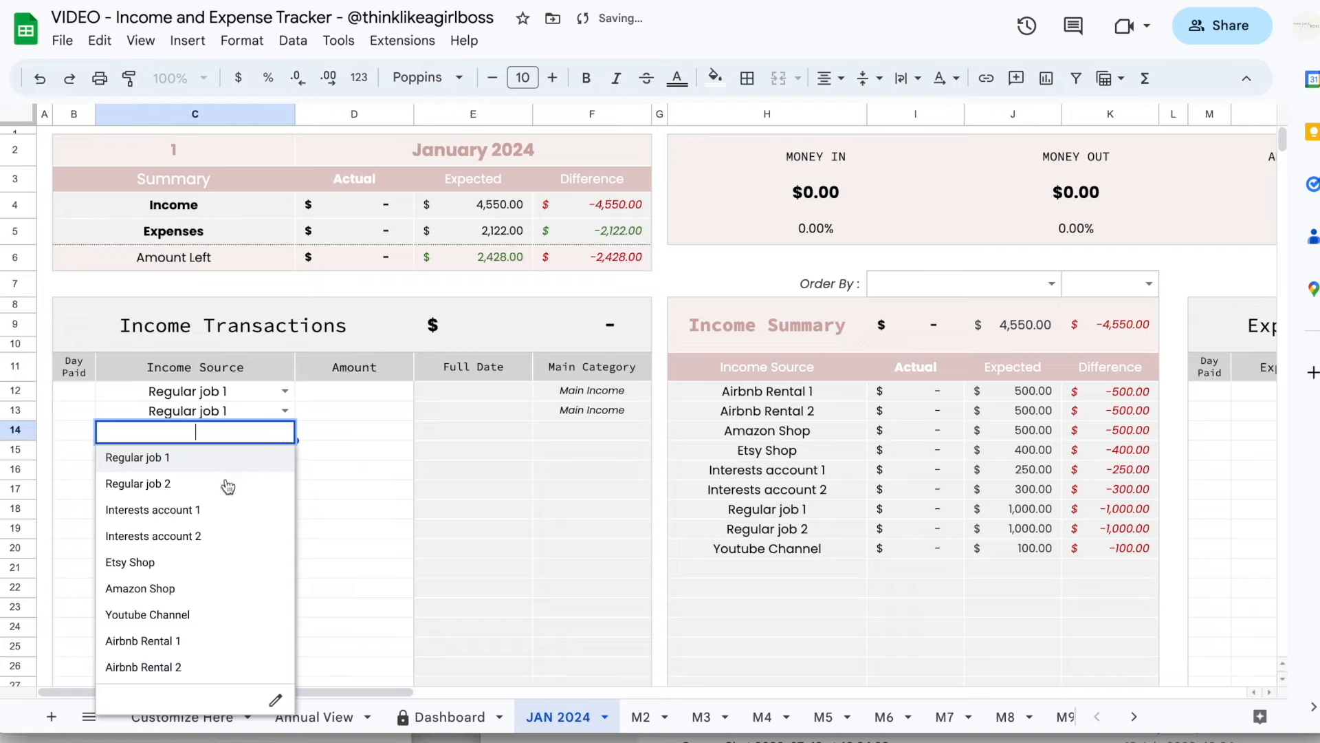
left_click(200, 510)
left_click(287, 452)
left_click(194, 554)
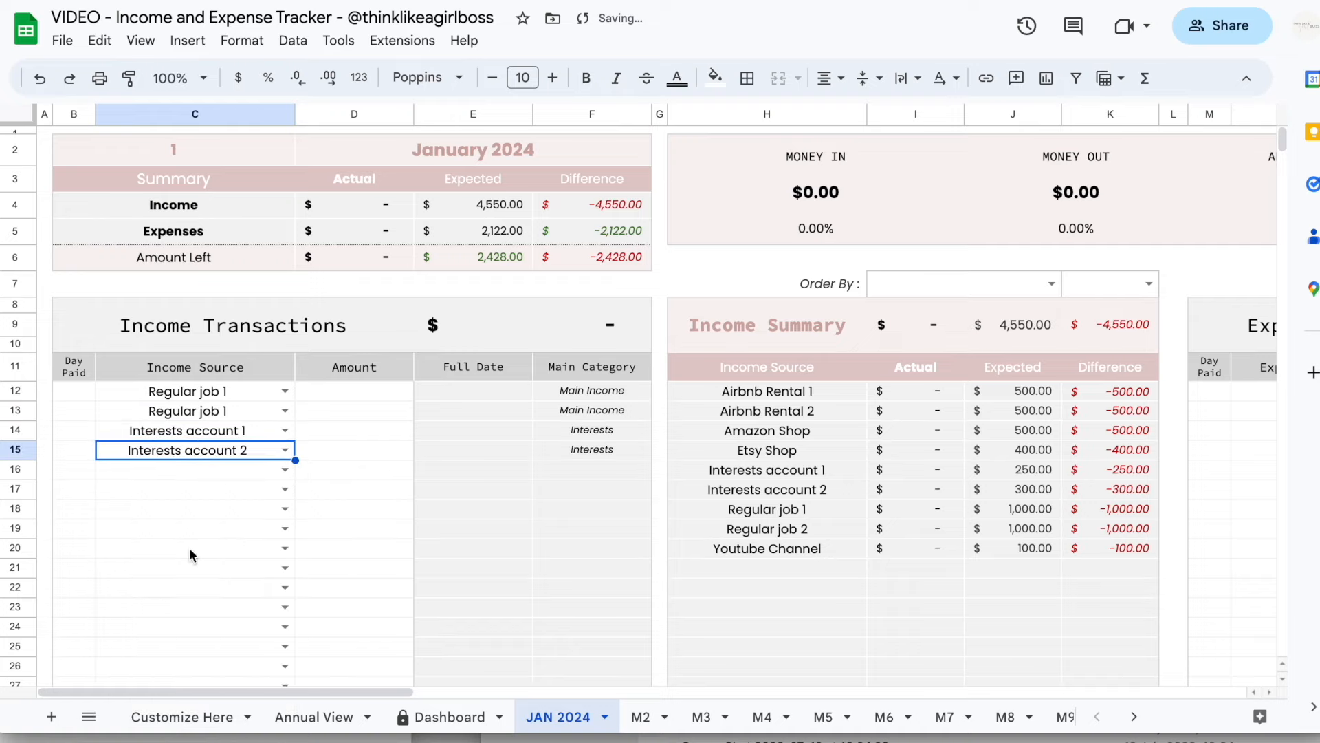
Set the income source of the fifth and sixth income transactions to Etsy Shop.
left_click(285, 469)
left_click(130, 601)
left_click(285, 490)
left_click(148, 621)
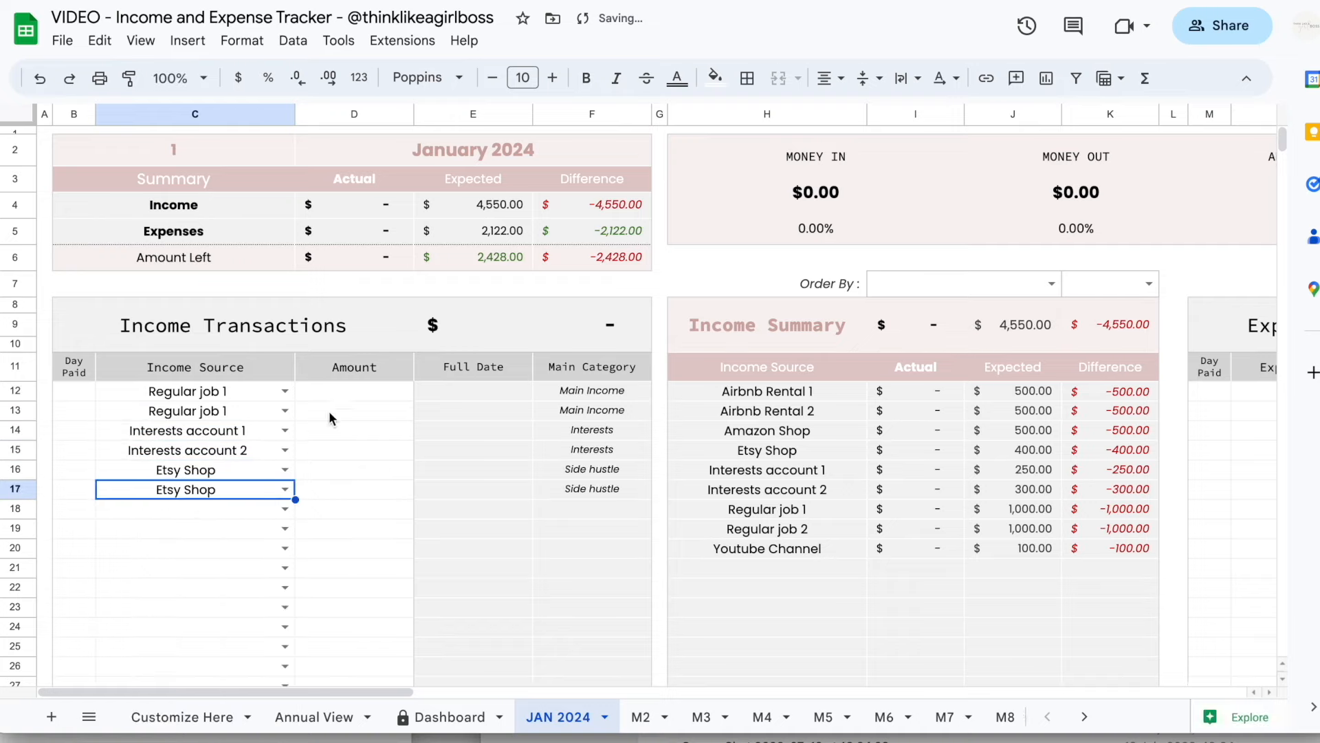
Order the Income Summary table by Expected in descending order (DESC).
left_click(344, 392)
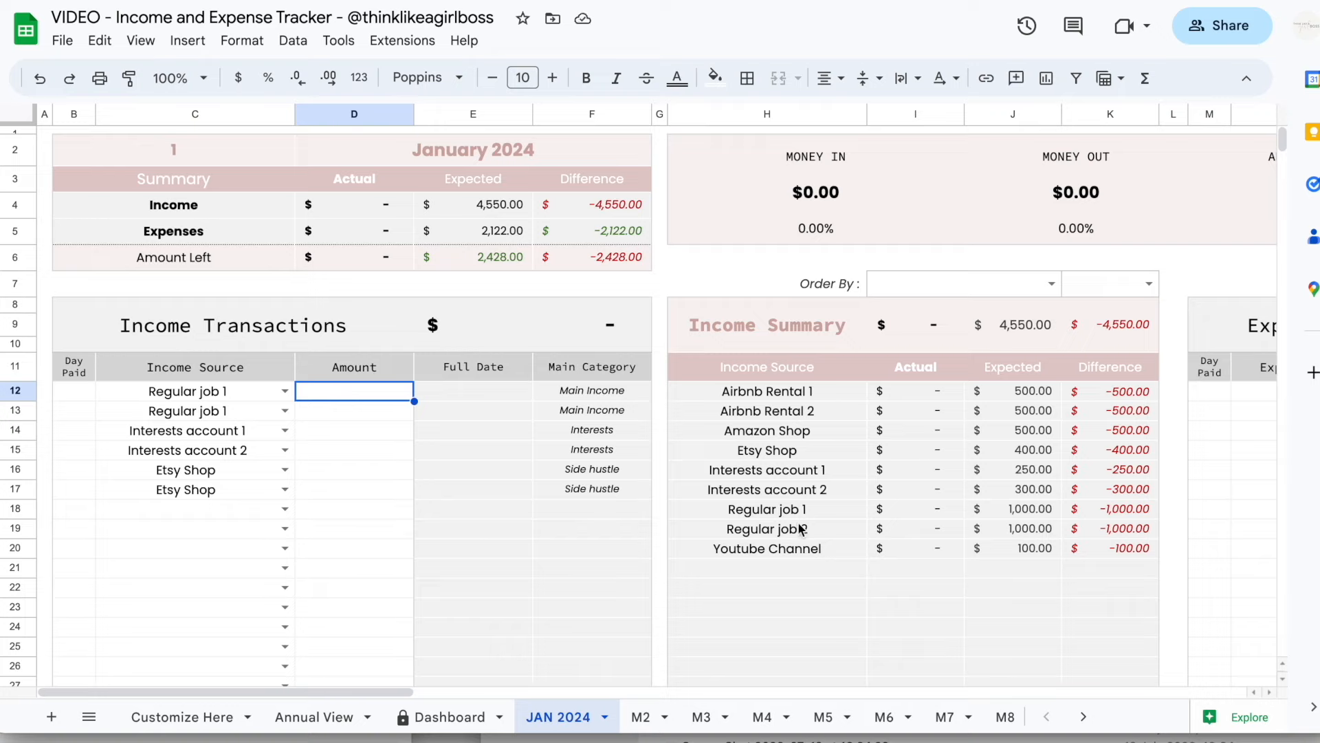
left_click_drag(781, 517, 1017, 510)
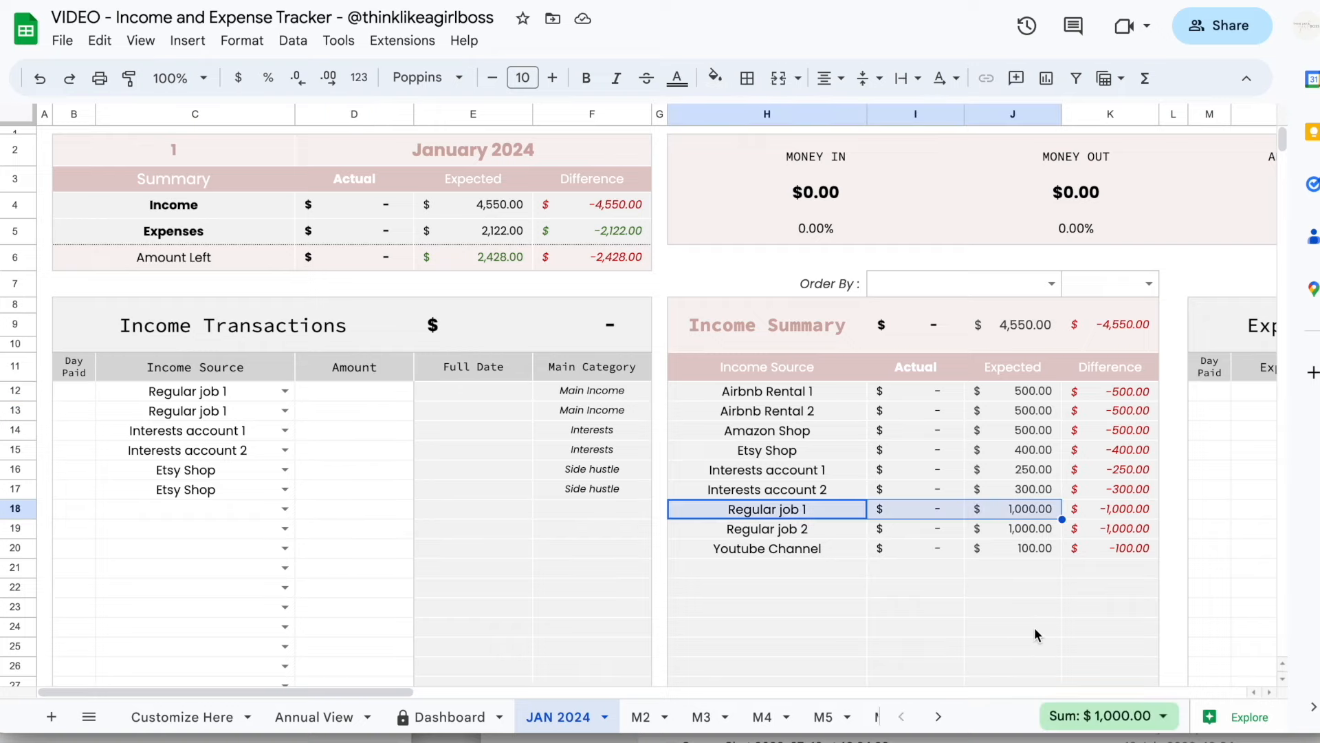
left_click_drag(1027, 402, 1023, 544)
left_click(878, 570)
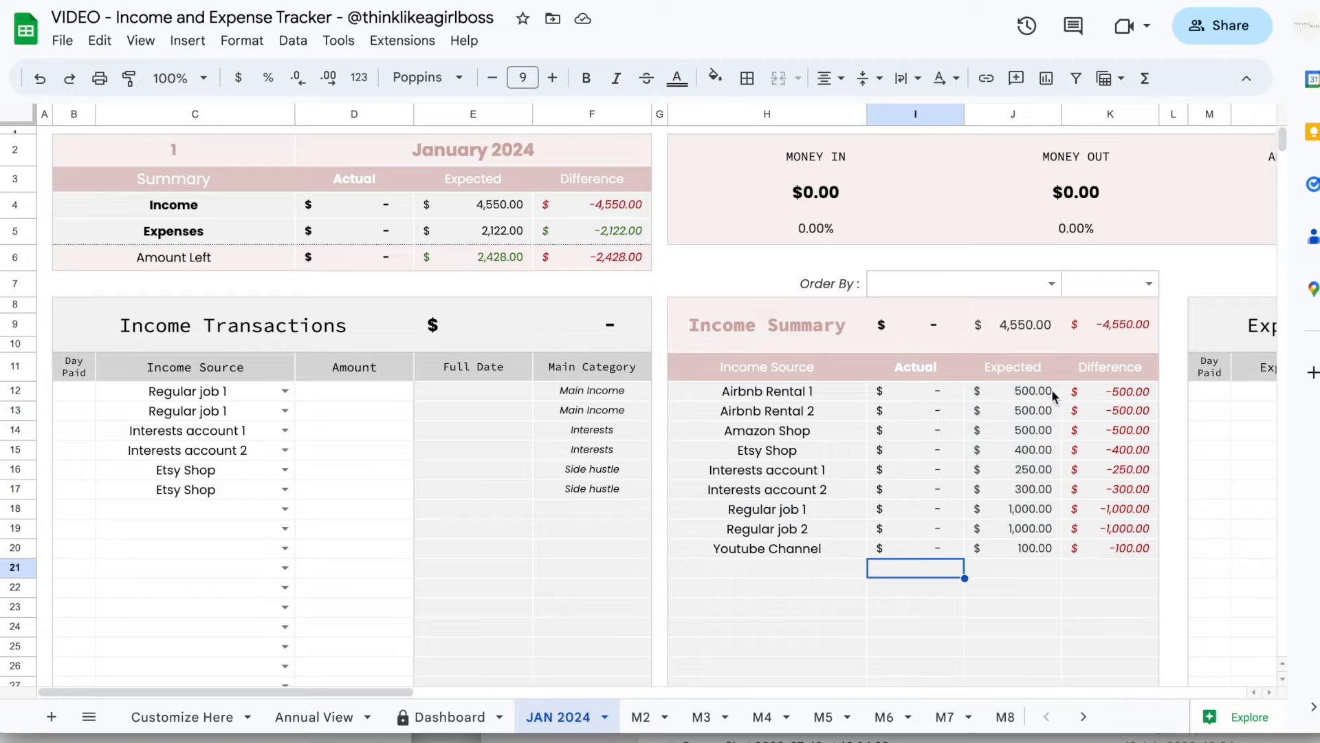
left_click(1050, 285)
left_click(941, 338)
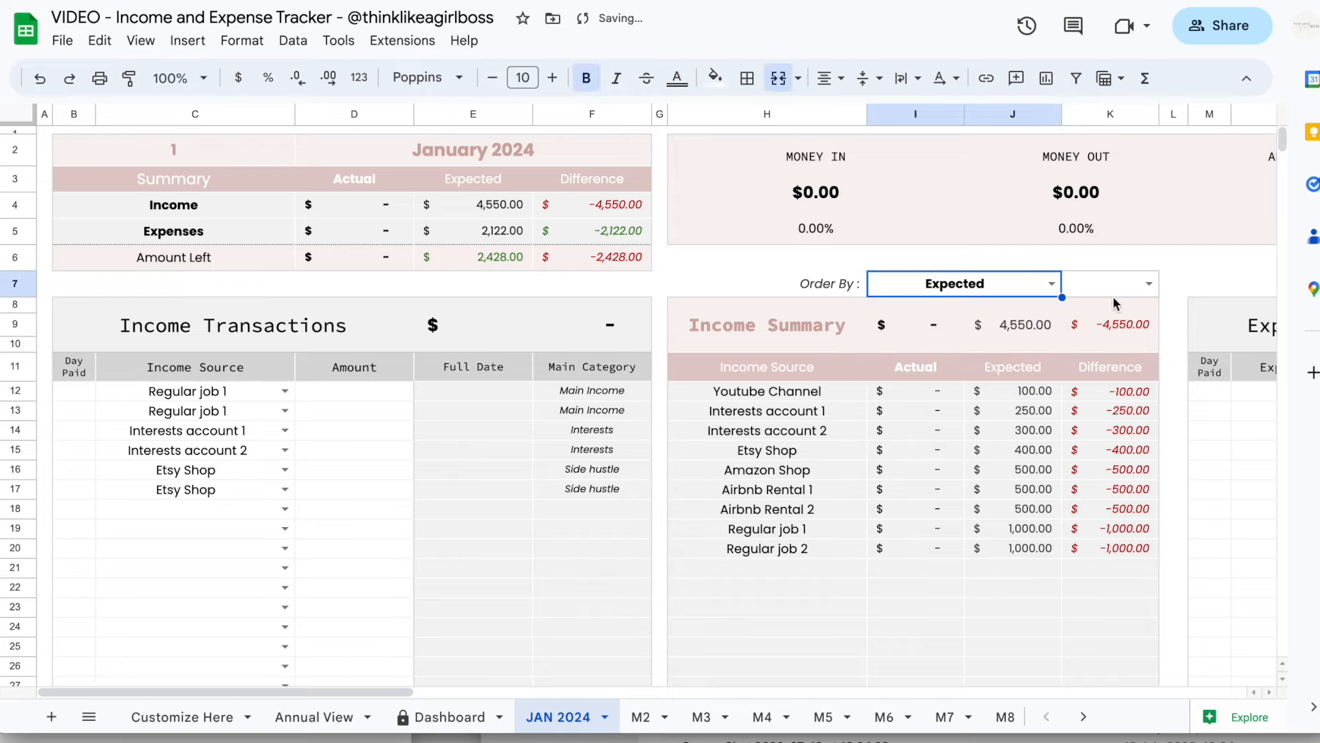
left_click(1149, 289)
left_click(1115, 341)
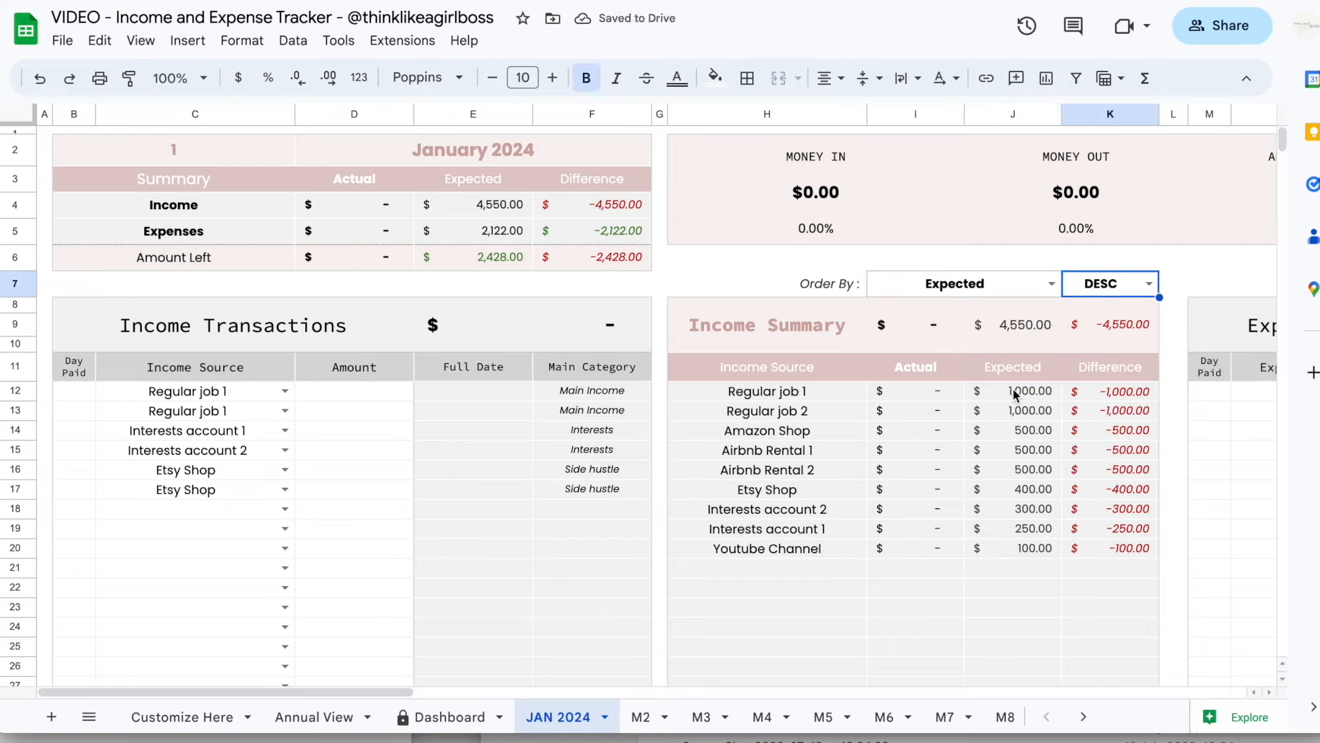
left_click_drag(1013, 394, 1013, 530)
left_click(994, 576)
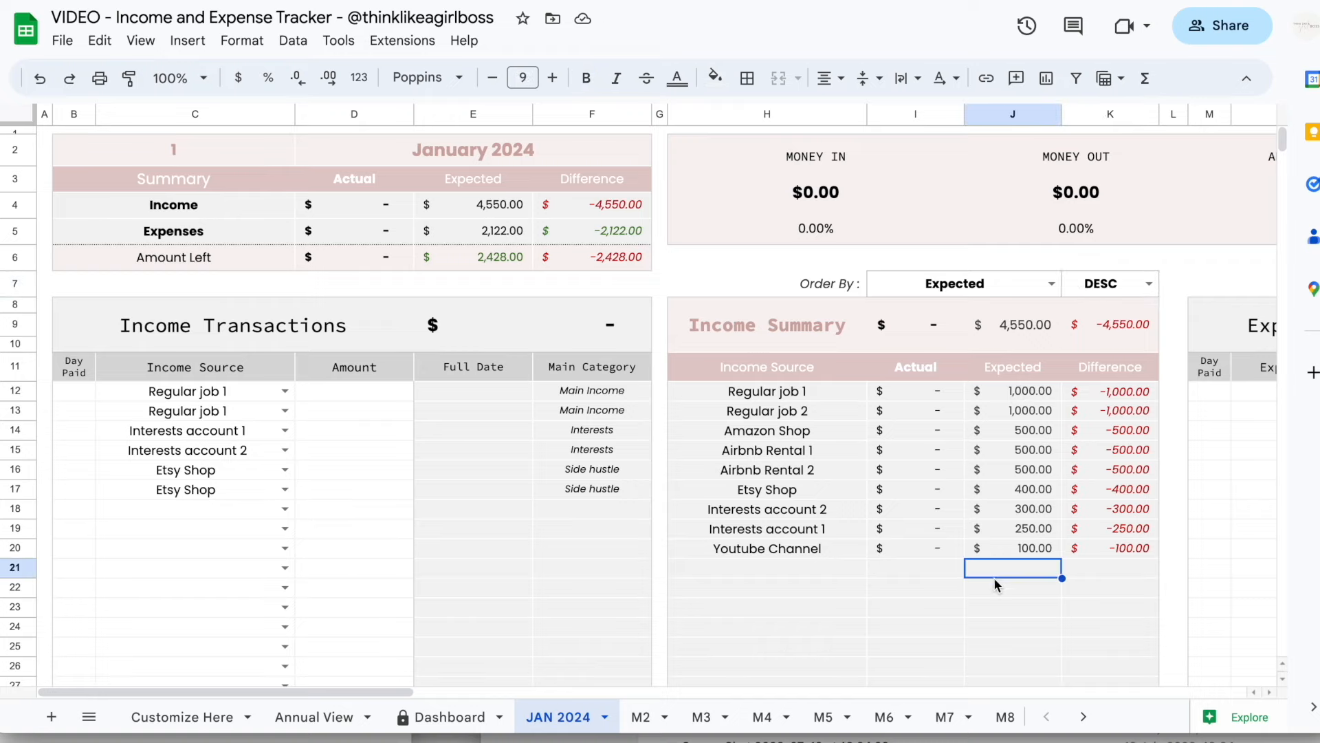
Enter an amount of 500 for each Regular job 1 transaction and check its actual, expected and difference values in the Income Summary.
left_click(328, 390)
type("500")
key("Return")
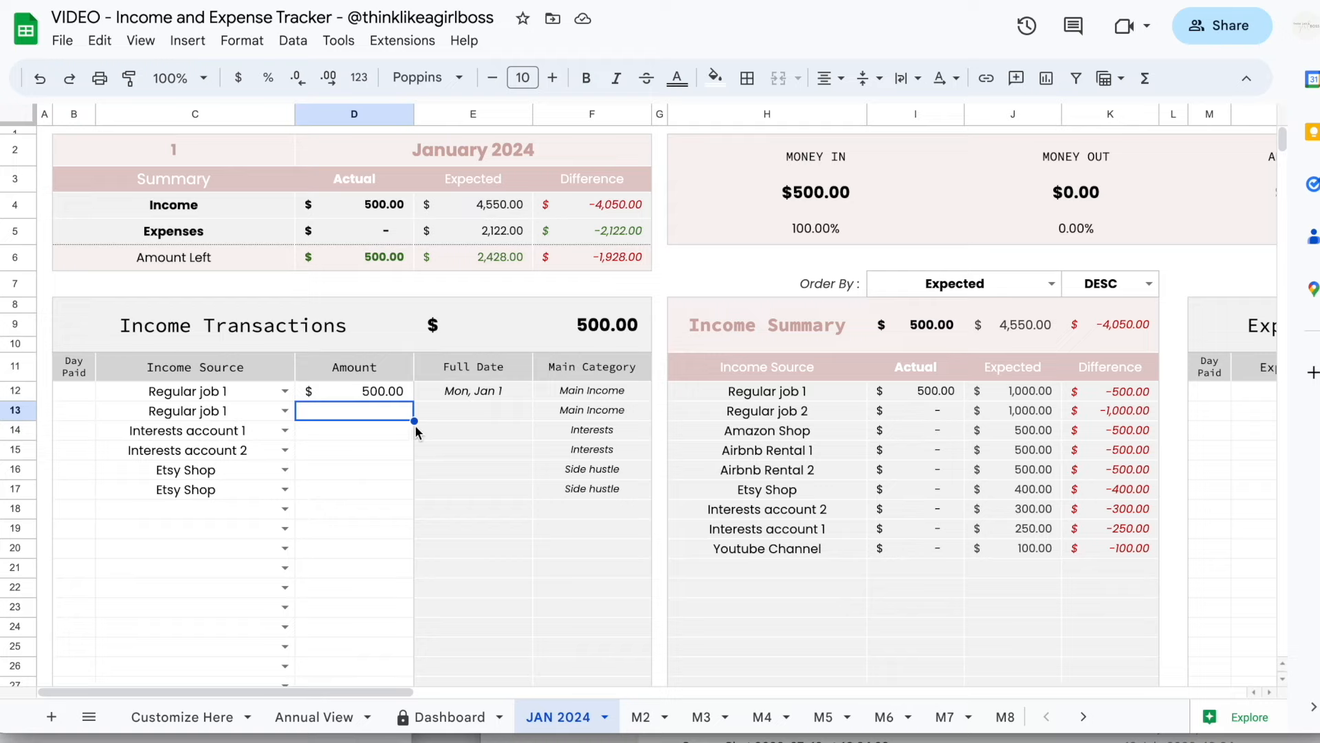
type("500")
key("Return")
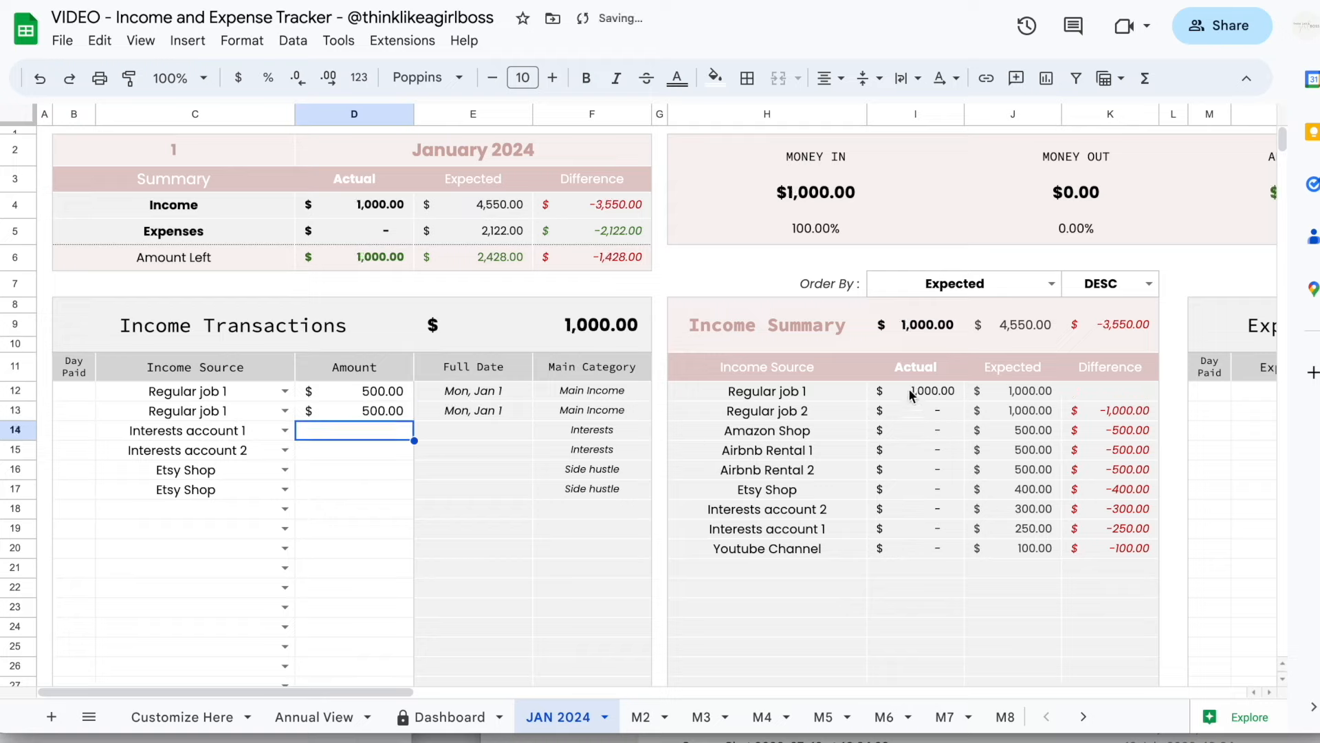
left_click(911, 395)
left_click_drag(389, 392, 395, 413)
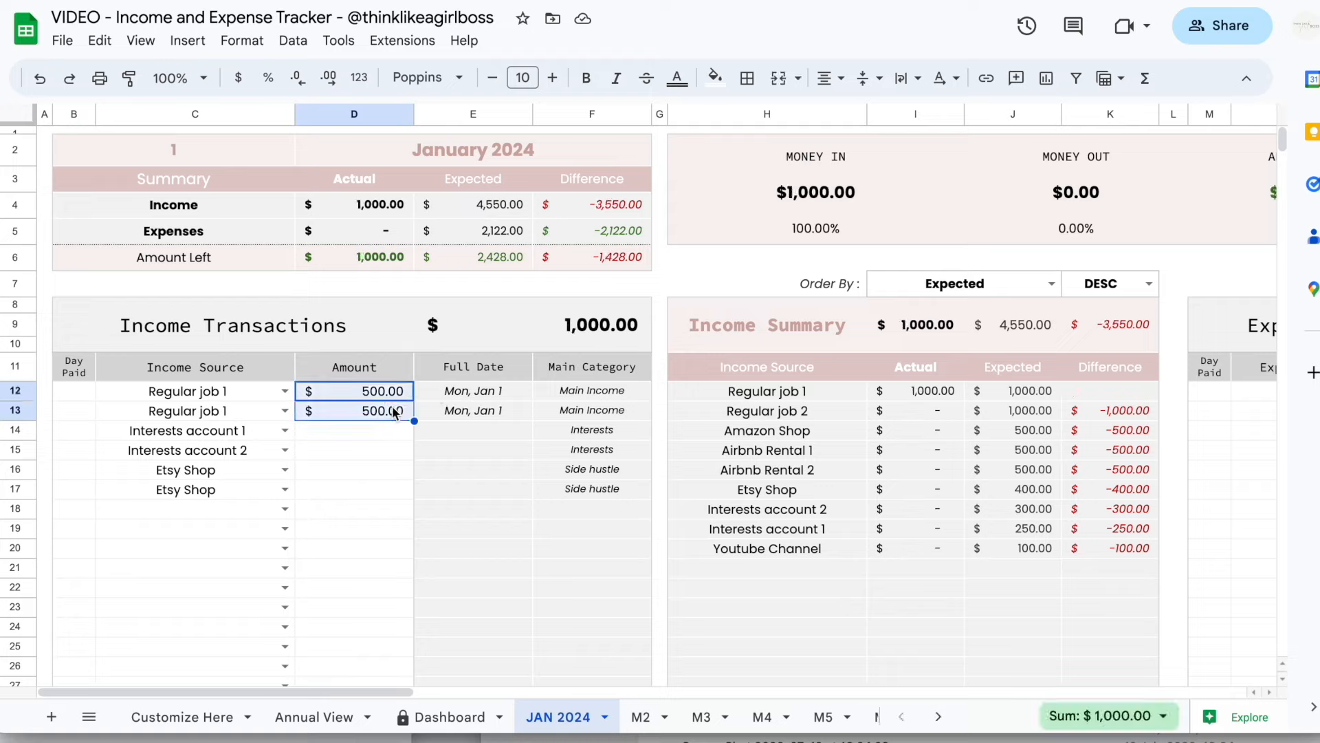
left_click(1037, 394)
left_click(1084, 393)
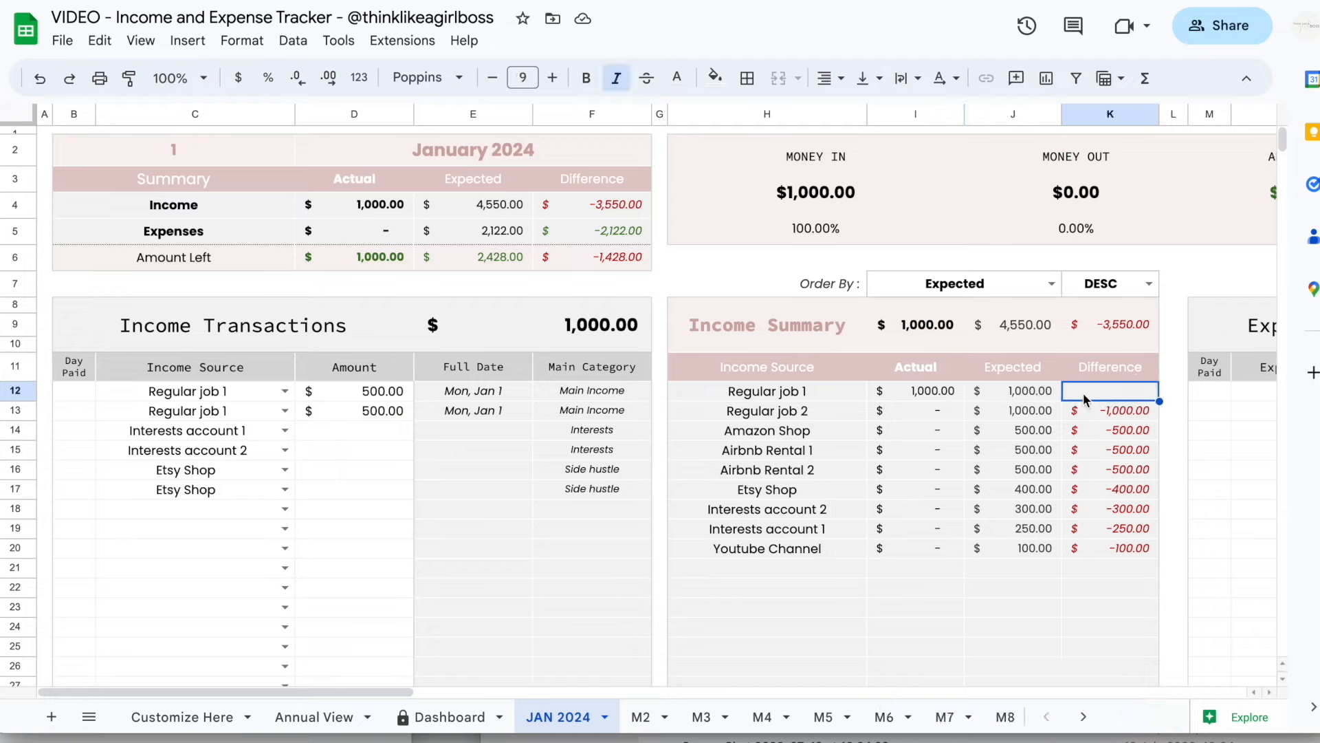
Enter an amount of 249 for the Interests account 1 transaction and check its difference in the Income Summary.
left_click(365, 432)
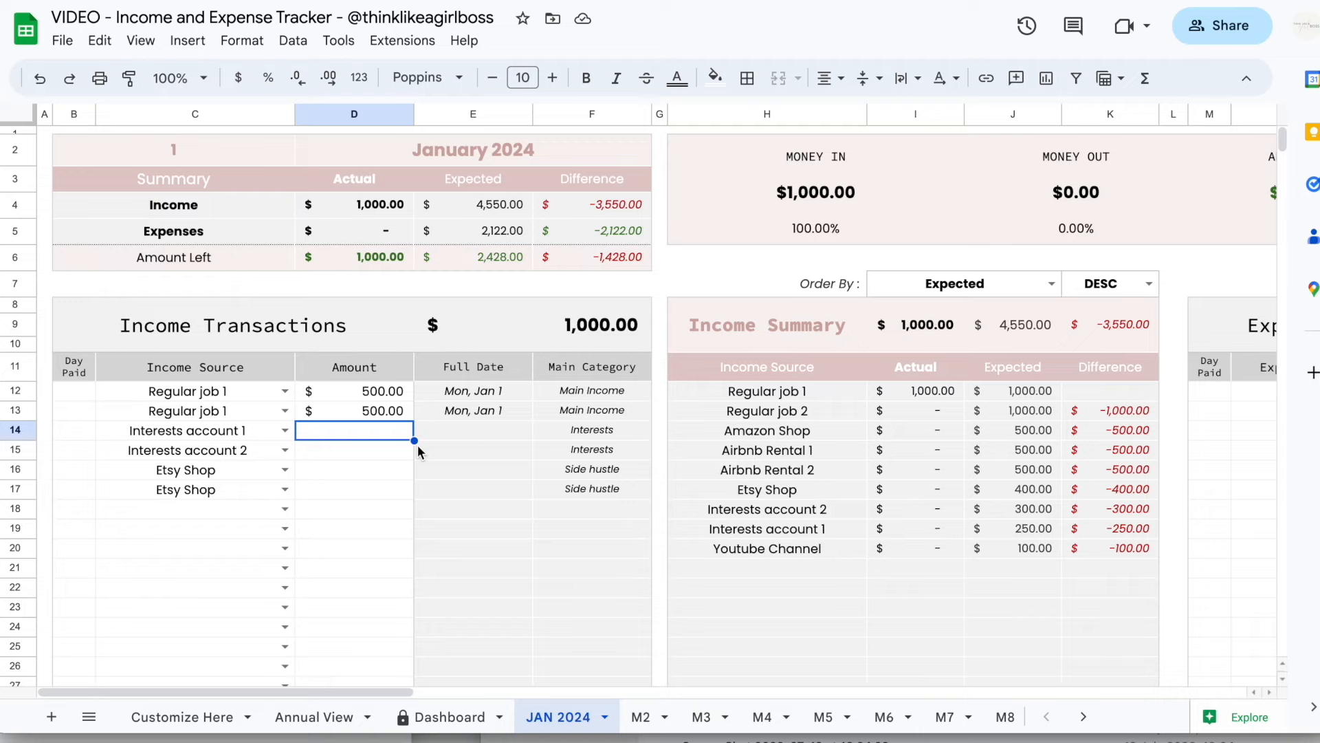
type("249")
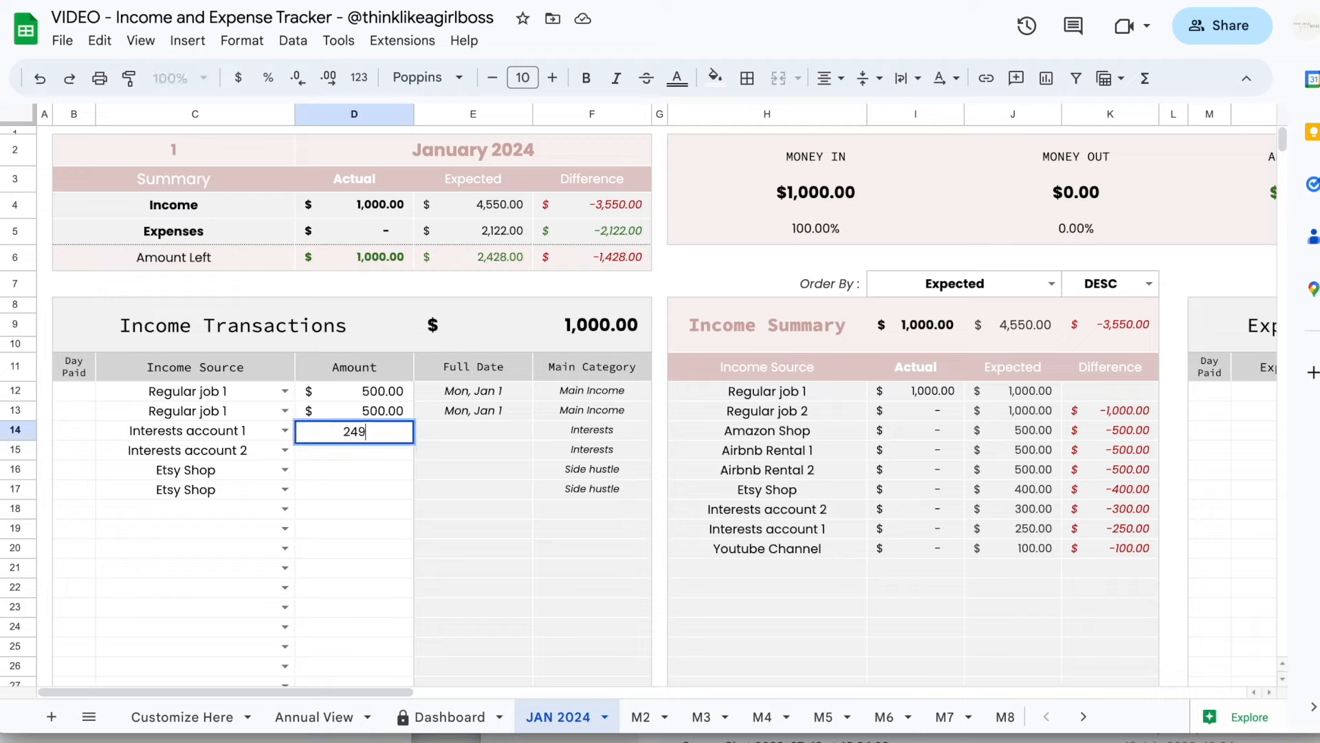
key("Return")
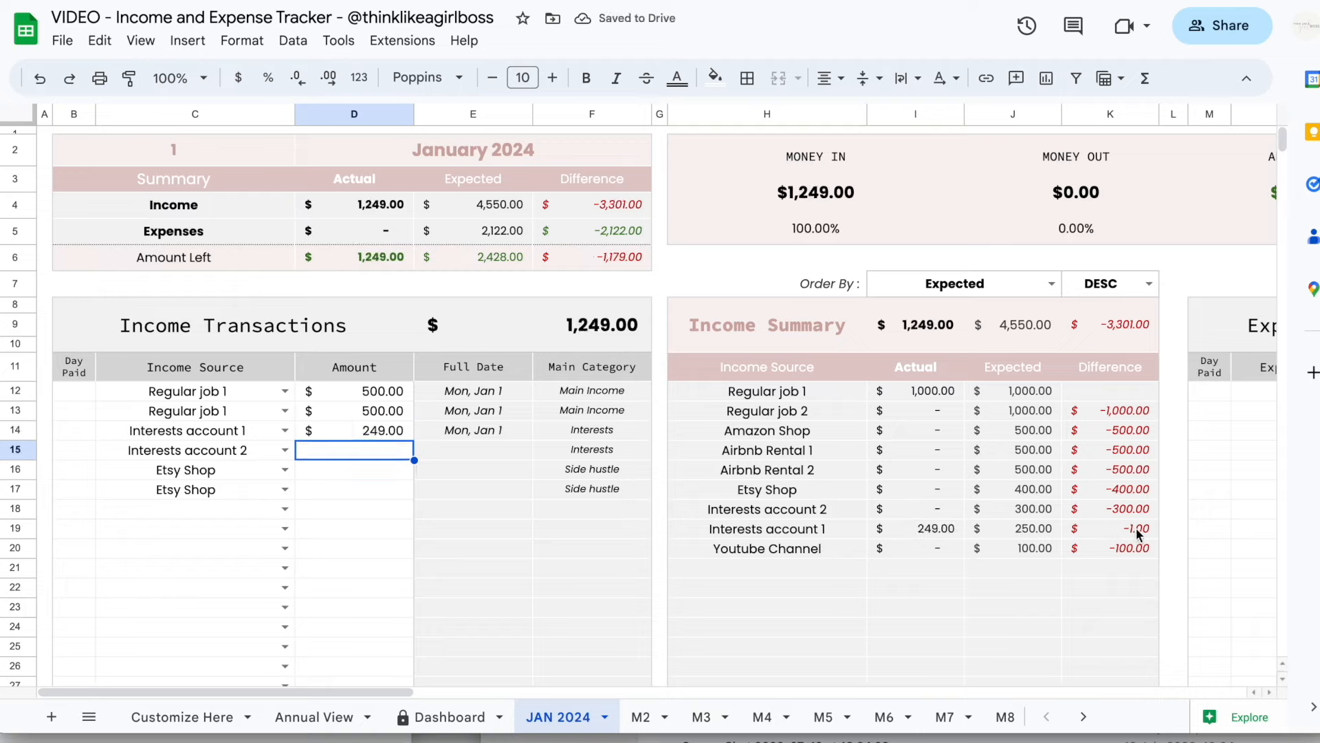
left_click(1136, 530)
Enter an amount of 400 for the Interests account 2 transaction and check the actual income totals.
left_click(374, 450)
type("400")
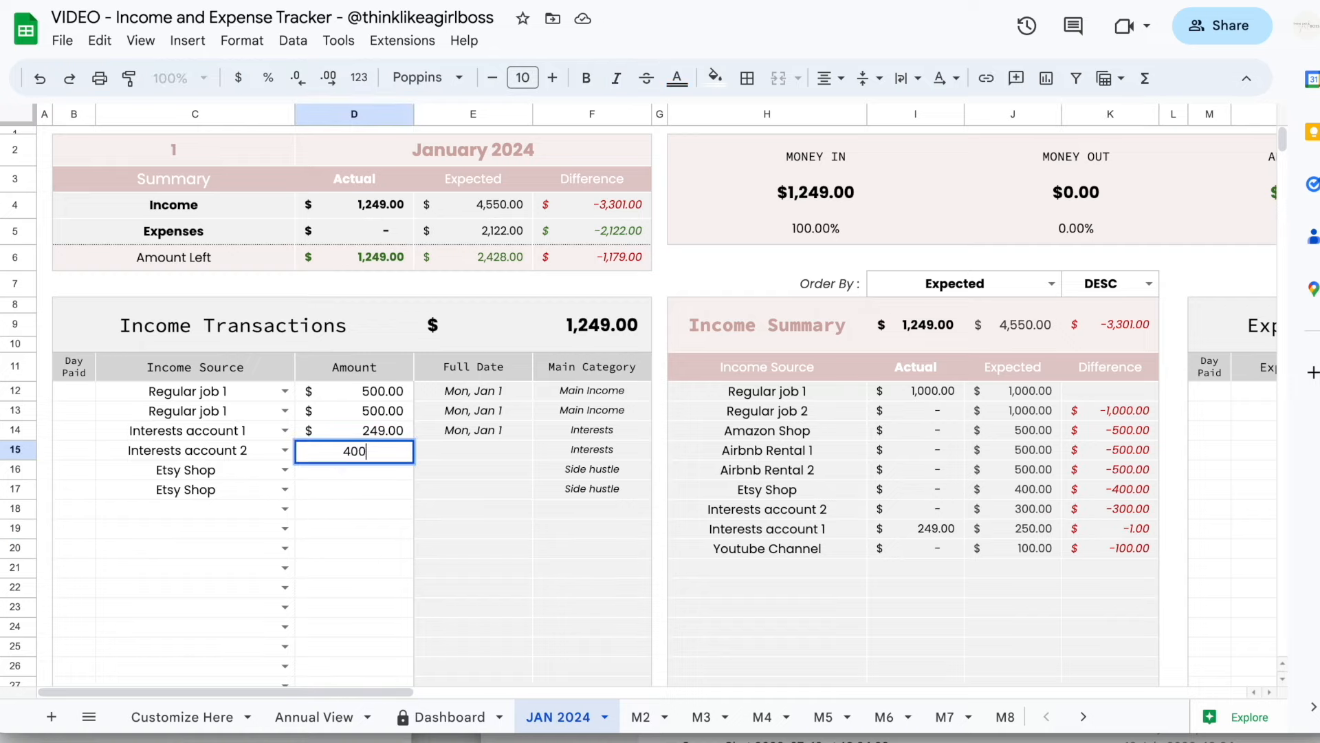
key("Return")
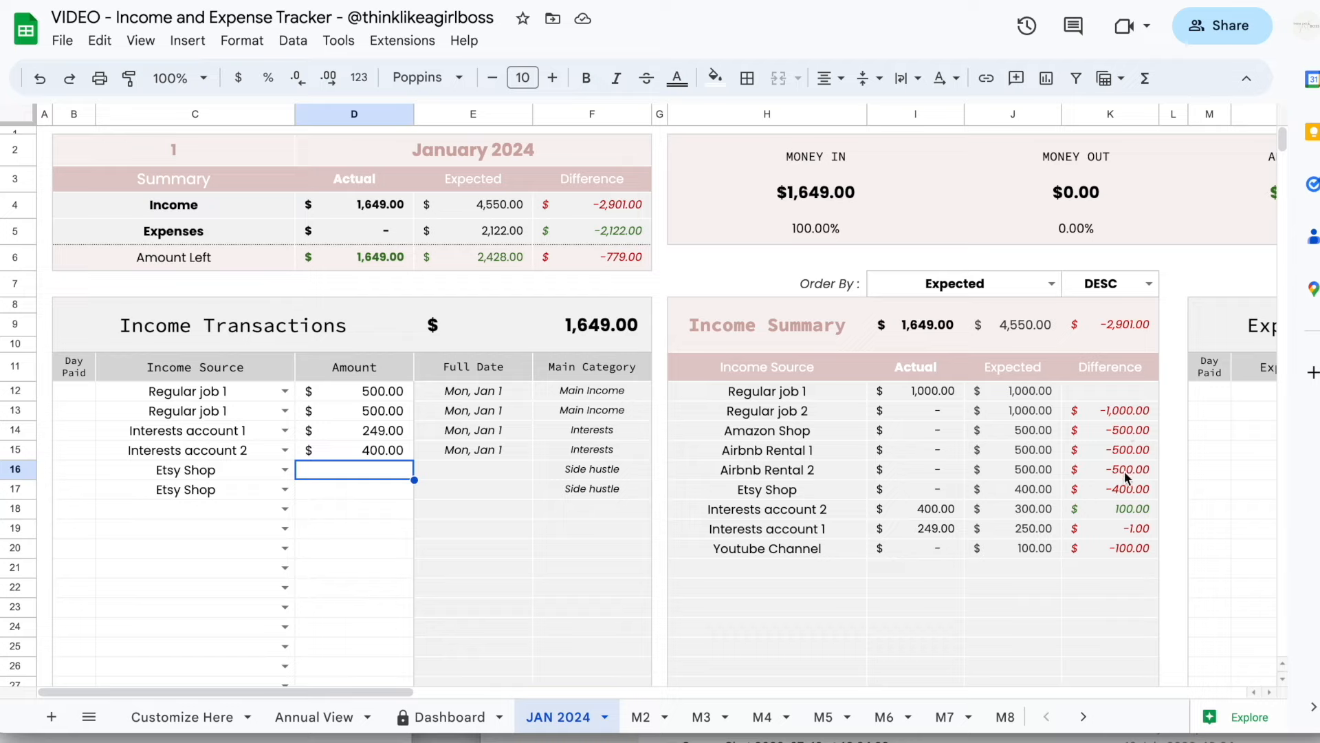
left_click(594, 323)
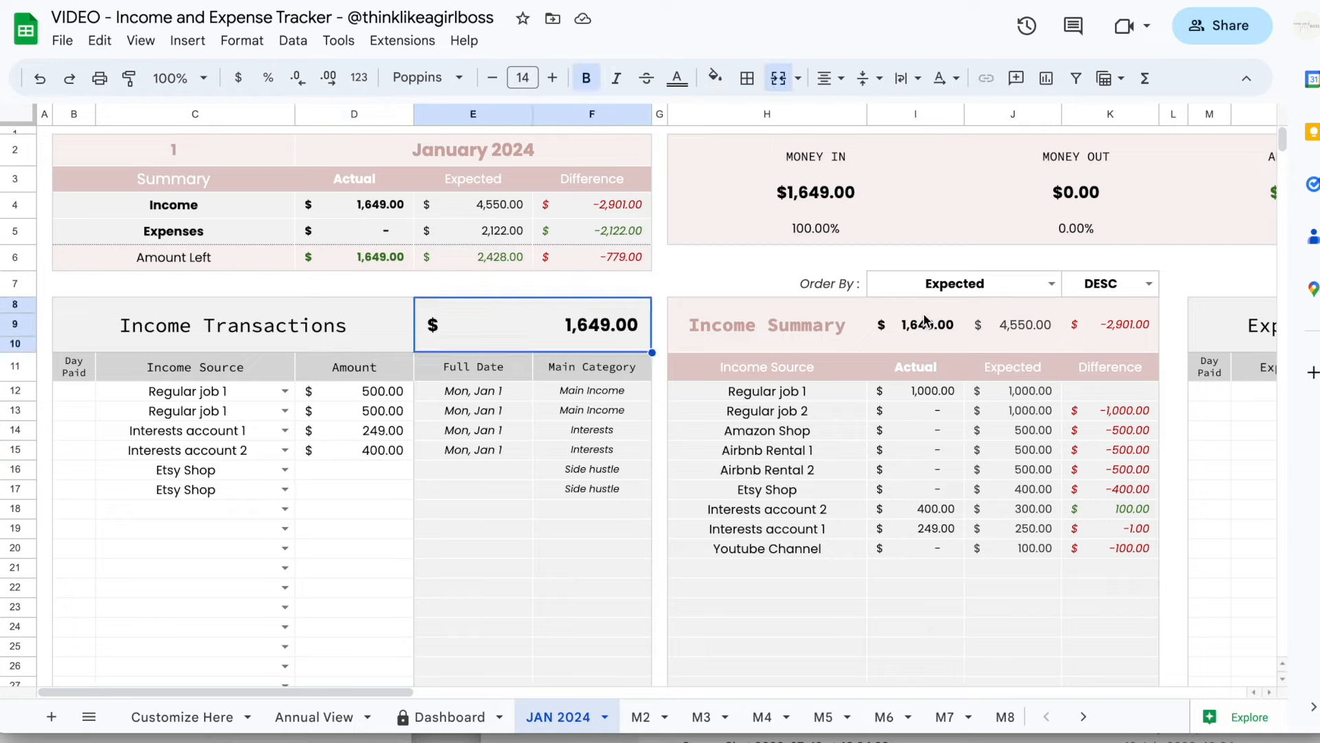
left_click(923, 321)
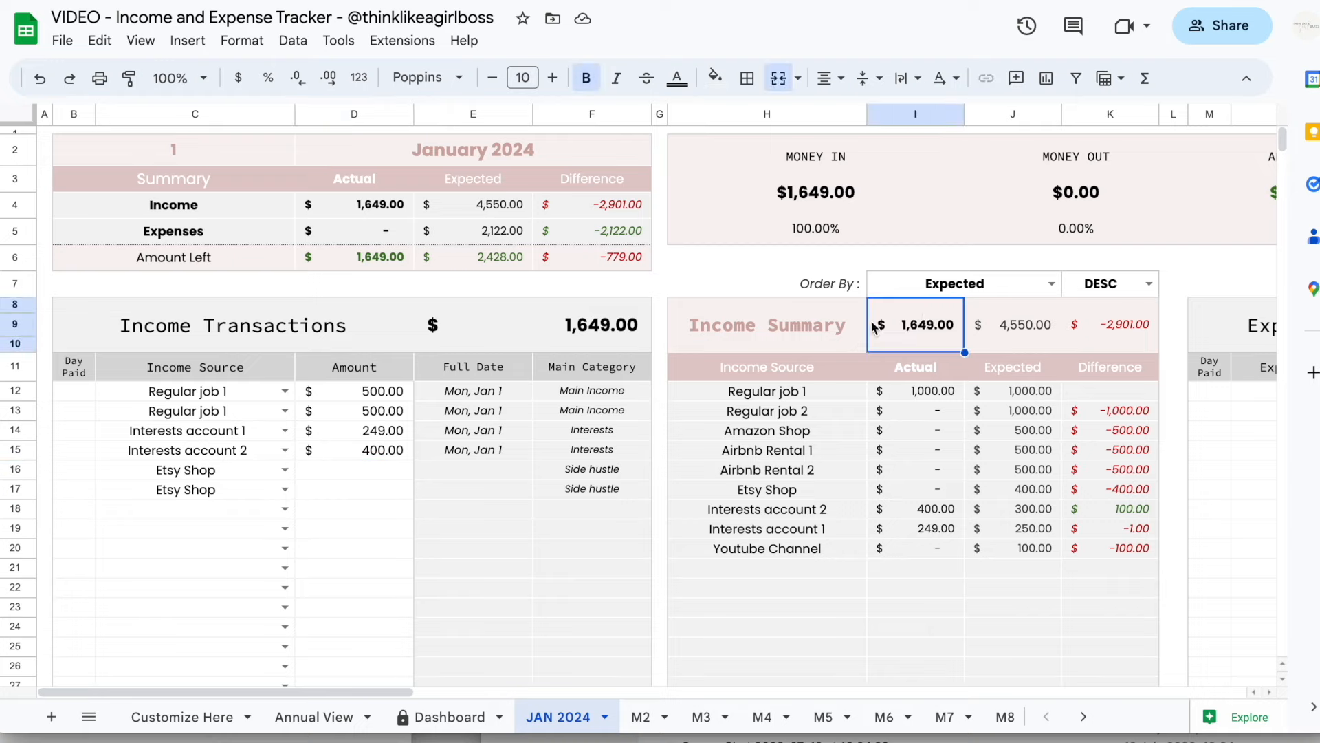
Enter an amount of 25 for each of the two Etsy Shop transactions.
left_click(382, 473)
type("25")
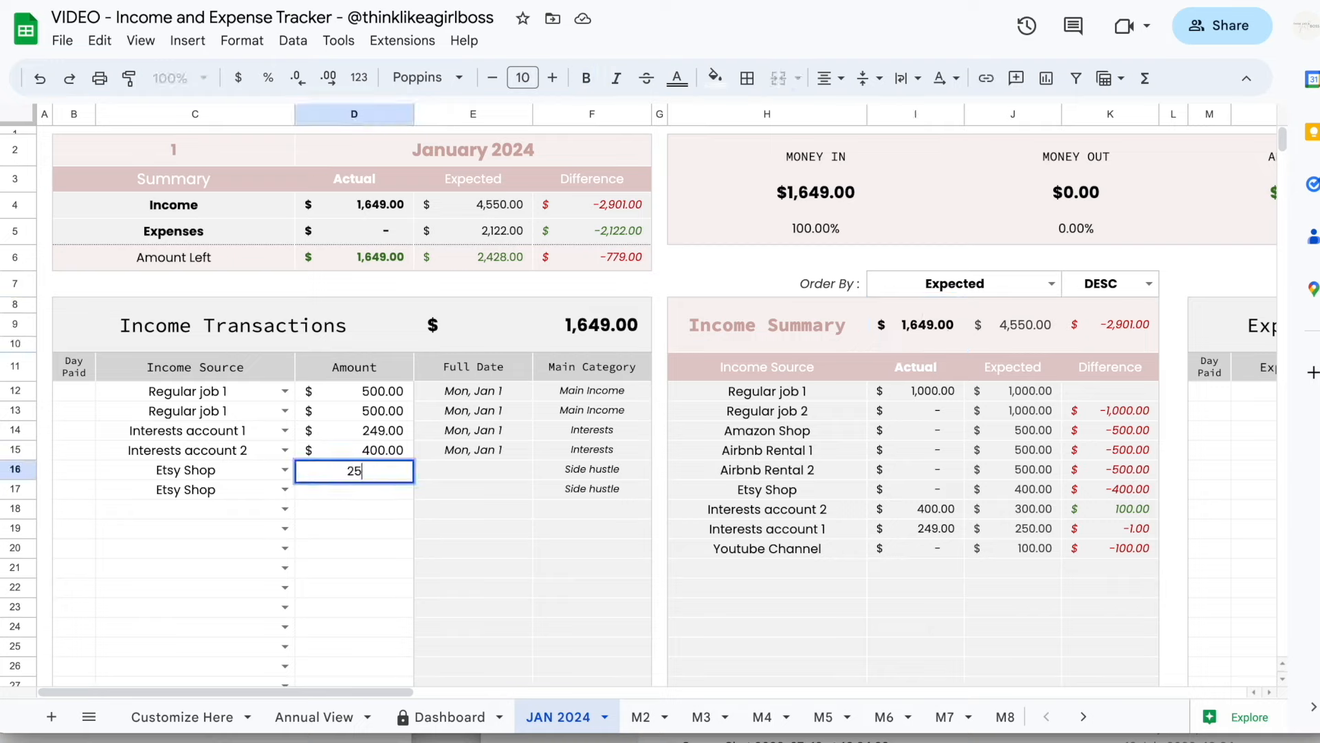
key("Return")
type("25")
key("Return")
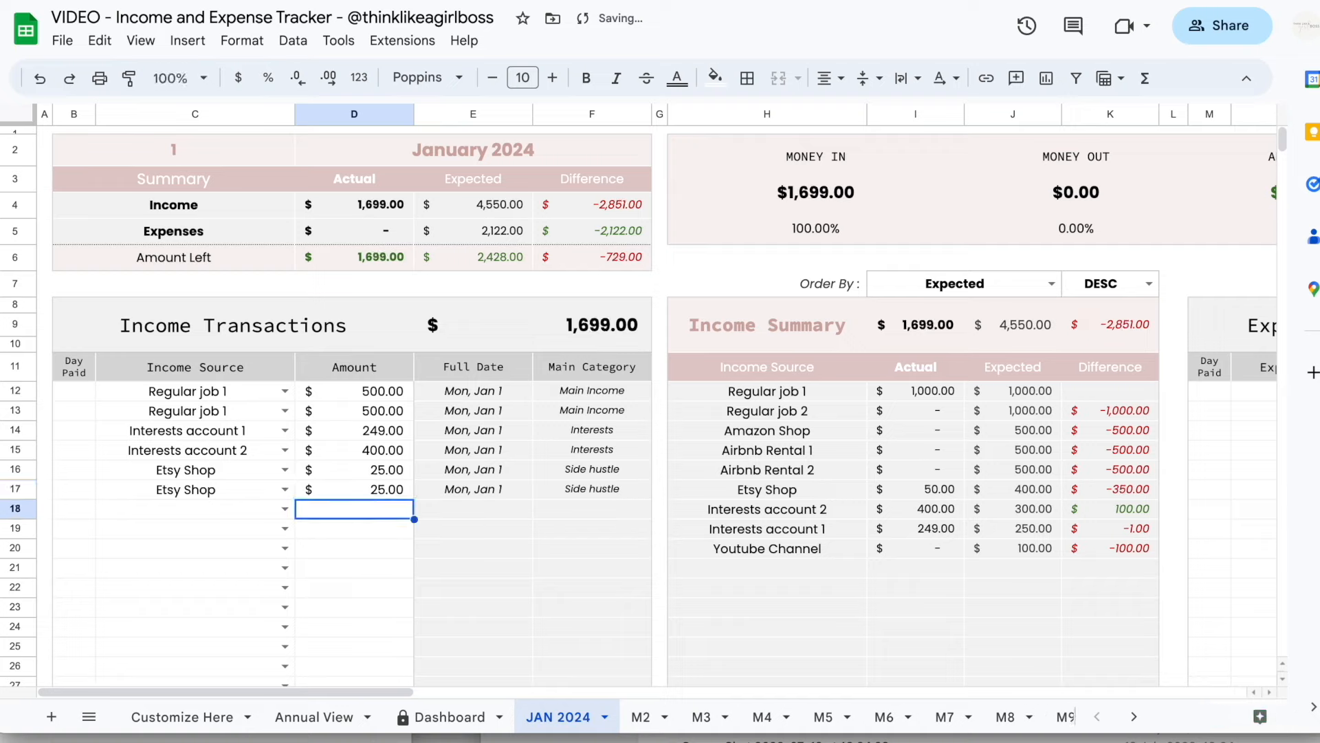
Enter an amount of 67 in the row below the Etsy Shop transactions without assigning an income source.
left_click(284, 509)
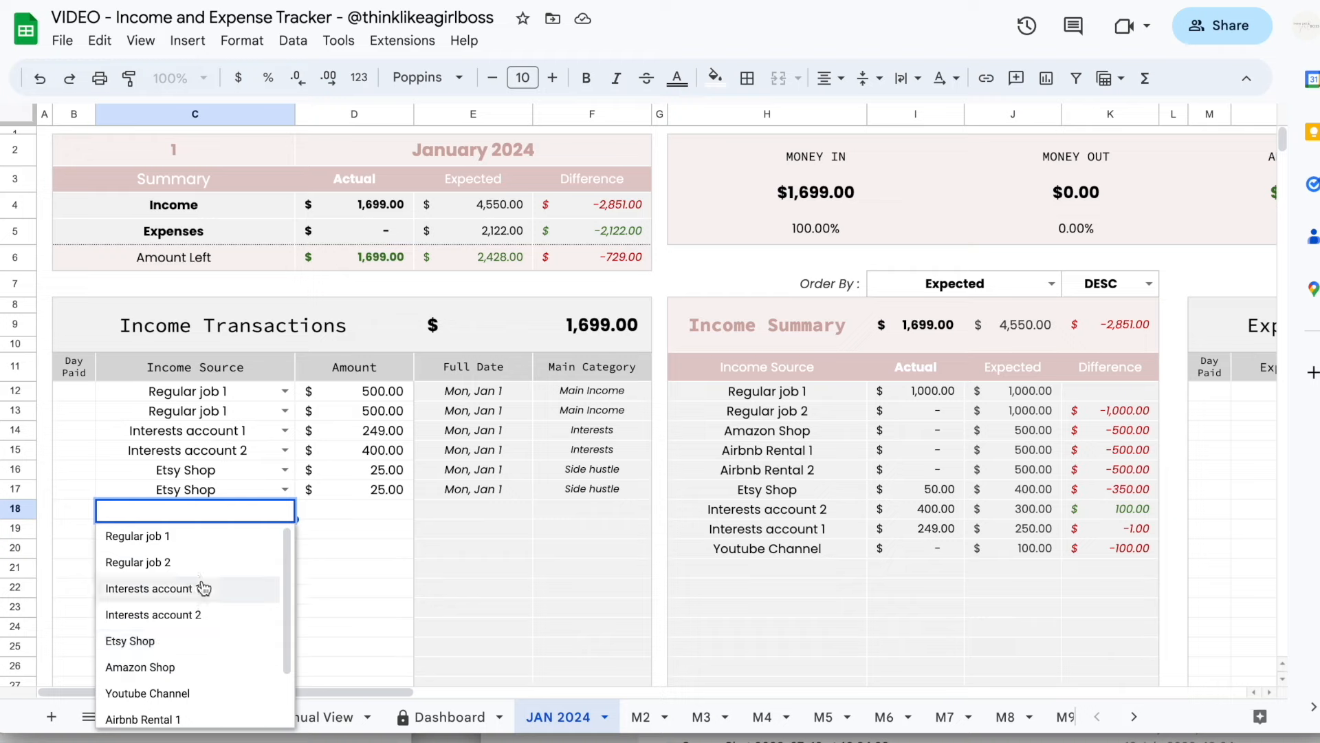
left_click(341, 509)
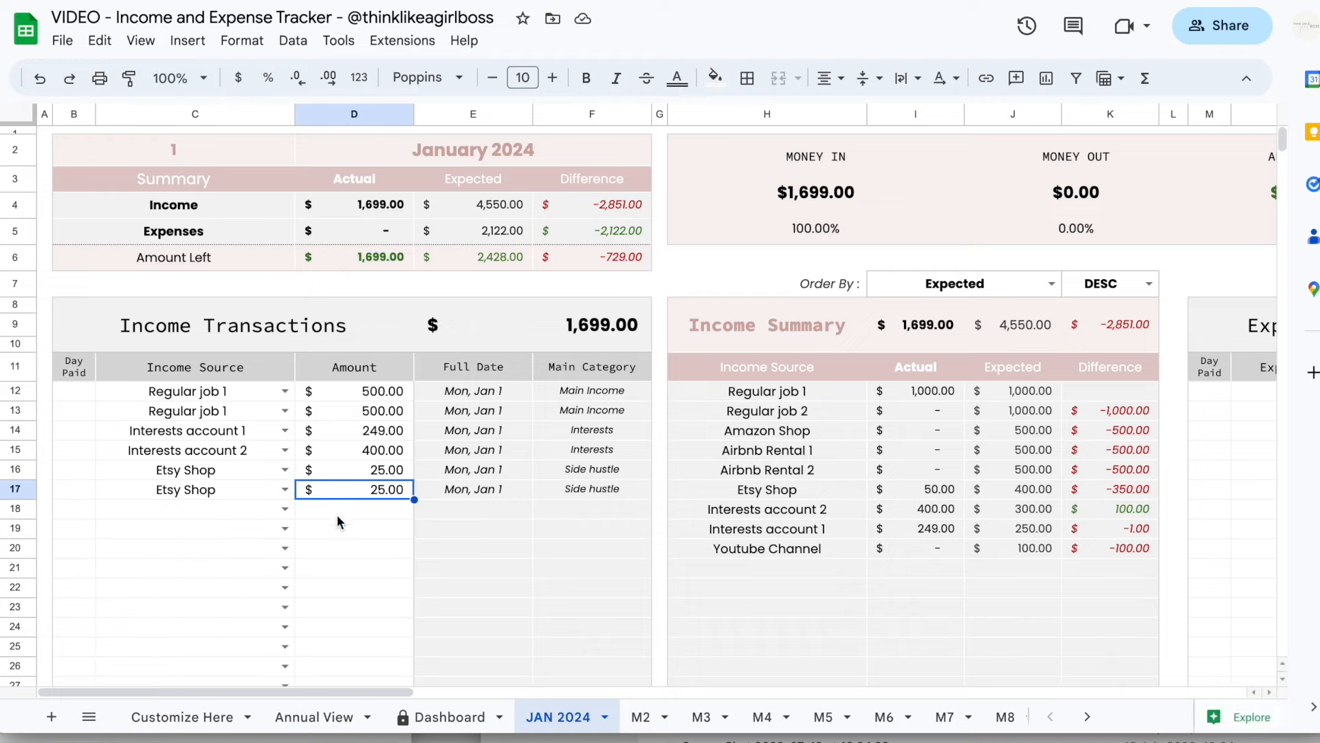
type("67")
key("Return")
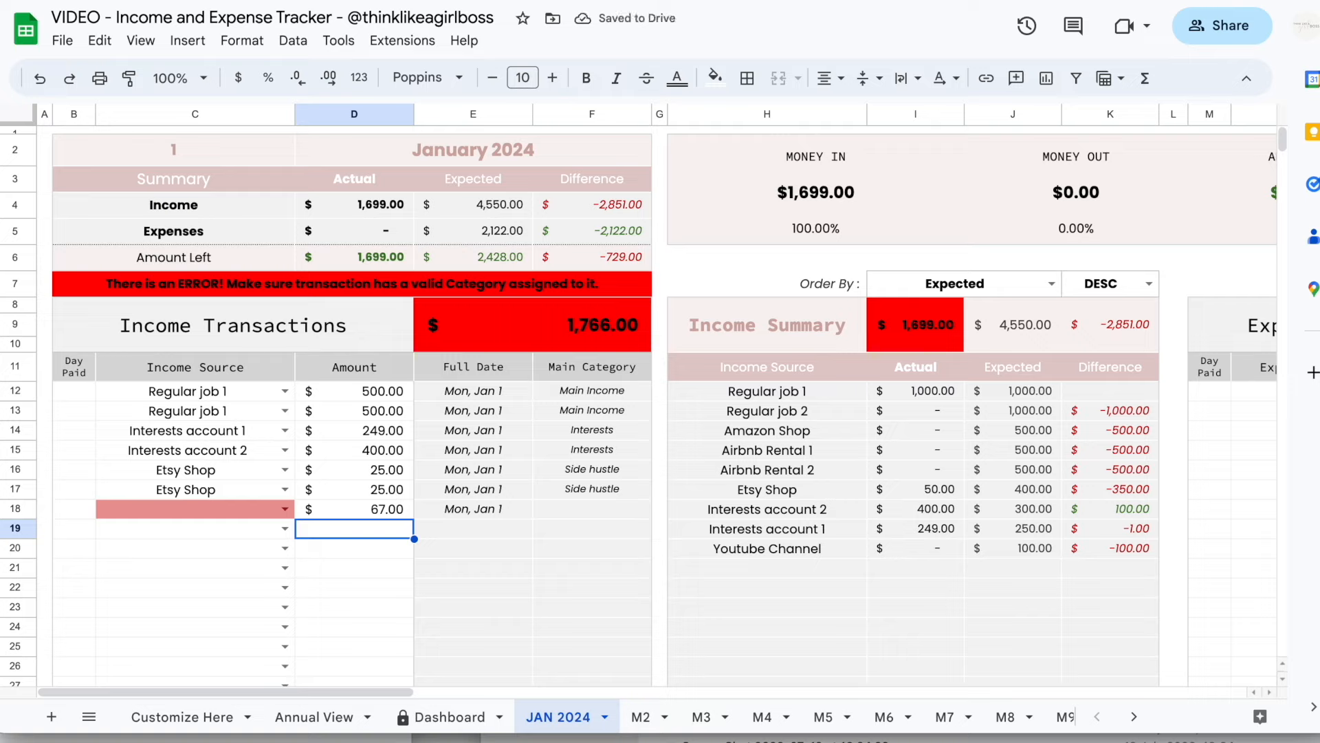
left_click(363, 590)
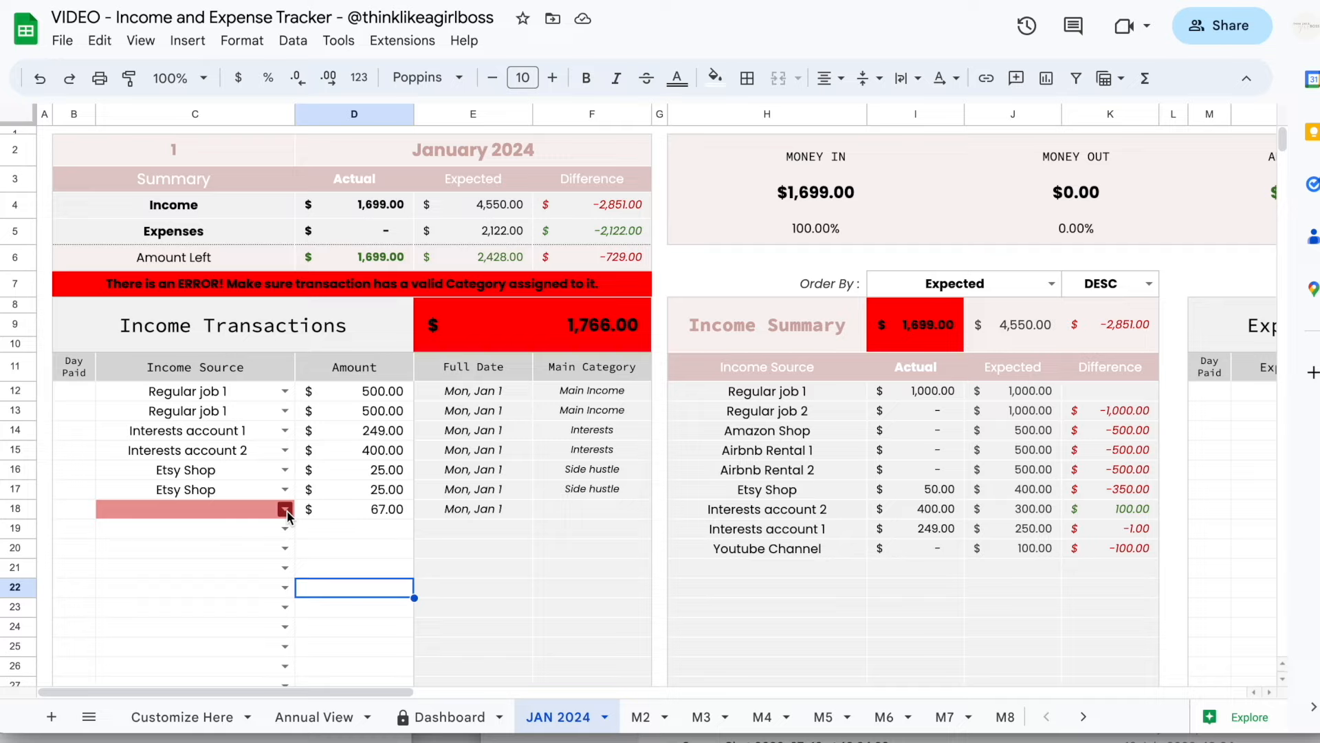
left_click(356, 515)
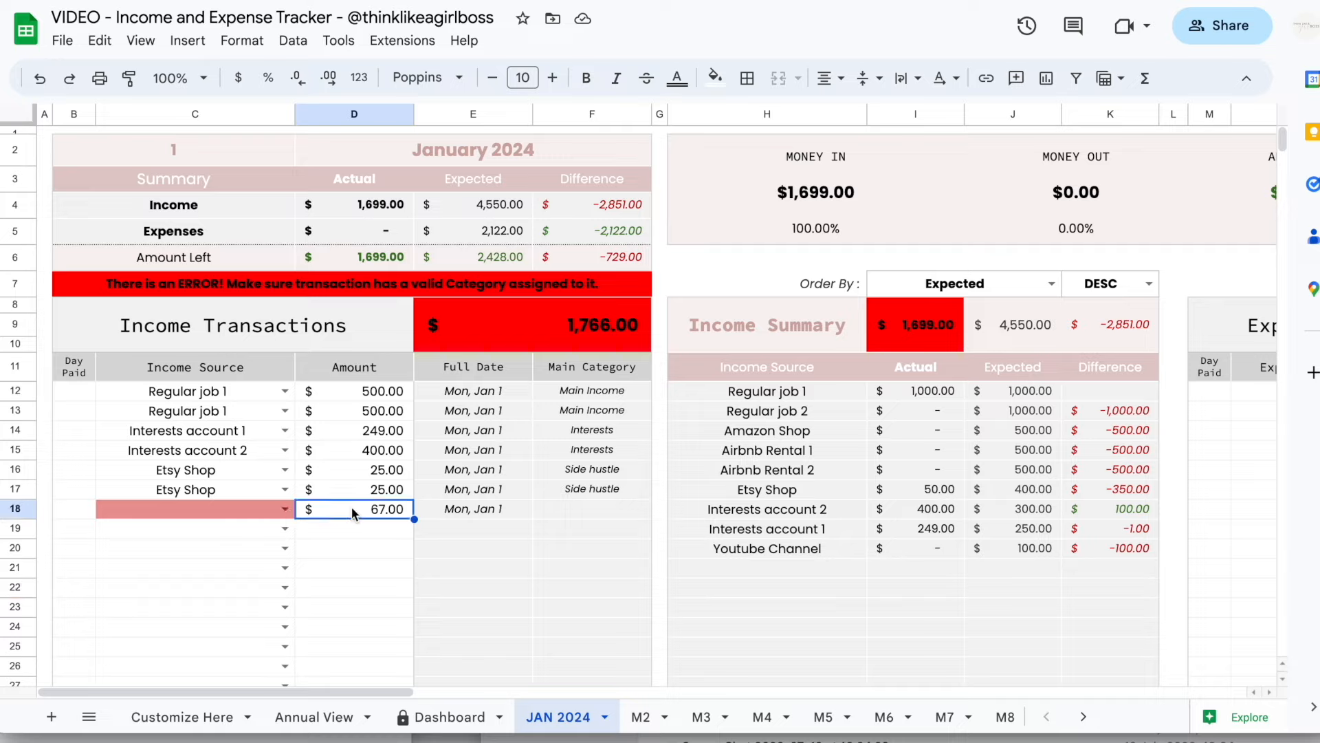
Assign Regular job 2 as the income source of the 67 transaction and clear it again.
left_click(286, 509)
left_click(198, 563)
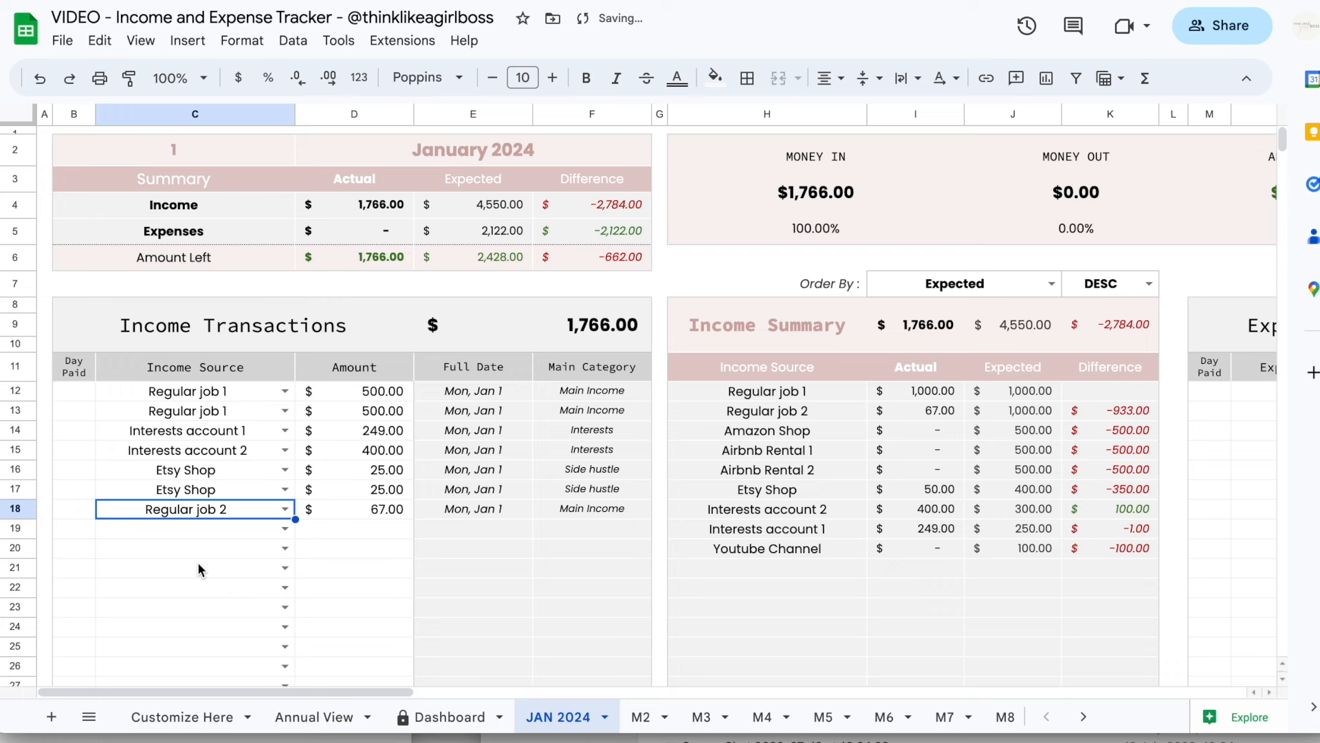
key("Delete")
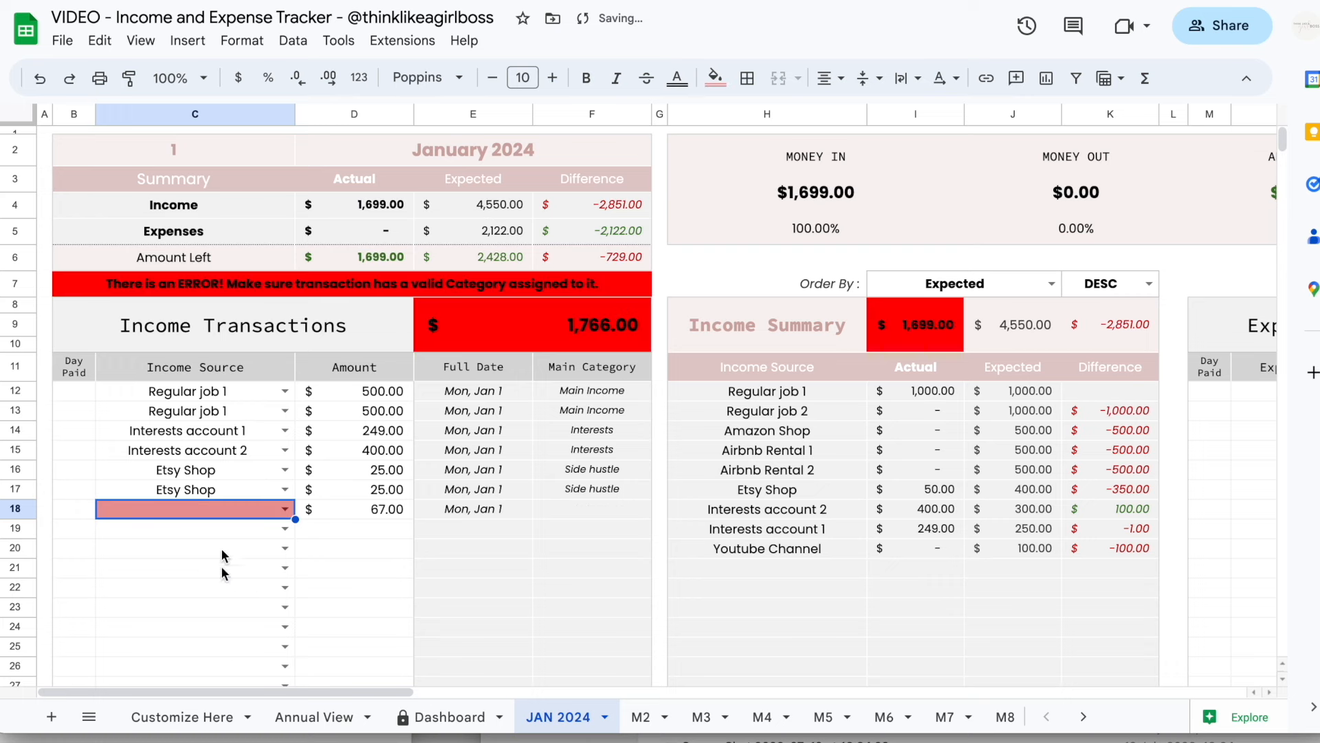
Assign Regular job 2 to the 67 transaction, checking the January heading in the Annual View before and after.
left_click(296, 716)
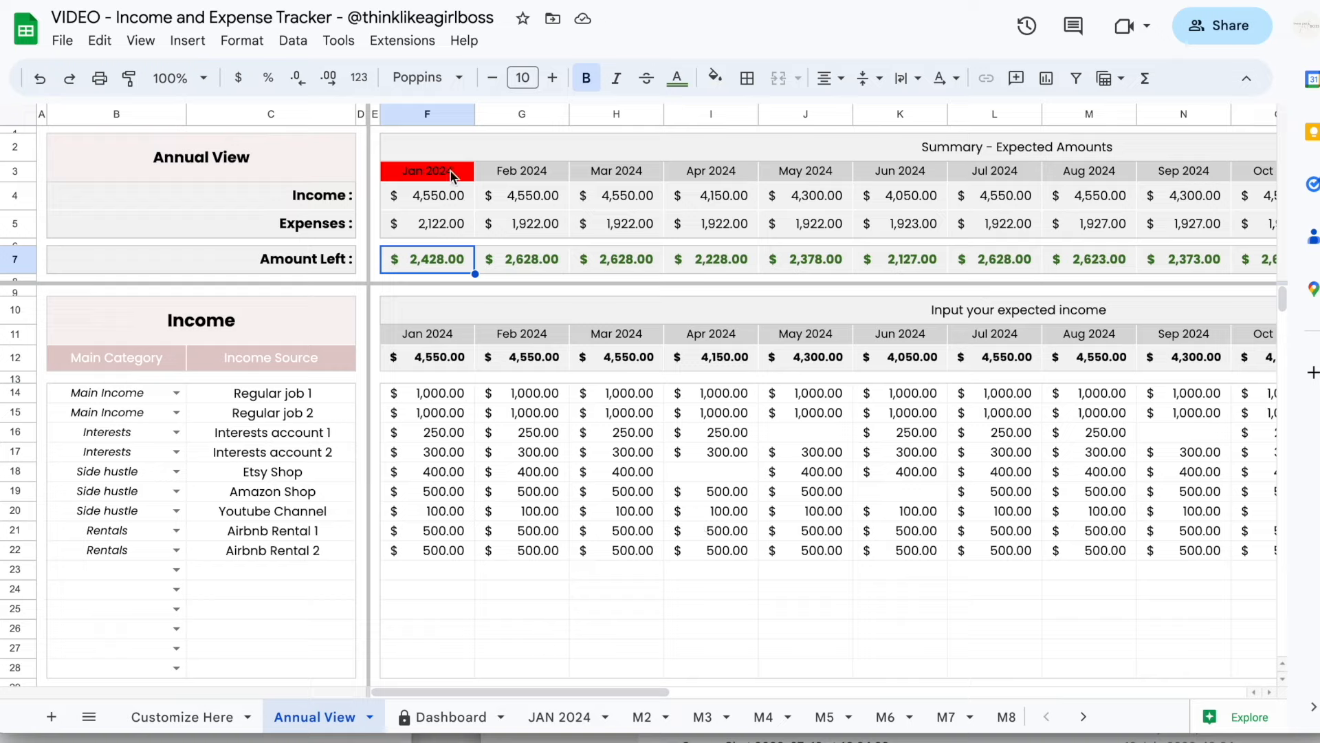
left_click(562, 717)
left_click(285, 510)
left_click(186, 576)
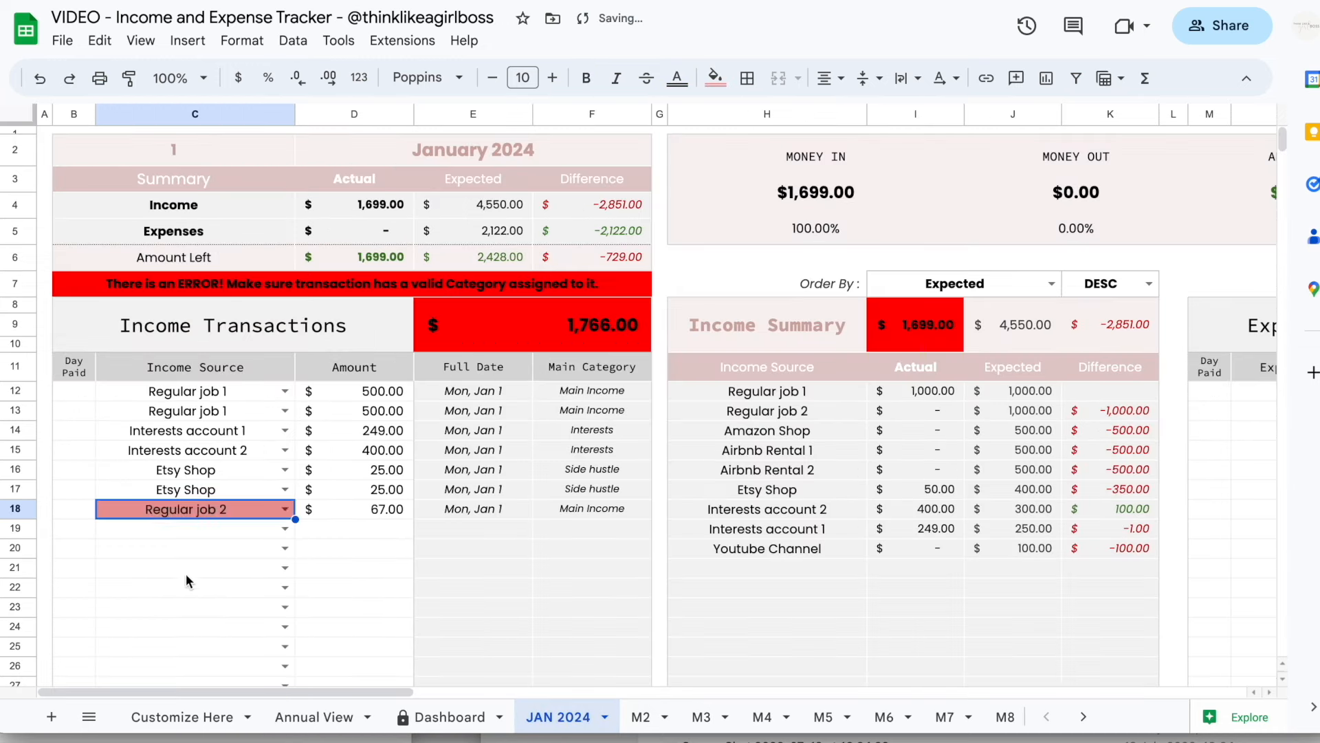
left_click(294, 719)
left_click(560, 717)
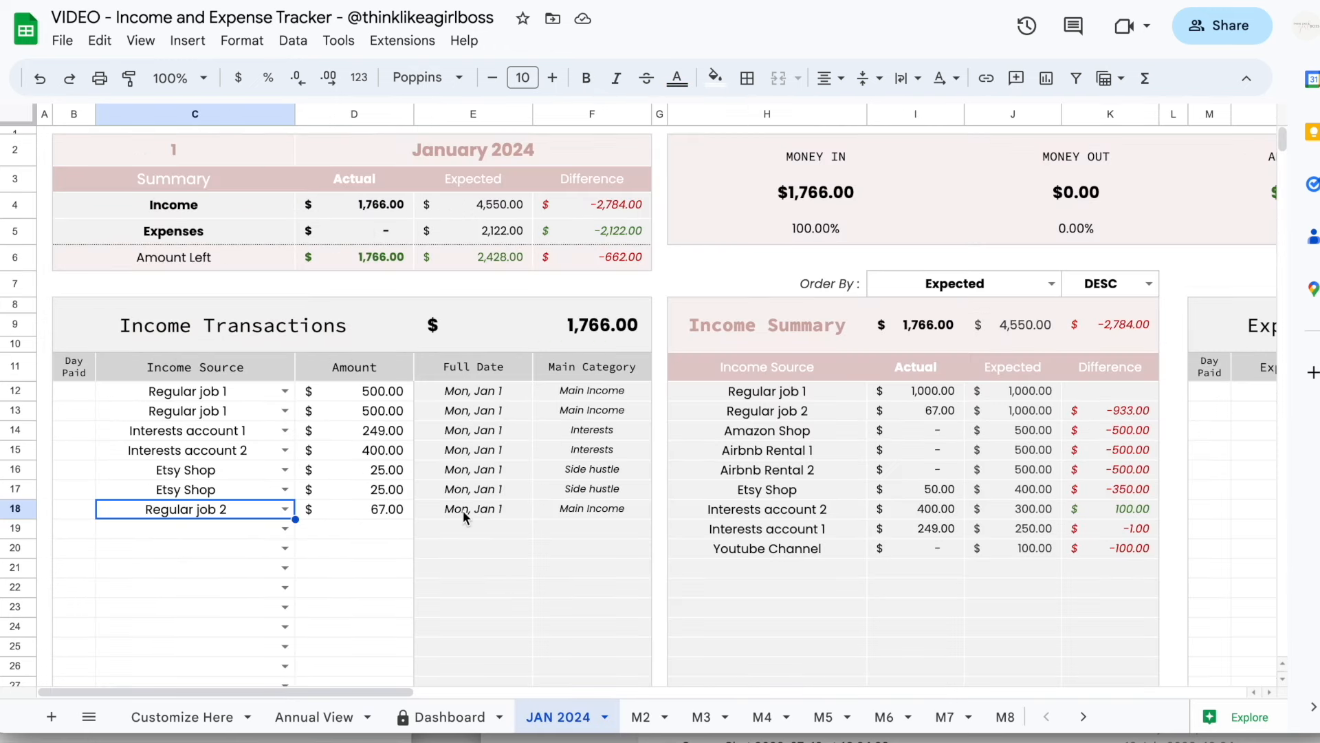
Add an Interests account 1 transaction with an amount of 6 and check its full date.
left_click(285, 528)
left_click(204, 610)
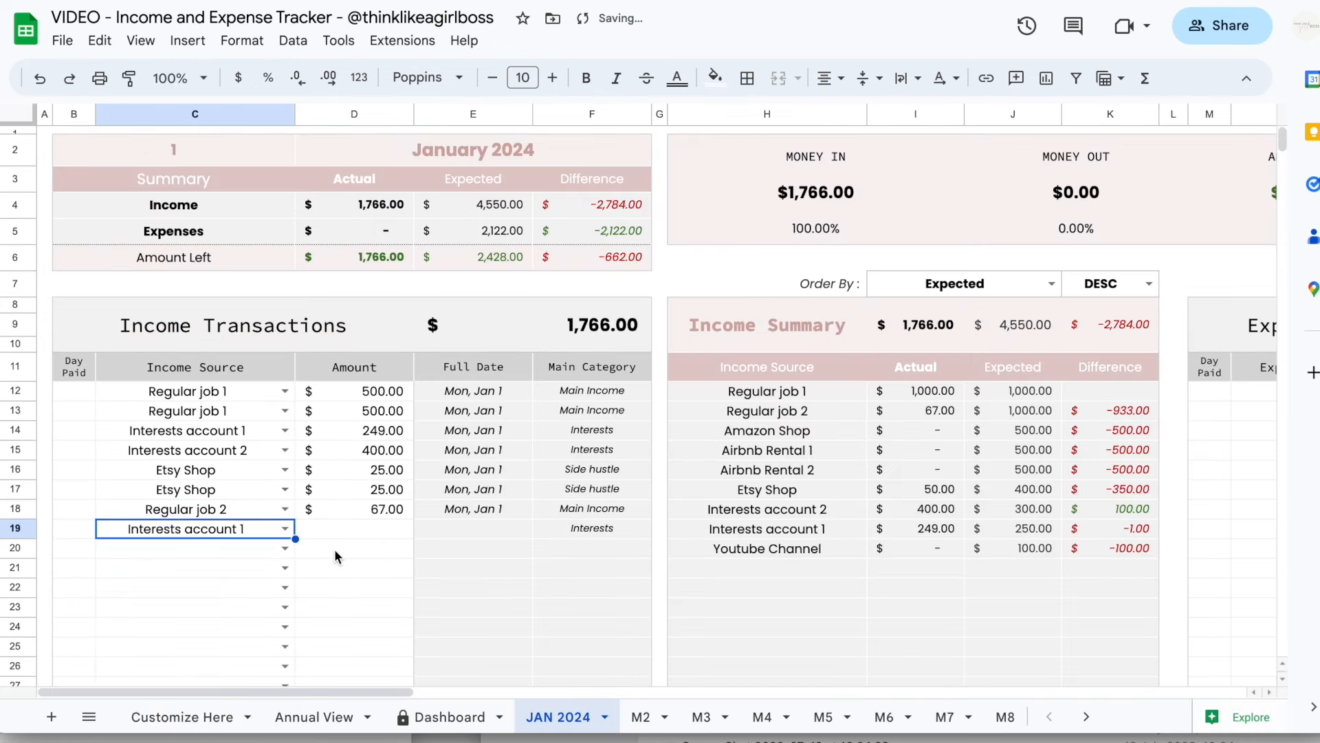
left_click(348, 532)
type("6")
key("Return")
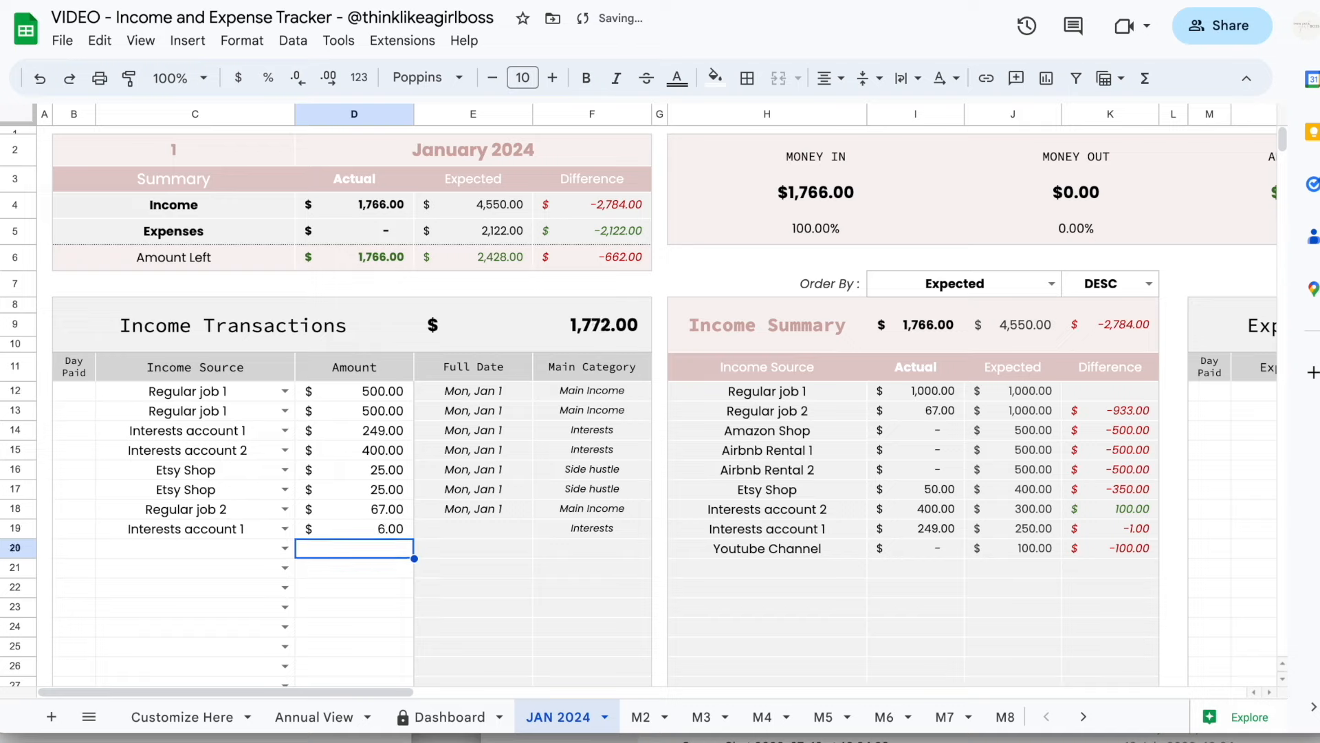
left_click(444, 527)
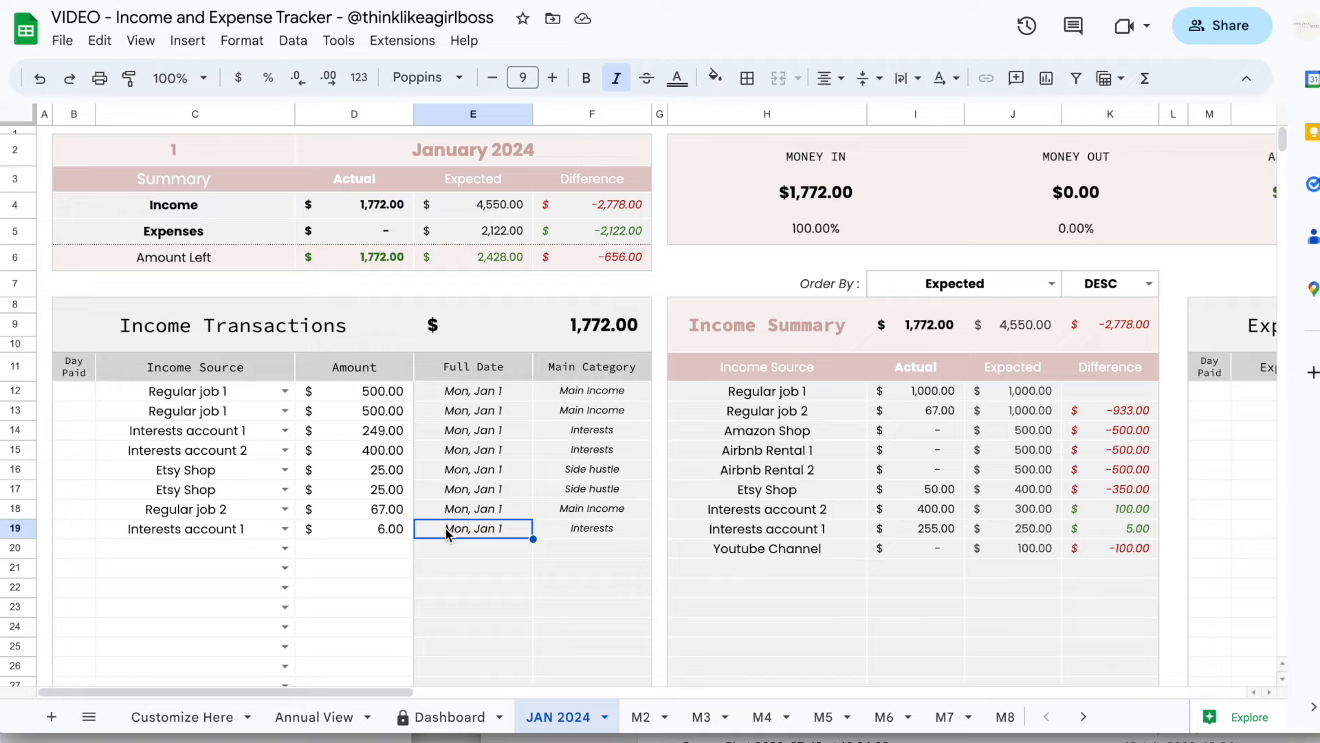
Enter days paid 1, 2, 3, 4 and 5 for the first five income transactions and check their full dates.
left_click(88, 392)
mouse_move(88, 389)
left_mouse_down()
mouse_move(82, 581)
mouse_move(74, 410)
left_mouse_up()
left_click(74, 411)
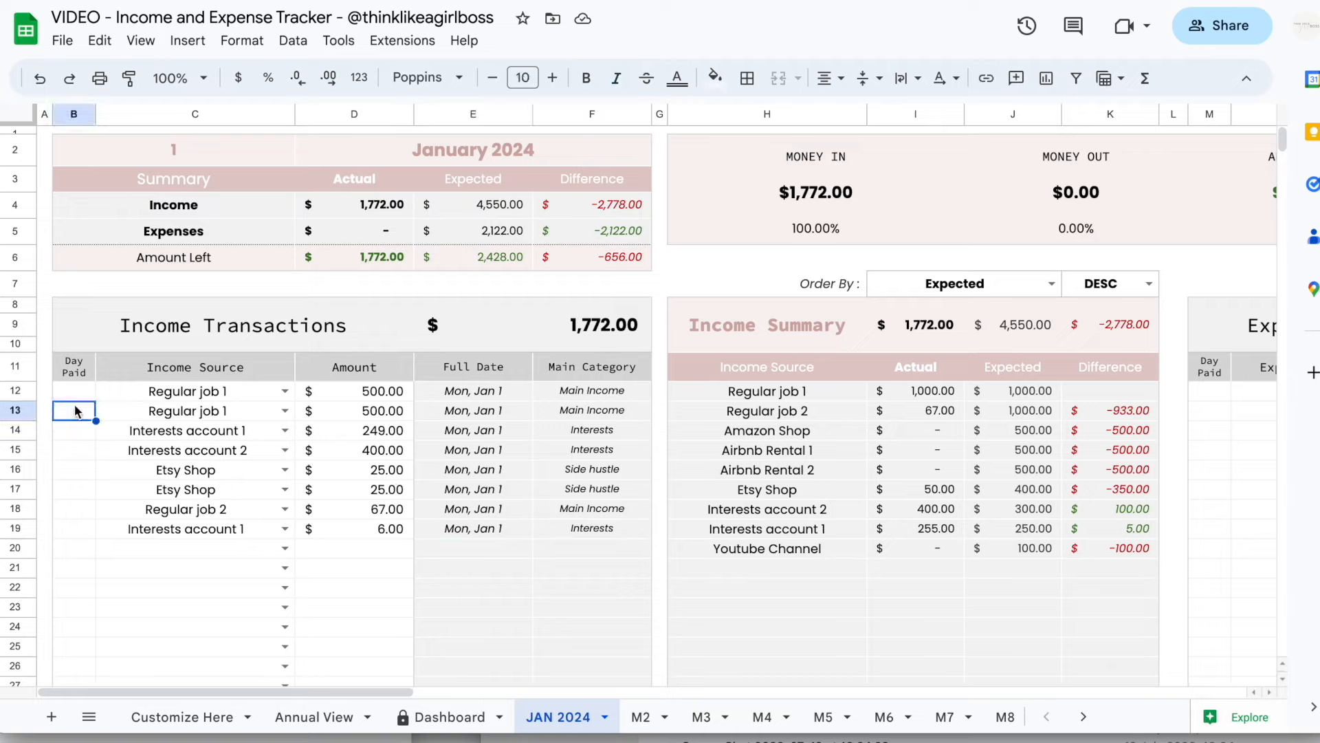
key("Up")
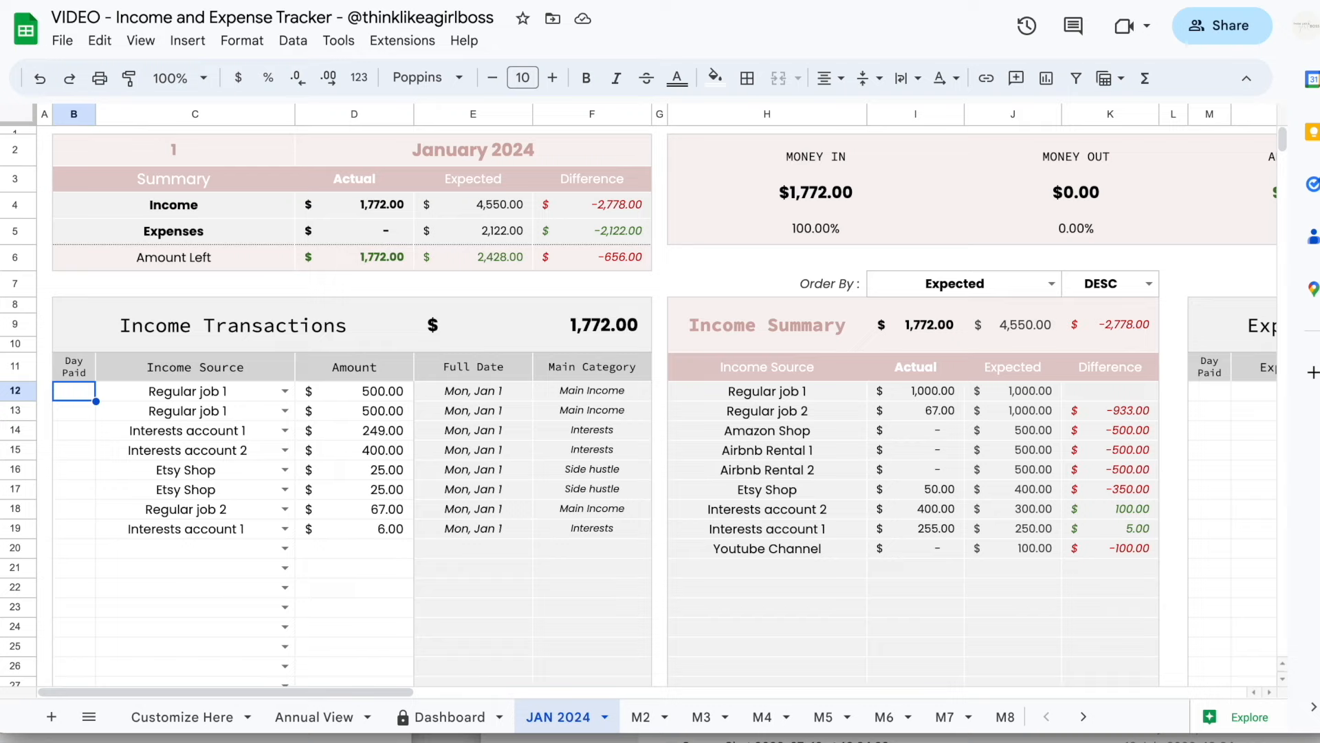
type("1 2 3 4 5")
key("ctrl+Return")
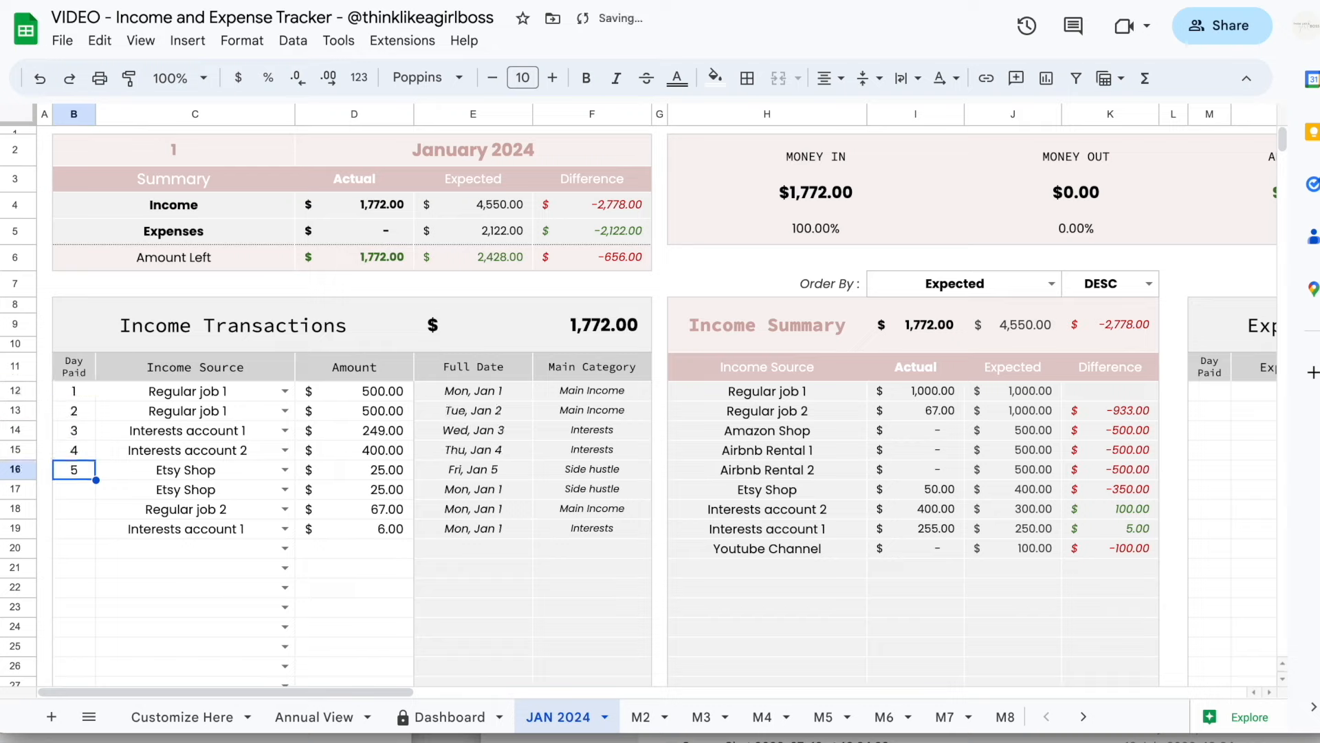
left_click(507, 410)
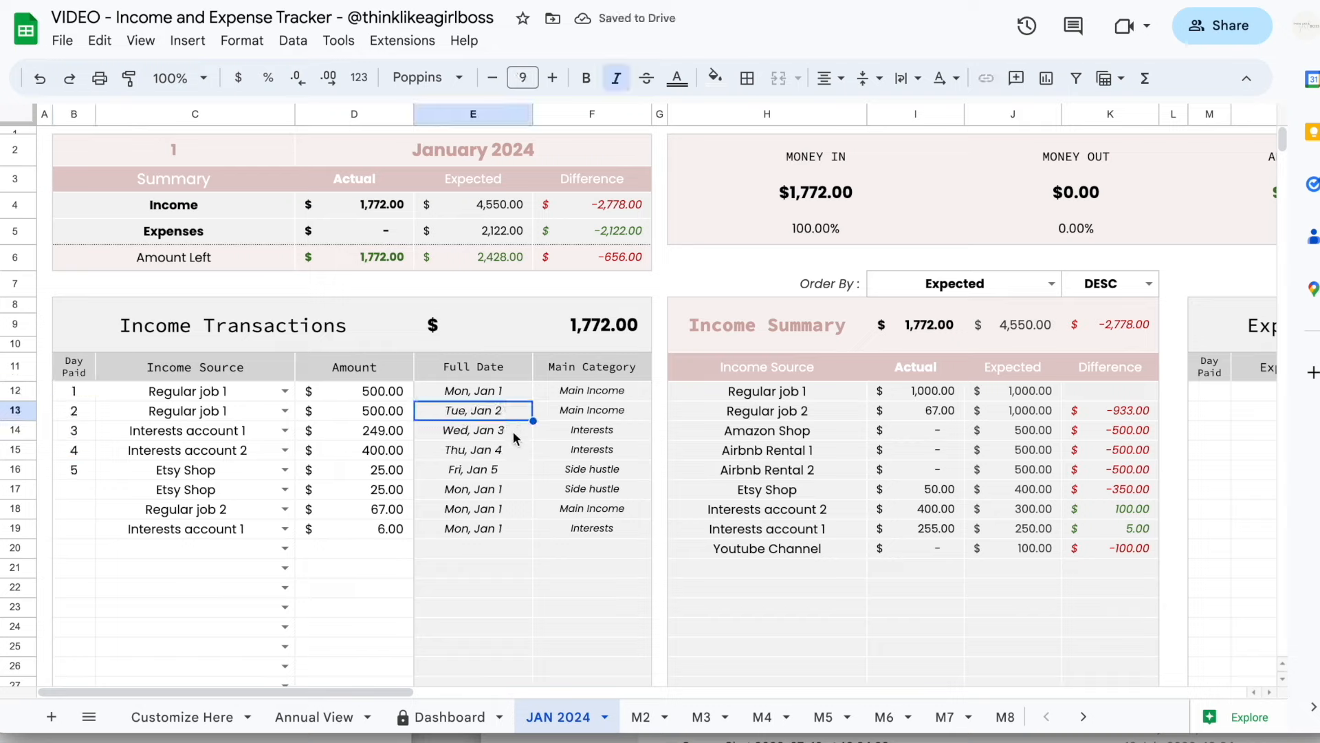
left_click(513, 431)
left_click(513, 451)
left_click(513, 467)
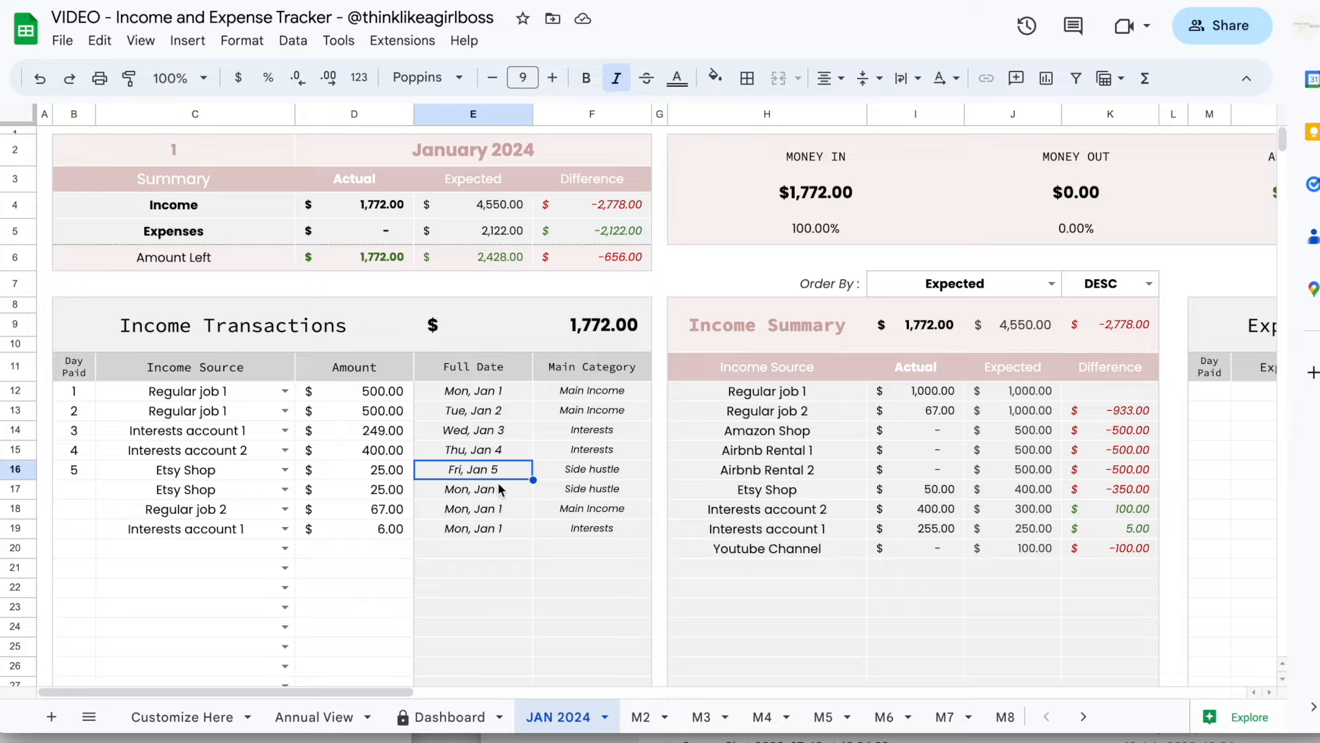
Enter day paid 31 for the second Etsy Shop, Regular job 2 and last Interests account 1 transactions.
left_click(64, 491)
type("31")
key("Return")
type("31")
key("Return")
type("31")
key("Return")
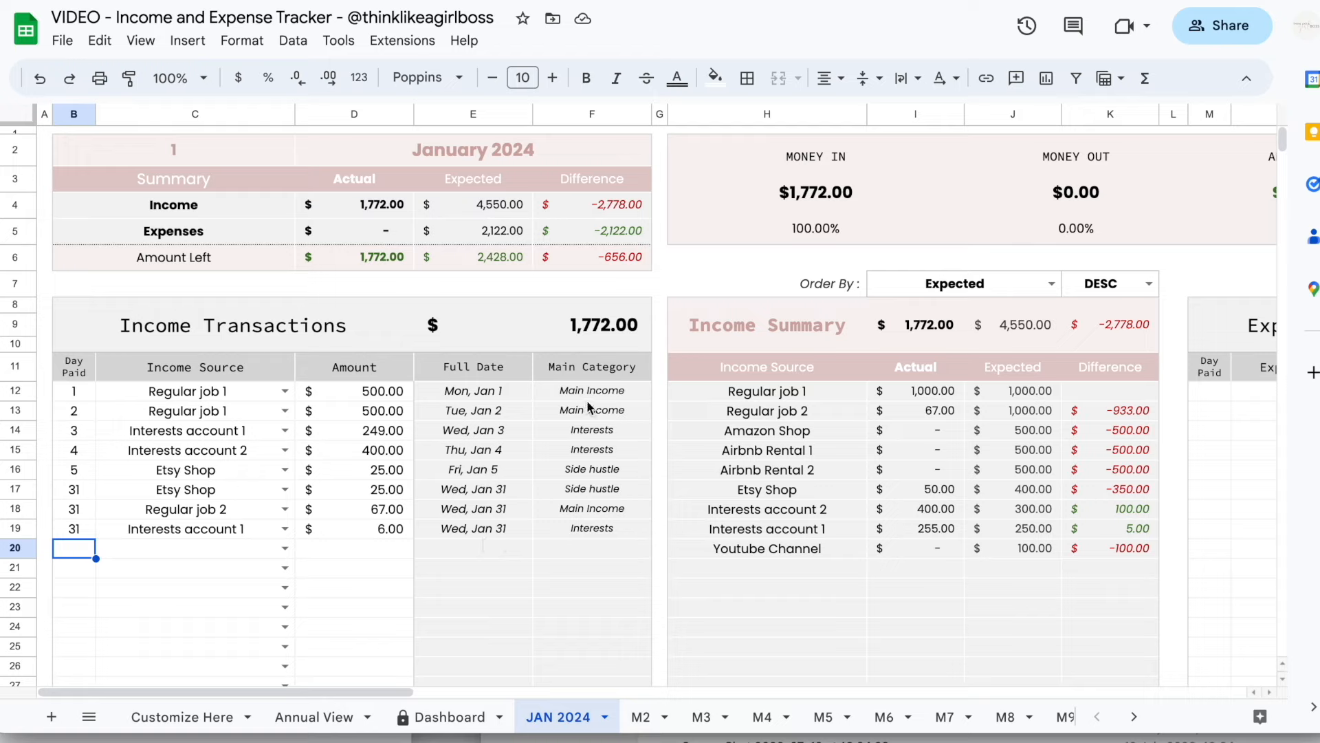
Choose Youtube Channel as the income source of a new transaction in the next empty row.
left_click(284, 548)
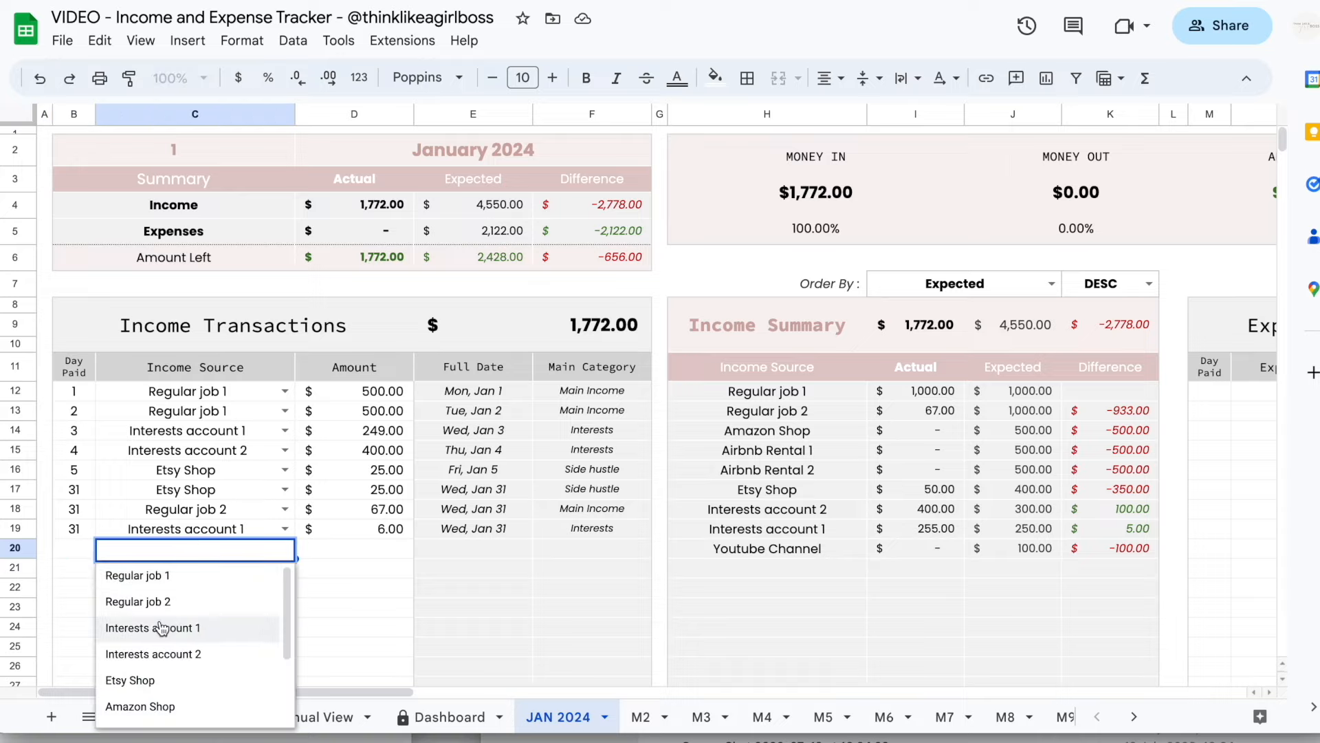
scroll(160, 628, "down", 2)
left_click(163, 651)
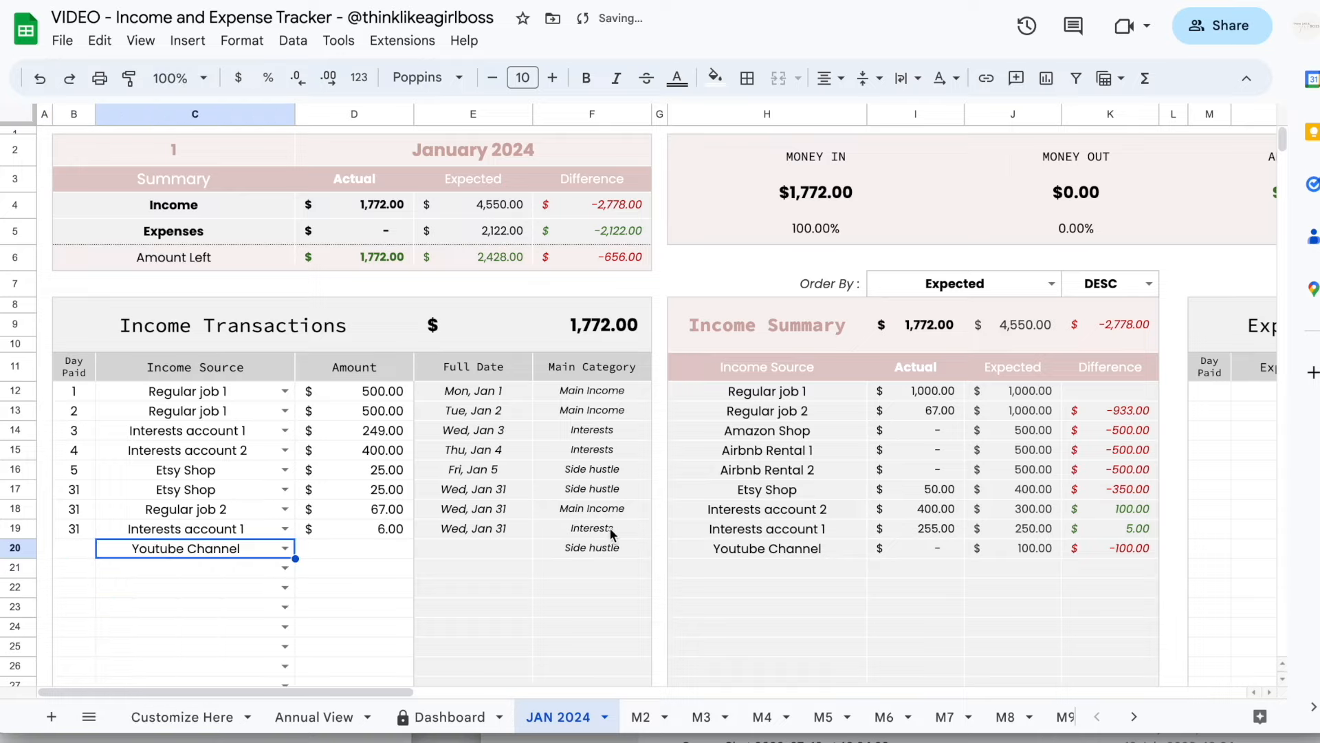
Change Youtube Channel's main category to Main Income in the Annual View and check the category in its January transaction.
left_click(313, 717)
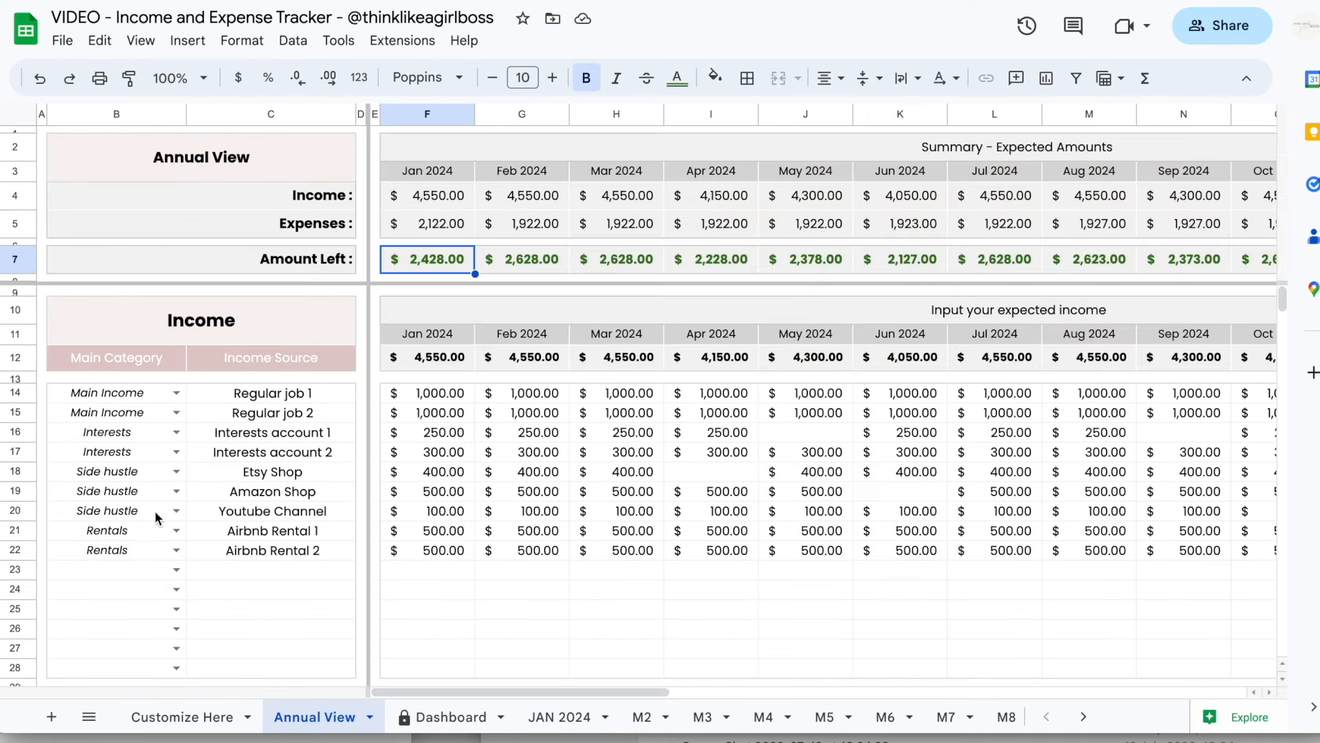
left_click(176, 510)
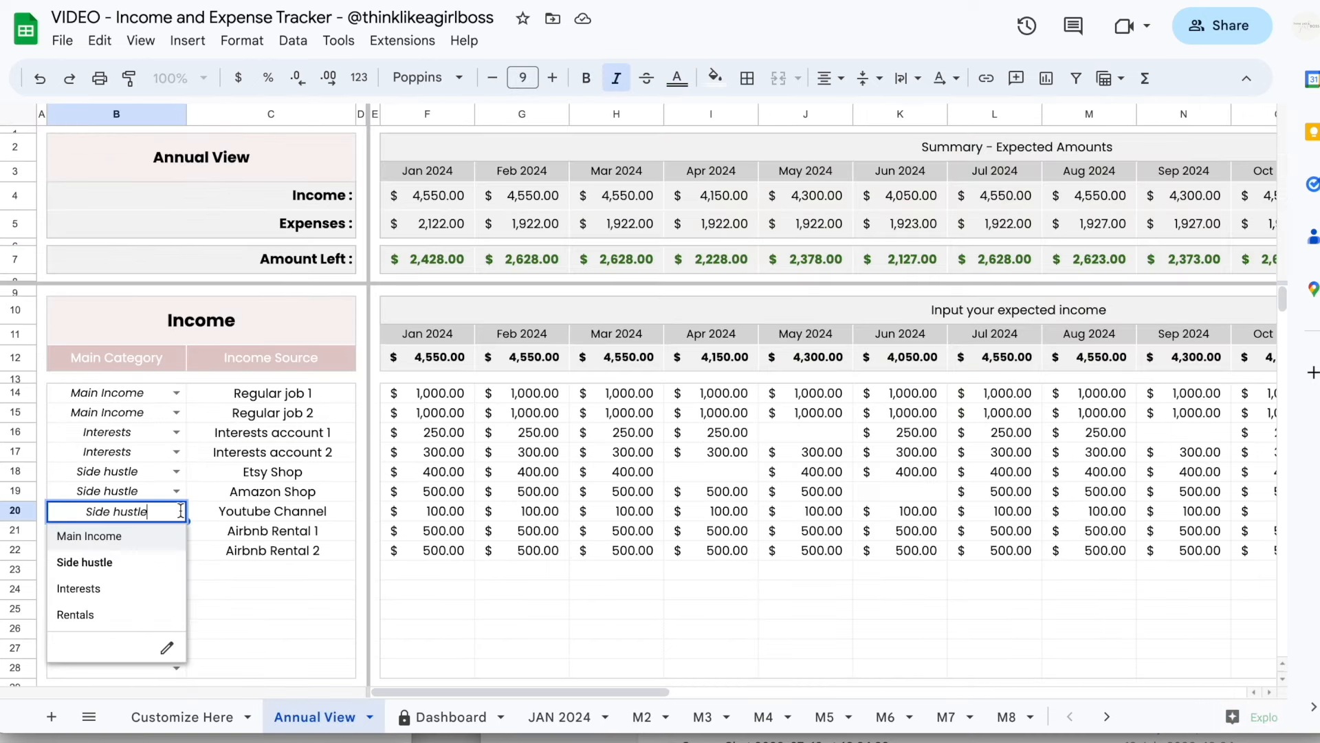
left_click(134, 535)
left_click(560, 718)
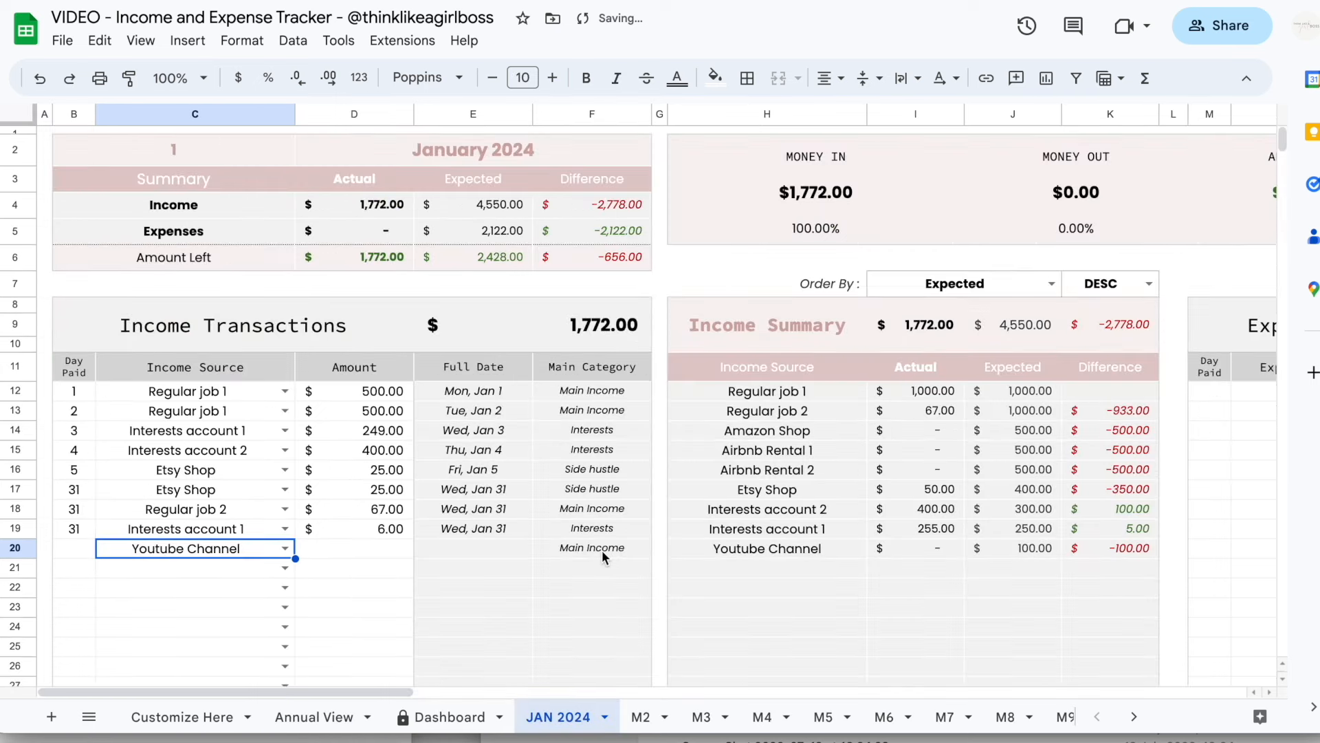
left_click(603, 548)
Review the Full Date and Main Category columns and select the Day Paid, Income Source and Amount entries.
left_click(494, 390)
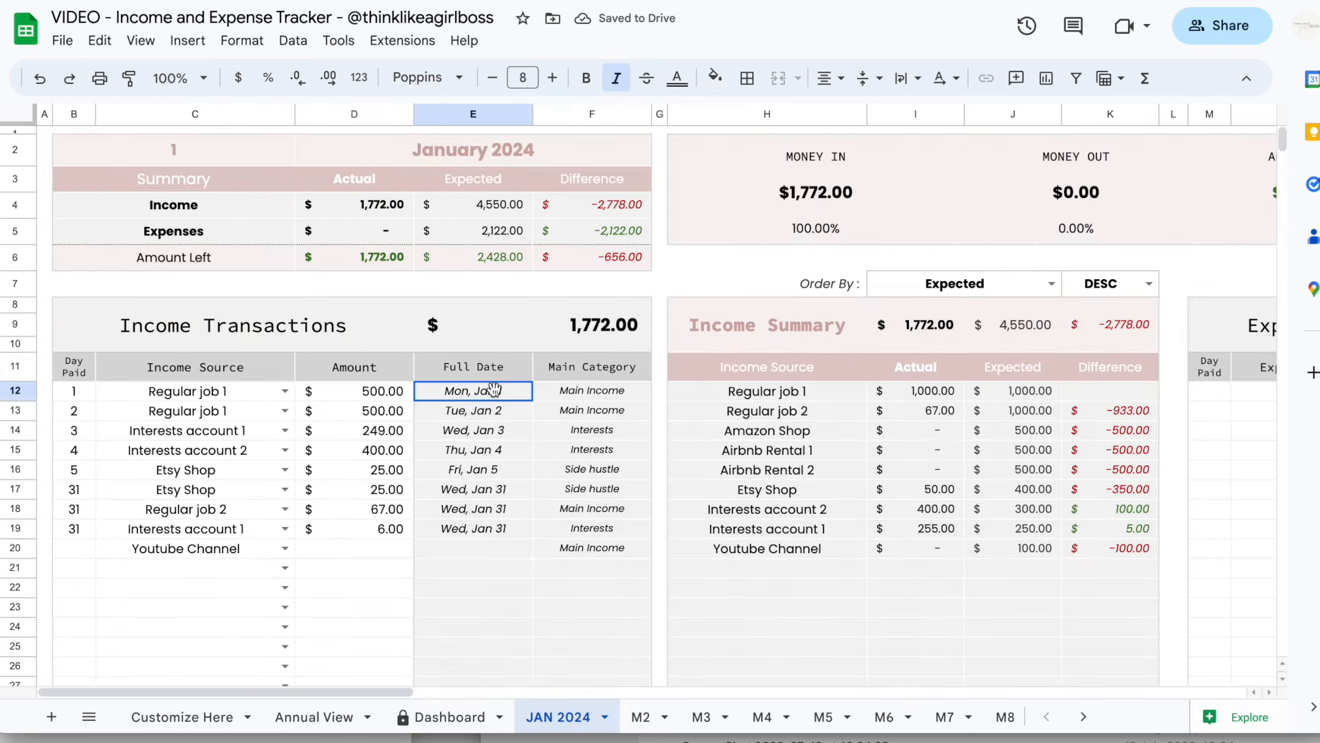
left_click_drag(494, 390, 609, 580)
left_click(611, 585)
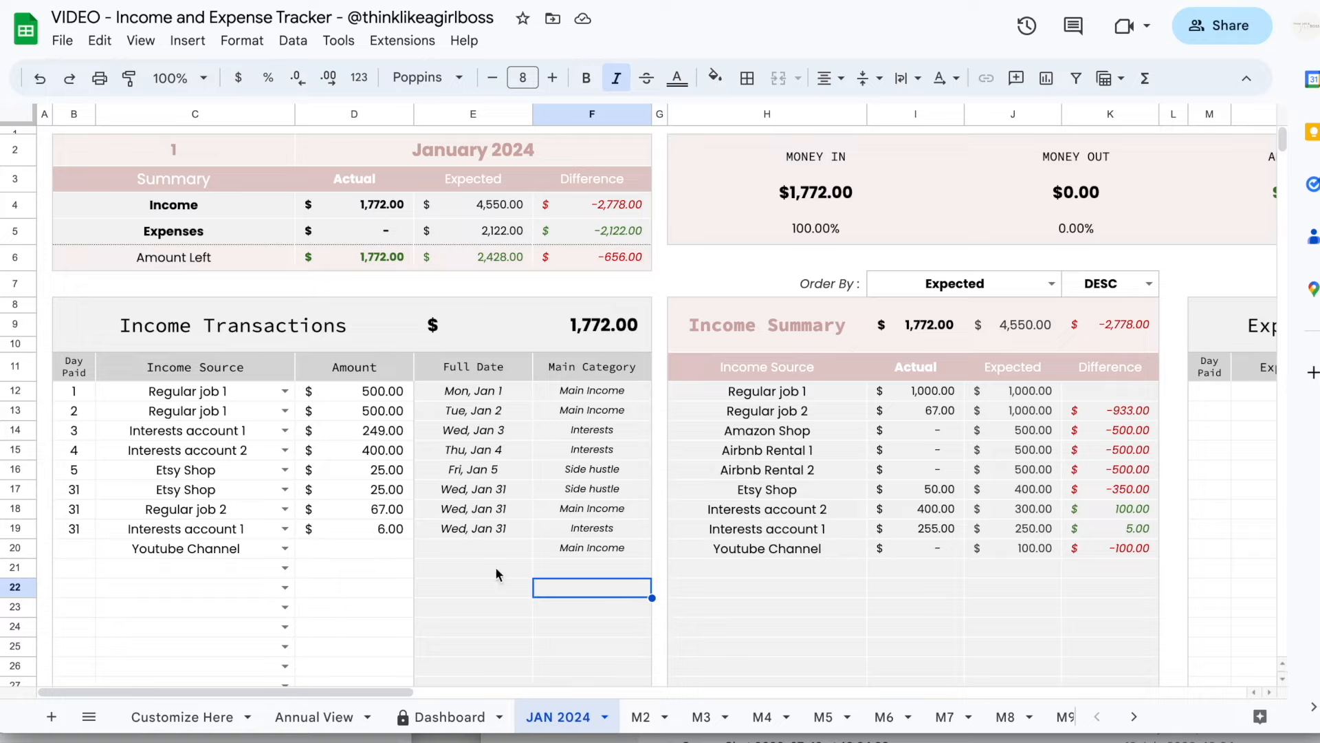
left_click(77, 392)
left_click_drag(142, 410, 320, 550)
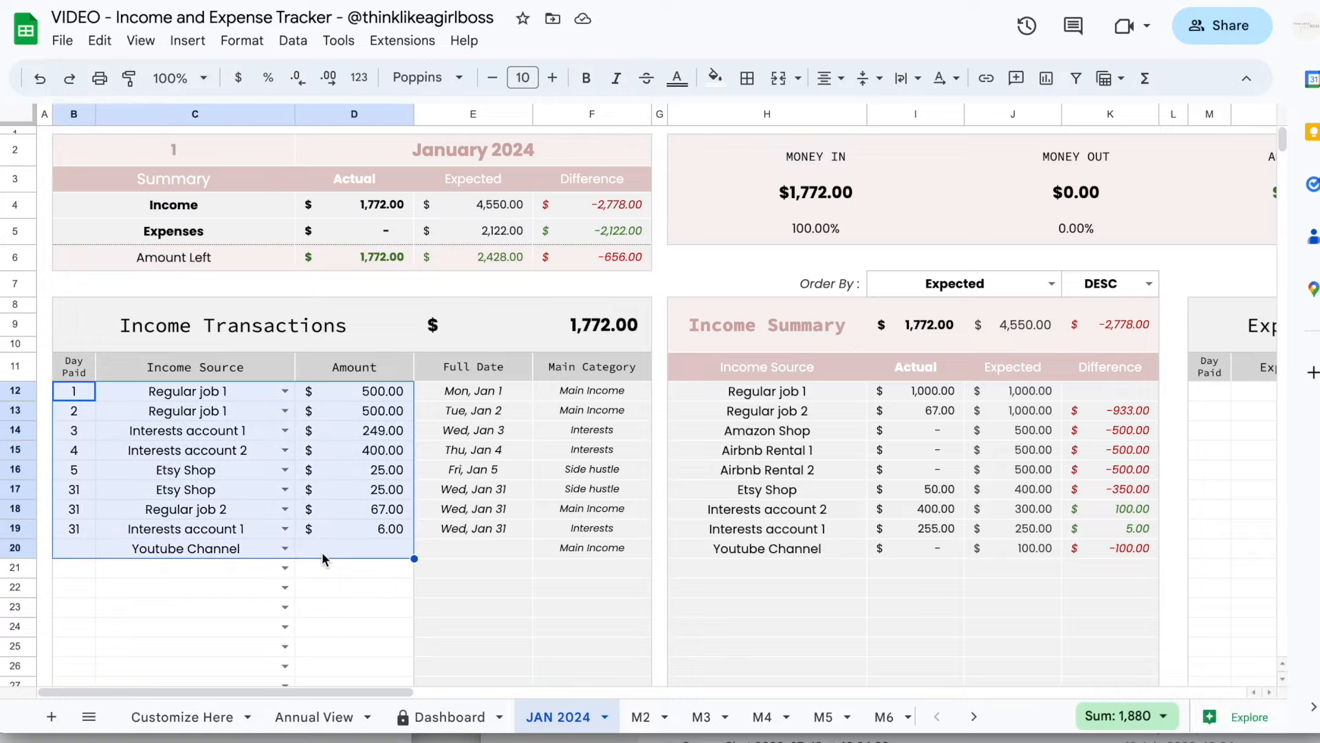
Check the income figures in the January summary and enter 2778 as the Youtube Channel transaction's amount.
left_click(365, 210)
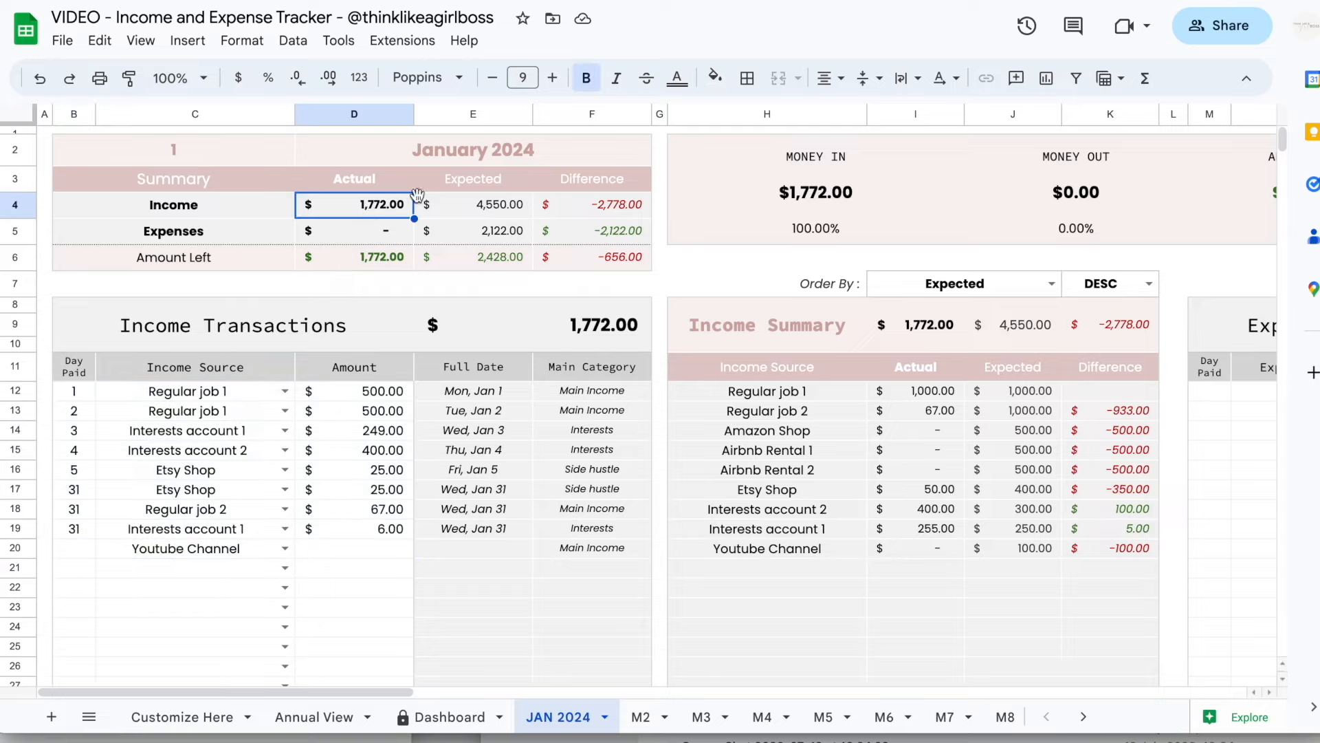
left_click(446, 210)
left_click(553, 213)
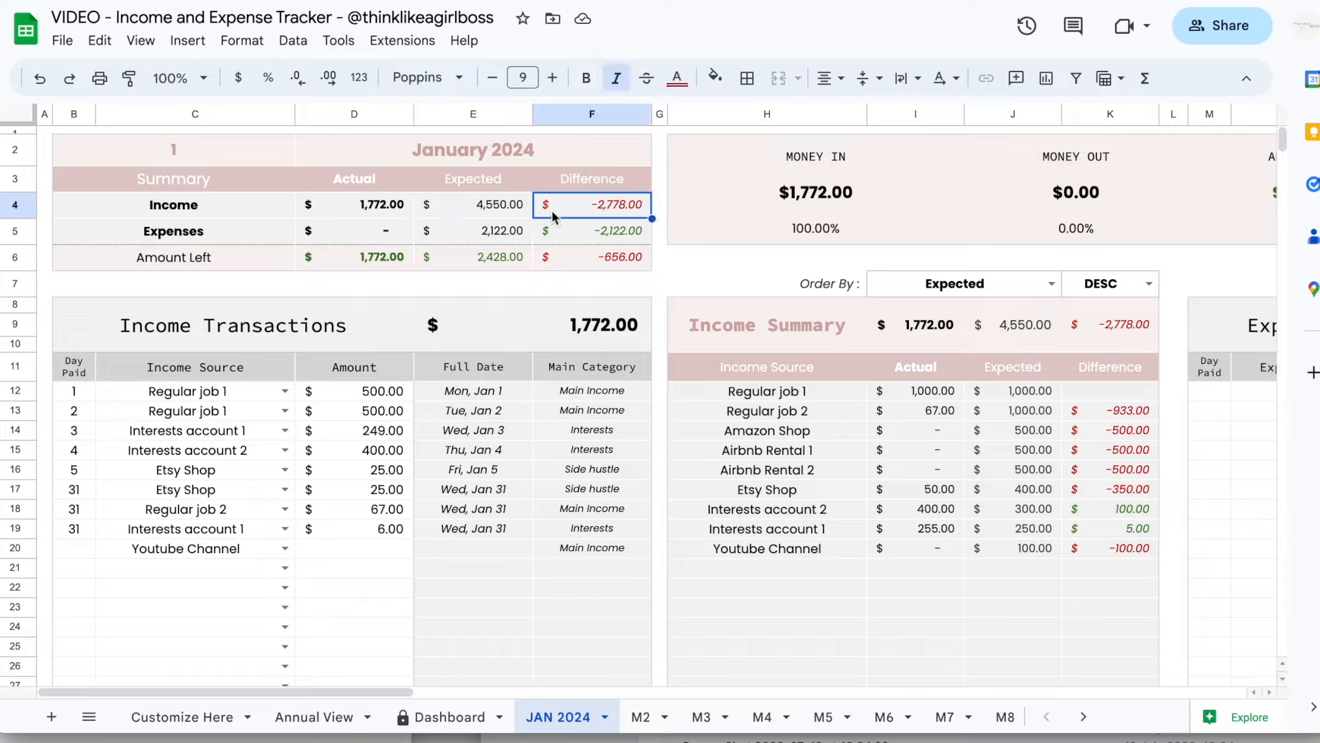
left_click(362, 544)
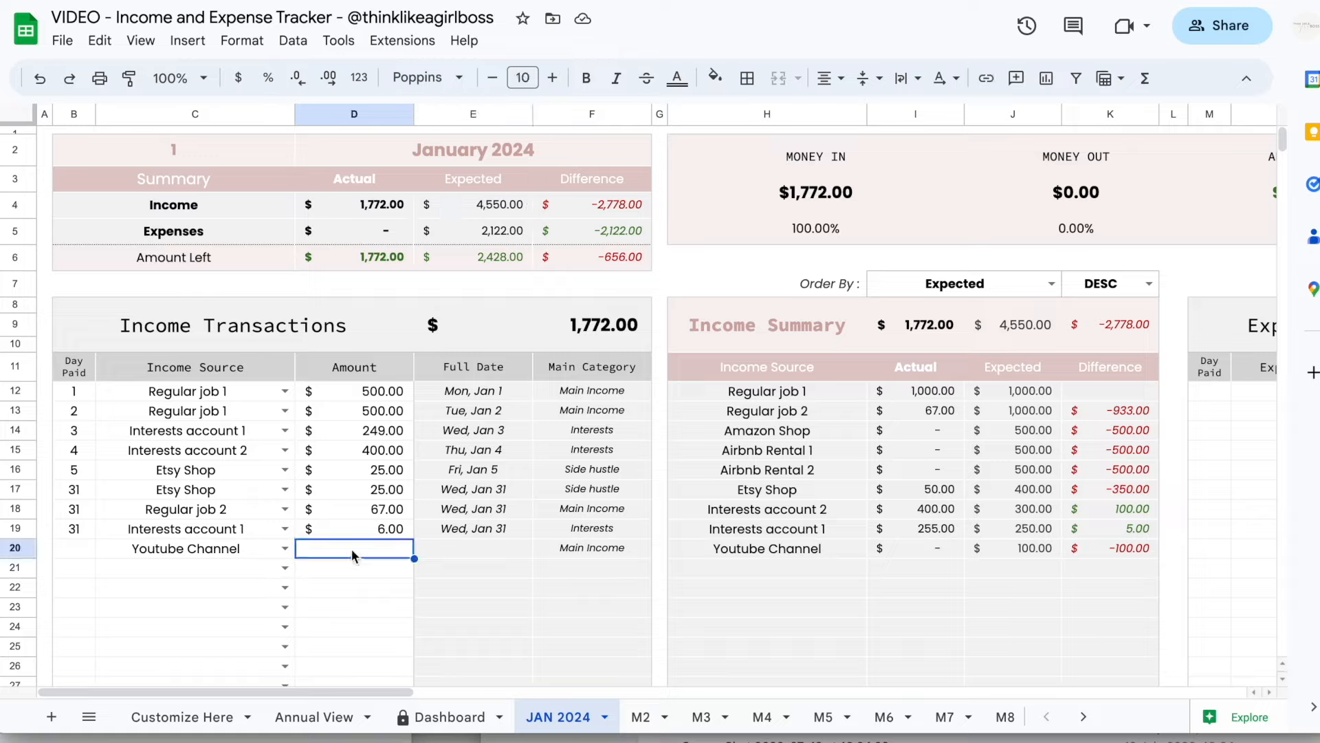
left_click(579, 209)
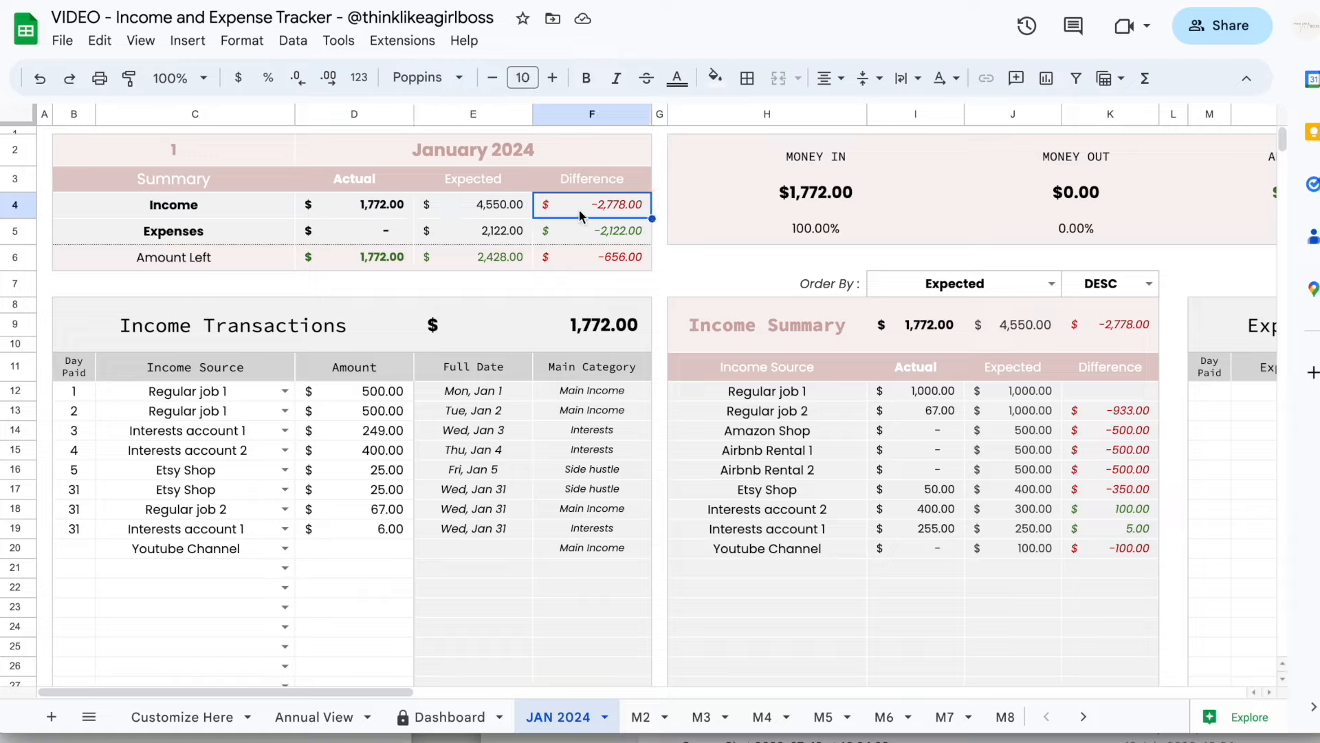
left_click(333, 553)
type("2778")
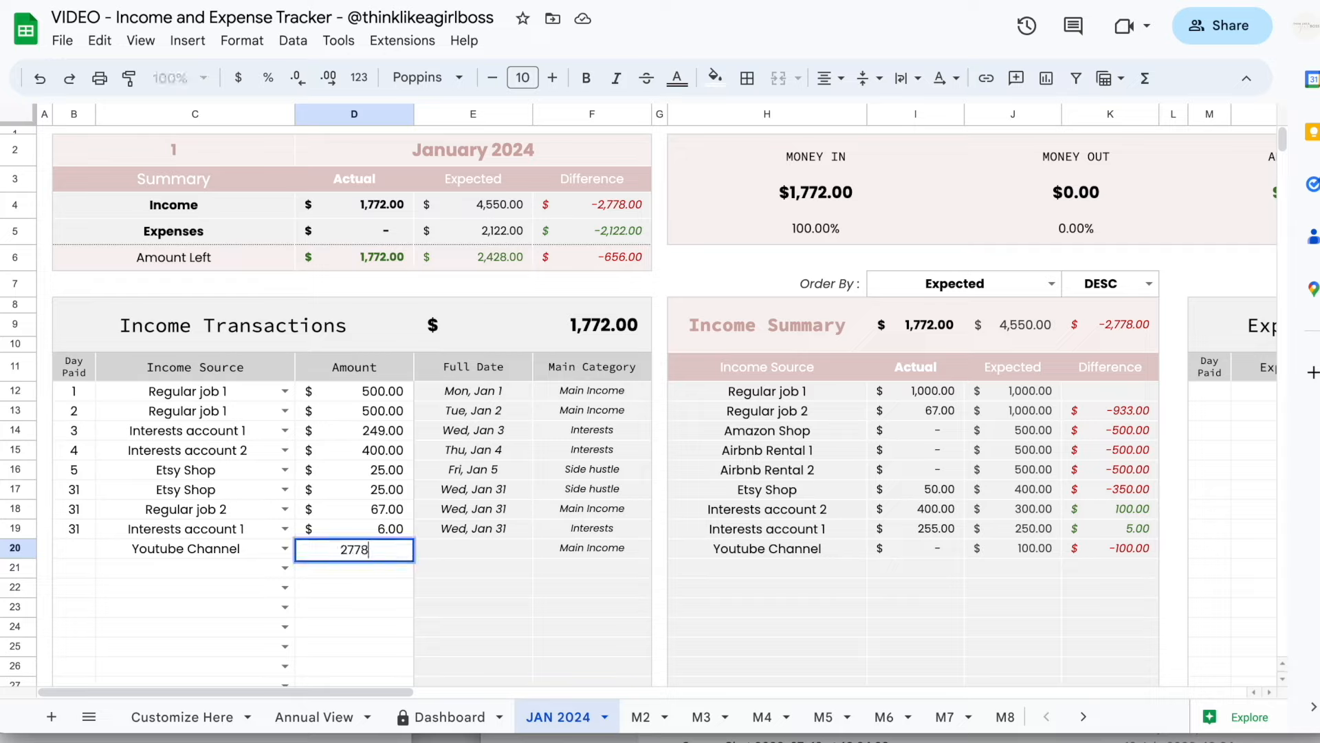
key("Return")
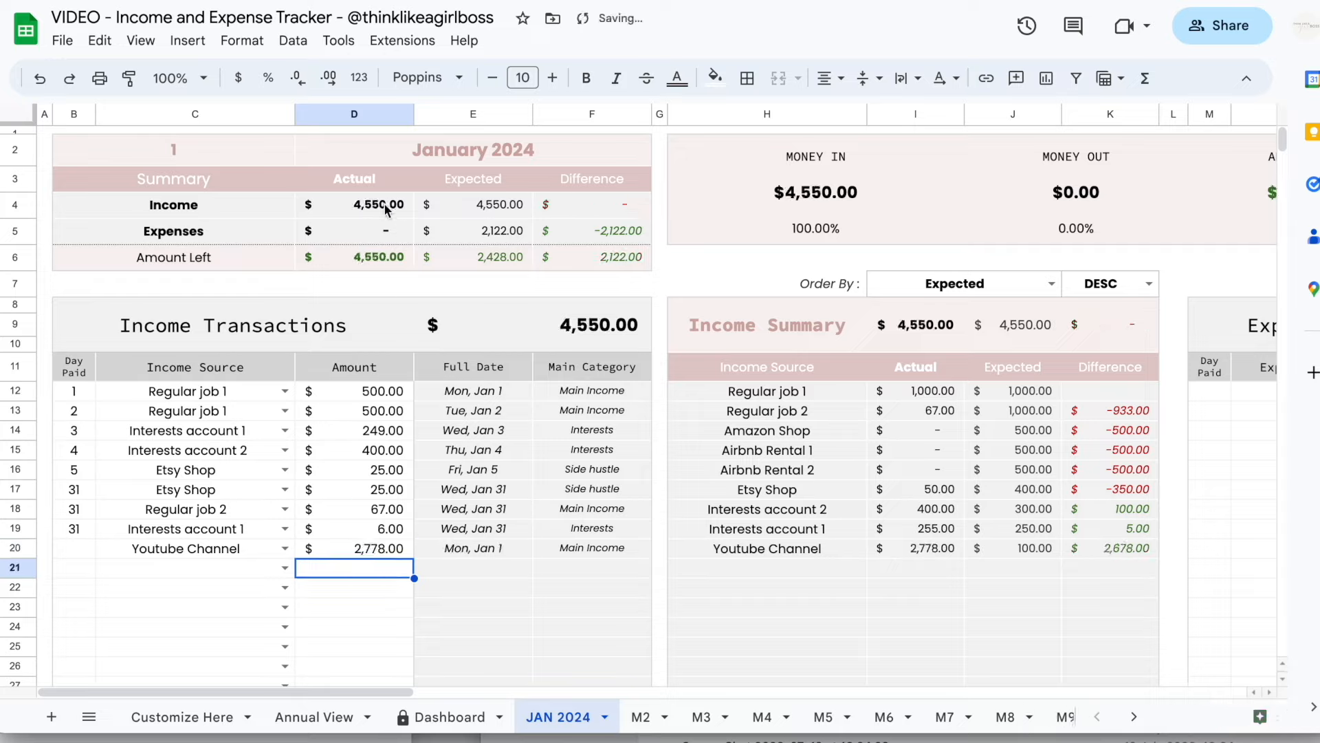
Compare the actual, expected and difference income figures in the January summary and select the Youtube Channel amount.
left_click(386, 206)
left_click(483, 205)
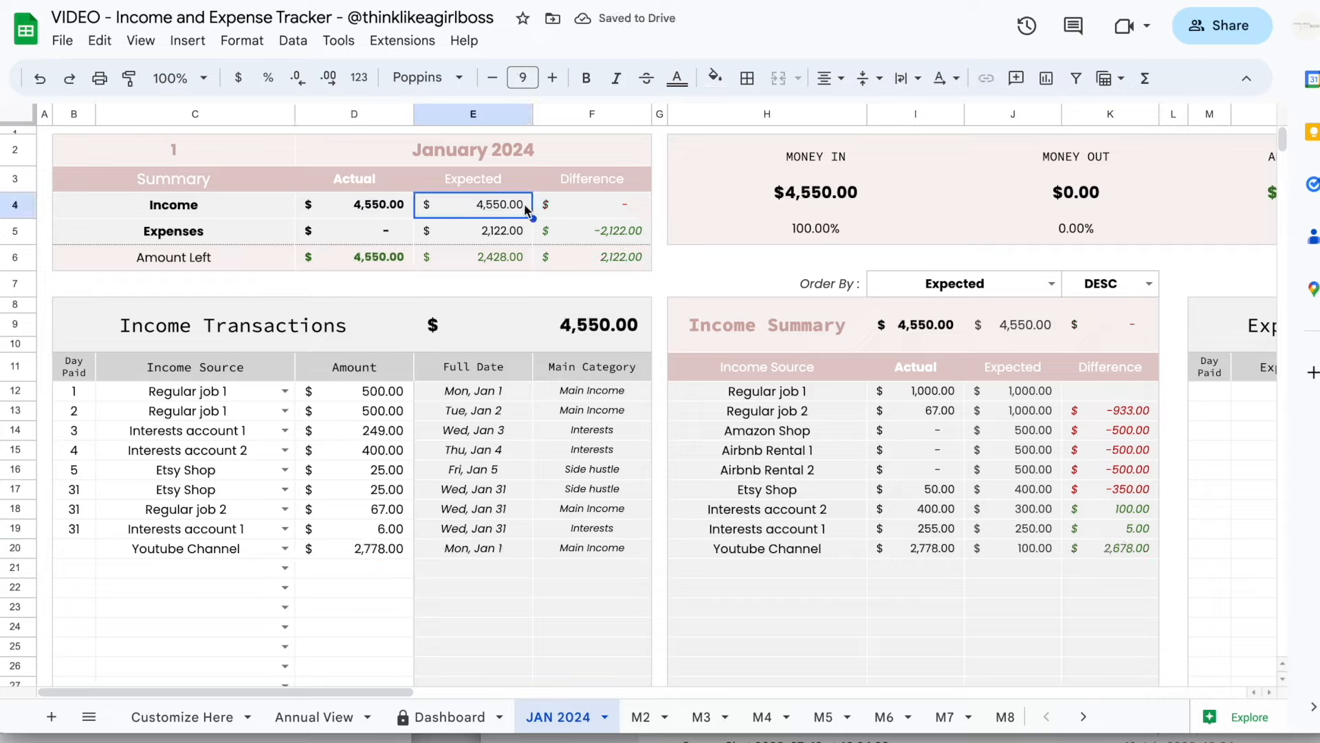
left_click(569, 204)
left_click(358, 552)
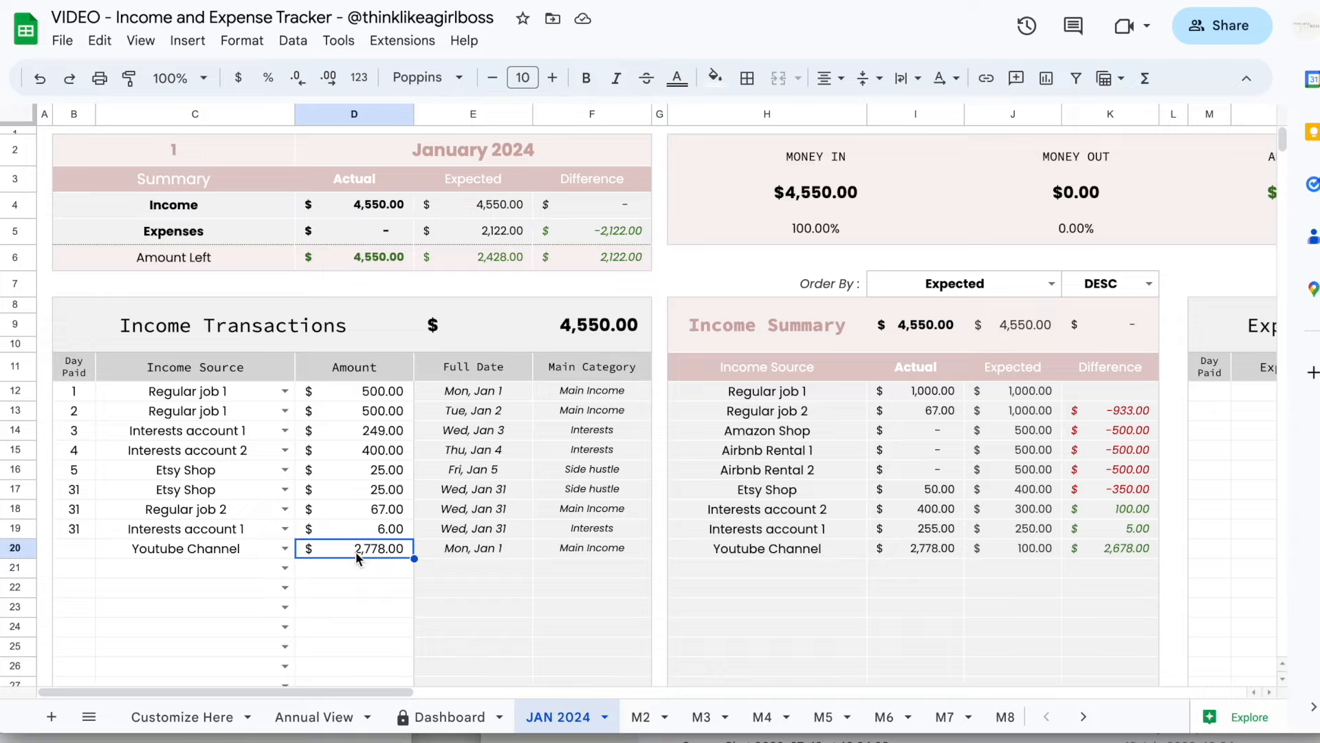
Set the Youtube Channel transaction's amount to 2500 in the January income transactions.
type("2500")
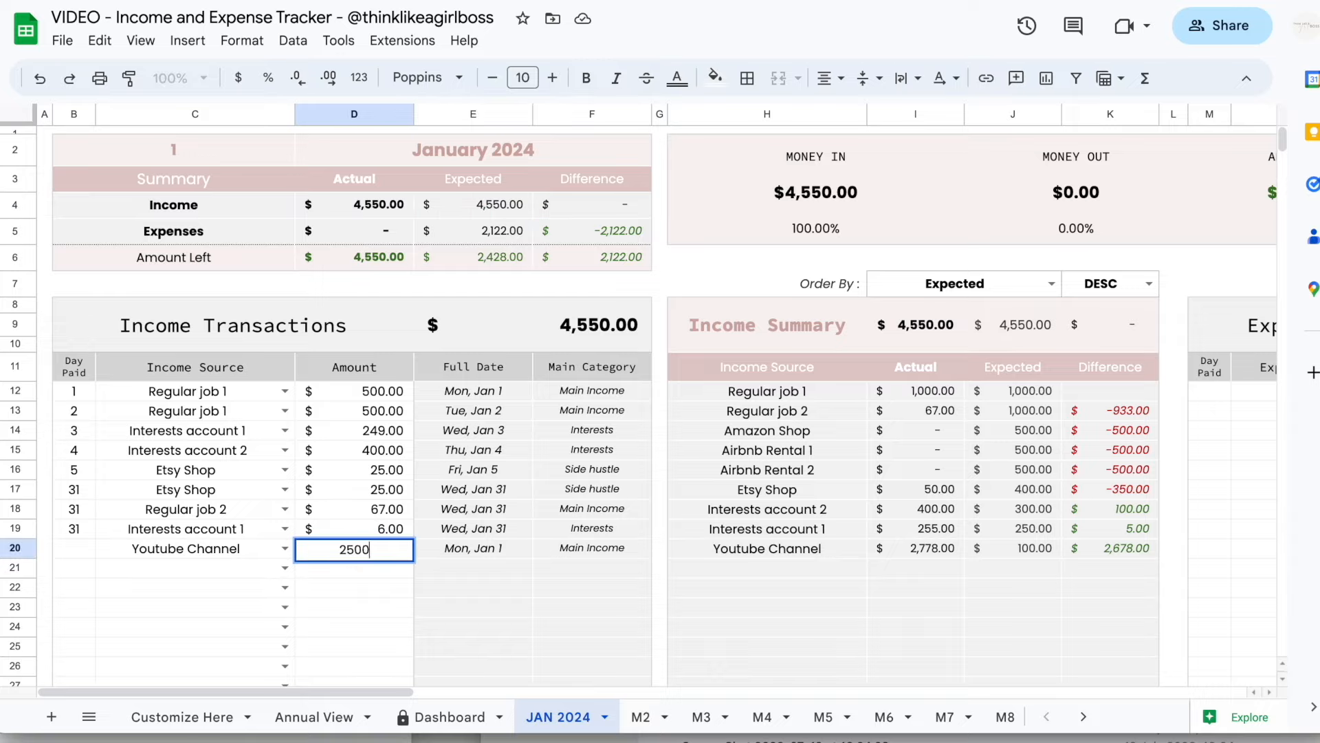
key("Return")
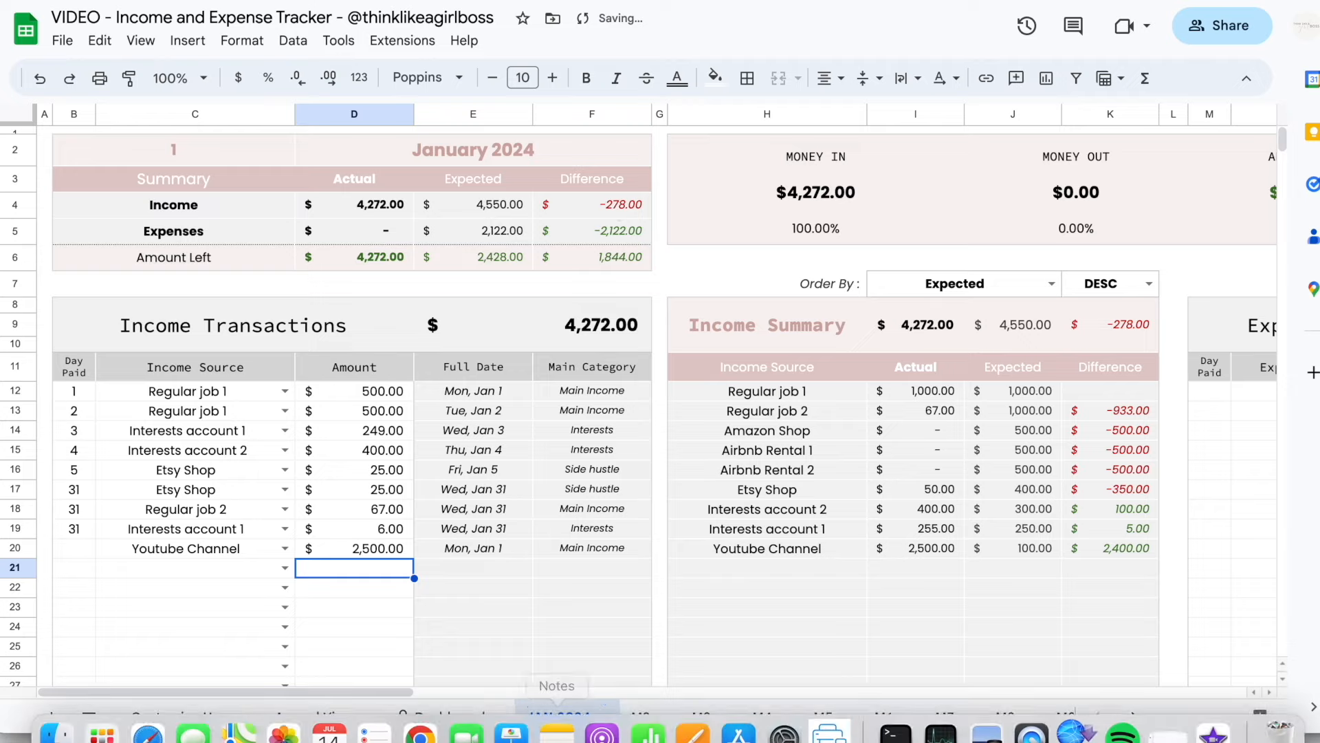
Try ordering the Income Summary by Income Source and by Actual.
left_click(1050, 284)
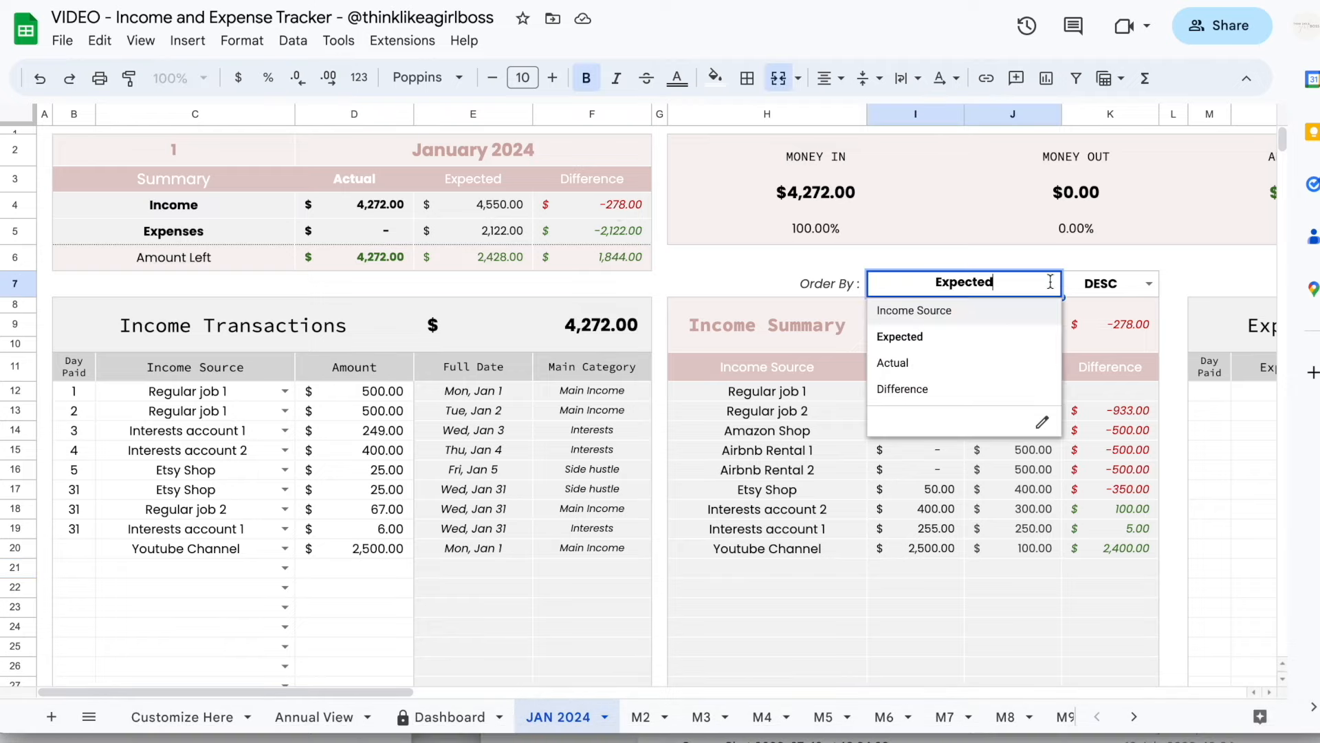
left_click(921, 311)
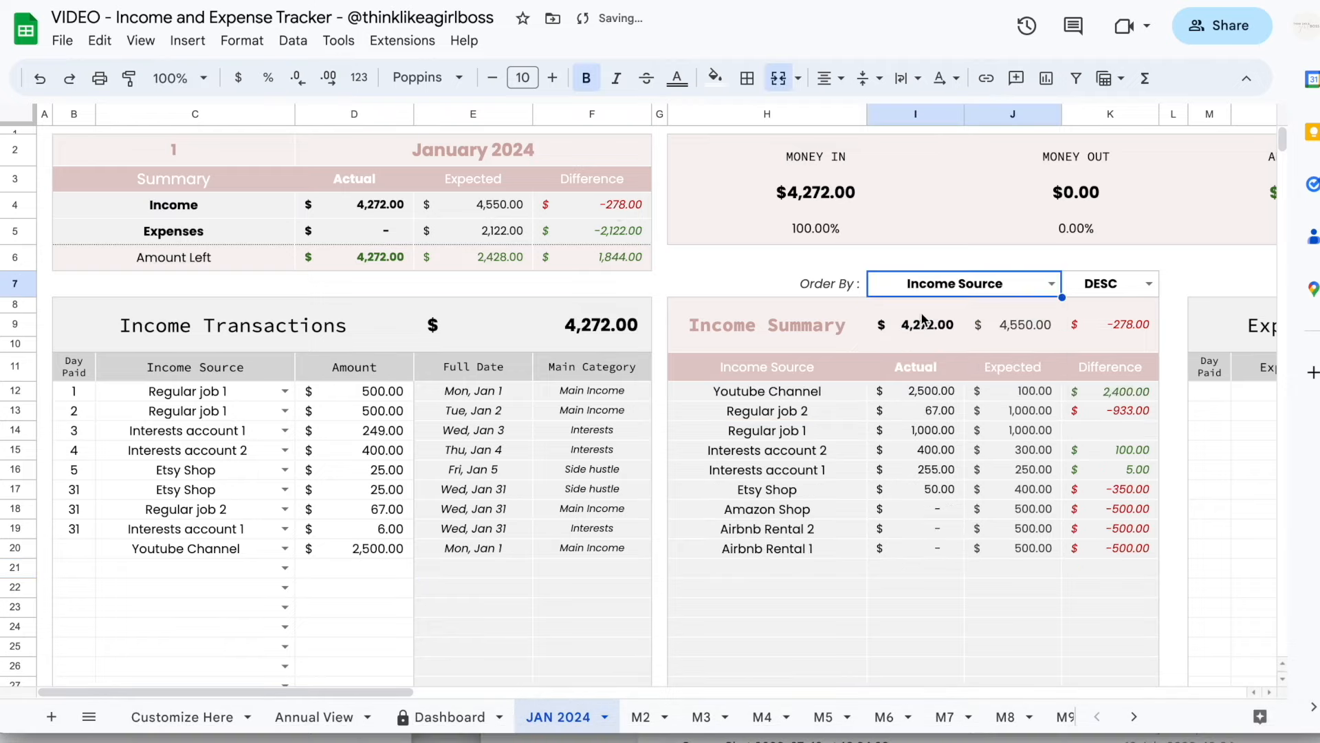
left_click(1051, 284)
left_click(963, 363)
Switch the Income Summary's sort direction to ASC and back to DESC, and check Youtube Channel's actual income.
left_click(1145, 284)
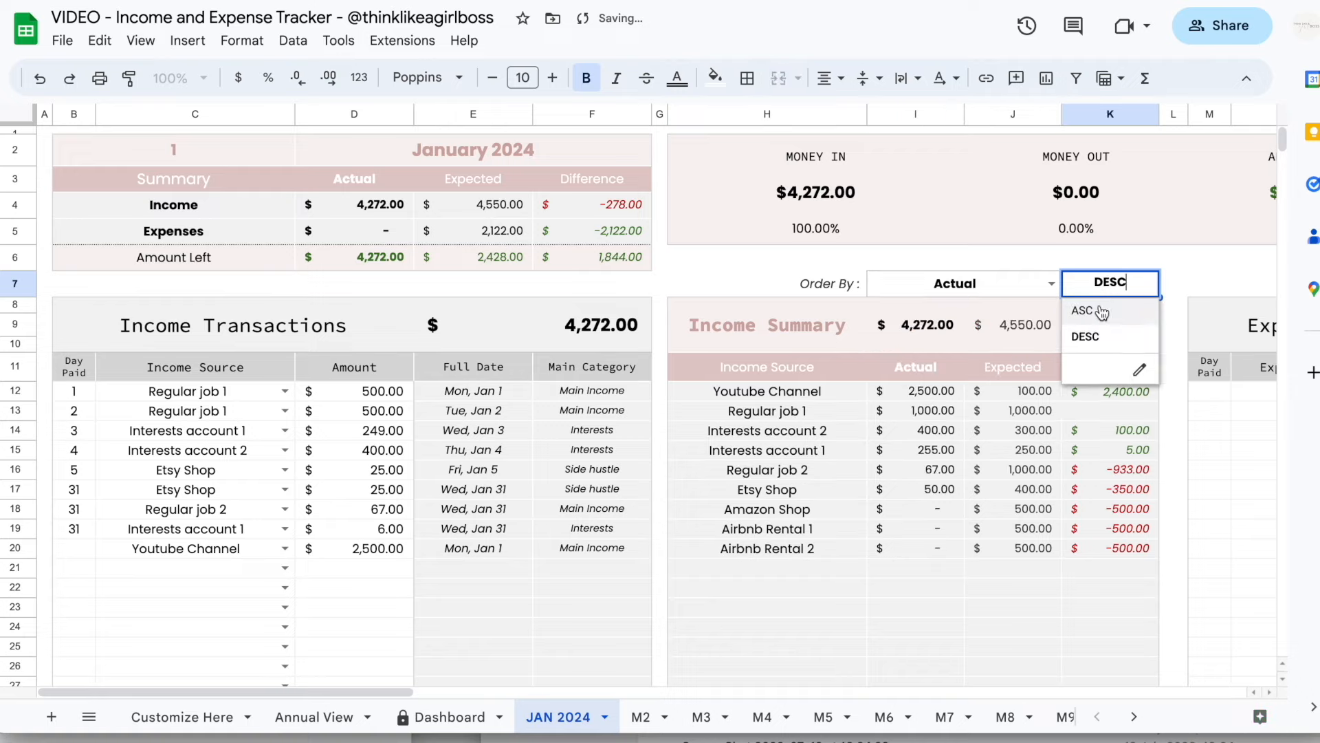
left_click(1099, 307)
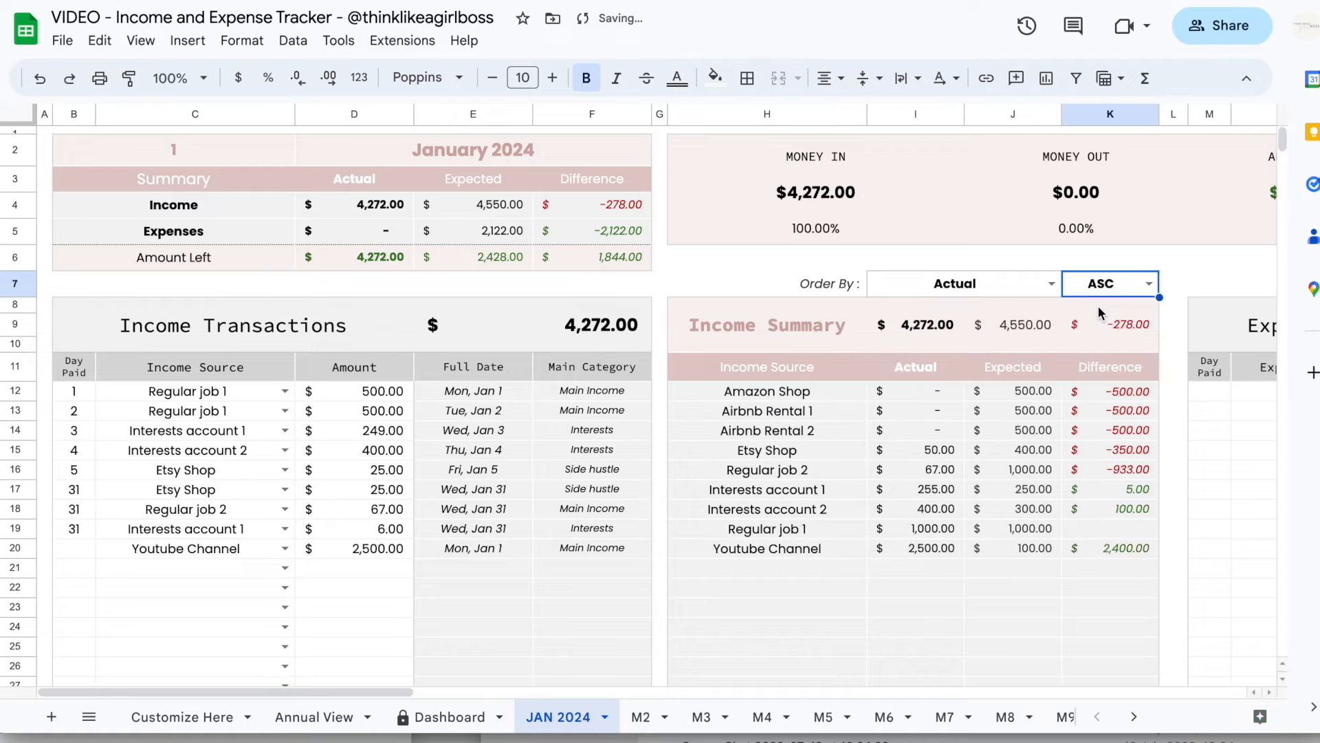
left_click(1148, 284)
left_click(1132, 332)
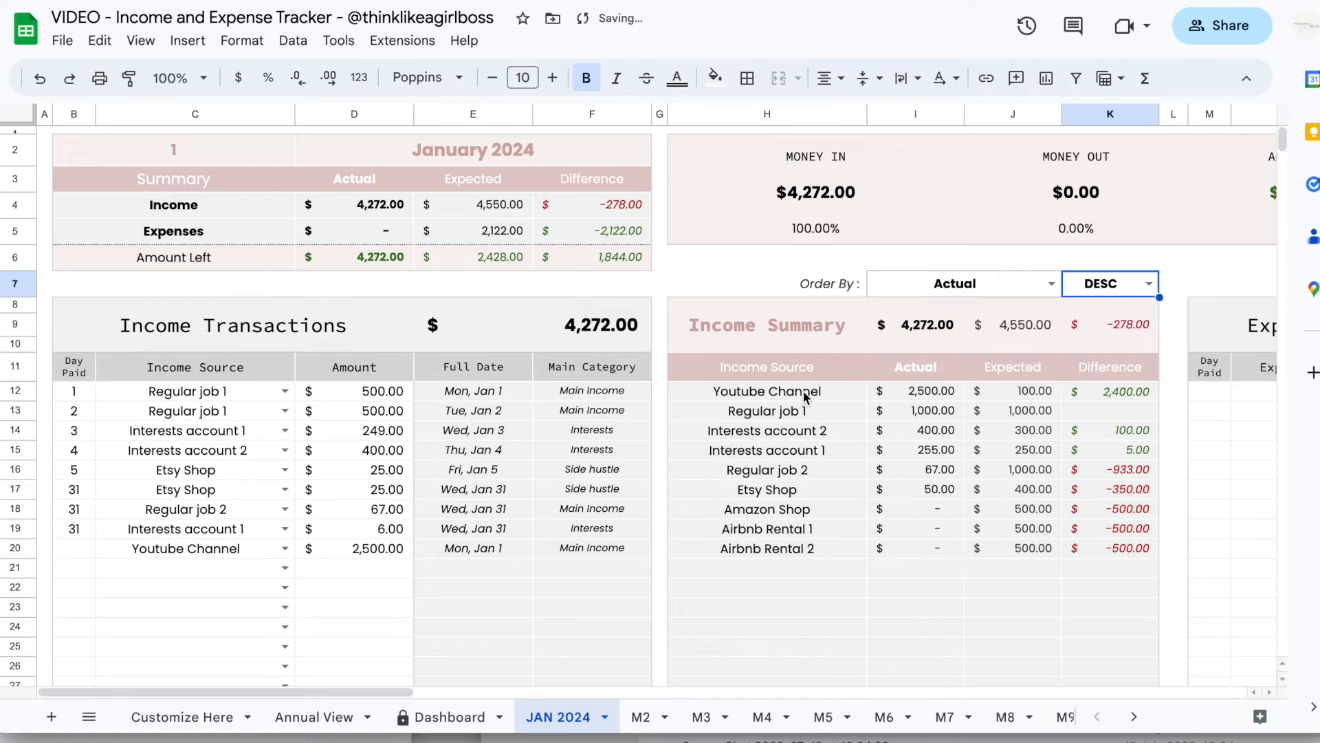
left_click(896, 390)
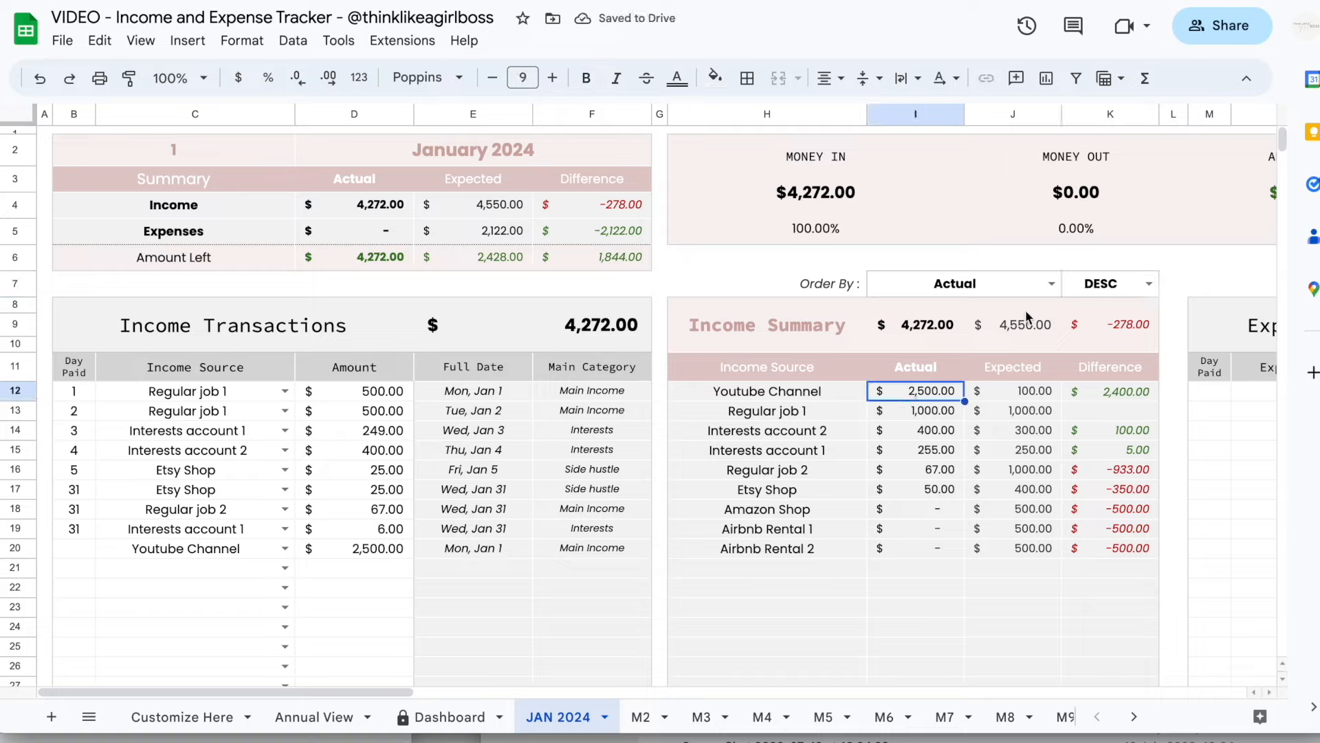
Order the Income Summary by Income Source in ASC direction.
left_click(1051, 283)
left_click(931, 307)
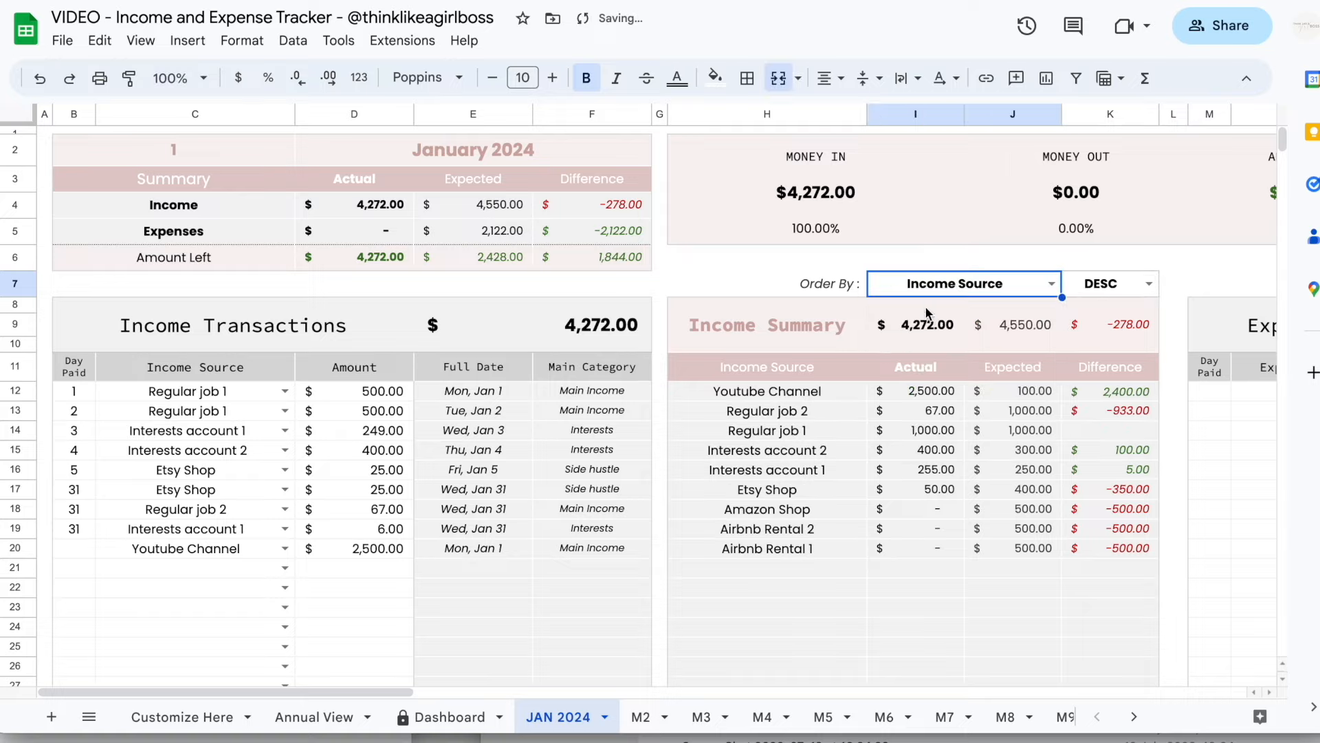
left_click(1147, 283)
left_click(1122, 309)
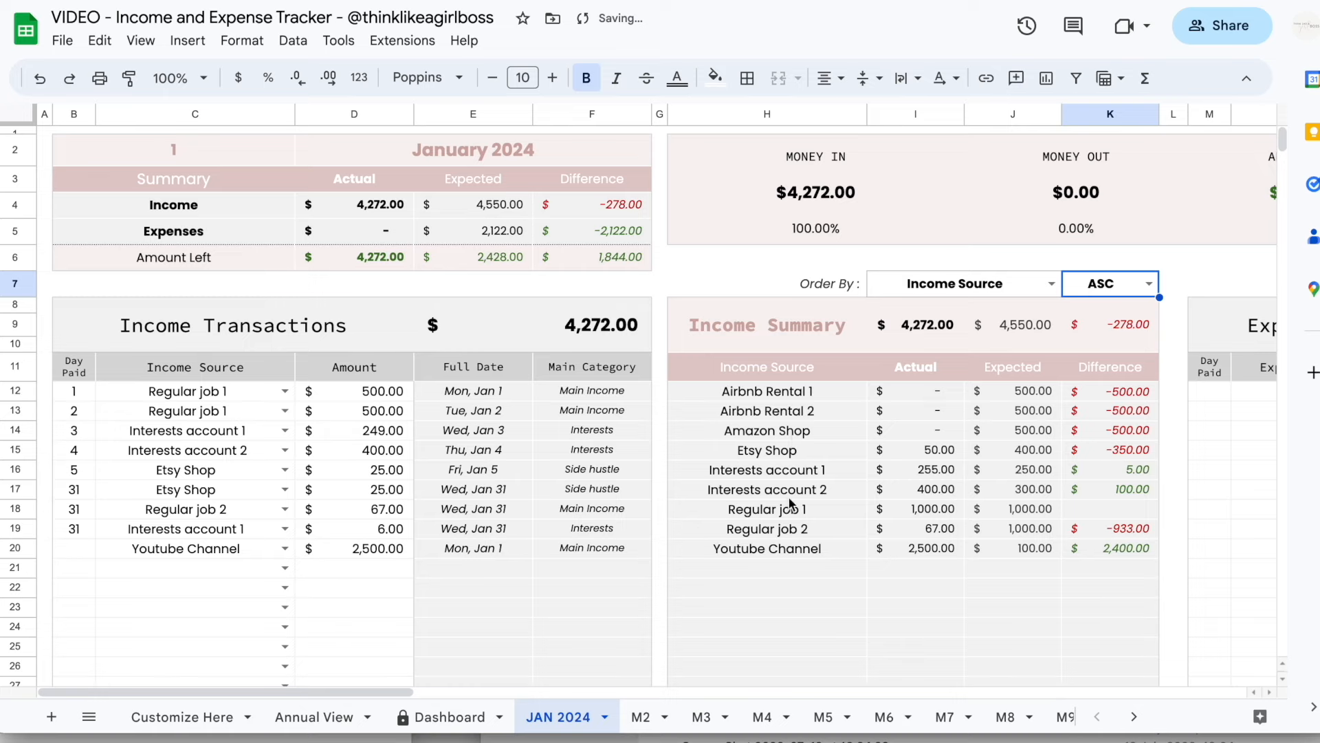
Review the Money In, Money Out and Amount Left figures and the actual Expenses and Amount Left in the January summary.
scroll(791, 616, "right", 1)
scroll(790, 611, "right", 3)
scroll(791, 614, "left", 3)
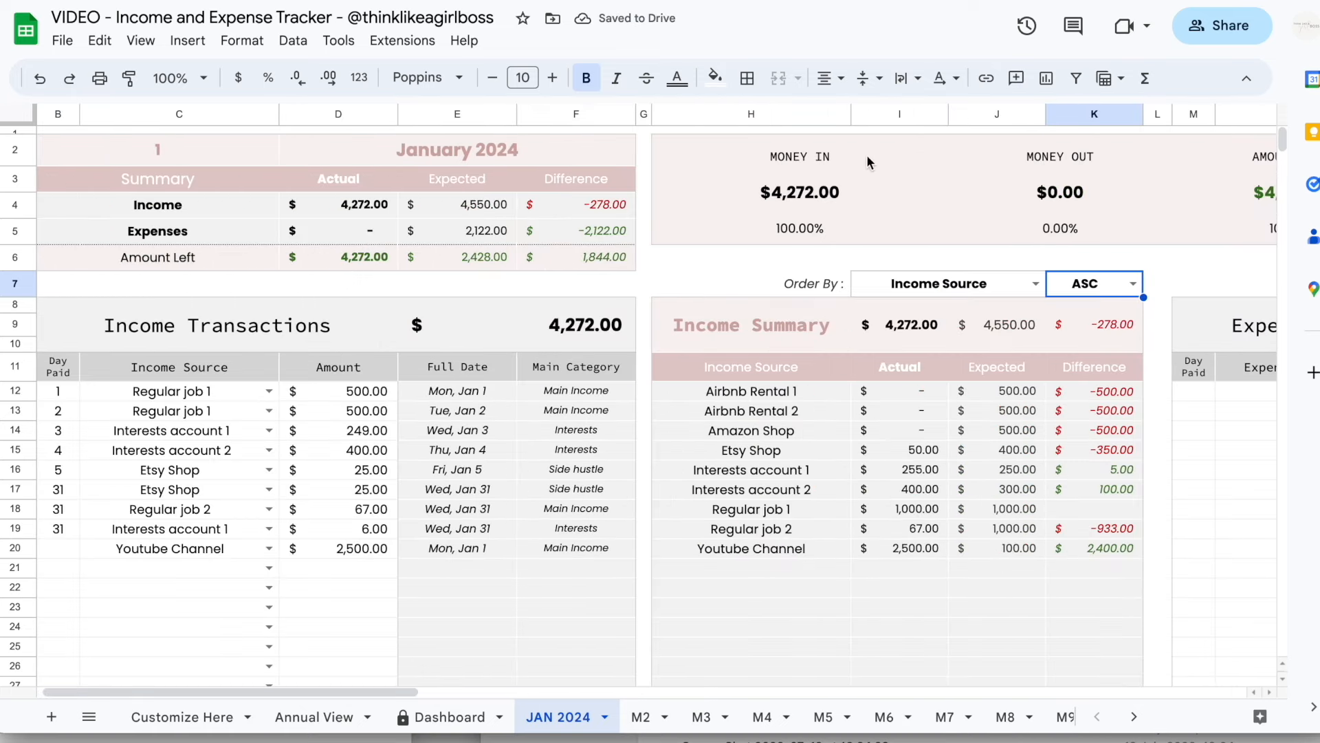
scroll(885, 181, "right", 4)
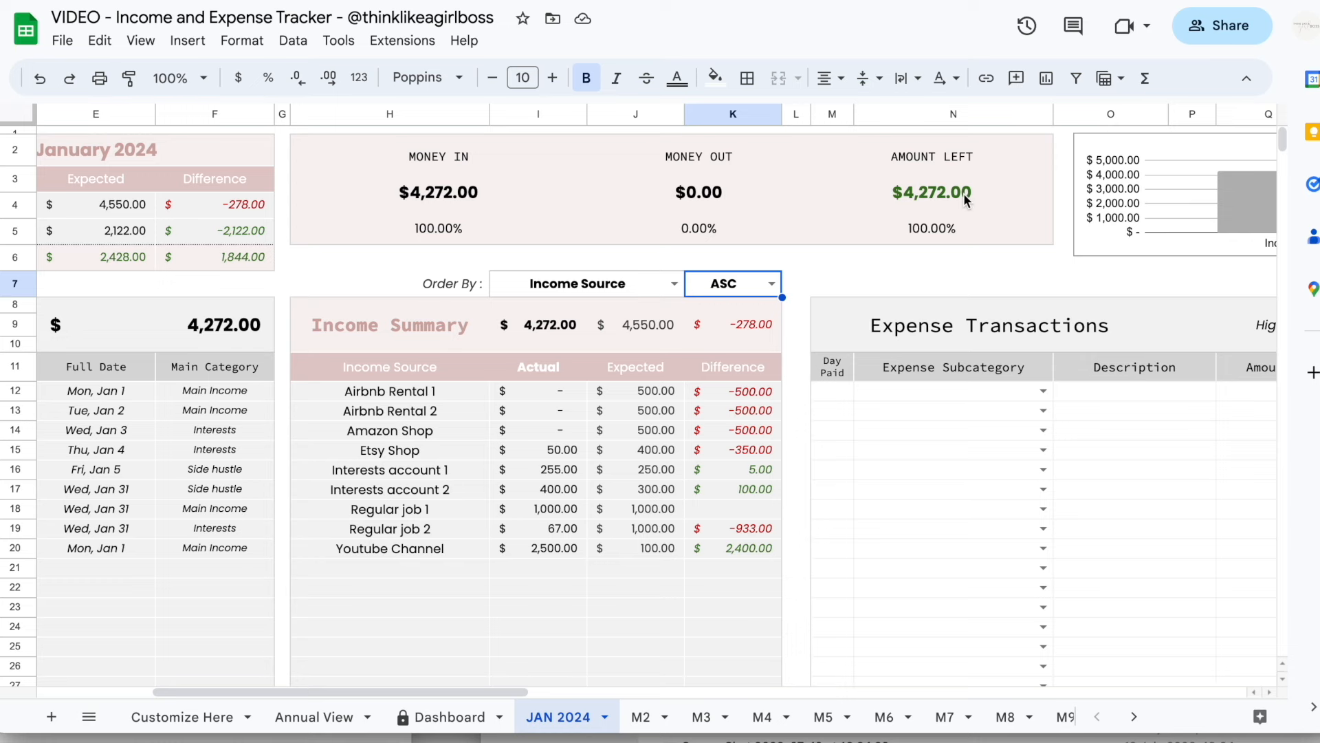
scroll(964, 192, "left", 5)
left_click(357, 236)
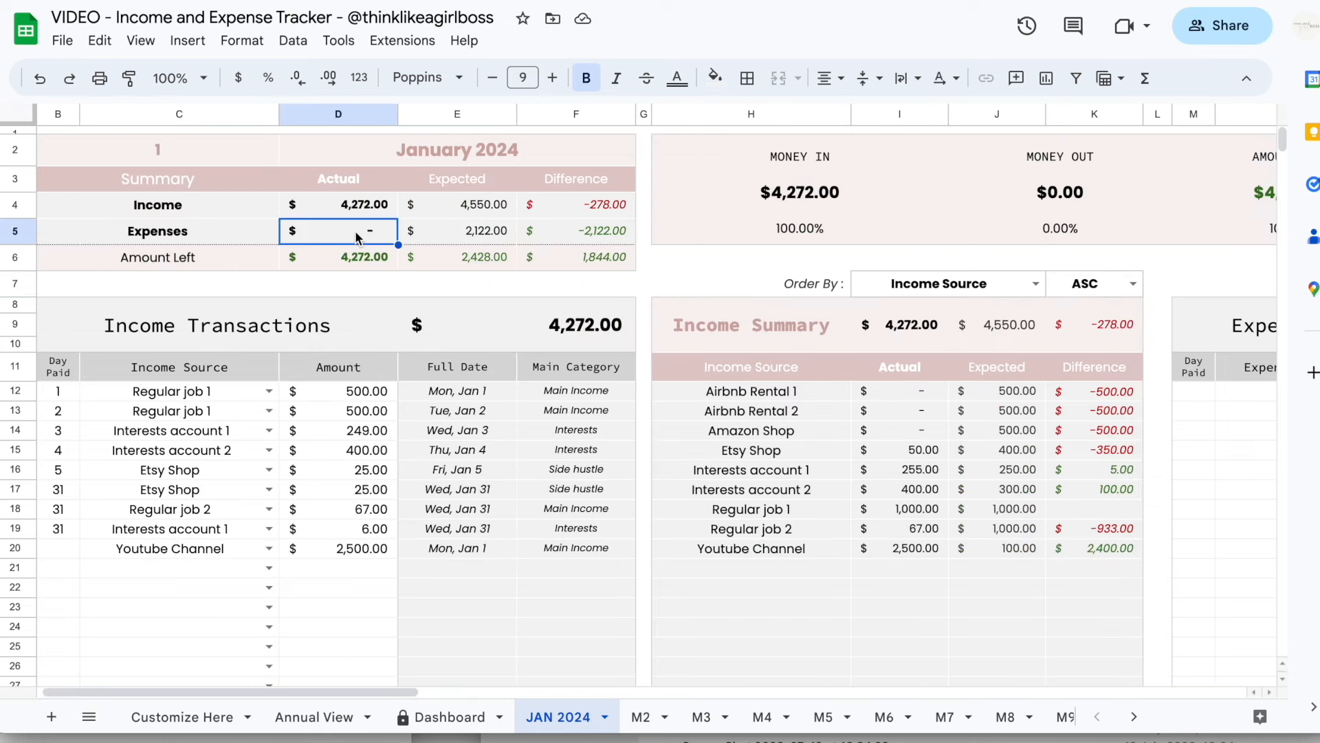
left_click(330, 263)
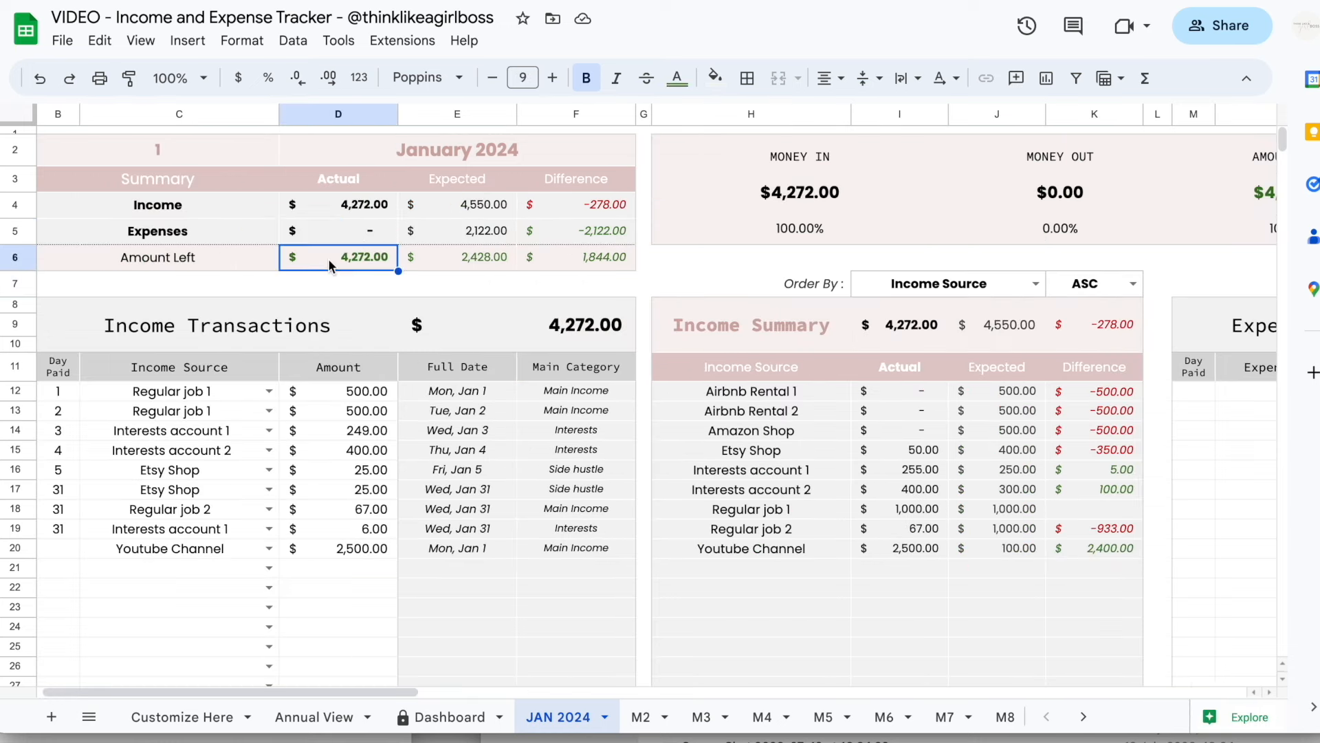
Record a Rent expense of 1000 in the first row of the January Expense Transactions.
scroll(643, 496, "right", 10)
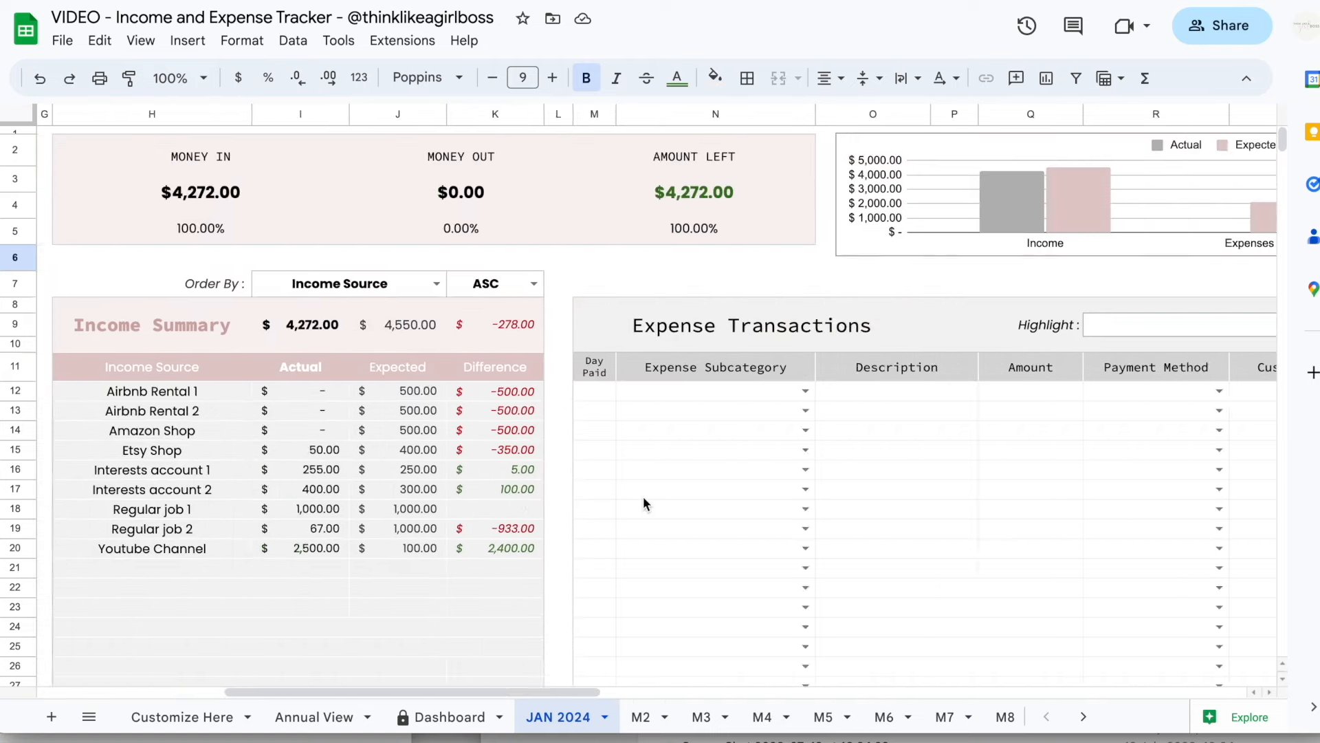
scroll(643, 503, "right", 2)
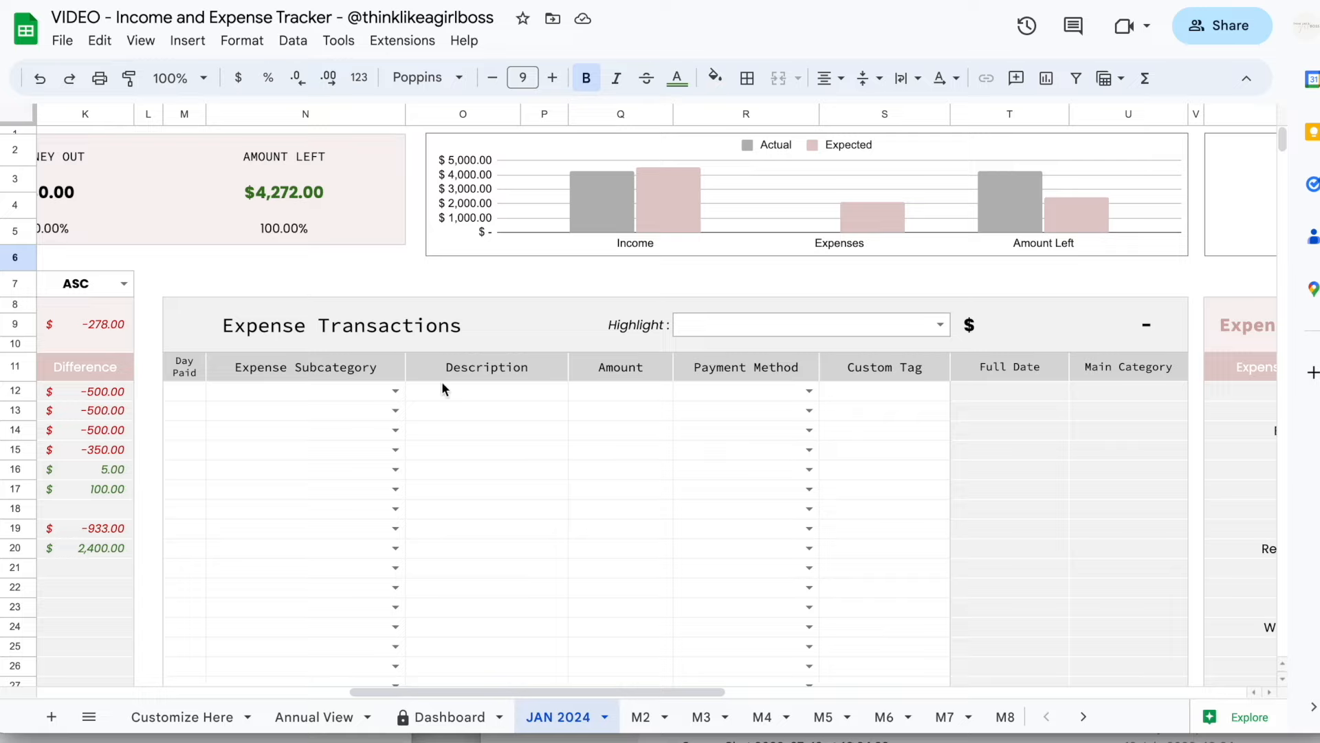
left_click(396, 391)
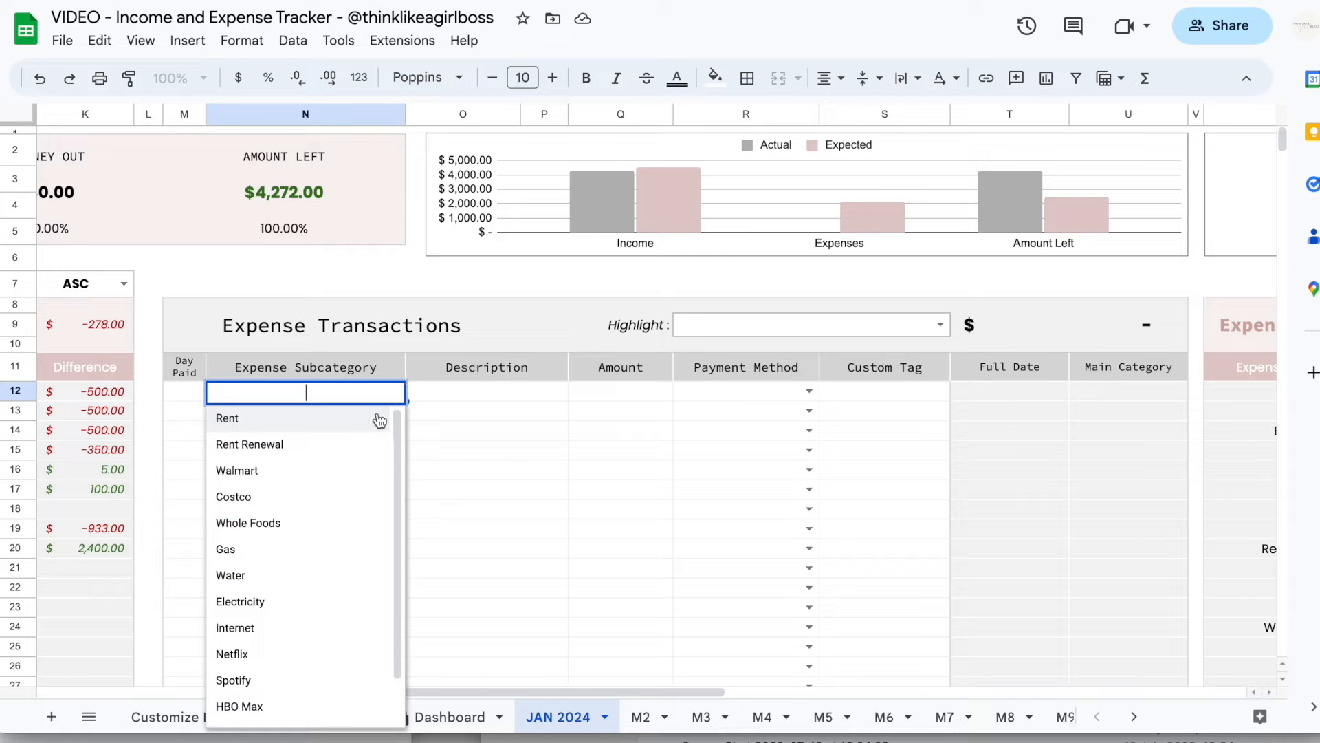
left_click(328, 420)
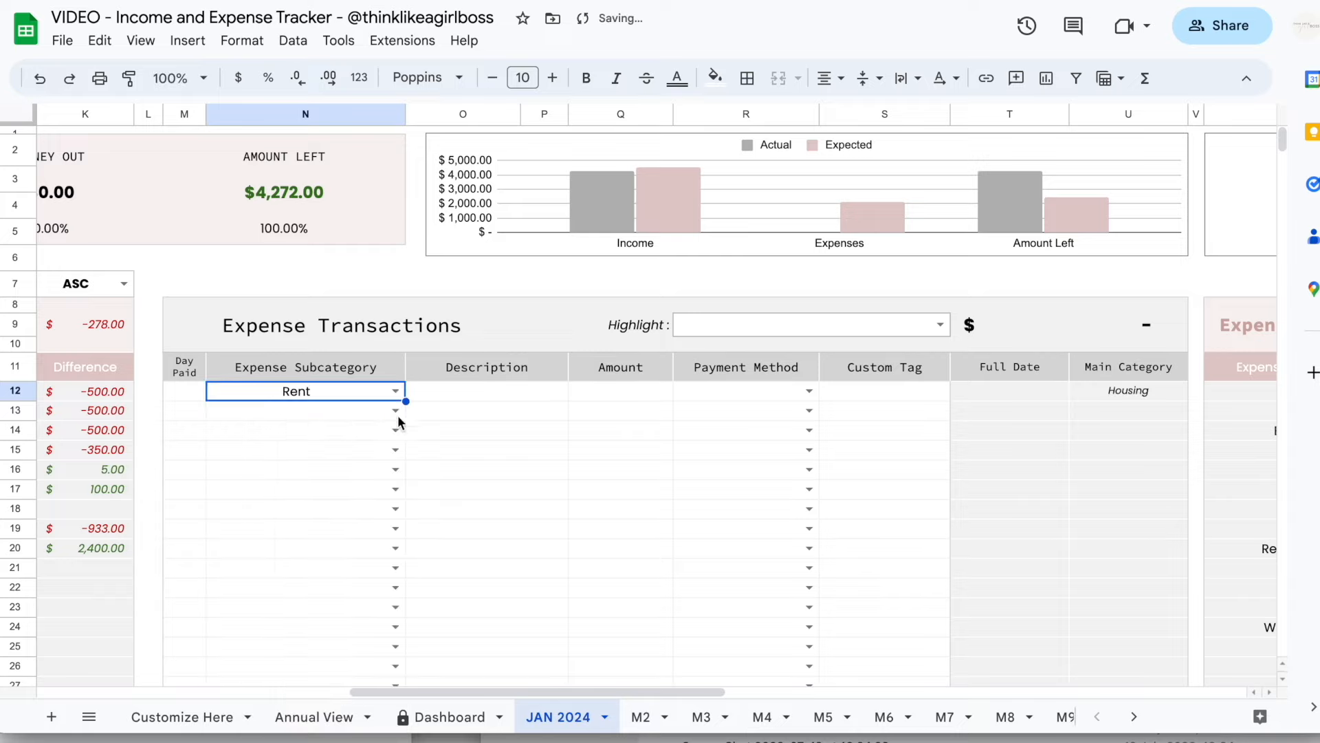
left_click(620, 392)
type("1,0")
type("000")
key("Return")
Check the actual Rent amount in the Expense Summary and return to the Expense Transactions.
scroll(715, 511, "right", 5)
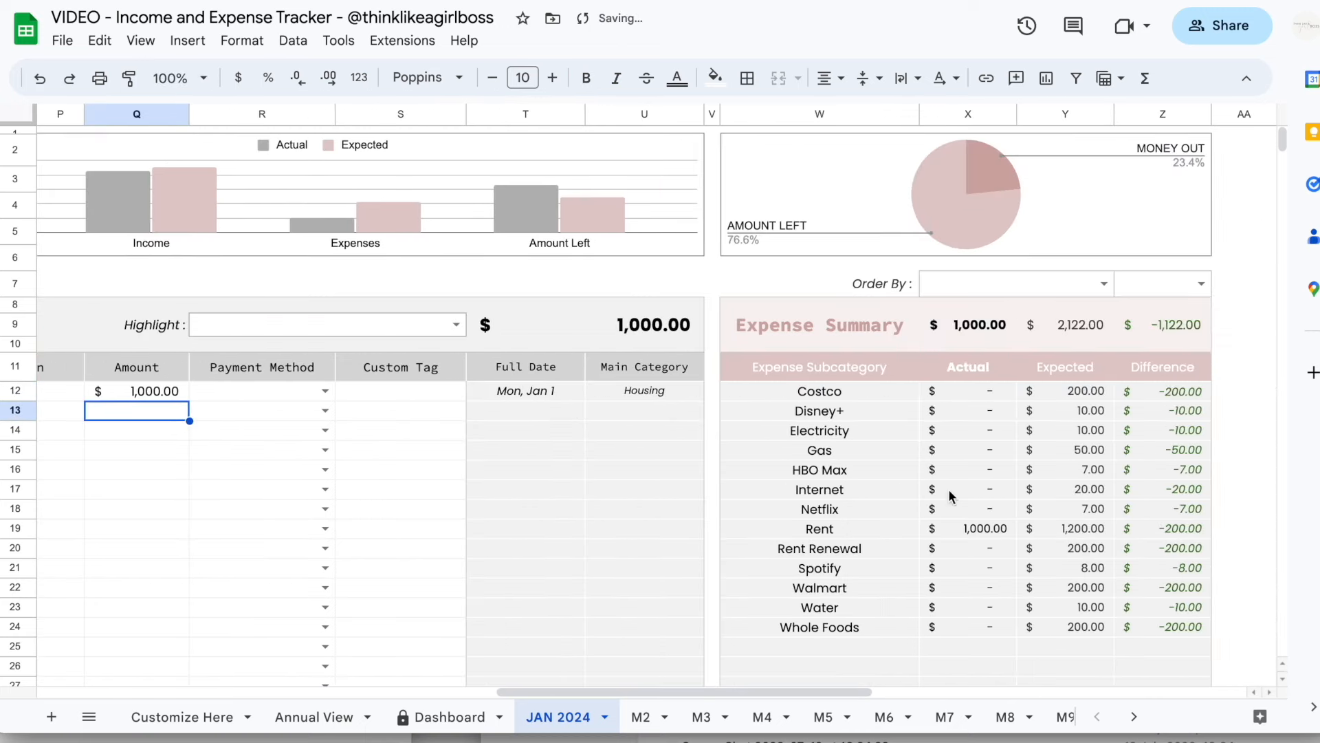
left_click(989, 529)
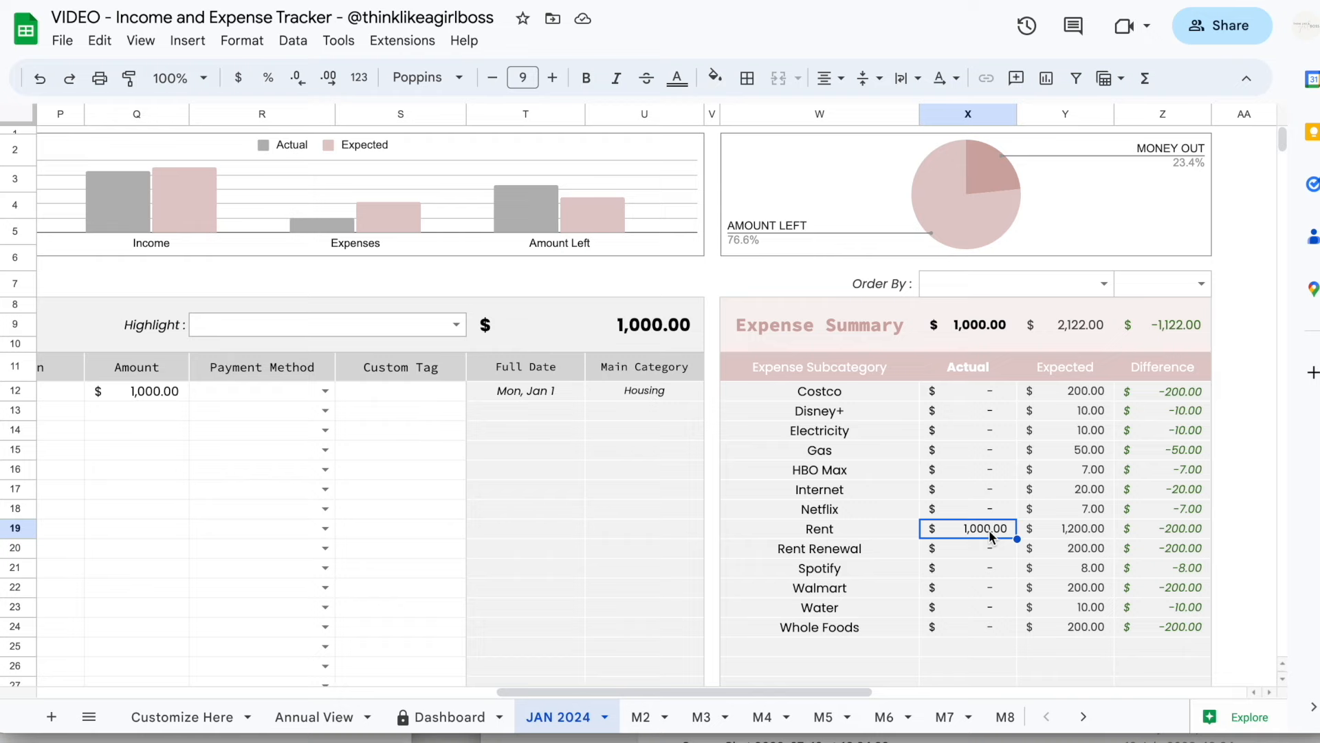
scroll(989, 529, "left", 6)
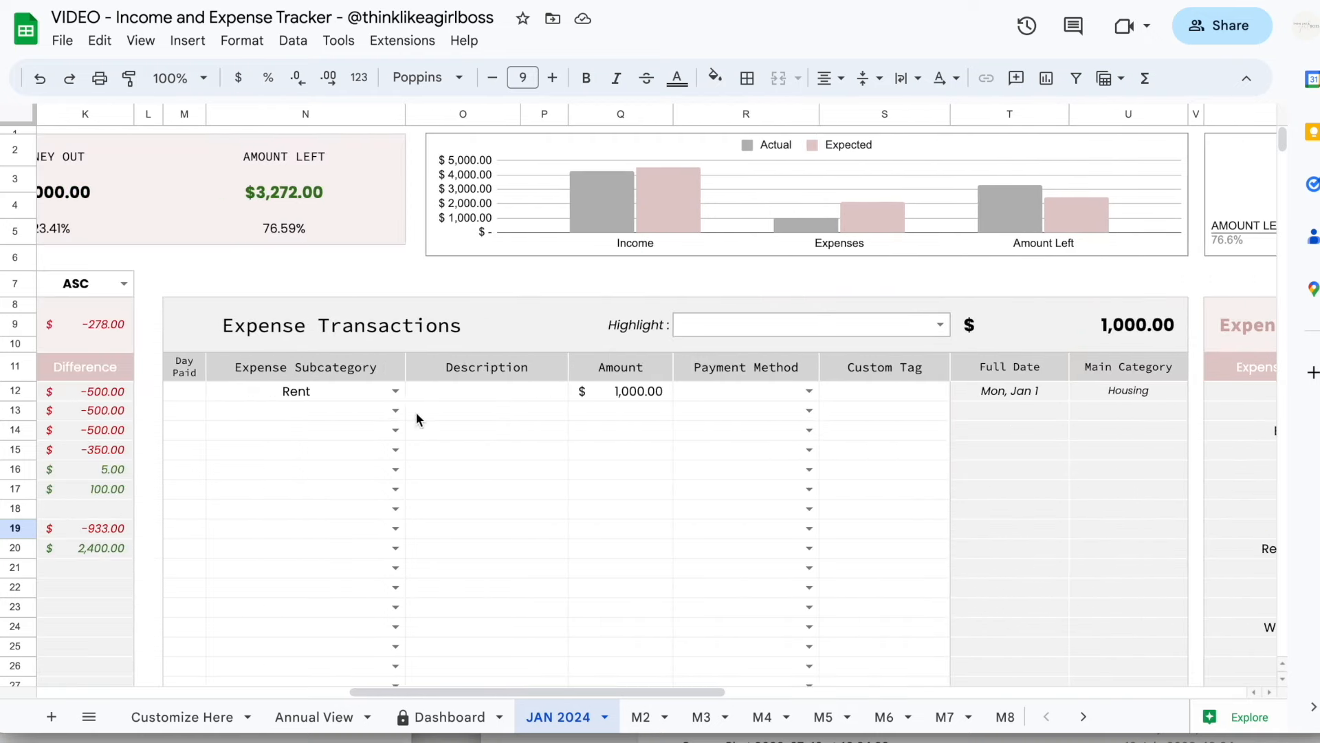
Add a Walmart expense of 500 below the Rent transaction.
left_click(396, 411)
left_click(330, 490)
left_click(621, 411)
type("500")
key("Return")
Add a second Walmart expense of 250 in the next Expense Transactions row.
left_click(396, 431)
left_click(324, 509)
left_click(621, 431)
type("250")
key("Return")
Compare Walmart's actual, expected and difference amounts in the Expense Summary.
scroll(825, 550, "right", 6)
left_click(828, 588)
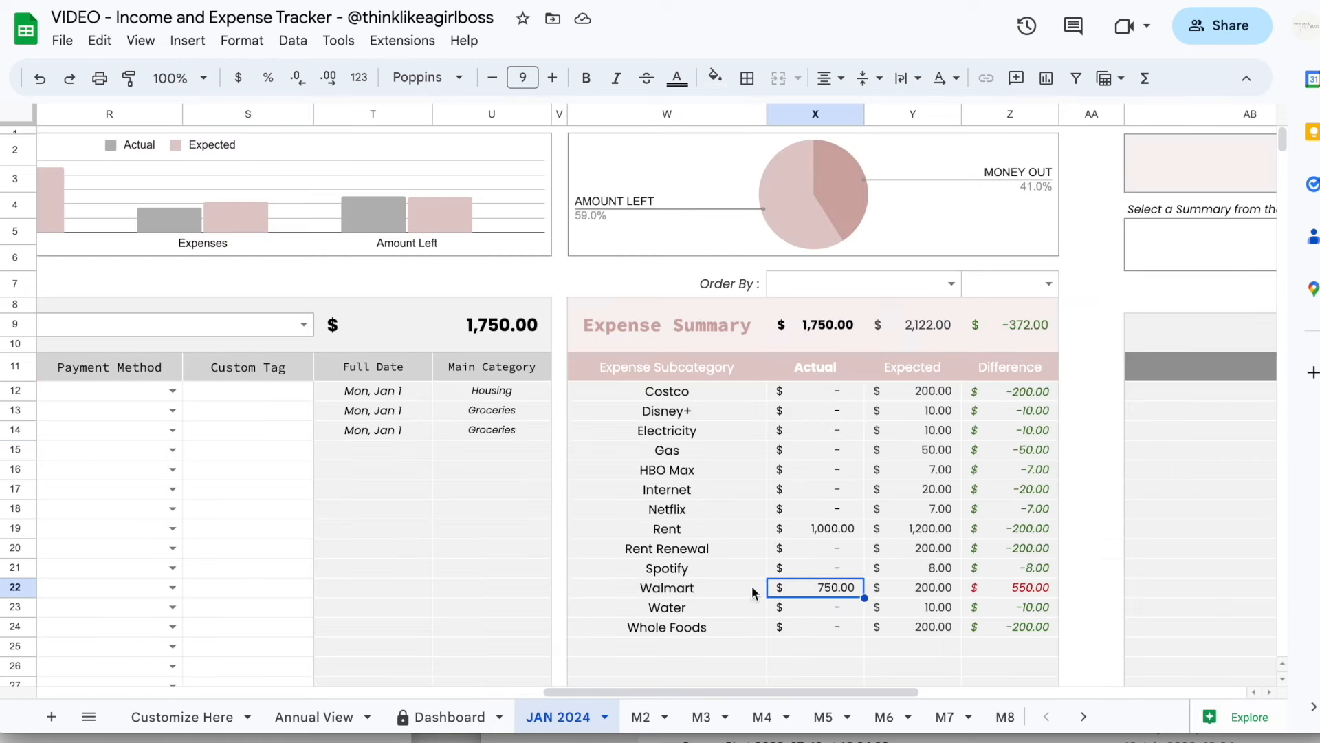
left_click(927, 588)
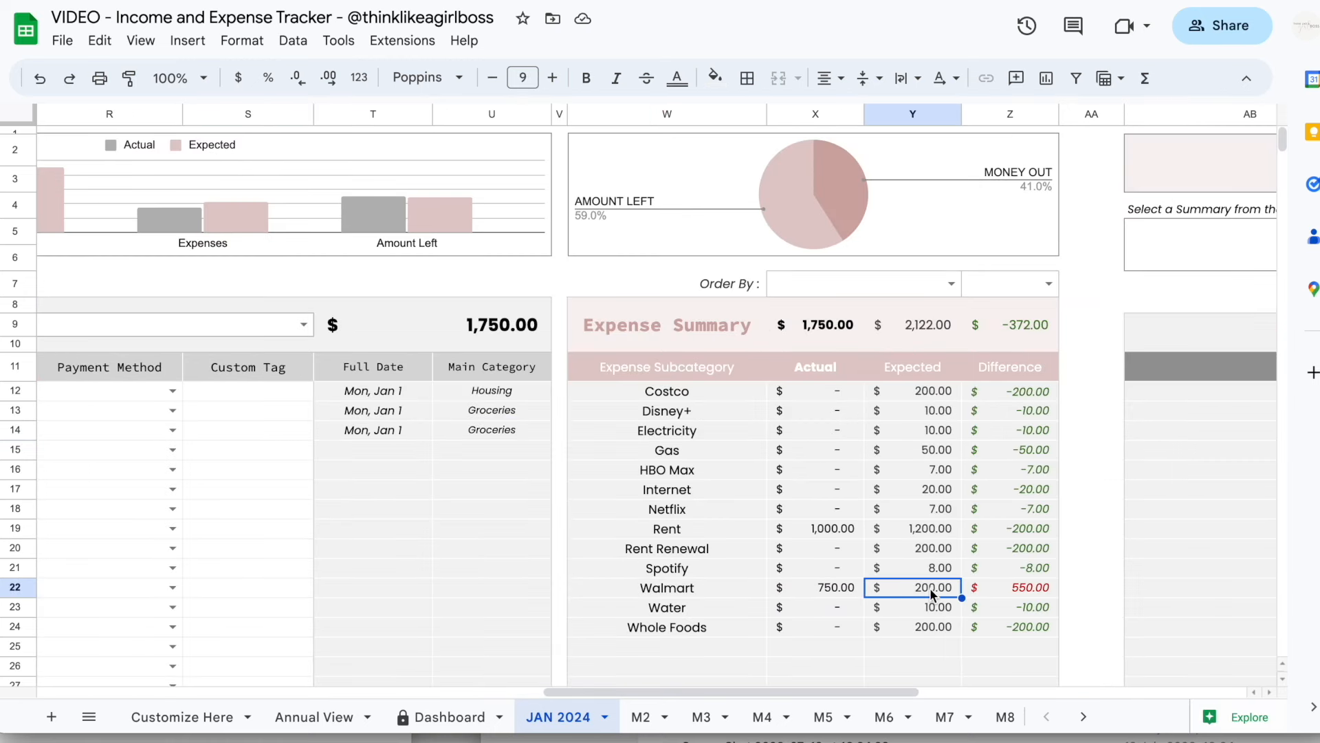
left_click(850, 587)
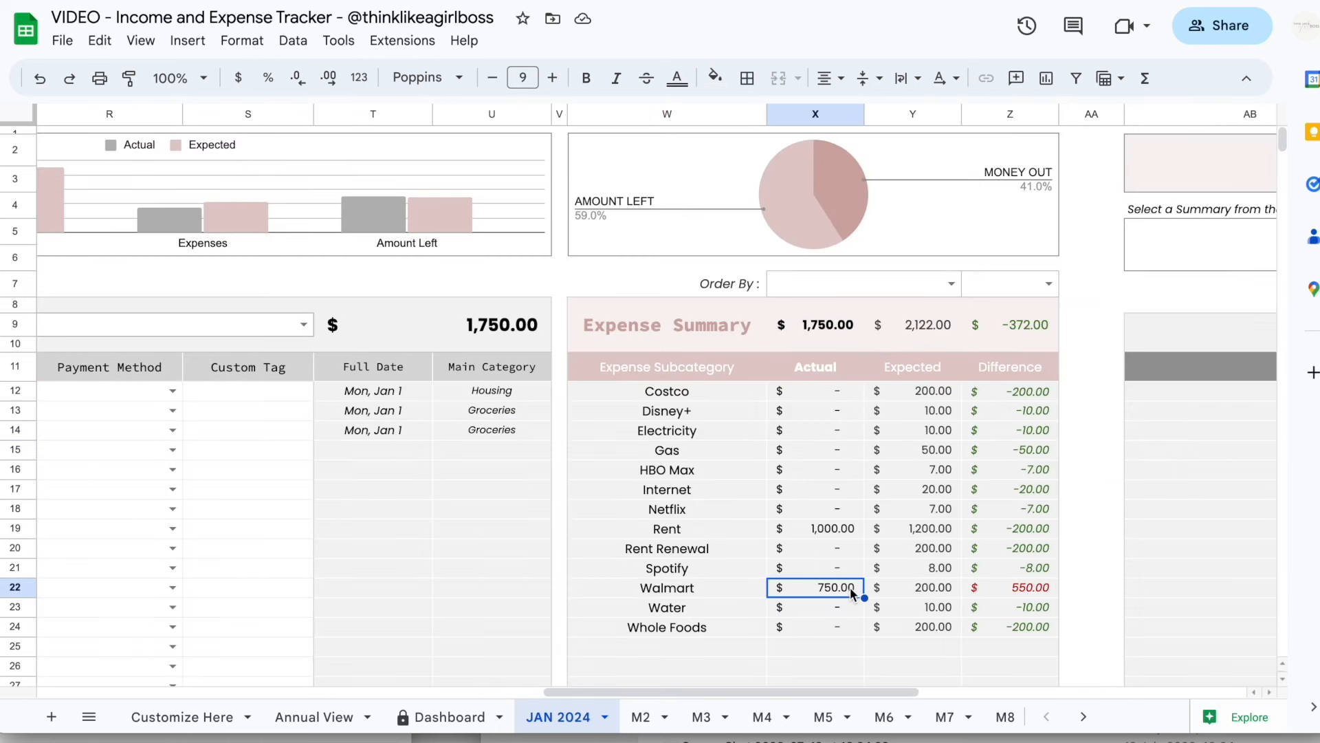
left_click(997, 596)
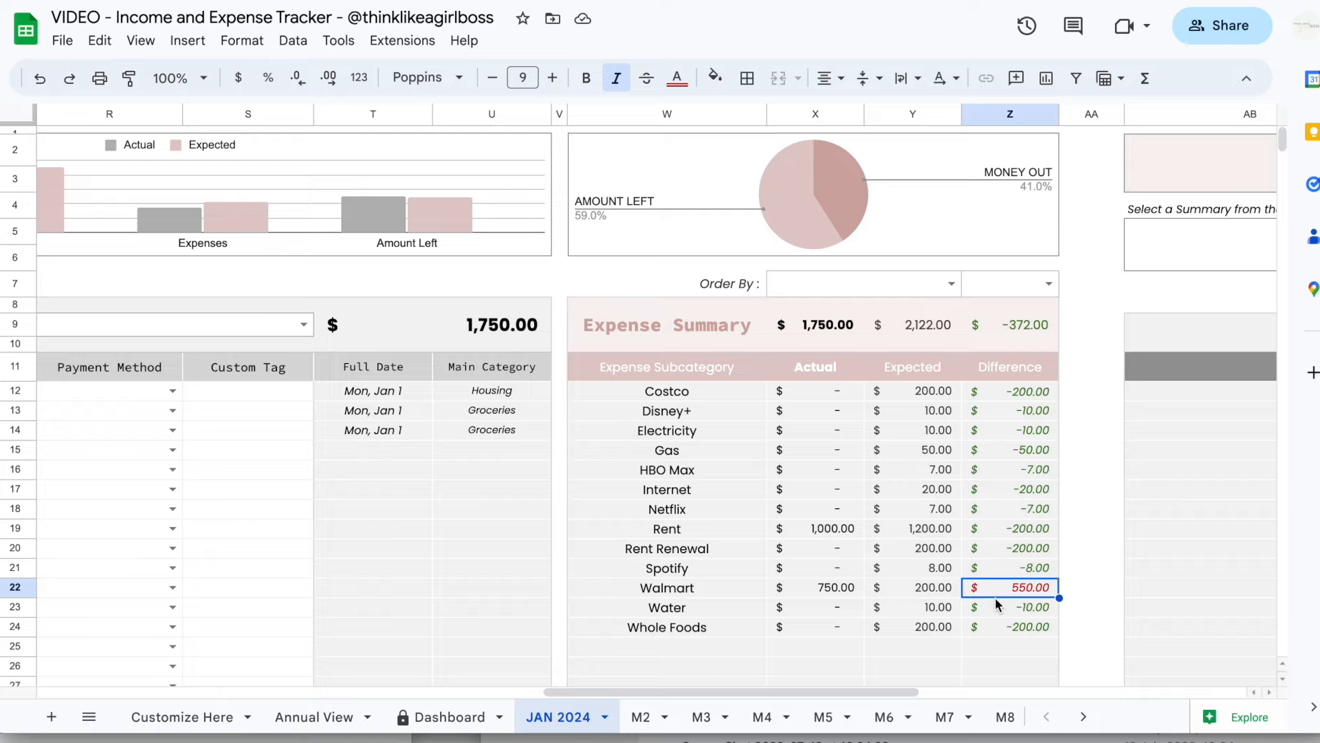
Order the Expense Summary by Expected in DESC direction.
left_click(952, 283)
left_click(817, 333)
left_click(1049, 284)
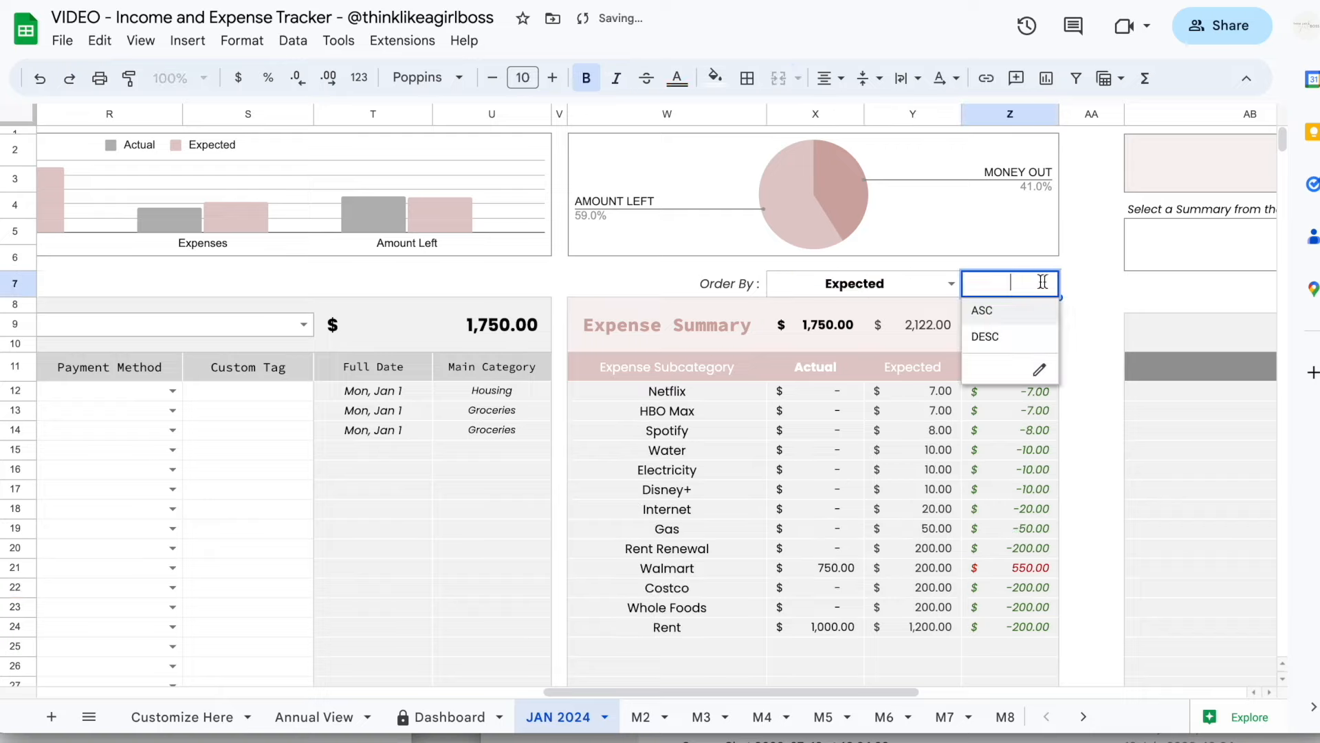
left_click(984, 414)
Enter the Day Paid for the expenses: 31 for Rent, 31 for the first Walmart and 24 for the second.
scroll(736, 386, "left", 10)
left_click_drag(1066, 393, 1064, 427)
left_click(292, 397)
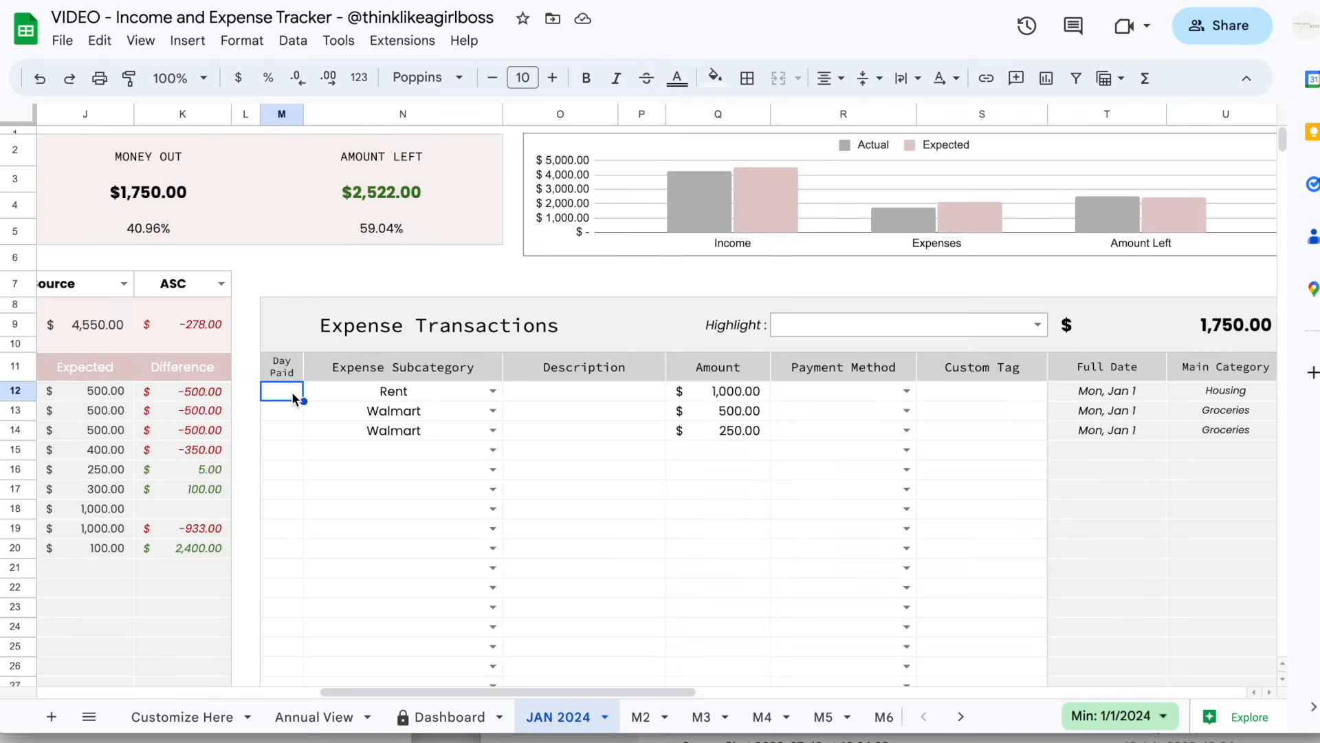
type("31")
key("Return")
type("31")
key("Return")
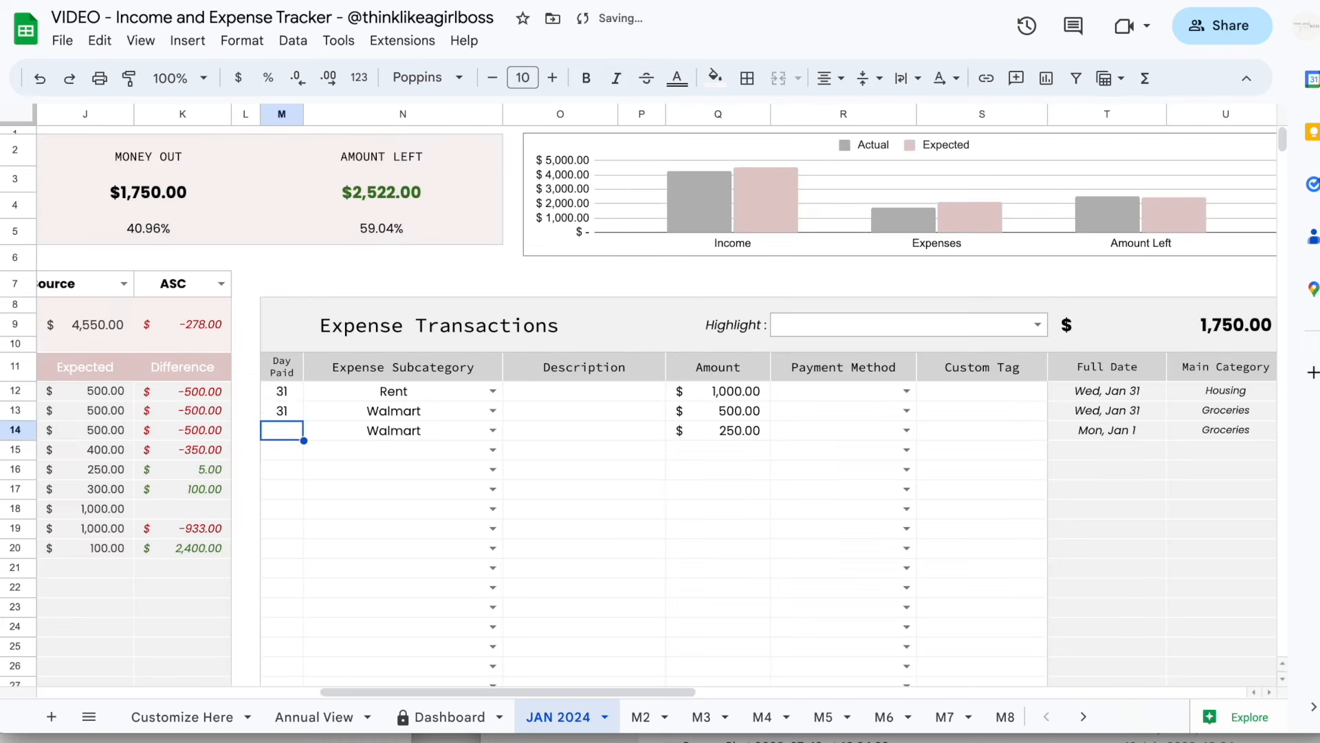
type("24")
key("Return")
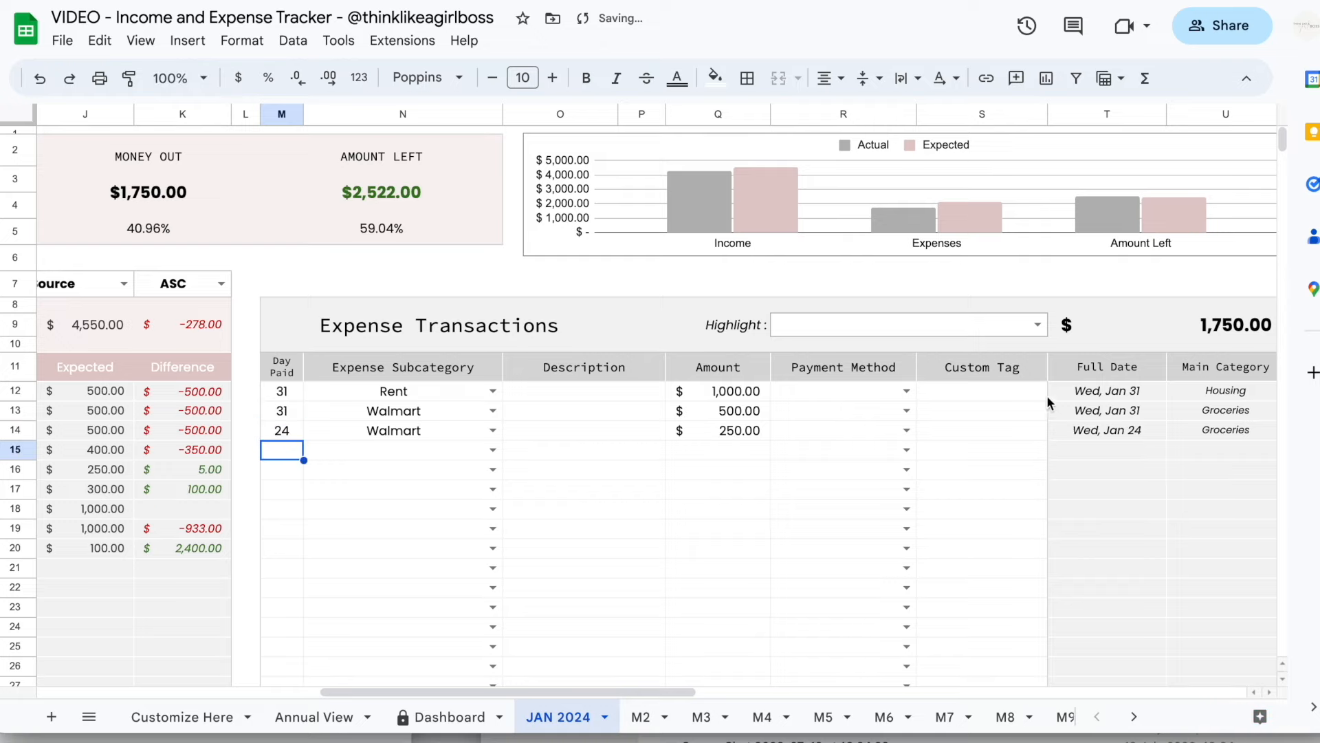
Review the Full Date and Main Category values of the three expense transactions.
left_click(1055, 394)
left_click_drag(1064, 408, 1066, 439)
scroll(1070, 439, "right", 3)
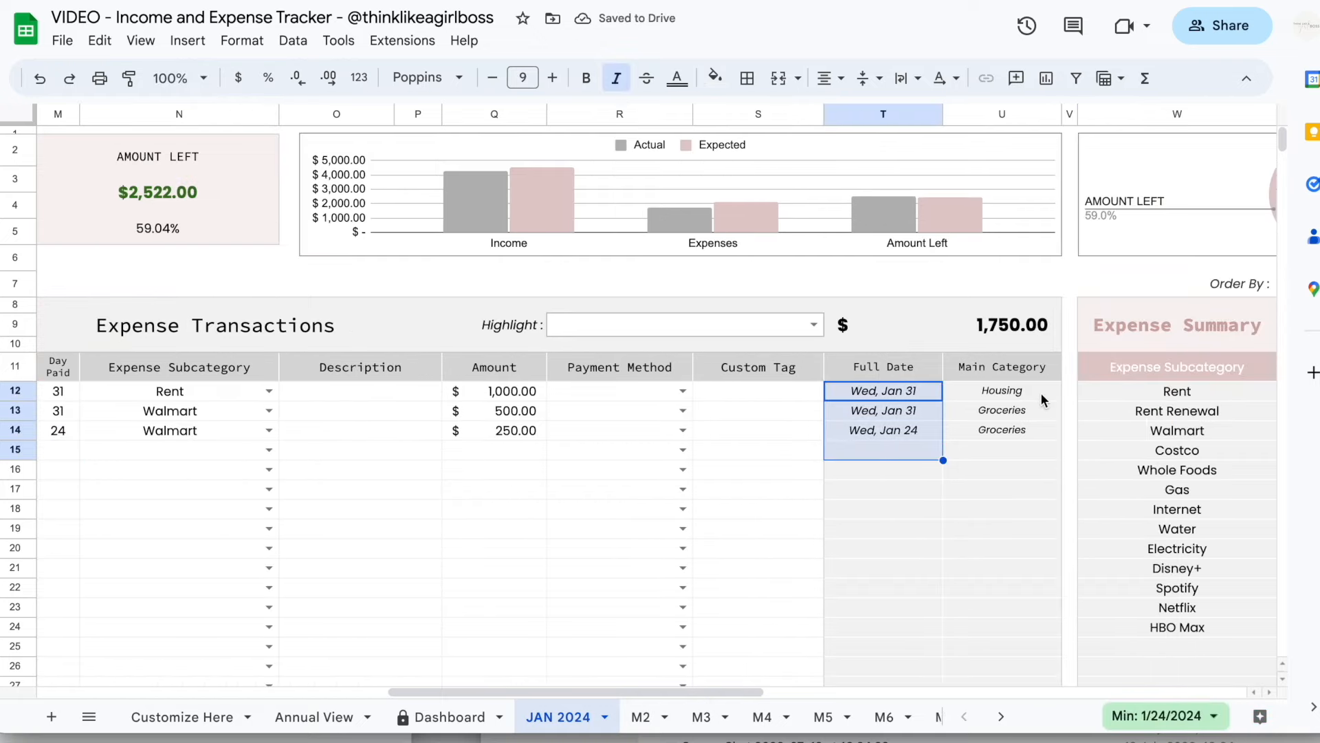
left_click_drag(1041, 392, 1042, 436)
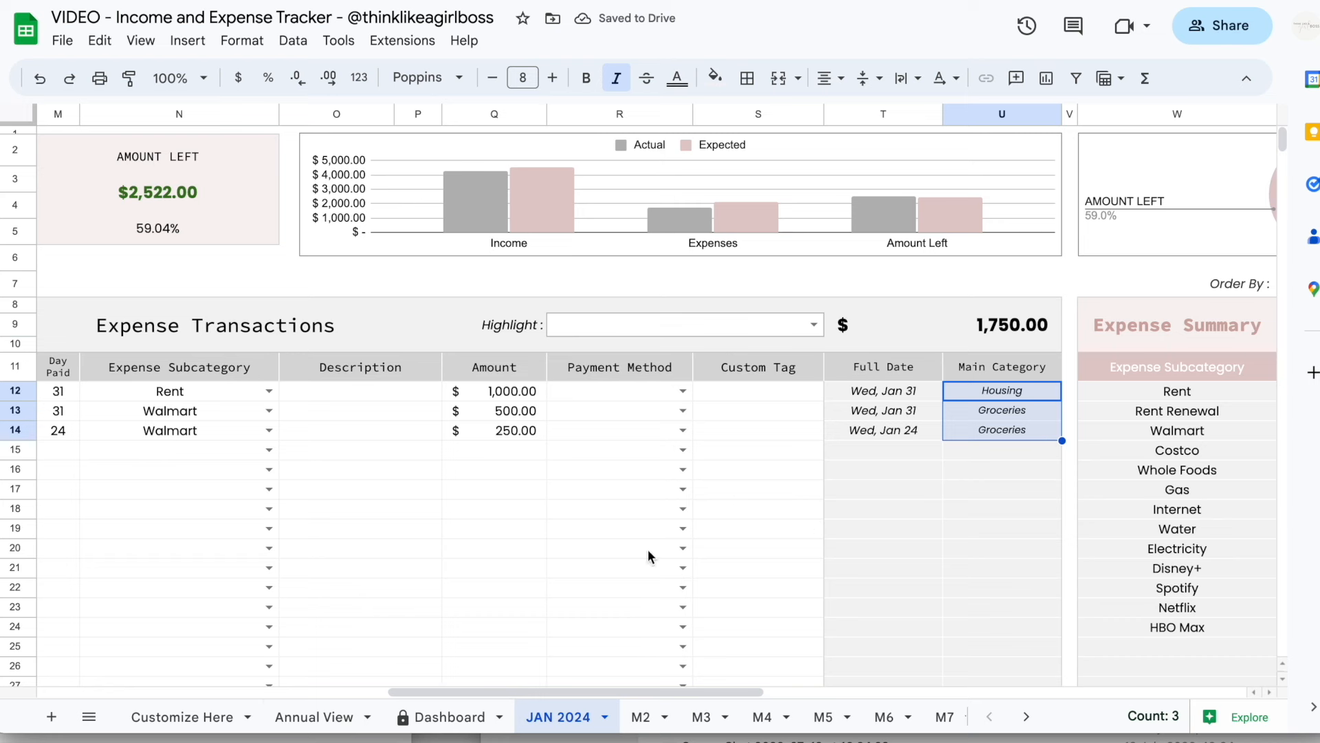
Examine the main categories and subcategories of the expenses in the Annual View.
left_click(303, 716)
scroll(411, 515, "down", 5)
scroll(407, 515, "down", 5)
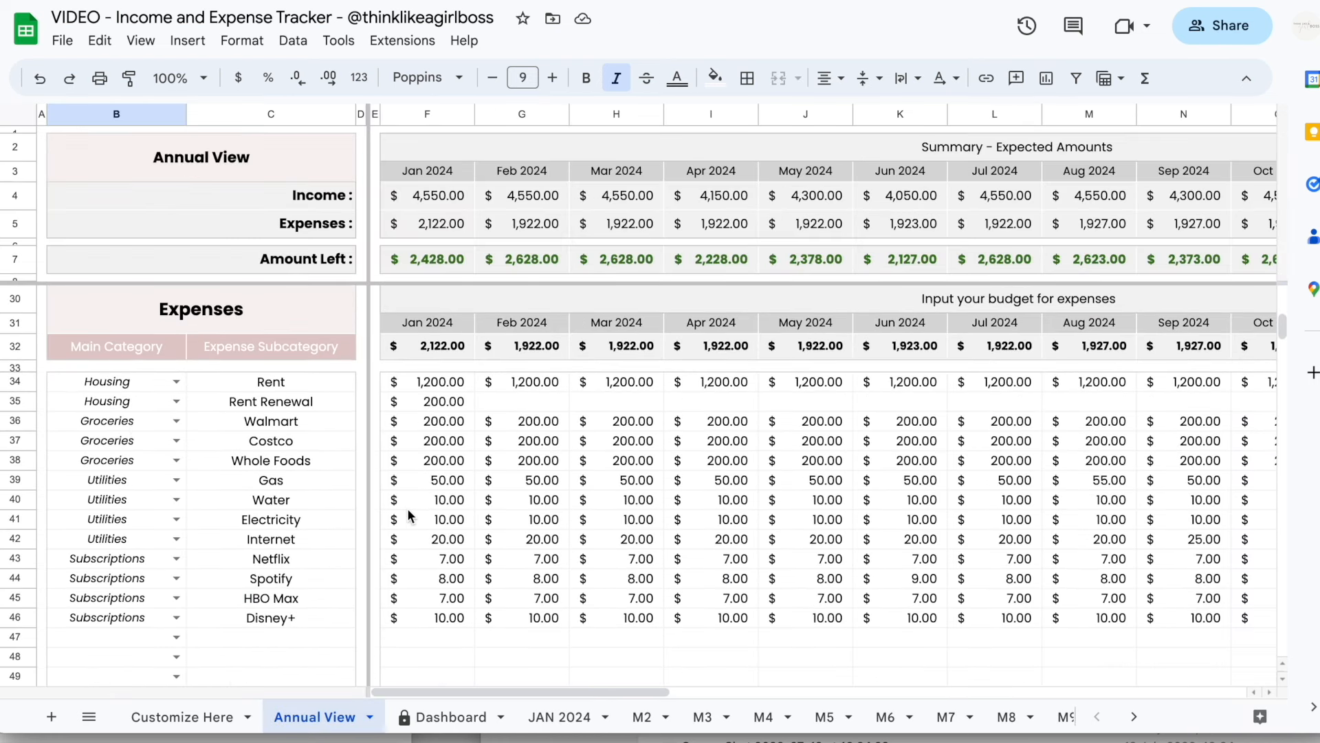
left_click_drag(123, 382, 127, 561)
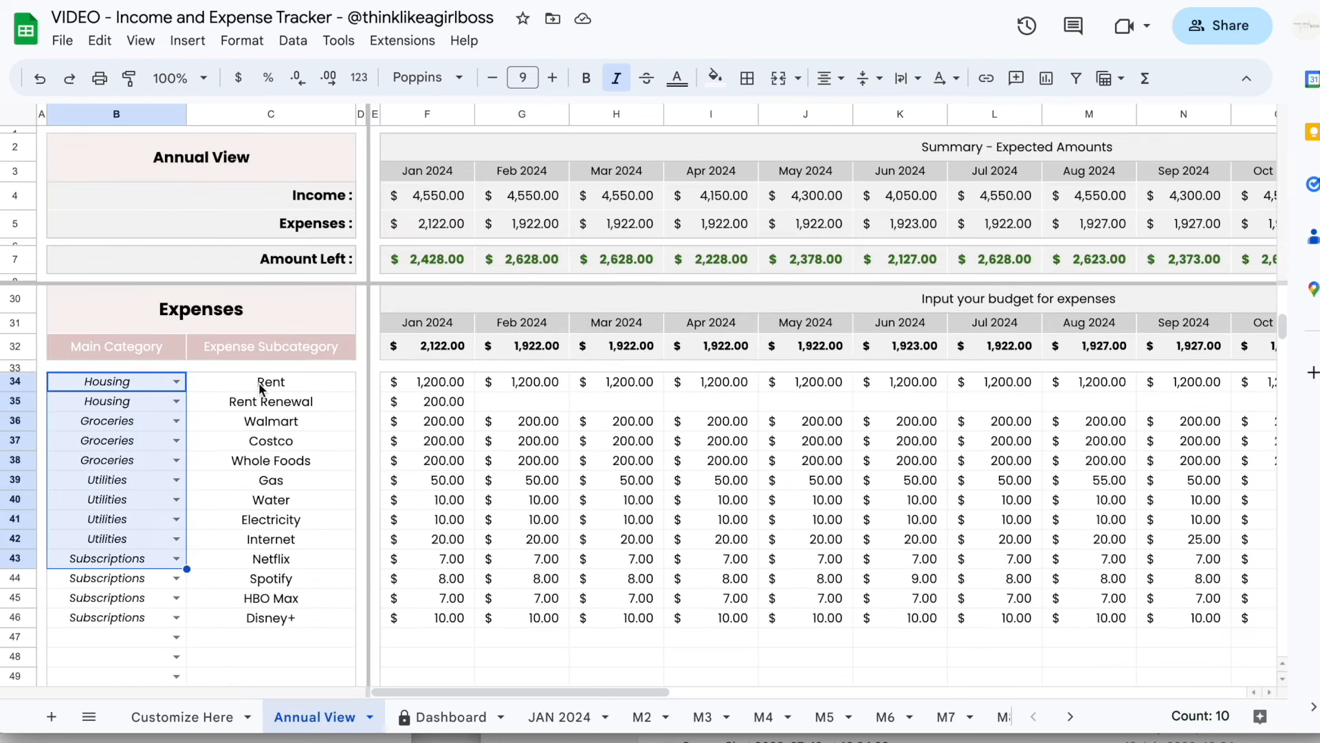
left_click_drag(259, 383, 262, 527)
Describe the 500.00 Walmart expense in the JAN 2024 sheet as a named person's birthday.
left_click(537, 715)
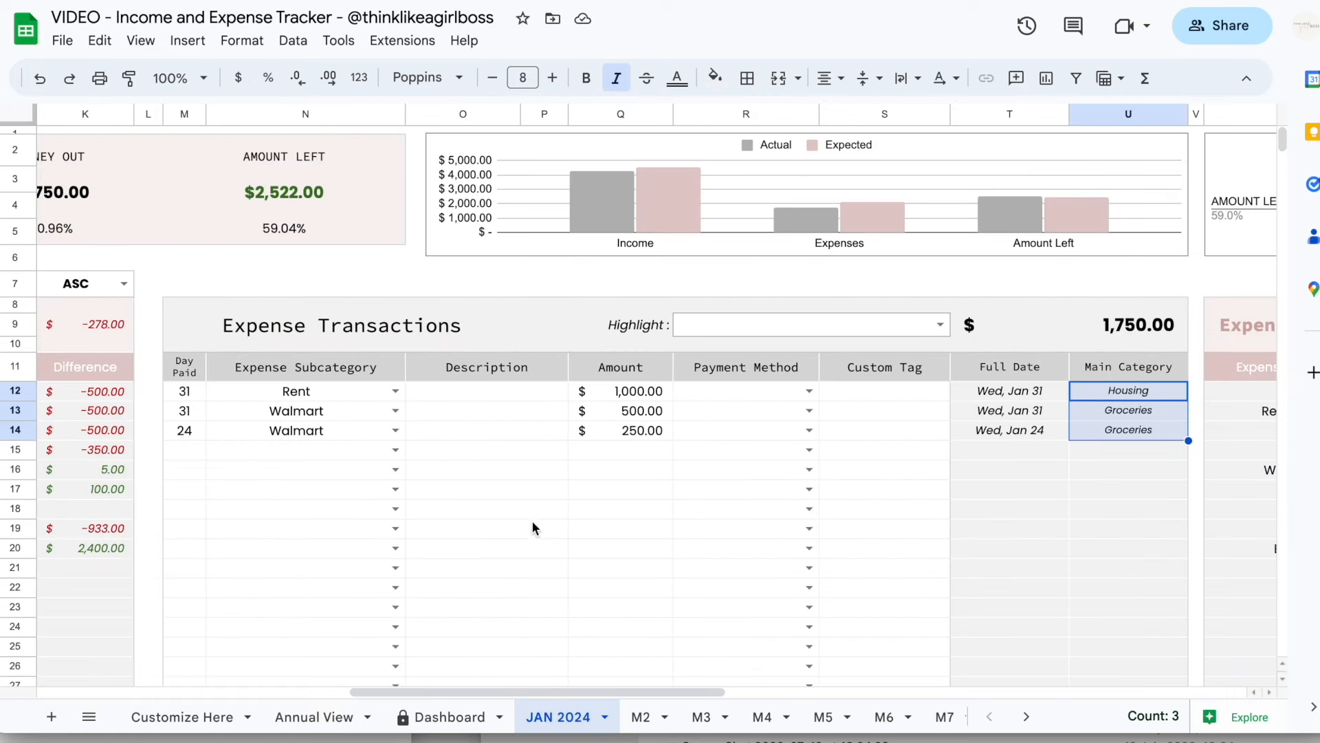
left_click(557, 453)
left_click(758, 431)
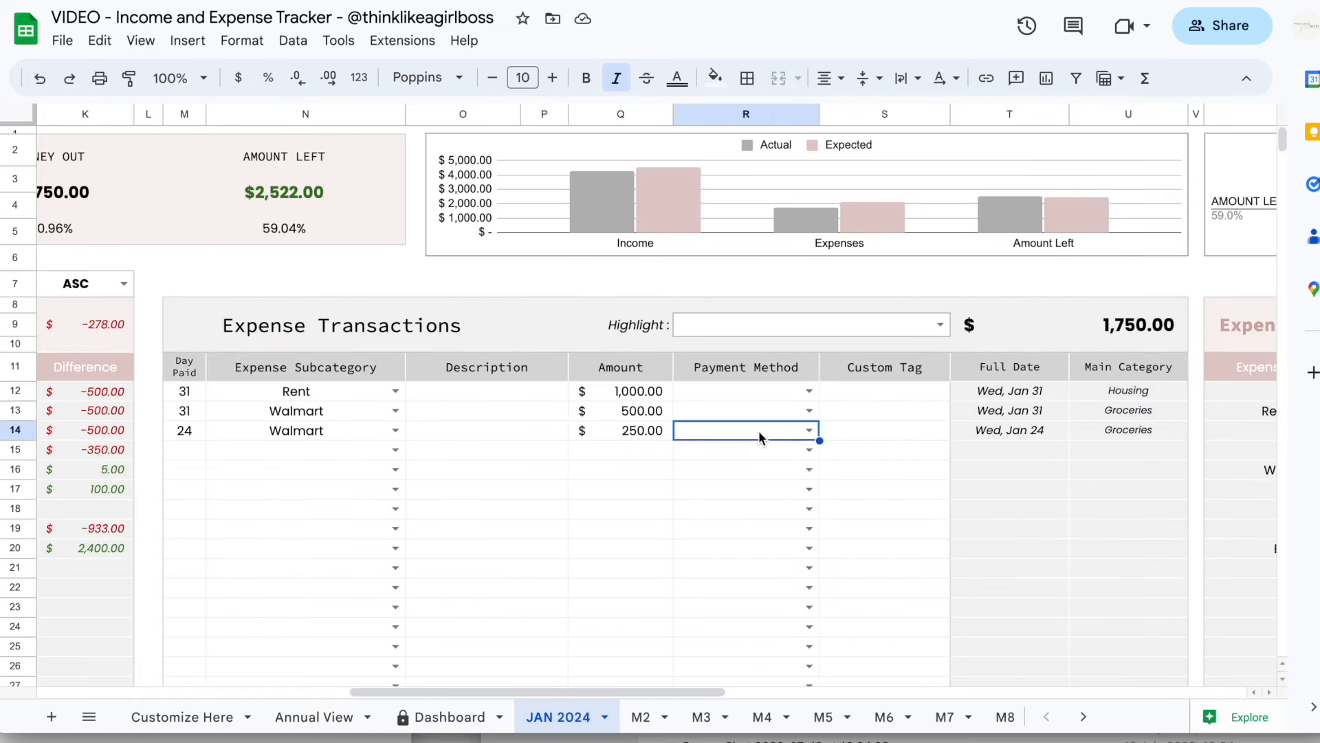
left_click(878, 429)
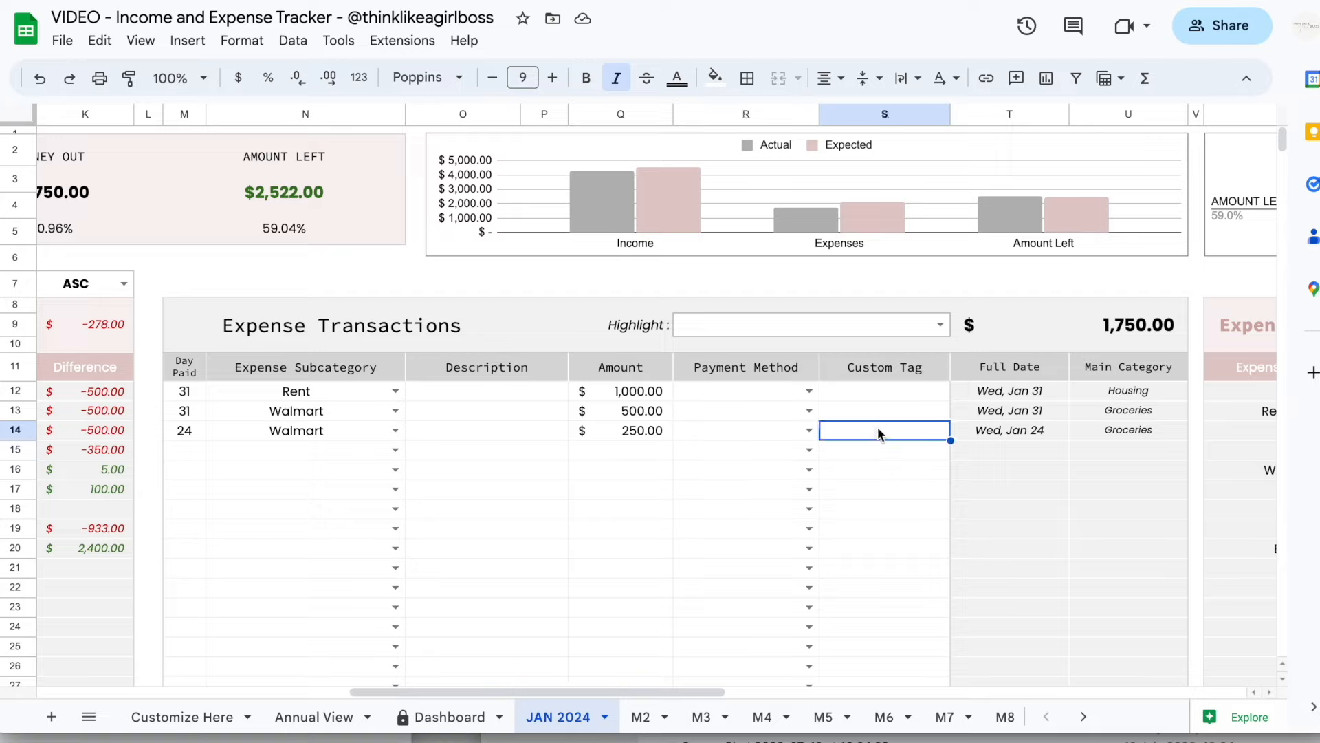
left_click(441, 395)
key("Down")
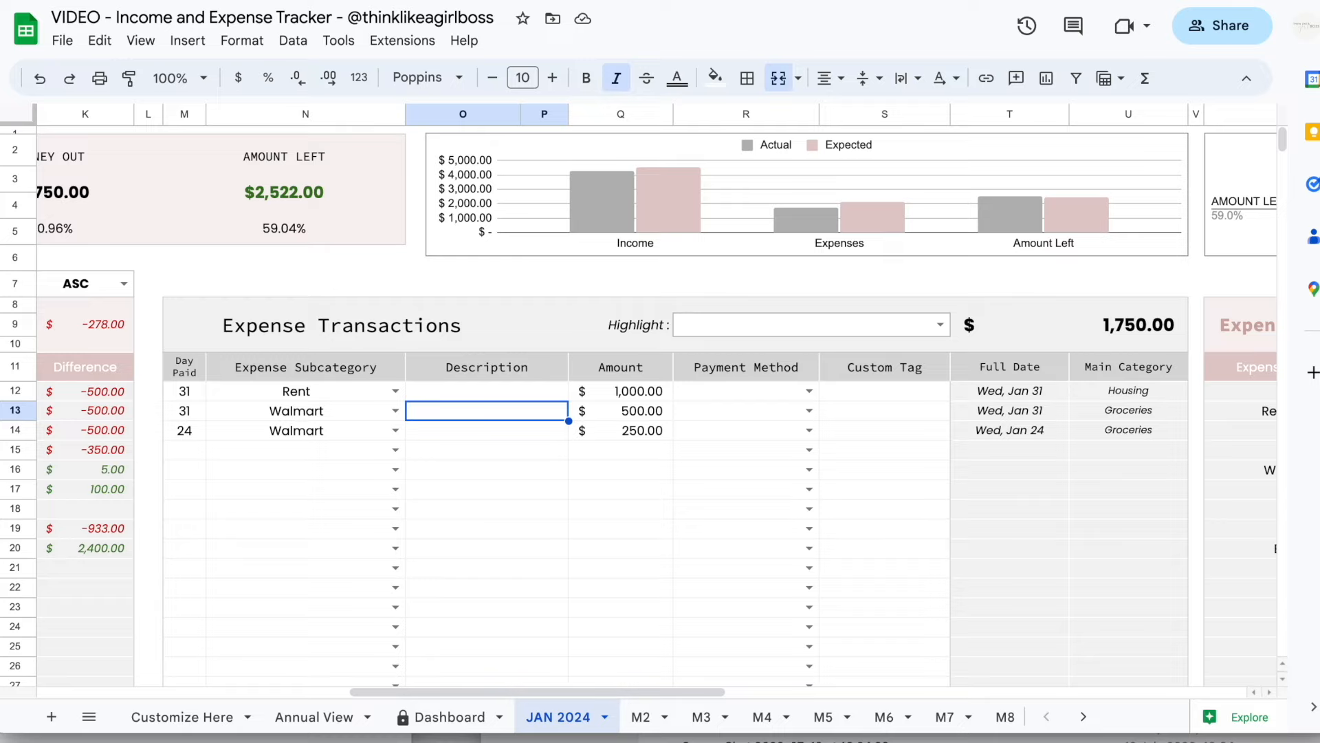
type("CHARLIE'S BIRTHDAY")
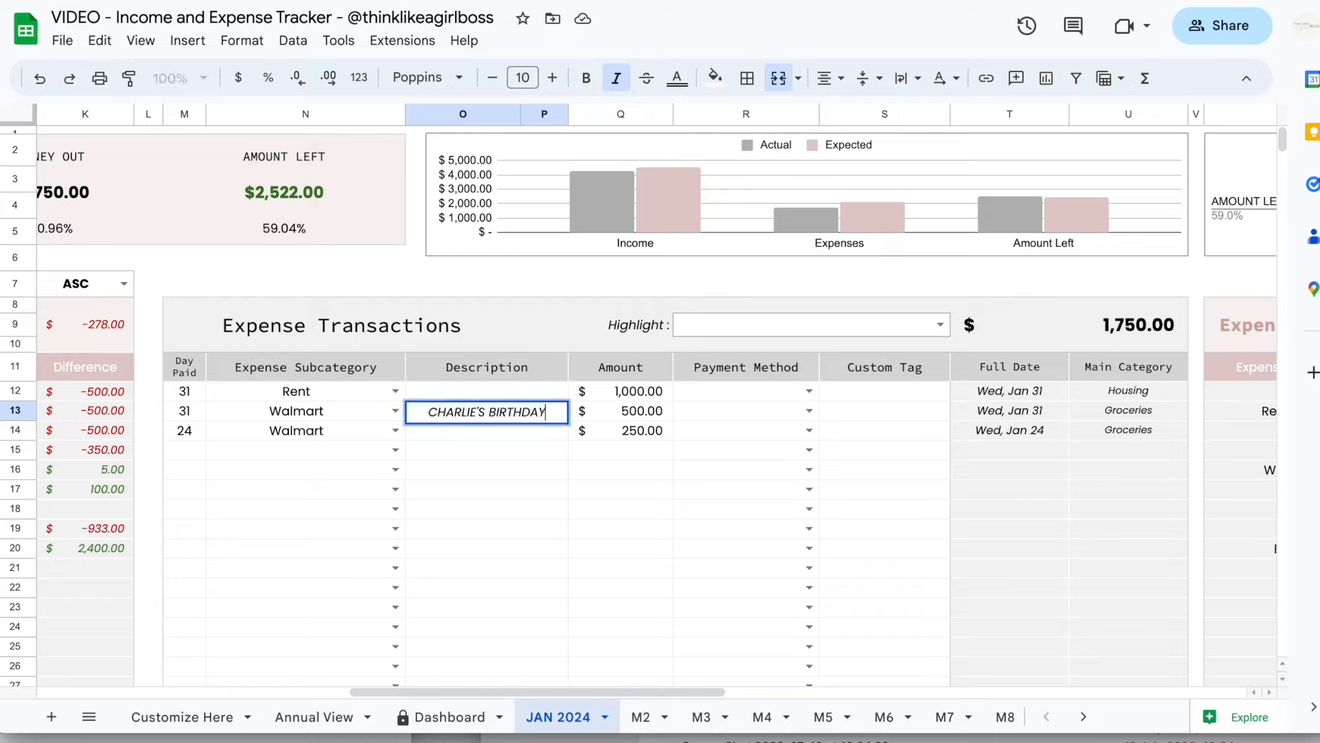
key("Return")
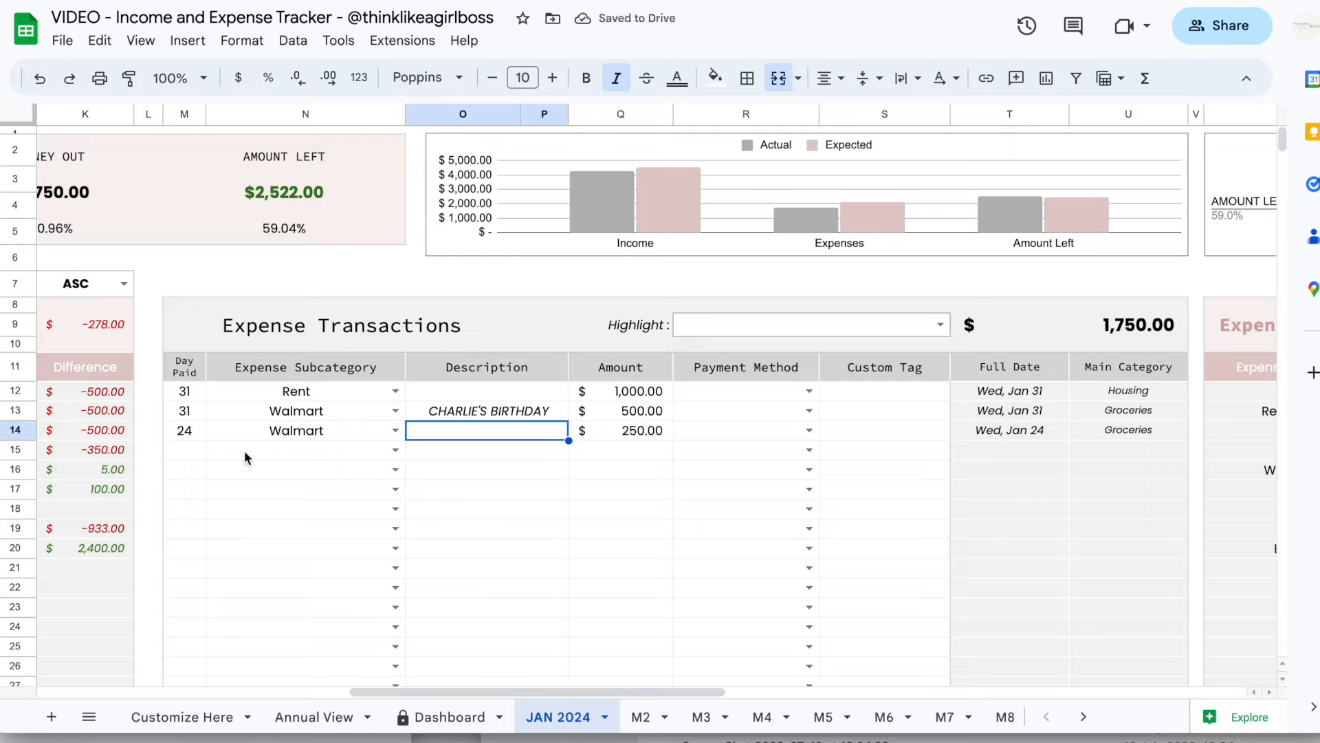
Check the Payment Method choices offered for the Rent and two Walmart expenses.
left_click(810, 391)
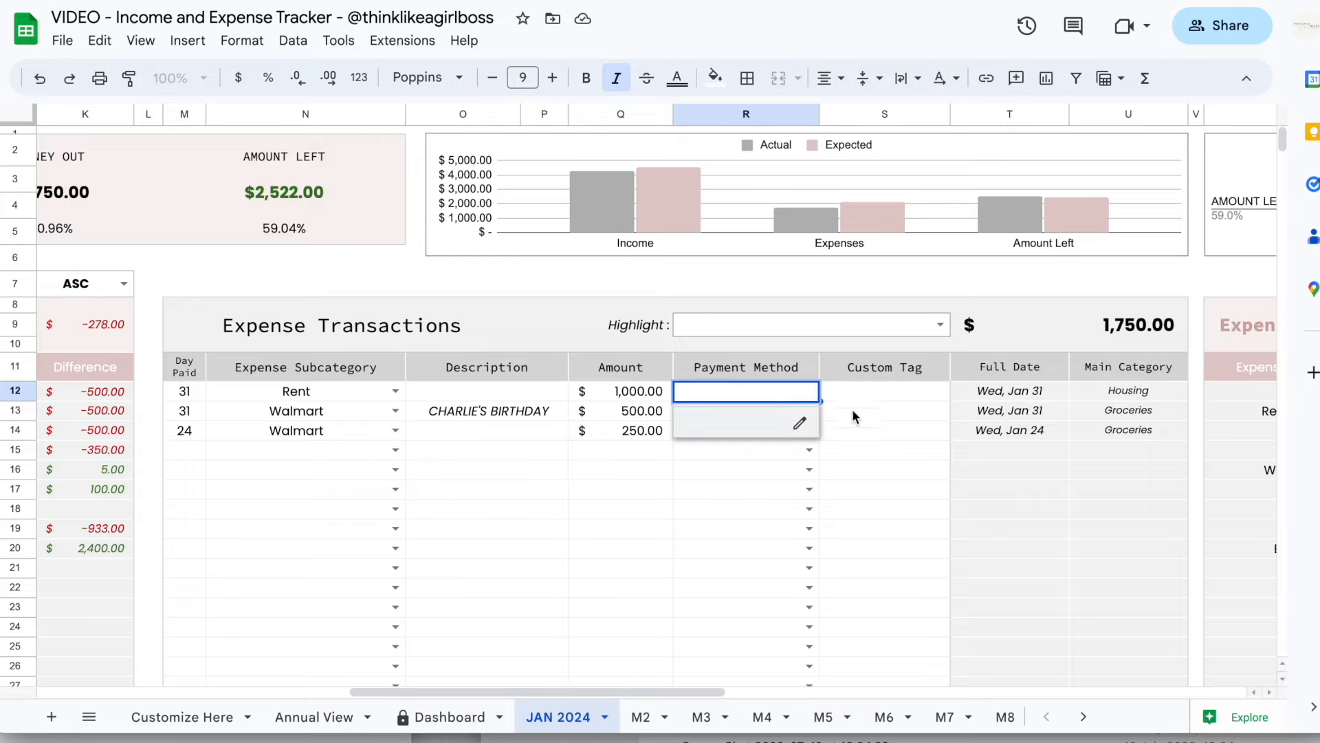
left_click(832, 411)
left_click(810, 412)
left_click(864, 435)
left_click(810, 431)
left_click(858, 431)
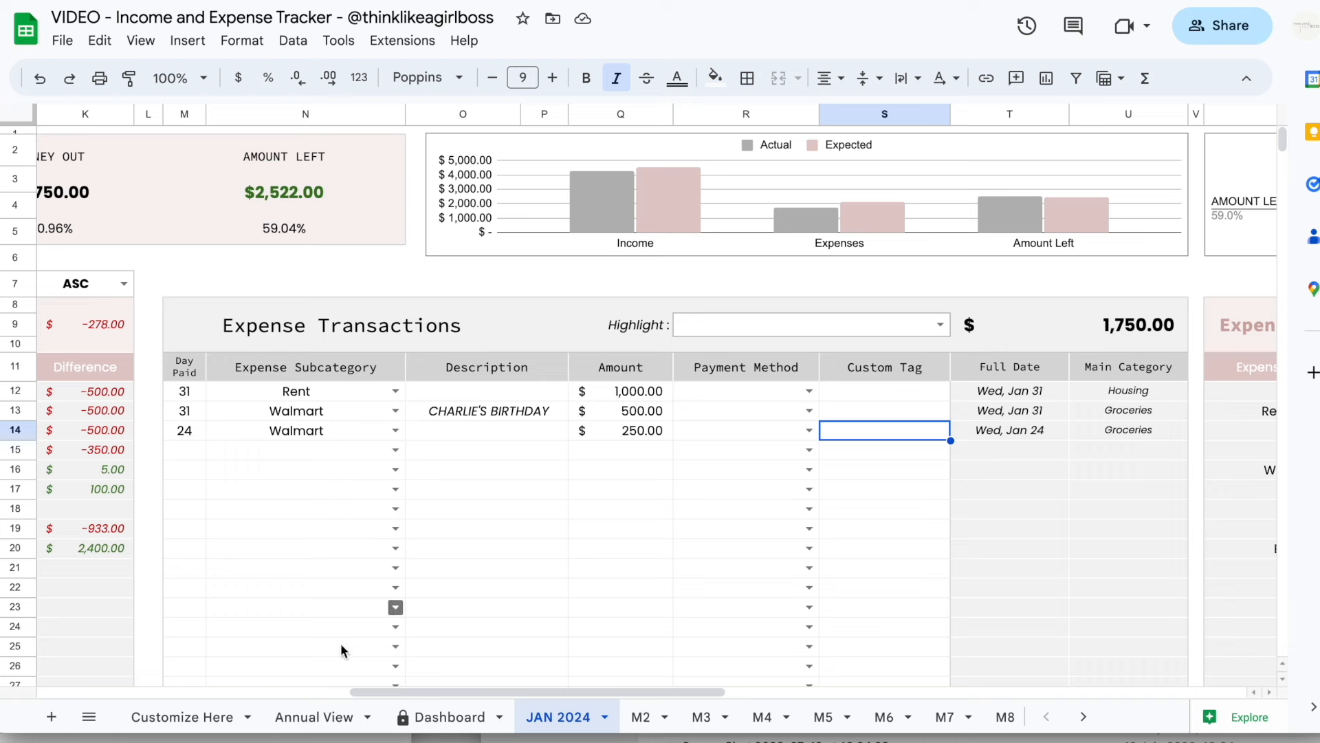
List Amex, Chase Card, Wire Transfer and Cash as the Payment Methods in the Customize Here sheet.
left_click(174, 718)
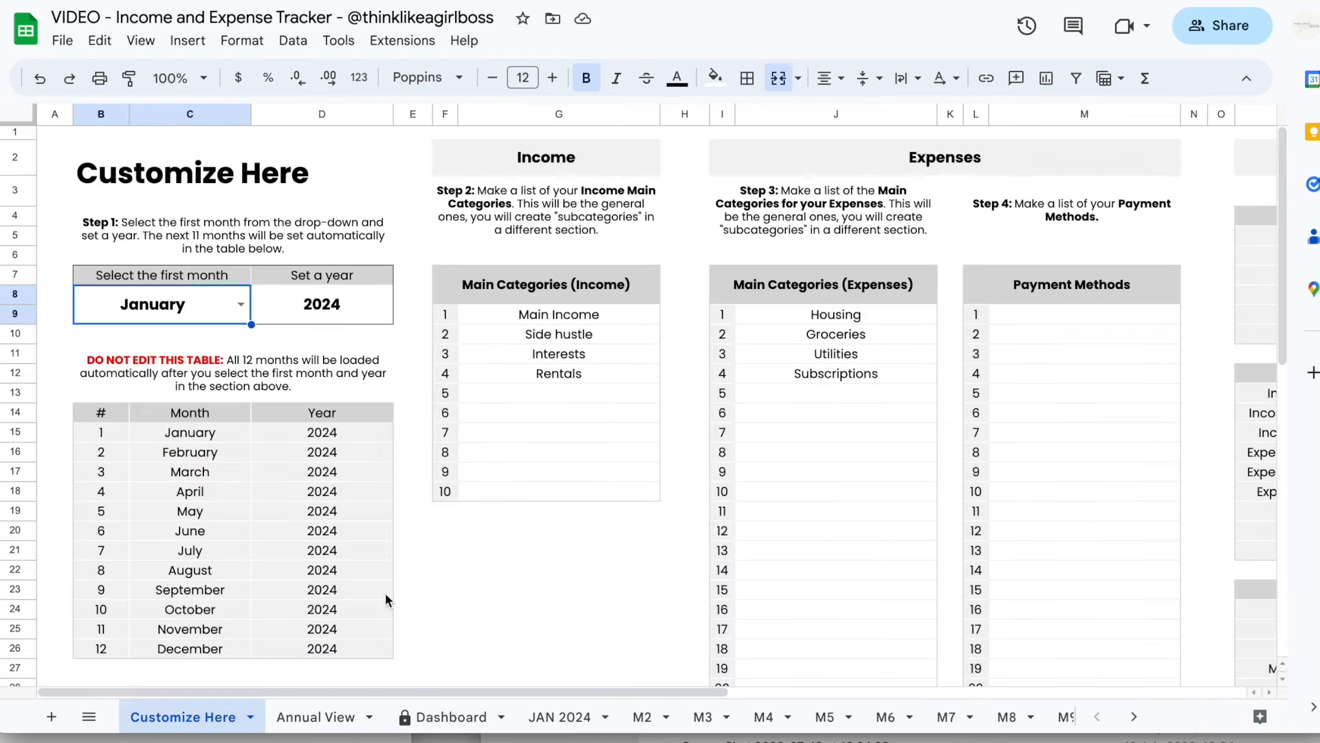
scroll(692, 475, "right", 5)
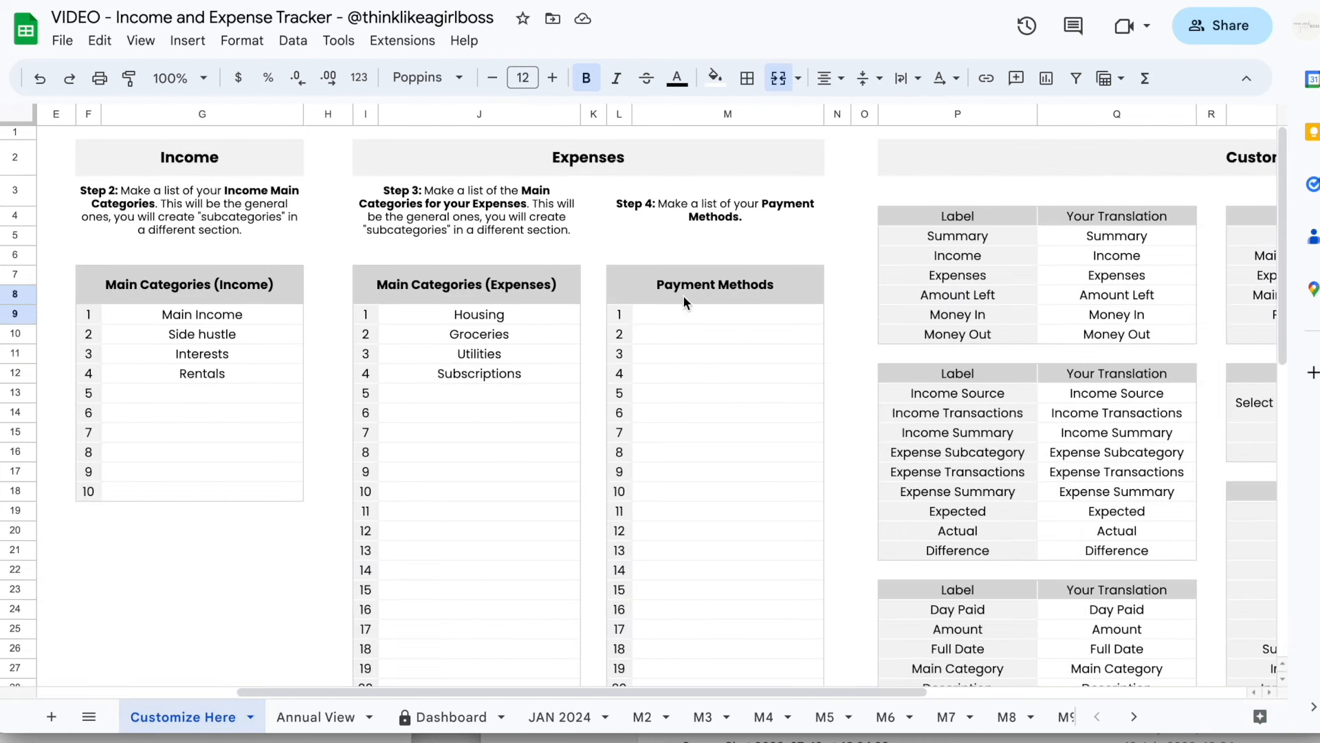
left_click(684, 315)
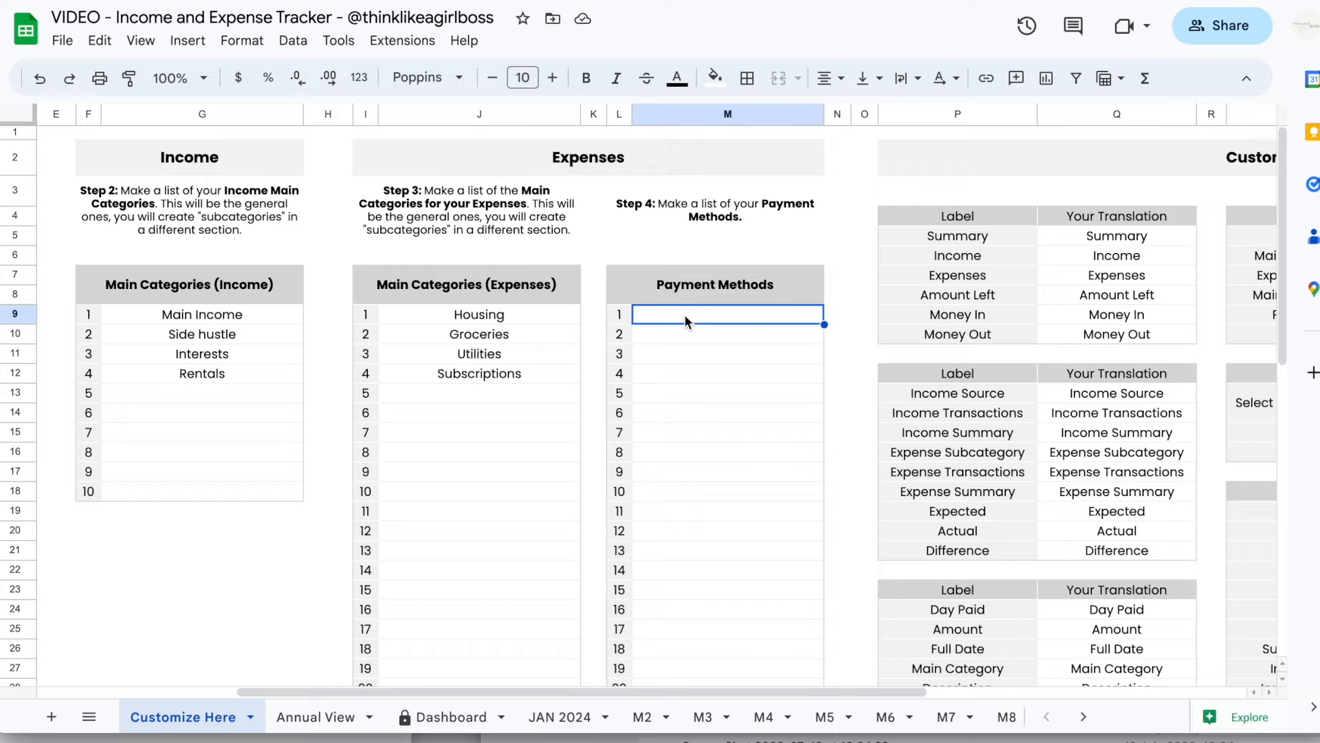
type("Amex")
key("Return")
type("Chase Card")
key("Return")
type("Wire Transfer")
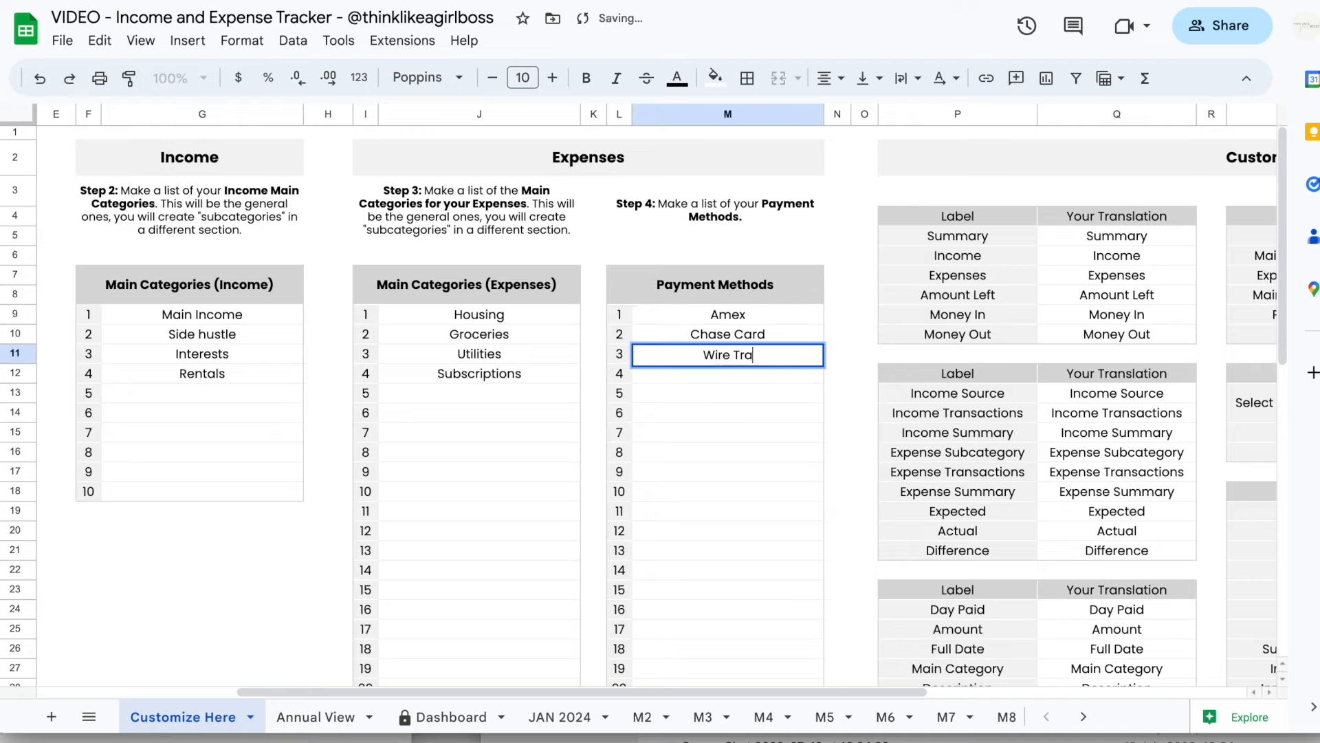
key("Return")
type("Cash")
key("Return")
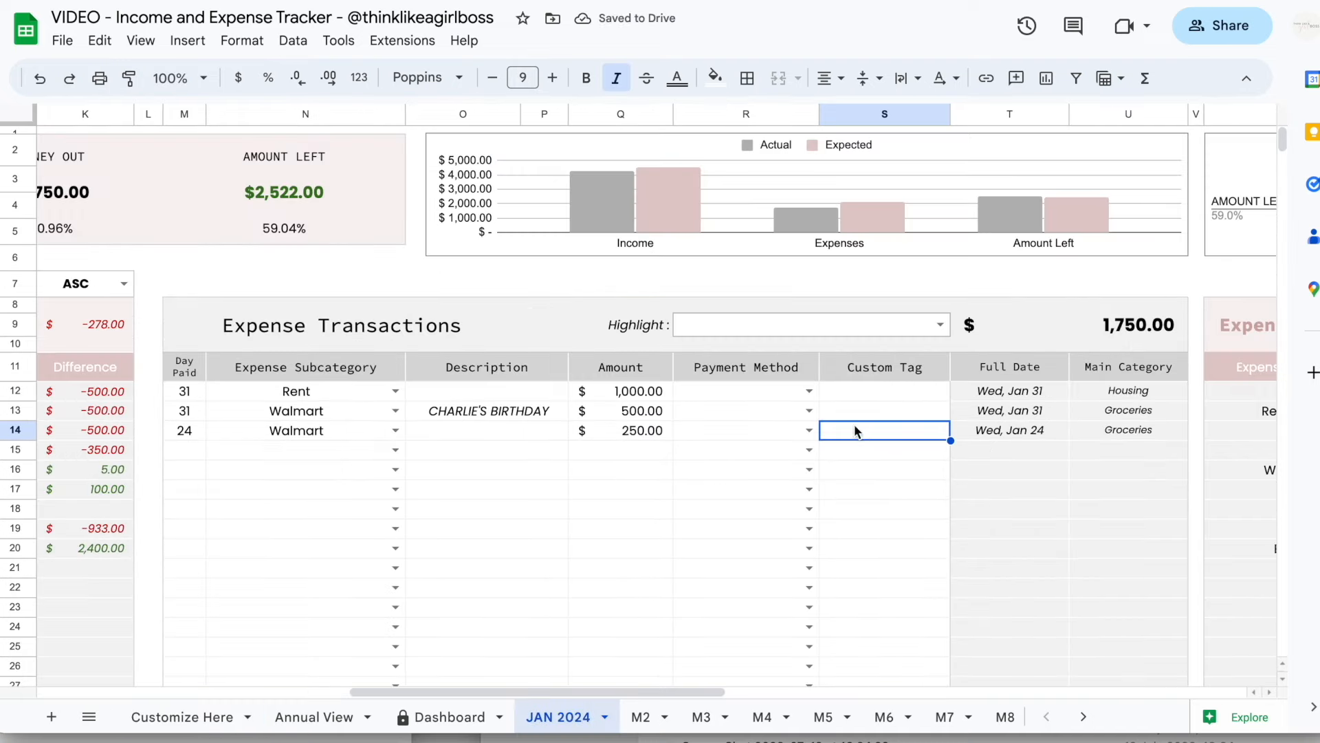
Set the Payment Method in JAN 2024 to Amex for Rent, Chase Card for the first Walmart and Amex for the second.
left_click(809, 390)
left_click(723, 416)
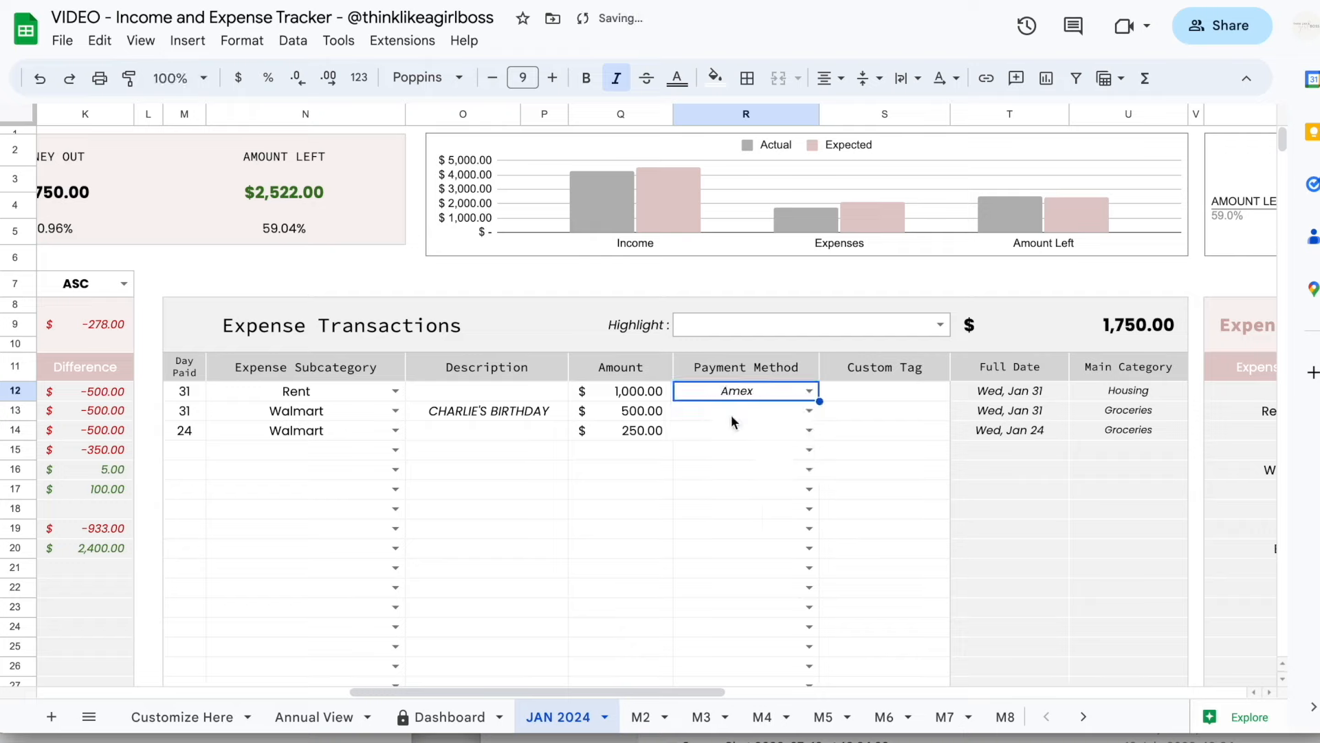
left_click(810, 411)
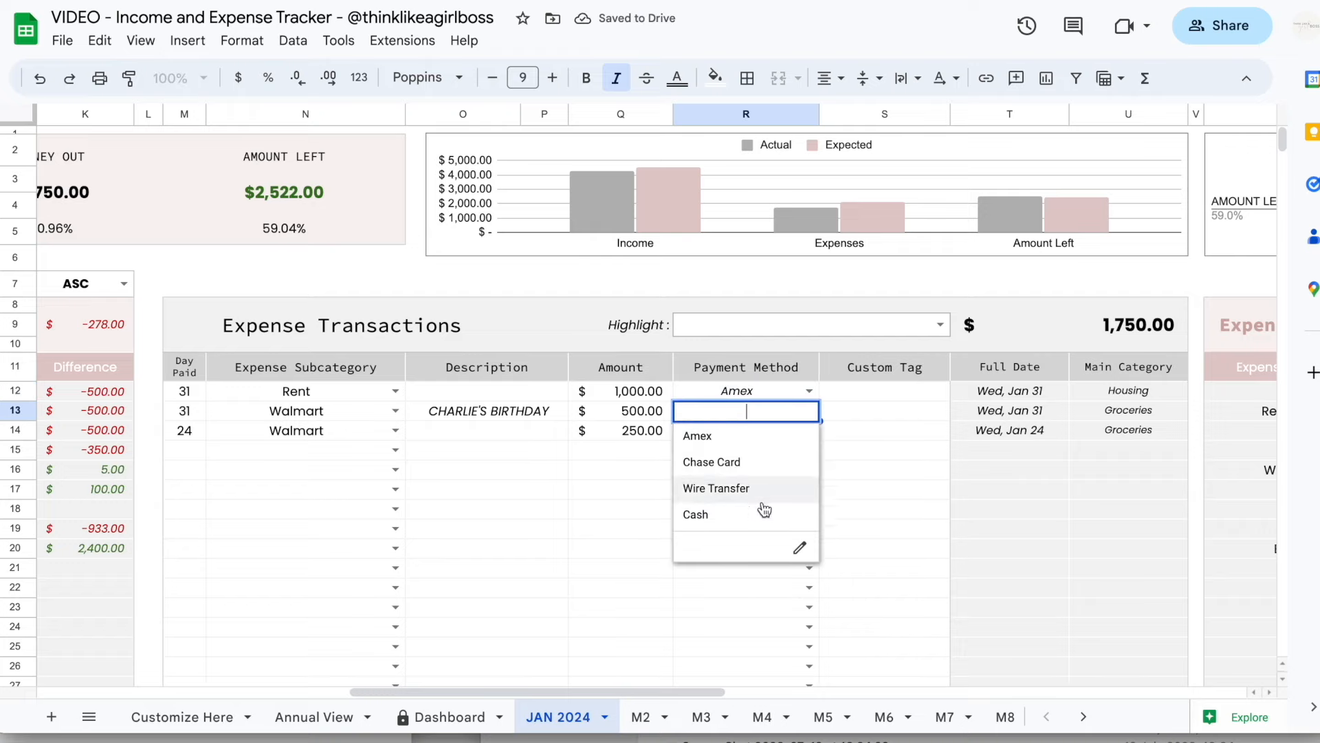
left_click(214, 720)
left_click(563, 719)
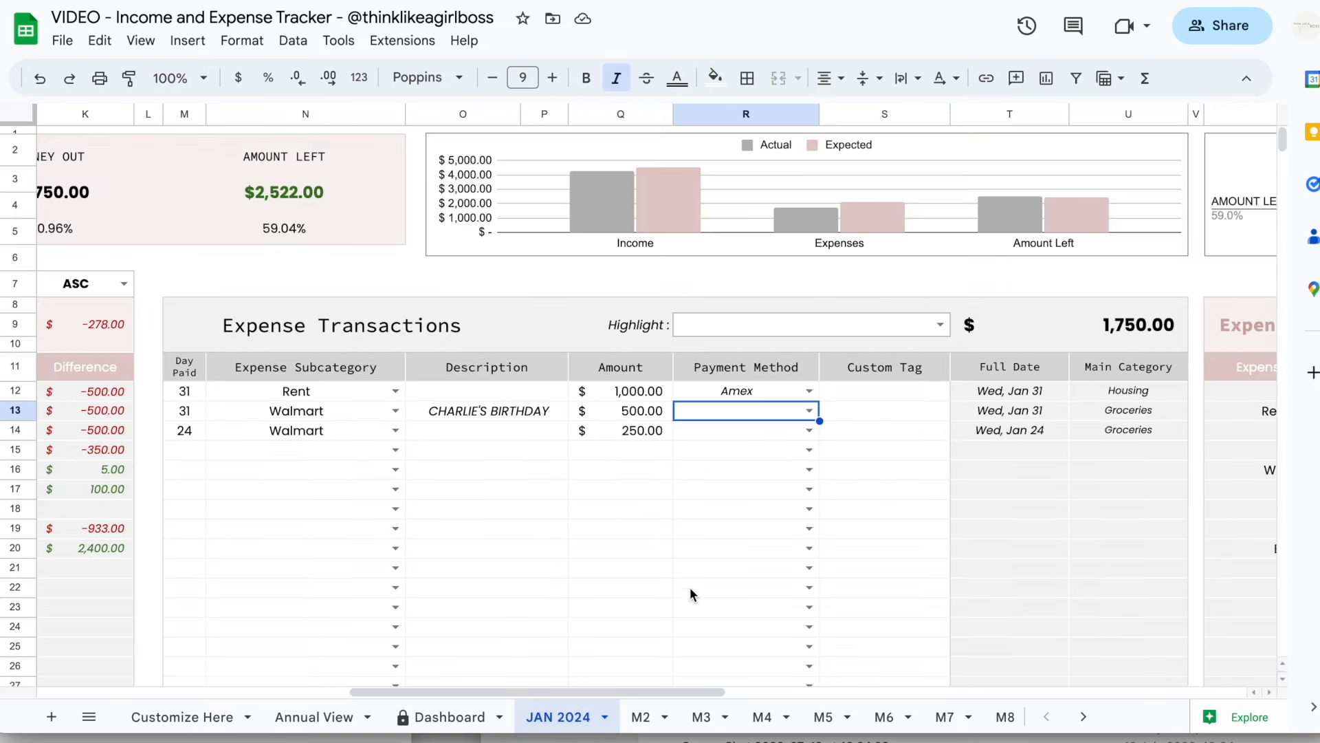
left_click(810, 410)
left_click(732, 468)
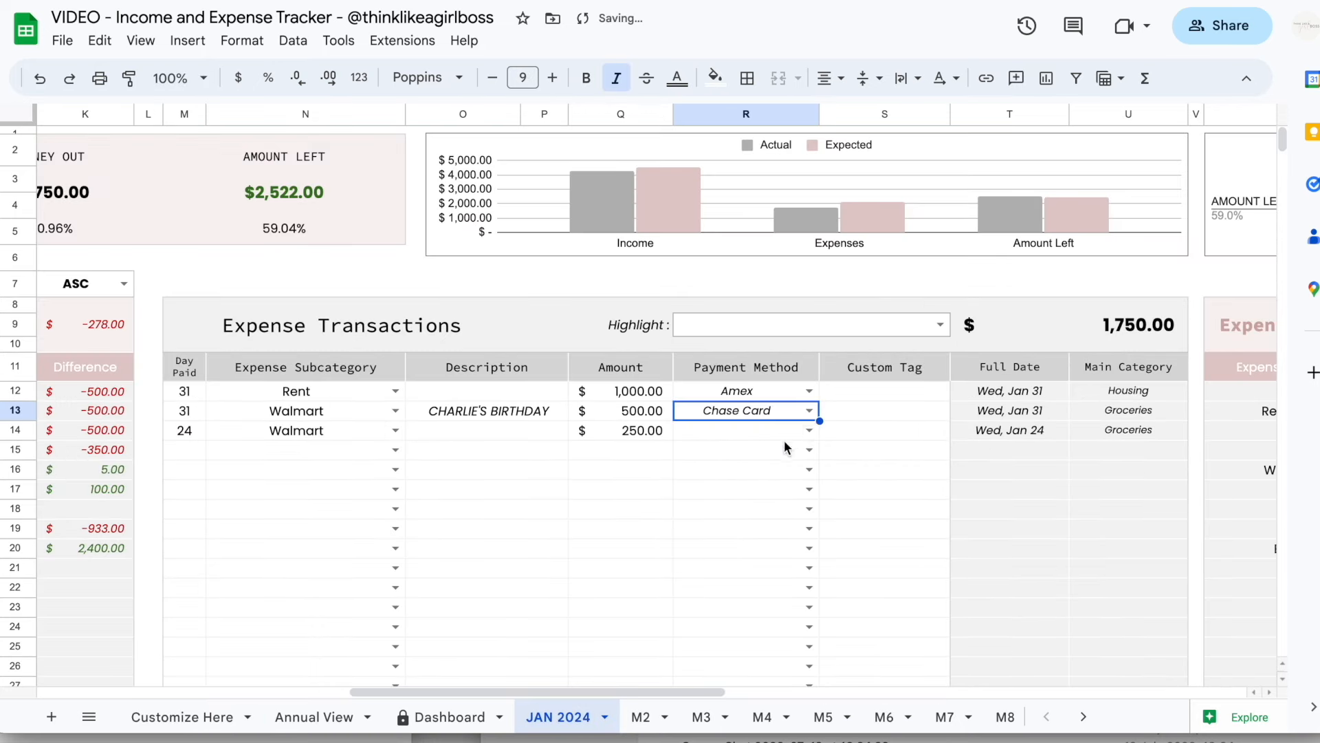
left_click(810, 429)
left_click(722, 460)
left_click(887, 551)
Add four expense transactions below Walmart with the subcategories Netflix, Spotify, HBO Max and Disney+.
left_click(396, 449)
scroll(324, 602, "down", 2)
left_click(324, 602)
left_click(396, 469)
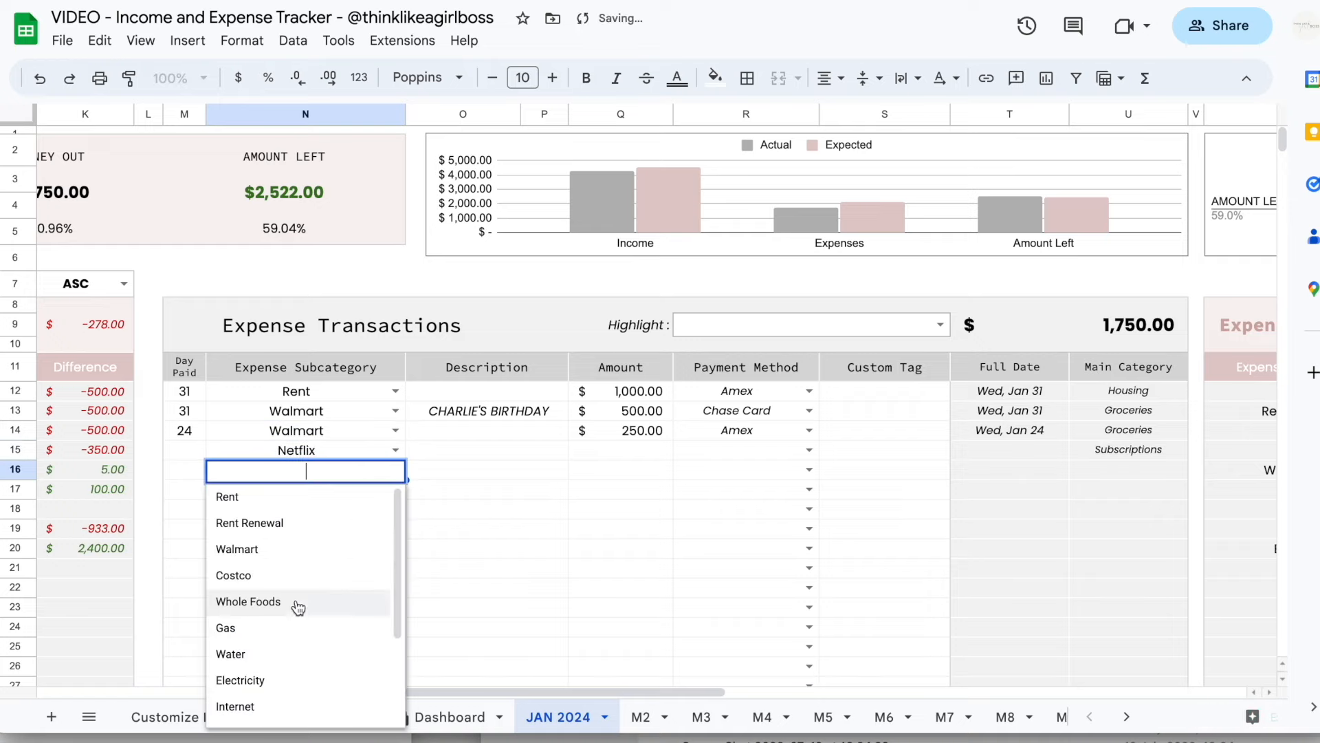
scroll(292, 612, "down", 2)
left_click(270, 637)
left_click(396, 489)
scroll(296, 640, "down", 2)
left_click(291, 654)
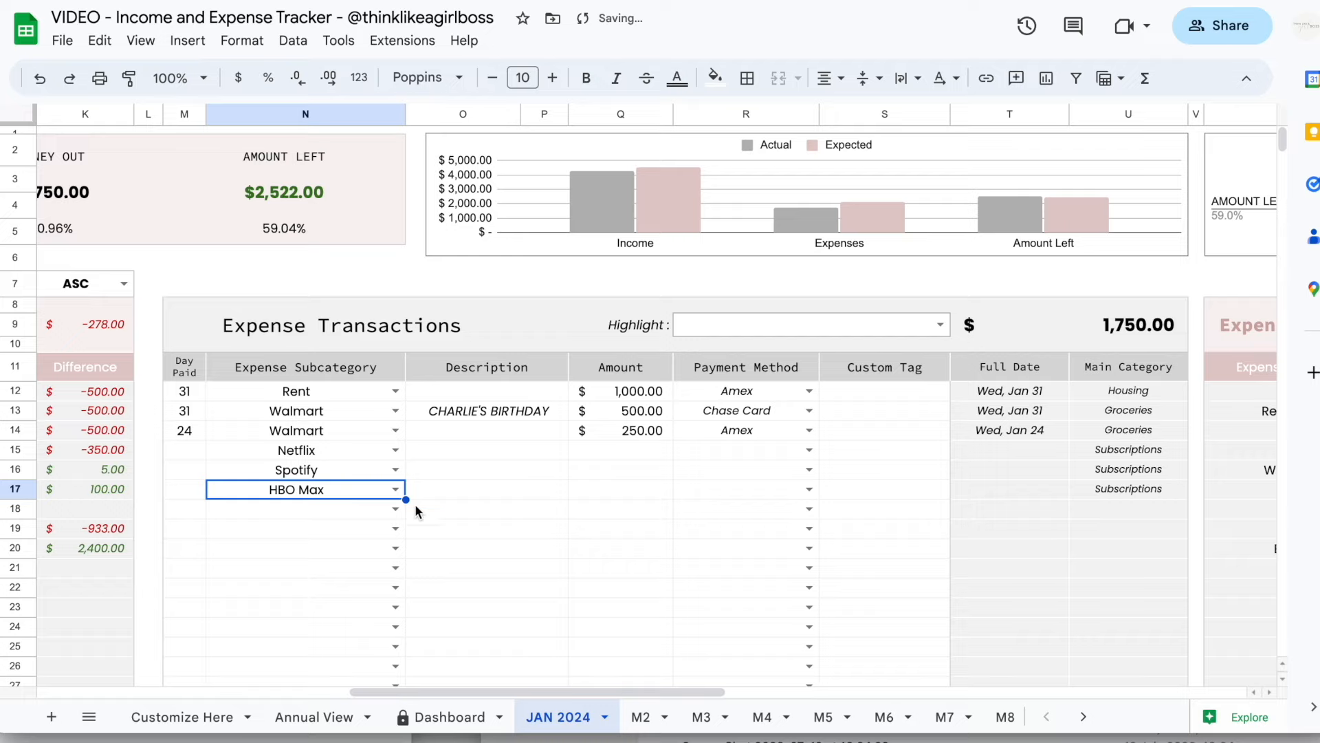
left_click(352, 517)
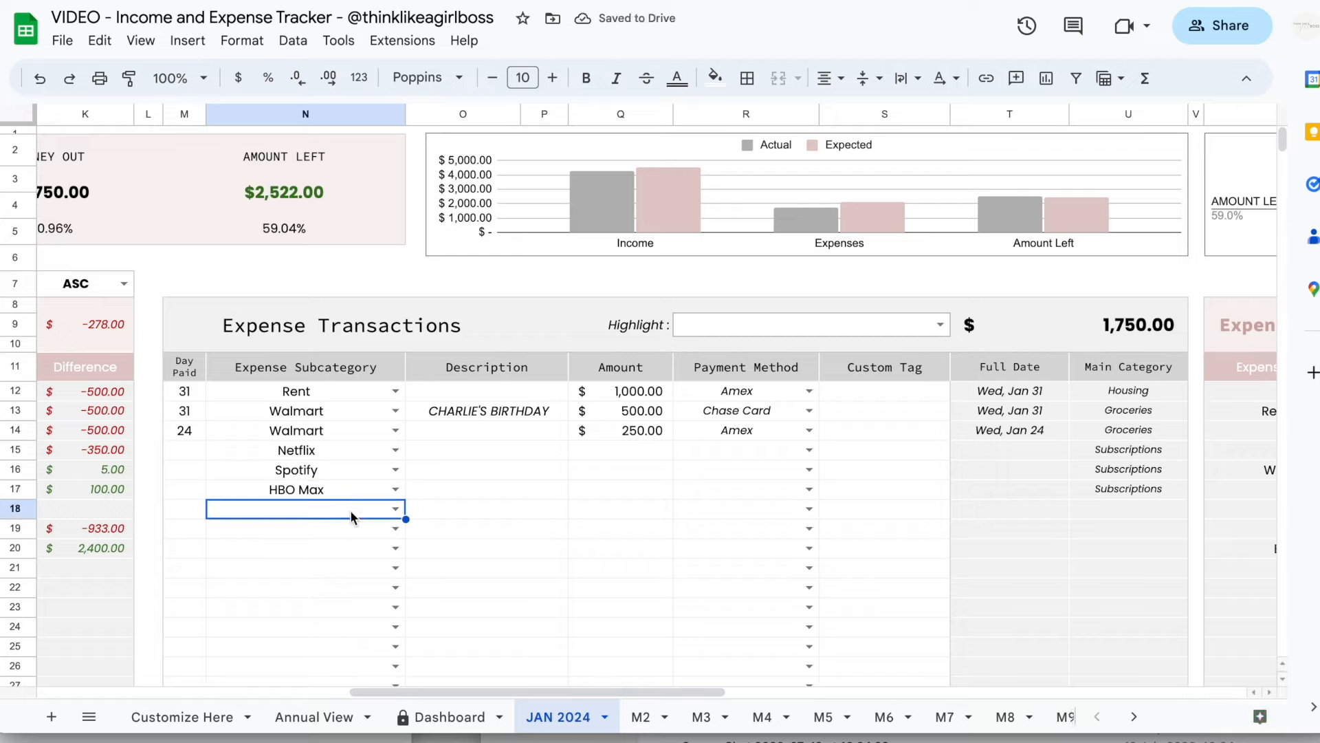
type("dis")
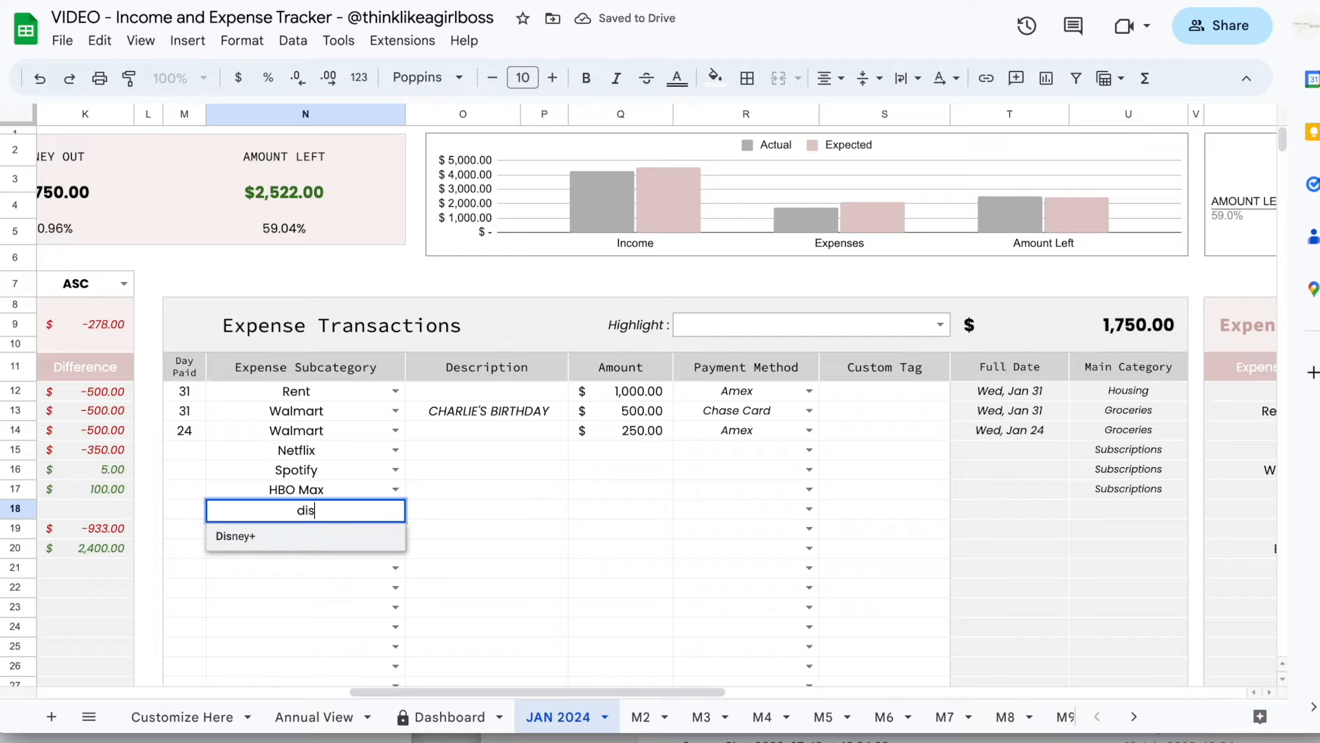
left_click(244, 539)
Enter the subscription amounts: 7 for Netflix, 8 for Spotify, 9 for HBO Max and 7 for Disney+.
type("9")
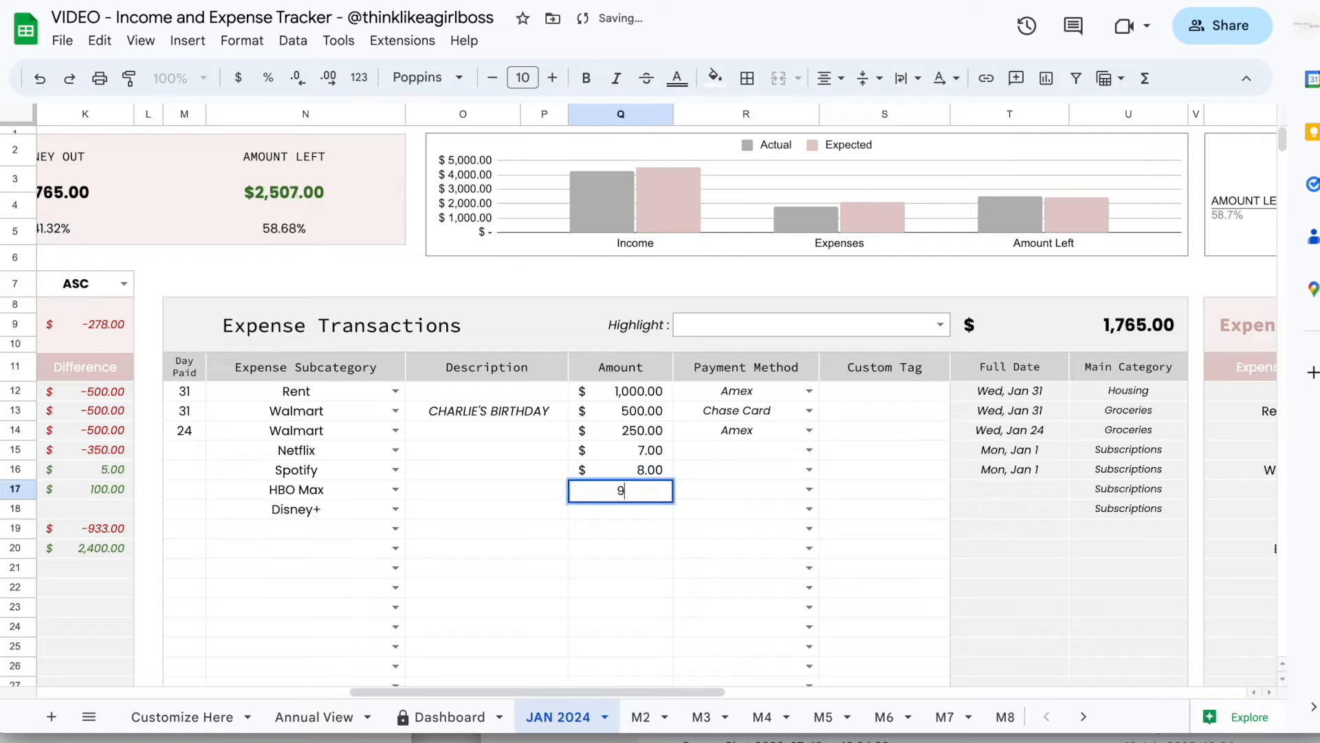
key("Return")
type("7")
key("Return")
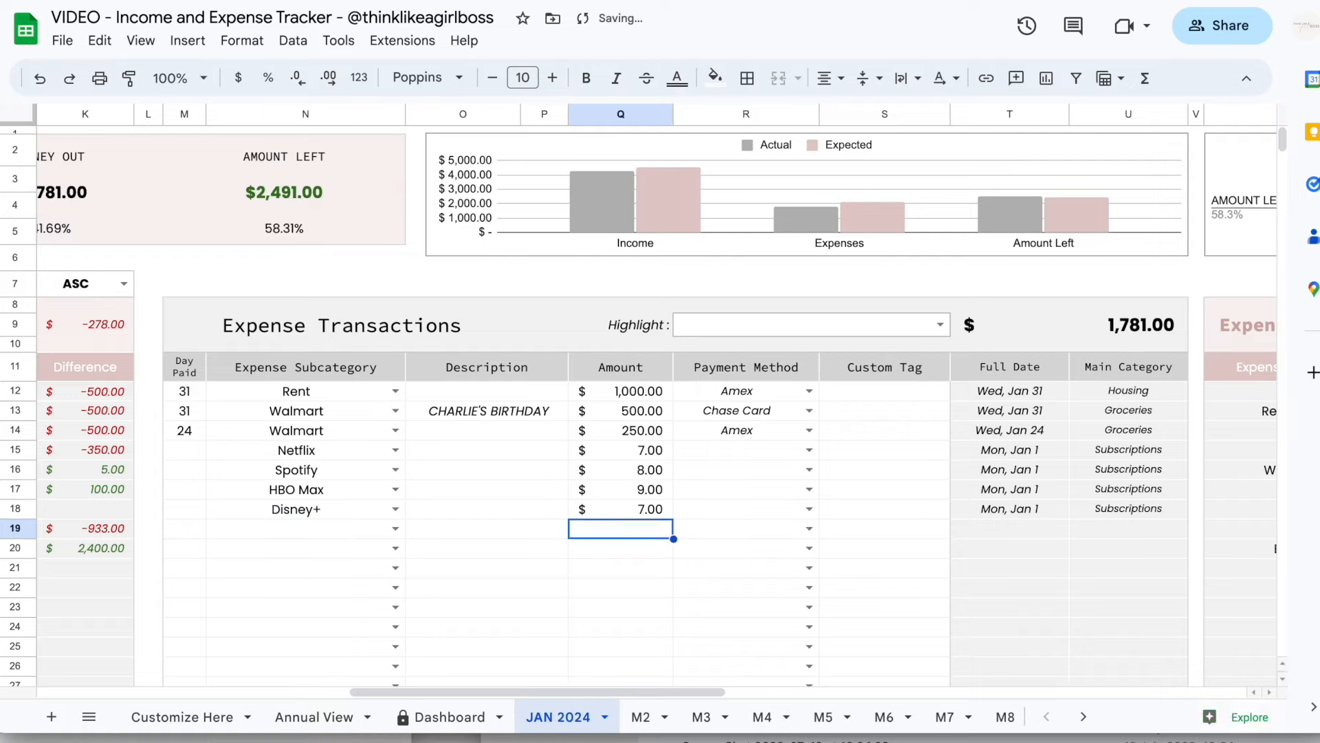
Compare the Income Transactions total with Money In and the actual income in the January 2024 summary.
left_click_drag(877, 389, 877, 535)
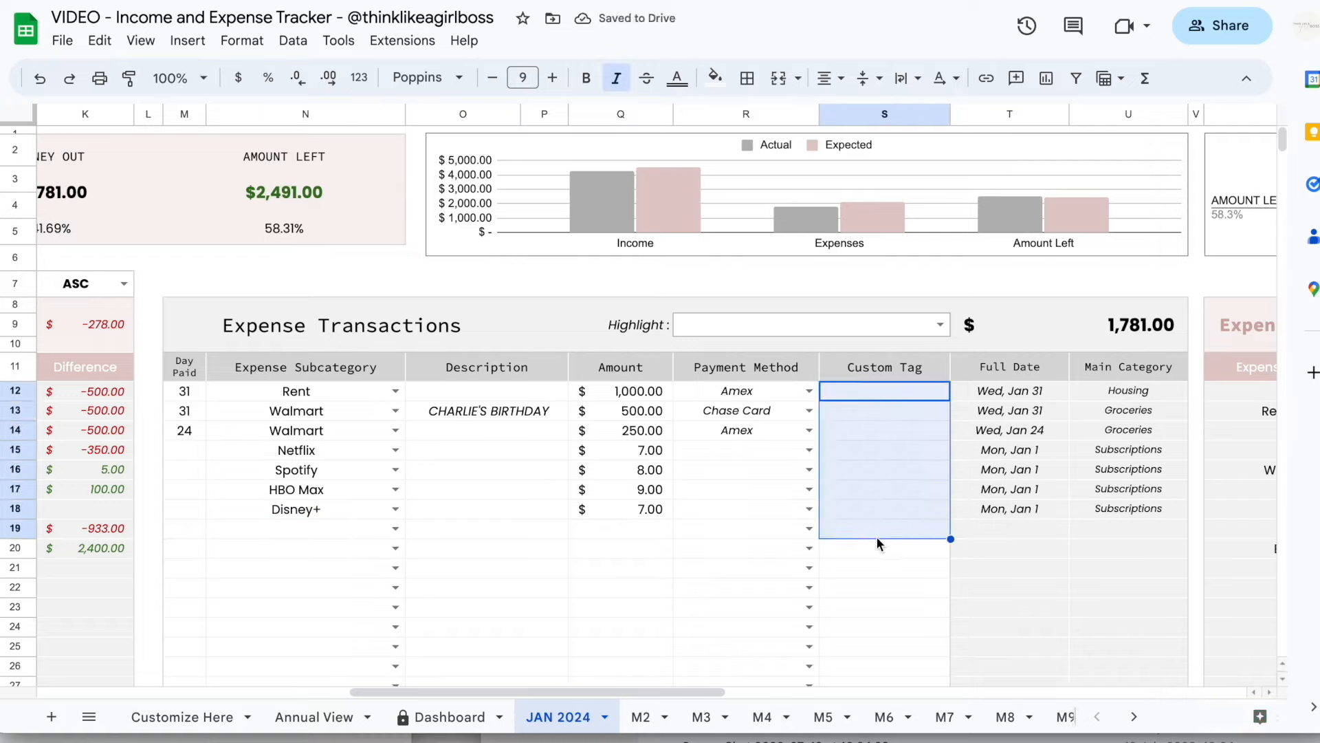
scroll(505, 530, "left", 10)
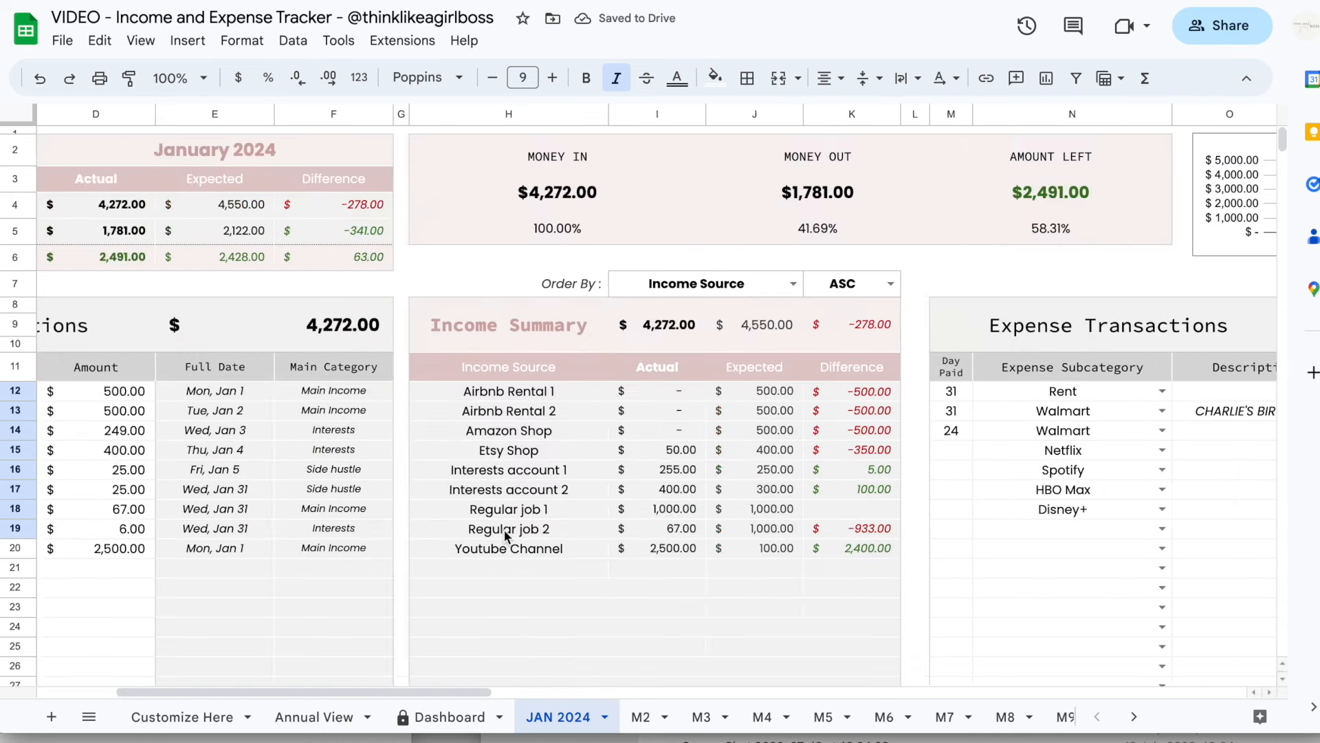
left_click_drag(184, 331, 581, 621)
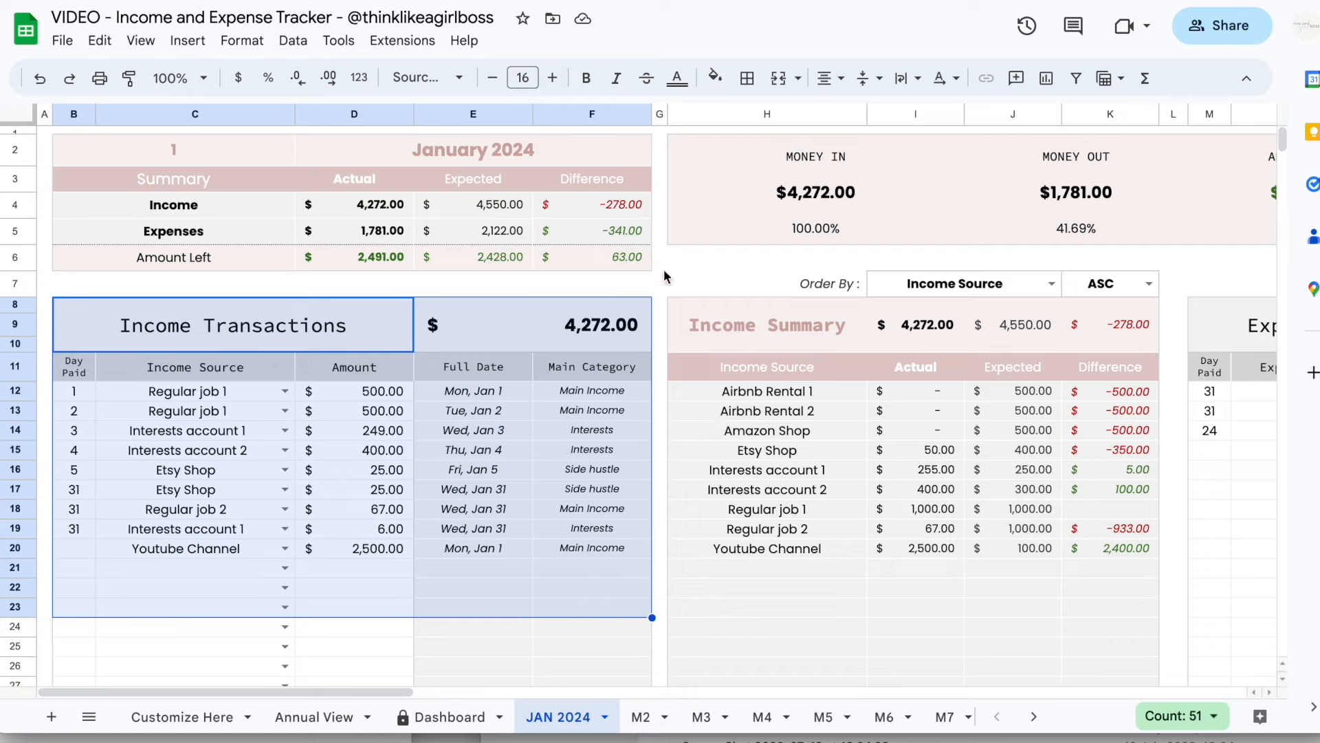
left_click(633, 325)
left_click(798, 196)
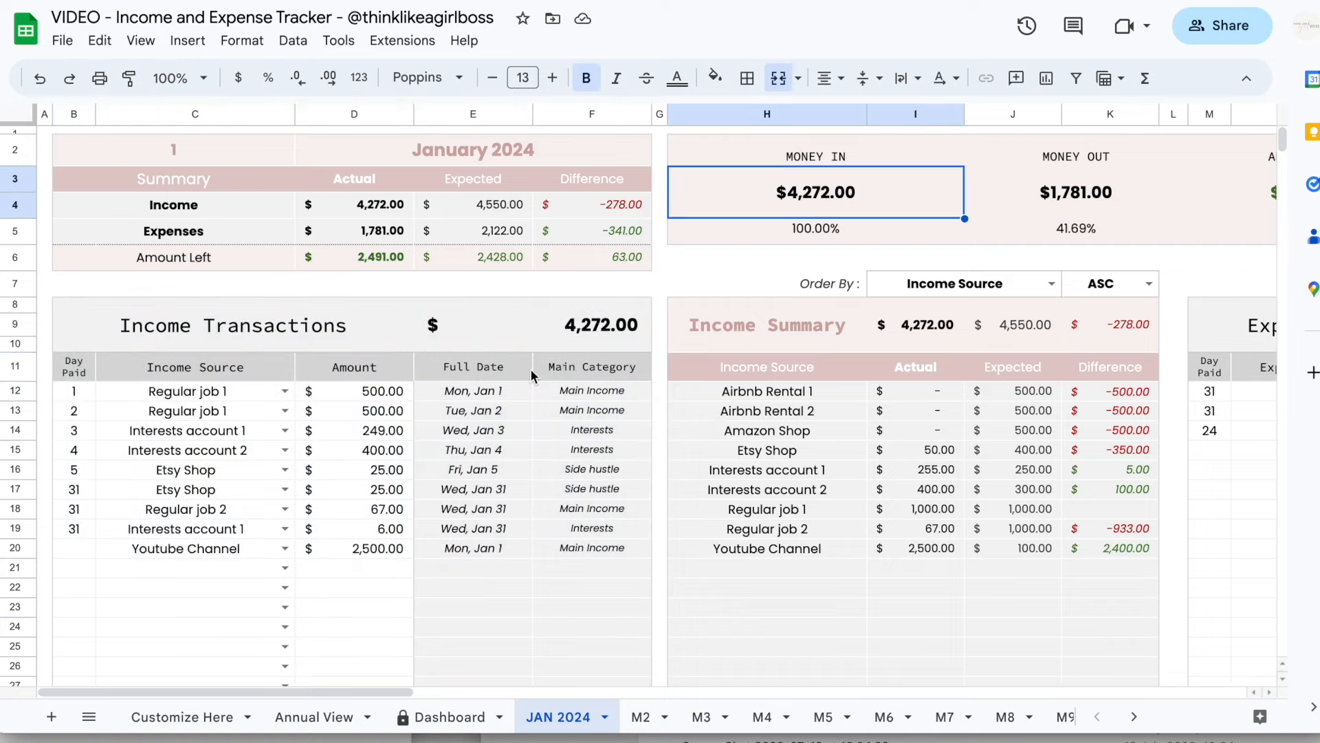
left_click(357, 181)
left_click(347, 205)
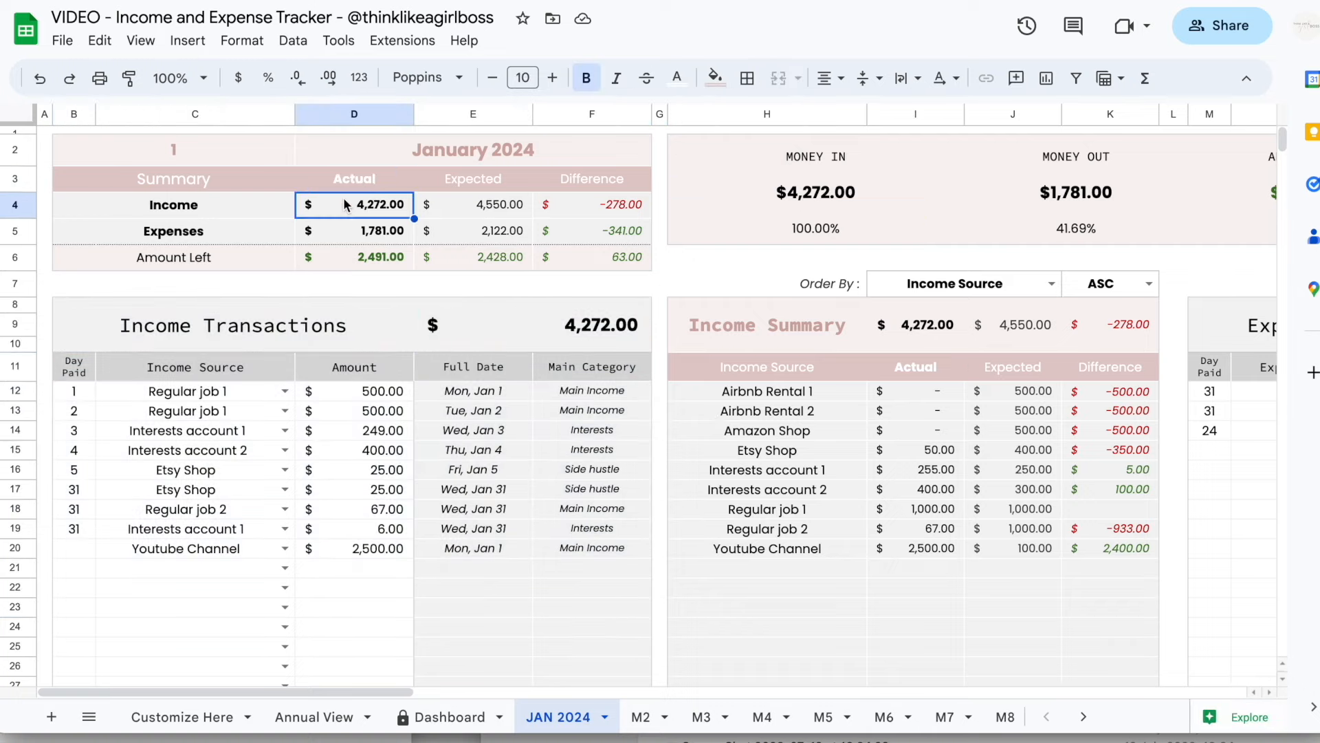
Compare the Expense Transactions total with the Money Out amount.
scroll(638, 411, "right", 10)
scroll(638, 410, "left", 2)
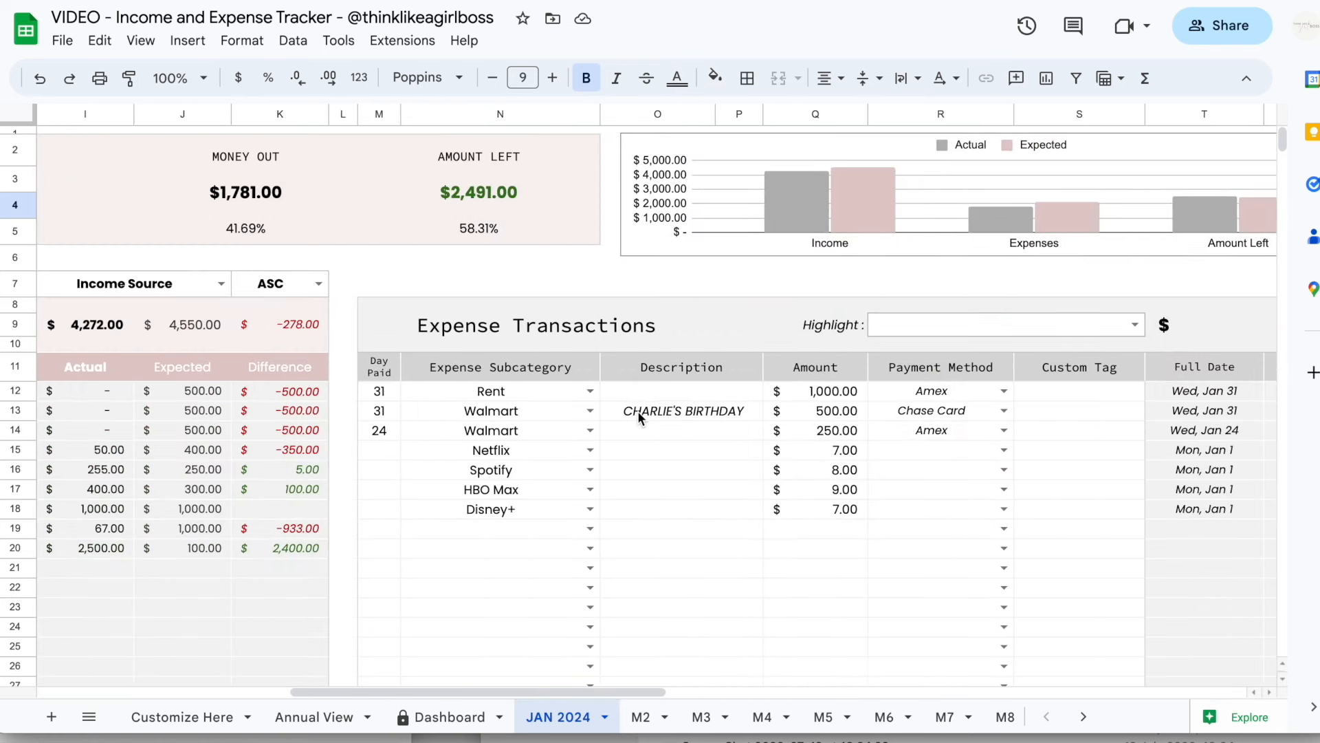
scroll(610, 414, "right", 2)
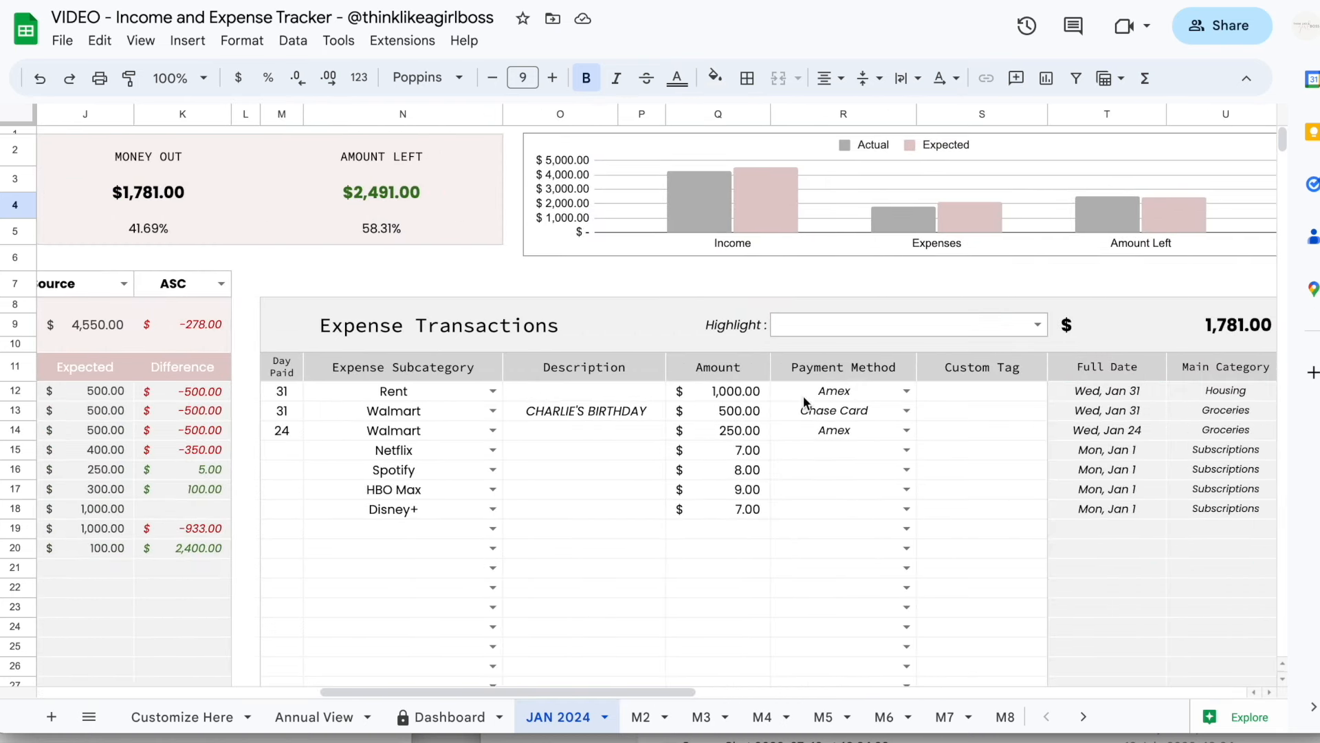
left_click(1248, 336)
scroll(375, 288, "left", 5)
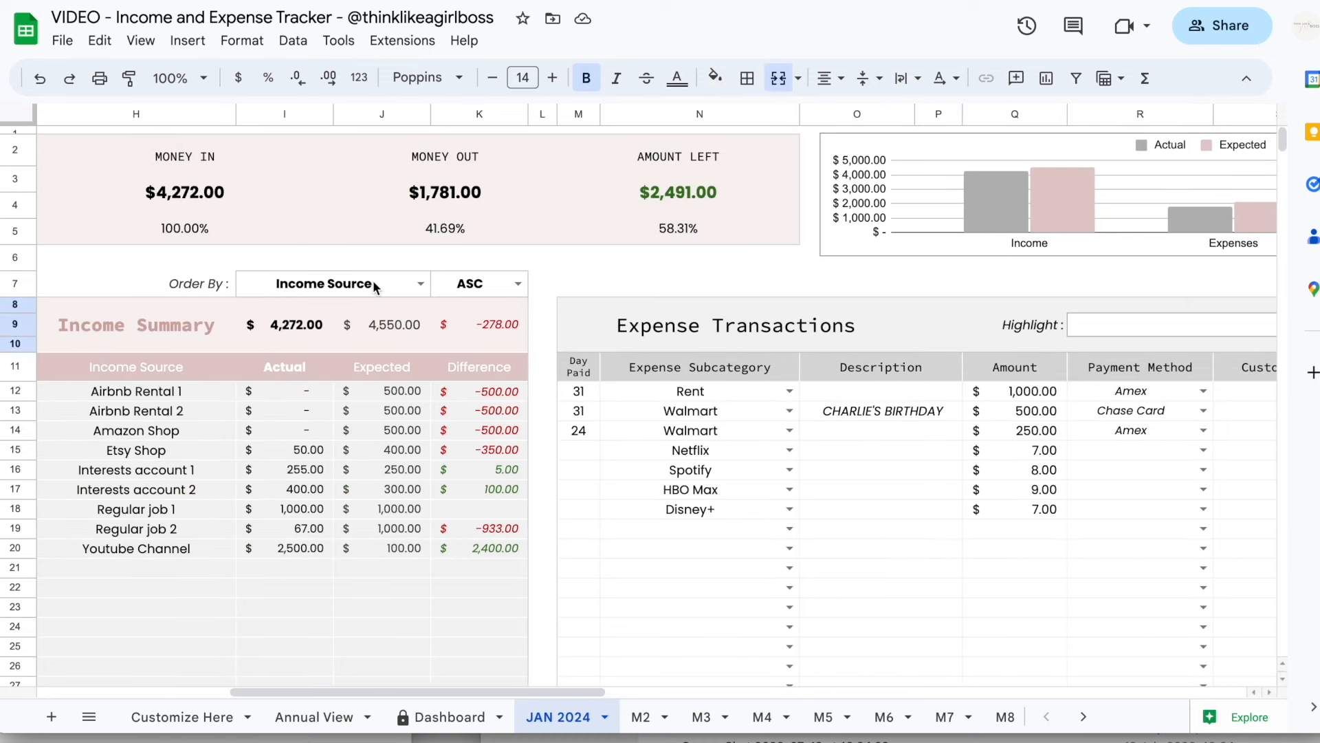
left_click(440, 206)
Examine the Amount Left figure and the percentages under Money Out and Amount Left.
scroll(580, 461, "left", 3)
left_click(932, 201)
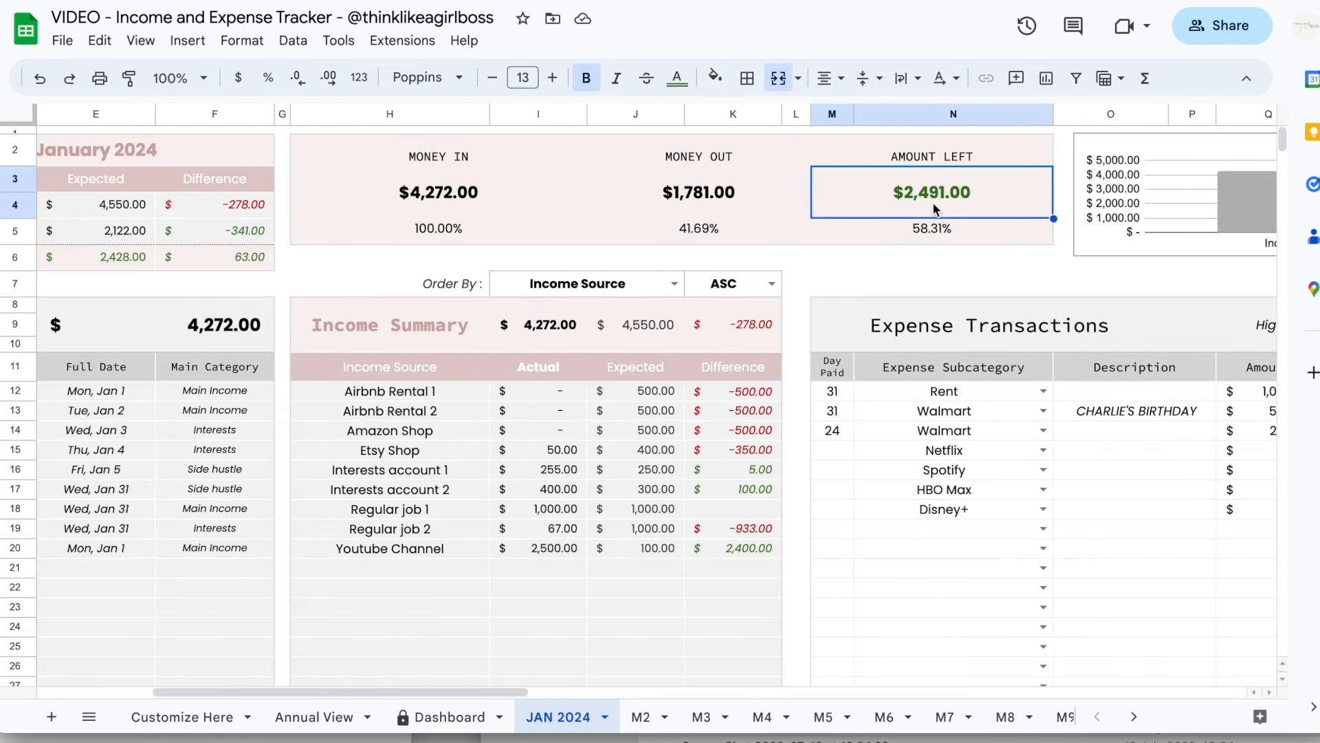
scroll(932, 201, "left", 2)
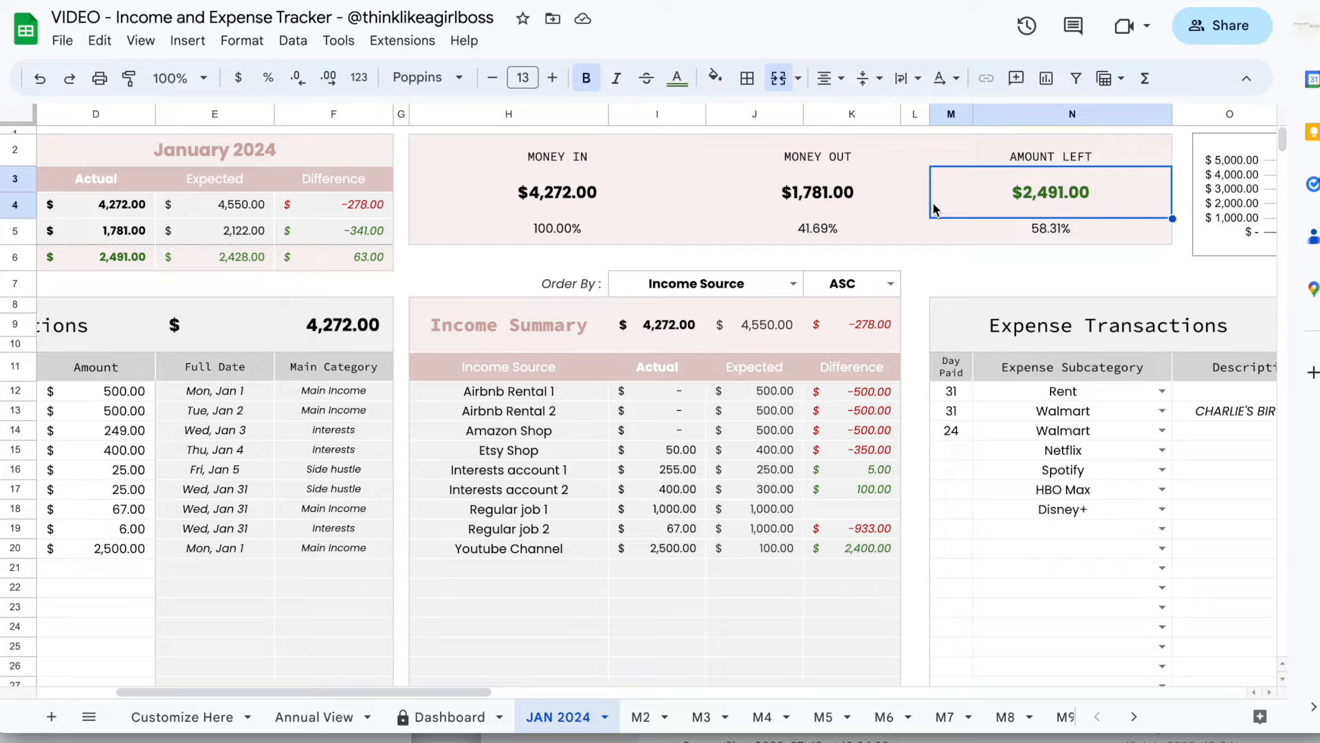
left_click(807, 224)
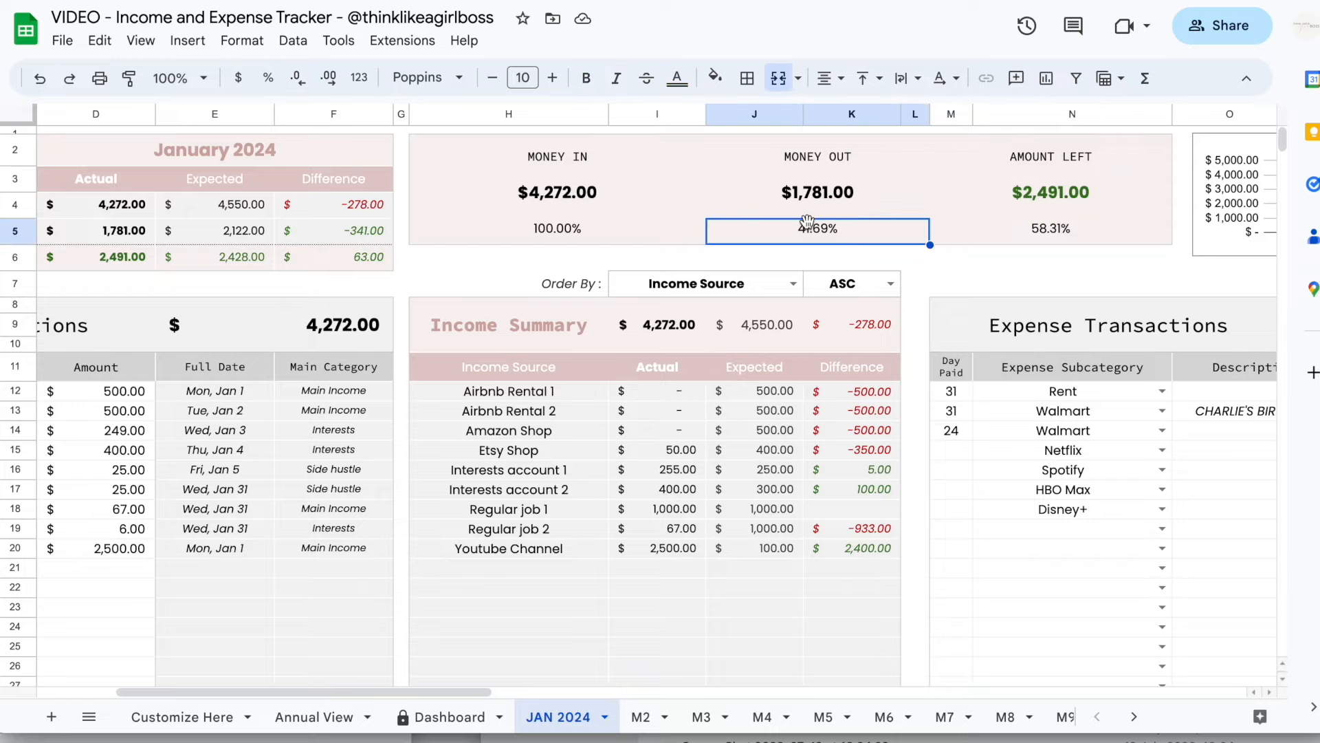
left_click(1029, 227)
scroll(1030, 379, "right", 15)
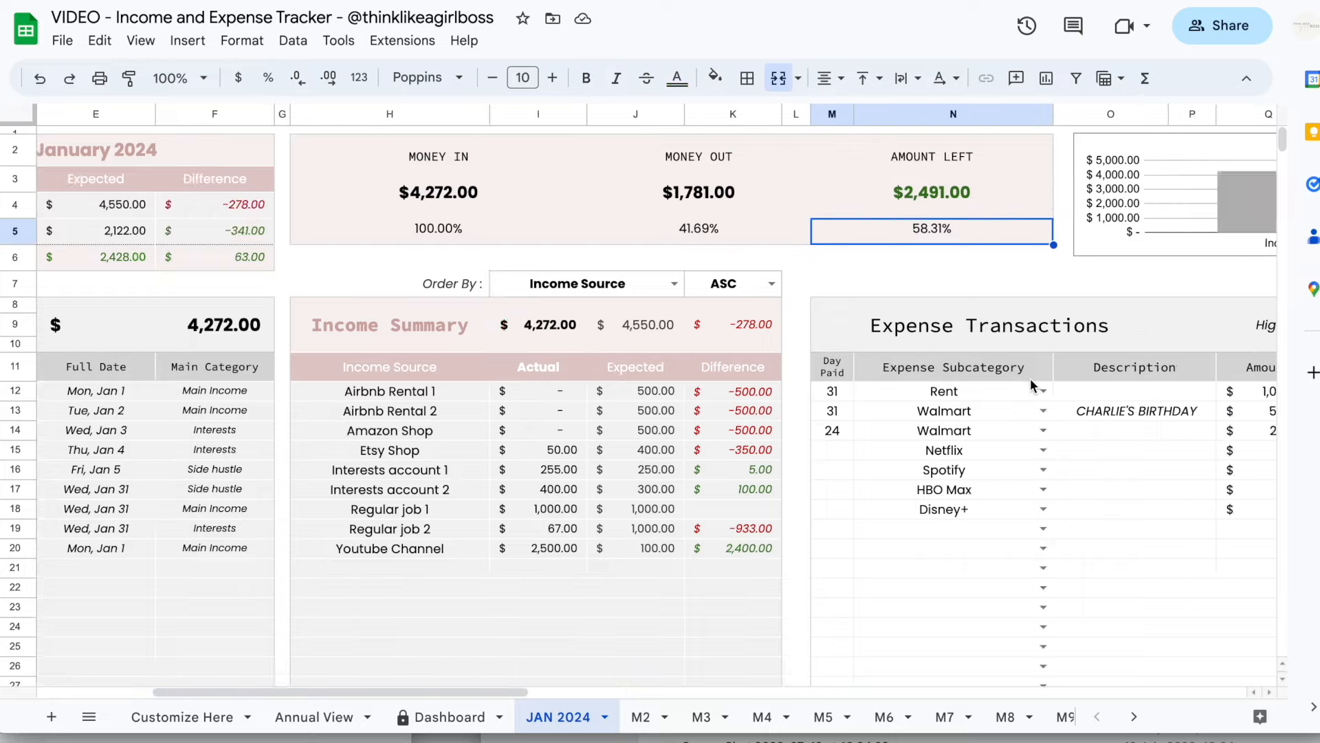
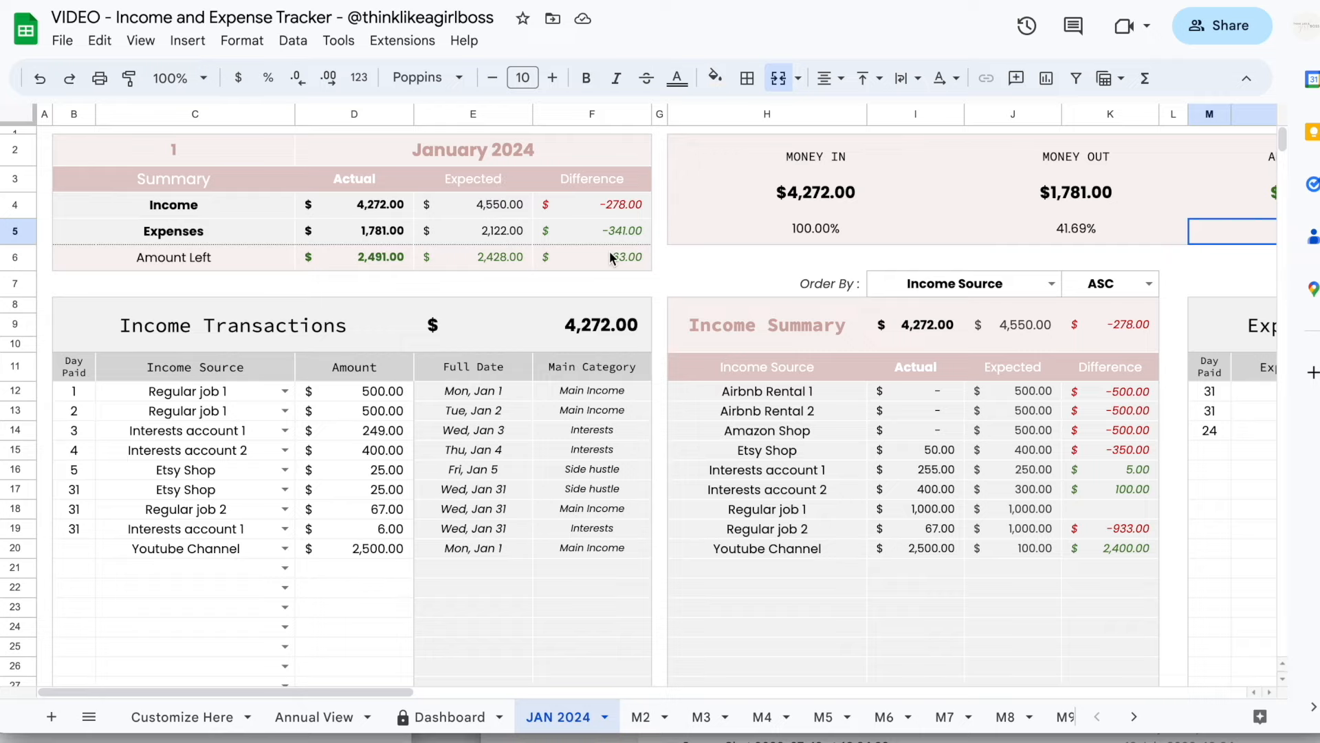
Examine the Actual versus Expected chart, the Money In, Money Out and Amount Left figures, and the Expense Transactions table.
scroll(610, 251, "right", 15)
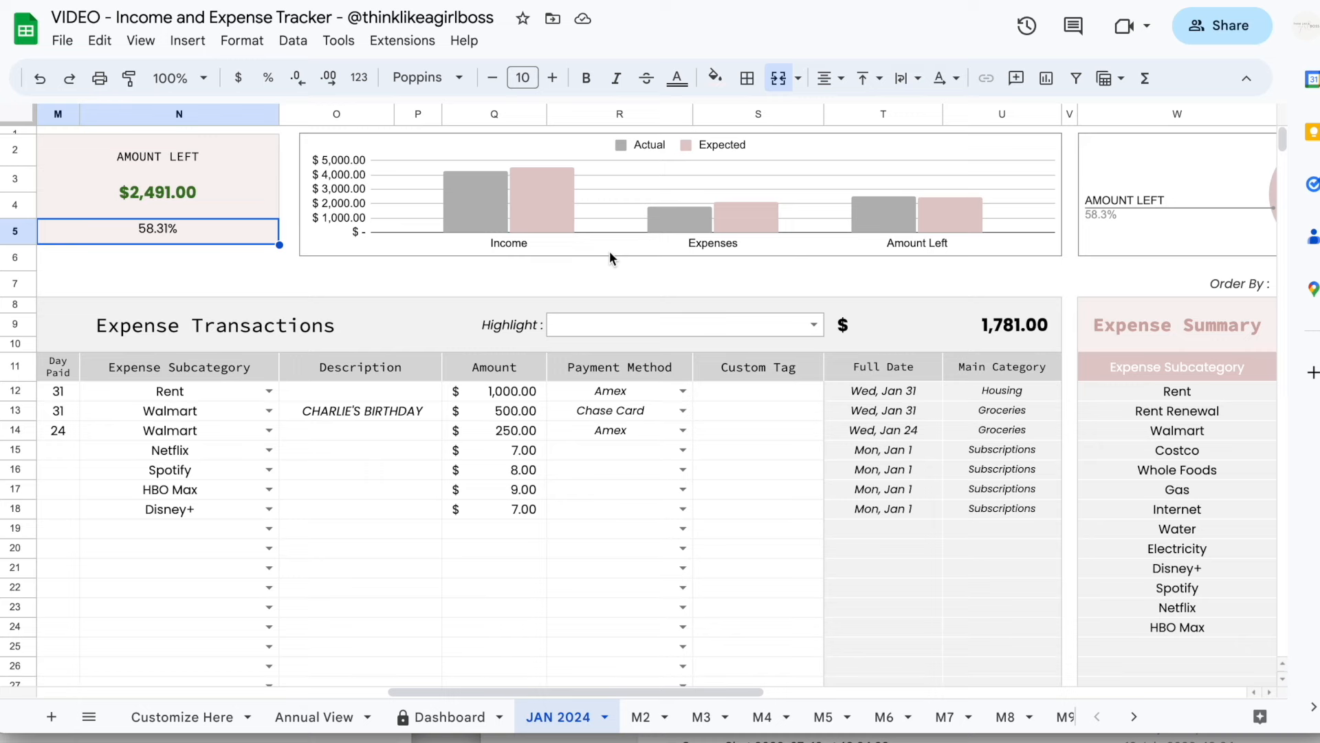
scroll(894, 282, "left", 6)
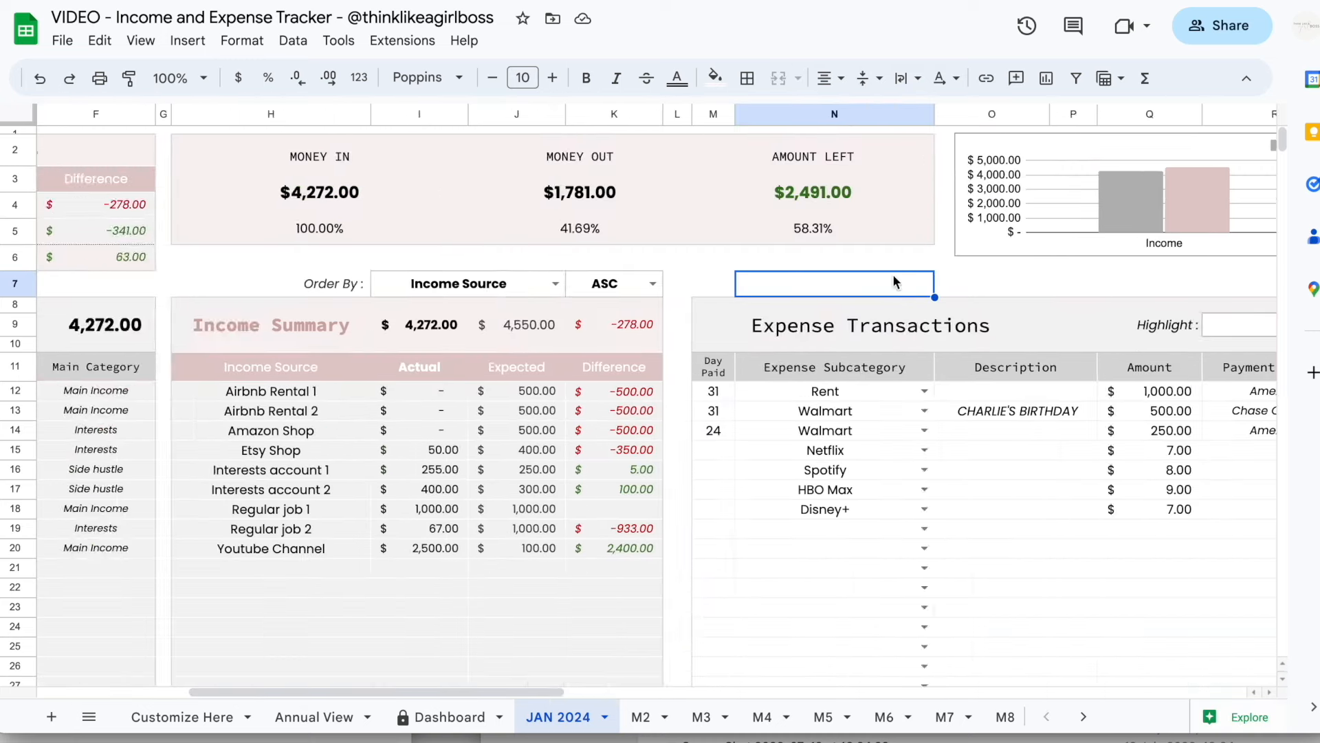
scroll(894, 282, "right", 9)
scroll(894, 282, "left", 2)
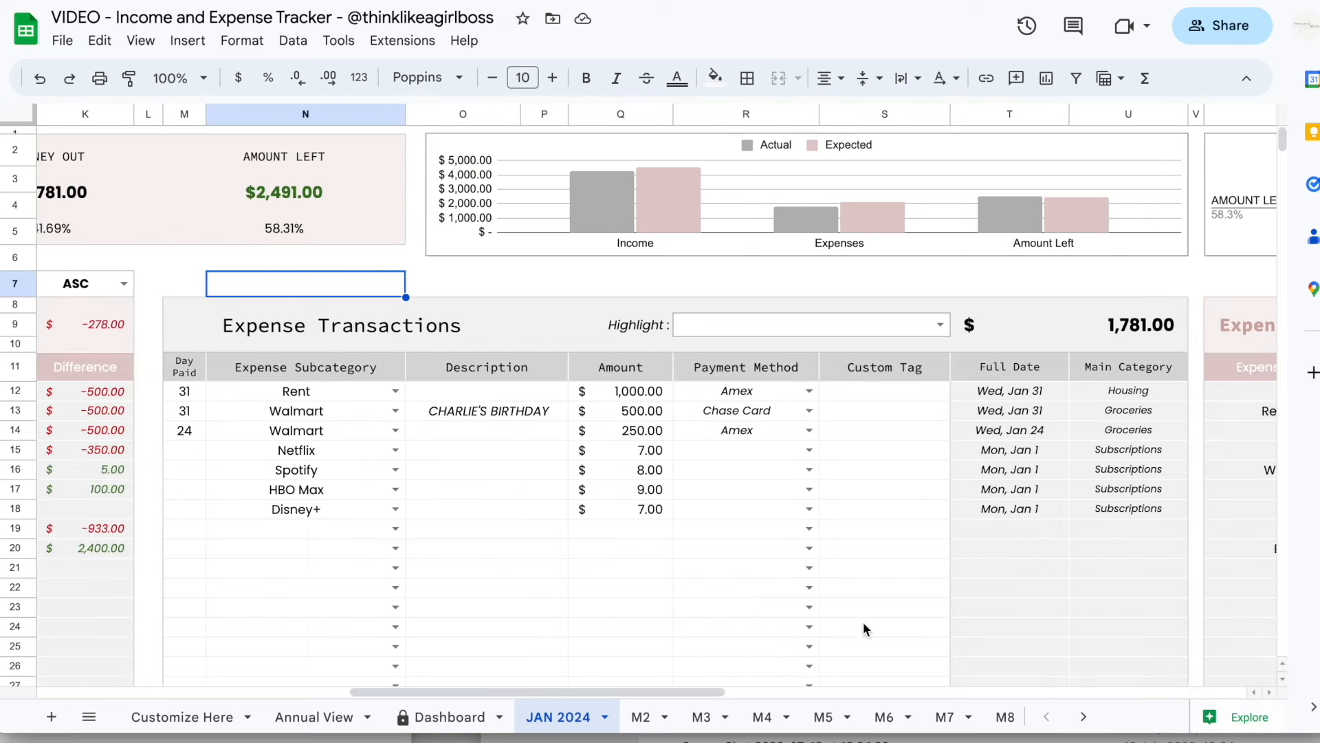
scroll(864, 626, "down", 5)
scroll(864, 626, "left", 1)
scroll(864, 622, "down", 2)
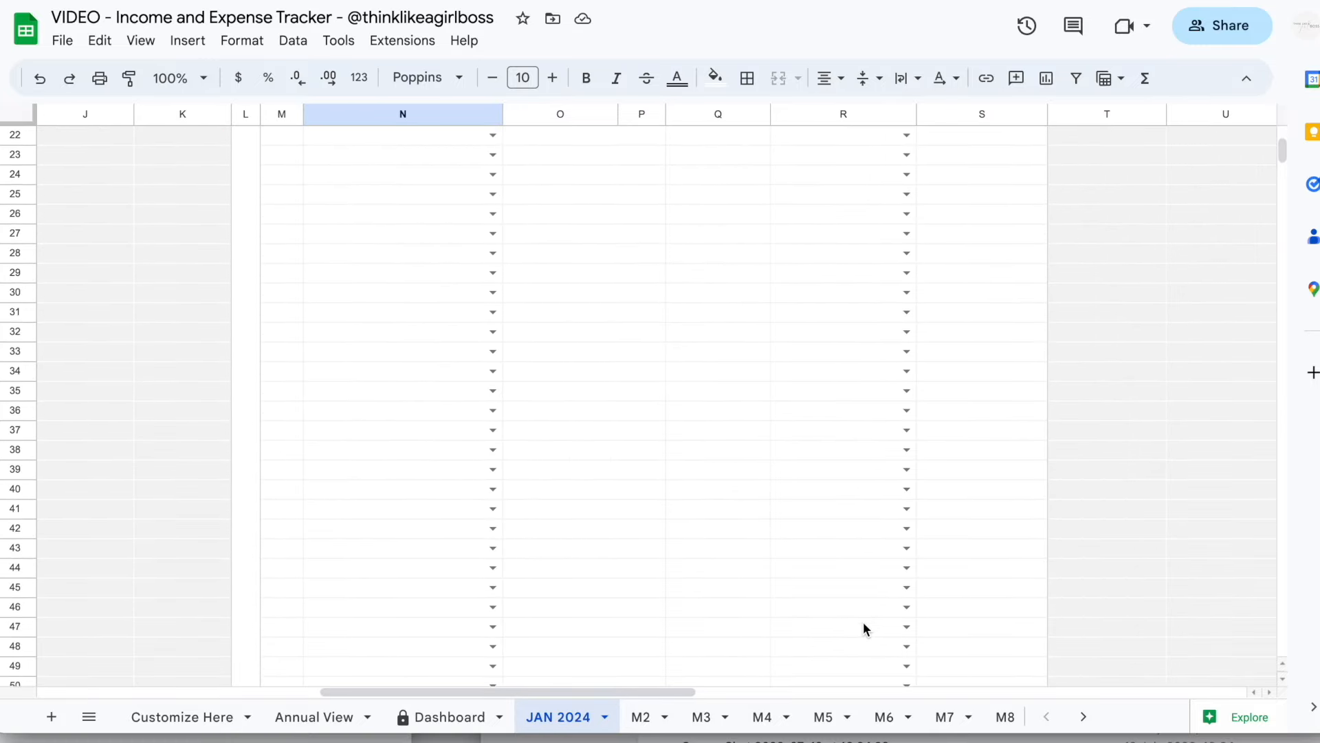
scroll(864, 622, "up", 7)
Highlight the Walmart entries in the expense tables, check the marked rows and clear the highlight selection.
left_click(1028, 325)
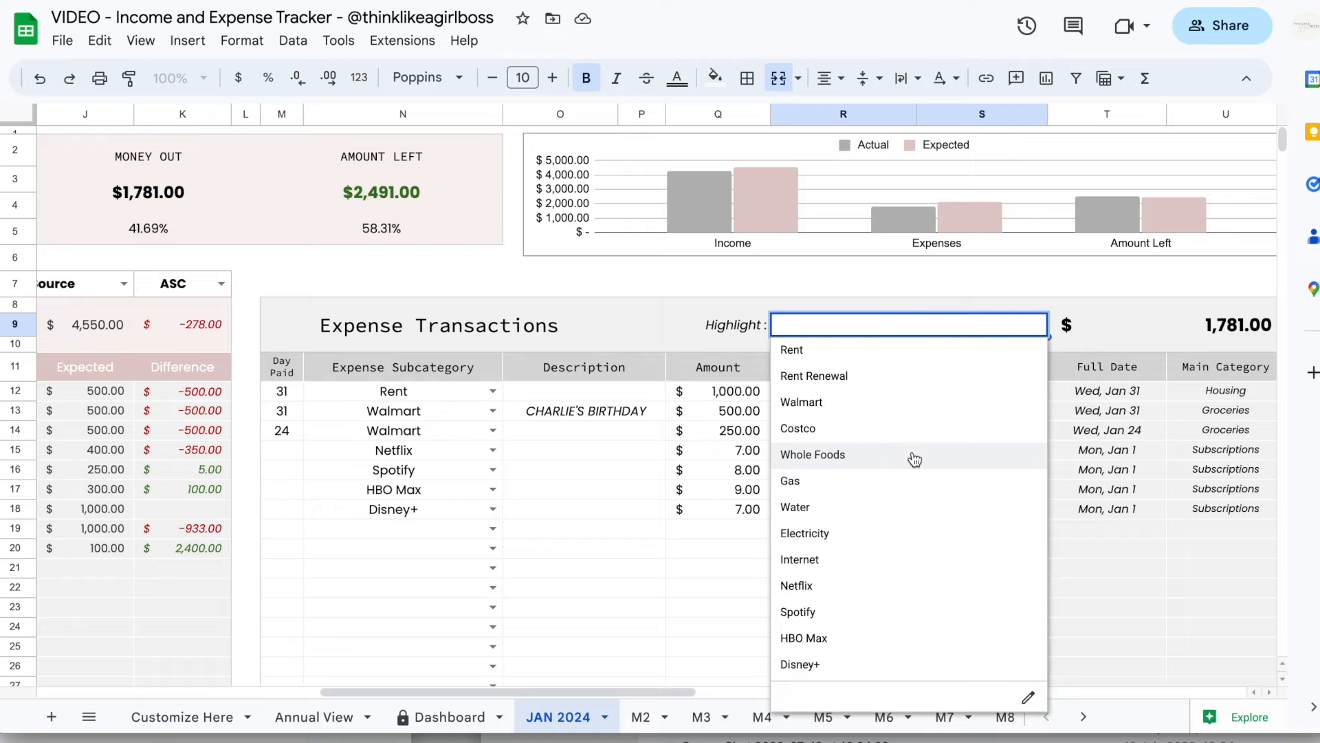
left_click(934, 405)
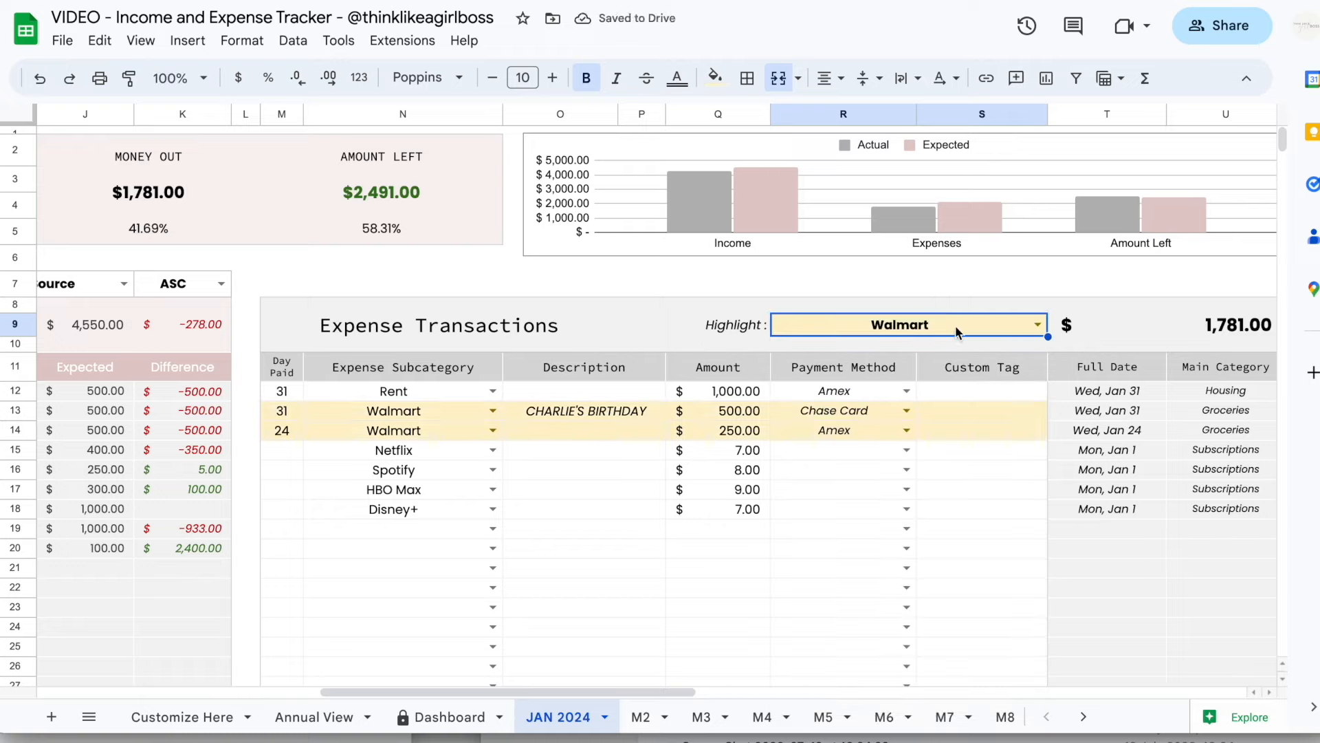
scroll(690, 608, "down", 1)
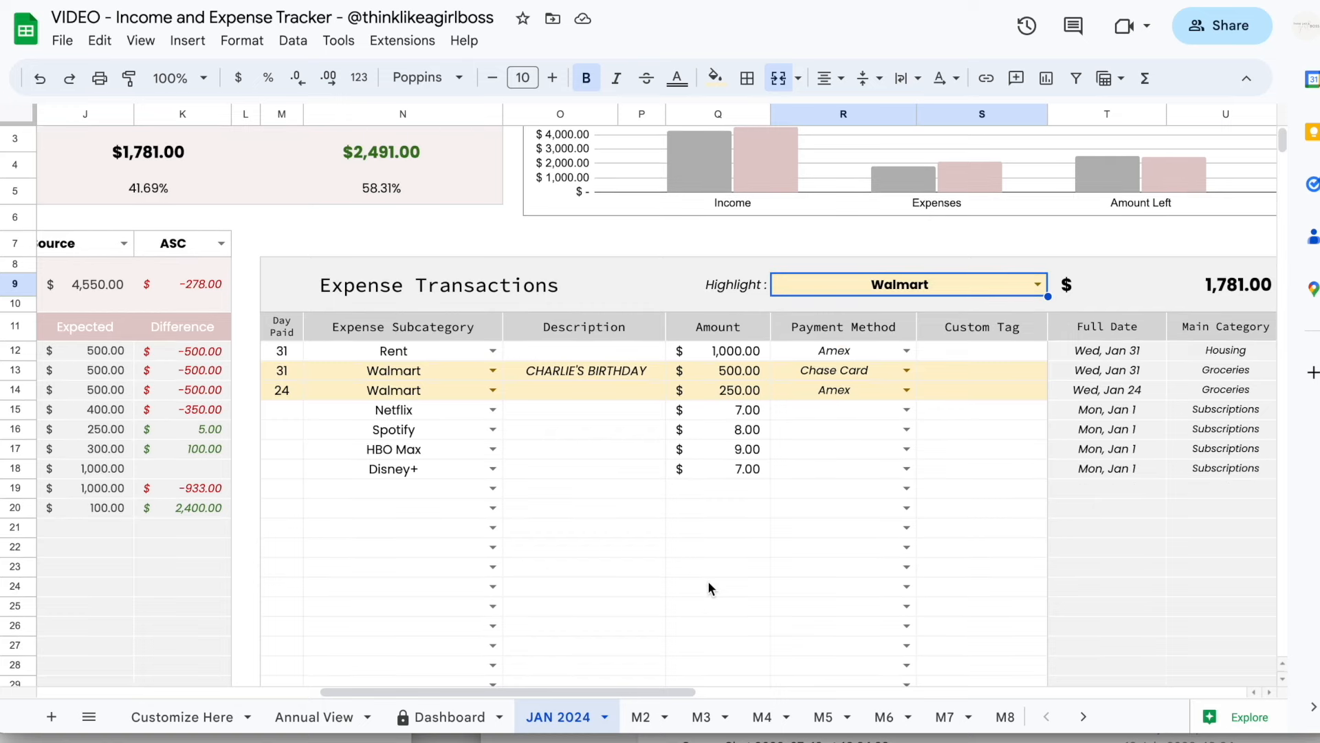
scroll(709, 583, "right", 3)
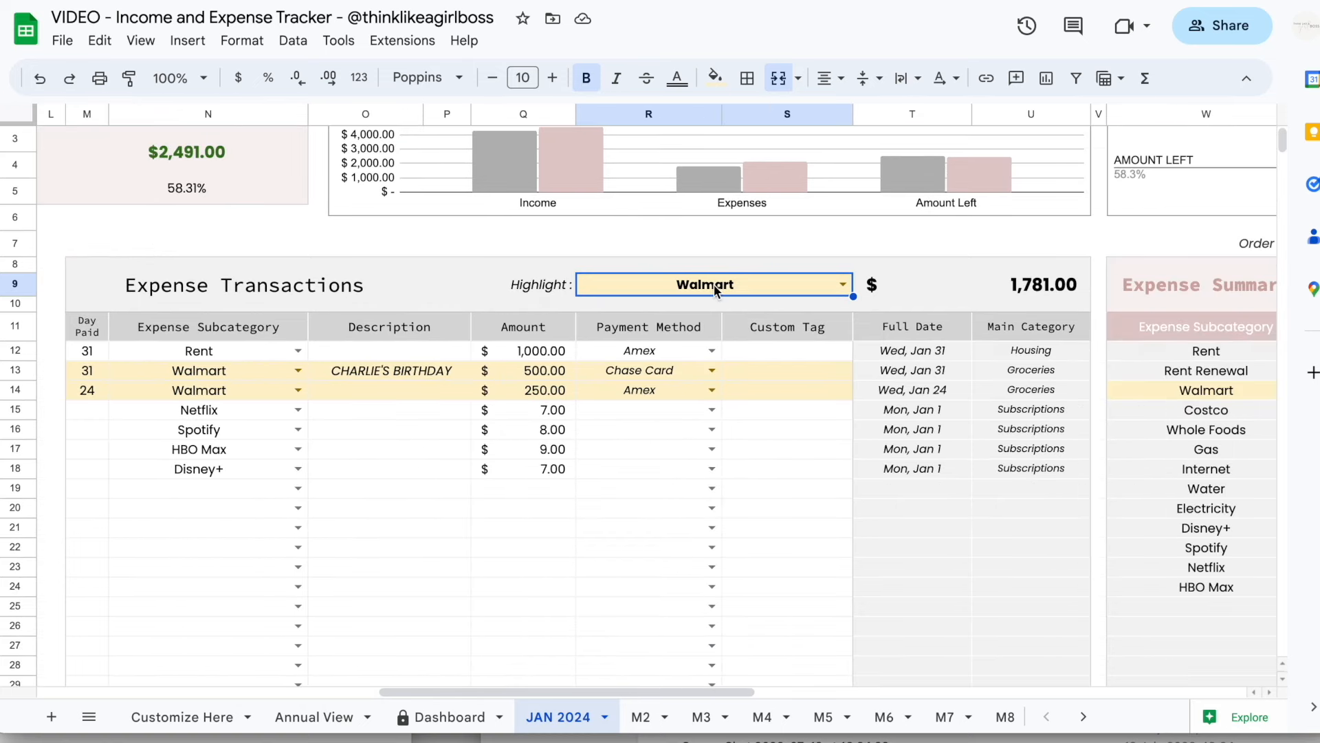
key("Delete")
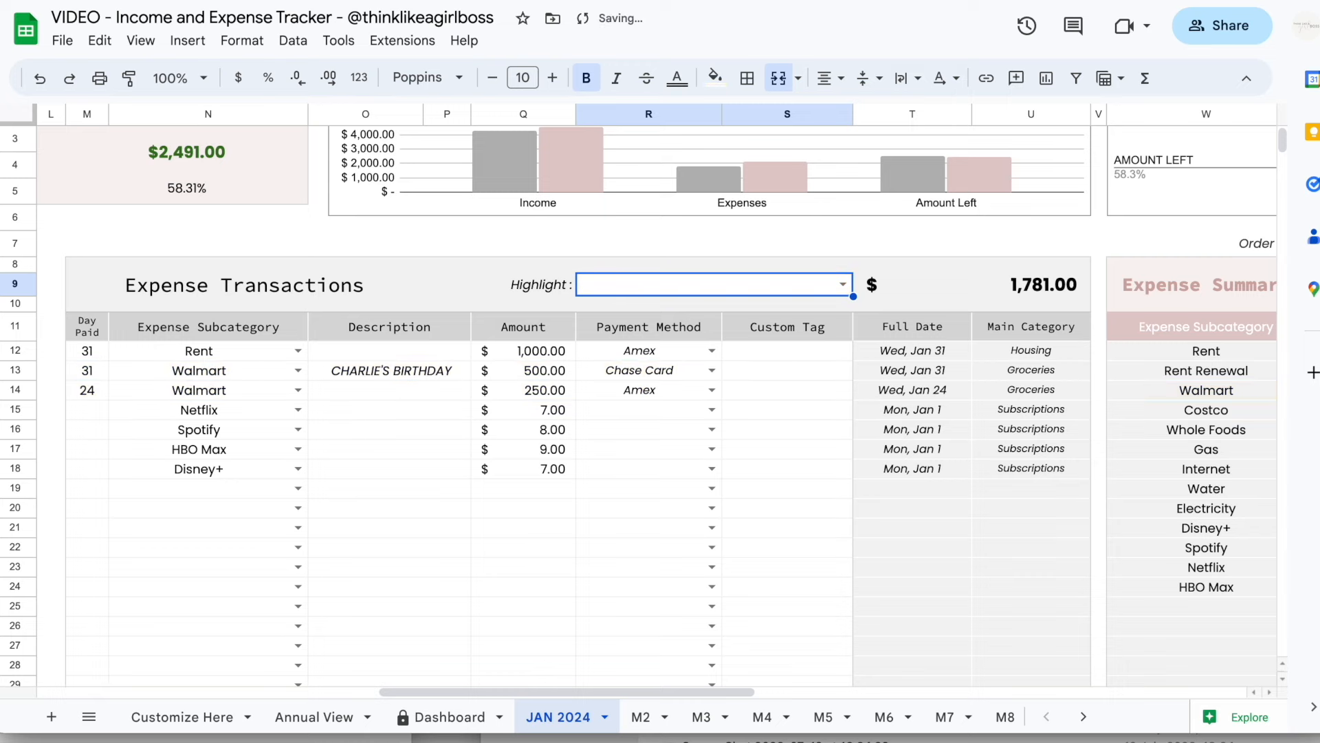
Show the Income Source Summary in the Summaries section of the January 2024 sheet.
scroll(713, 382, "left", 10)
scroll(712, 383, "right", 15)
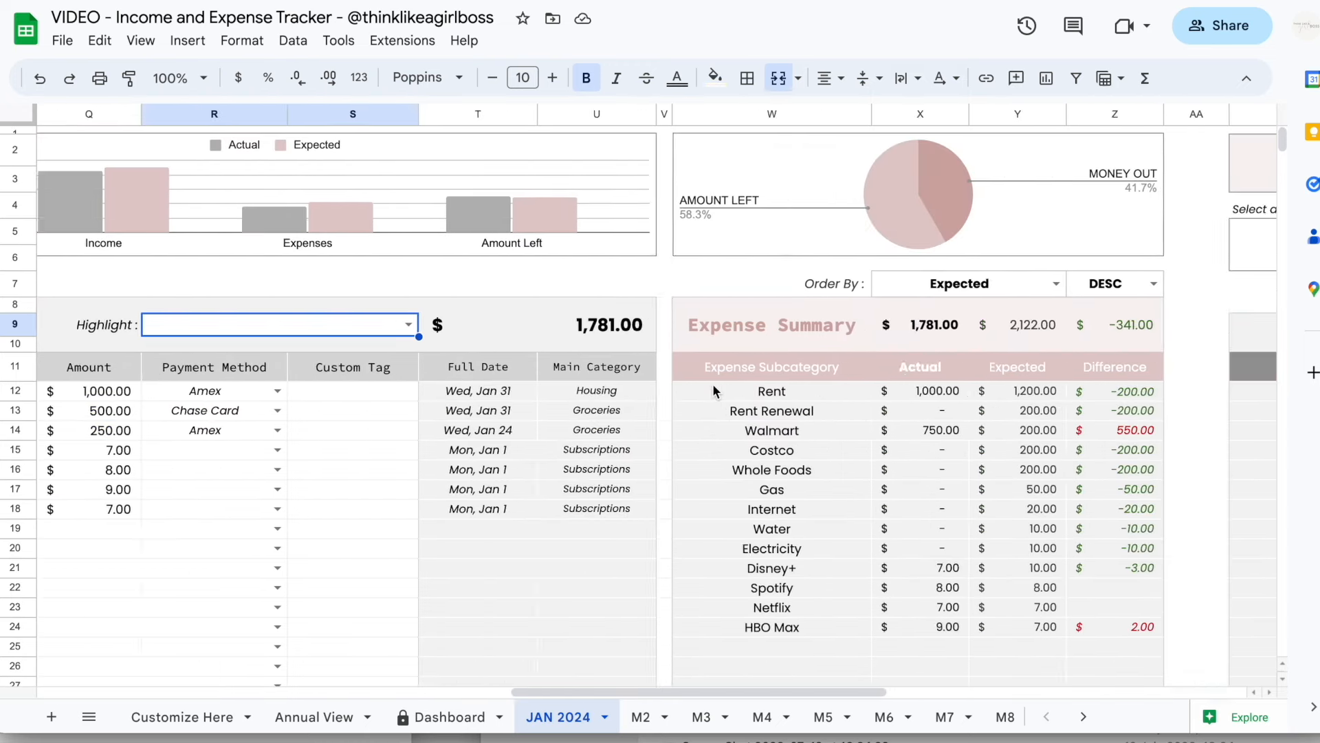
scroll(712, 384, "right", 10)
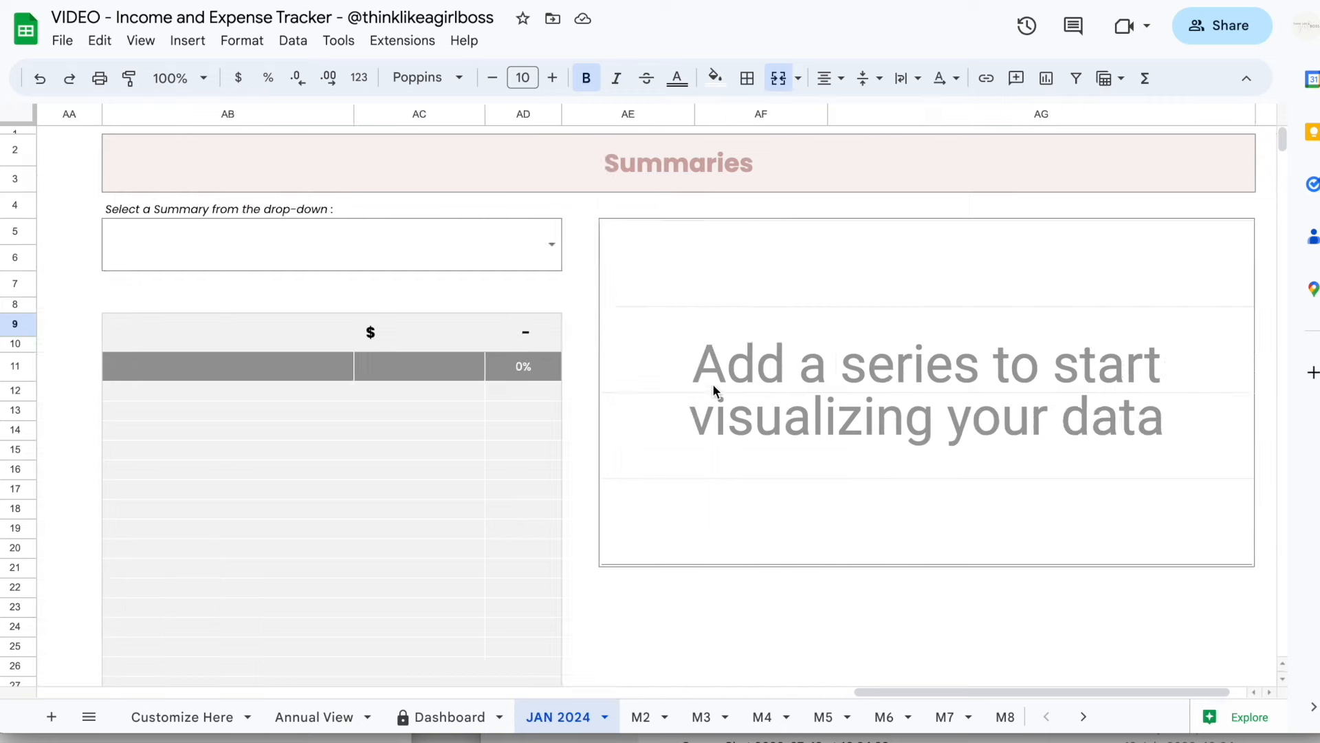
scroll(712, 382, "left", 2)
left_click(653, 255)
left_click(650, 246)
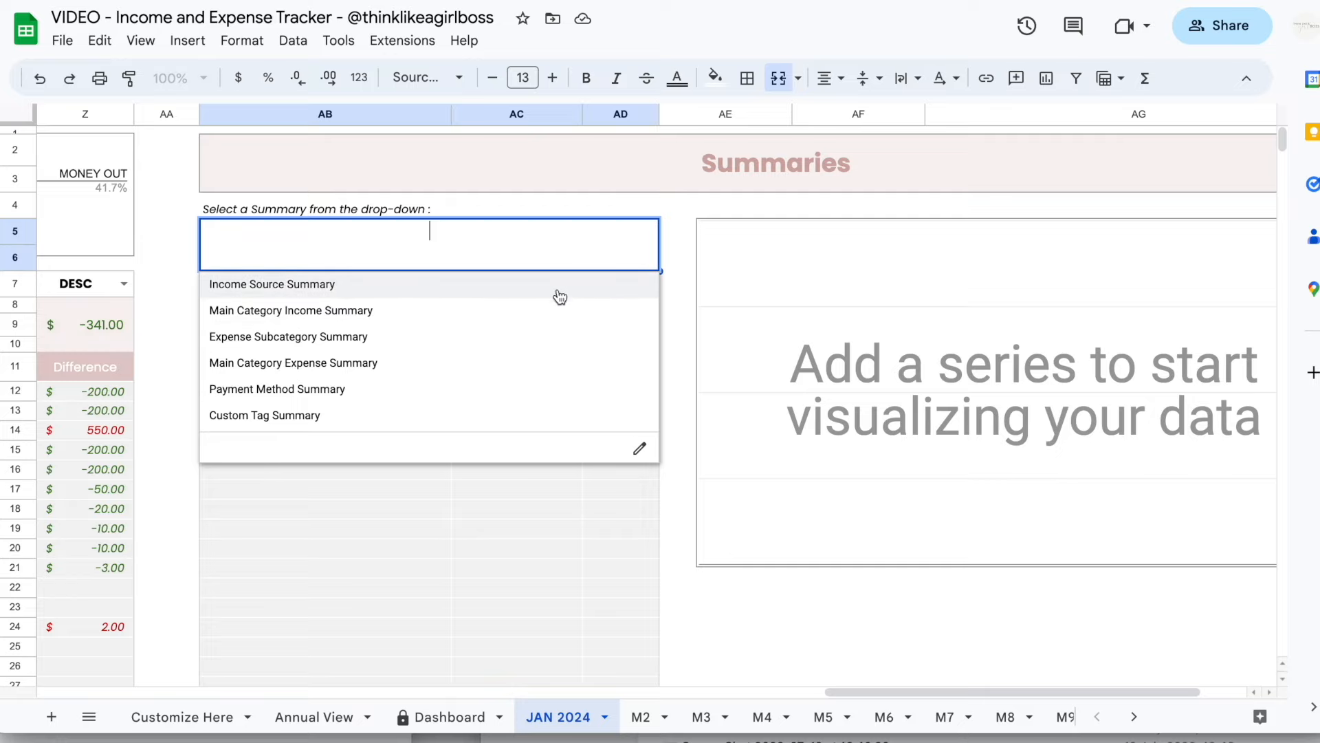
left_click(560, 295)
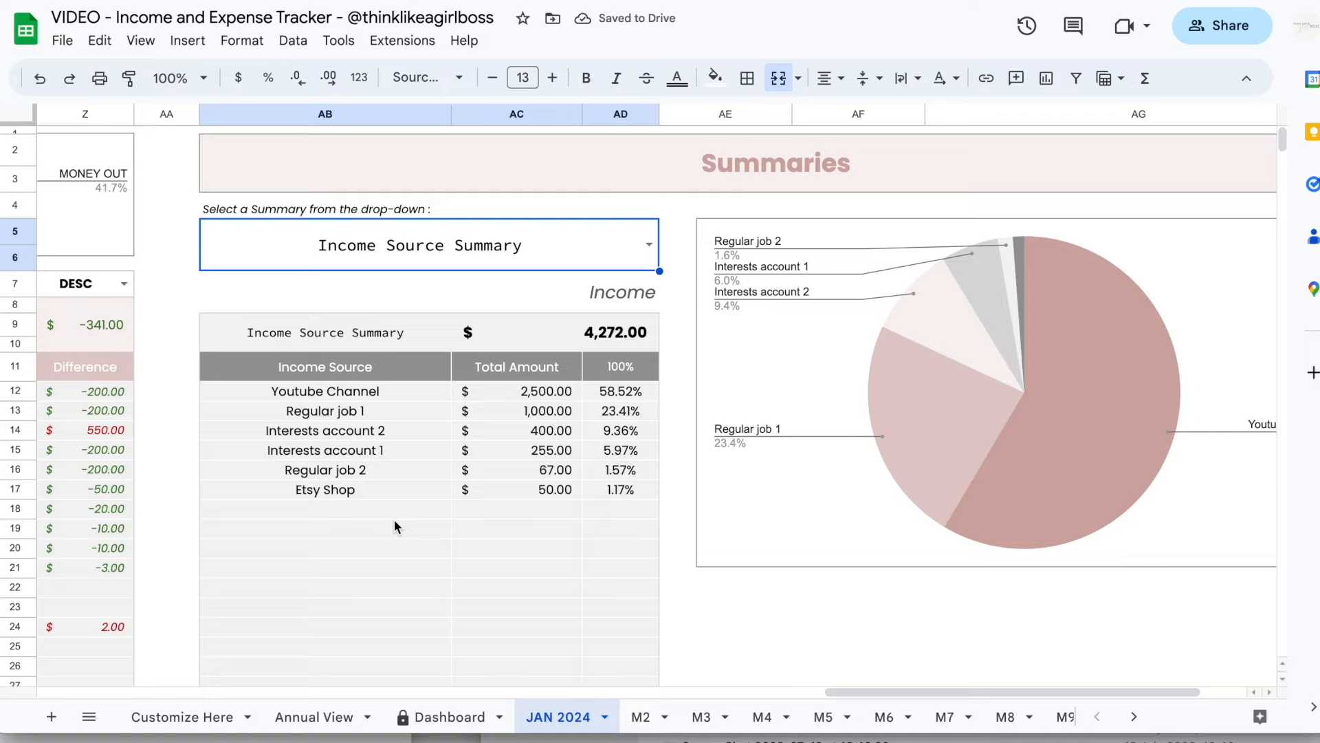
Compare the Main Category Income Summary with the Income Source Summary, and check the income source categories in the Annual View.
left_click(649, 245)
left_click(316, 310)
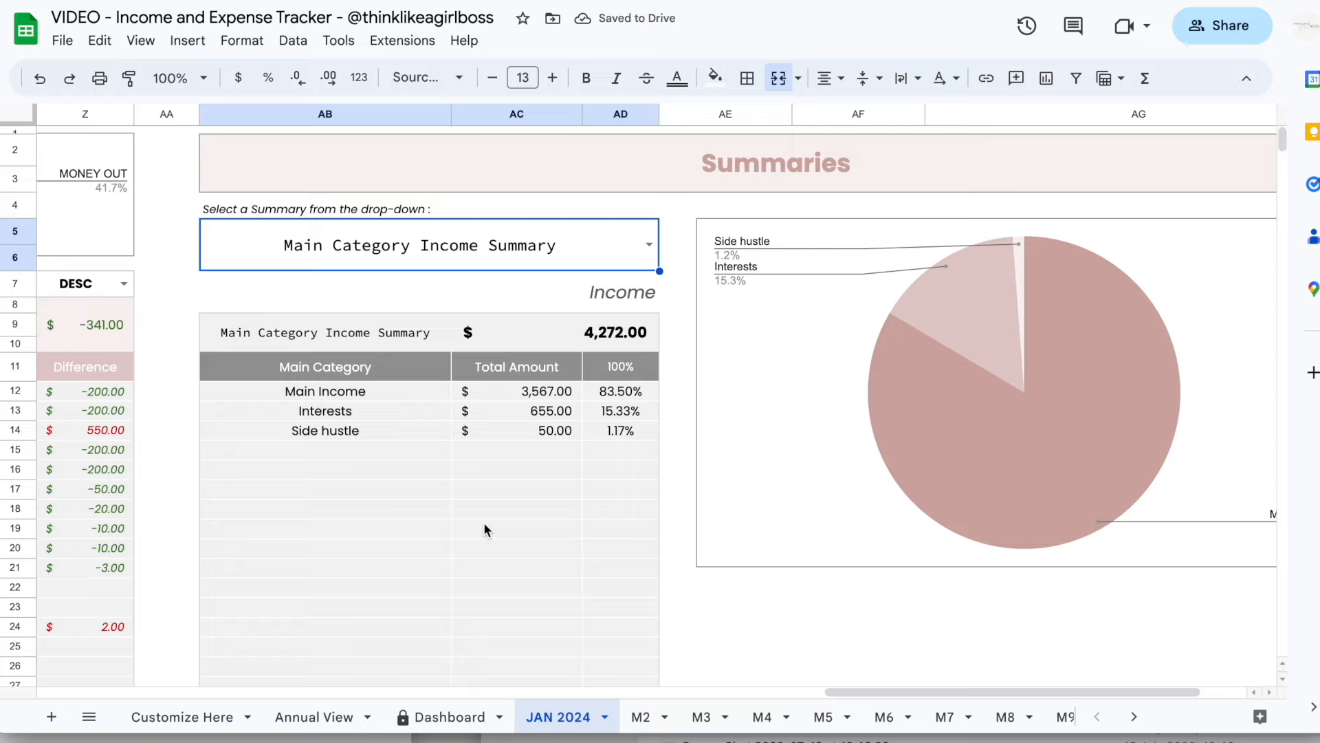
left_click(649, 244)
left_click(358, 287)
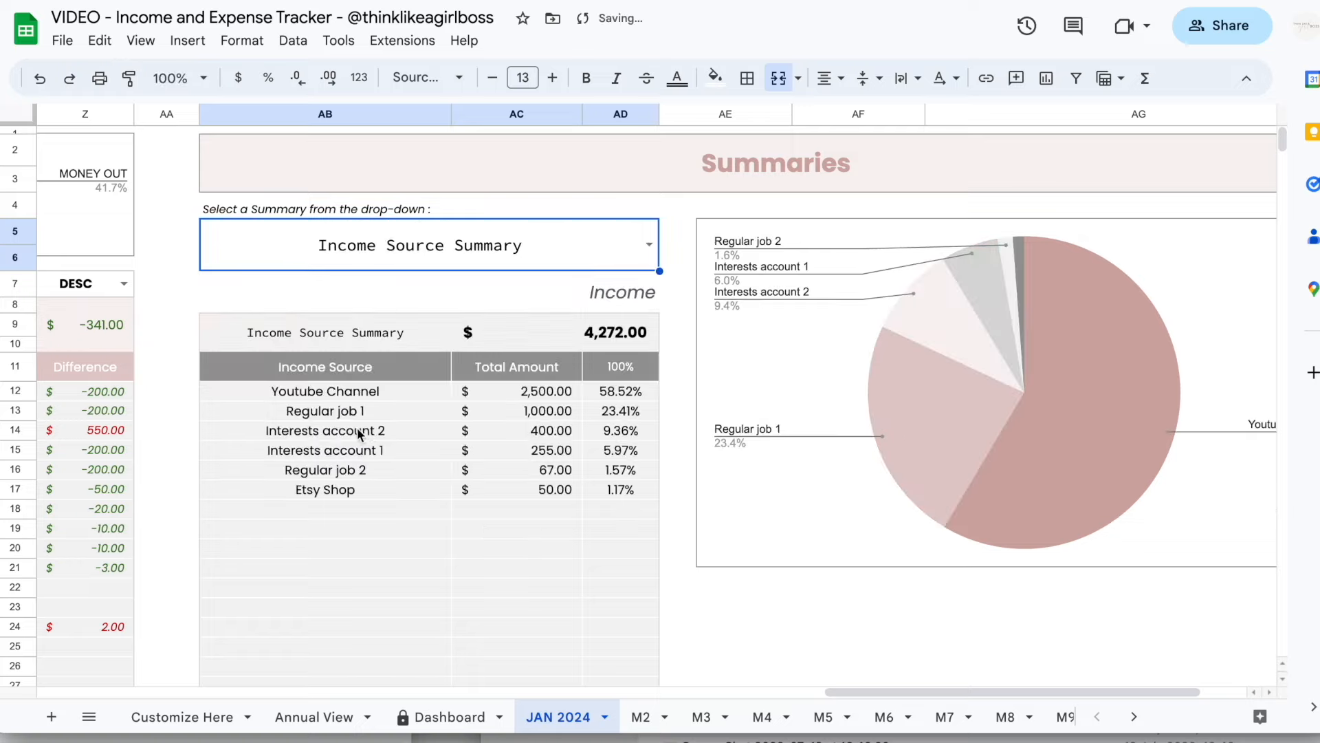
left_click(650, 244)
left_click(416, 307)
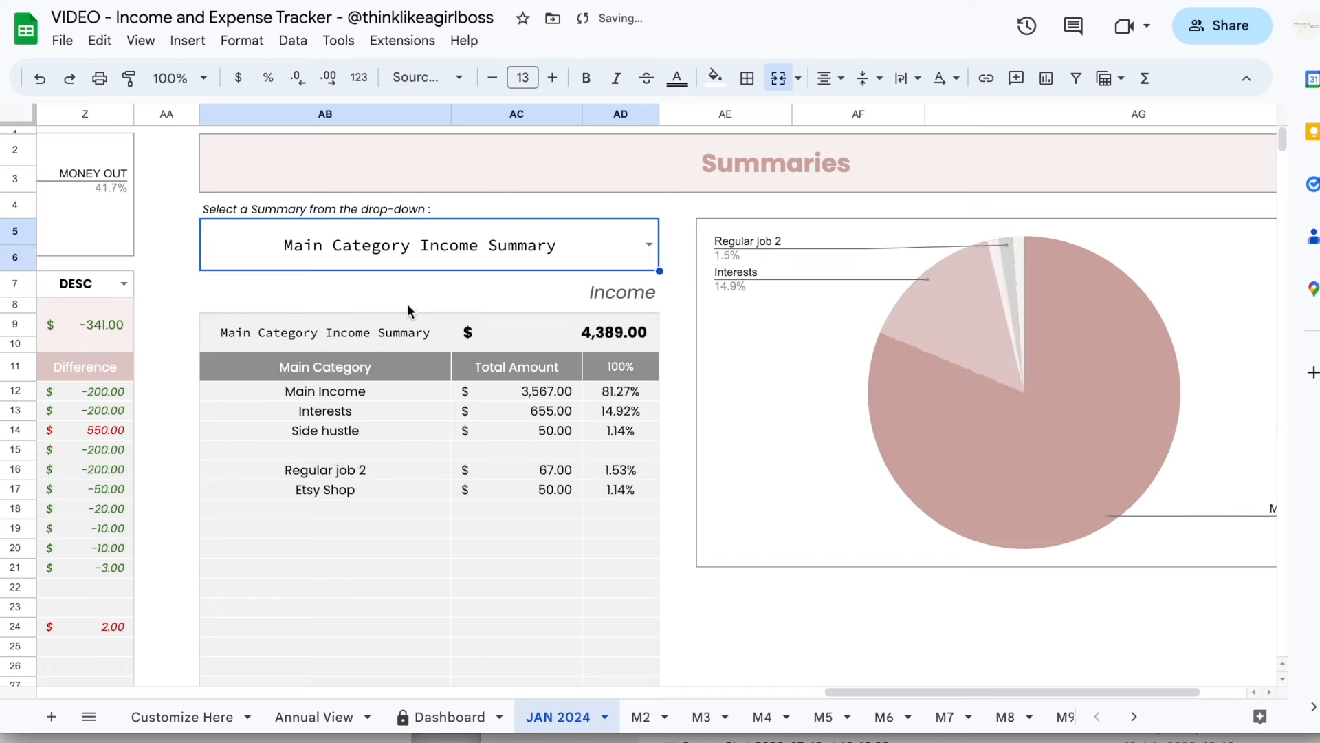
left_click(313, 716)
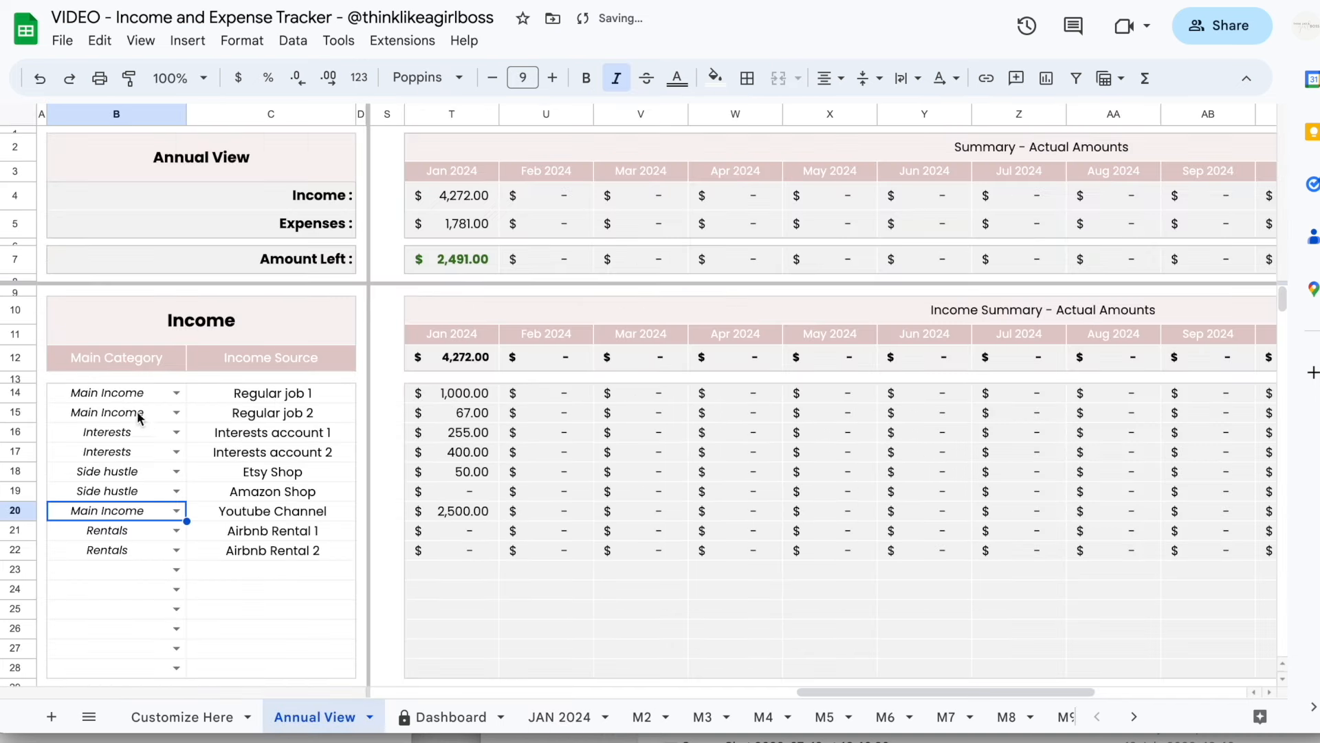
left_click(559, 717)
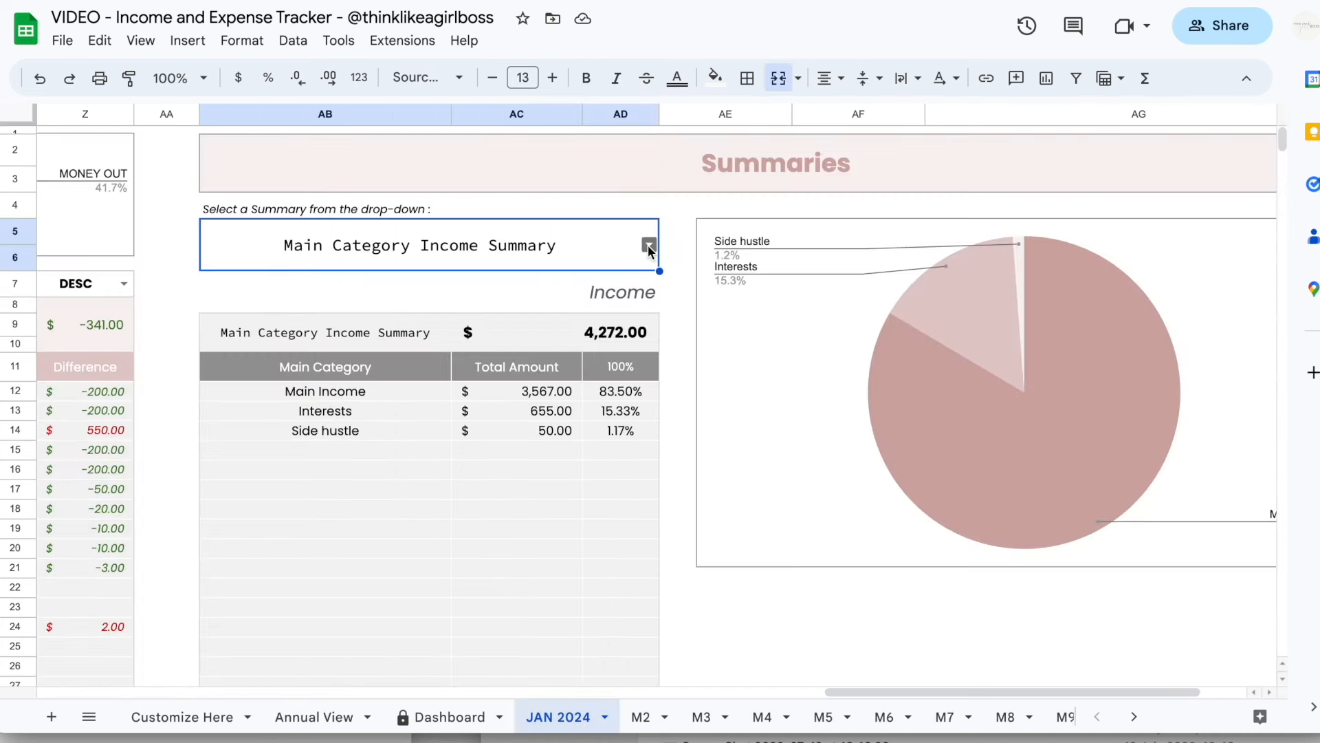
View the Expense Subcategory Summary, the Main Category Expense Summary and the Payment Method Summary in turn.
left_click(649, 245)
left_click(461, 342)
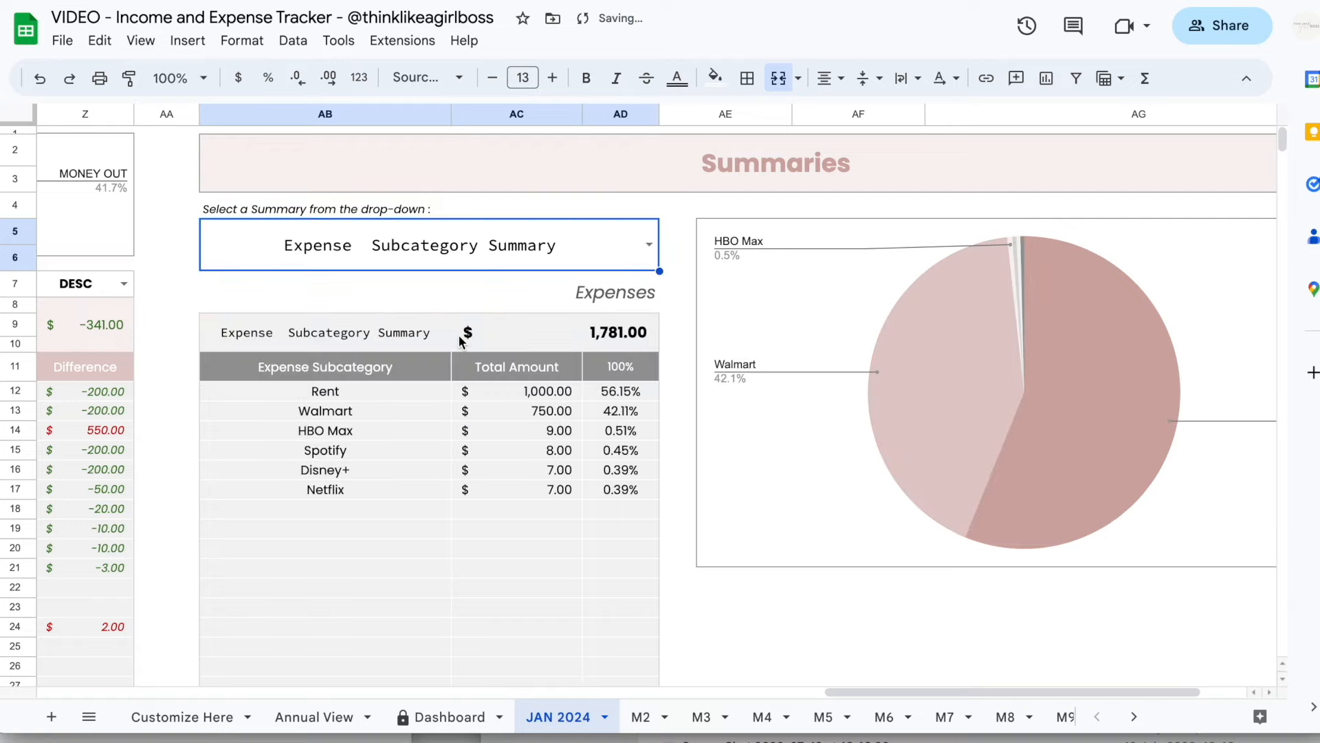
left_click(650, 245)
left_click(336, 364)
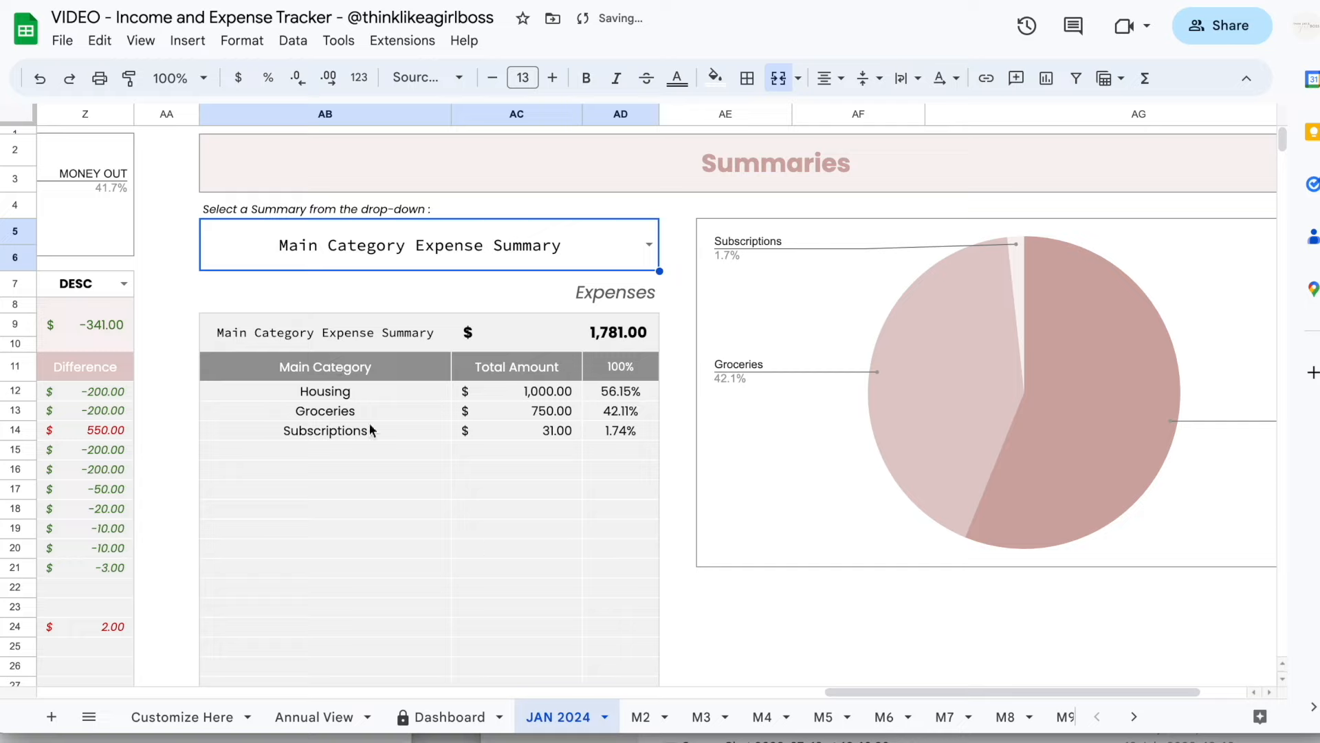
left_click(652, 251)
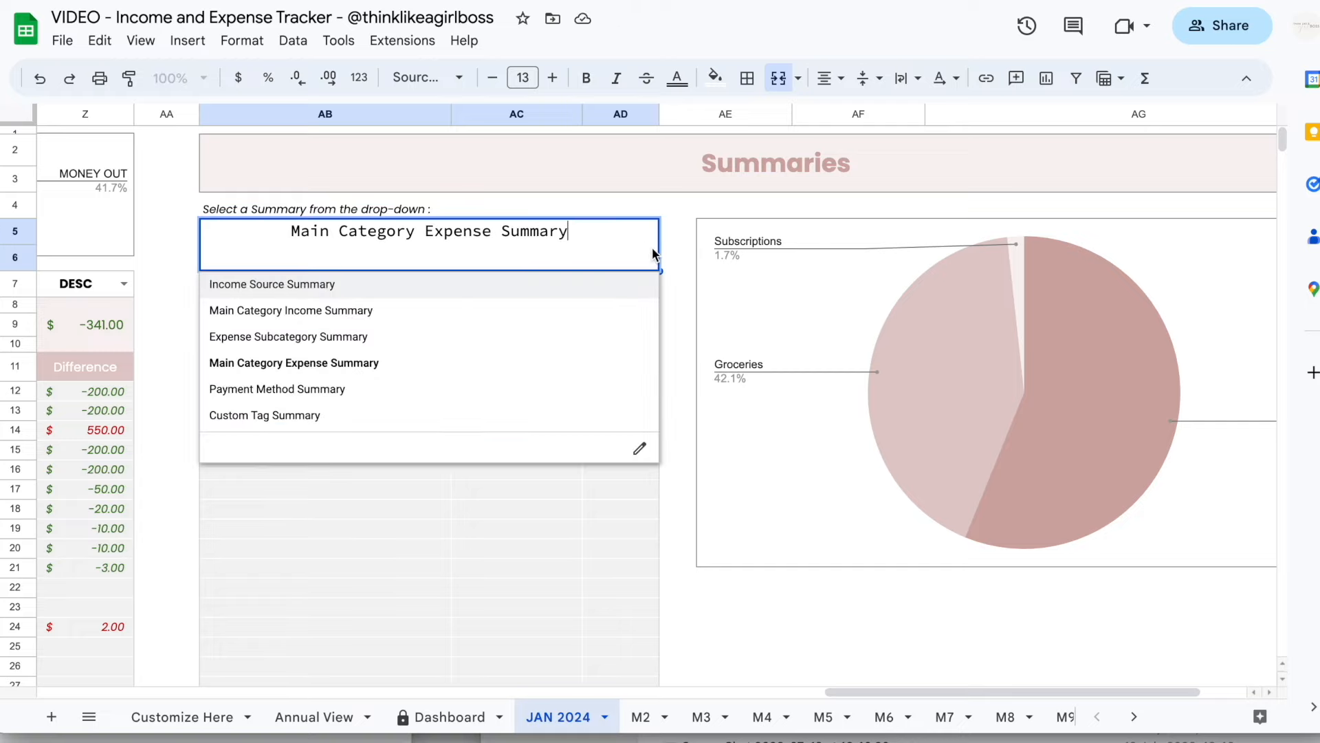
left_click(572, 391)
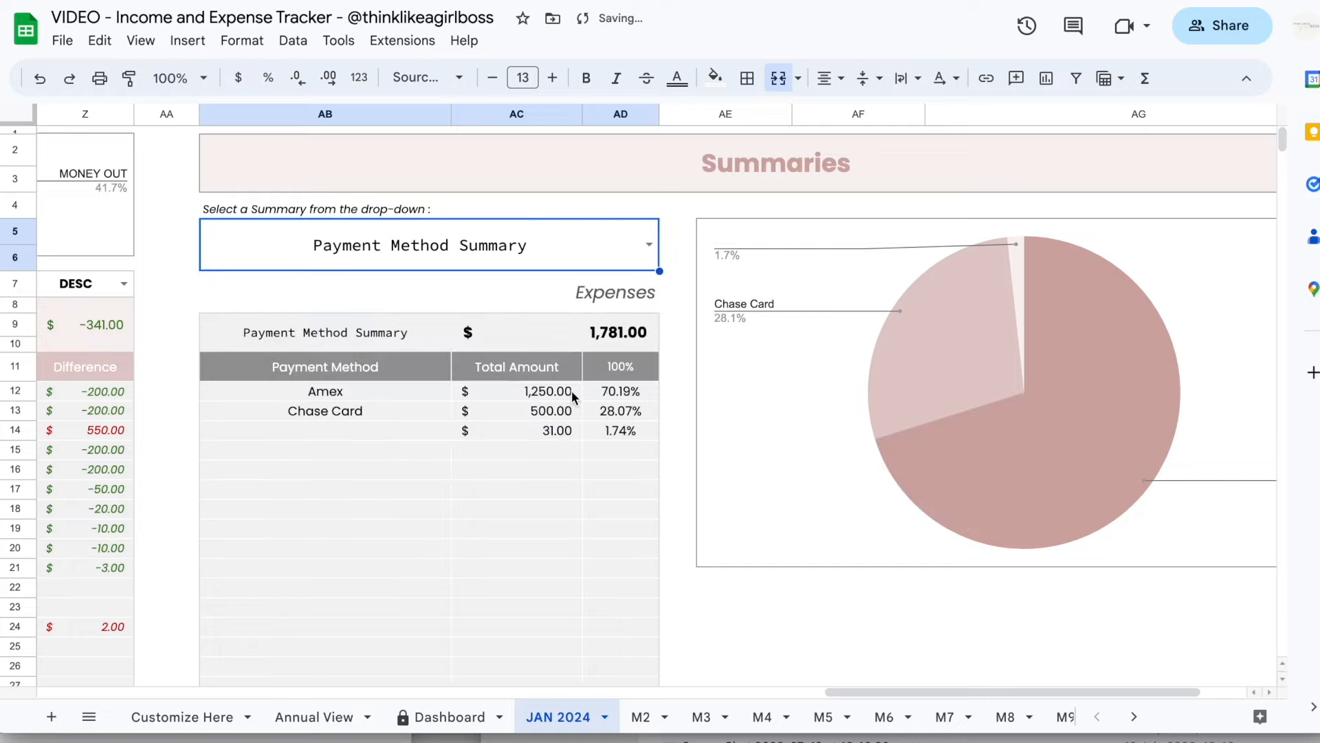
Set the payment method of the Netflix and Spotify expense transactions to Amex.
scroll(464, 543, "left", 2)
scroll(463, 543, "left", 10)
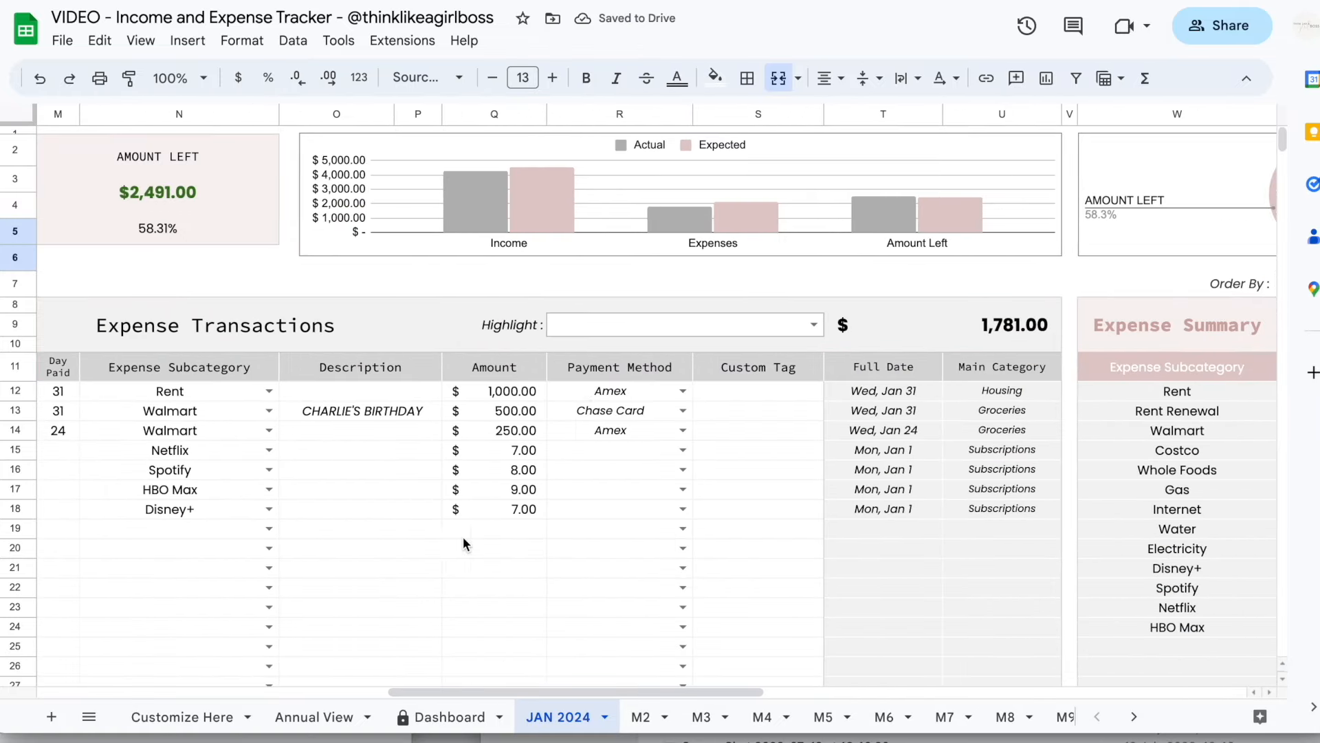
left_click(682, 450)
left_click(652, 472)
left_click(683, 471)
left_click(605, 495)
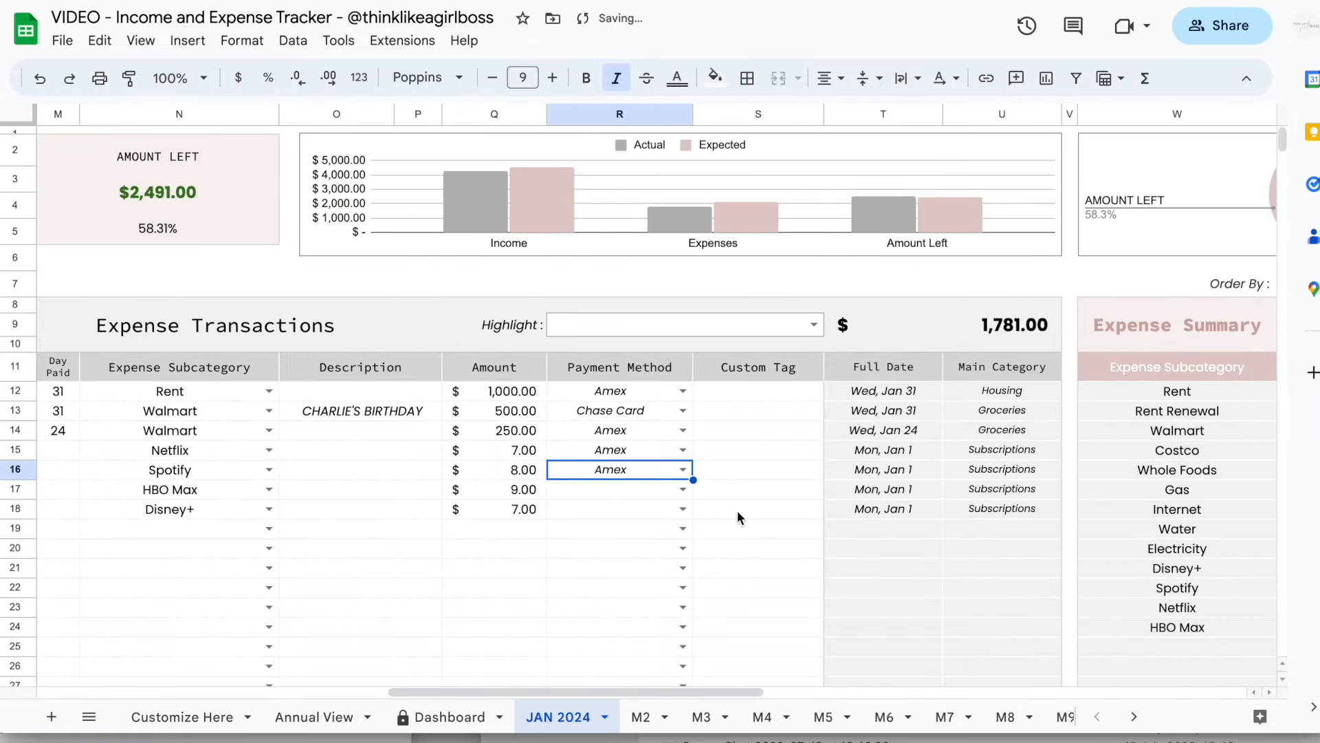
Check the Payment Method Summary for unassigned amounts, and set the payment method of the HBO Max and Disney+ transactions to Cash.
scroll(737, 510, "right", 10)
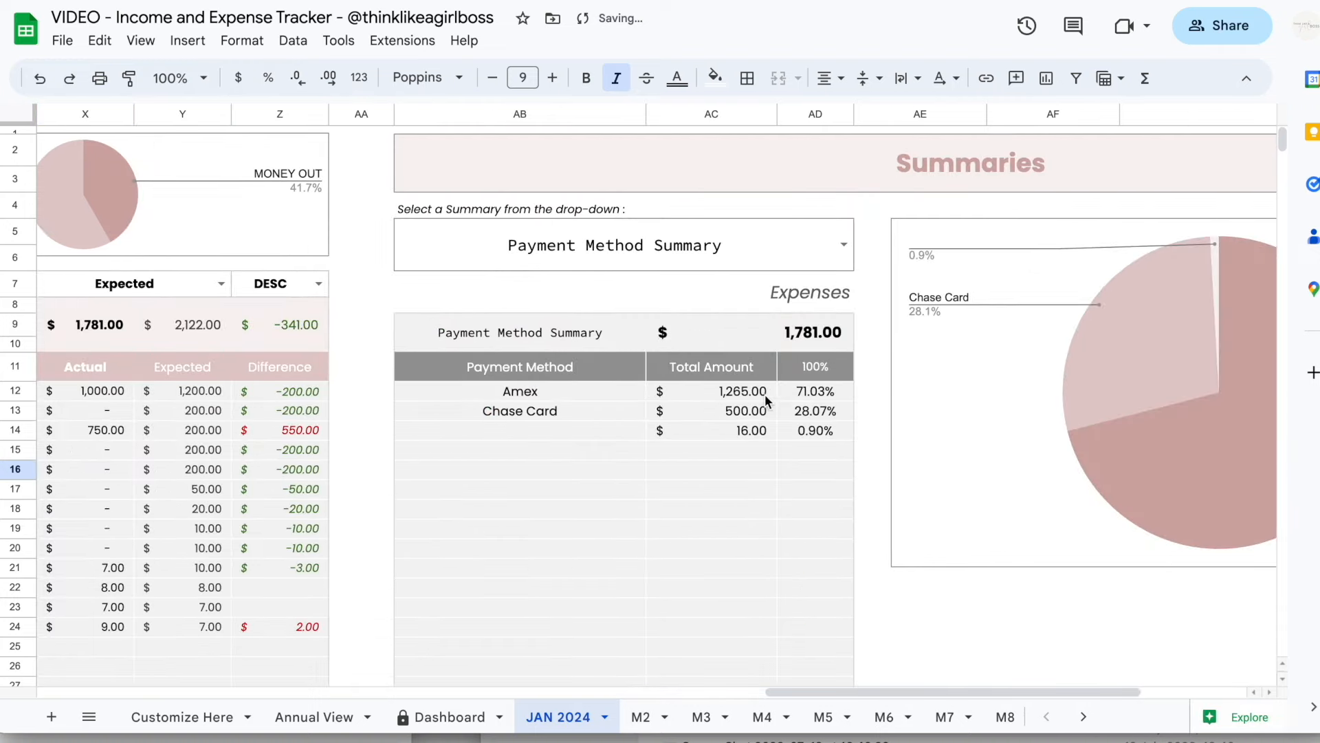
left_click(600, 431)
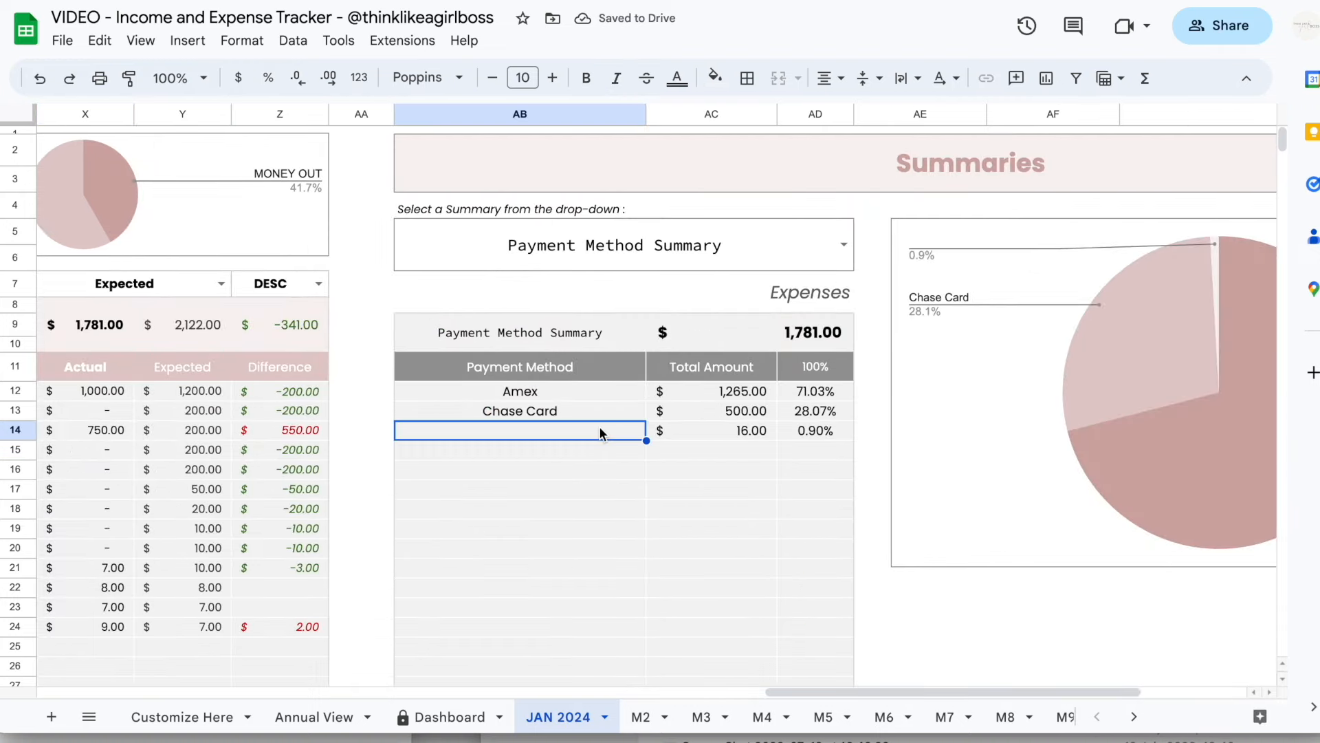
scroll(577, 449, "left", 10)
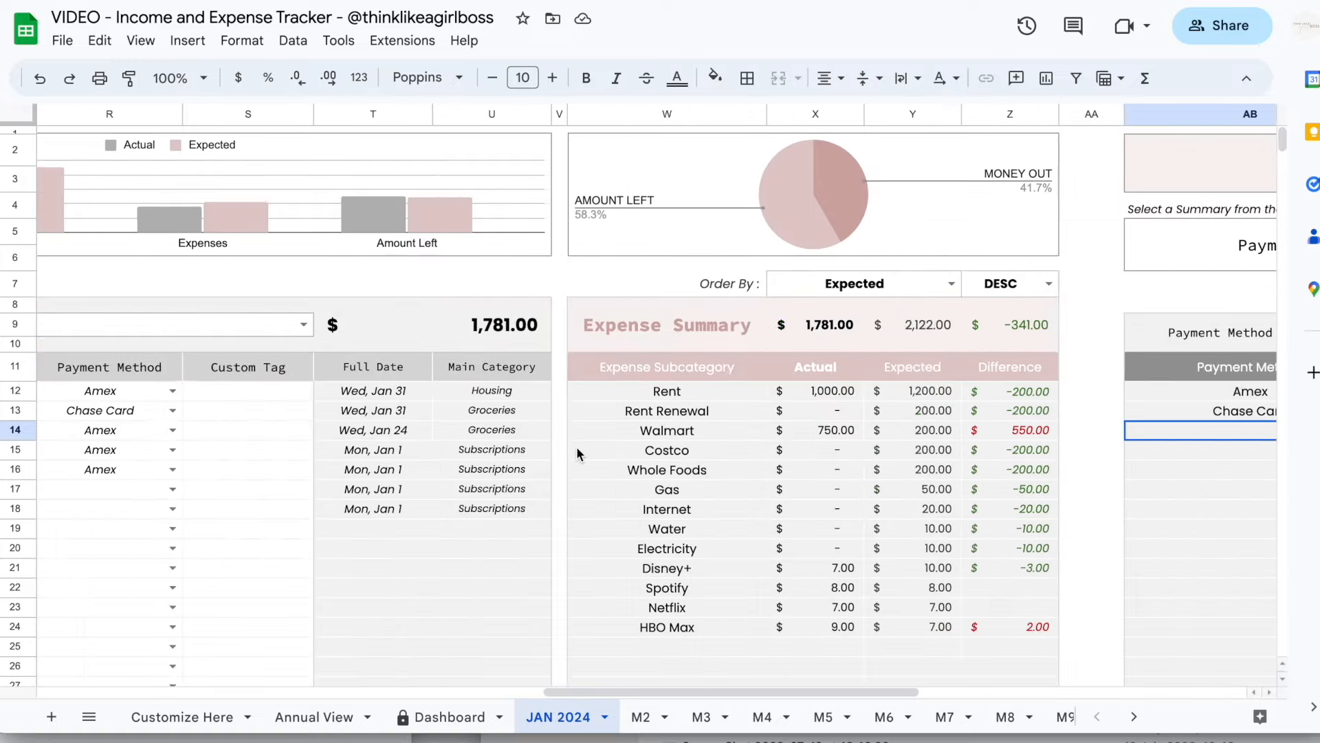
scroll(576, 447, "left", 1)
left_click_drag(564, 490, 561, 509)
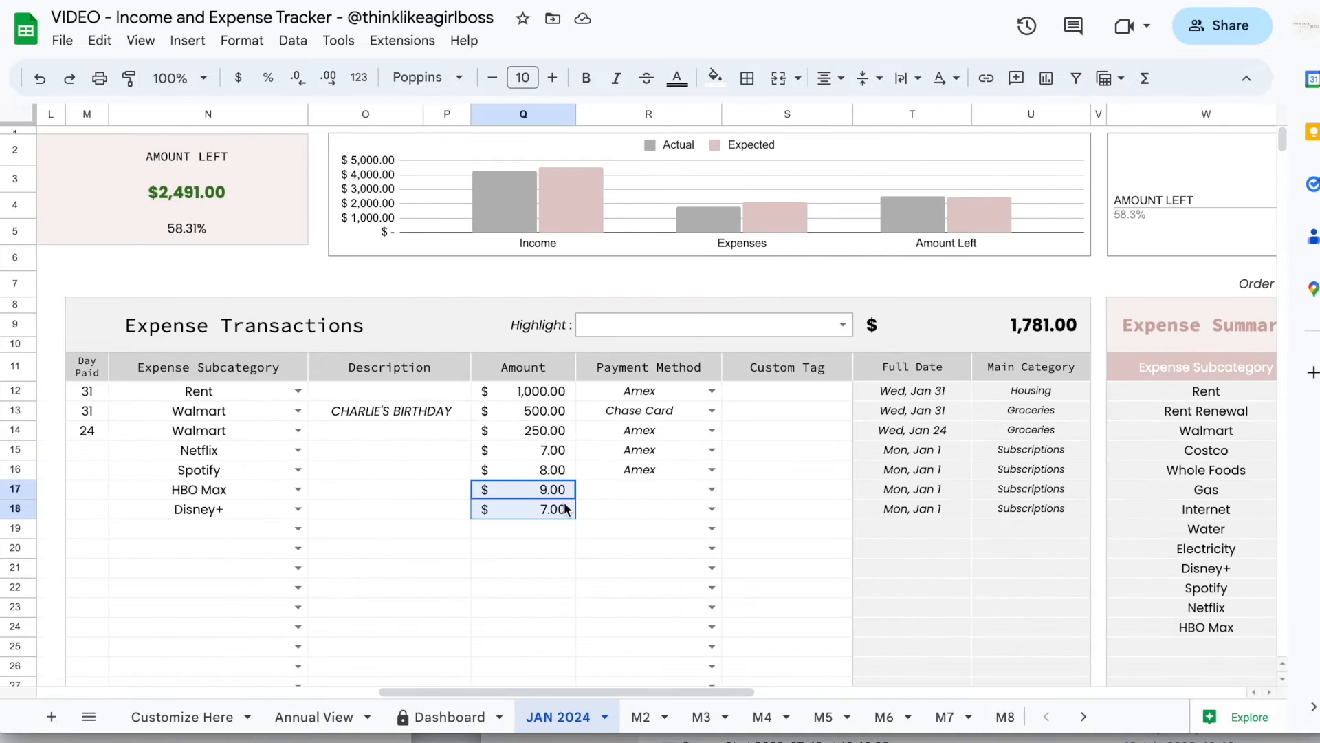
left_click(712, 490)
left_click(599, 593)
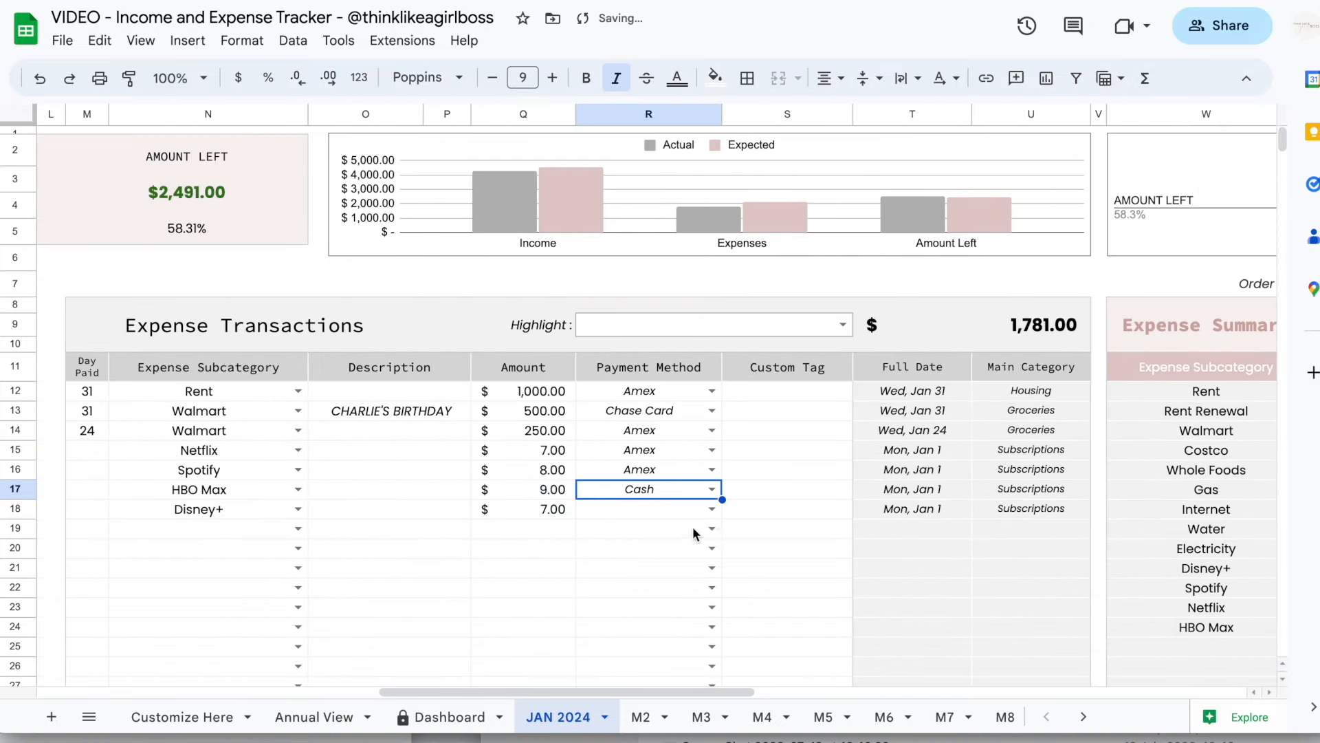
left_click(712, 509)
left_click(625, 612)
Check the Payment Method Summary, switch the summary to Custom Tag Summary and select its first custom tag row.
scroll(753, 546, "right", 10)
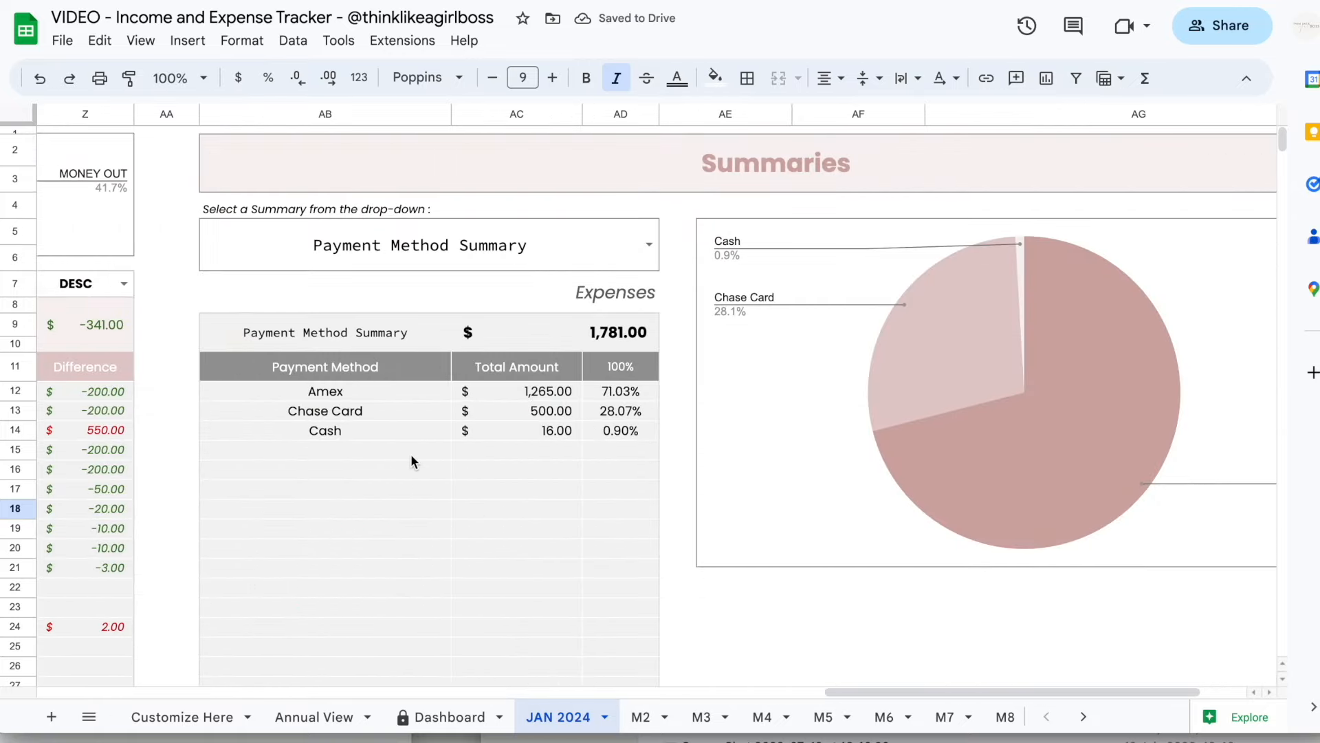
left_click(652, 240)
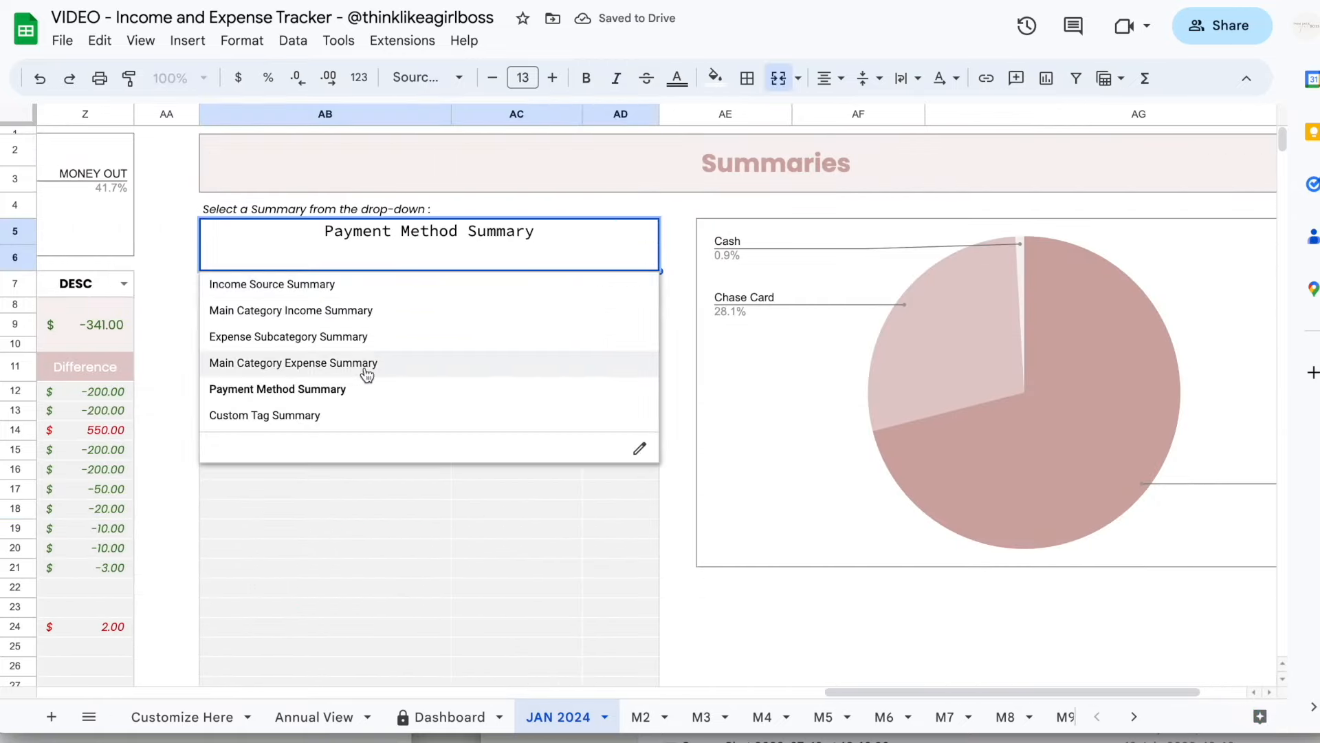
left_click(318, 414)
scroll(378, 453, "left", 3)
left_click(509, 391)
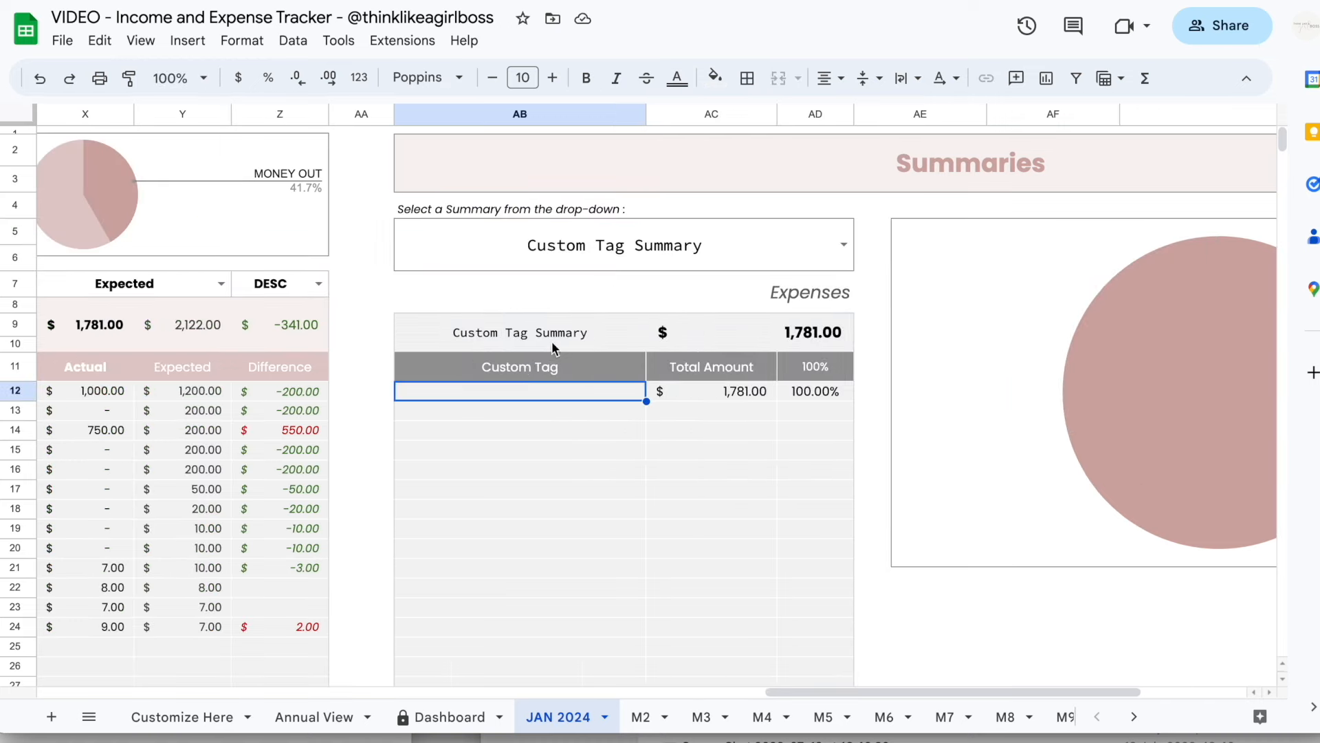
Tag the Netflix expense transaction as "not necessary" in the January Custom Tag column.
scroll(534, 399, "left", 15)
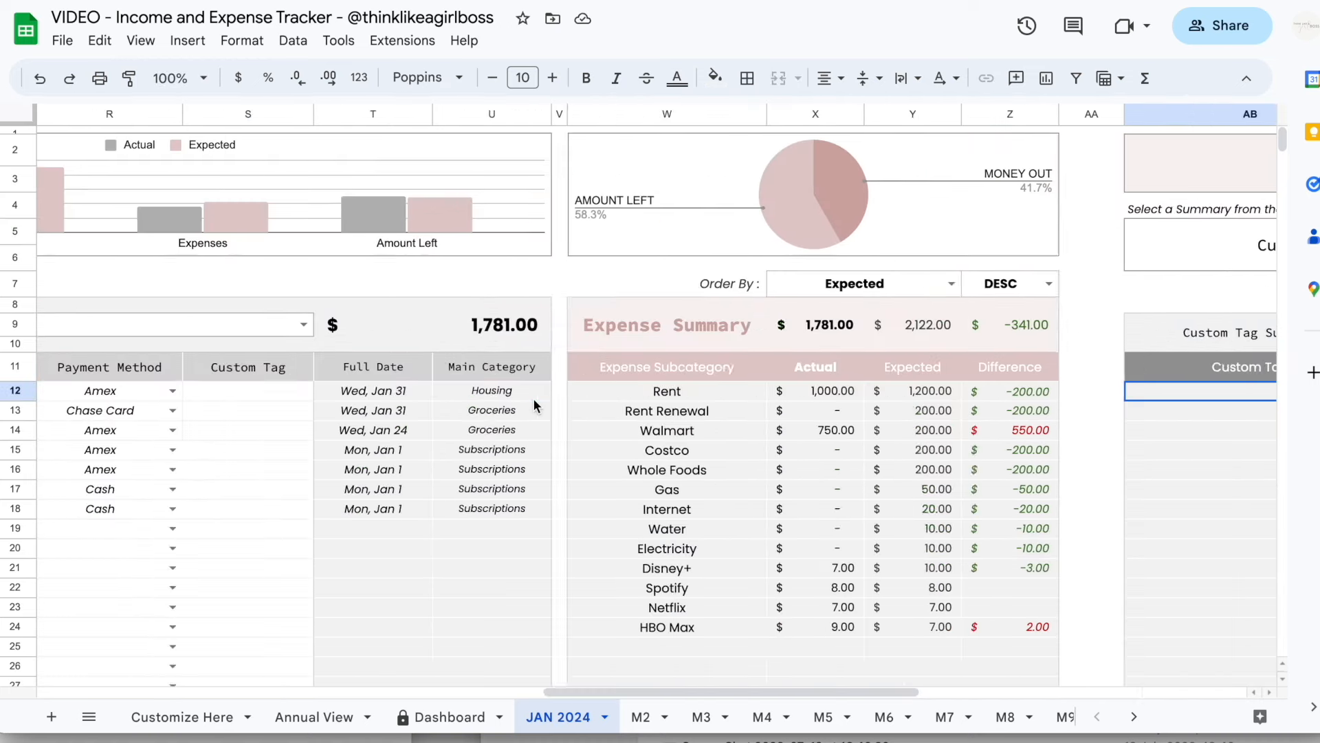
left_click_drag(784, 391, 781, 494)
scroll(854, 412, "left", 2)
left_click(877, 391)
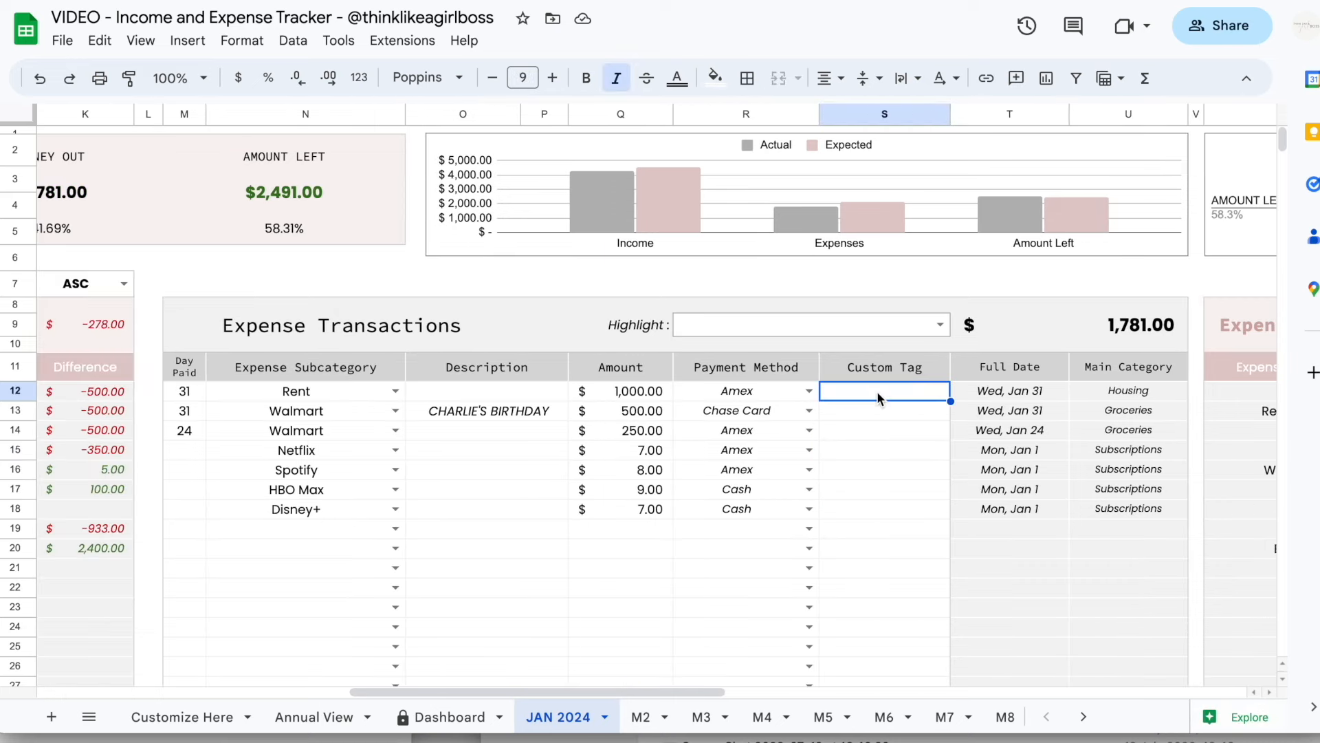
key("Down")
key("Down")
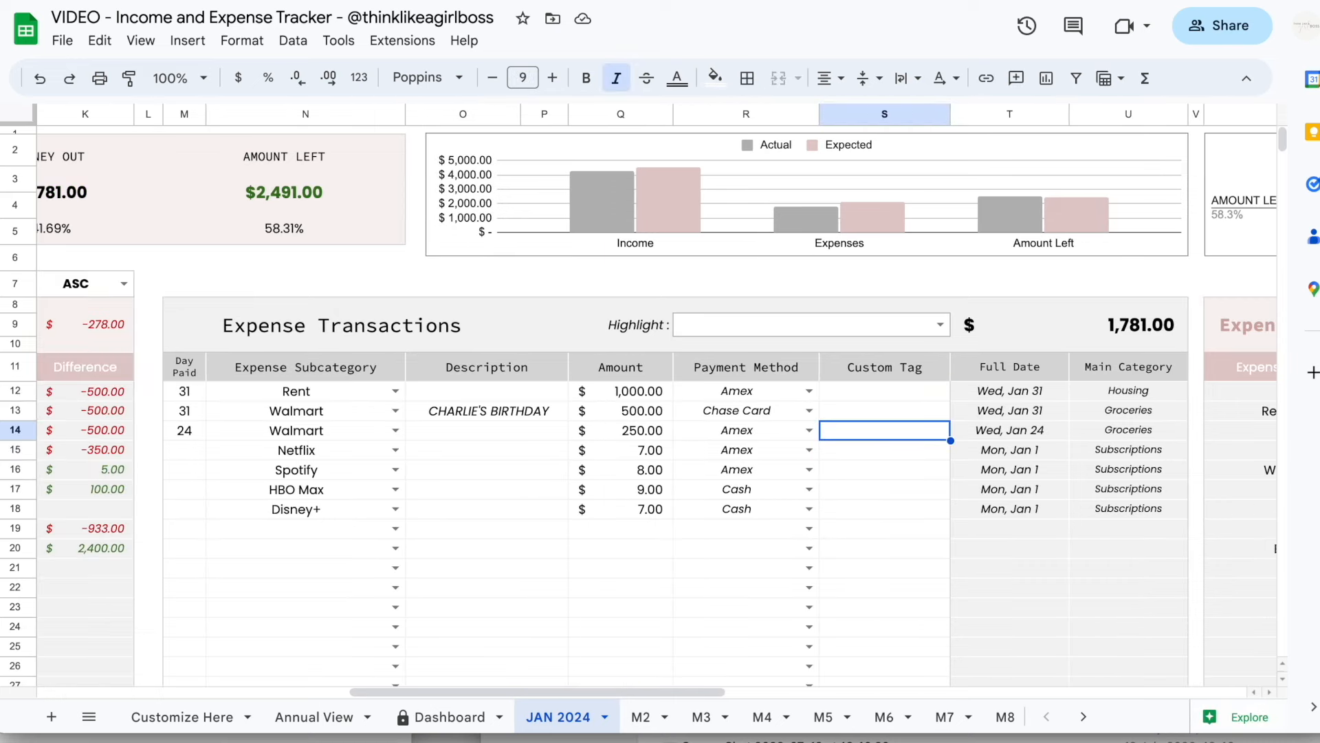
key("Down")
type("not necessary")
key("Return")
Copy the Netflix custom tag to the Spotify and HBO Max transactions.
key("Up")
key("ctrl+c")
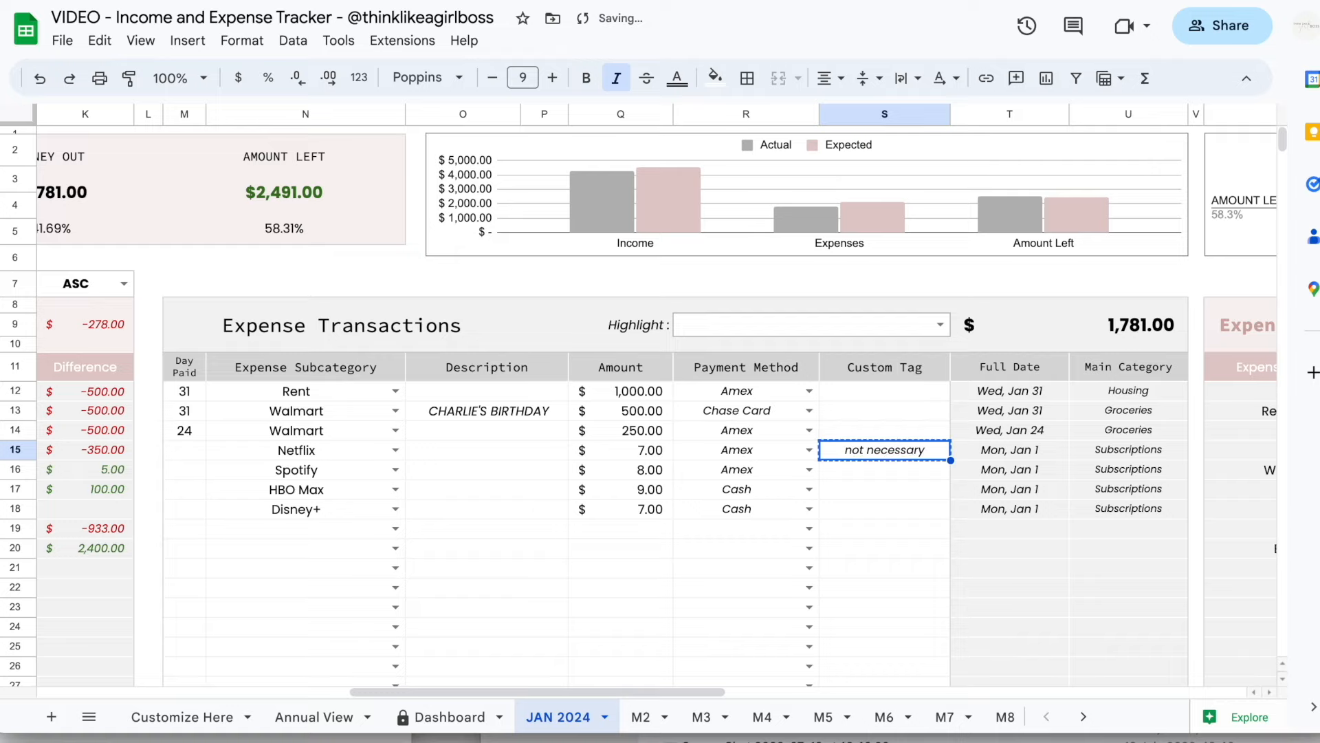
key("Down")
key("ctrl+v")
key("Down")
key("ctrl+v")
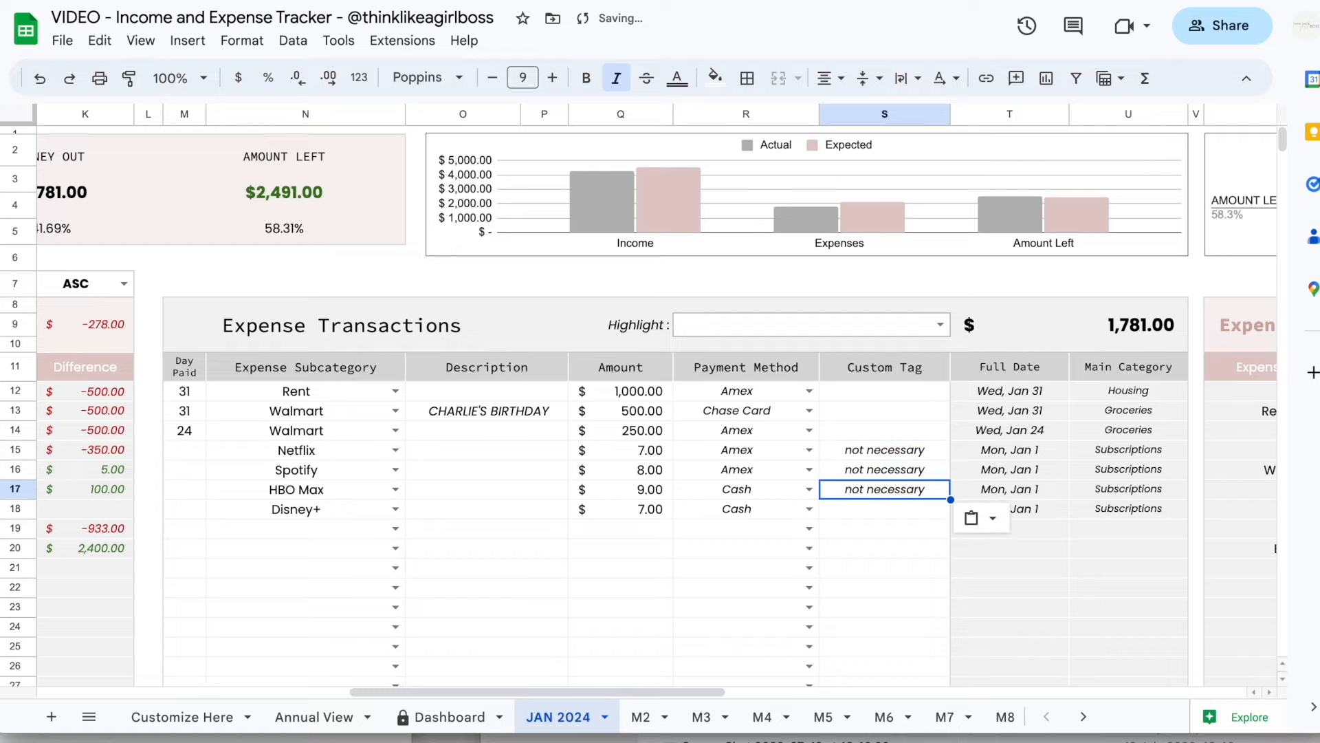
Tag the Disney+ expense transaction as "should cancel".
key("Down")
type("should cancel")
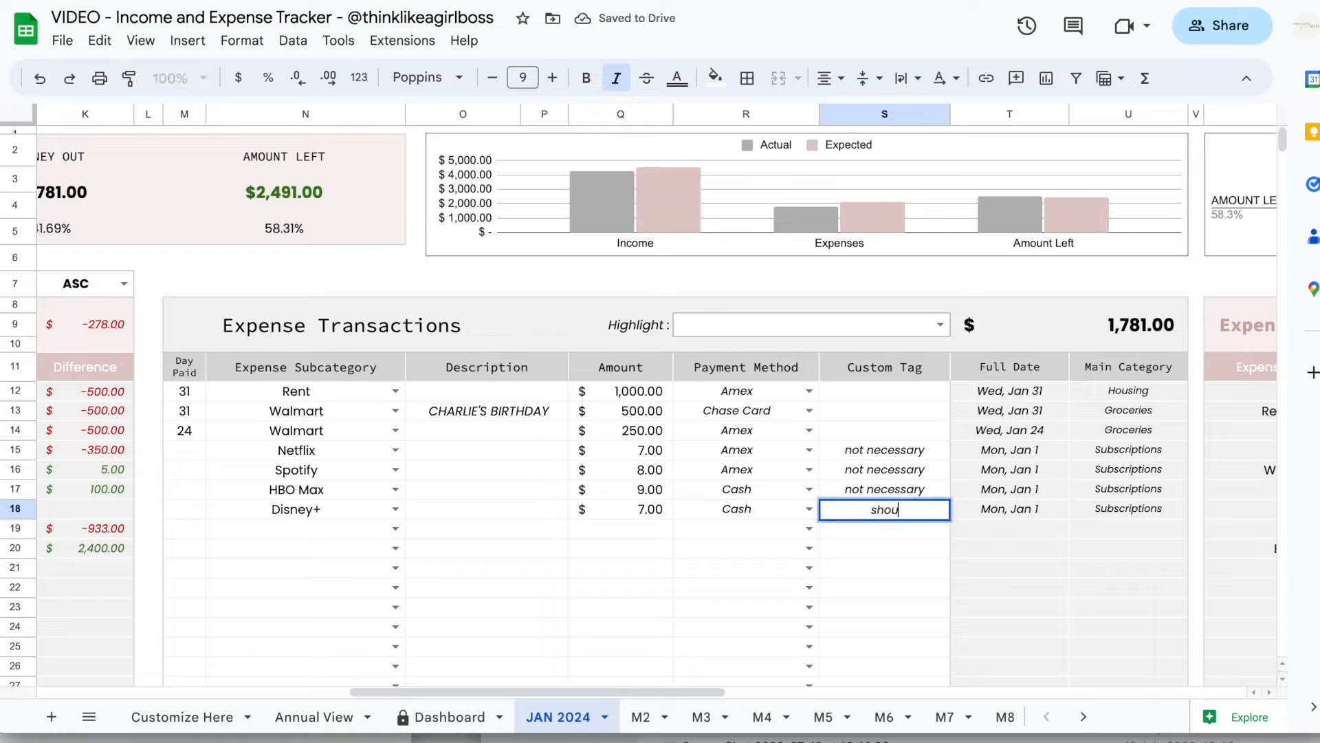
key("Return")
Tag the 500.00 Walmart birthday expense as "one time".
key("Up")
key("Up")
key("Up")
key("Up")
key("Up")
key("Up")
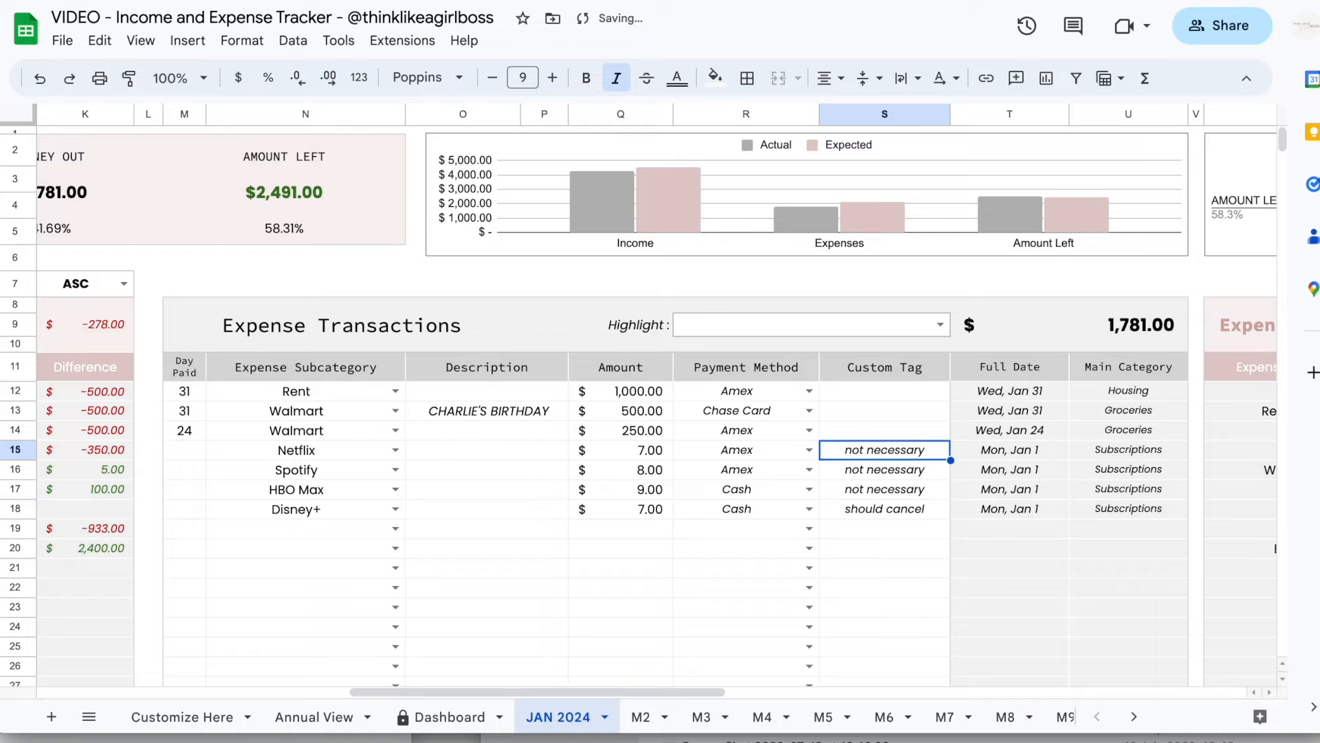
type("one time")
key("Return")
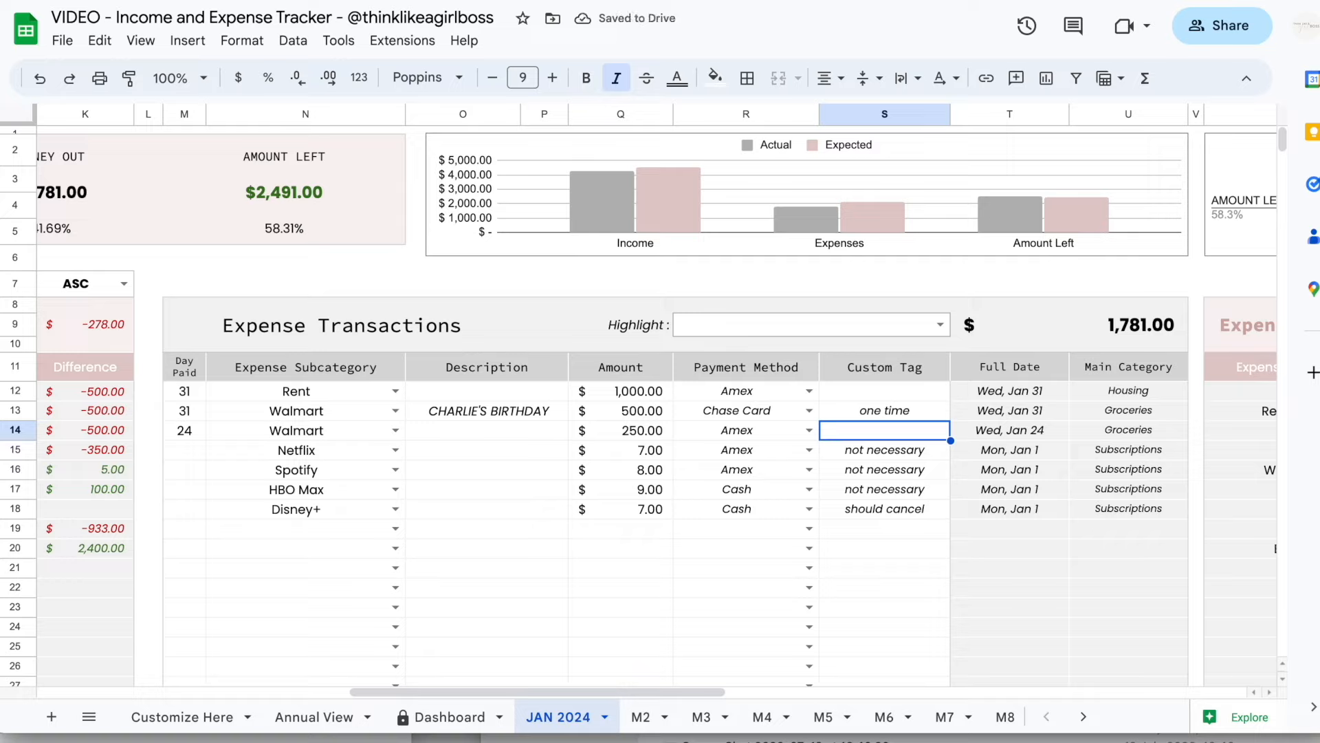
Compare the transactions tagged "not necessary" with that tag's total in the Custom Tag Summary.
left_click(830, 457)
left_click_drag(657, 459, 655, 490)
scroll(857, 509, "right", 5)
scroll(857, 509, "right", 3)
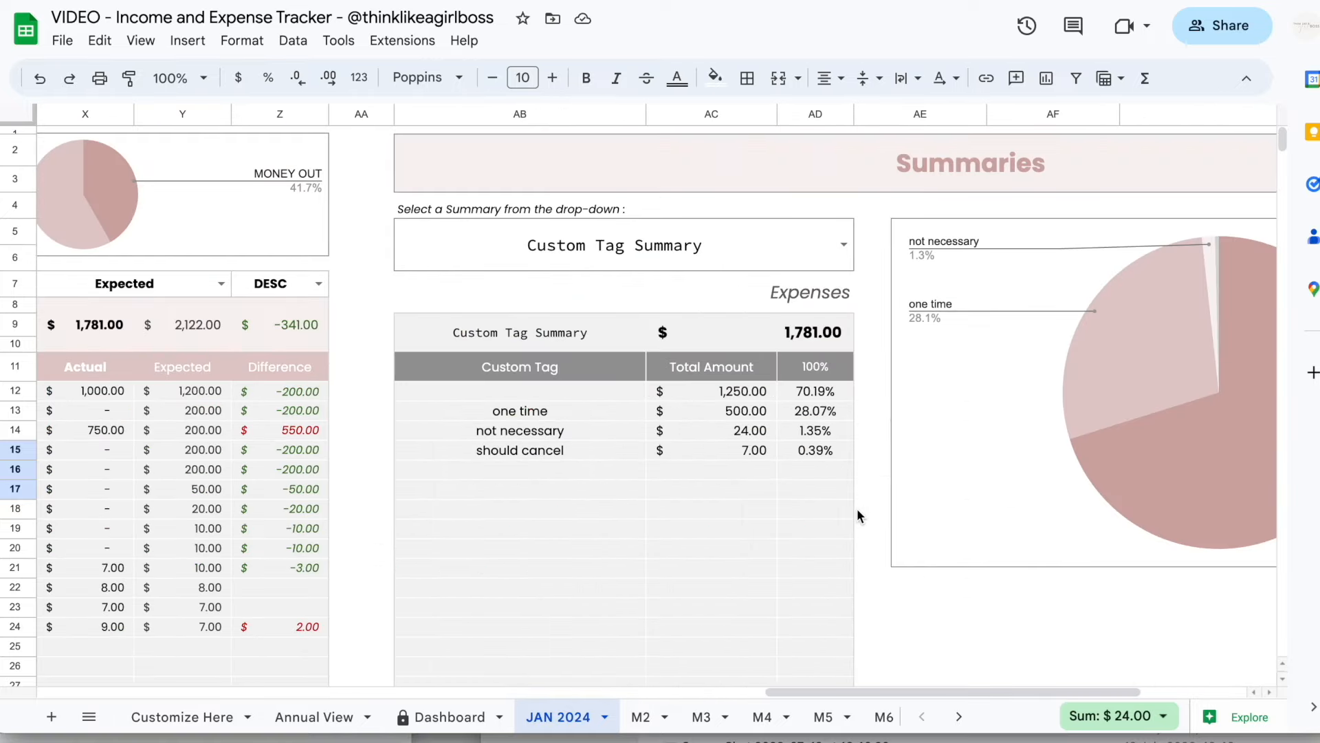
left_click(742, 430)
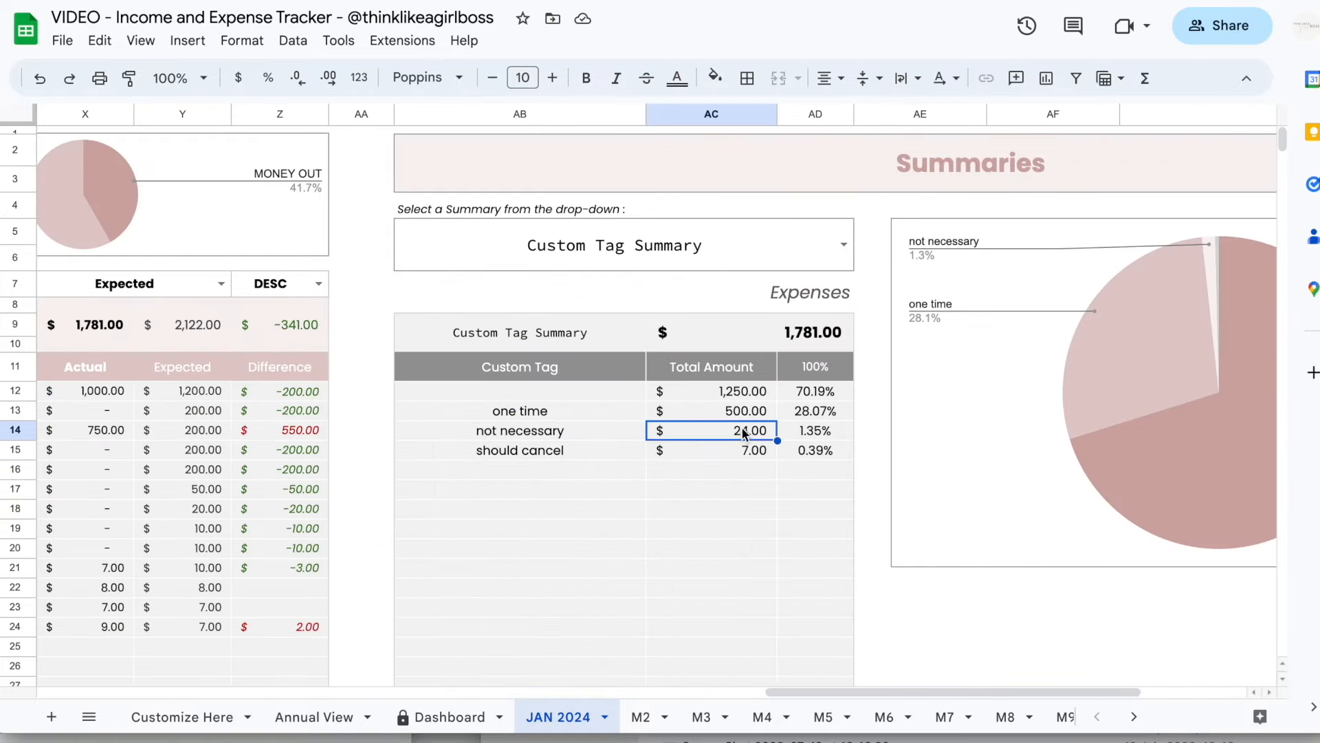
Compare the Disney+ amount with the "should cancel" total in the Custom Tag Summary, and review the tagged subscription transactions.
scroll(776, 505, "left", 8)
left_click(775, 507)
left_click(509, 508)
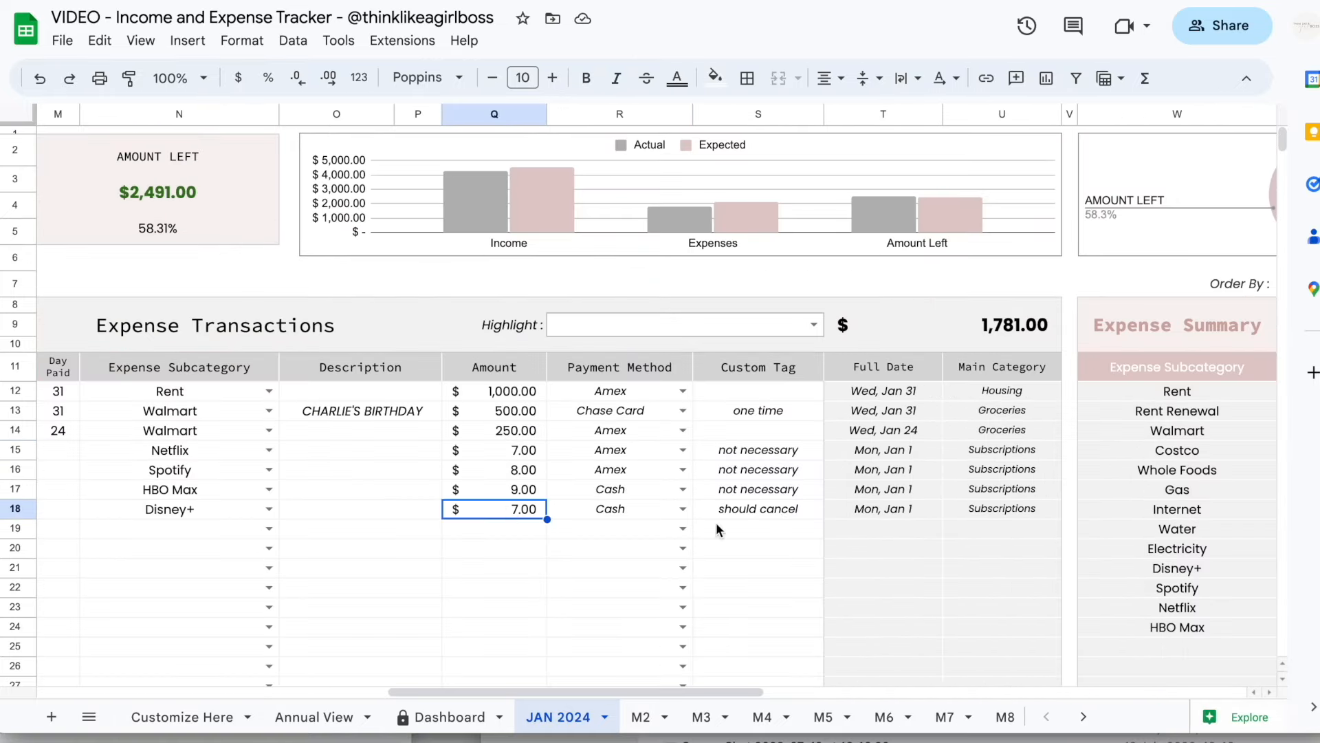
scroll(716, 522, "right", 8)
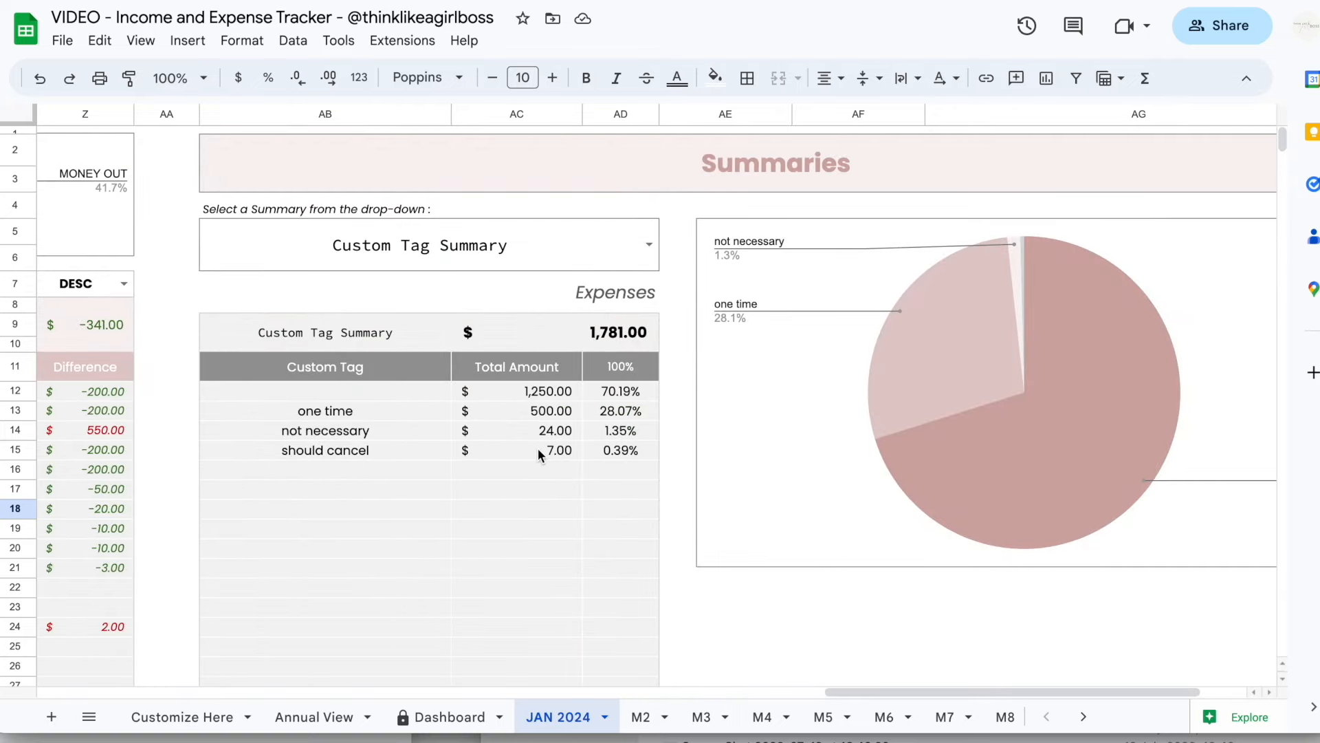
left_click(538, 448)
scroll(537, 447, "left", 8)
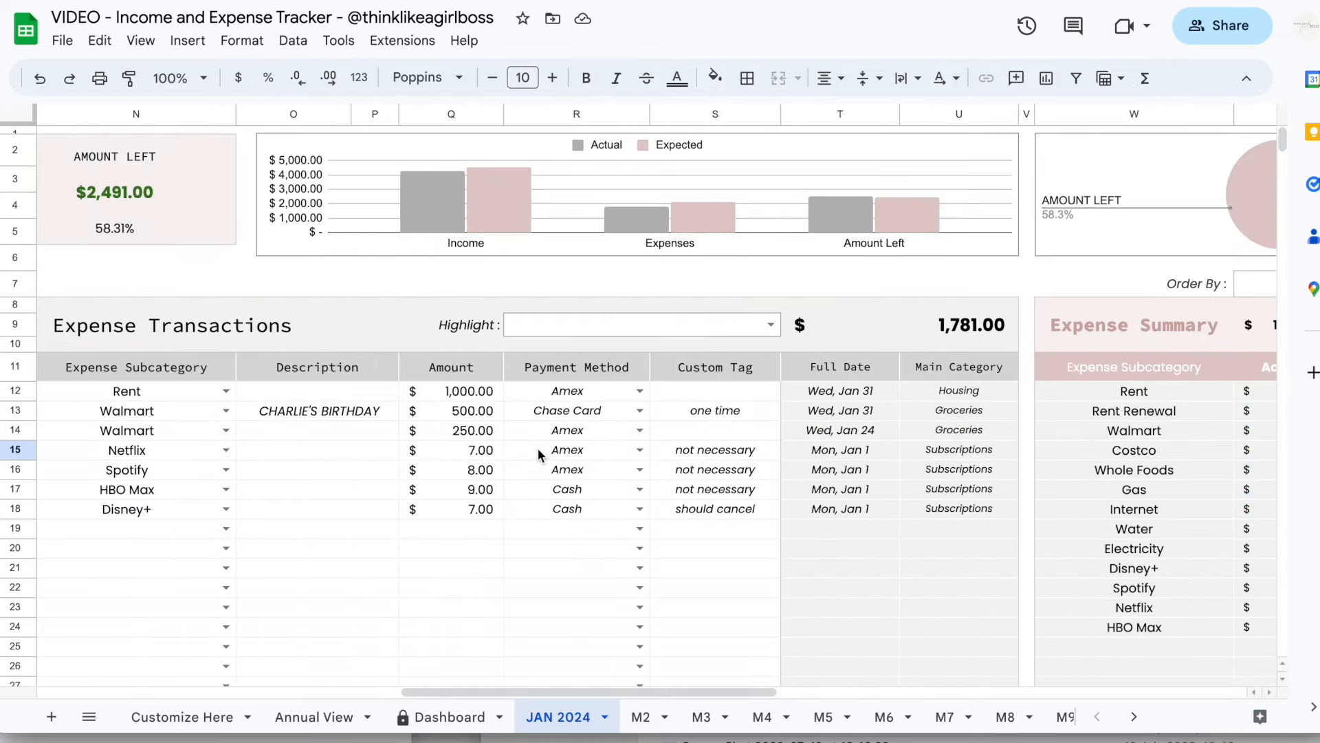
left_click_drag(722, 458, 721, 488)
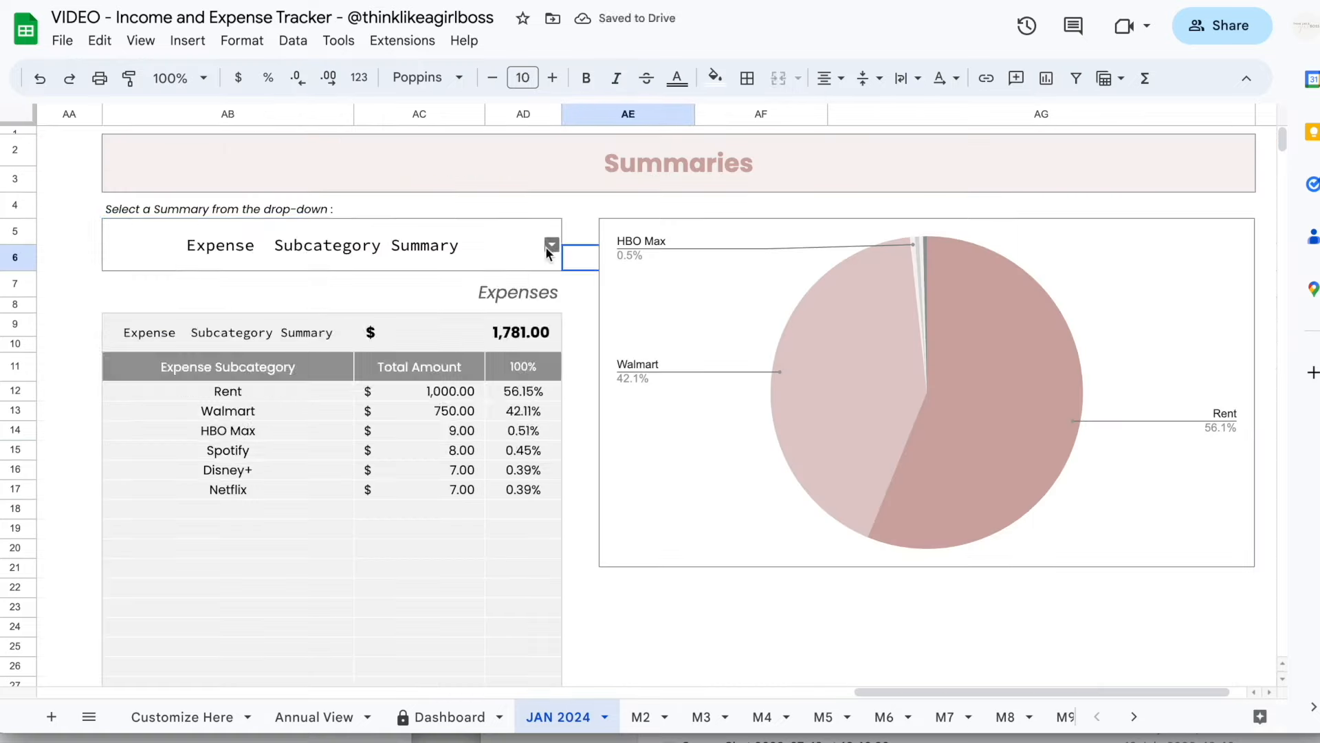
View the Main Category Expense Summary and the Payment Method Summary, and return to the Expense Subcategory Summary.
left_click(546, 246)
left_click(348, 359)
left_click(535, 248)
left_click(398, 389)
left_click(547, 251)
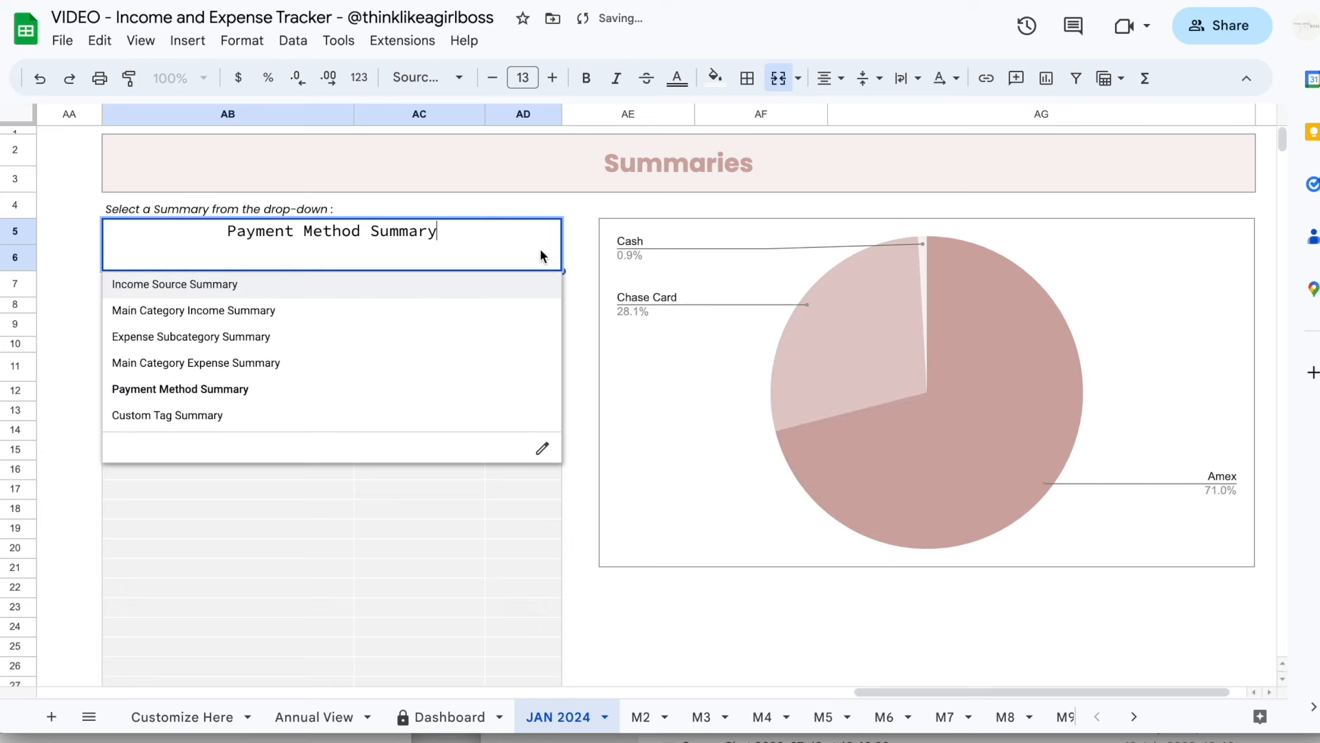
left_click(354, 337)
Rename the M2 sheet as FEB 2024.
left_click(640, 717)
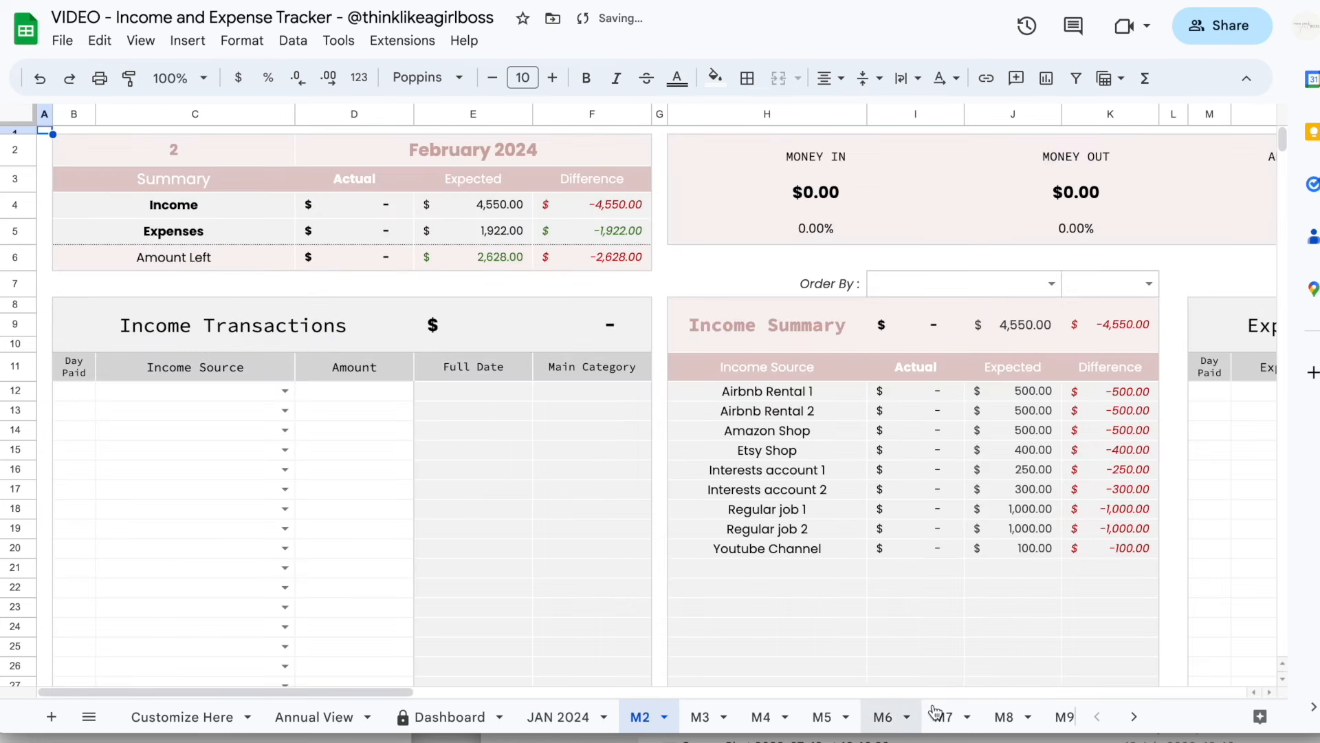
double_click(639, 719)
type("FEB 2024")
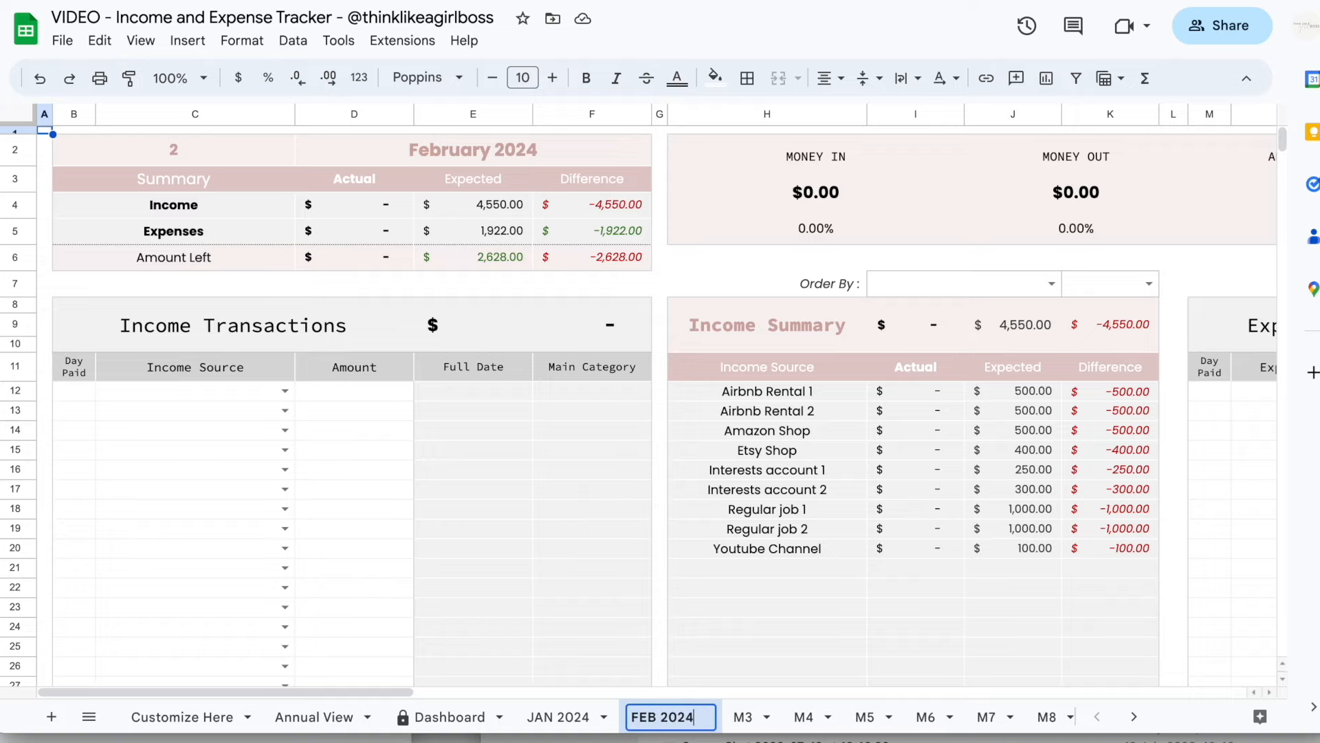
key("Return")
Look over the empty income and expense transaction areas of the February sheet and the filled income transactions of the January sheet.
left_click_drag(93, 390, 398, 633)
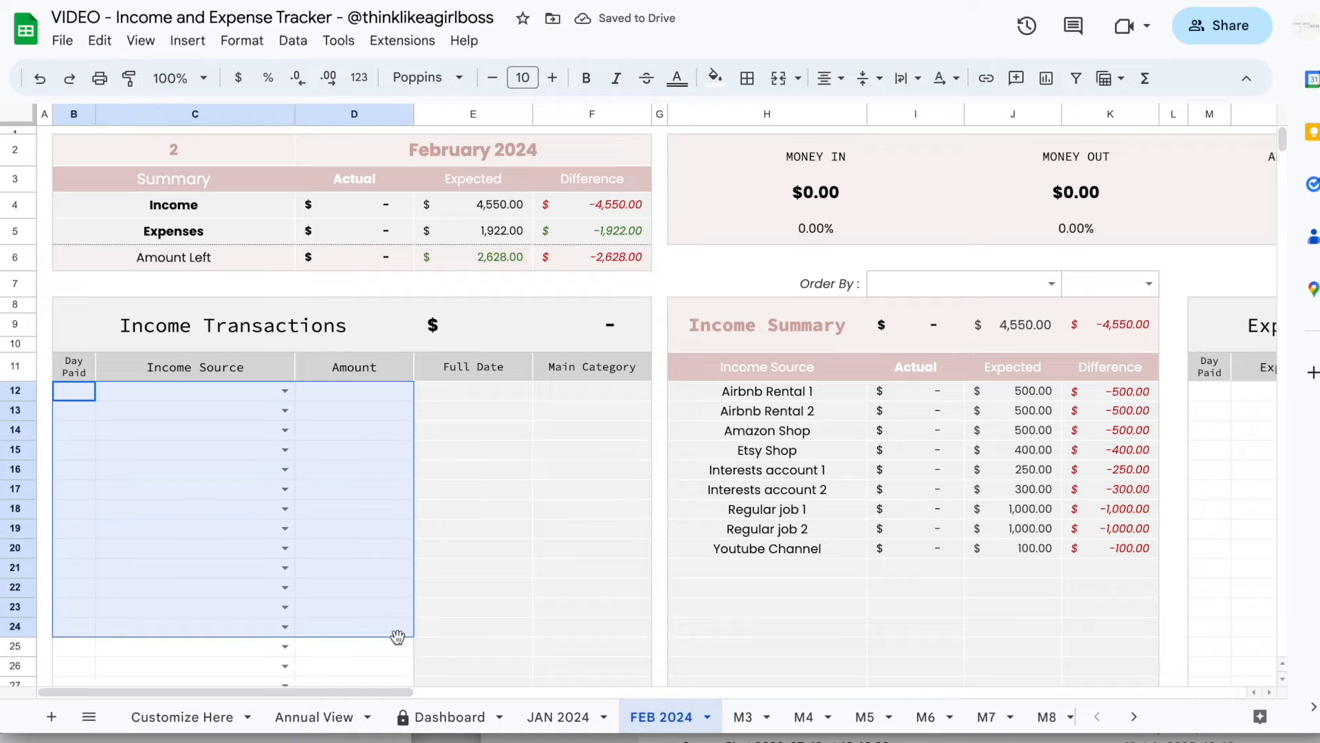
scroll(754, 526, "right", 5)
left_click_drag(576, 394, 881, 592)
scroll(643, 398, "left", 14)
left_click(642, 395)
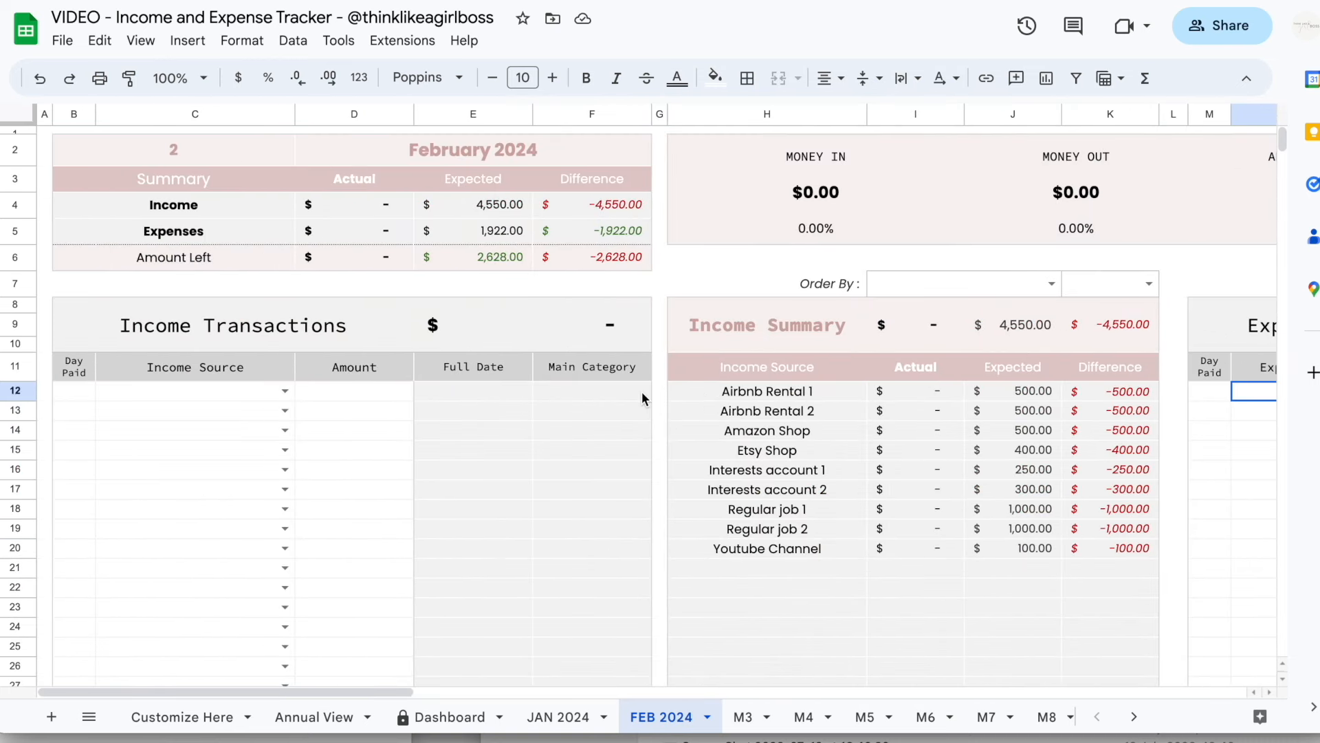
key("ctrl+Page_Up")
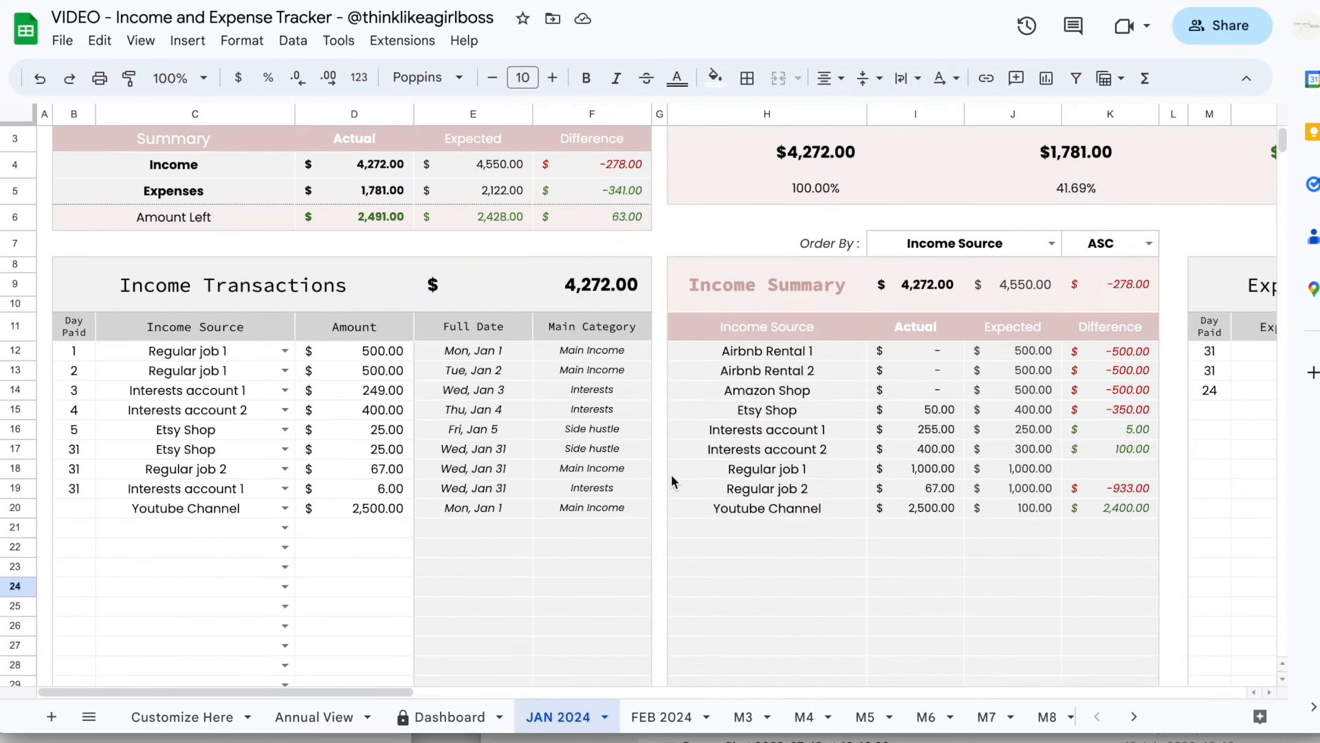
left_click_drag(93, 390, 334, 577)
Examine the expected and actual income sections of the Annual View sheet.
left_click(316, 719)
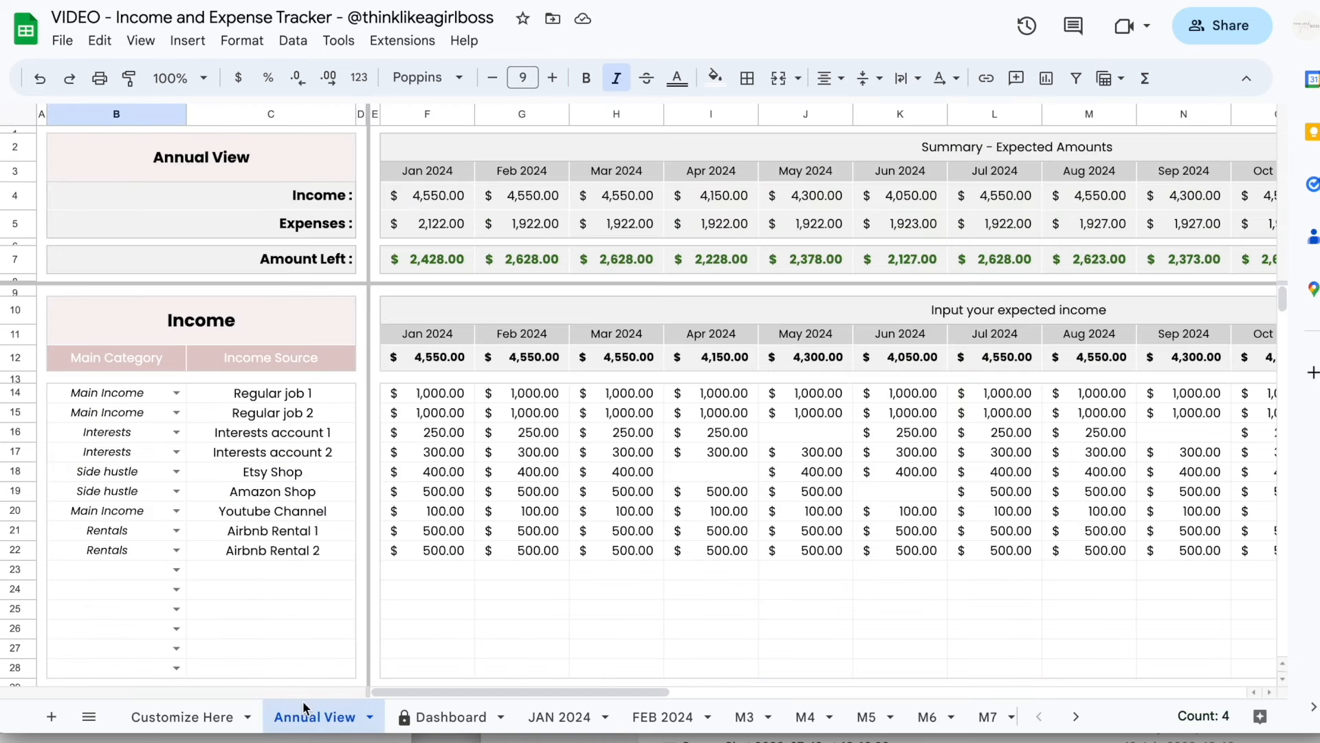
left_click(654, 528)
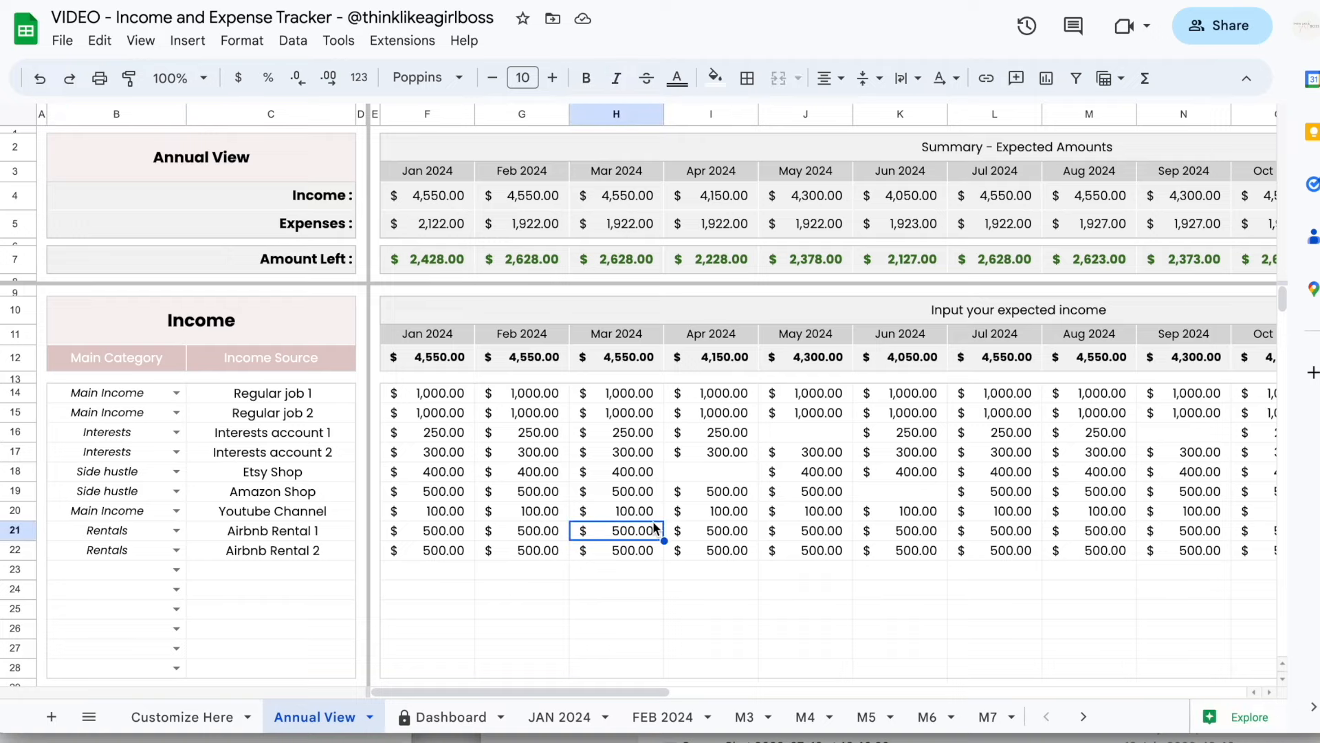
left_click(1057, 319)
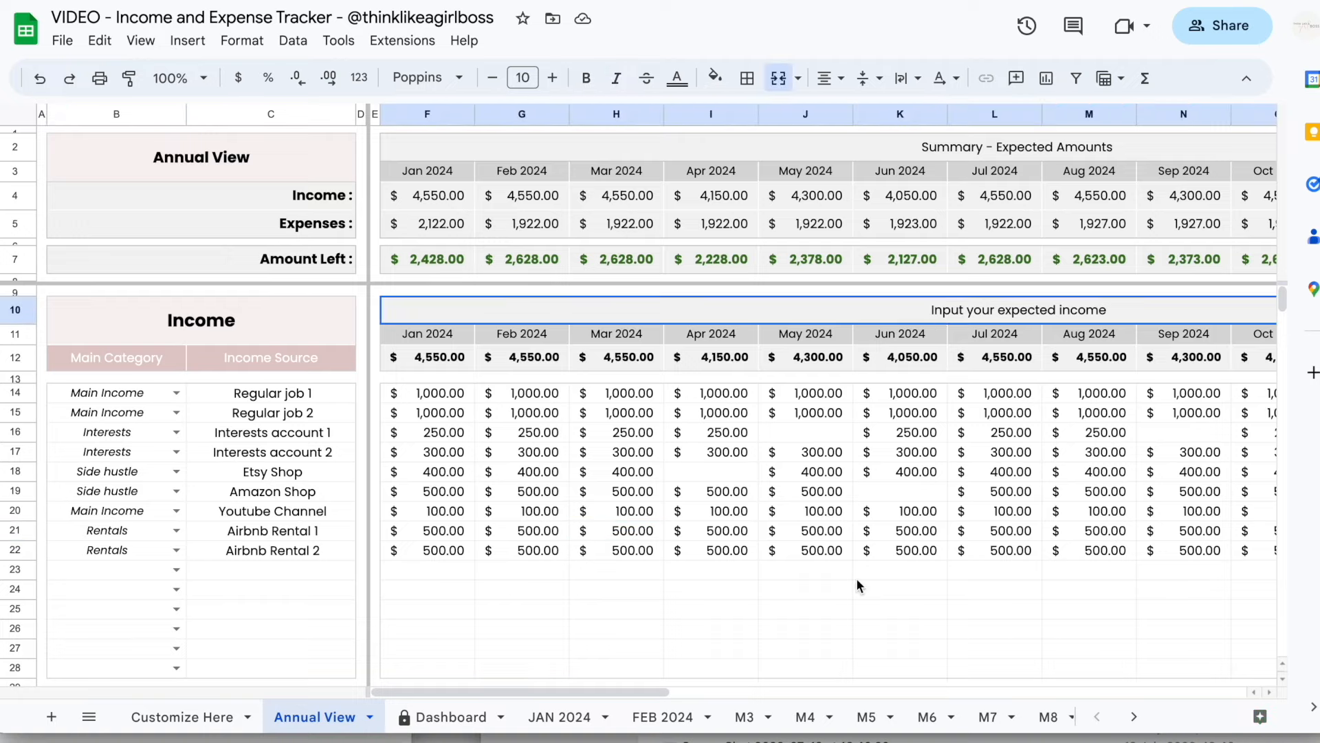
scroll(811, 464, "right", 10)
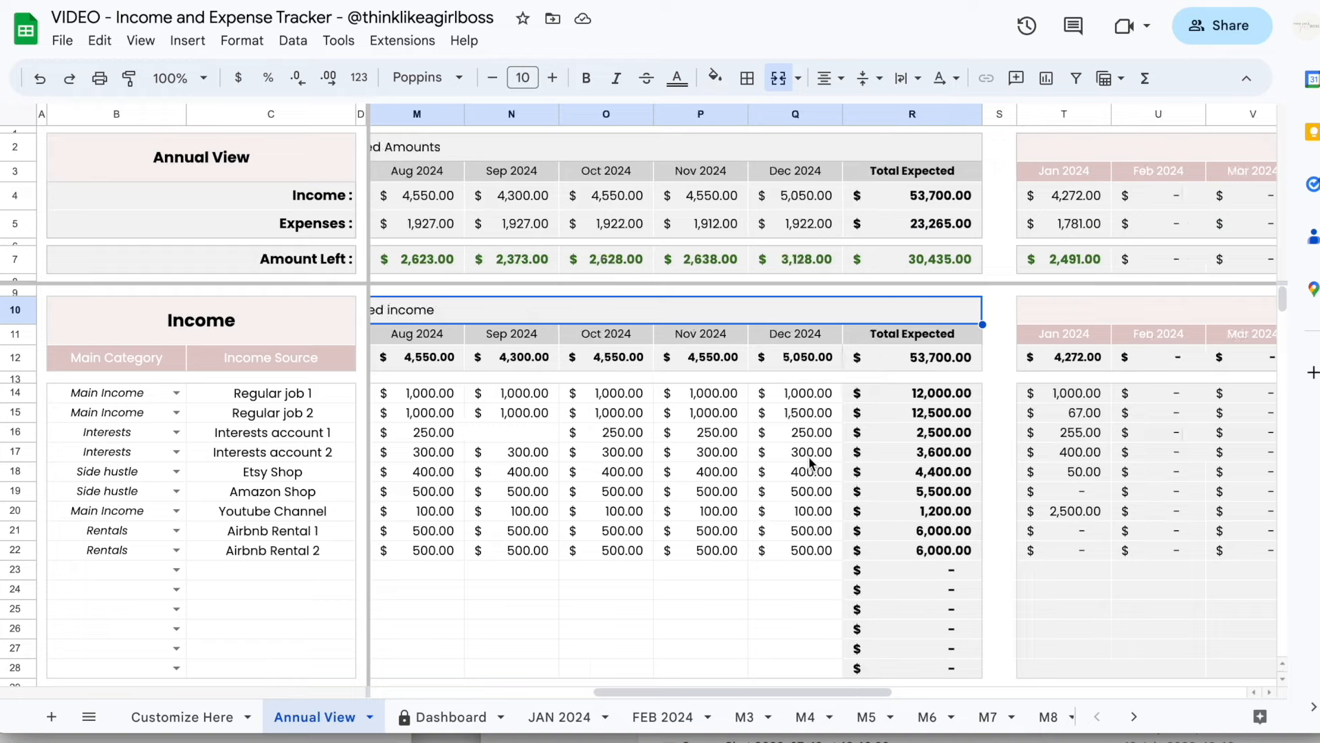
scroll(812, 464, "right", 4)
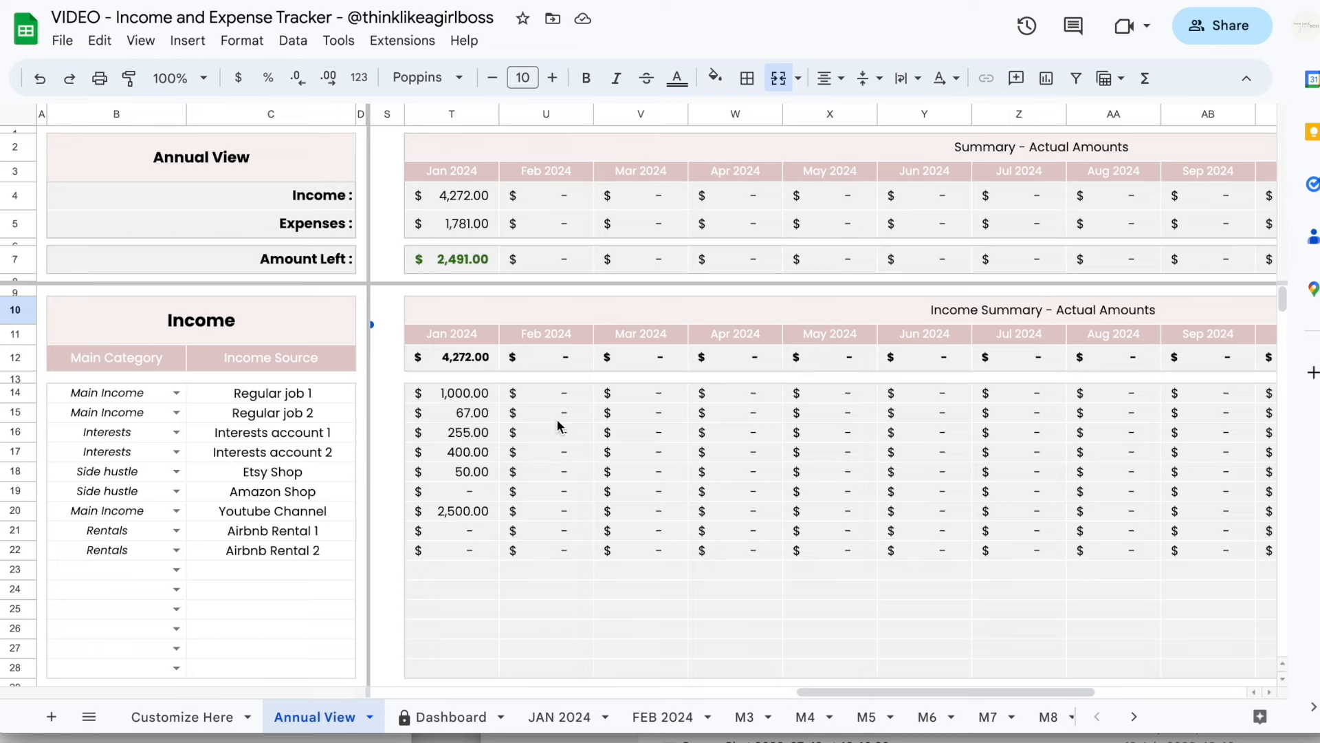
Record a 500 Amazon Shop income transaction in the FEB 2024 sheet and check its February actual amount in the Annual View.
left_click(667, 717)
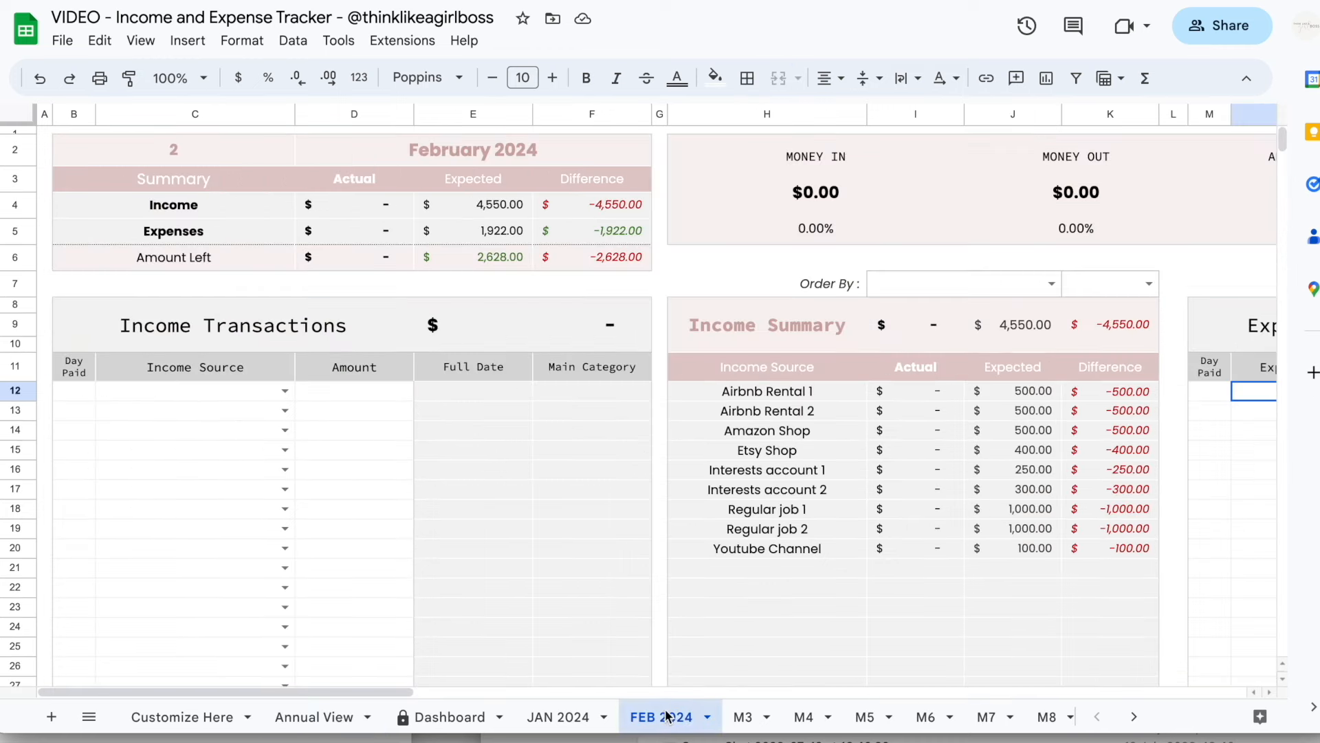
left_click(284, 391)
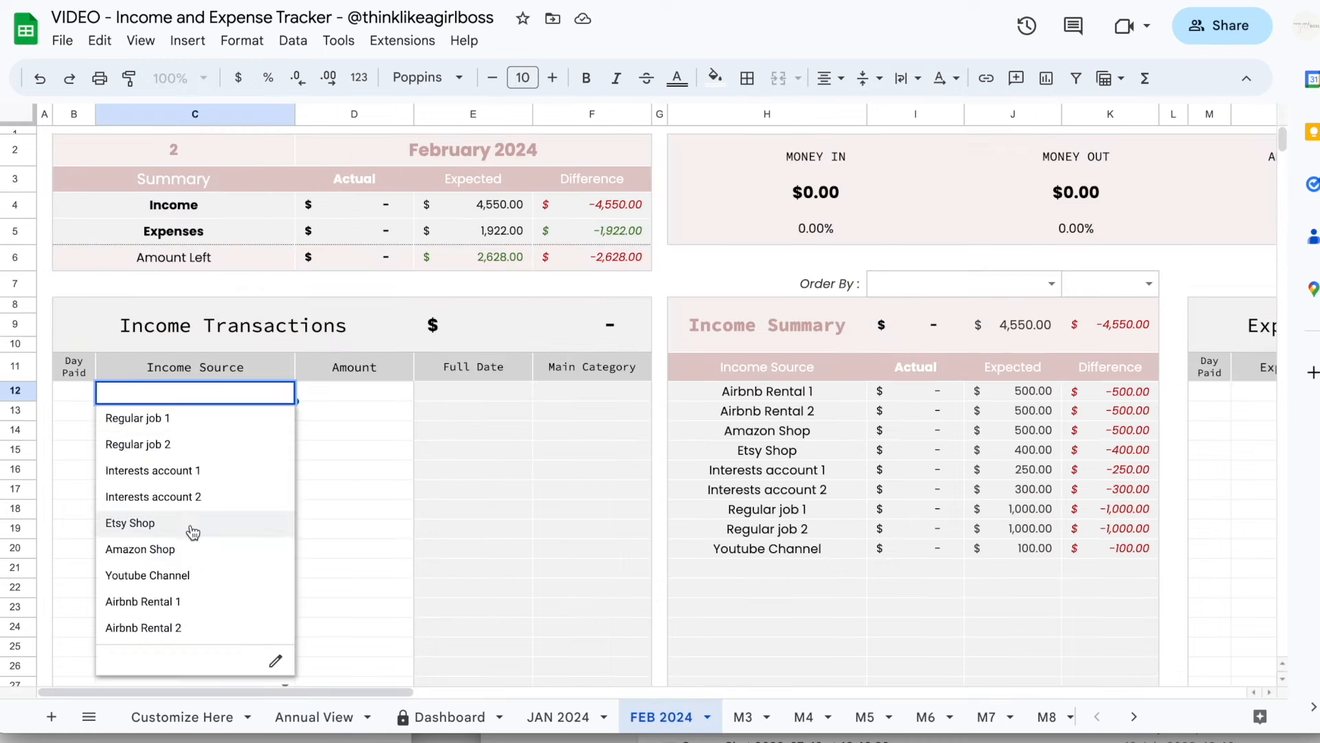
left_click(187, 548)
left_click(337, 399)
type("500")
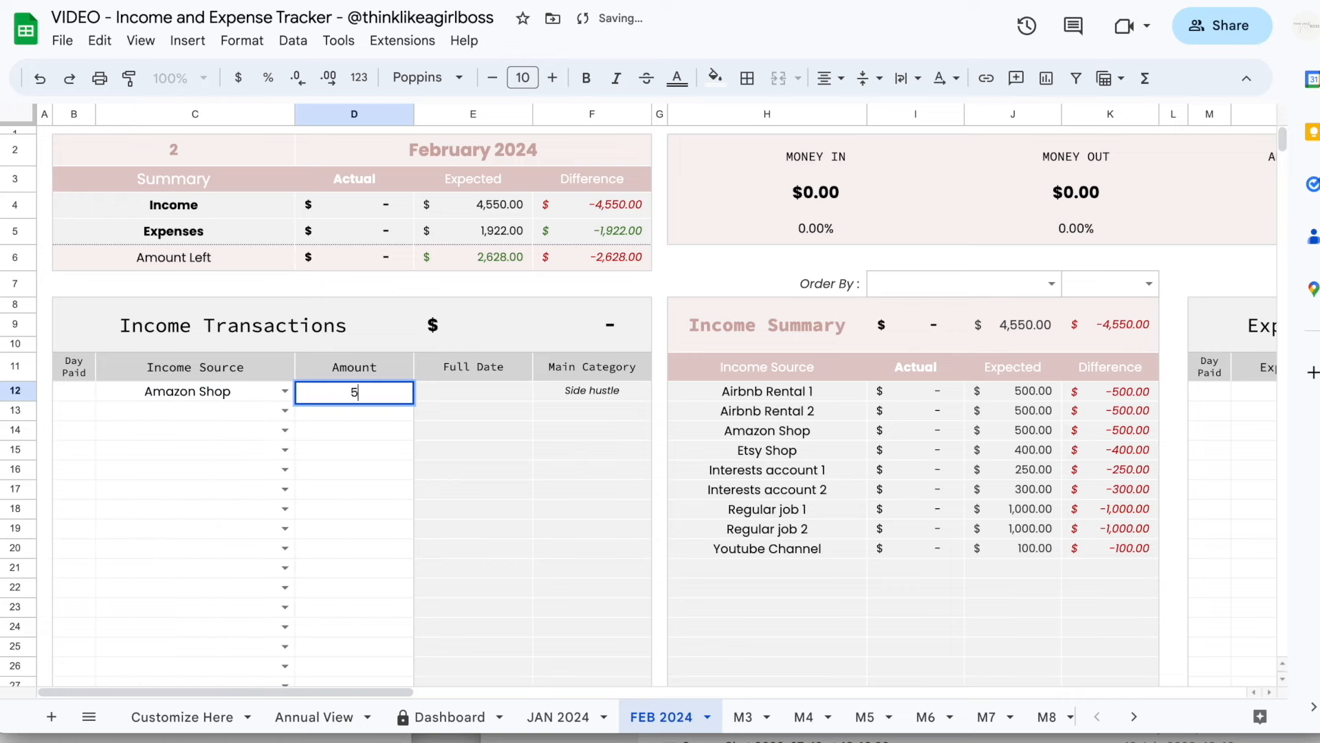
key("Return")
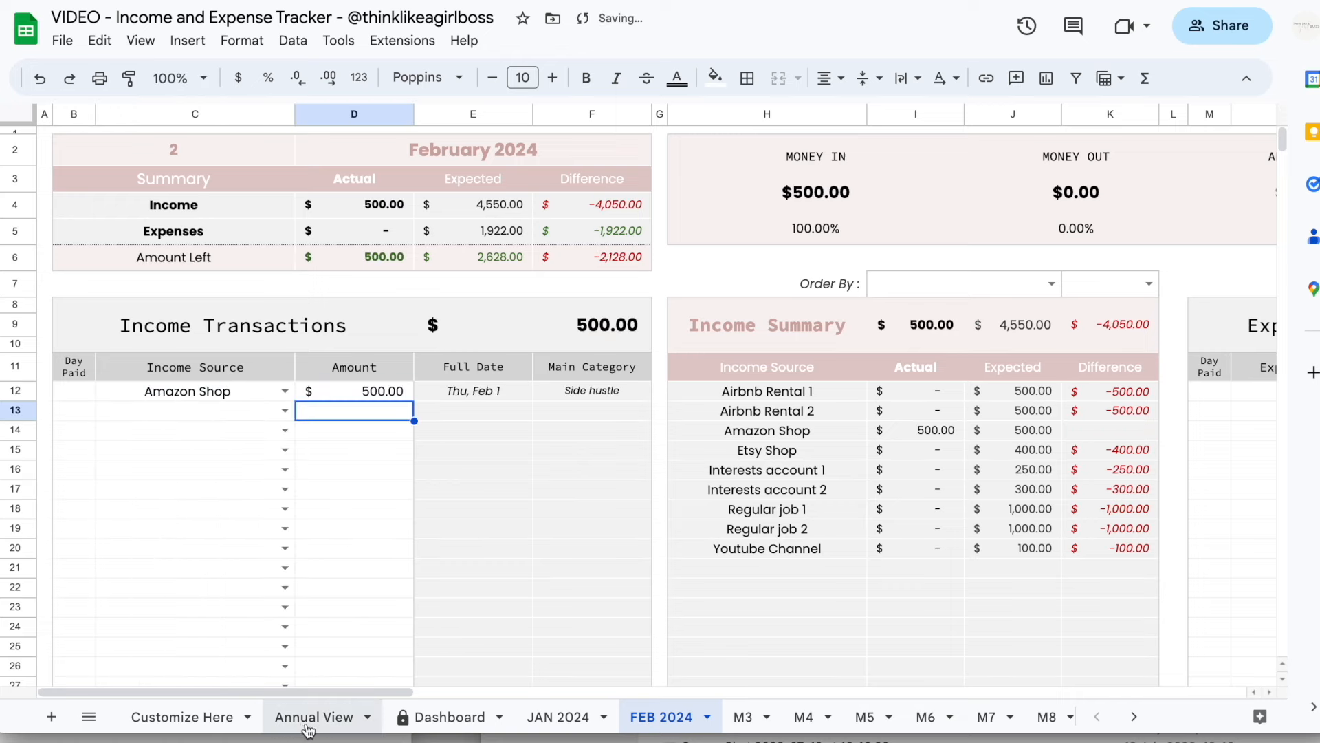
left_click(307, 719)
left_click(573, 493)
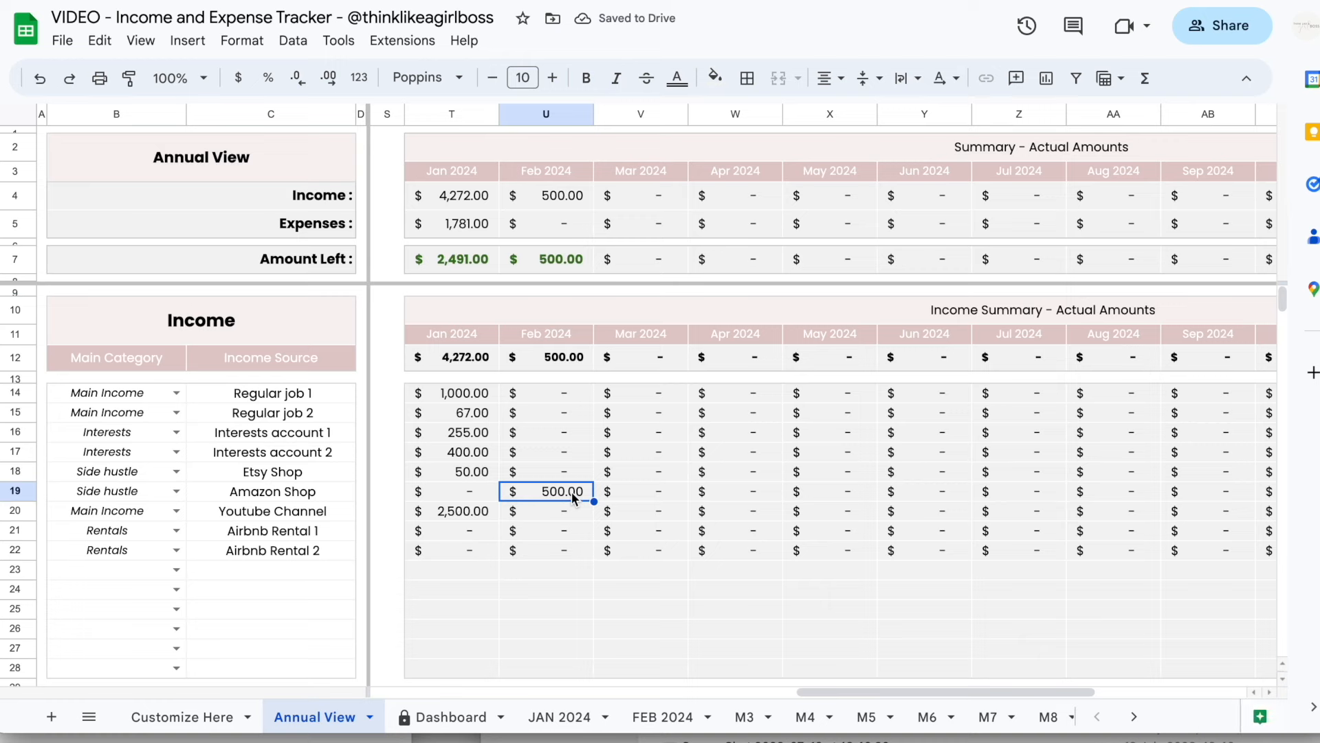
Record a 1000 income transaction from Regular job 1 in the FEB 2024 sheet.
left_click(662, 716)
left_click(285, 411)
left_click(206, 438)
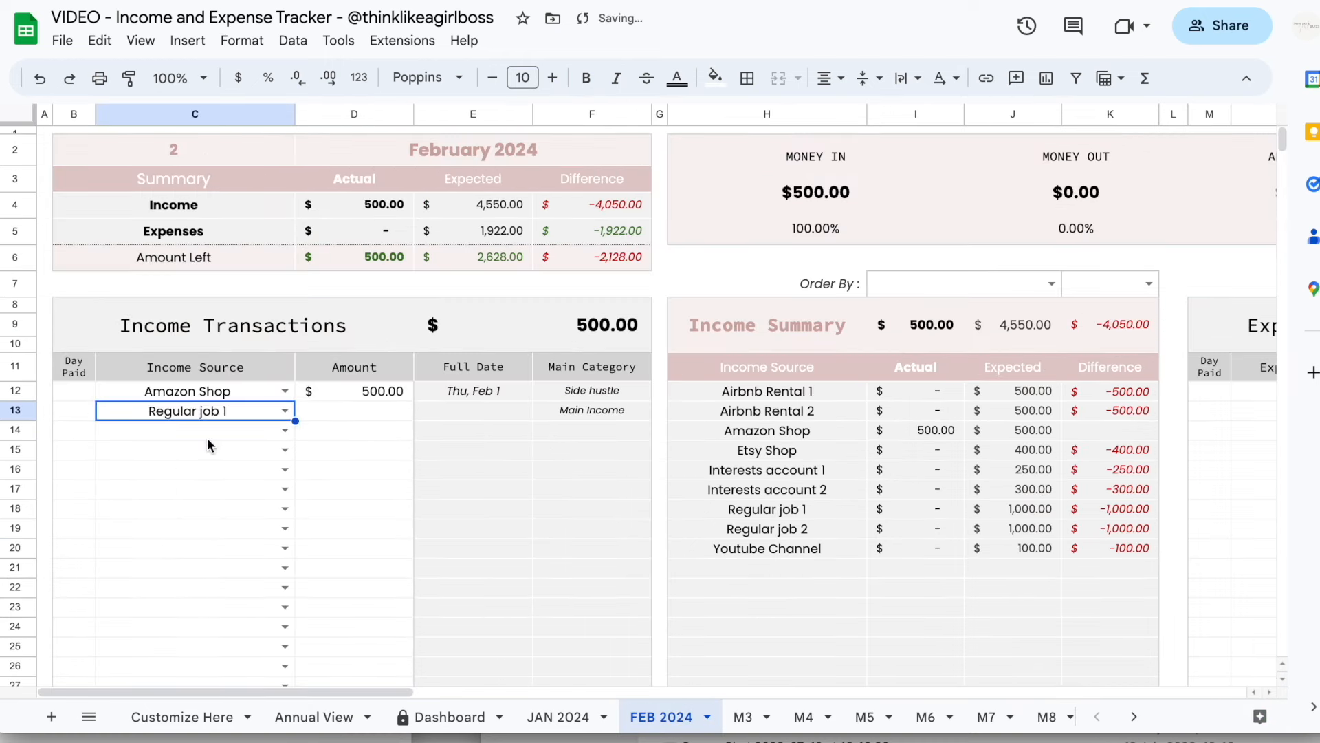
type("1000")
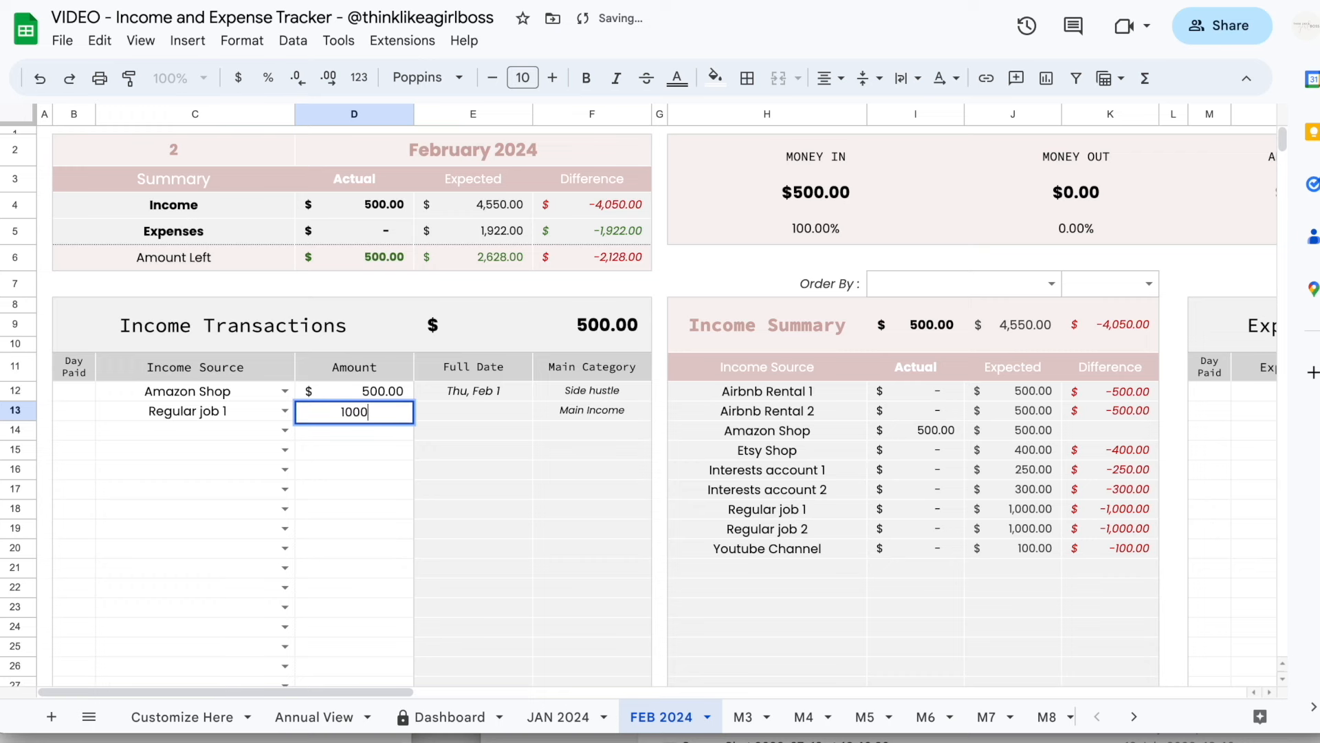
key("Return")
Check the February actual income for Regular job 1 in the Annual View and look back towards the expected amounts.
left_click(303, 717)
left_click(540, 395)
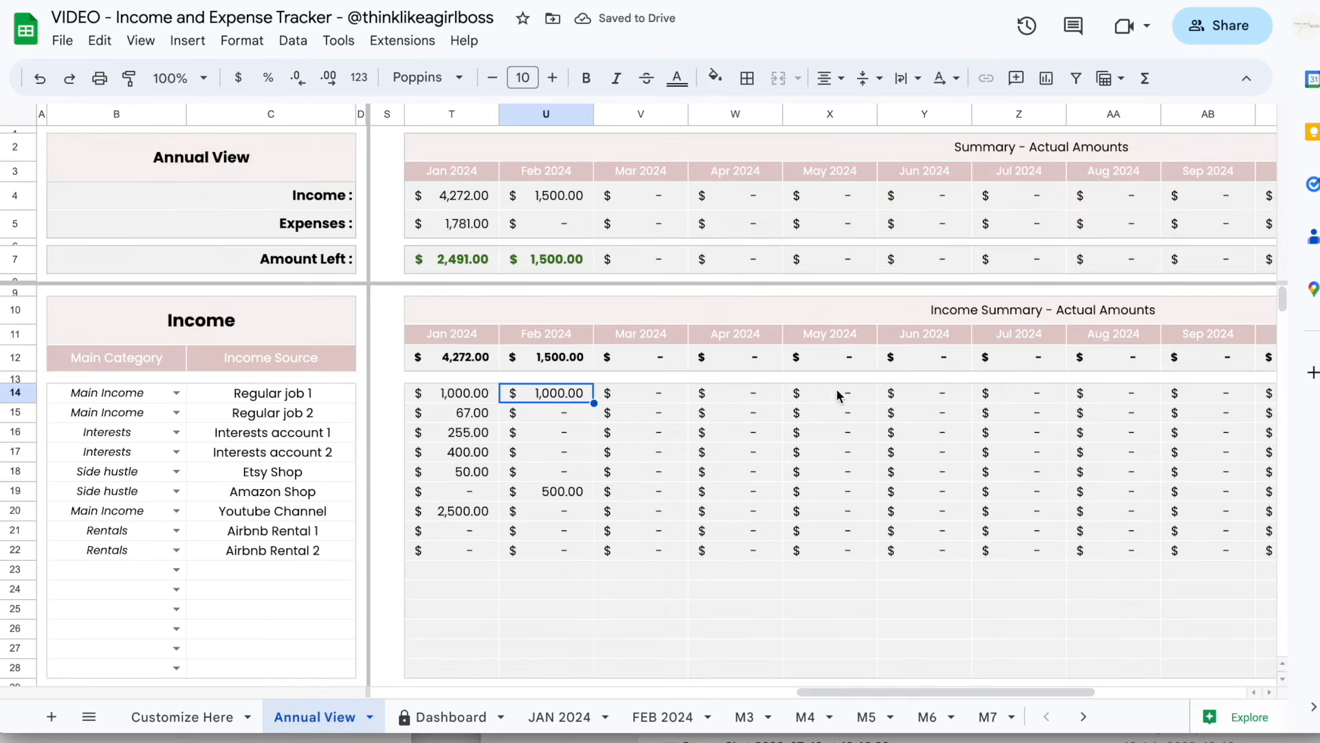
left_click(814, 543)
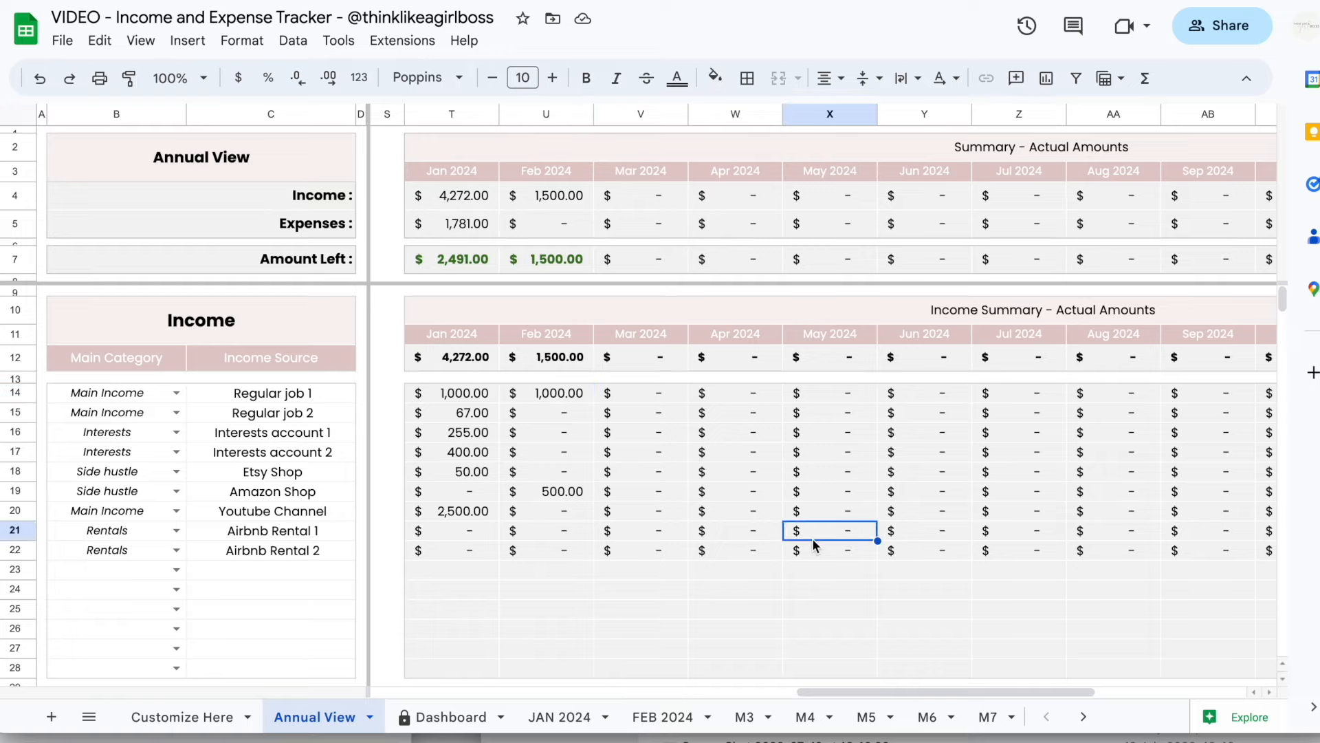
scroll(813, 543, "left", 12)
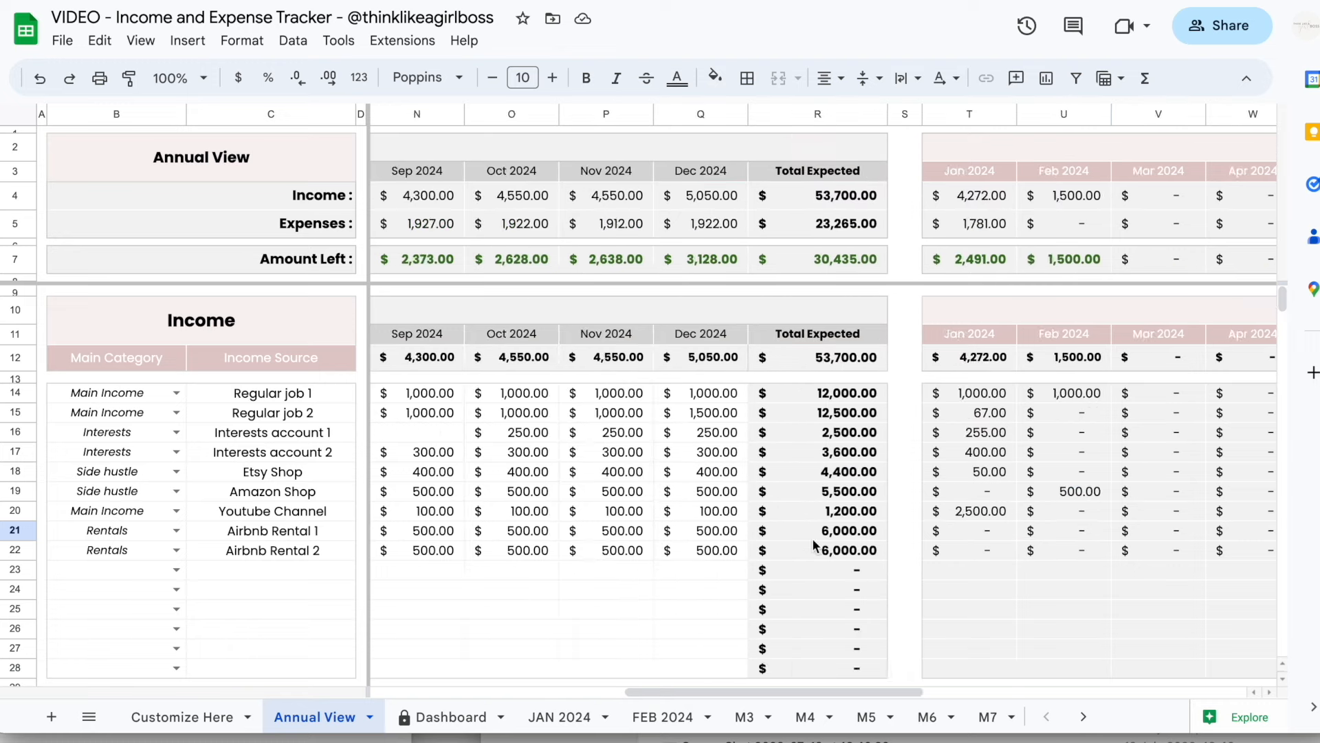
Check the expected and actual amounts in the Annual View, and review the monthly Total Actual table on the Dashboard.
left_click(769, 543)
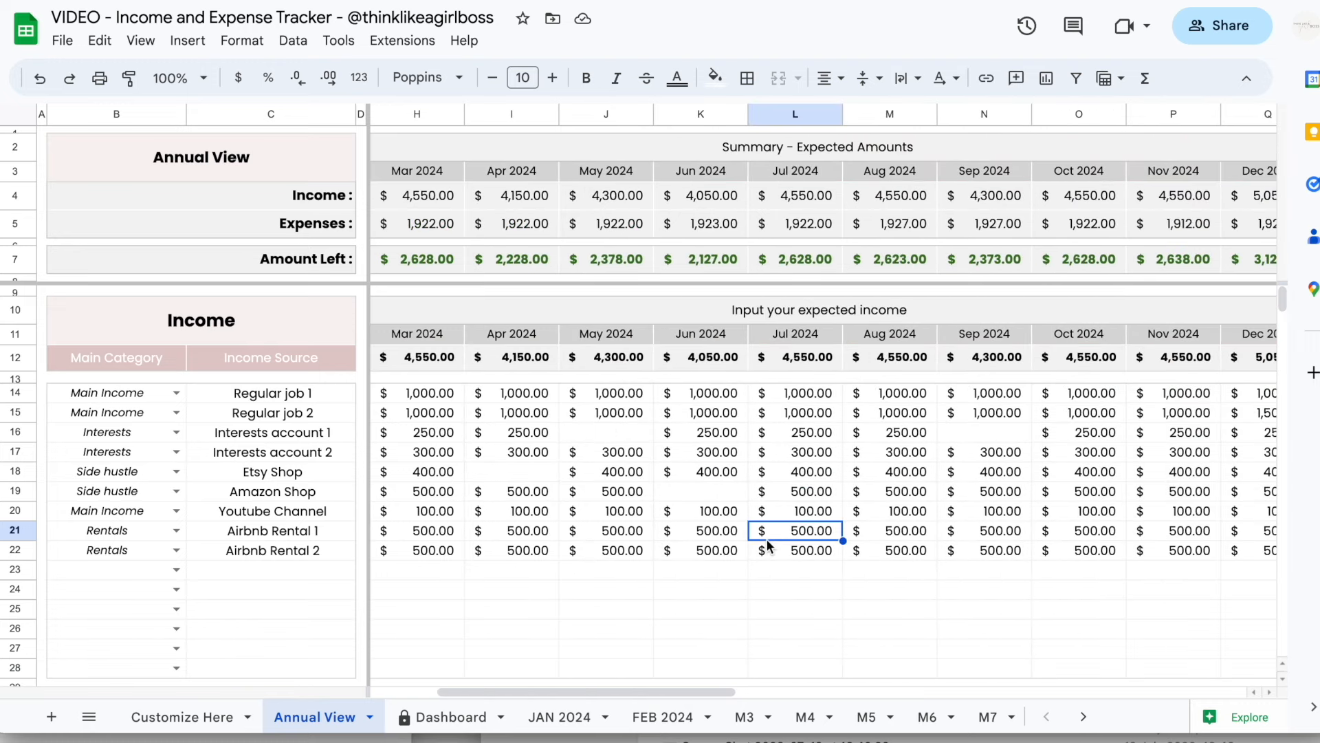
scroll(768, 541, "right", 12)
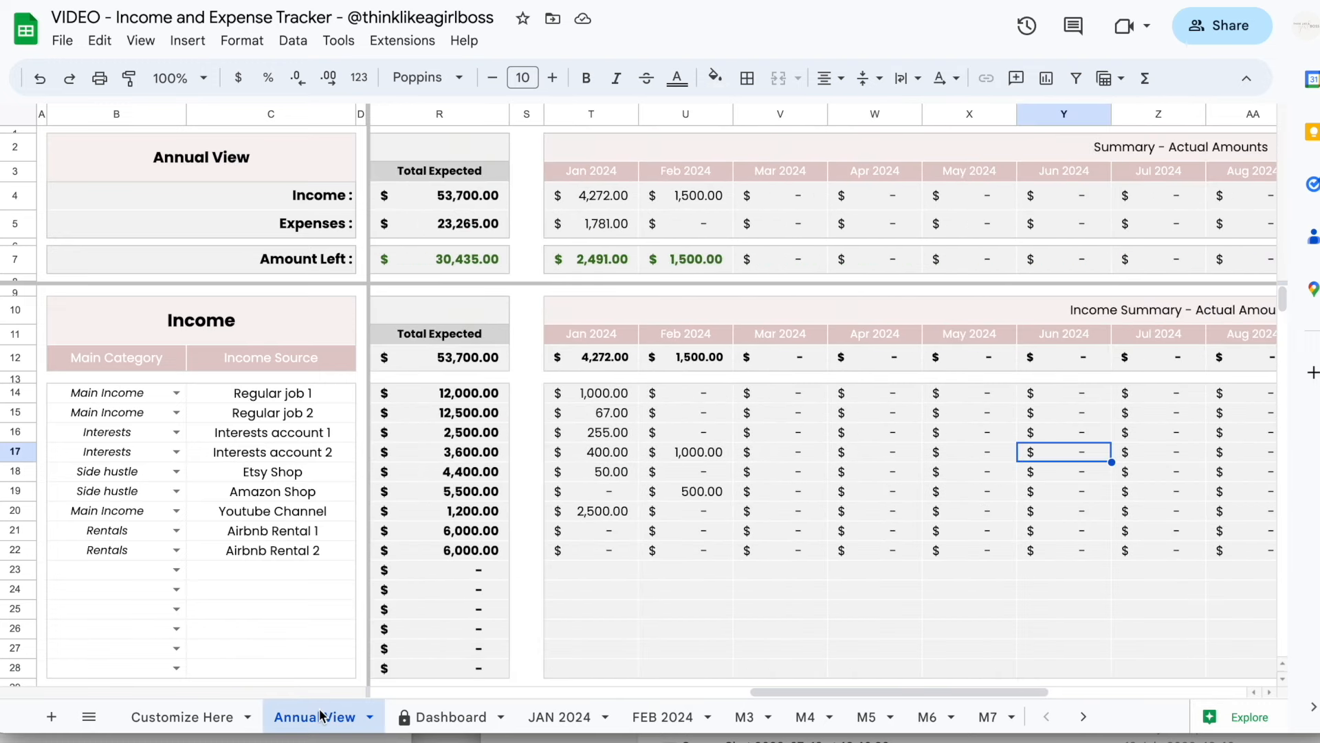
left_click(422, 719)
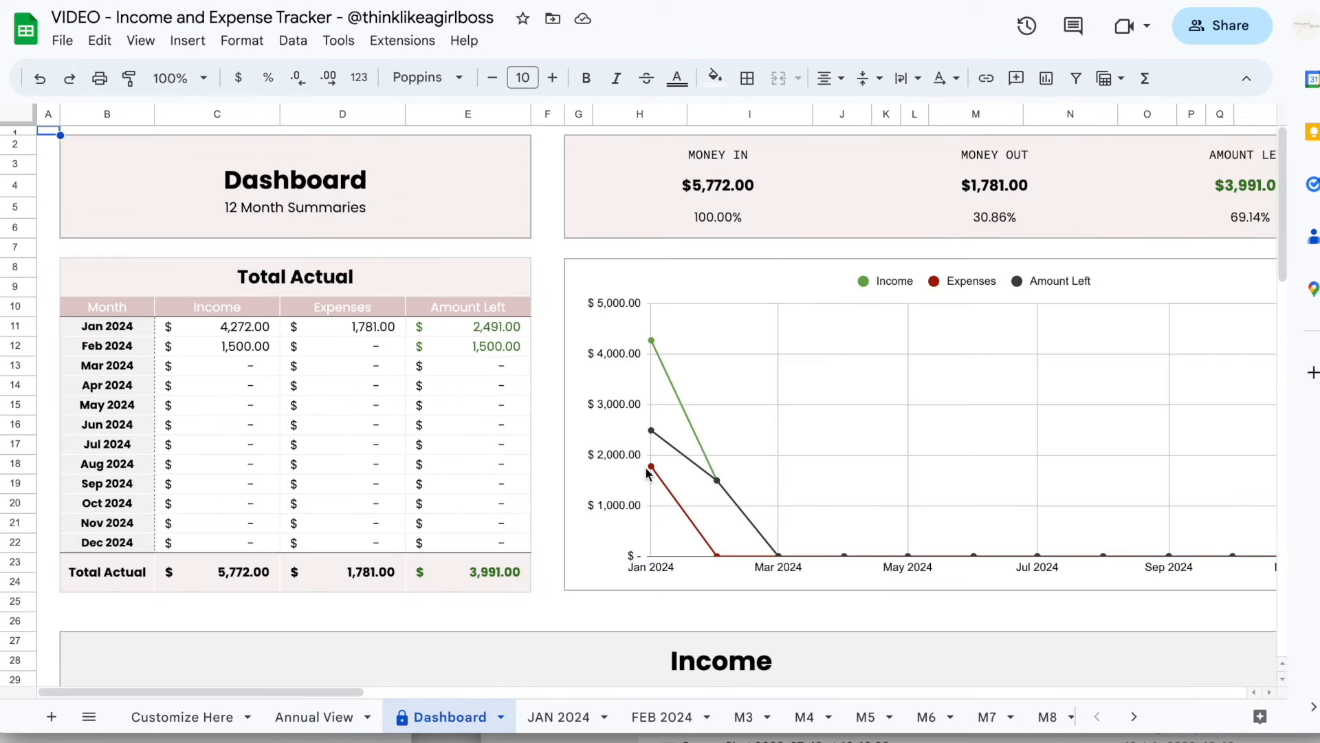
left_click_drag(257, 329, 460, 547)
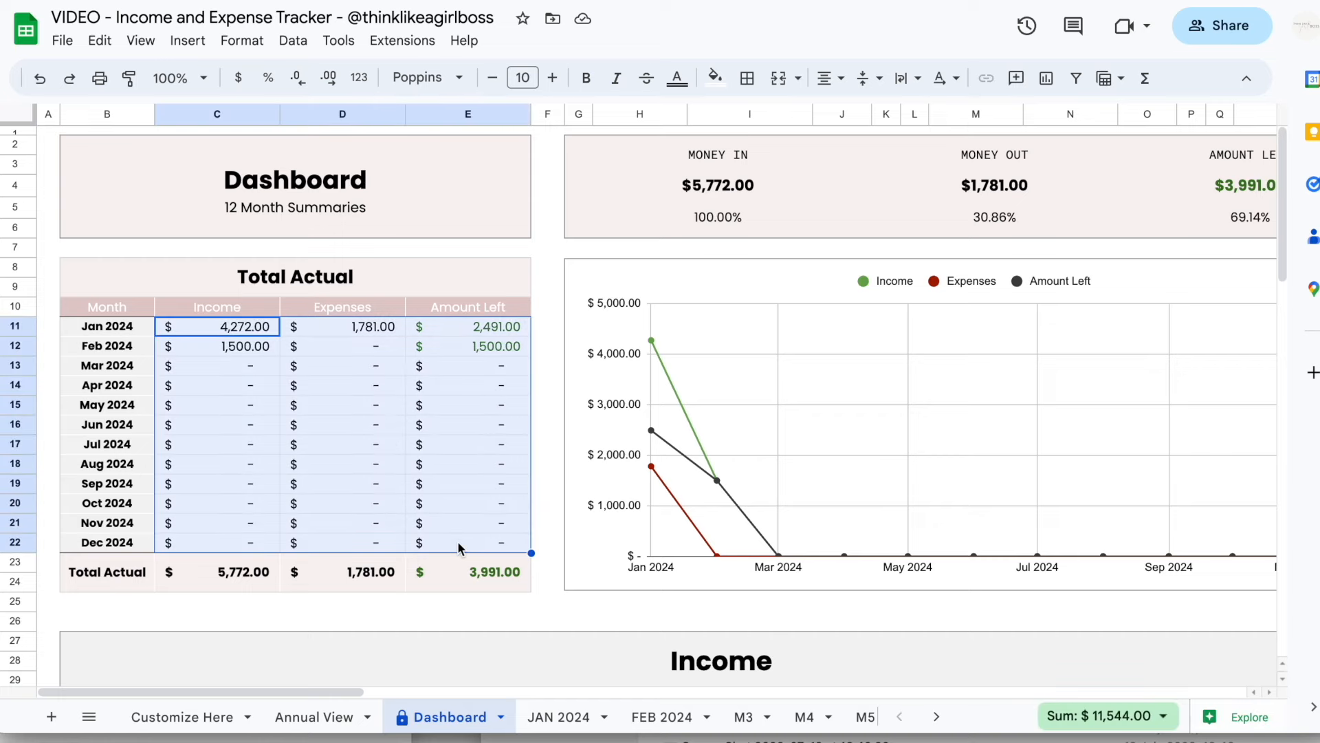
left_click(351, 407)
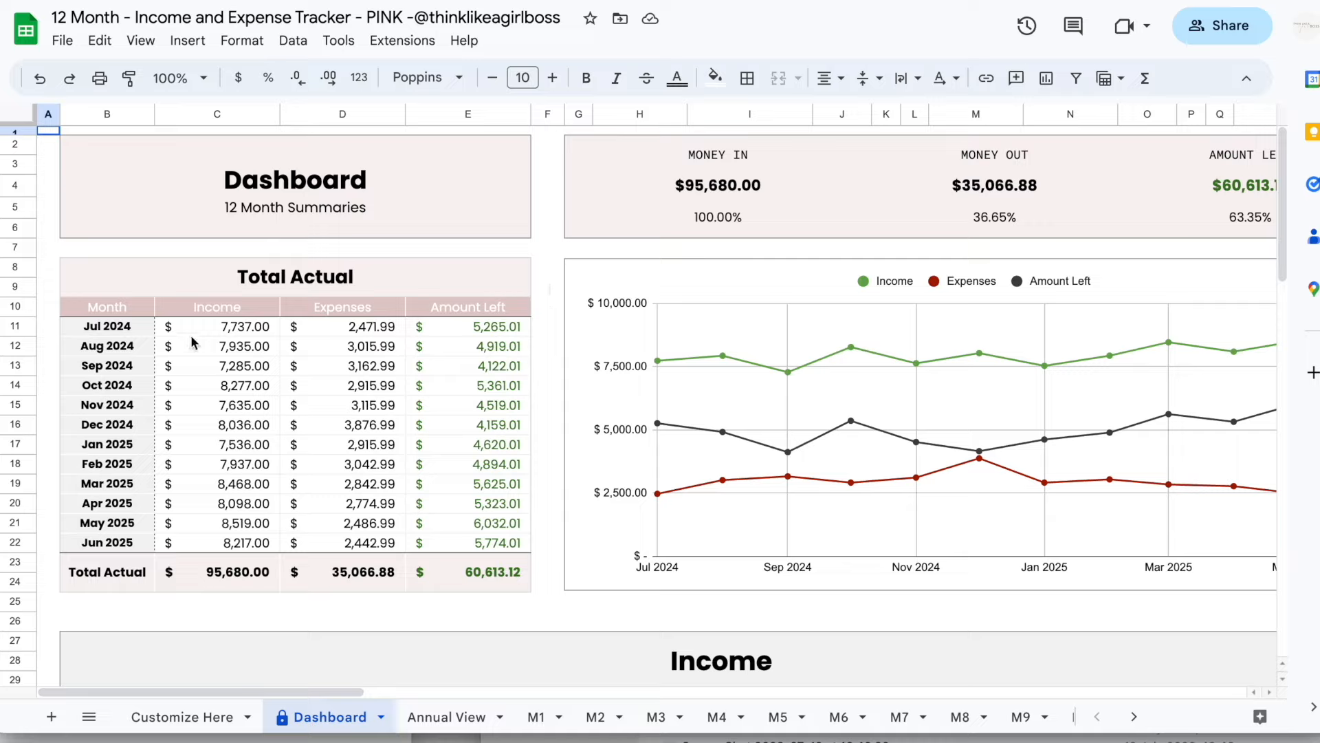
Review the Income, Expenses and Amount Left columns of the Total Actual table in the filled 12 Month PINK tracker.
left_click_drag(245, 310, 242, 581)
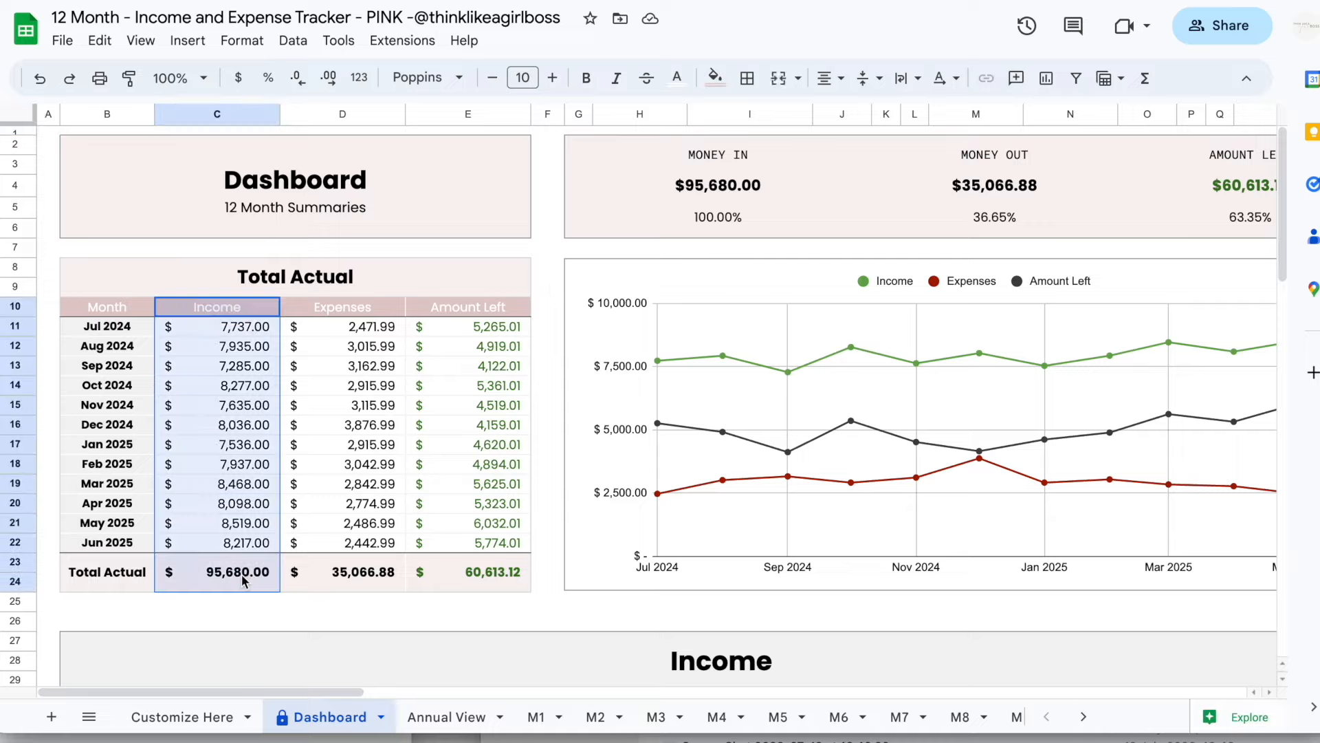
left_click_drag(339, 303, 350, 580)
left_click_drag(443, 306, 477, 568)
left_click(478, 569)
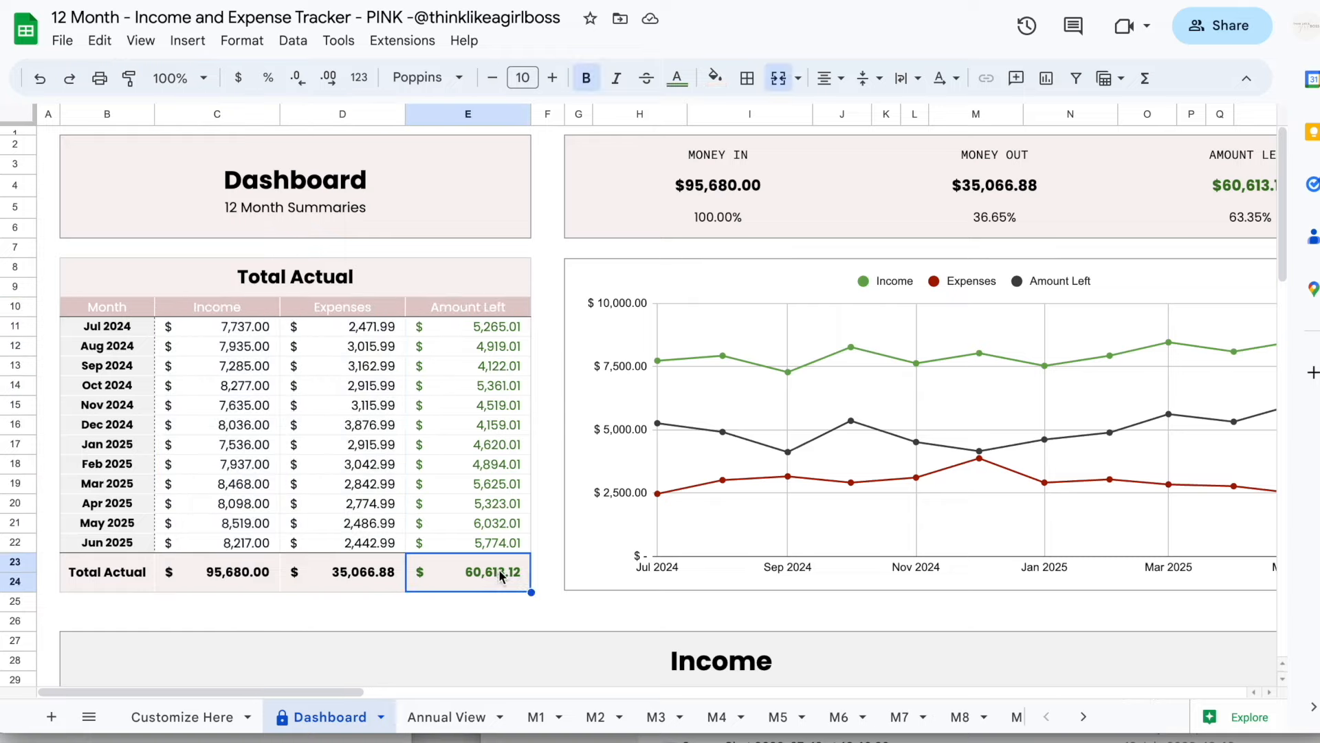
Examine the Summary - Actual Amounts block in the PINK tracker's Annual View, through to its Total Actual column.
left_click(444, 717)
scroll(873, 475, "right", 15)
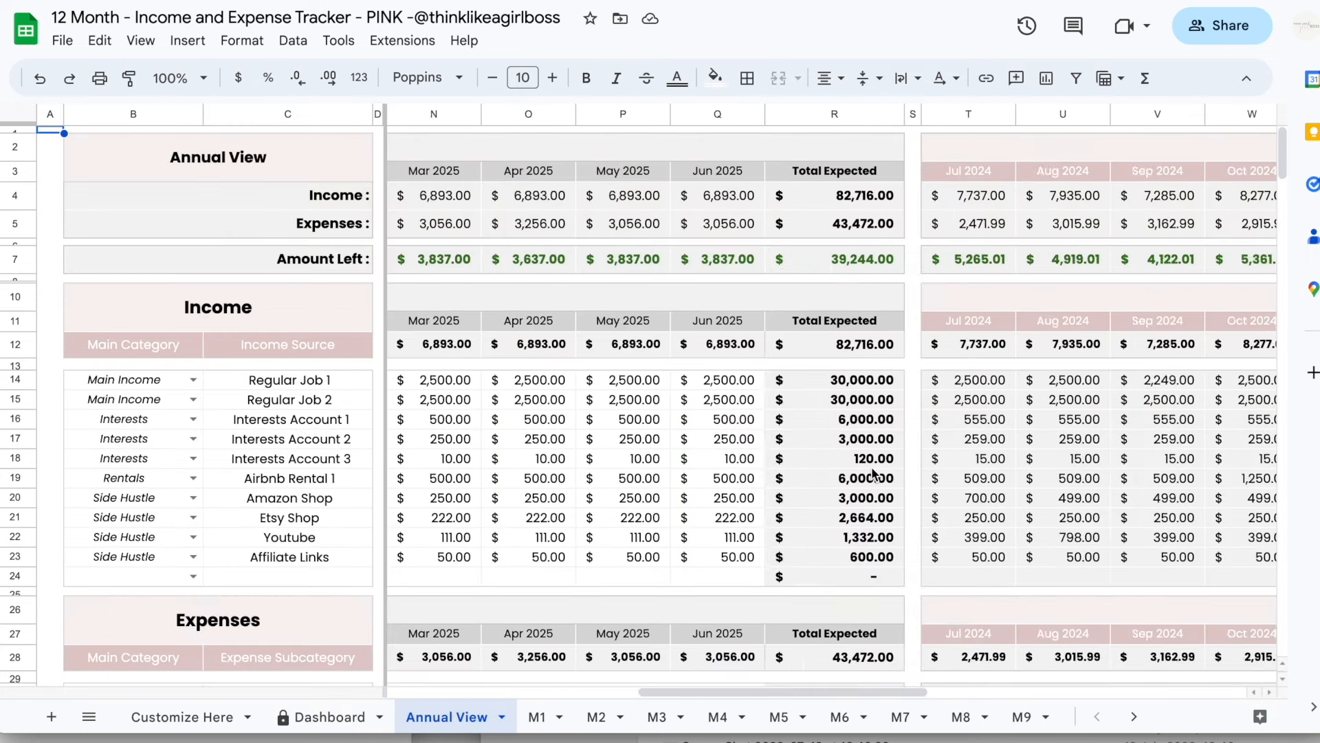
left_click_drag(528, 146, 552, 260)
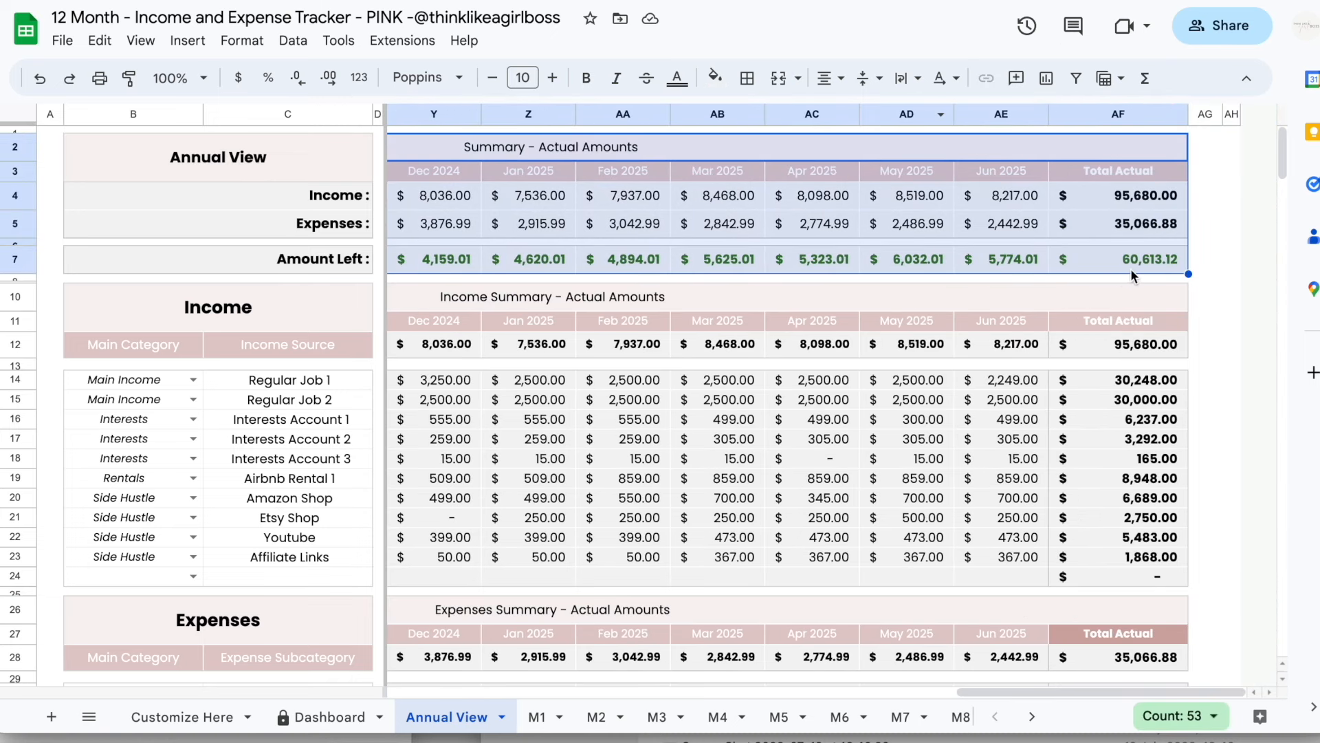
Compare the Dashboard's Total Actual table with the line chart of income, expenses and amount left.
left_click(330, 718)
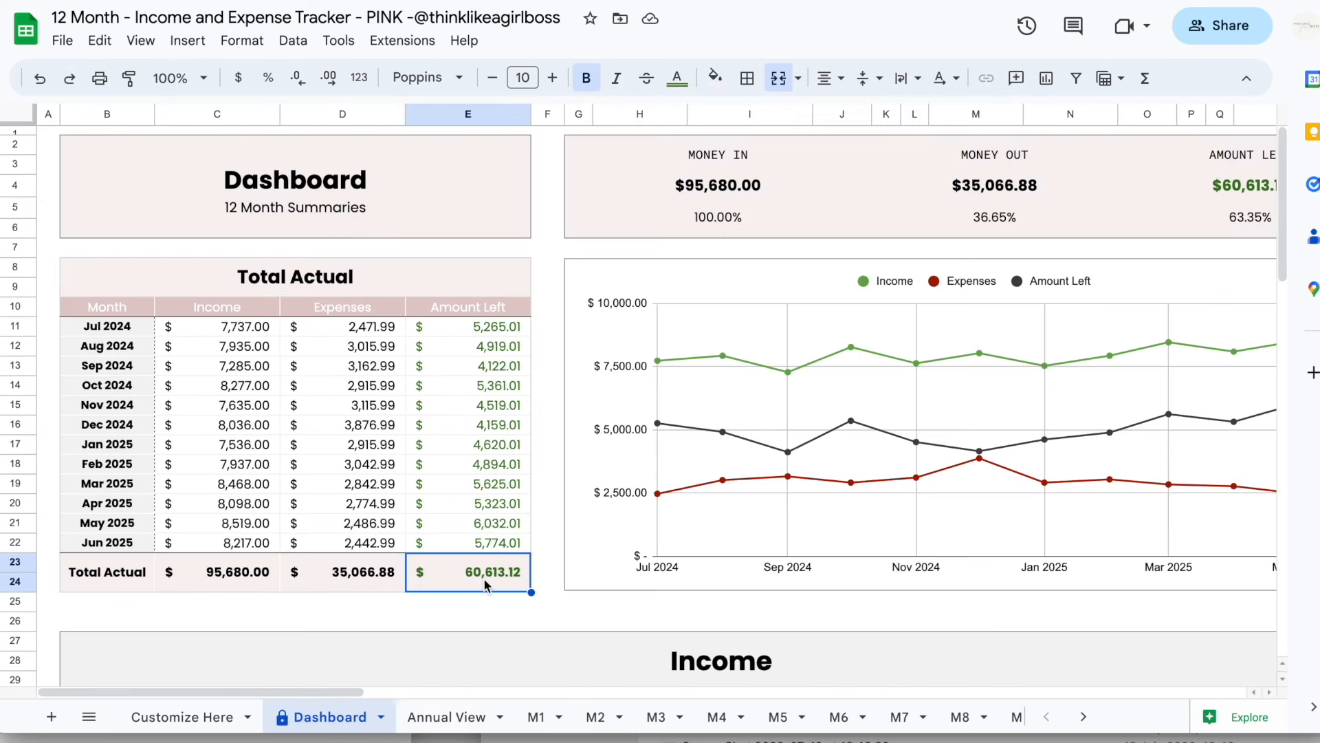
left_click_drag(455, 287, 449, 590)
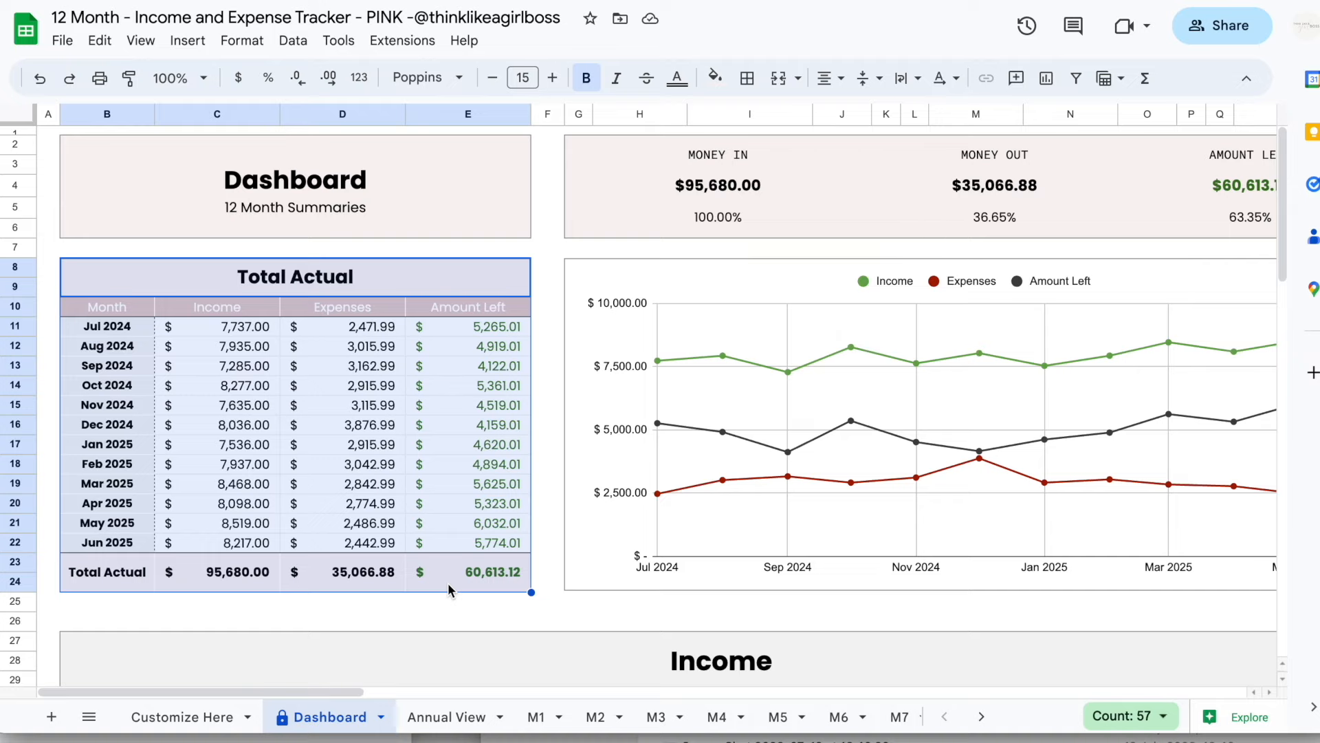
left_click(545, 487)
scroll(884, 339, "right", 2)
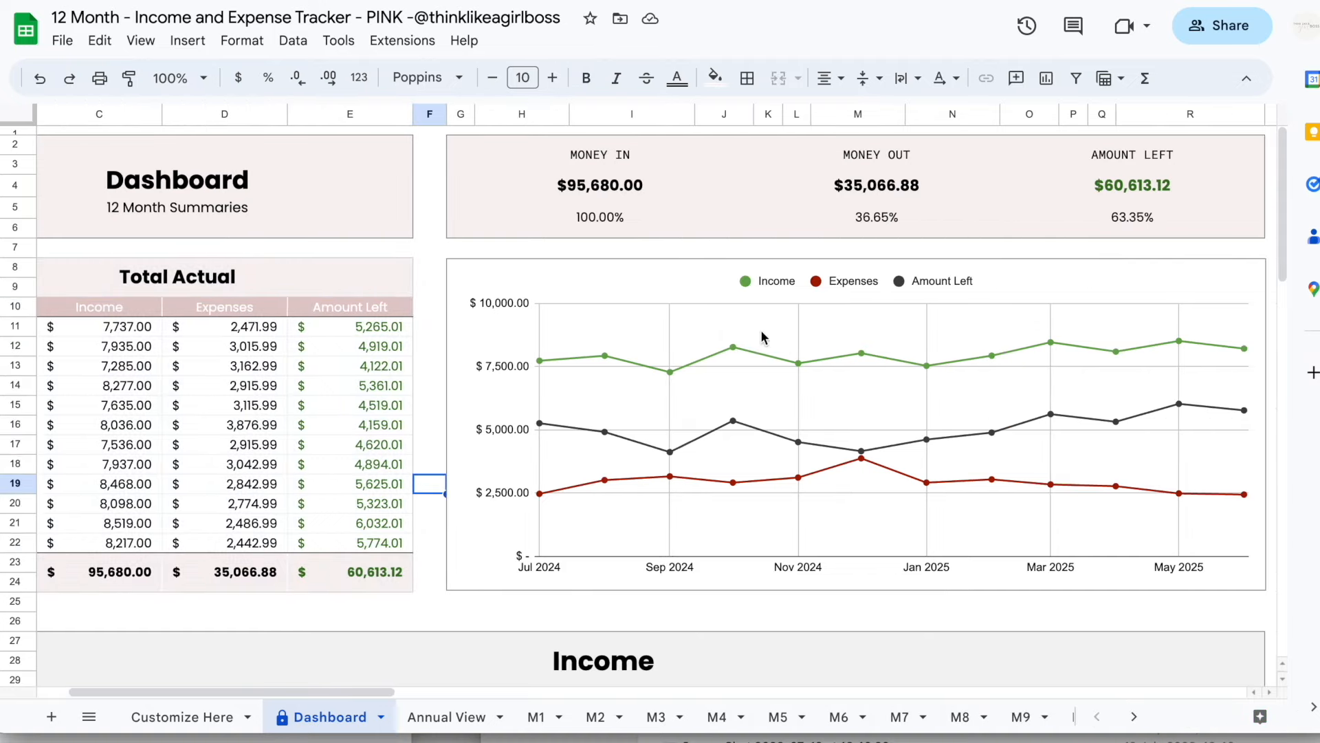
left_click(752, 353)
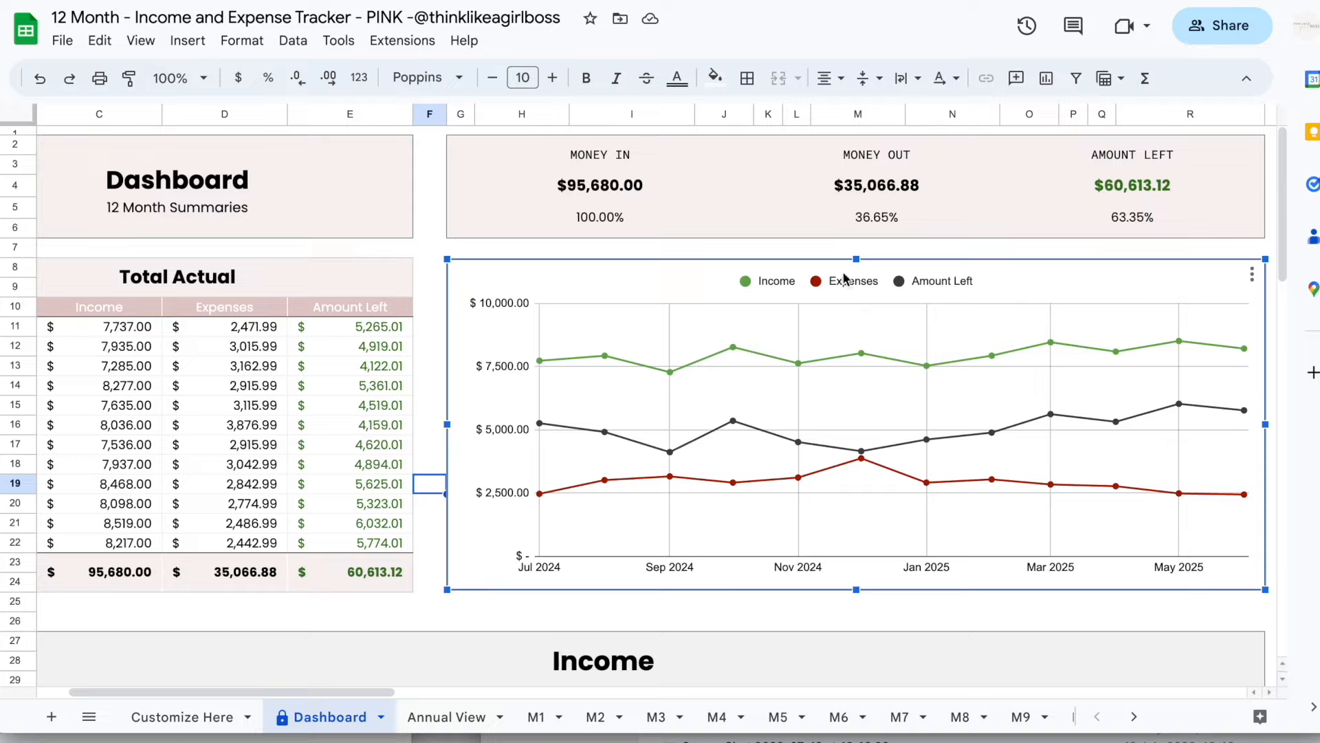
mouse_move(729, 422)
scroll(696, 427, "left", 1)
scroll(696, 426, "left", 1)
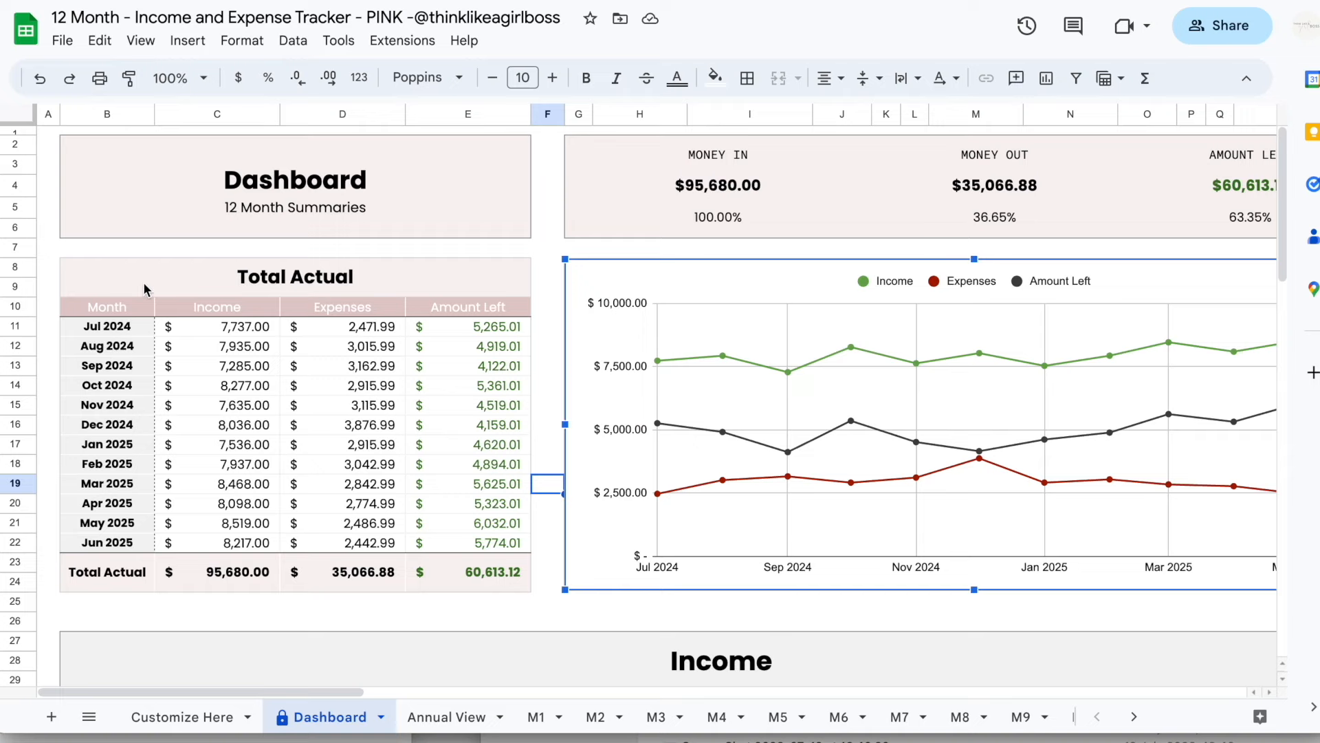
Compare the Money In, Money Out and Amount Left summary with the totals row of the Total Actual table.
left_click_drag(146, 289, 184, 564)
scroll(775, 432, "right", 2)
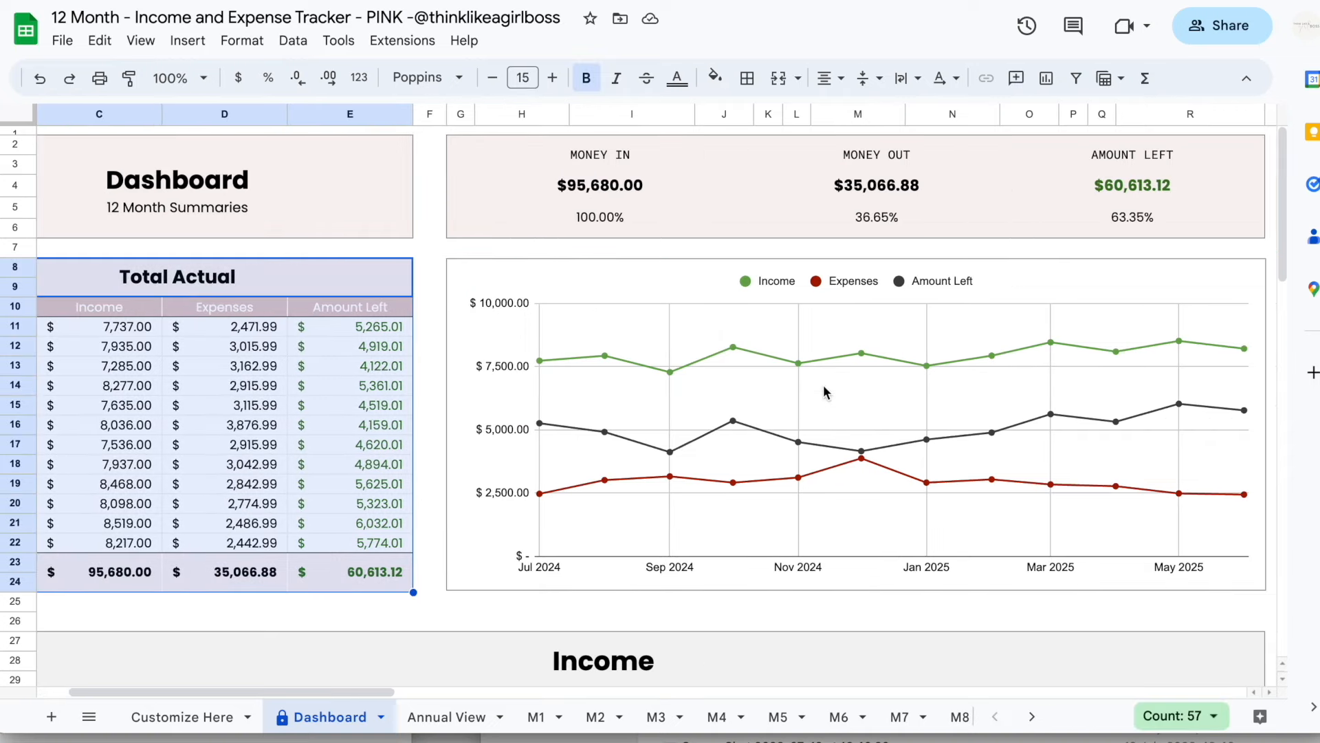
left_click(485, 157)
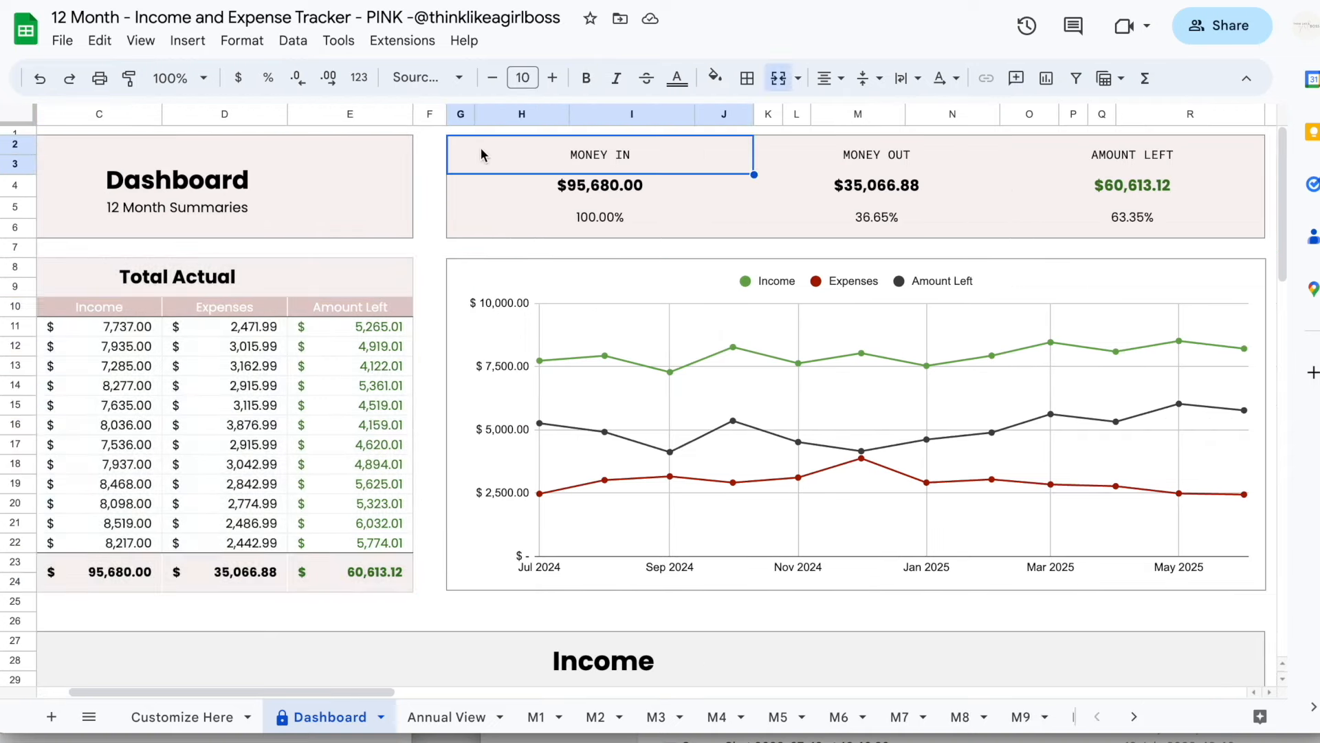
left_click_drag(462, 155, 1128, 227)
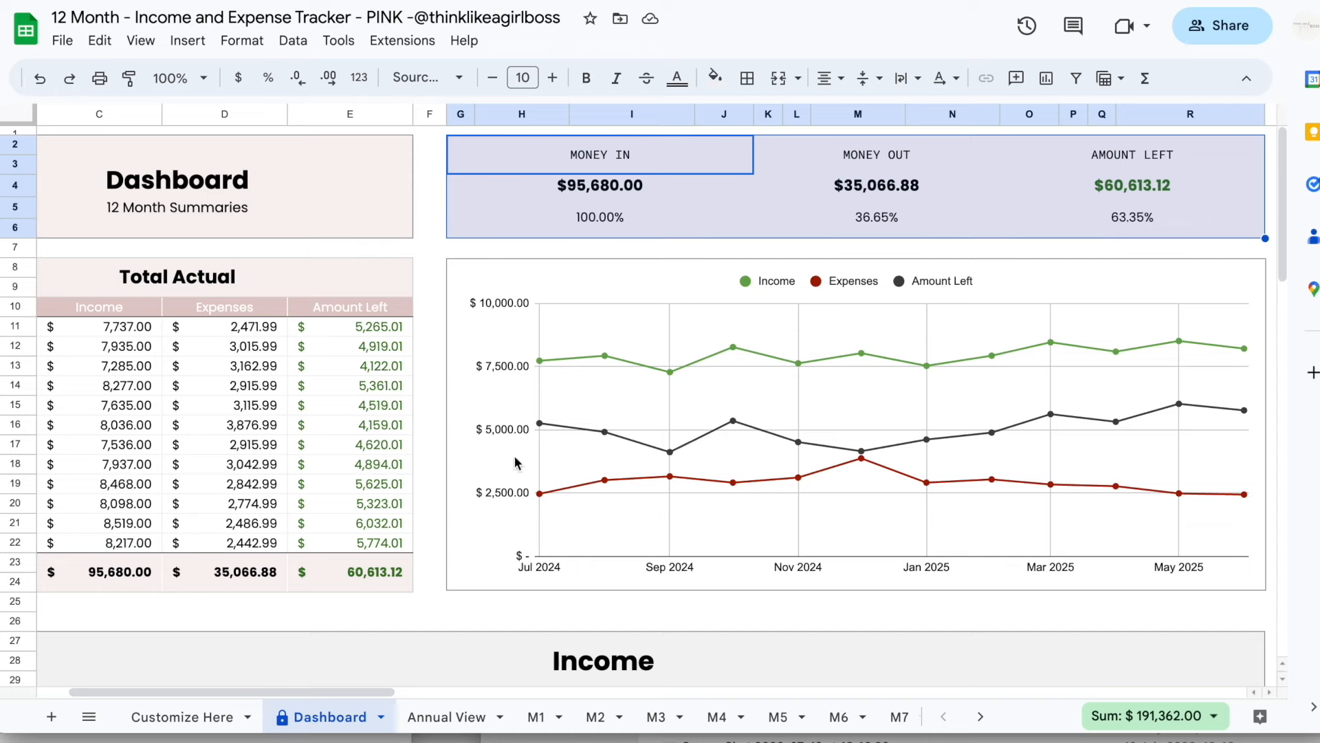
scroll(519, 461, "left", 2)
left_click_drag(277, 574, 480, 581)
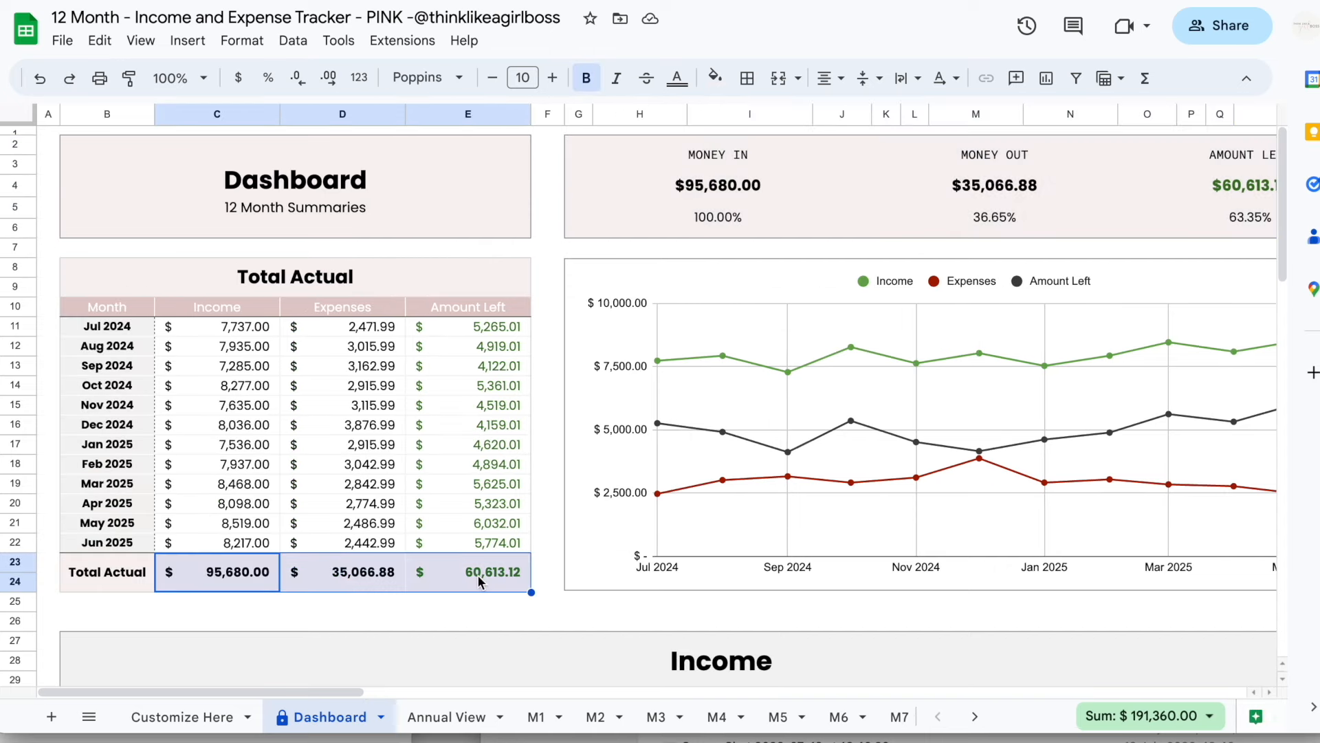
scroll(663, 451, "right", 2)
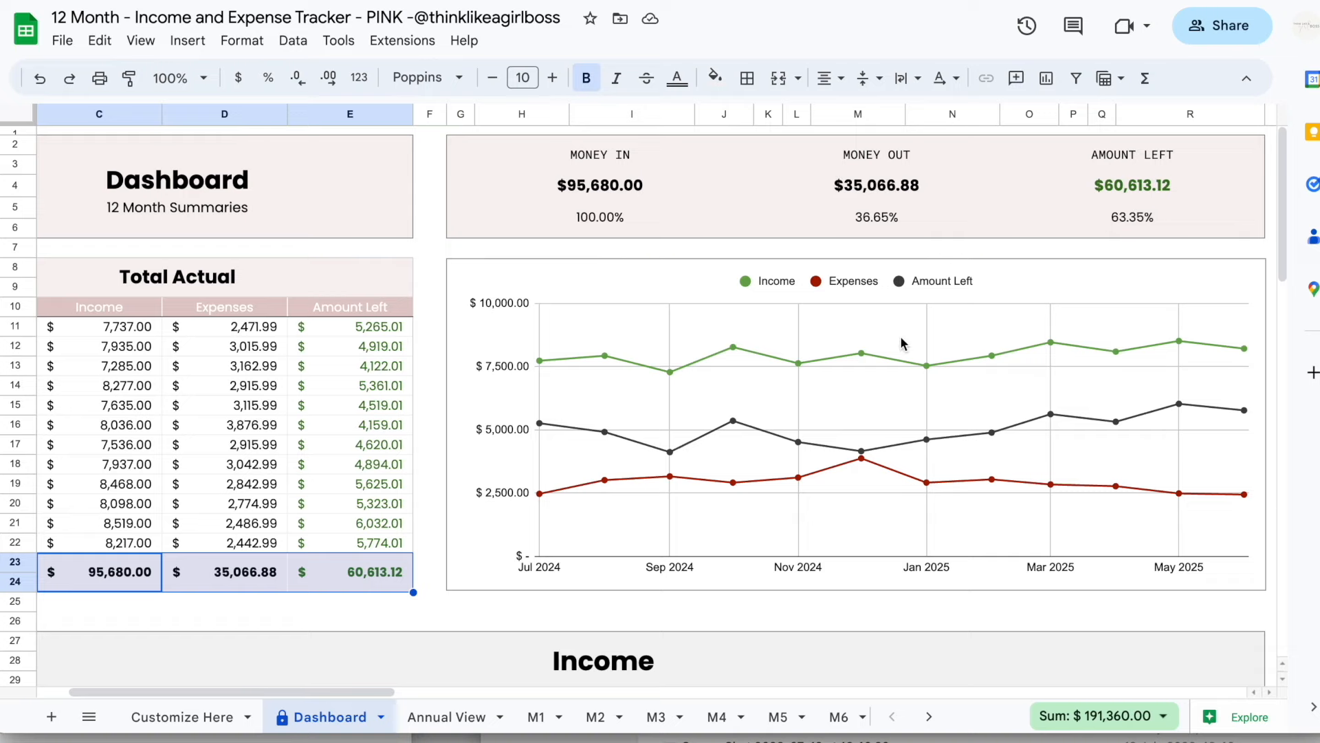
Look through the Dashboard's Income, Expenses and Amount Left sections, and return to the Income section.
scroll(915, 340, "left", 2)
scroll(903, 343, "down", 4)
scroll(901, 339, "down", 5)
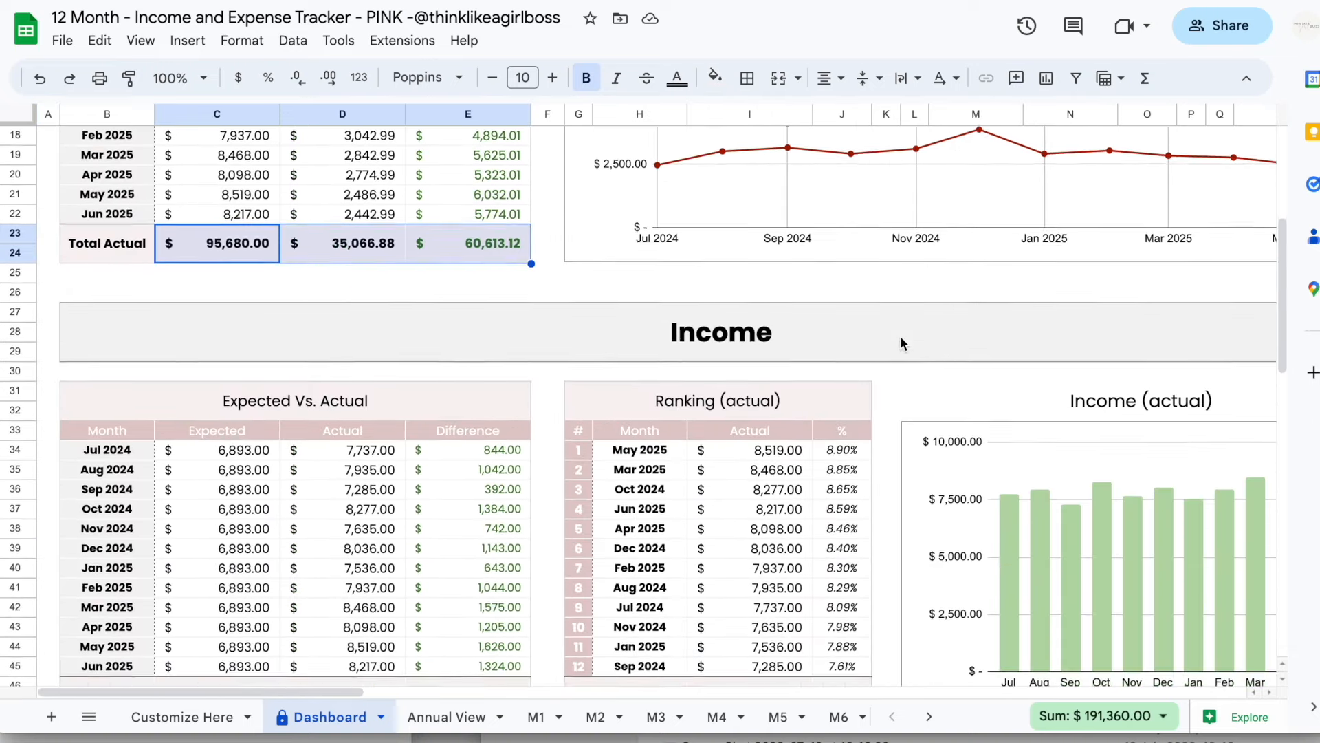
scroll(903, 342, "down", 10)
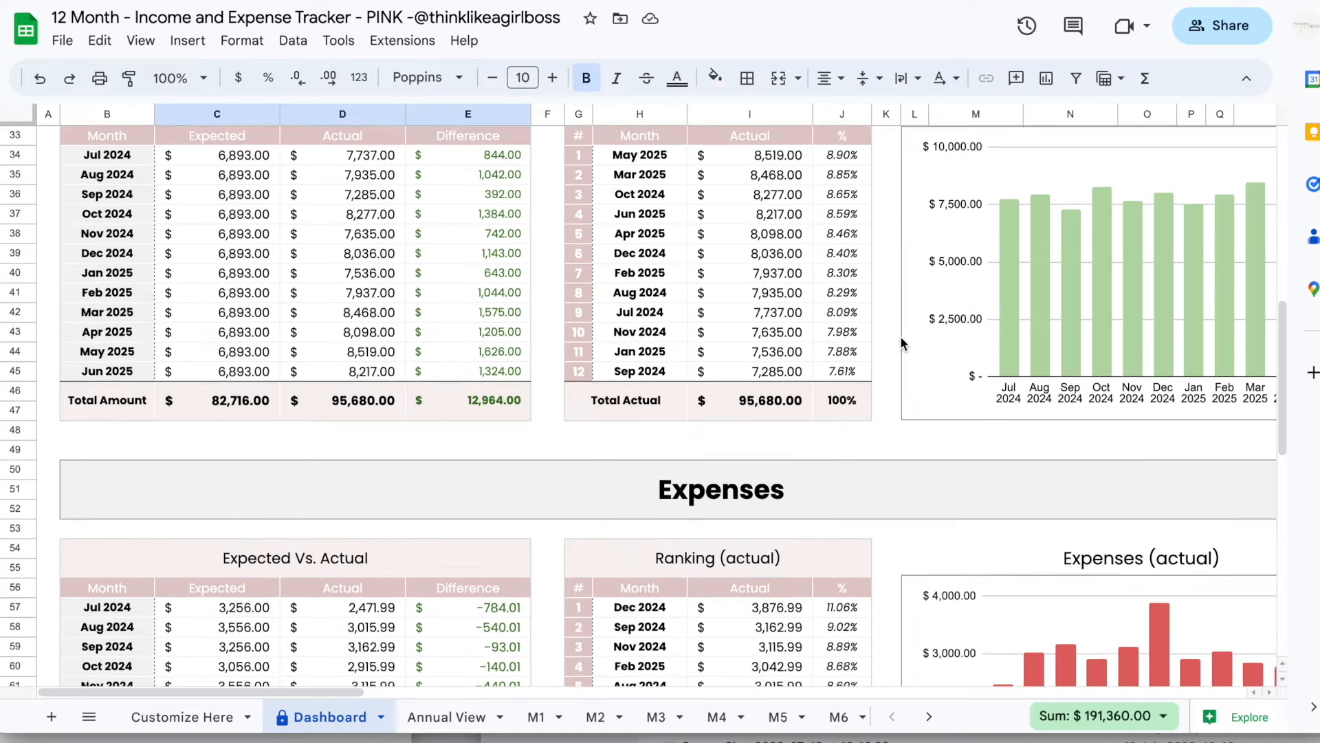
scroll(901, 341, "down", 2)
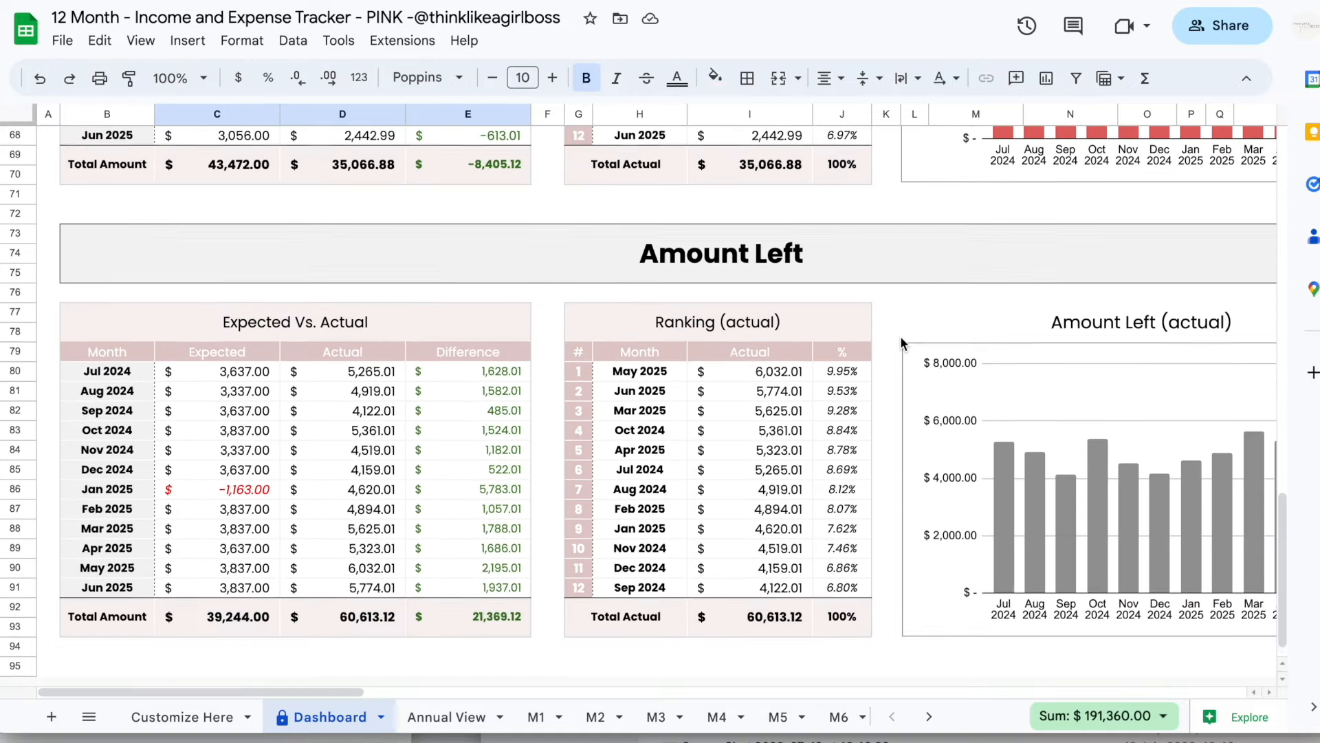
scroll(901, 342, "up", 4)
scroll(901, 337, "up", 10)
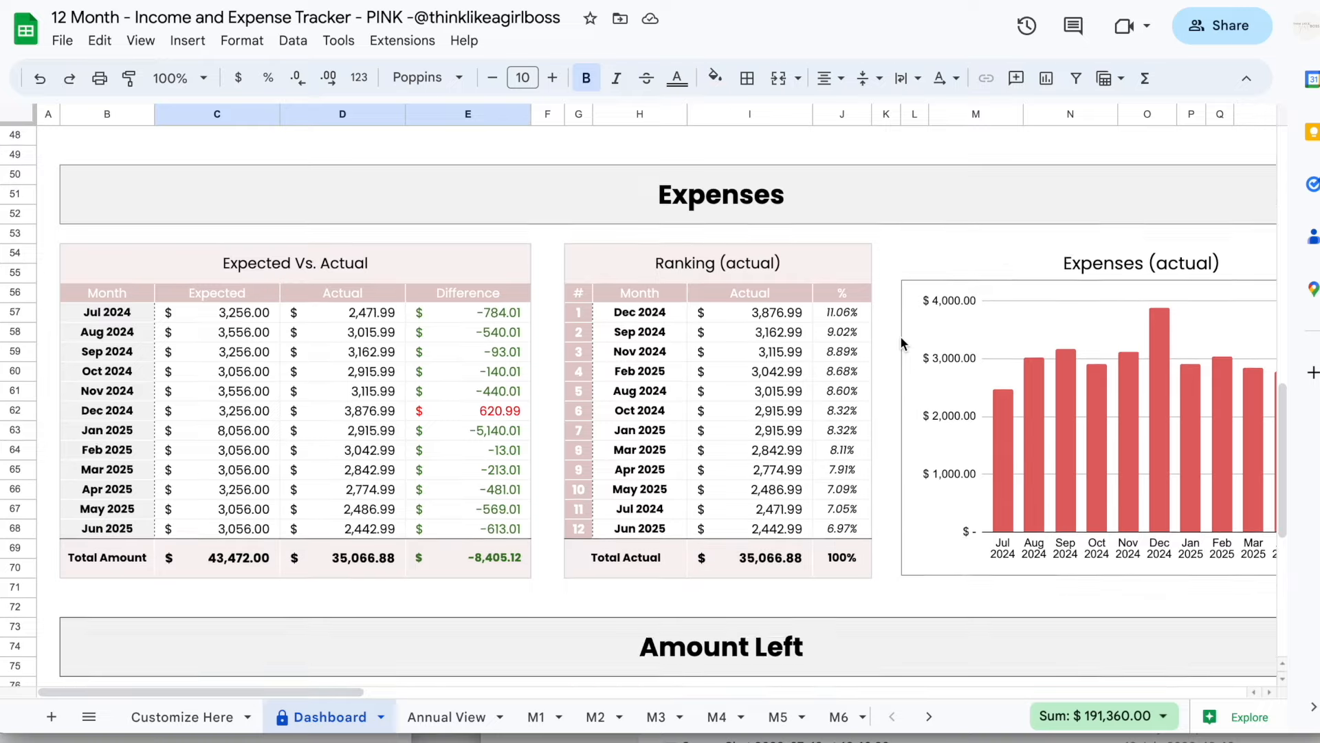
scroll(901, 342, "up", 1)
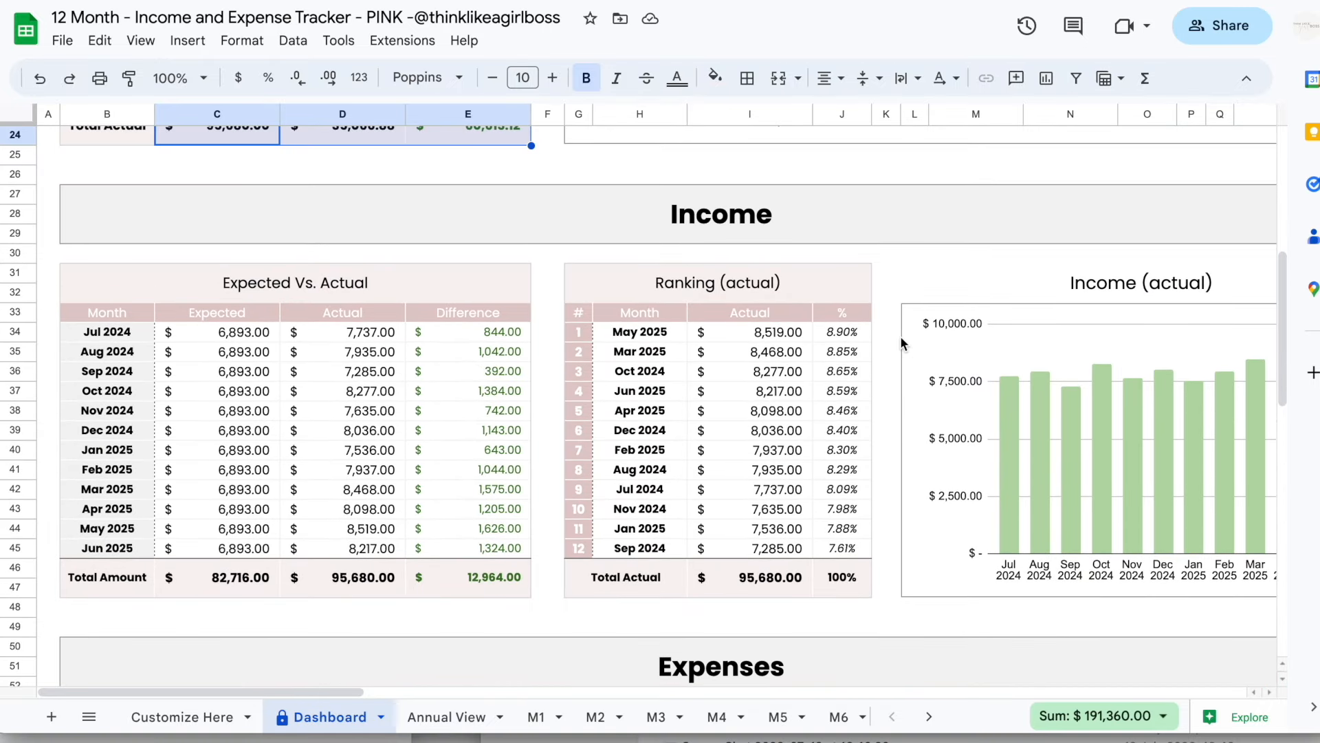
Examine the Expected, Actual and Difference columns of the Income section's Expected Vs. Actual table.
left_click_drag(307, 275, 329, 596)
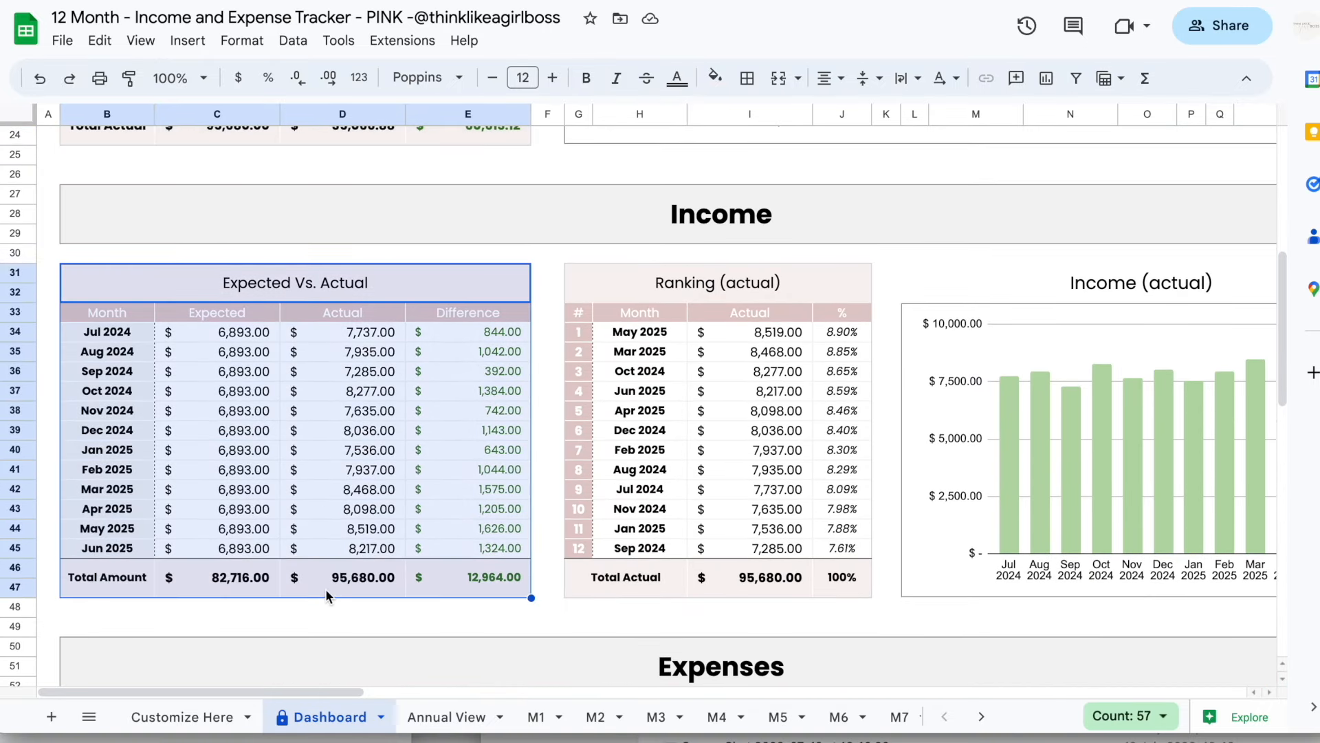
left_click_drag(209, 323, 193, 578)
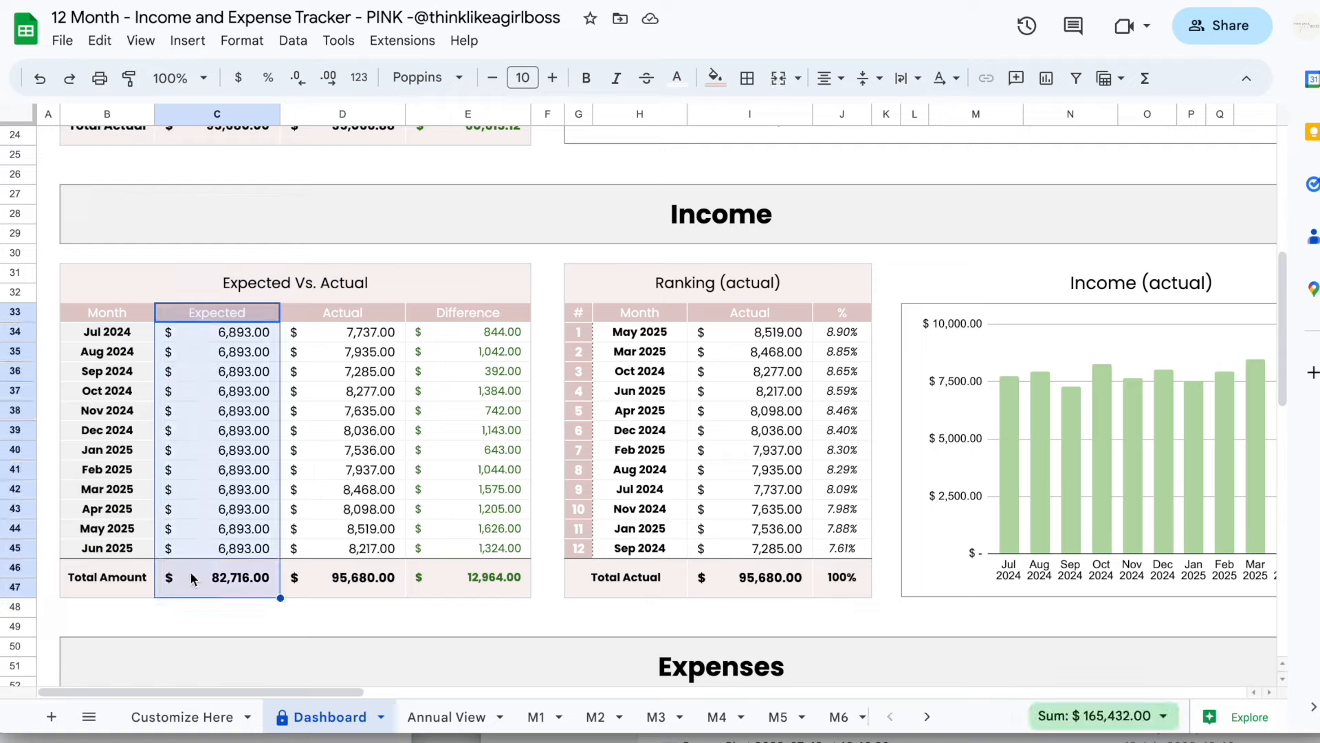
left_click_drag(325, 316, 351, 577)
left_click_drag(453, 306, 461, 576)
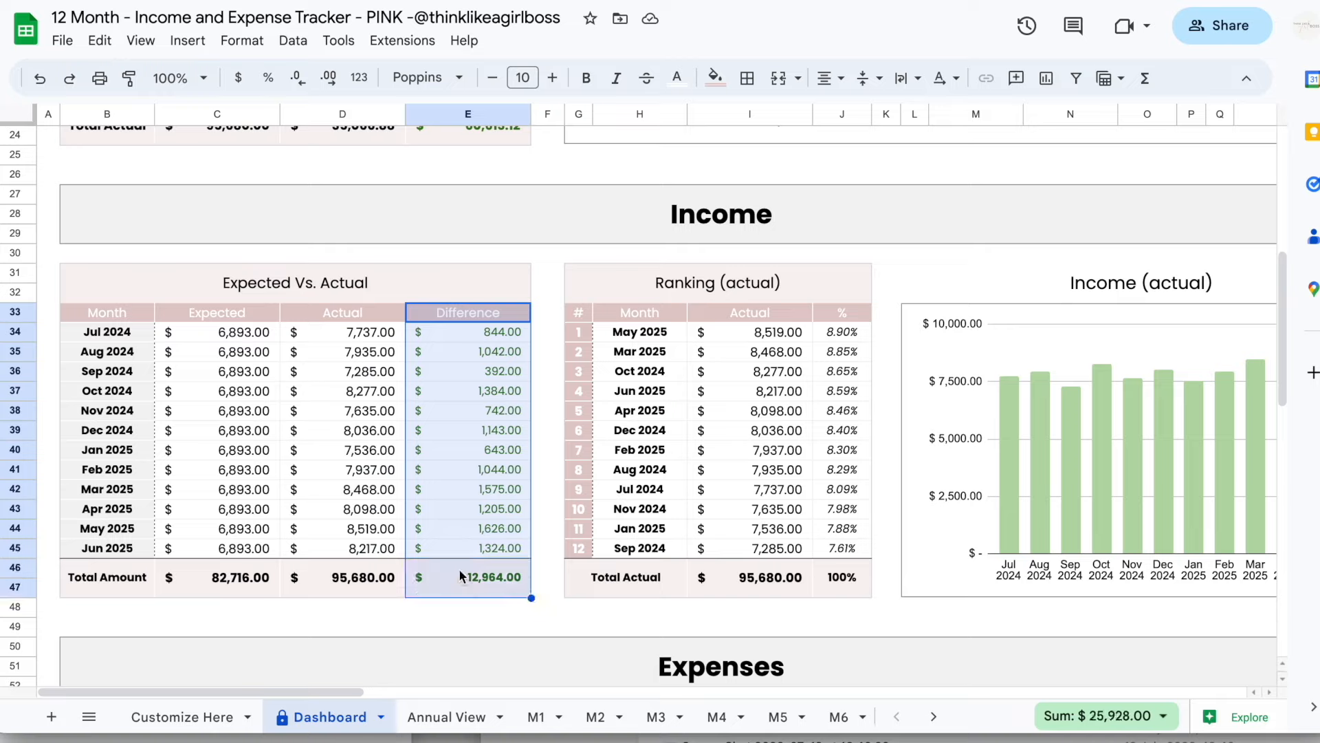
Change the tracker's starting month to January in the Customize Here sheet and return to the Dashboard.
left_click(103, 335)
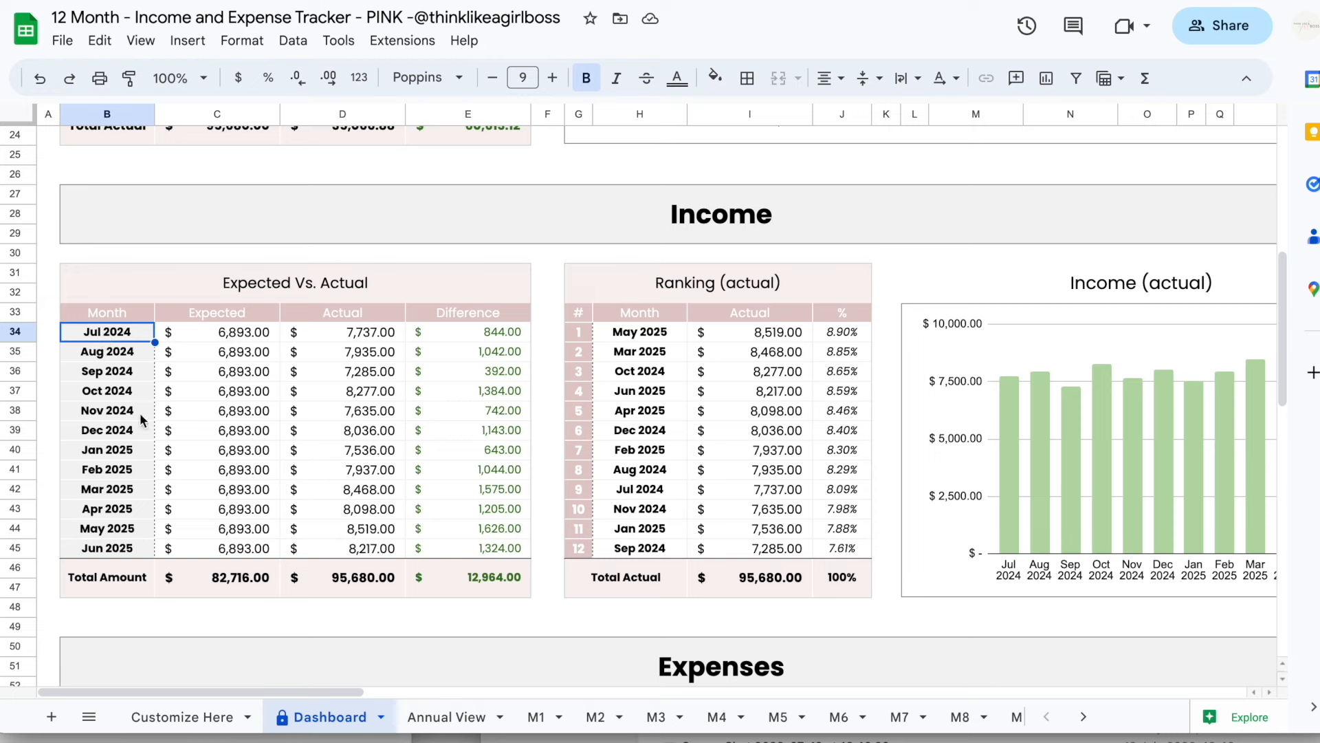
left_click(183, 717)
left_click(239, 307)
left_click(184, 334)
left_click(330, 717)
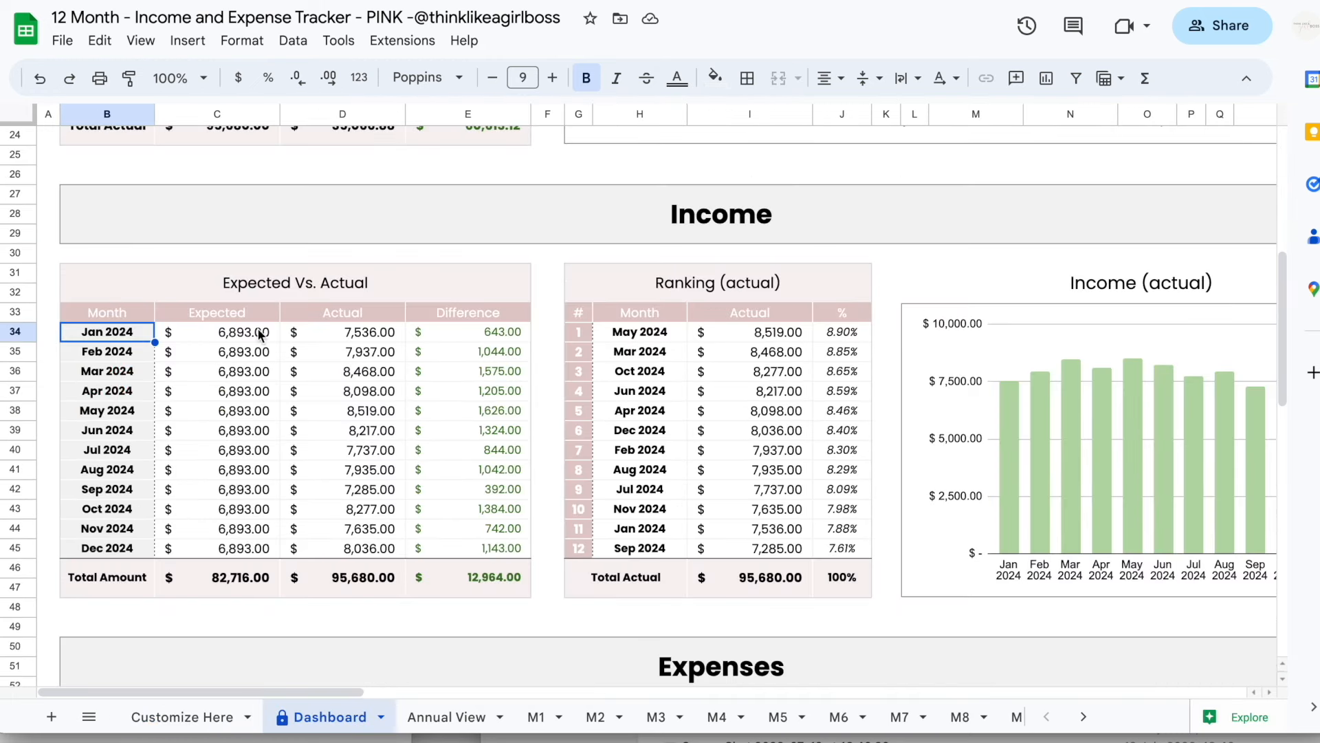
Check the March 2024 expected income, actual income and difference in the Expected Vs. Actual table.
left_click(227, 372)
left_click(344, 371)
left_click(493, 371)
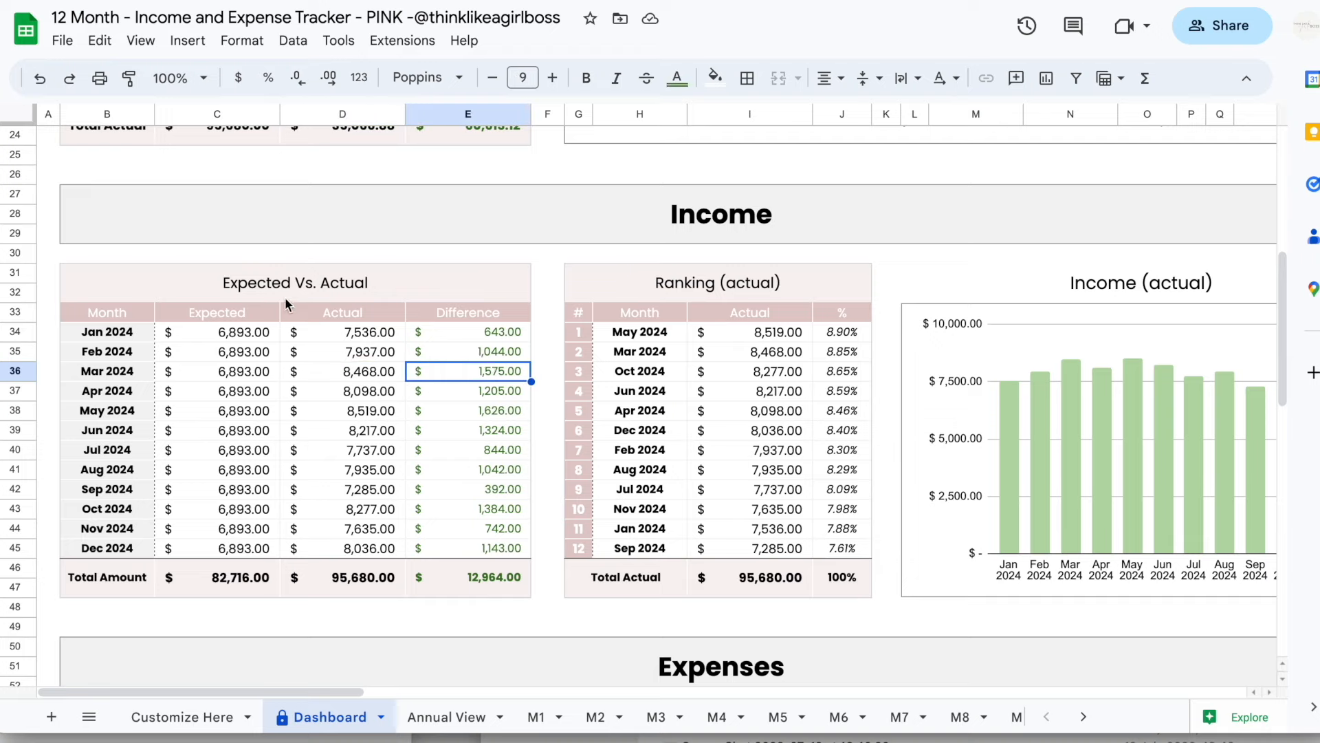
Compare the total actual income in the Income section with the Money In amount in the Dashboard's summary.
left_click(355, 584)
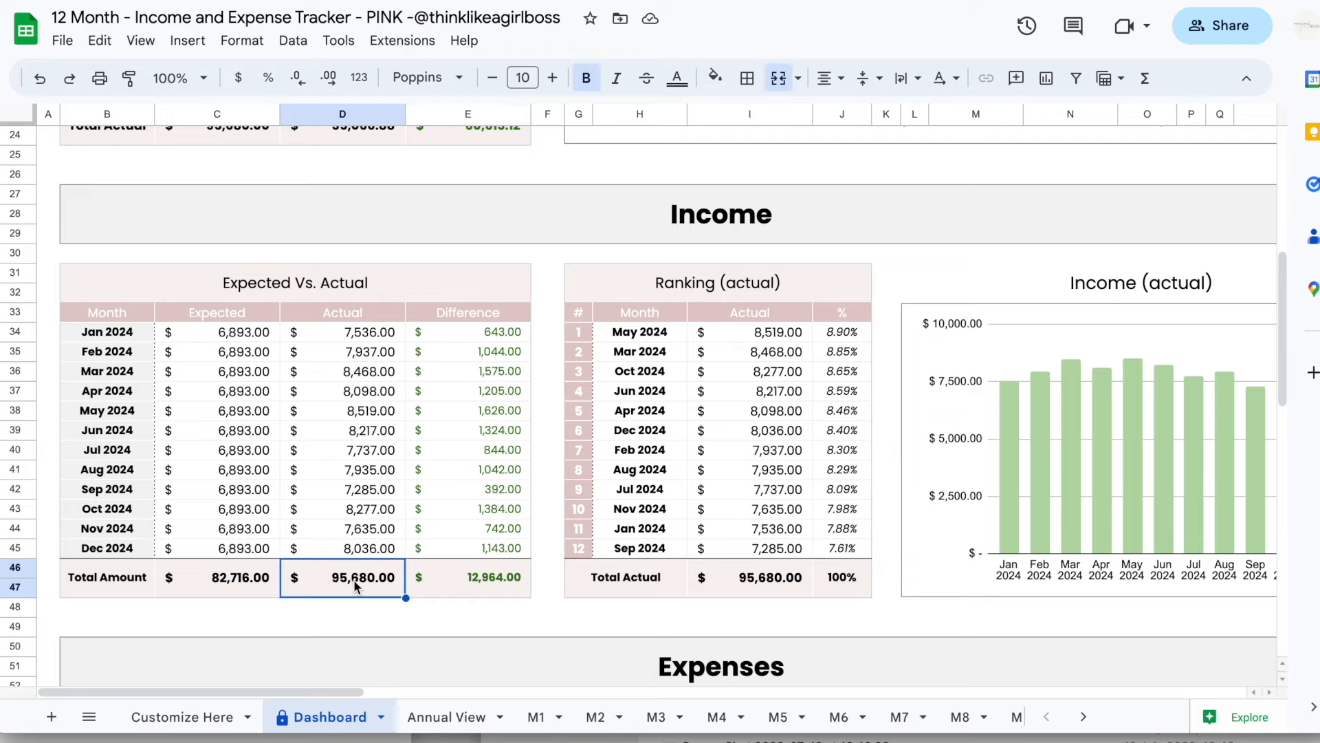
scroll(354, 579, "up", 7)
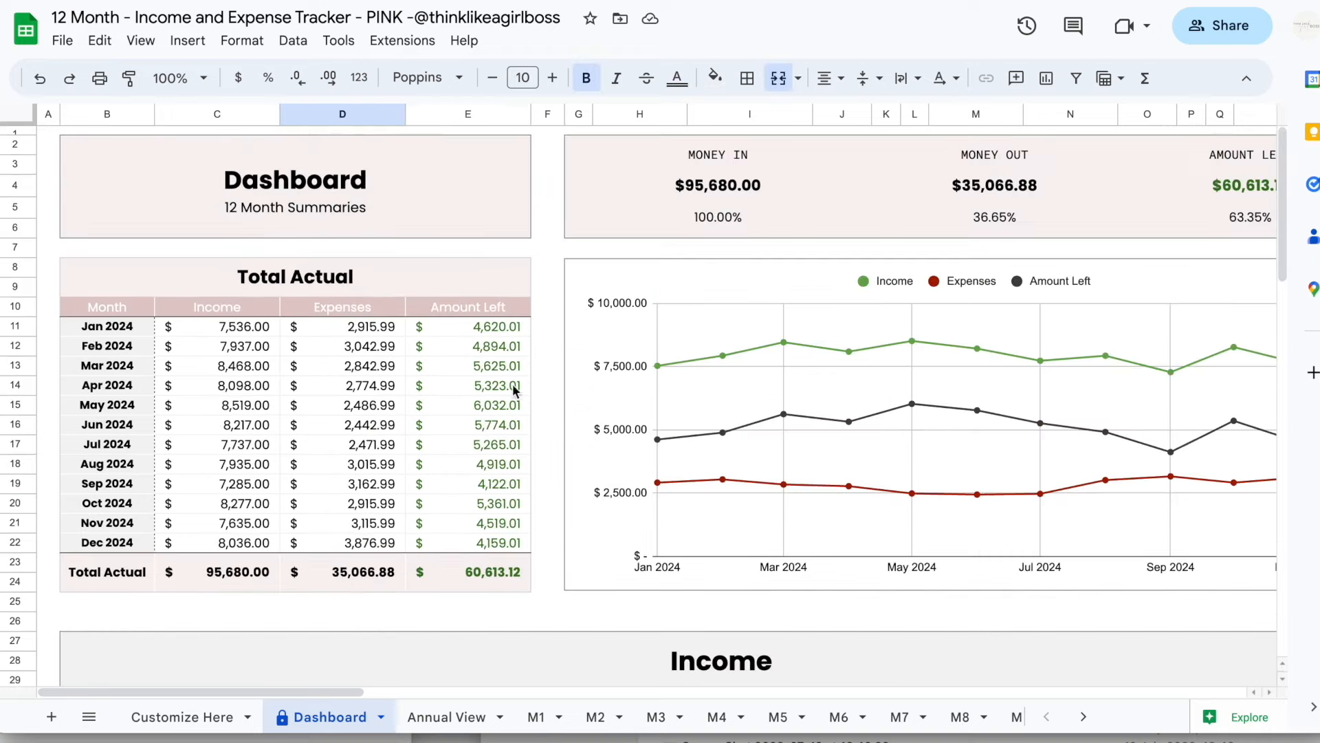
left_click(731, 196)
scroll(604, 507, "down", 5)
scroll(603, 507, "down", 2)
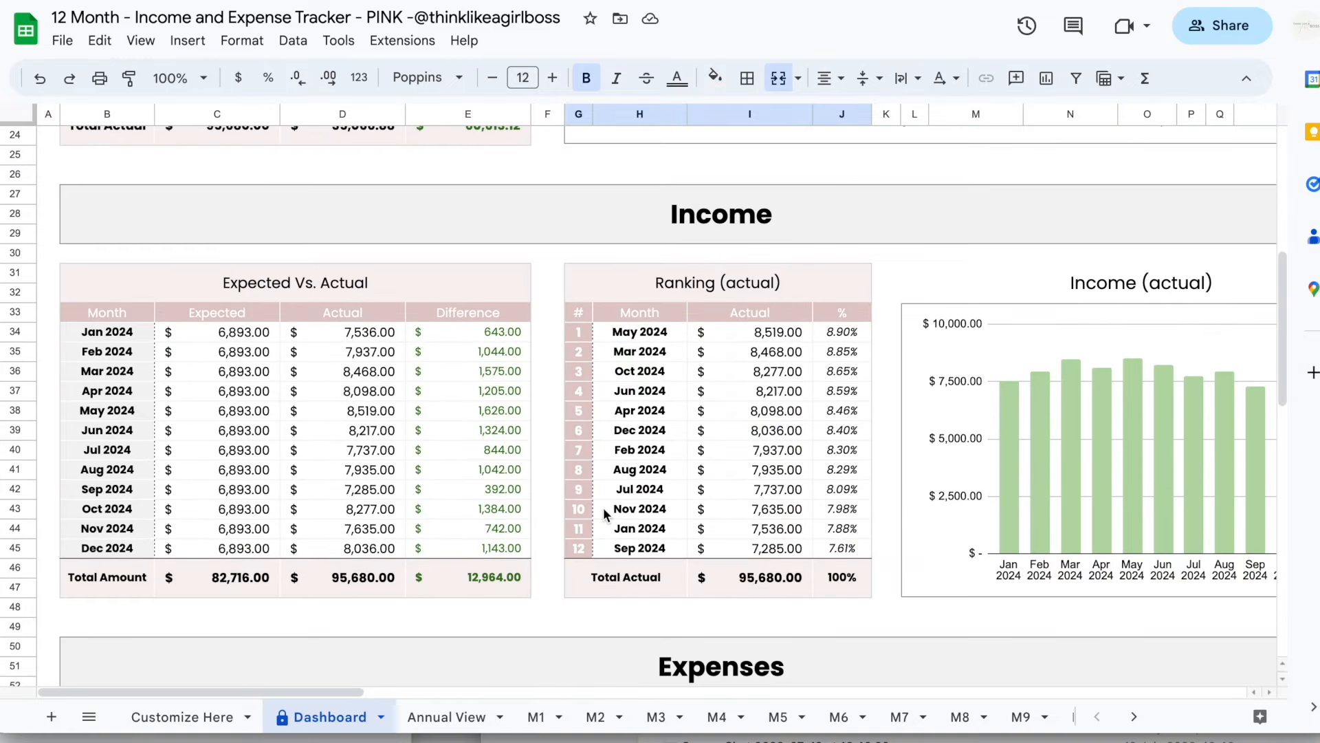
Examine the Income section's monthly Ranking table and the Income (actual) column chart.
left_click(762, 465)
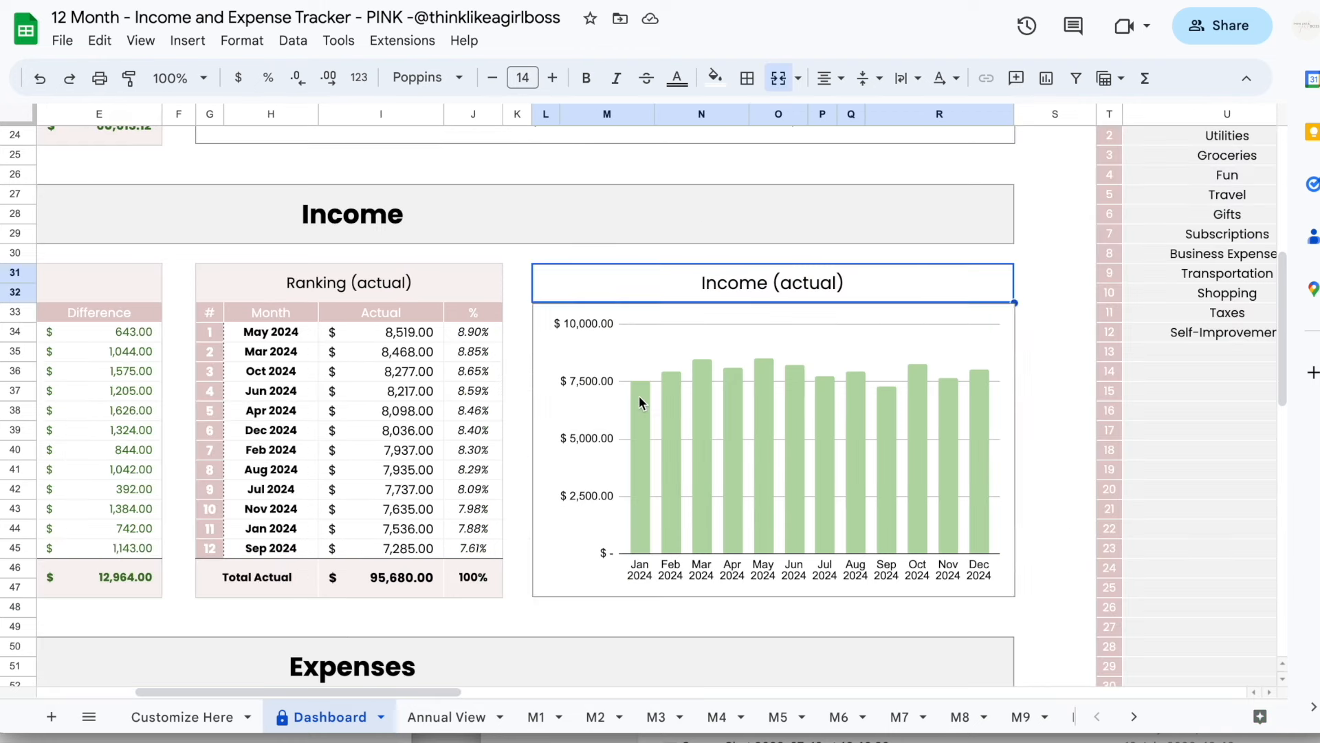
left_click(638, 415)
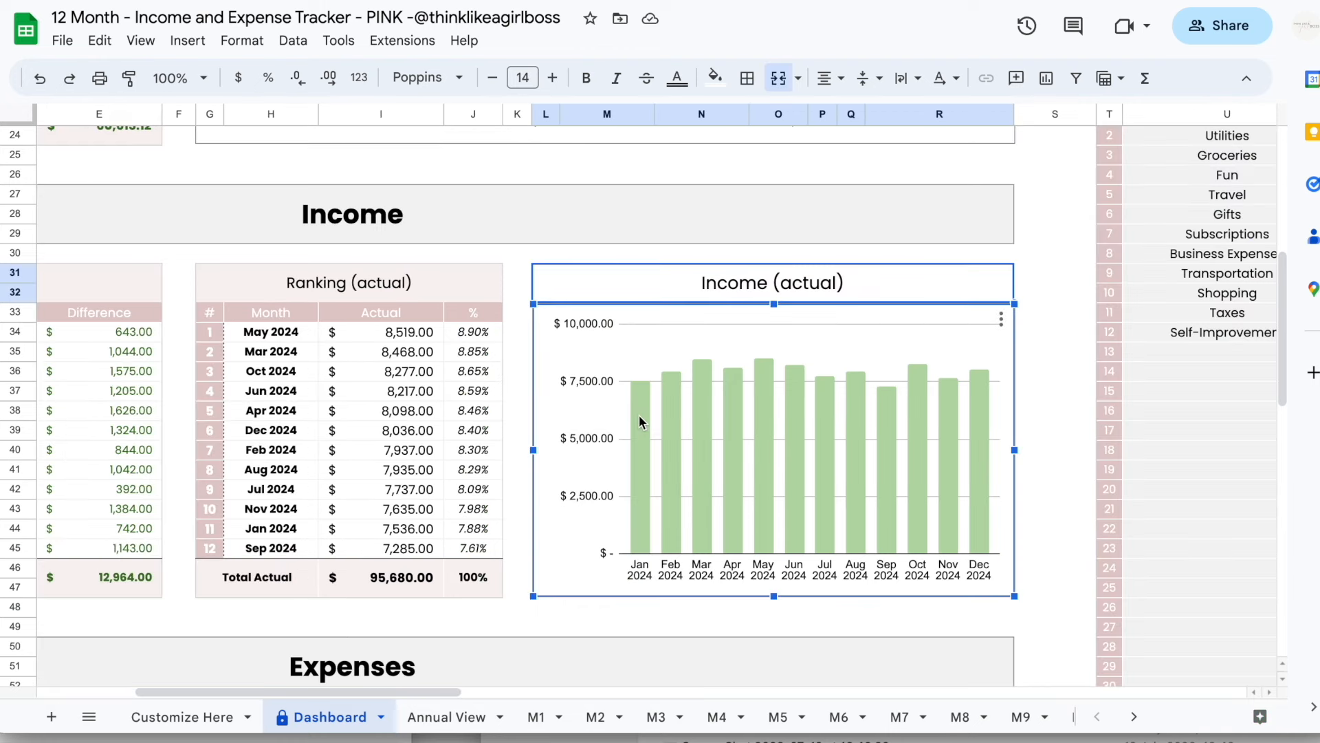
Compare the monthly expected, actual and difference amounts in the Expenses section's Expected Vs. Actual table.
mouse_move(637, 435)
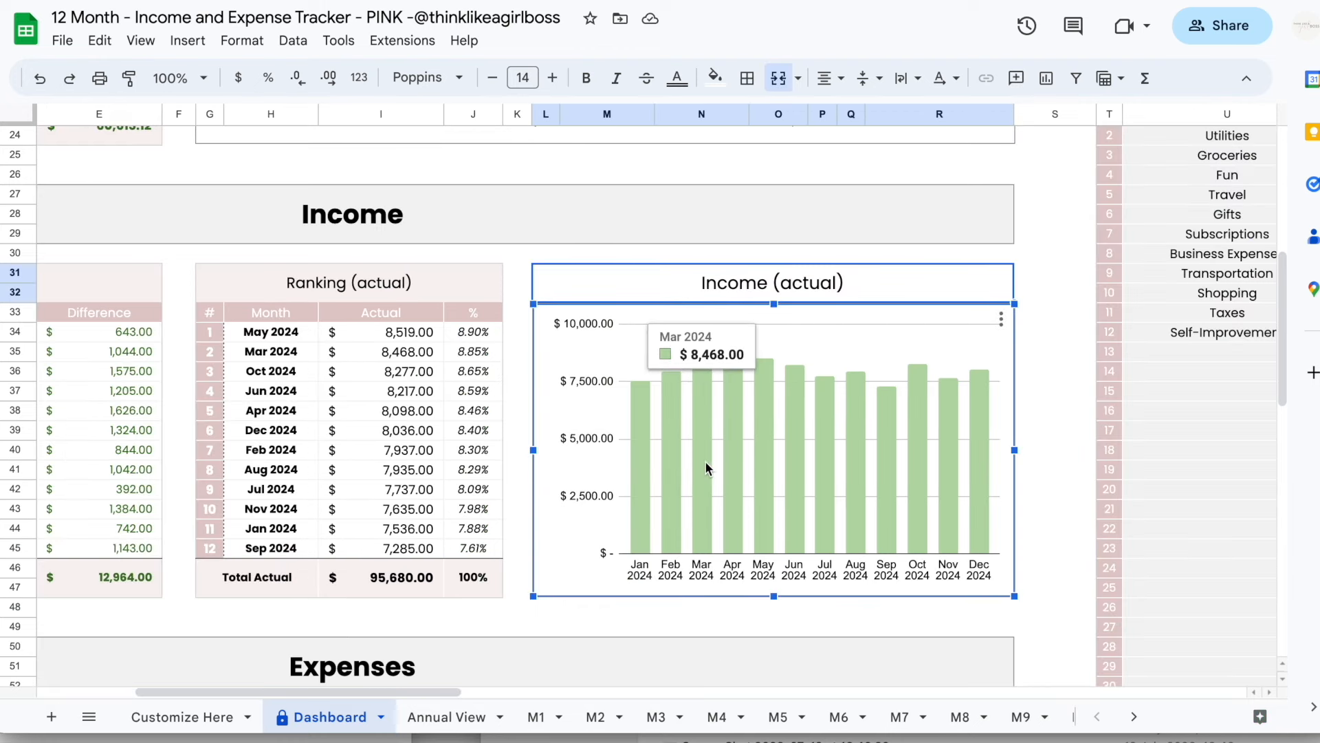
scroll(551, 435, "down", 5)
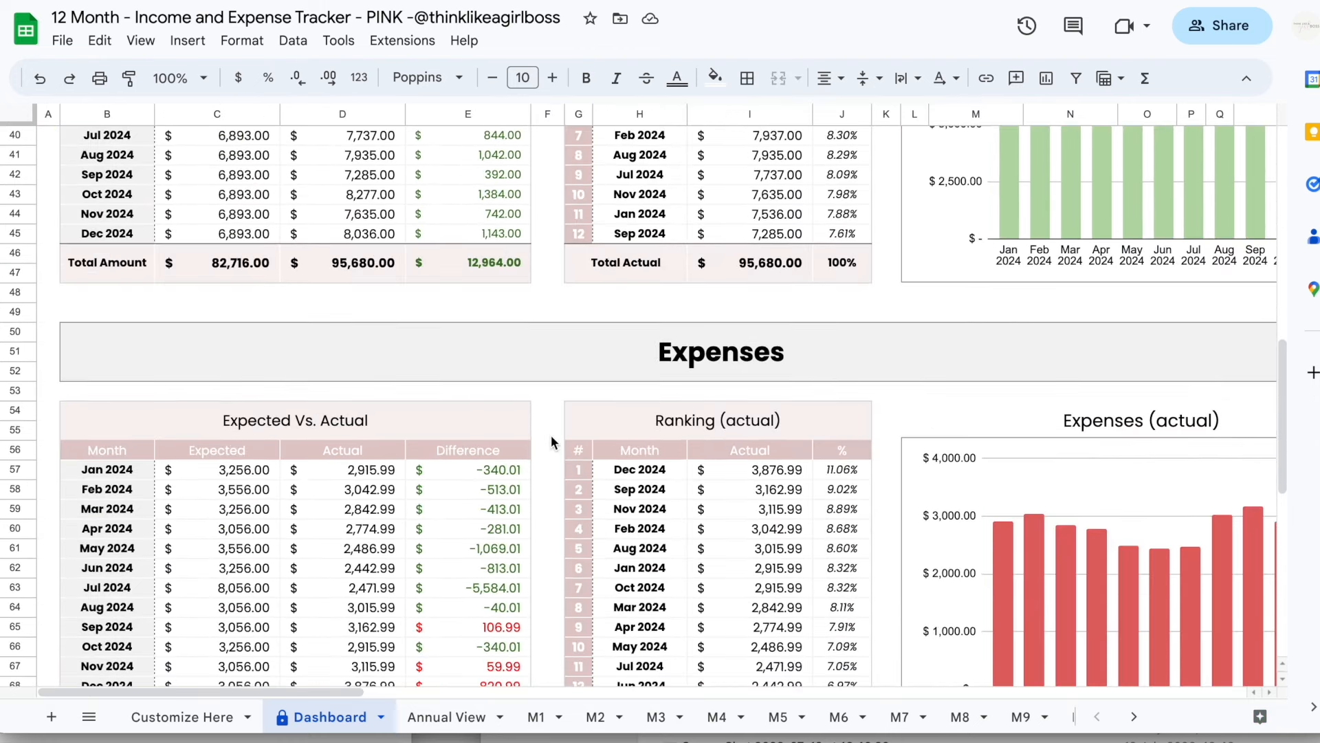
scroll(551, 435, "down", 3)
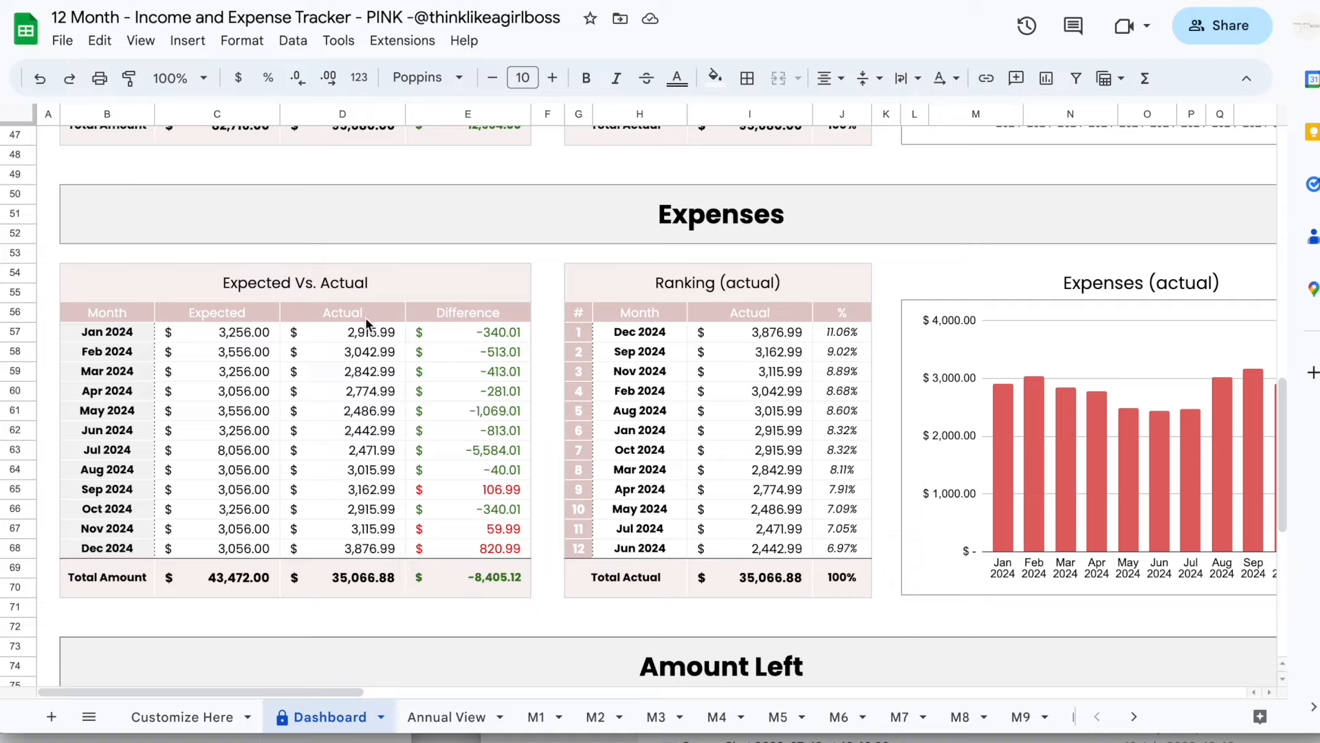
left_click(364, 296)
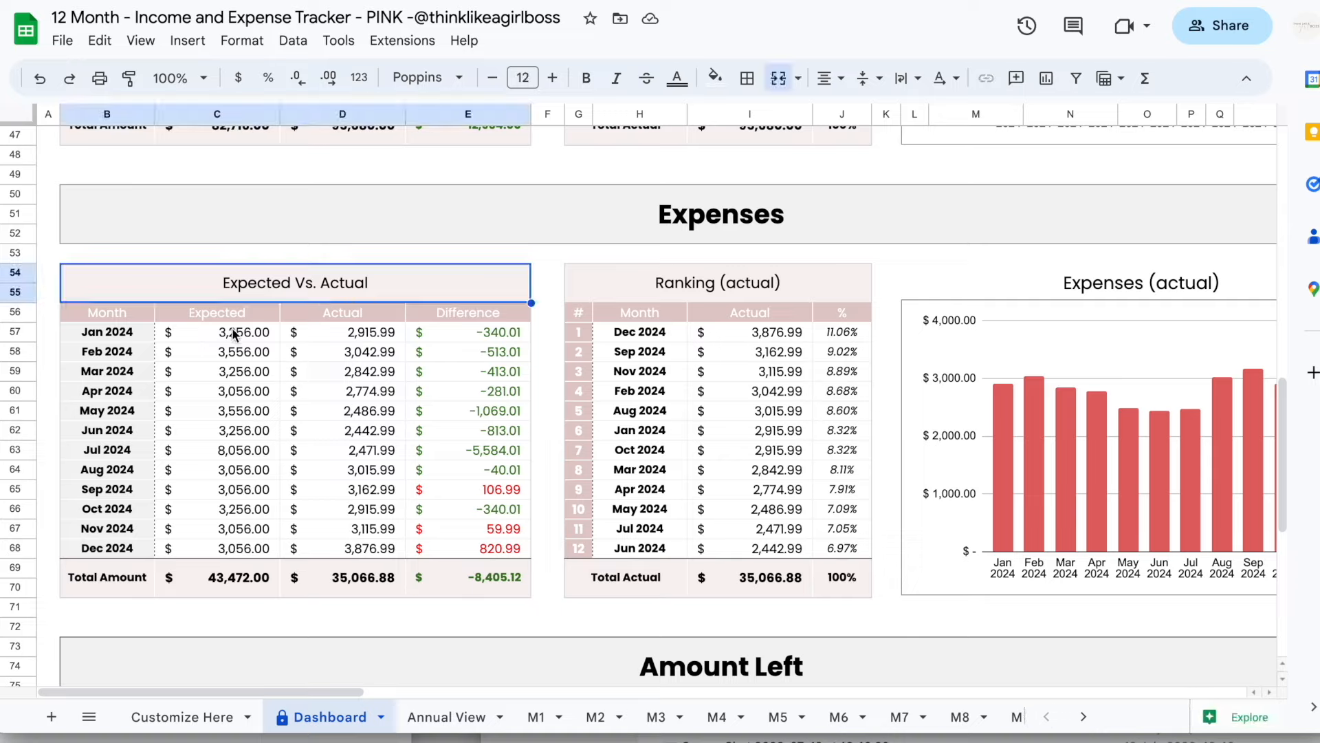
left_click_drag(236, 331, 237, 531)
left_click_drag(359, 333, 369, 523)
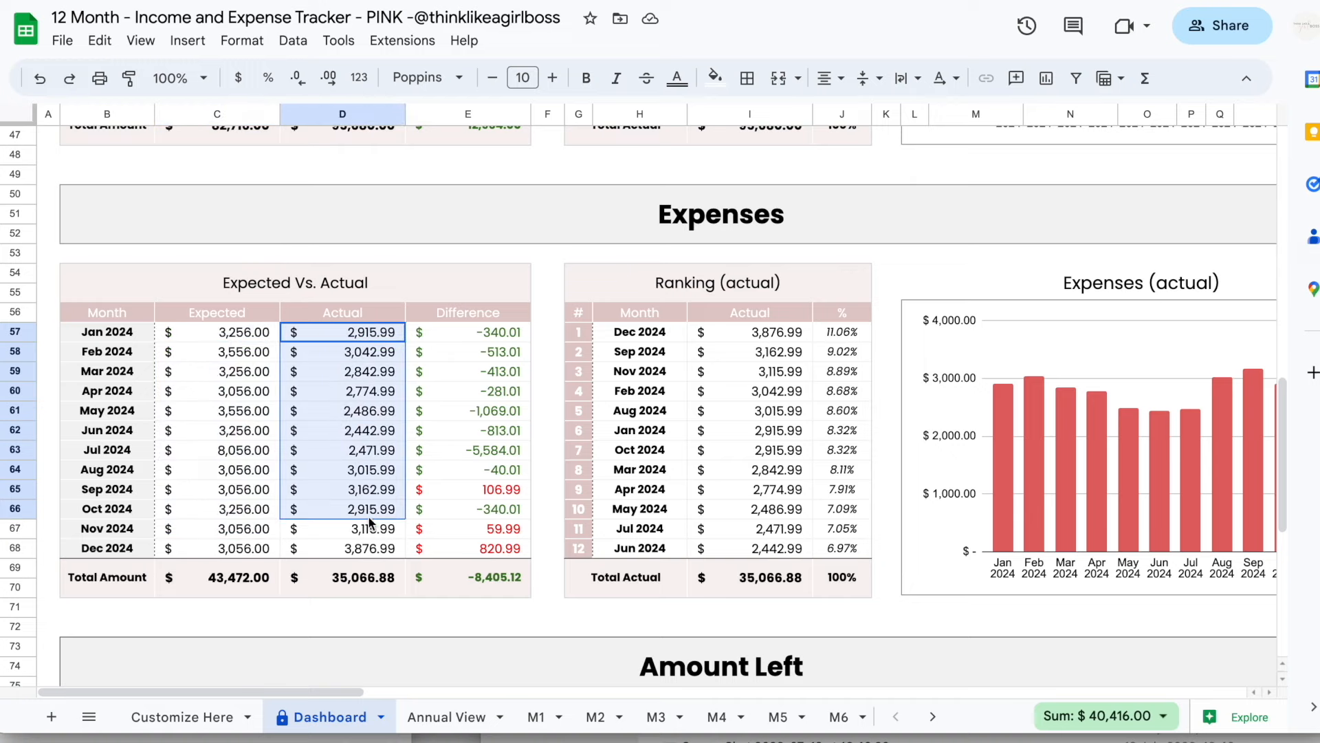
left_click(494, 470)
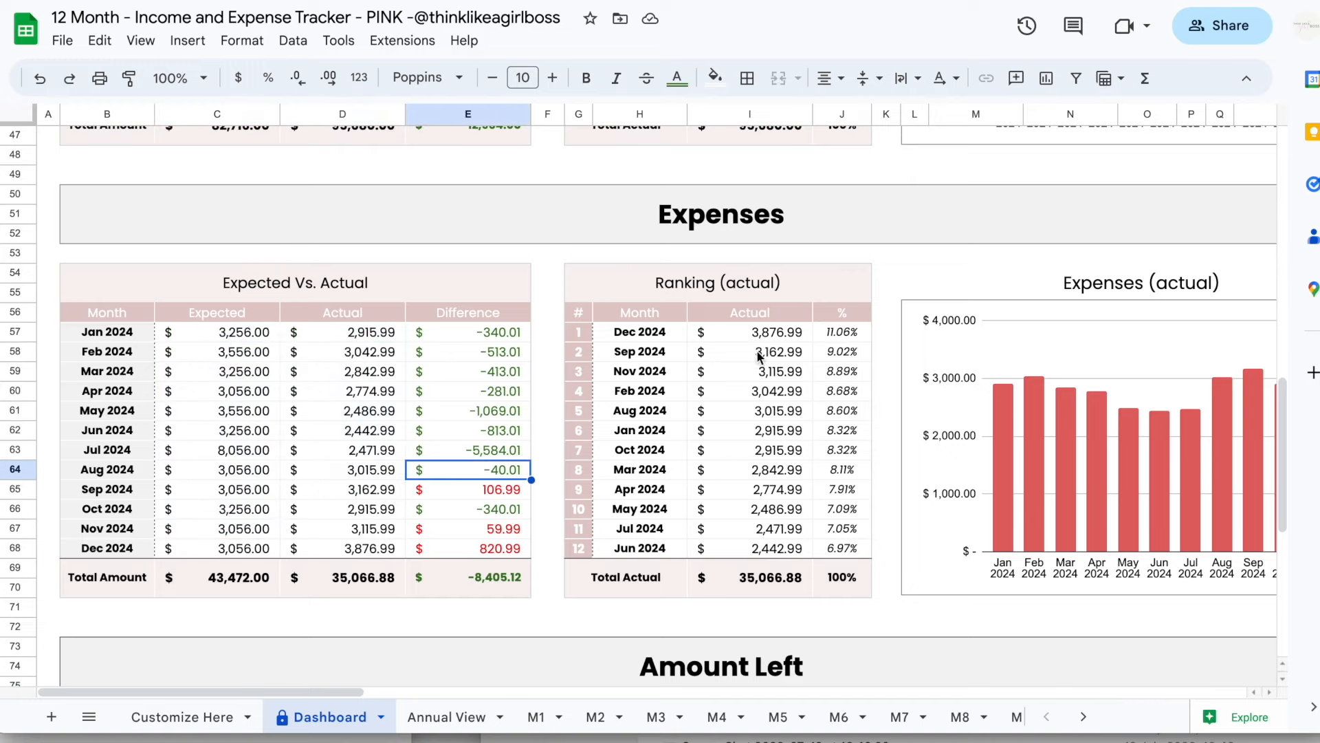
Examine the Expenses section's monthly Ranking table and Expenses (actual) chart, and view the Amount Left section.
left_click(773, 333)
scroll(612, 361, "right", 5)
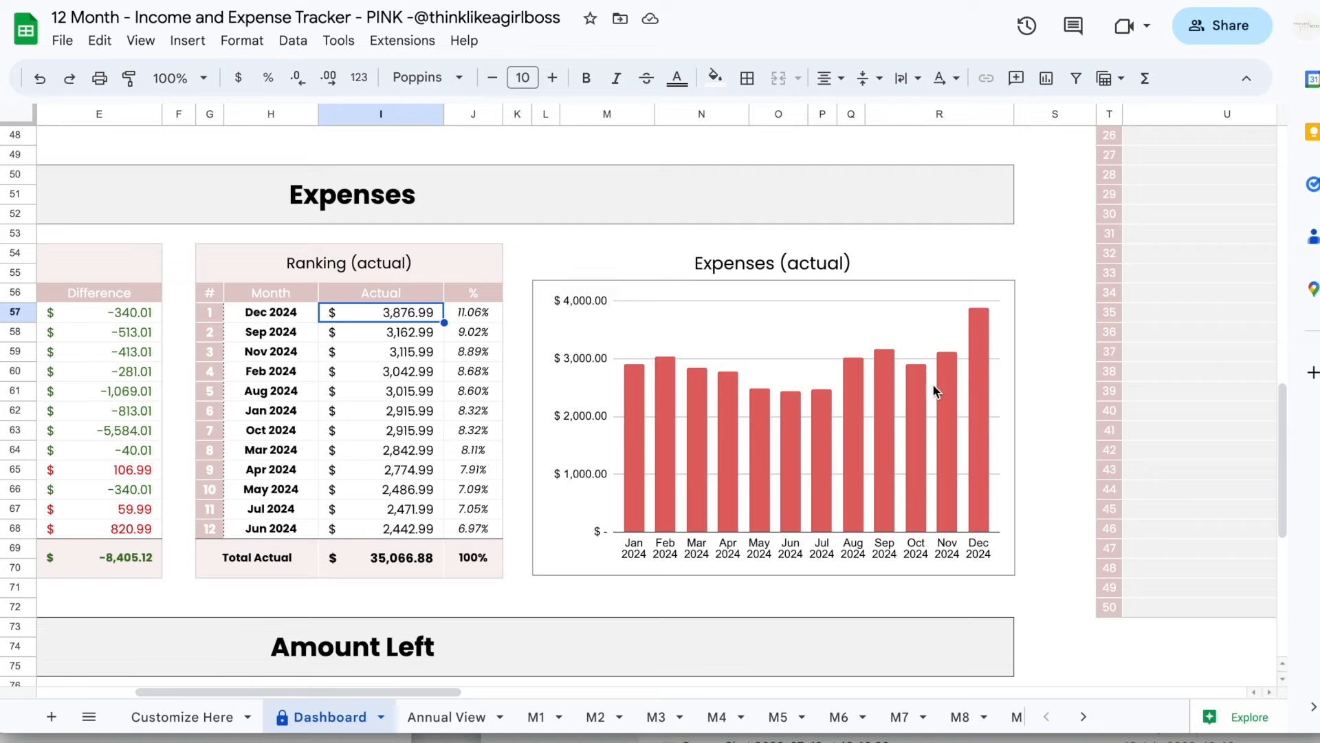
scroll(792, 512, "left", 4)
scroll(792, 512, "down", 7)
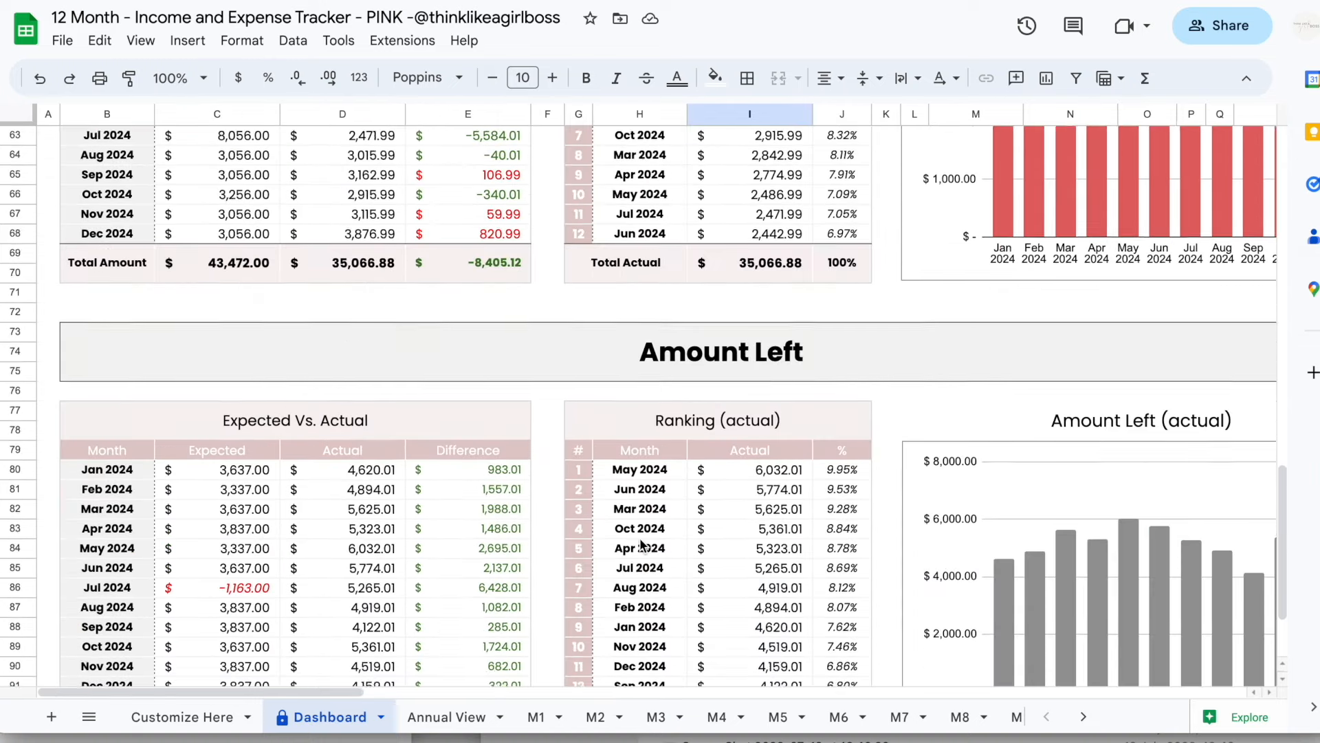
Compare the Dashboard's Income: Main Category list with the income categories in the Customize Here sheet.
scroll(649, 339, "up", 20)
scroll(651, 341, "left", 3)
scroll(649, 340, "right", 15)
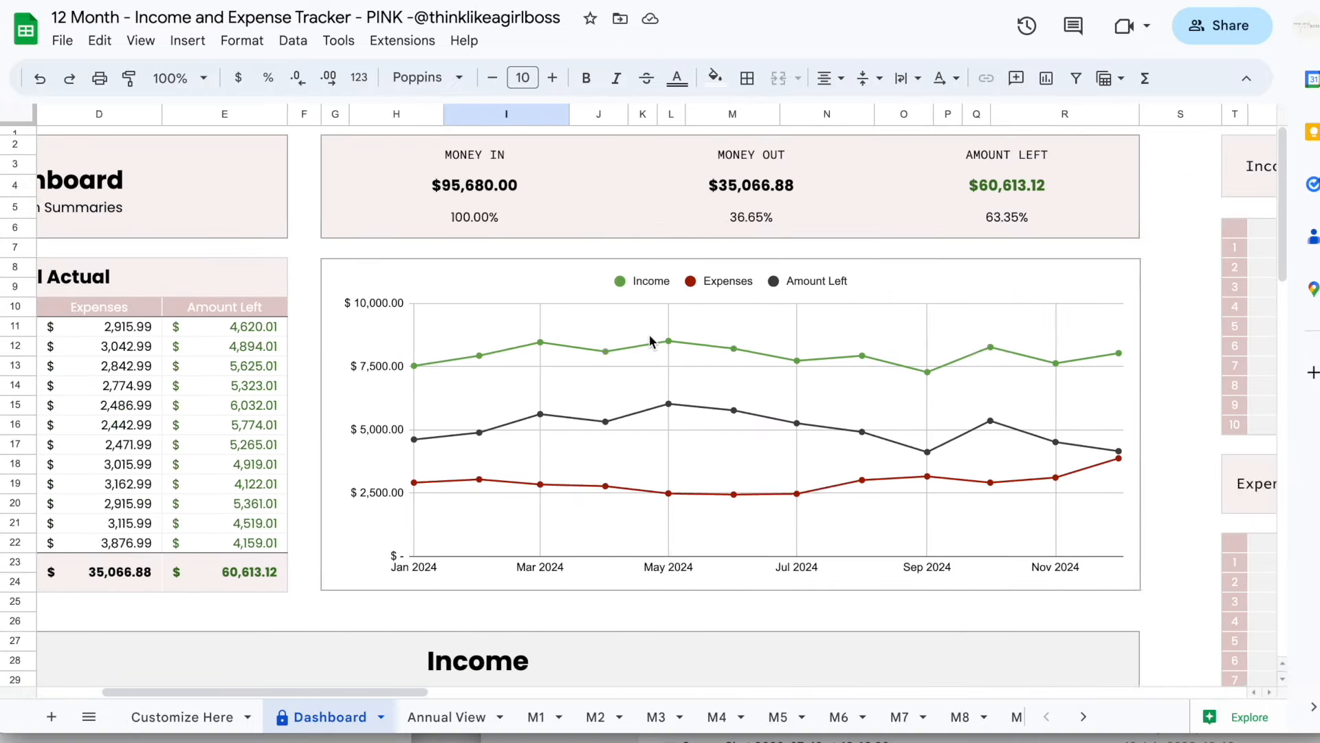
scroll(651, 341, "right", 20)
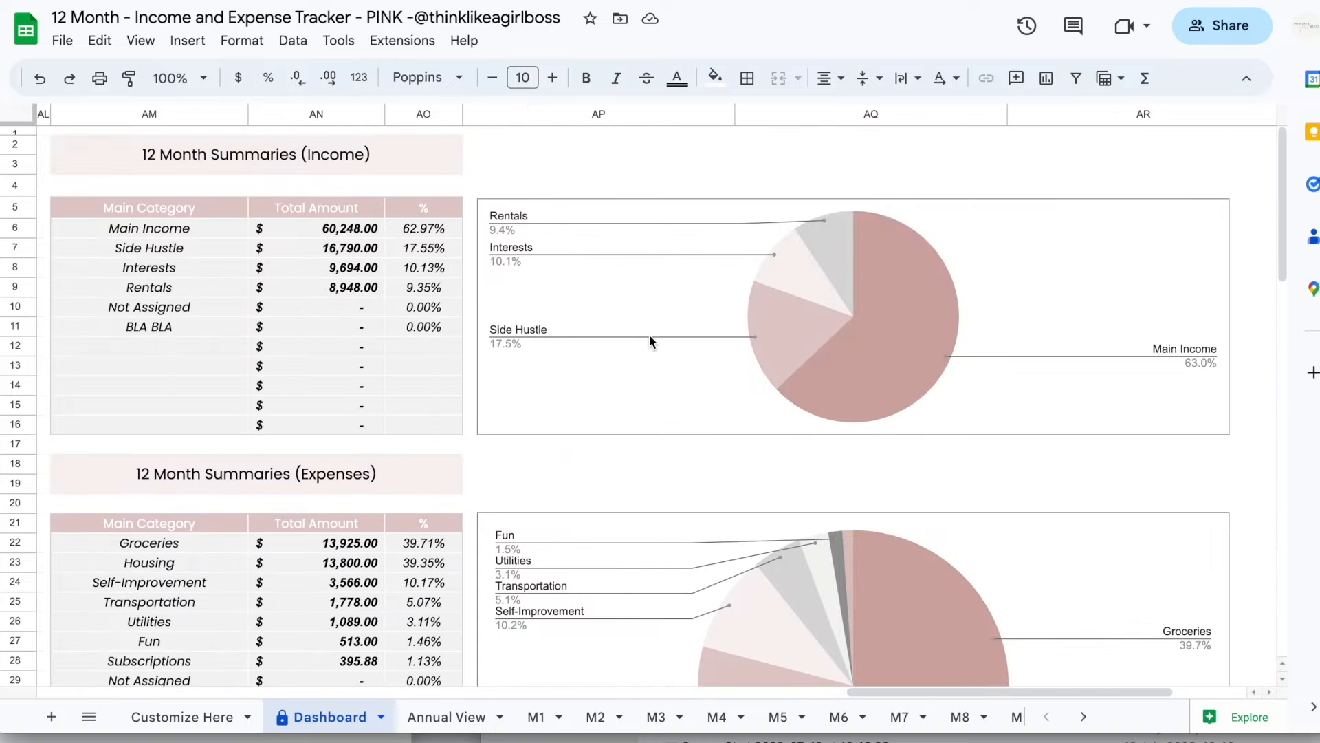
scroll(649, 335, "left", 20)
scroll(649, 335, "right", 5)
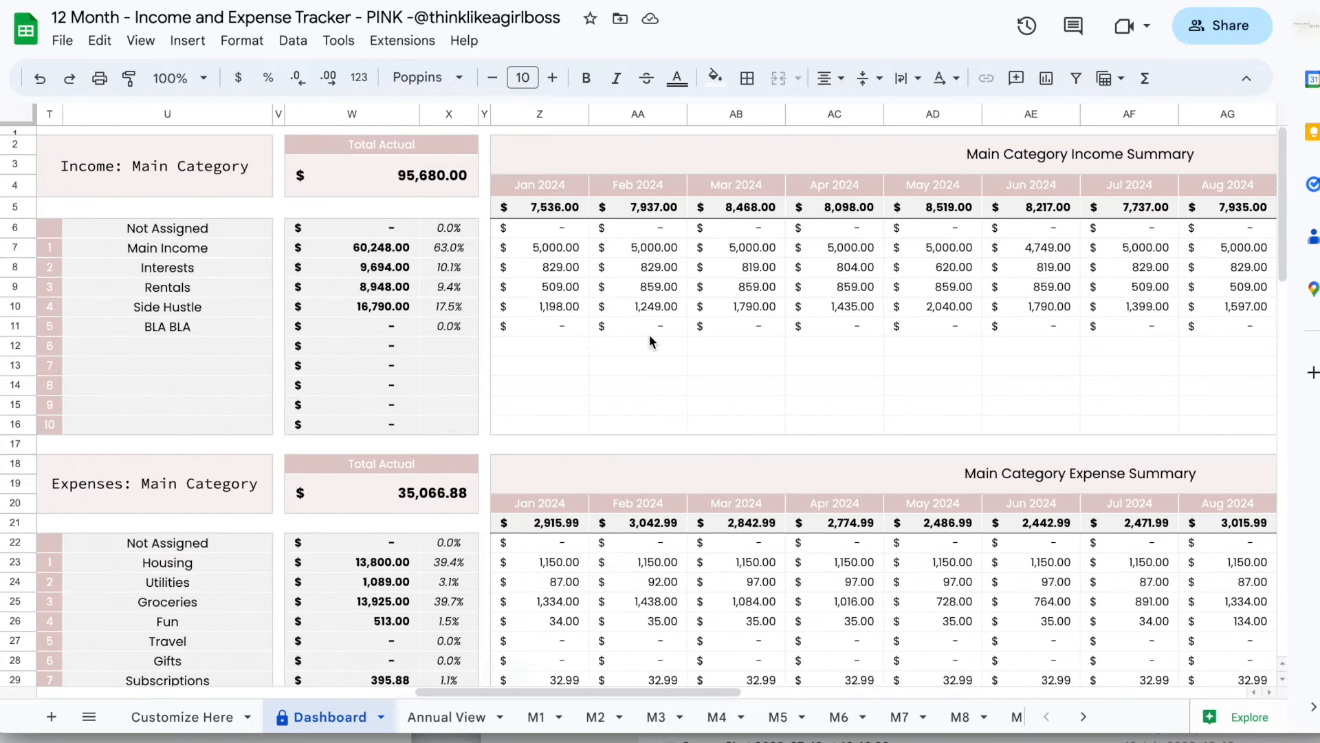
left_click(200, 346)
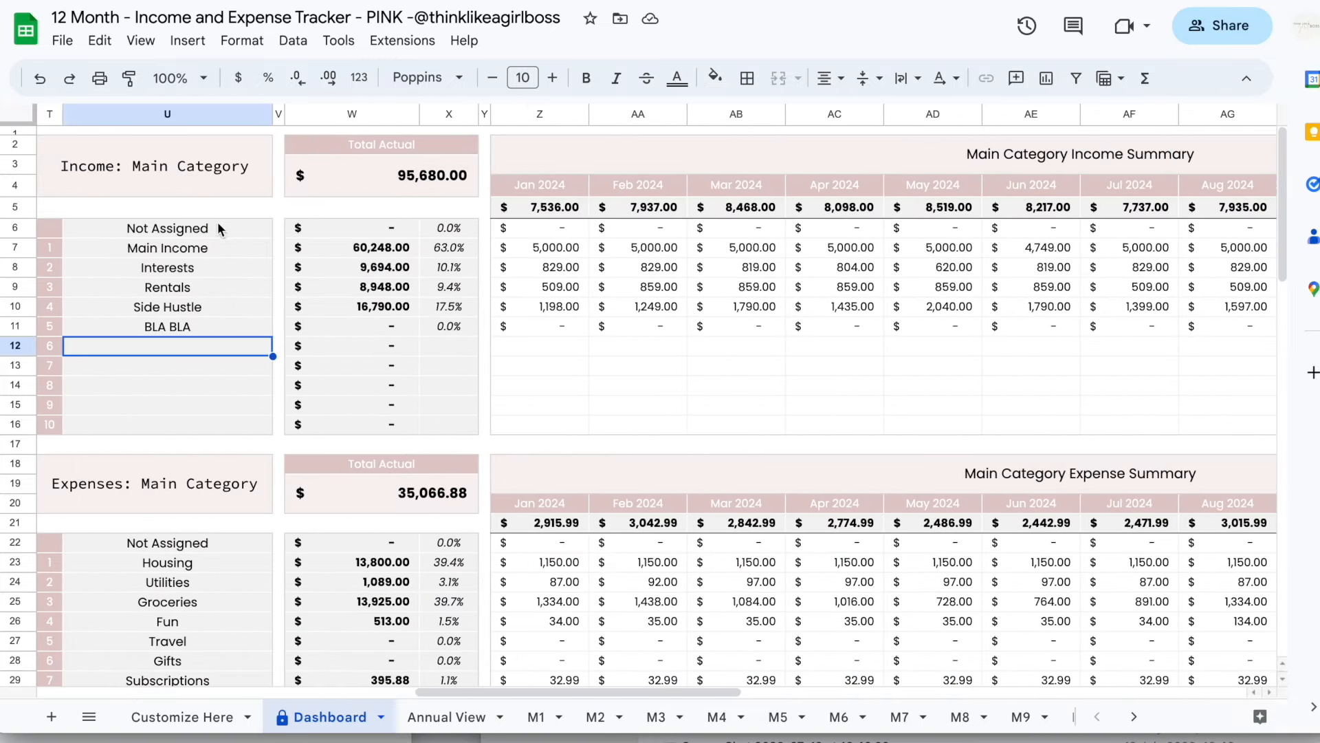
left_click_drag(200, 249, 191, 350)
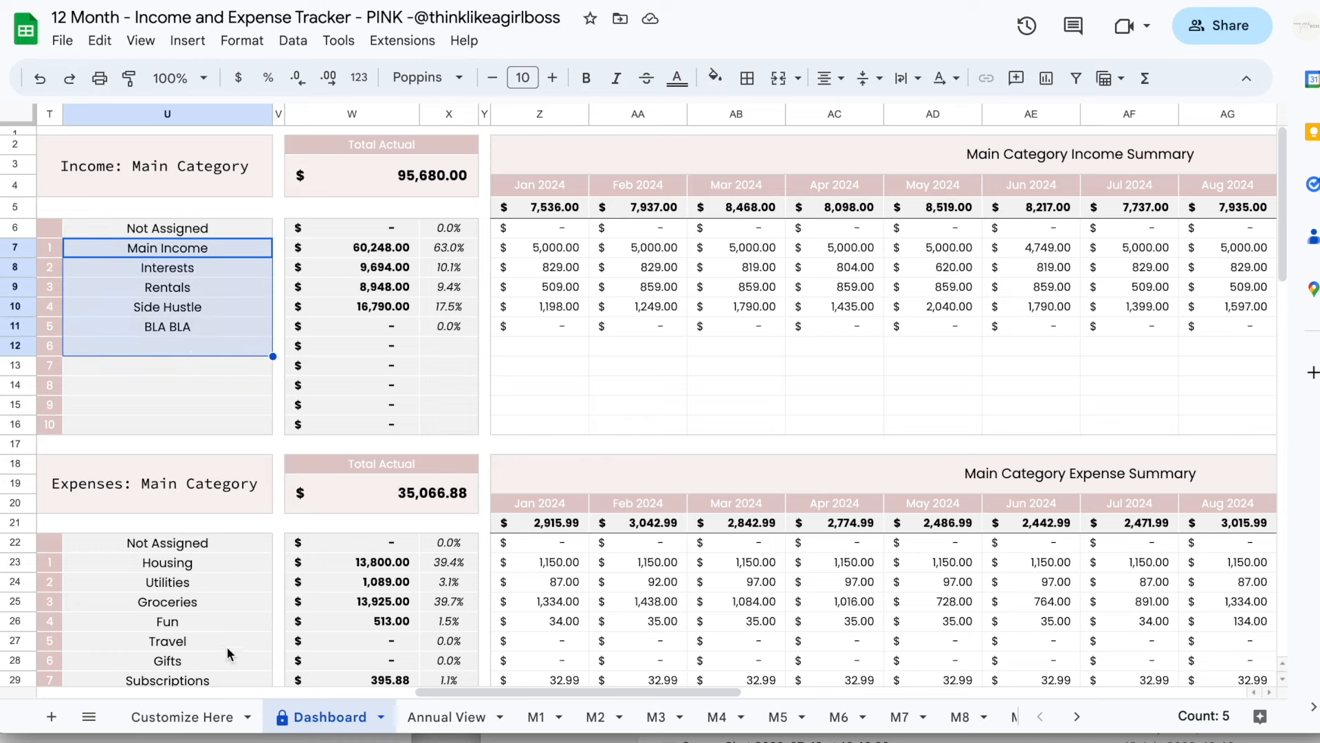
left_click(177, 716)
left_click_drag(516, 312, 516, 394)
left_click(322, 716)
left_click(378, 233)
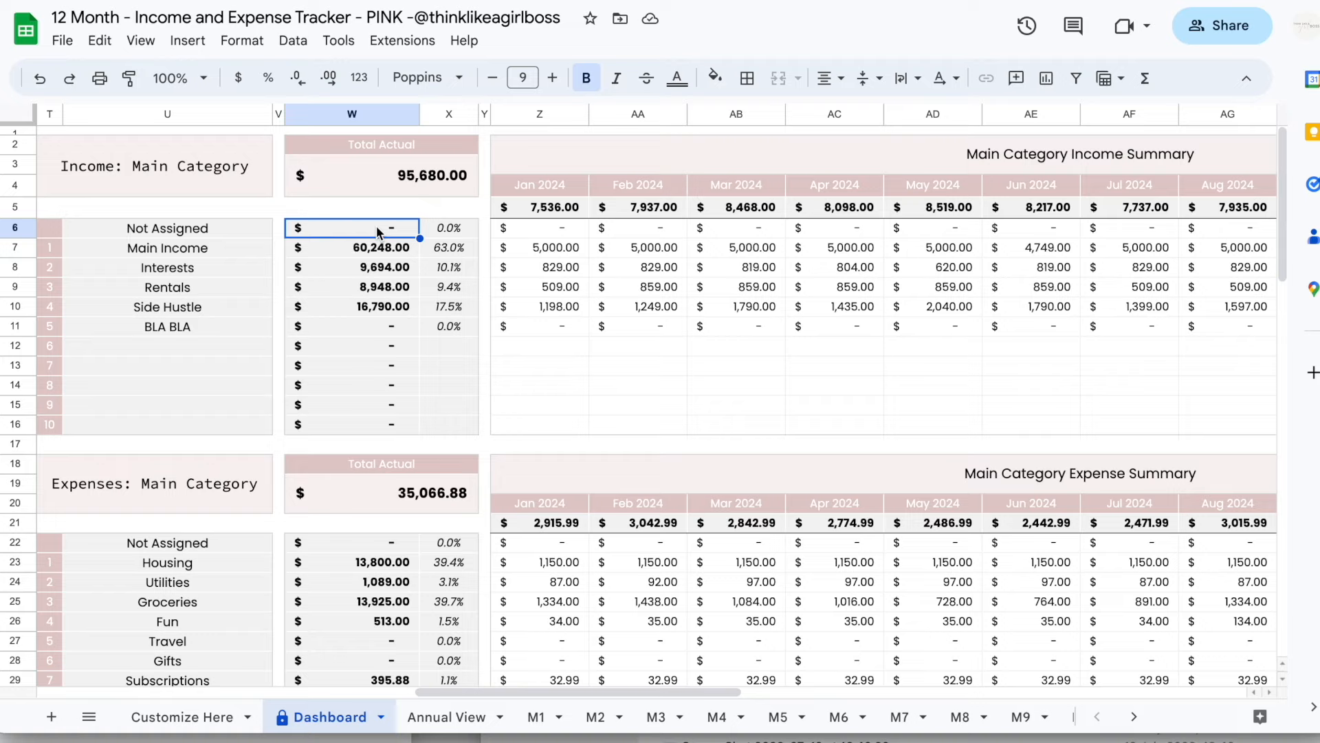
Check the amount and percentage per main income category and compare their Total Actual with the Money In amount.
left_click_drag(378, 232, 380, 354)
left_click_drag(443, 229, 446, 349)
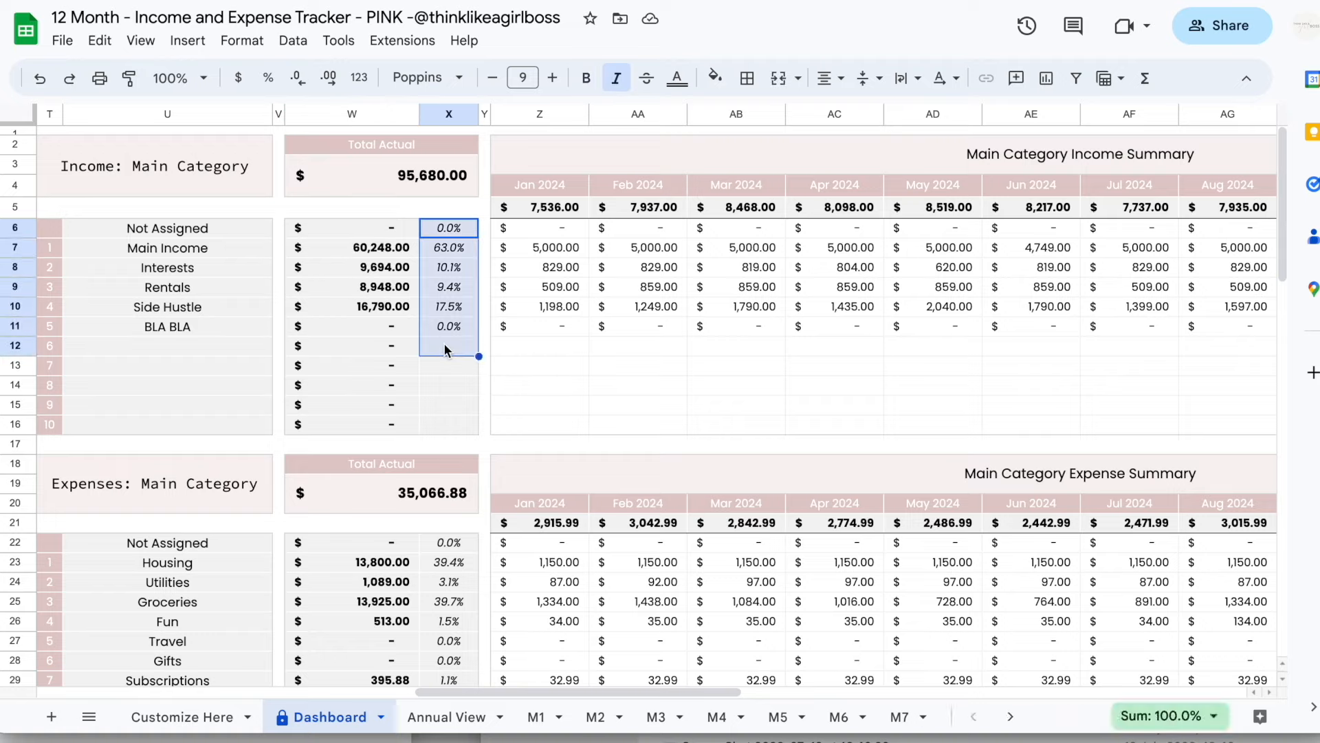
left_click(346, 188)
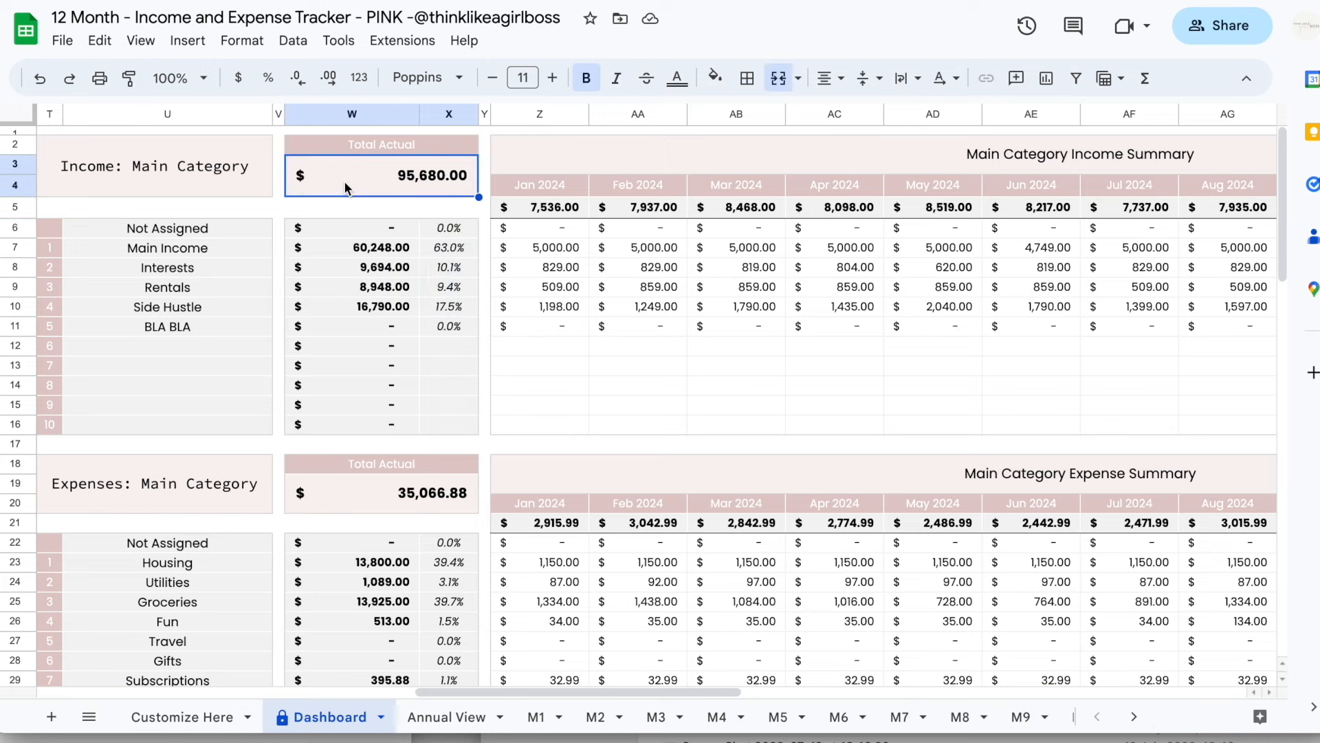
scroll(346, 189, "left", 15)
left_click(303, 192)
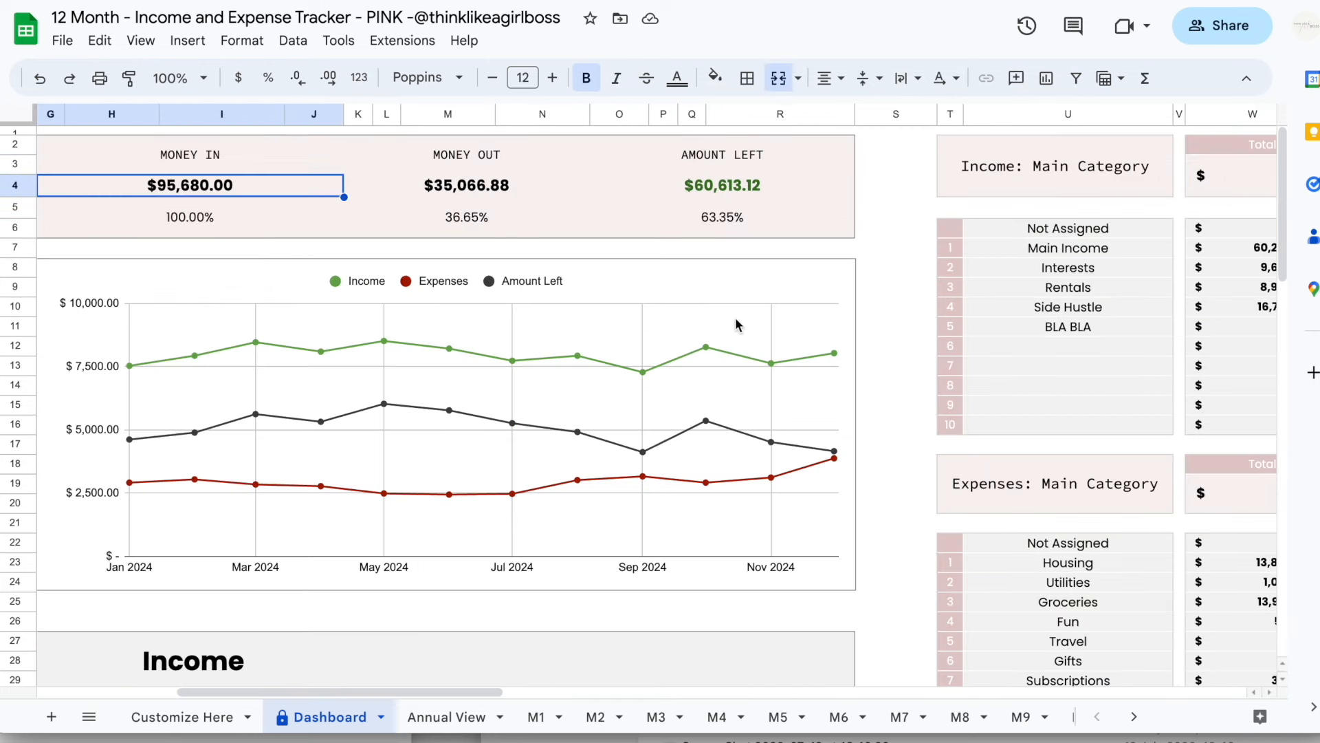
Review the monthly amounts from January to December 2024 in the Main Category Income Summary.
scroll(736, 324, "right", 10)
scroll(736, 324, "right", 3)
left_click_drag(527, 130, 731, 428)
scroll(732, 427, "right", 5)
left_click_drag(415, 156, 447, 422)
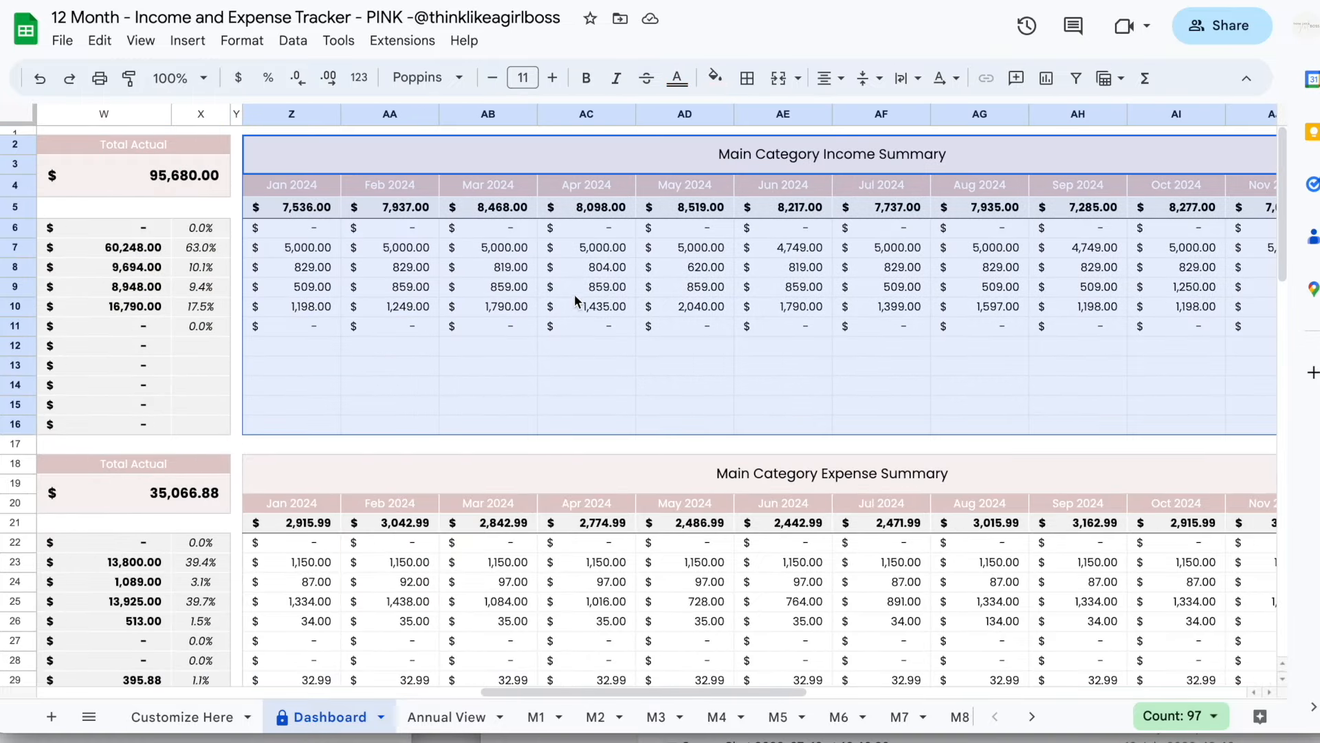
scroll(1022, 332, "right", 10)
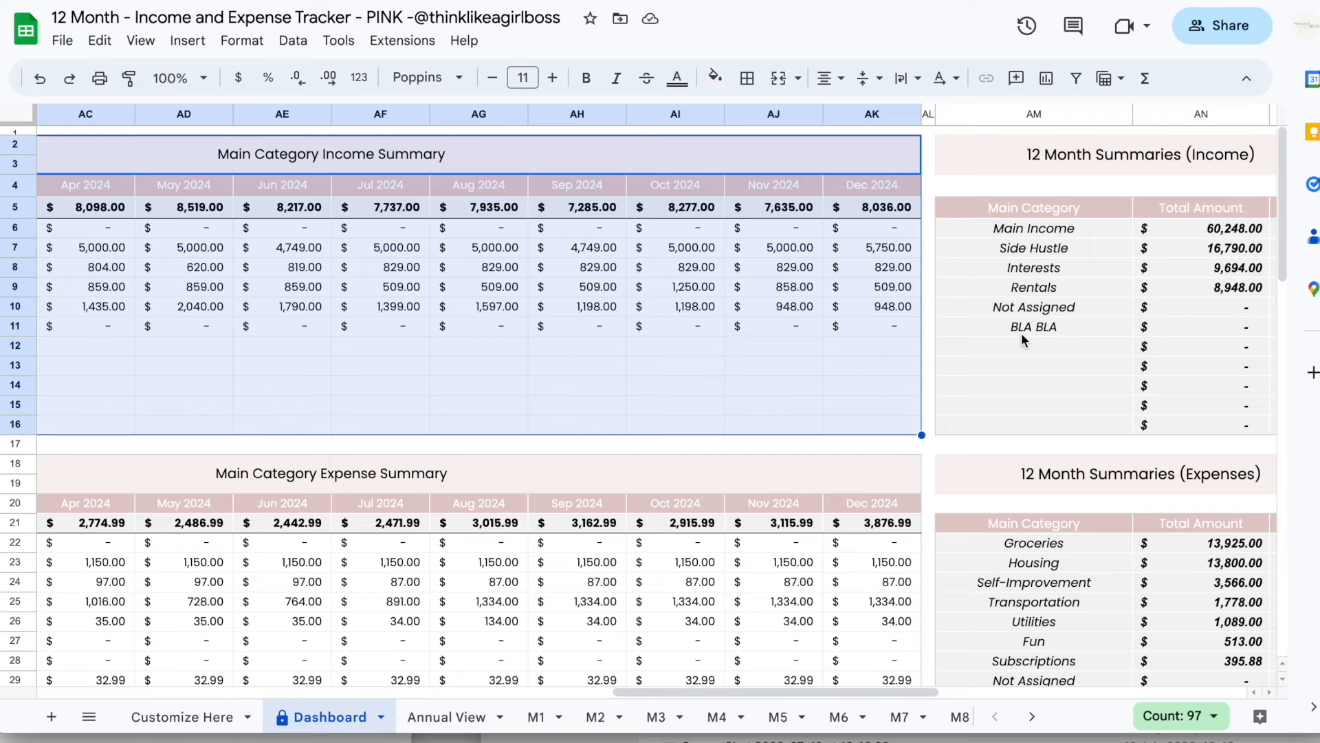
scroll(1021, 333, "left", 6)
Examine the 12 Month Summaries (Income) table and its pie chart of main income categories.
scroll(1021, 333, "right", 5)
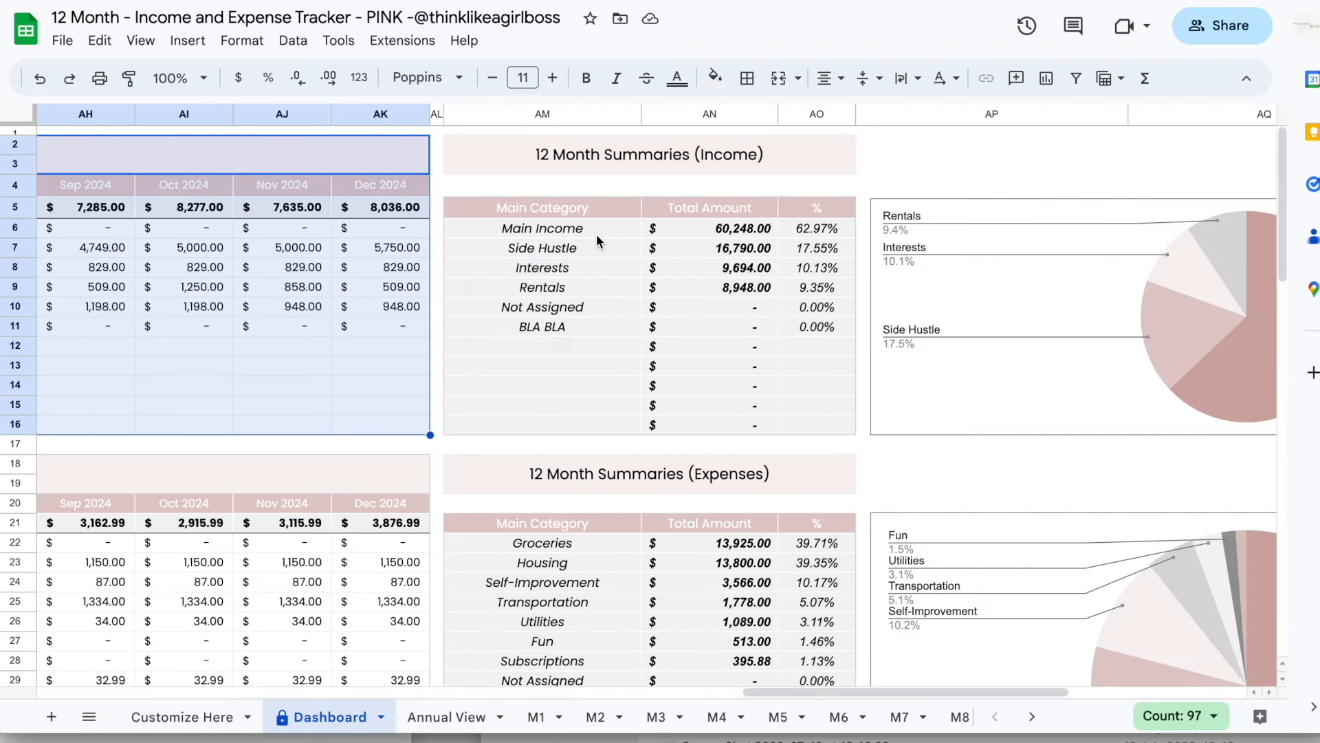
left_click(625, 367)
scroll(626, 374, "right", 4)
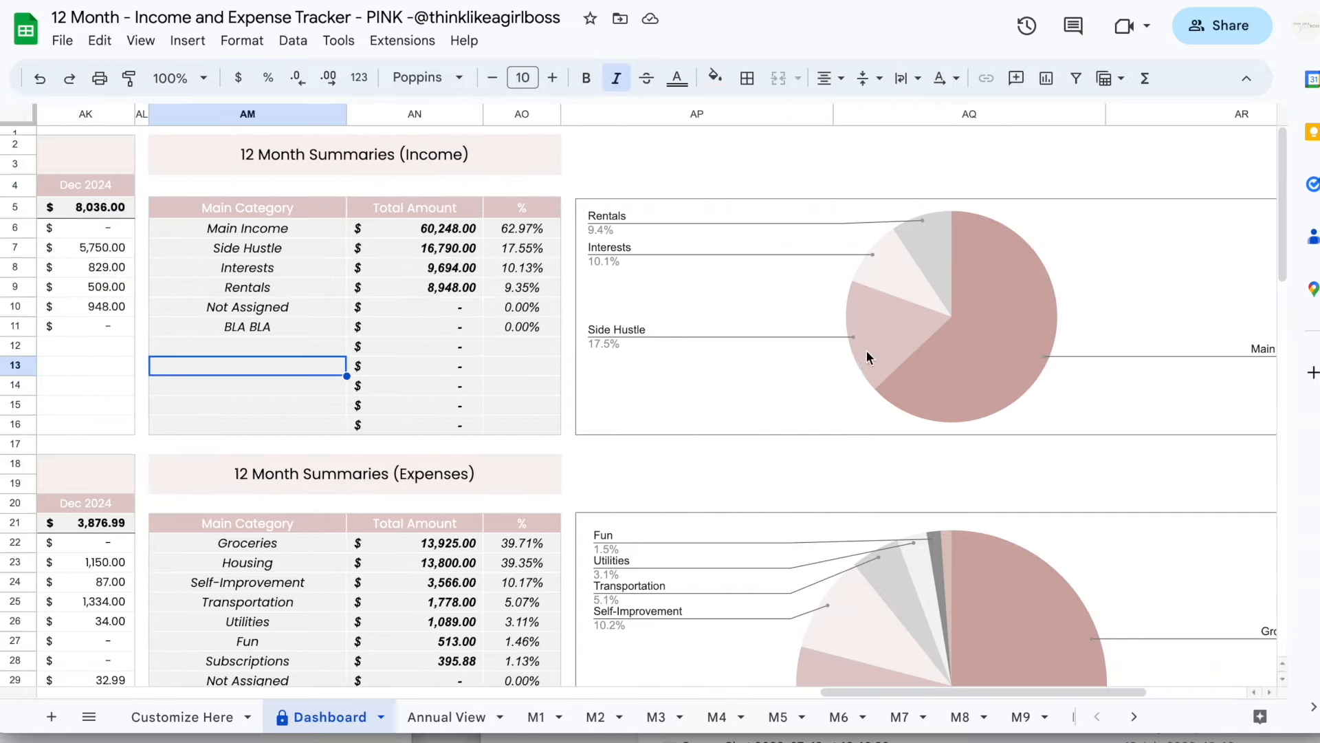
scroll(398, 362, "left", 3)
left_click(621, 232)
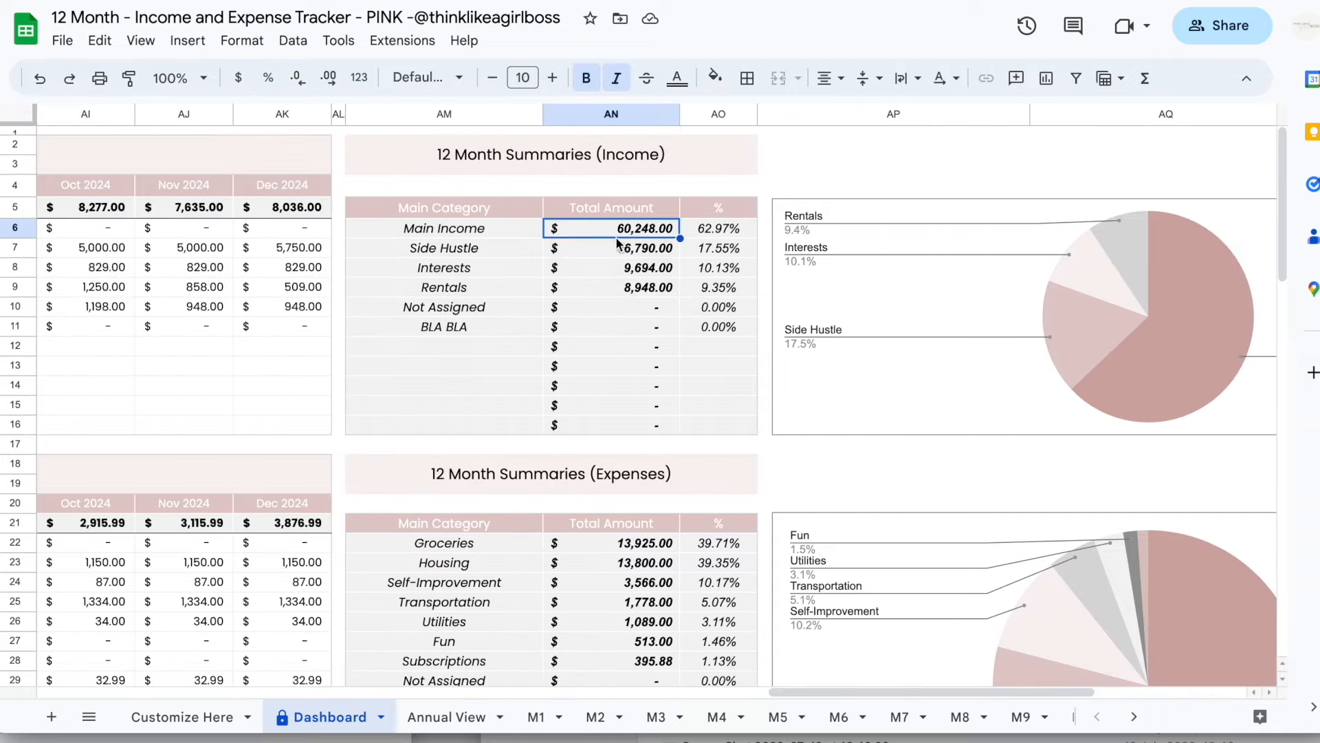
scroll(837, 477, "left", 5)
scroll(836, 477, "right", 5)
Check the Groceries total in 12 Month Summaries (Expenses) against the Groceries subcategories listed in the Annual View sheet.
scroll(836, 477, "down", 3)
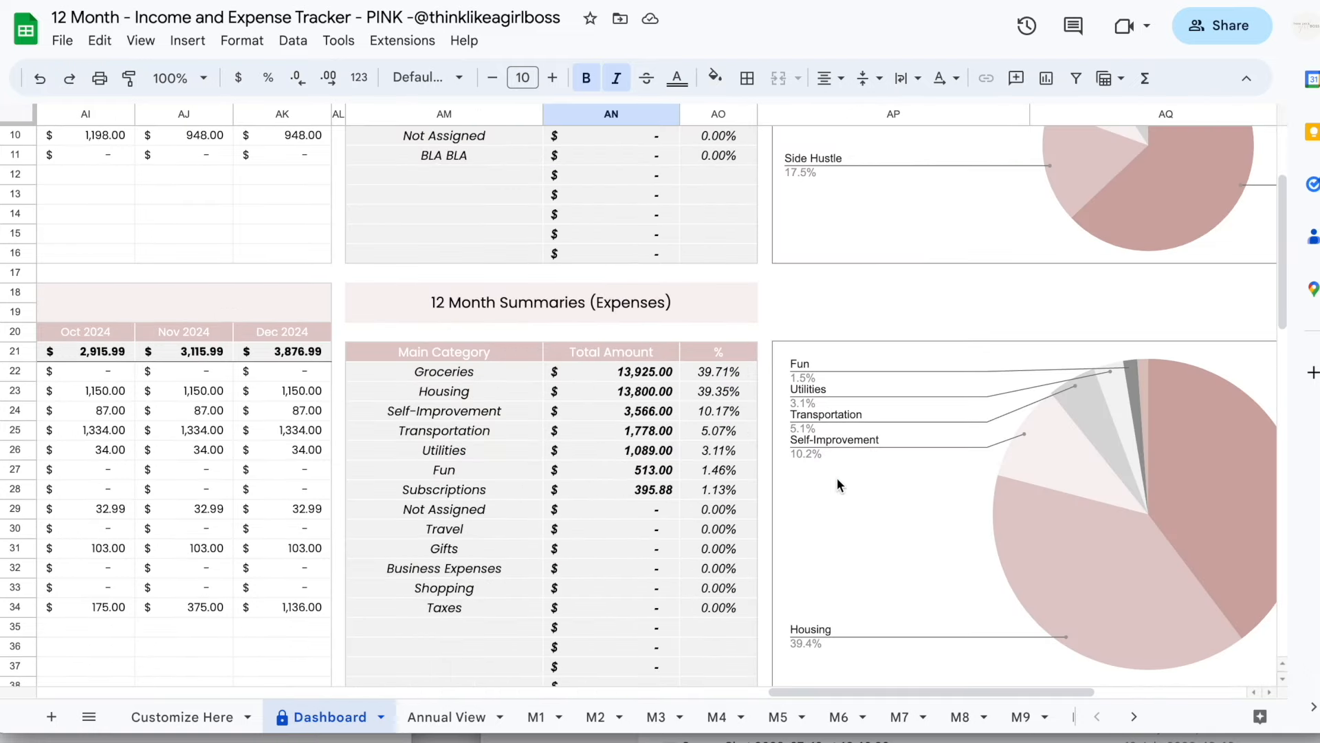
scroll(836, 484, "down", 1)
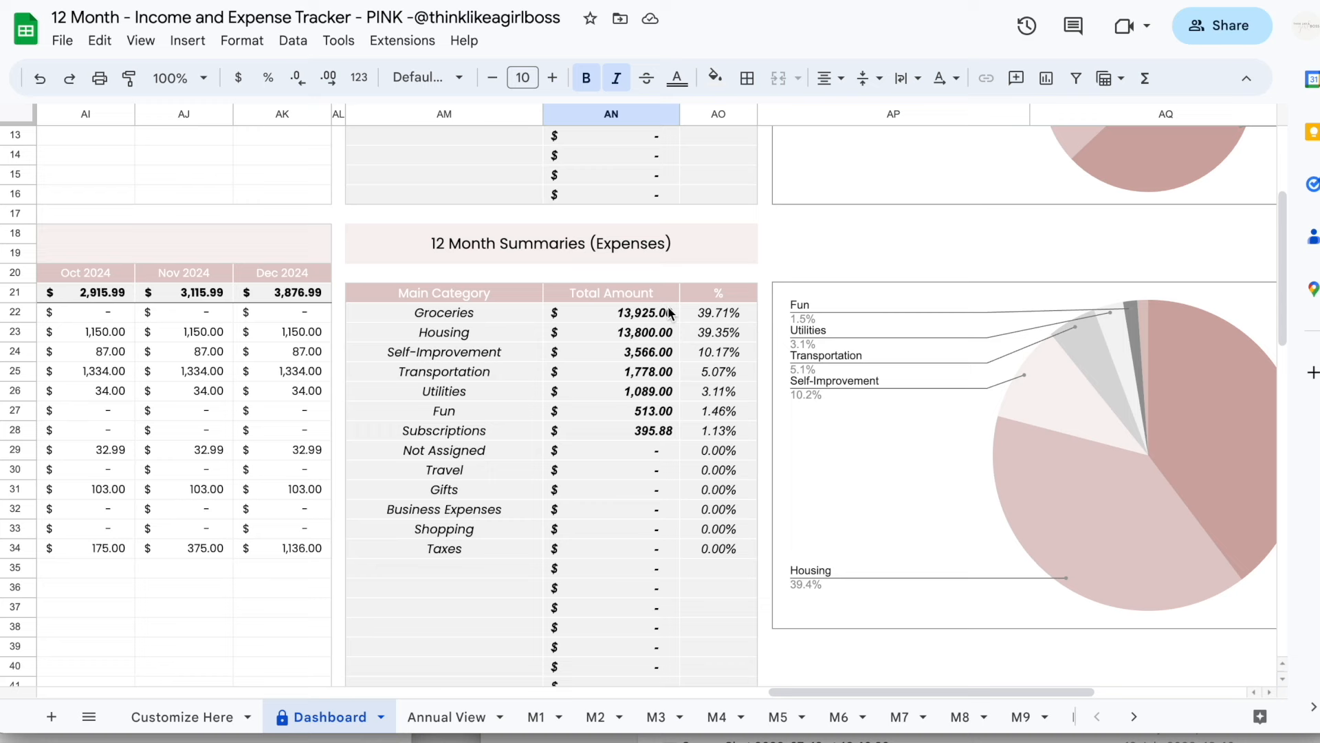
left_click(516, 315)
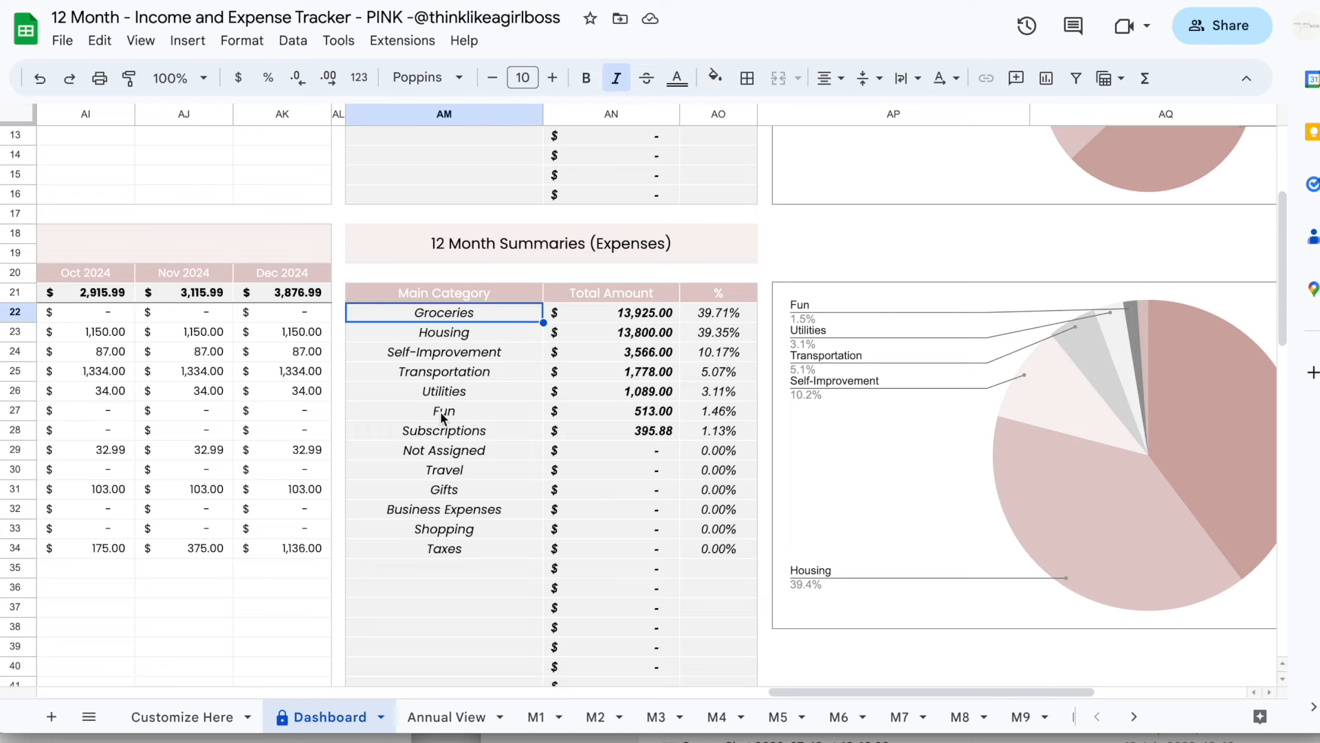
left_click(440, 716)
scroll(288, 450, "down", 6)
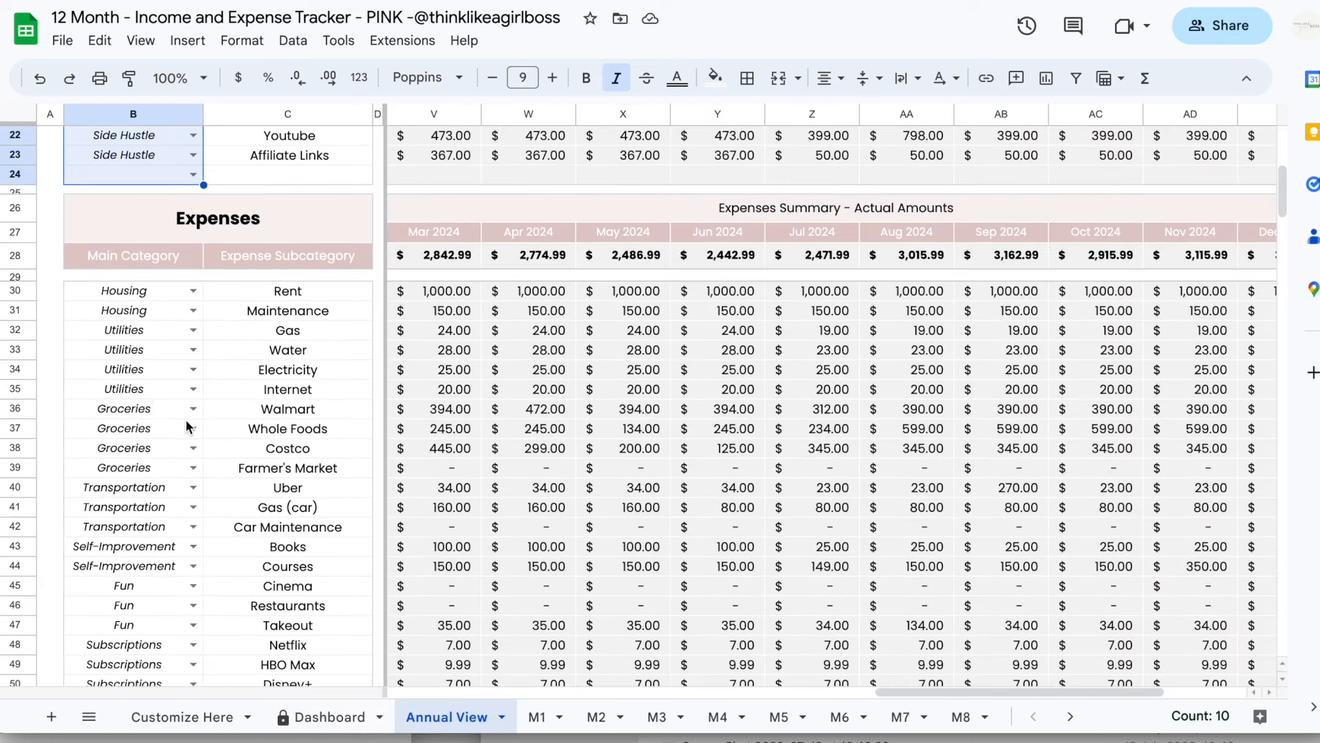
left_click_drag(248, 410, 159, 473)
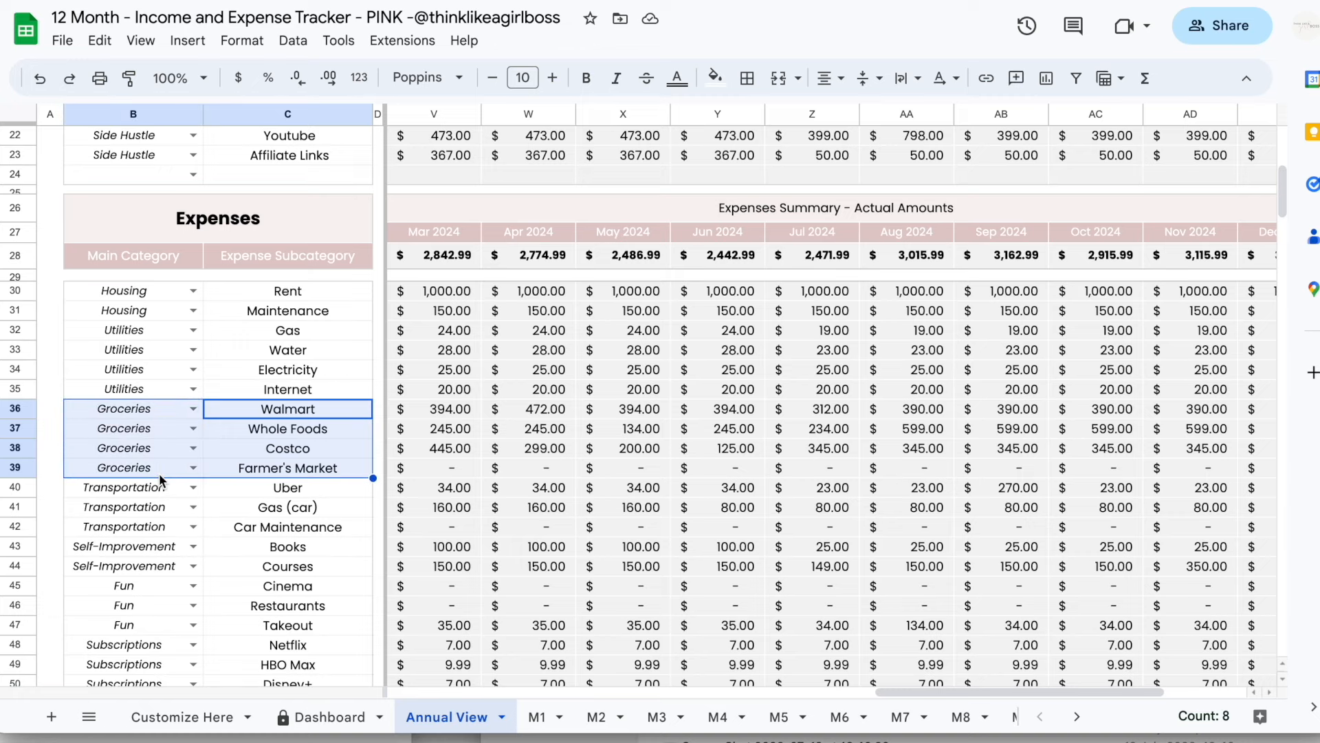
left_click(614, 298)
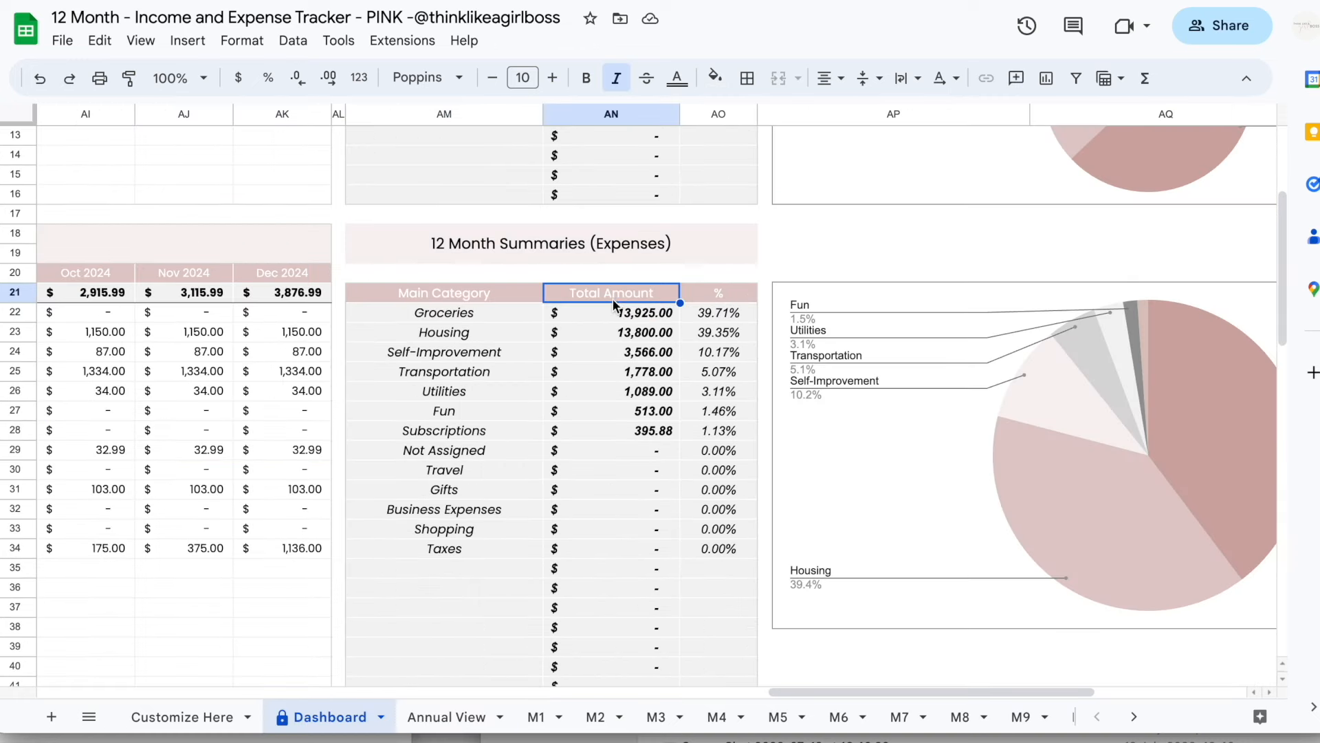
left_click(620, 313)
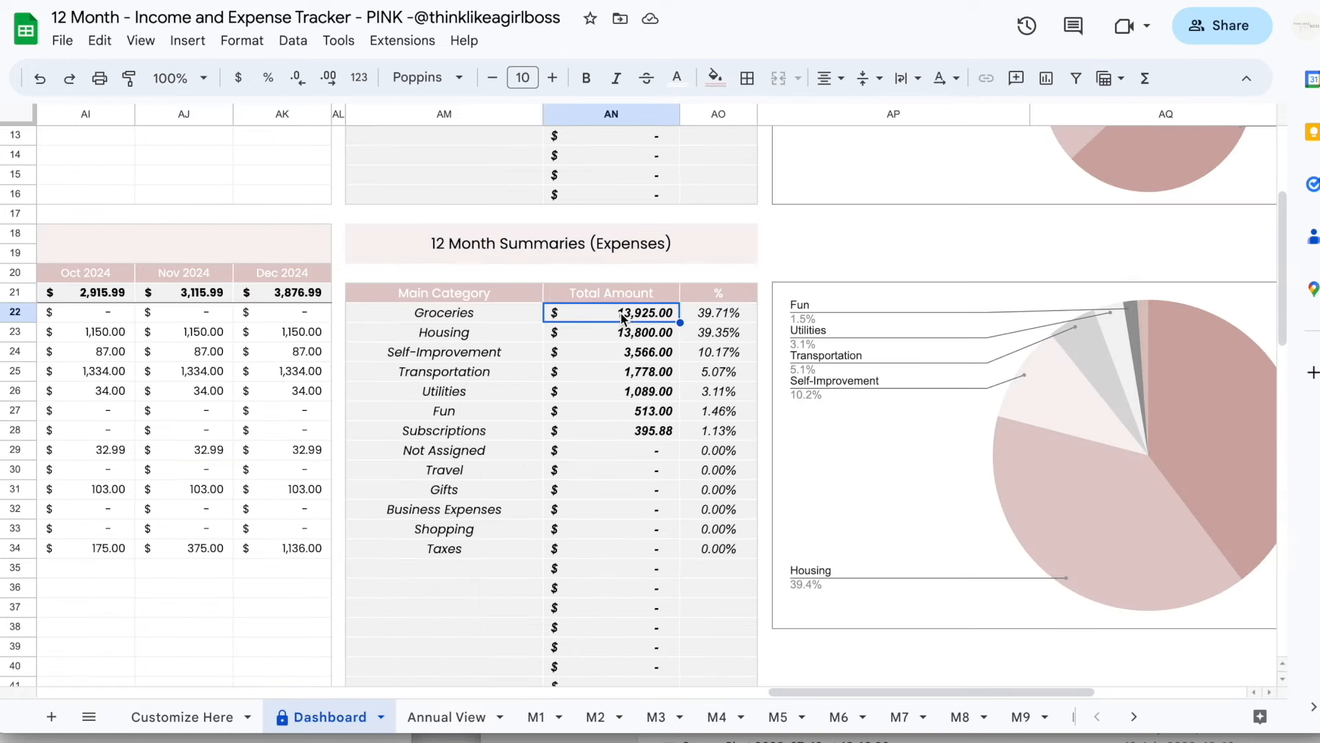
Review the Dashboard's totals, line chart and main category summaries for March 2025 to February 2026.
scroll(947, 321, "right", 4)
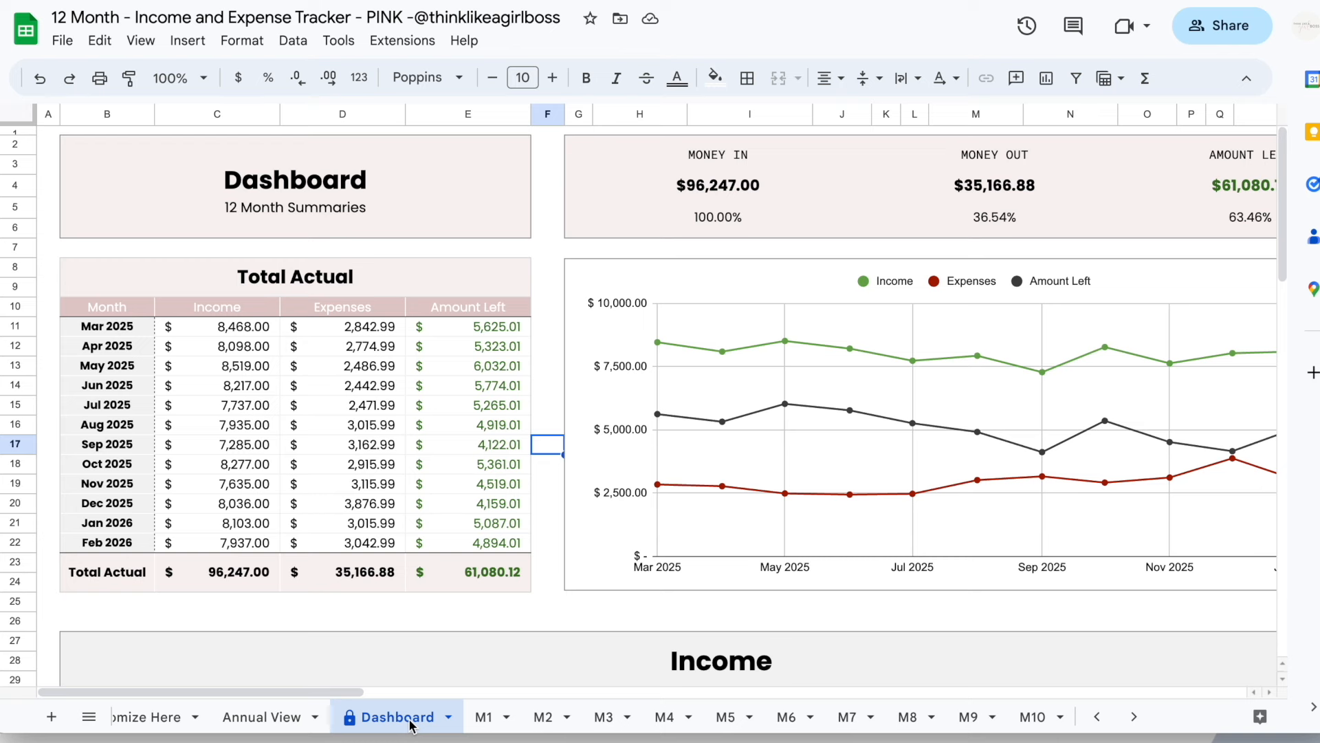
scroll(410, 717, "right", 2)
scroll(643, 542, "right", 10)
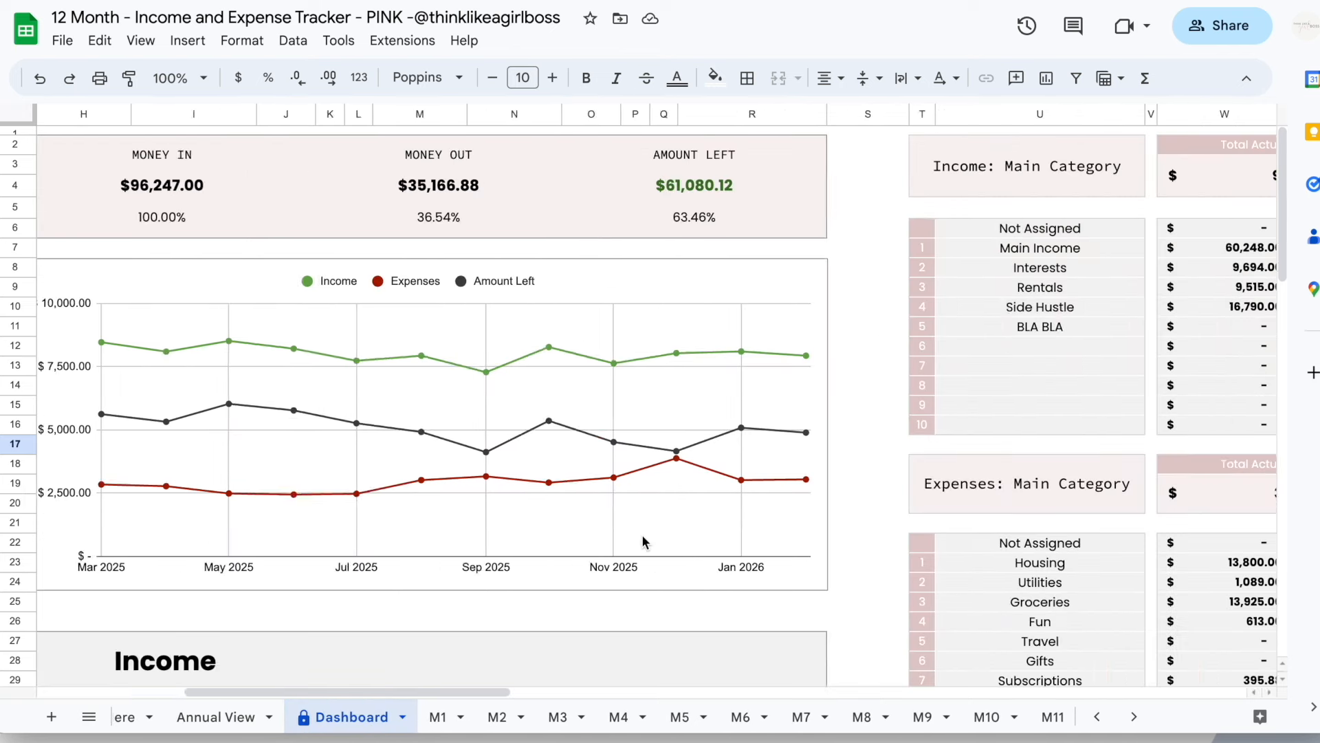
scroll(643, 542, "right", 10)
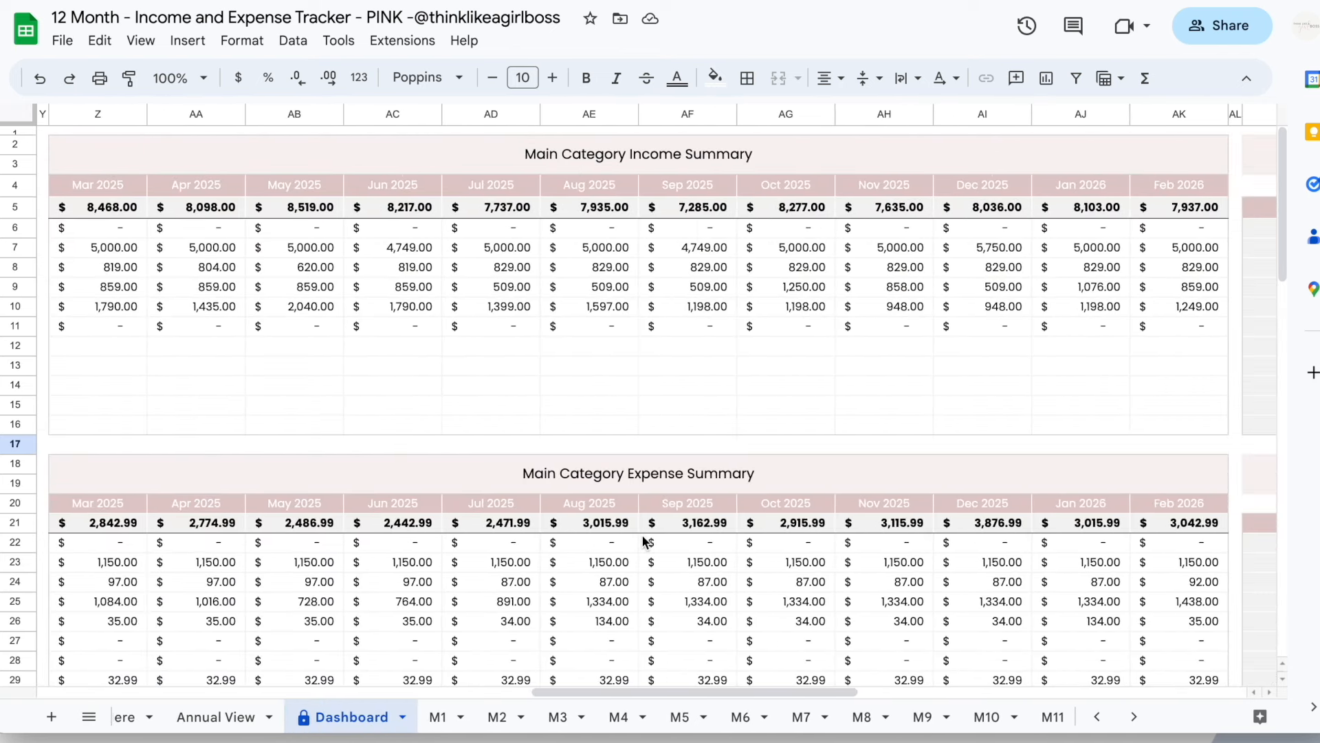
left_click(841, 398)
scroll(843, 392, "left", 20)
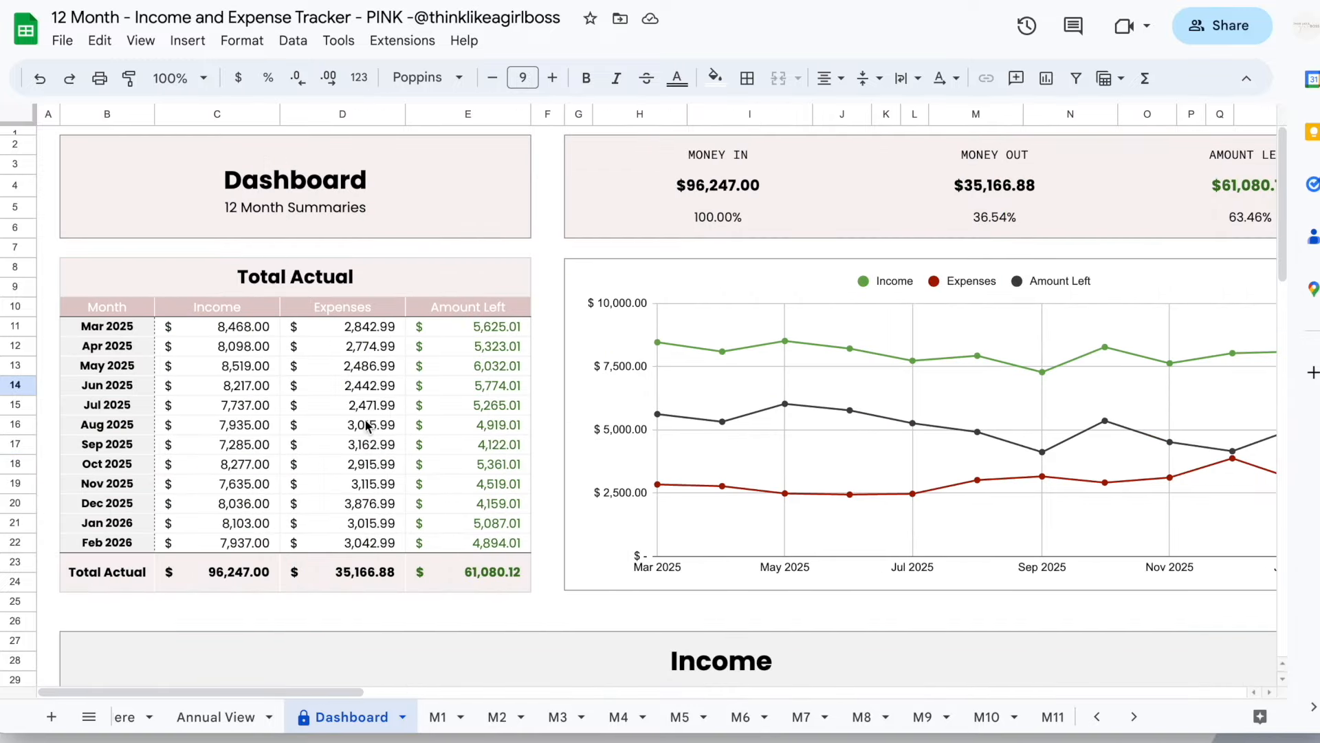
Try to edit the Jul 2025 difference in the Dashboard's Income Expected Vs. Actual table, then cancel the edit.
left_click(360, 425)
scroll(360, 424, "down", 8)
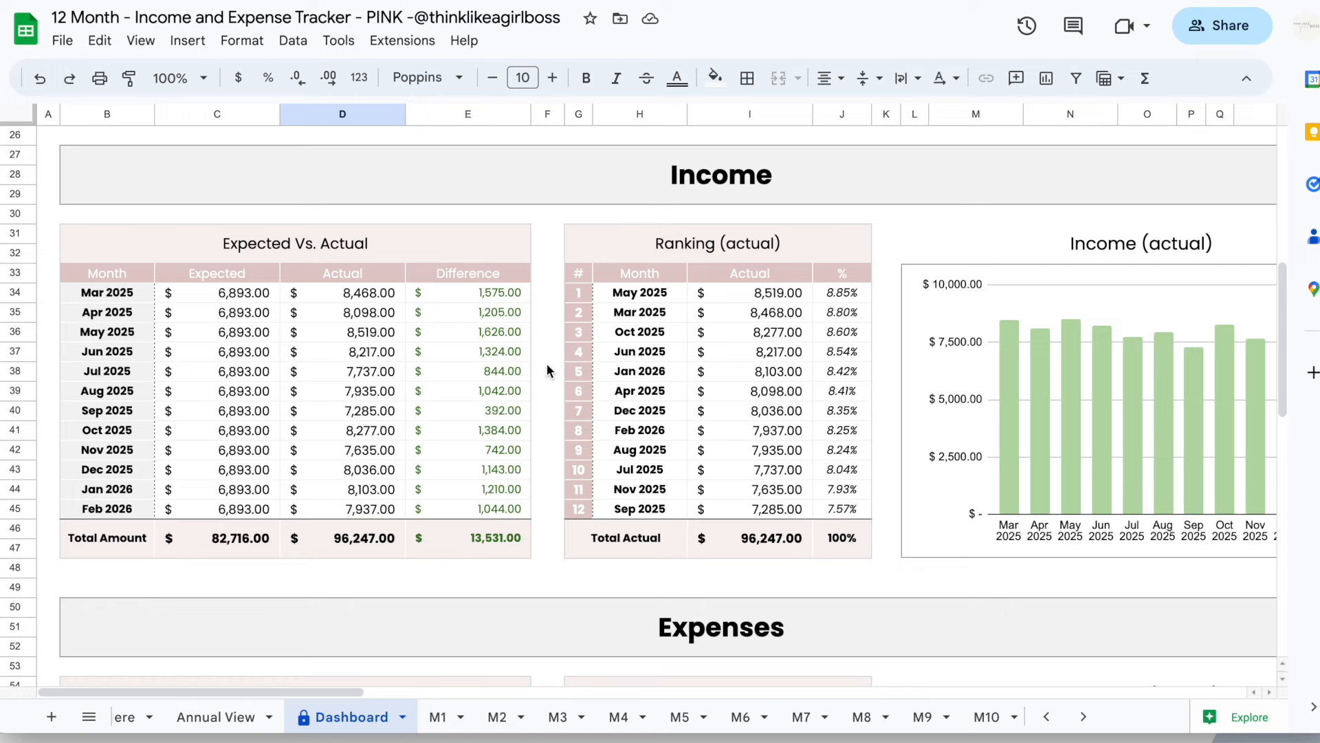
double_click(471, 375)
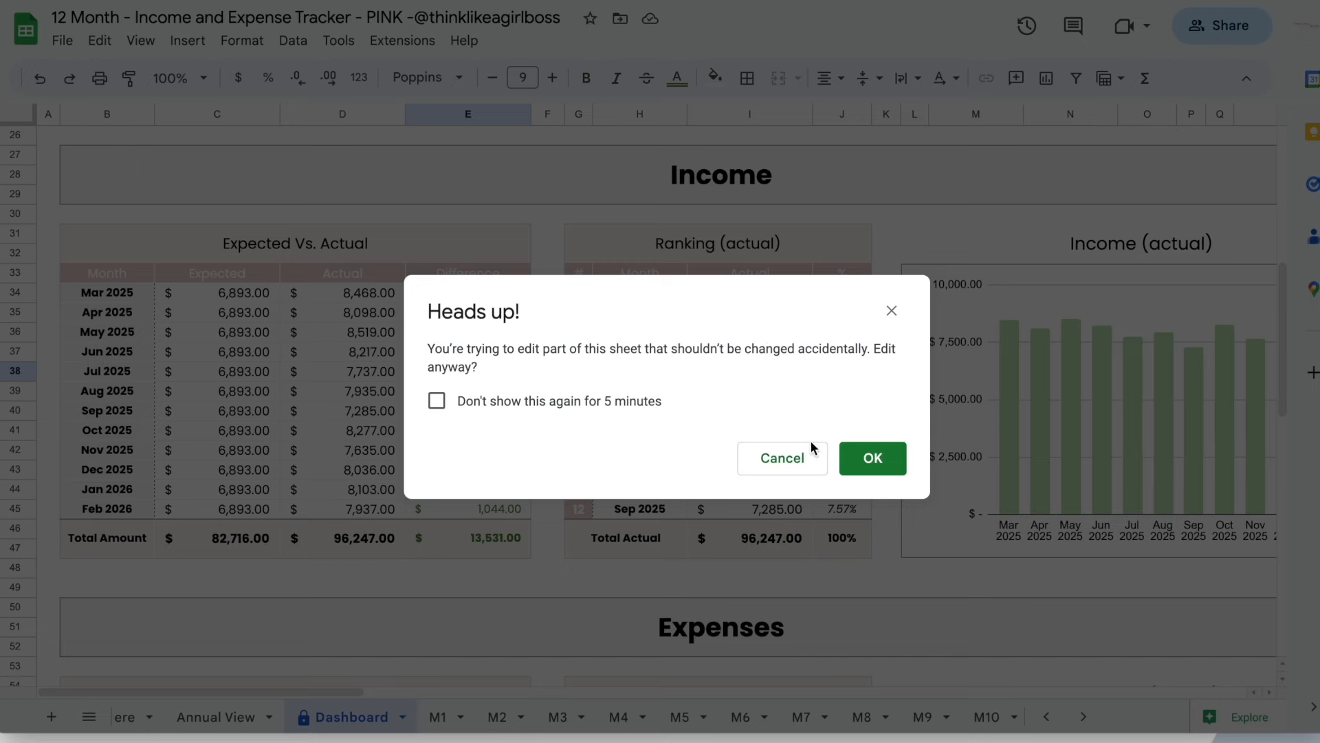
left_click(811, 449)
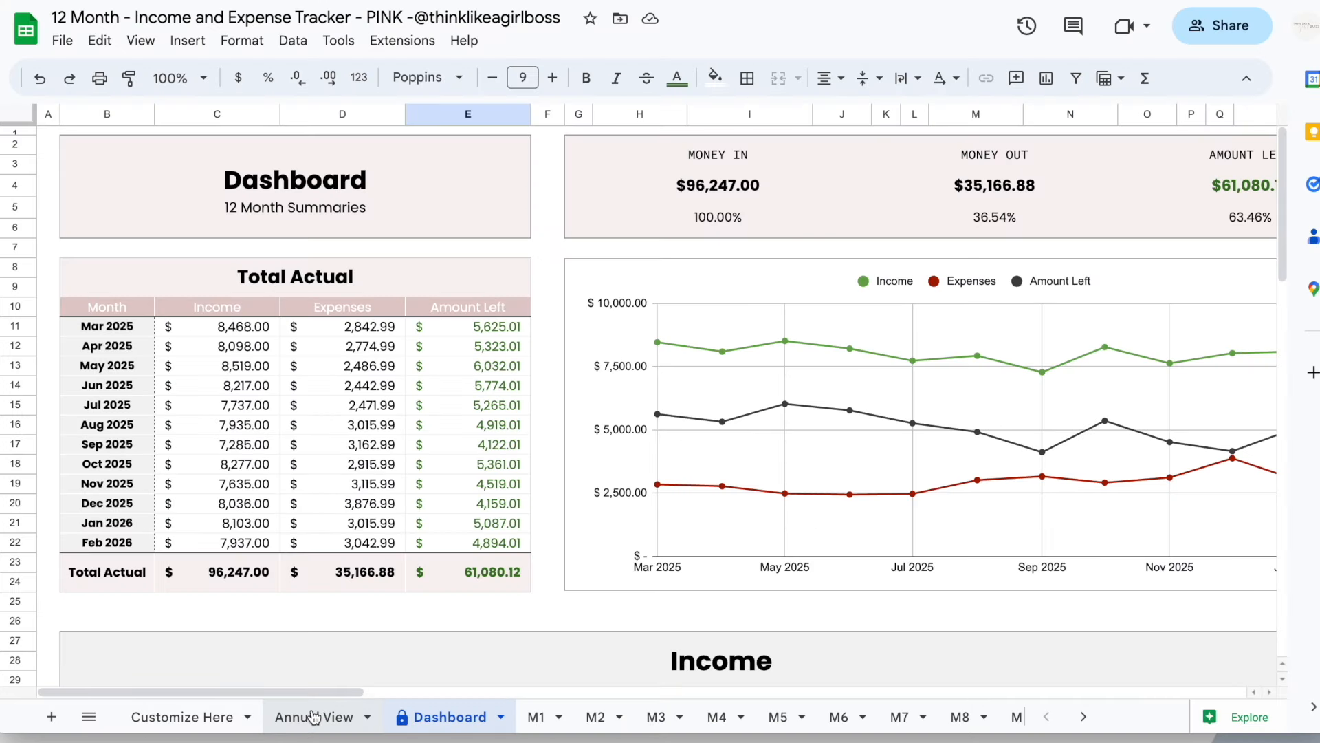
Review the expected income and expense budget input sections in the Annual View sheet.
left_click(314, 717)
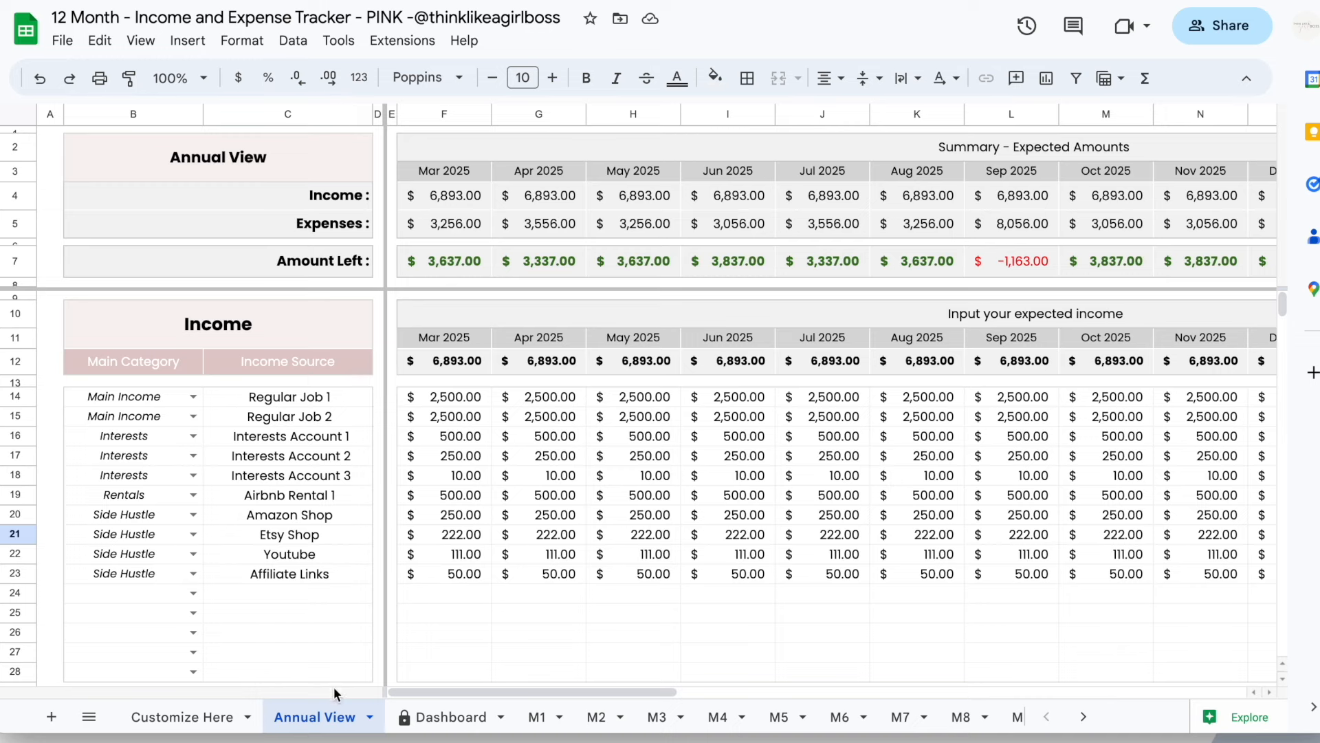
left_click(206, 718)
left_click(267, 717)
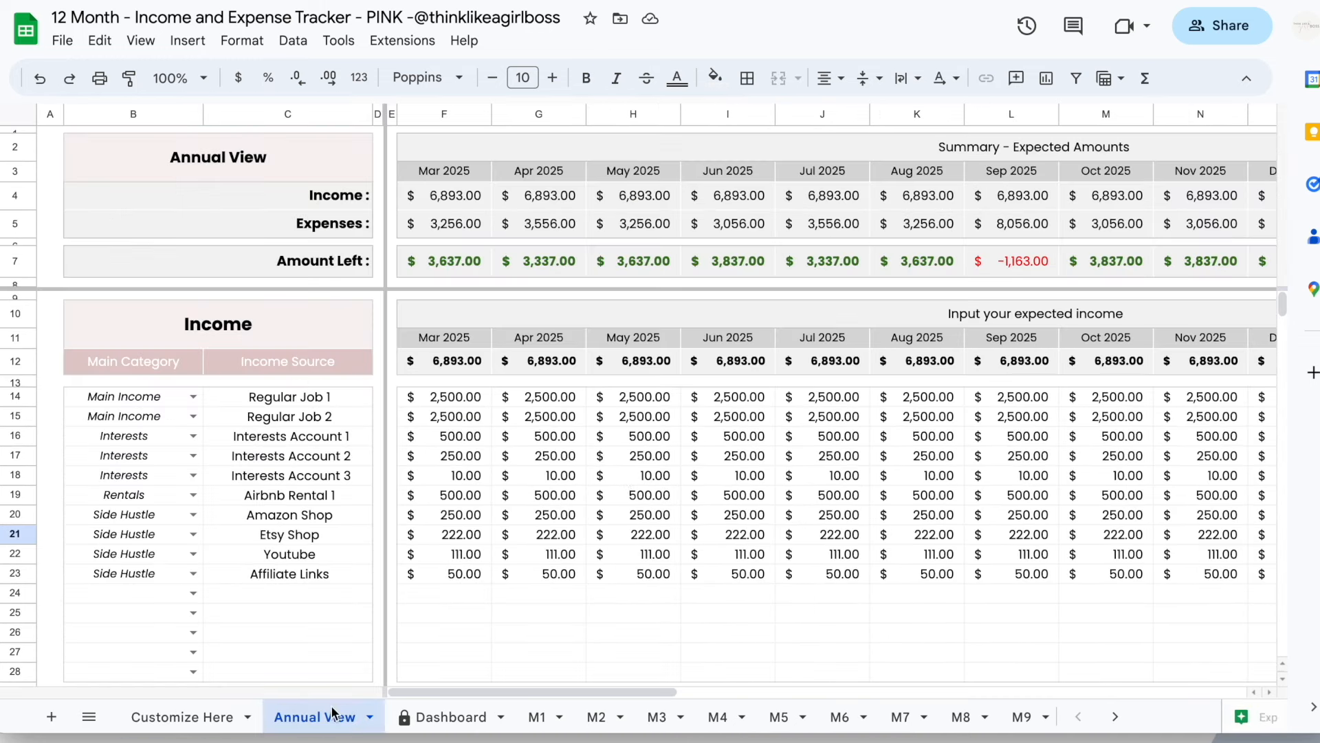
left_click(626, 475)
scroll(626, 476, "down", 2)
scroll(624, 472, "down", 5)
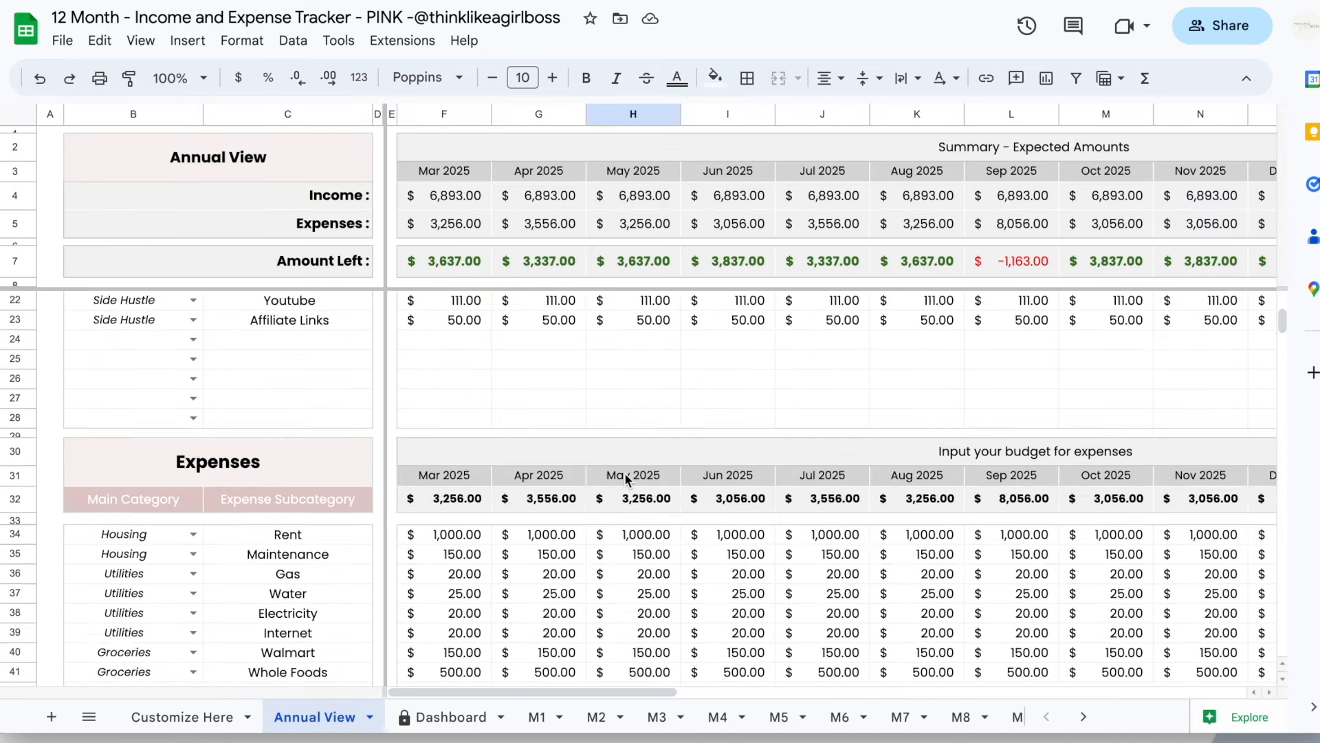
left_click(582, 503)
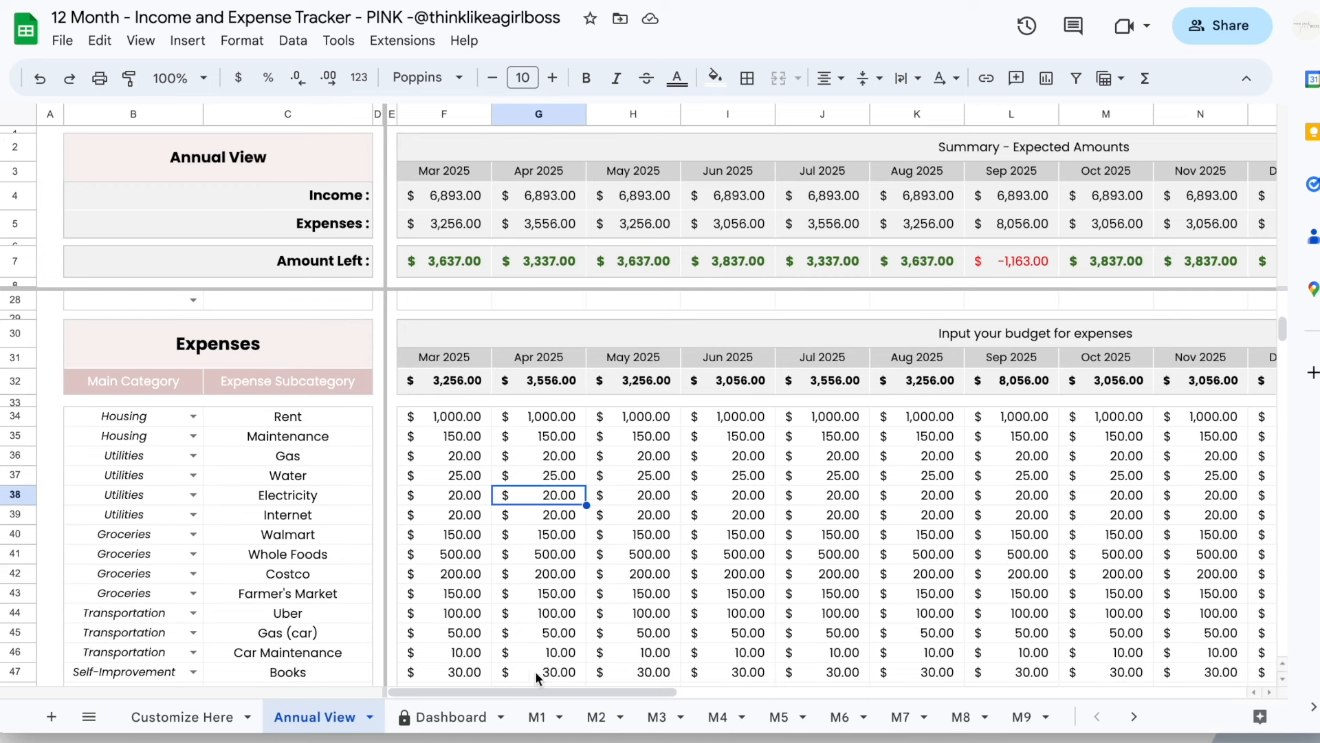
Examine the Income Transactions and Expense Transactions tables for March 2025 in the M1 sheet.
left_click(539, 715)
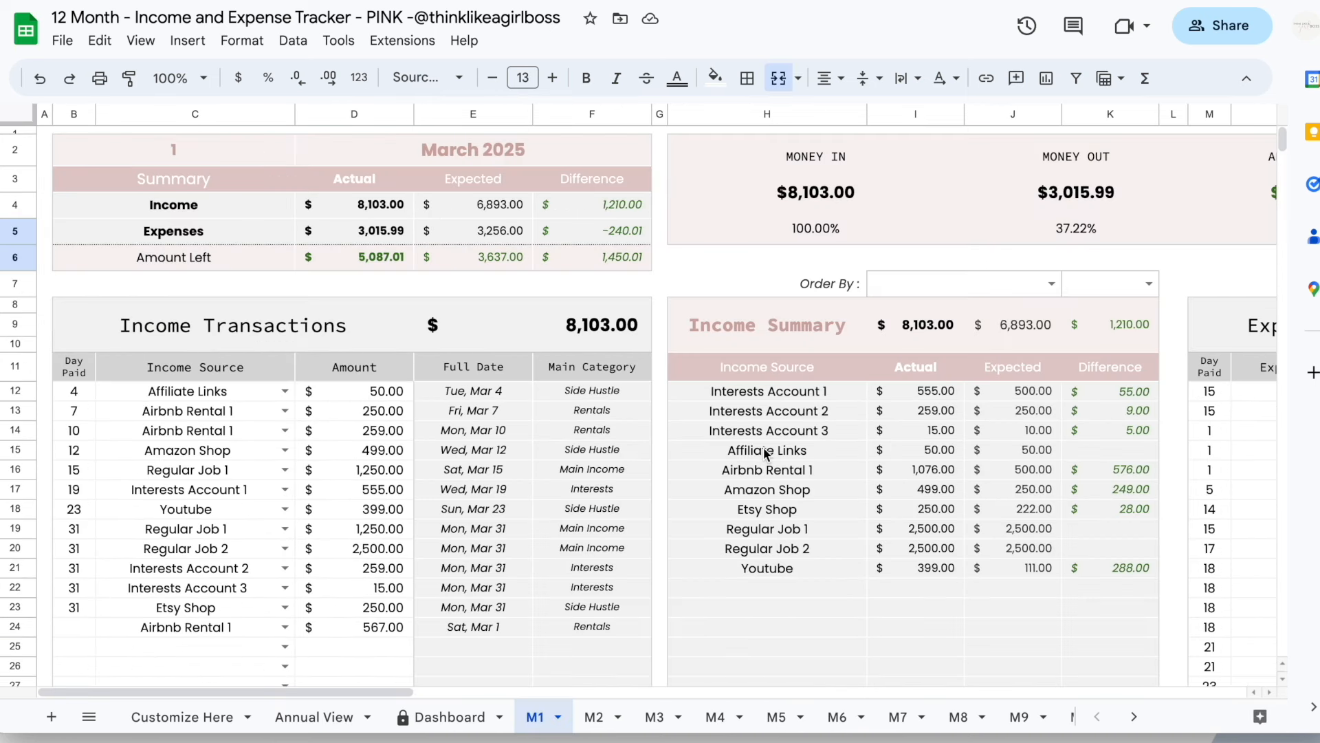
left_click(181, 433)
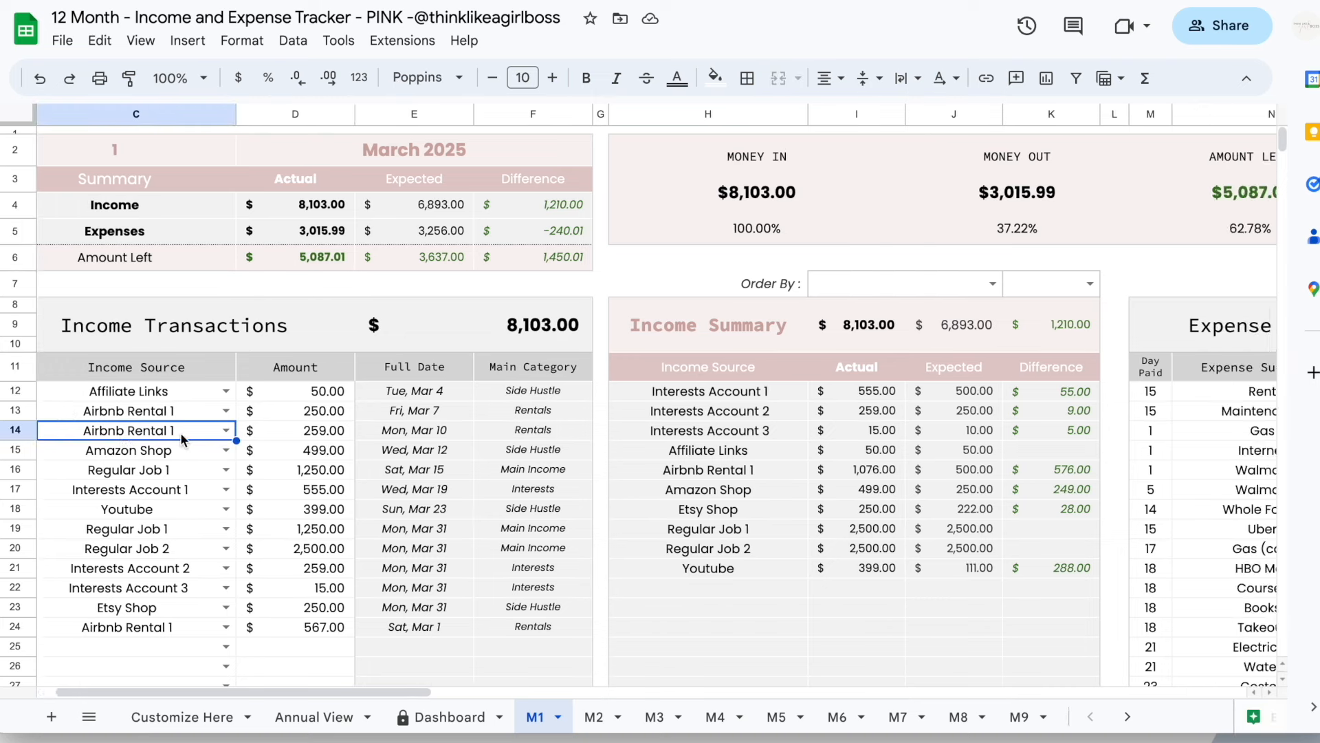
scroll(480, 484, "right", 10)
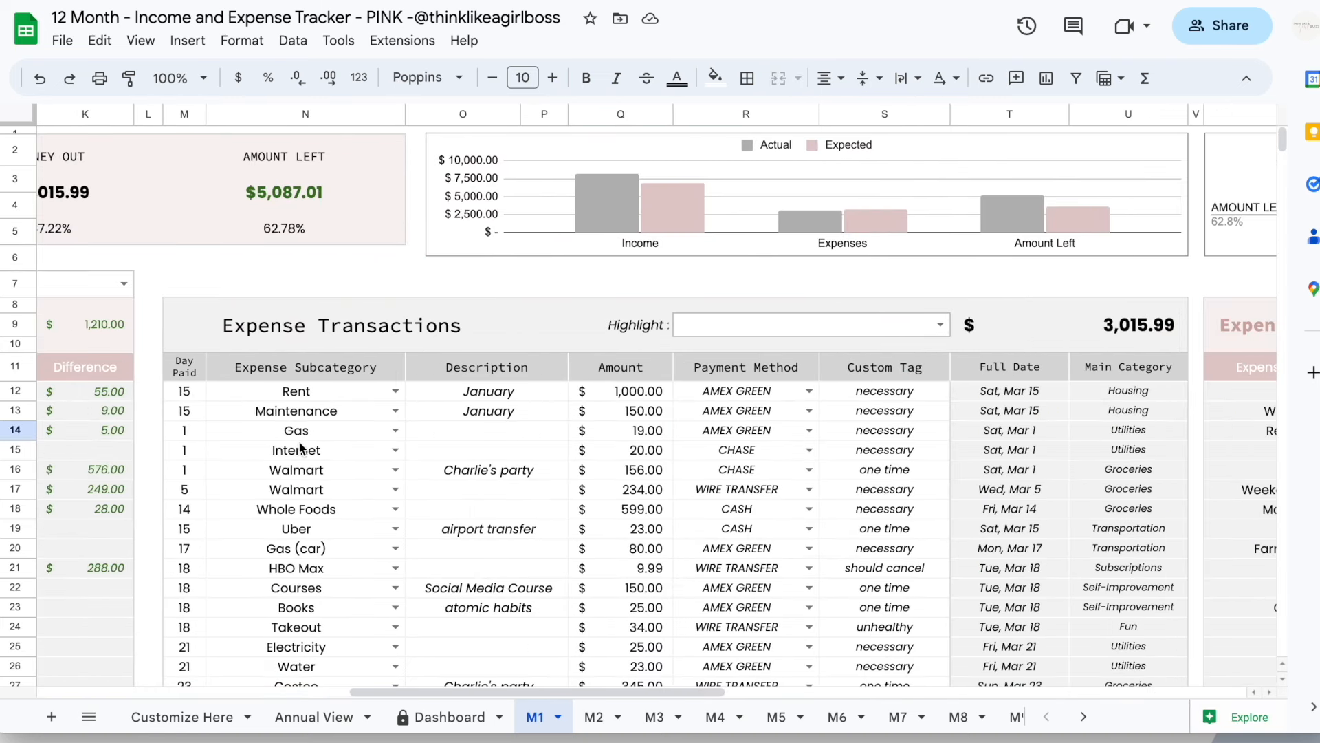
left_click(480, 488)
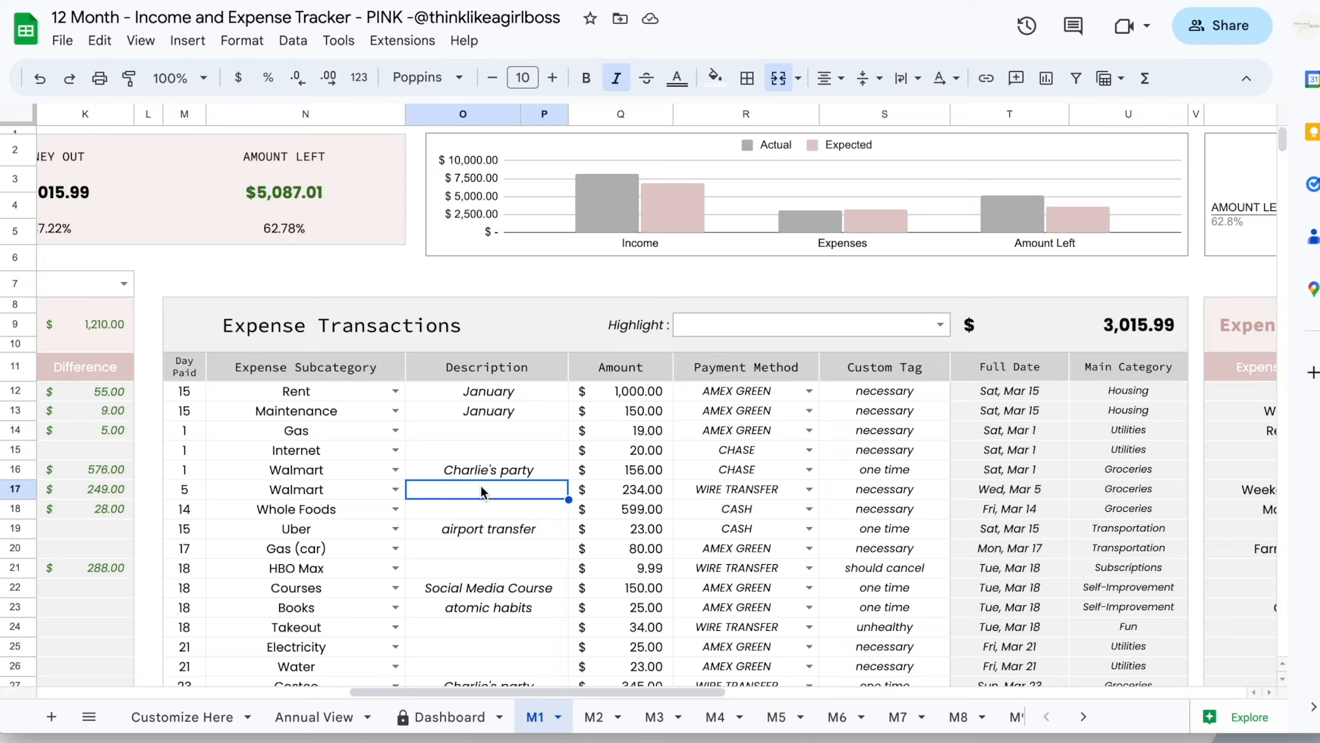
scroll(481, 485, "left", 10)
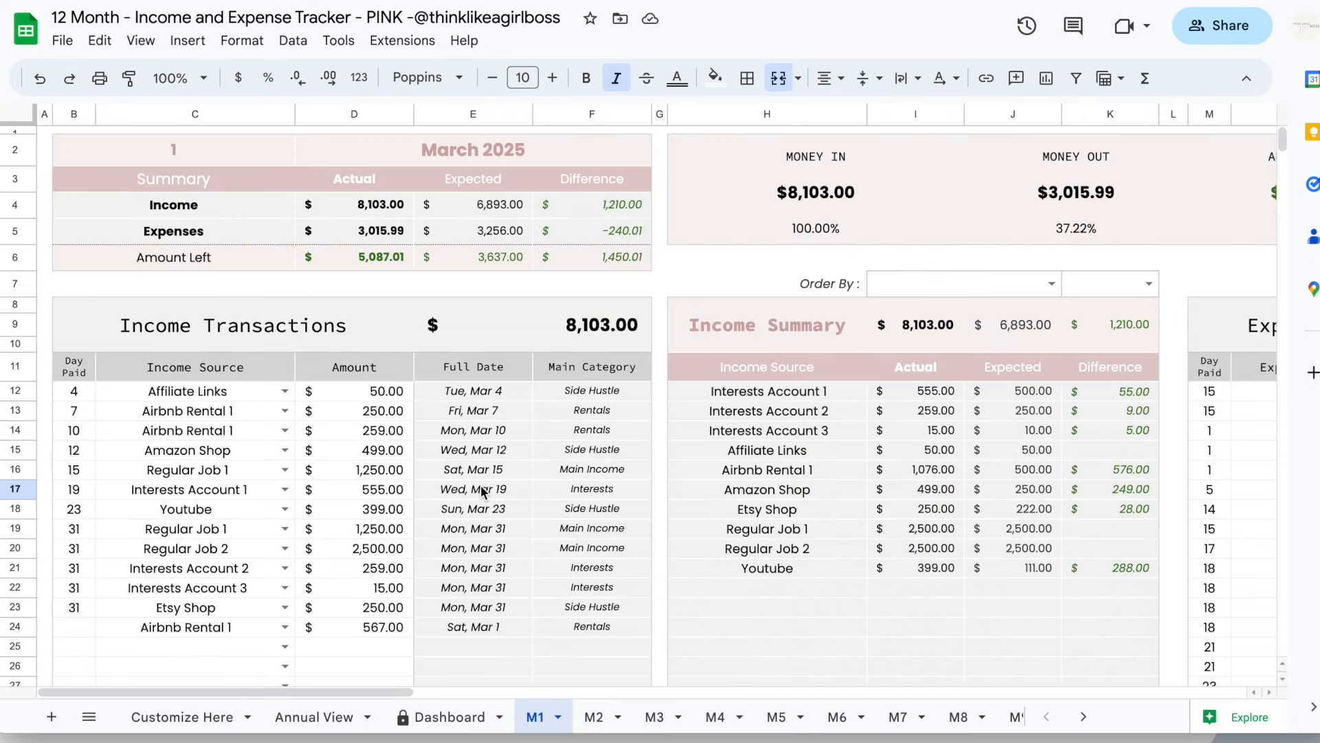